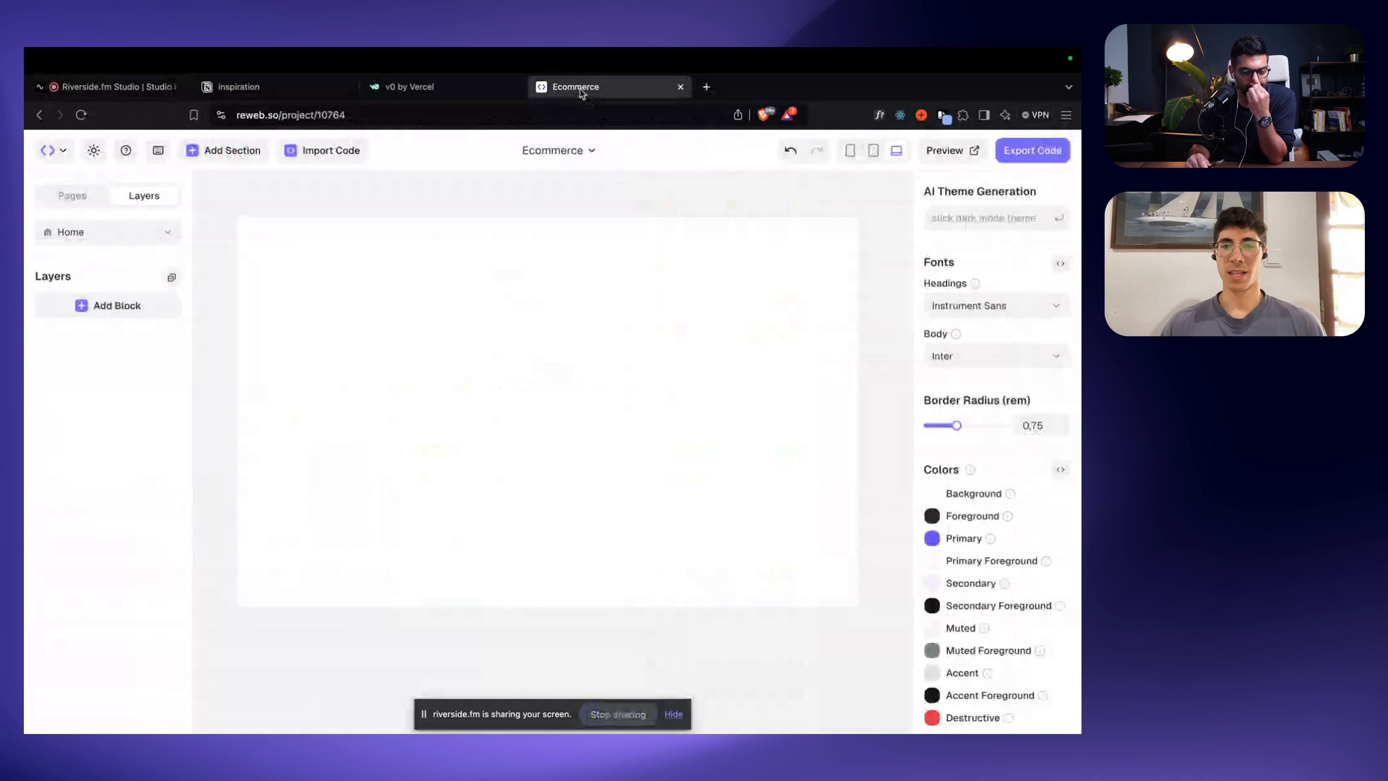
{"action": "left_click", "coordinate": [675, 713]}
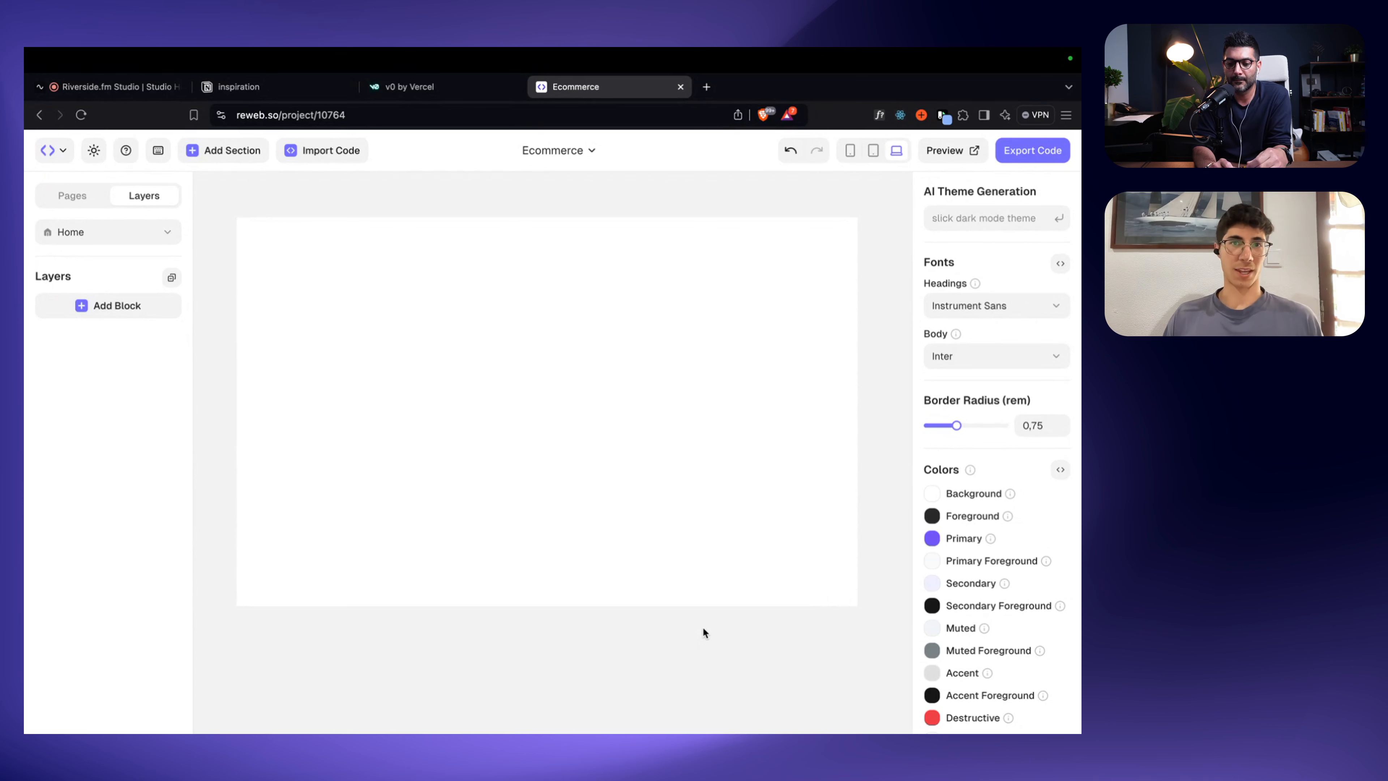
{"action": "scroll", "coordinate": [625, 424], "scroll_direction": "left", "scroll_amount": 1}
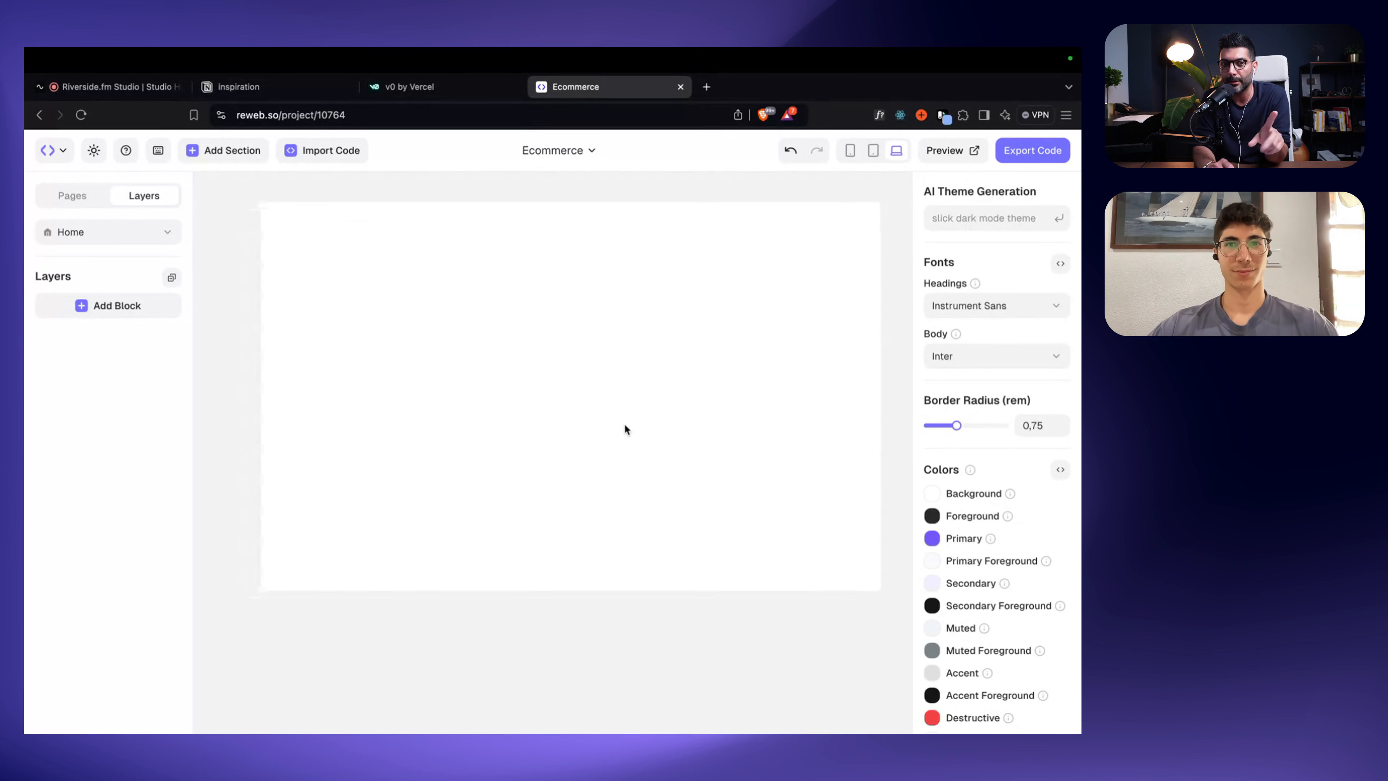
{"action": "scroll", "coordinate": [624, 424], "scroll_direction": "up", "scroll_amount": 1}
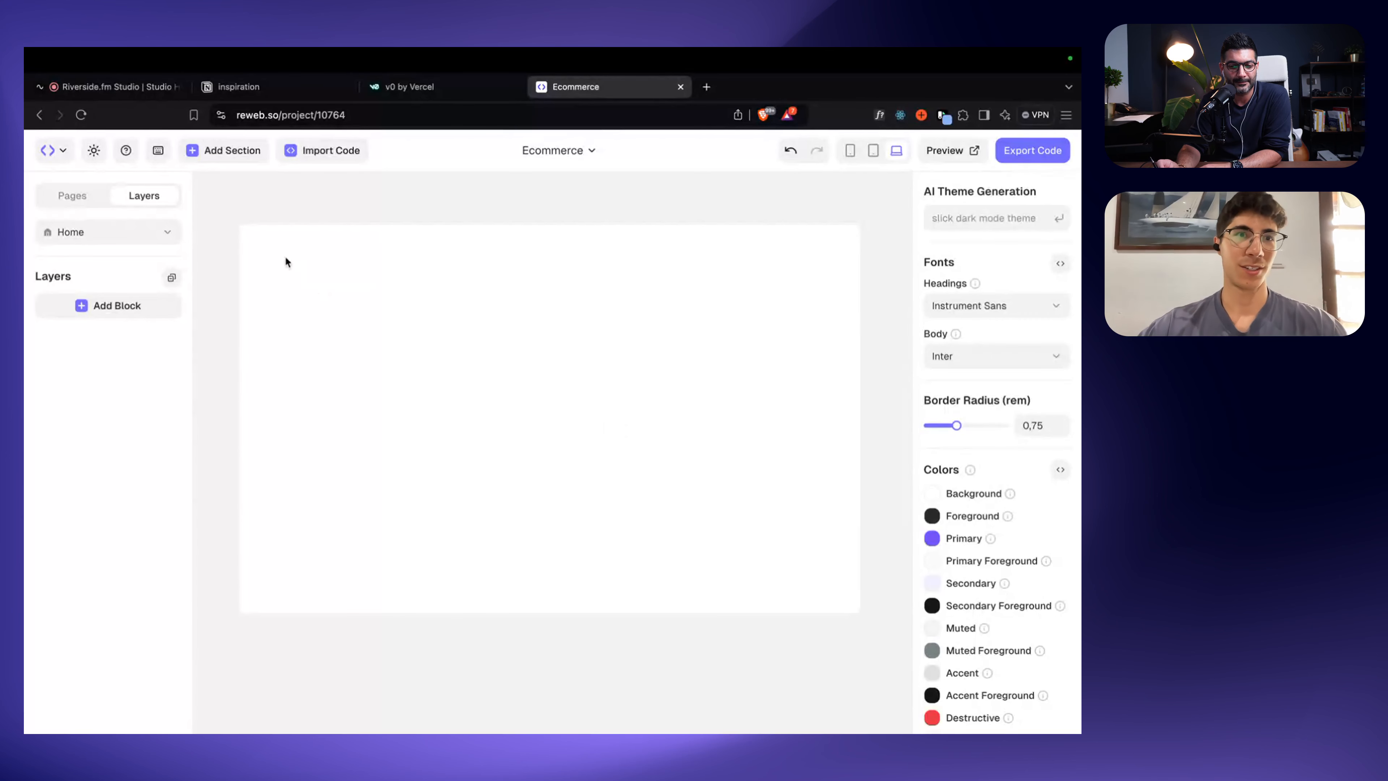
Step: Open the section library and select the Header Simple section
{"action": "left_click", "coordinate": [249, 159]}
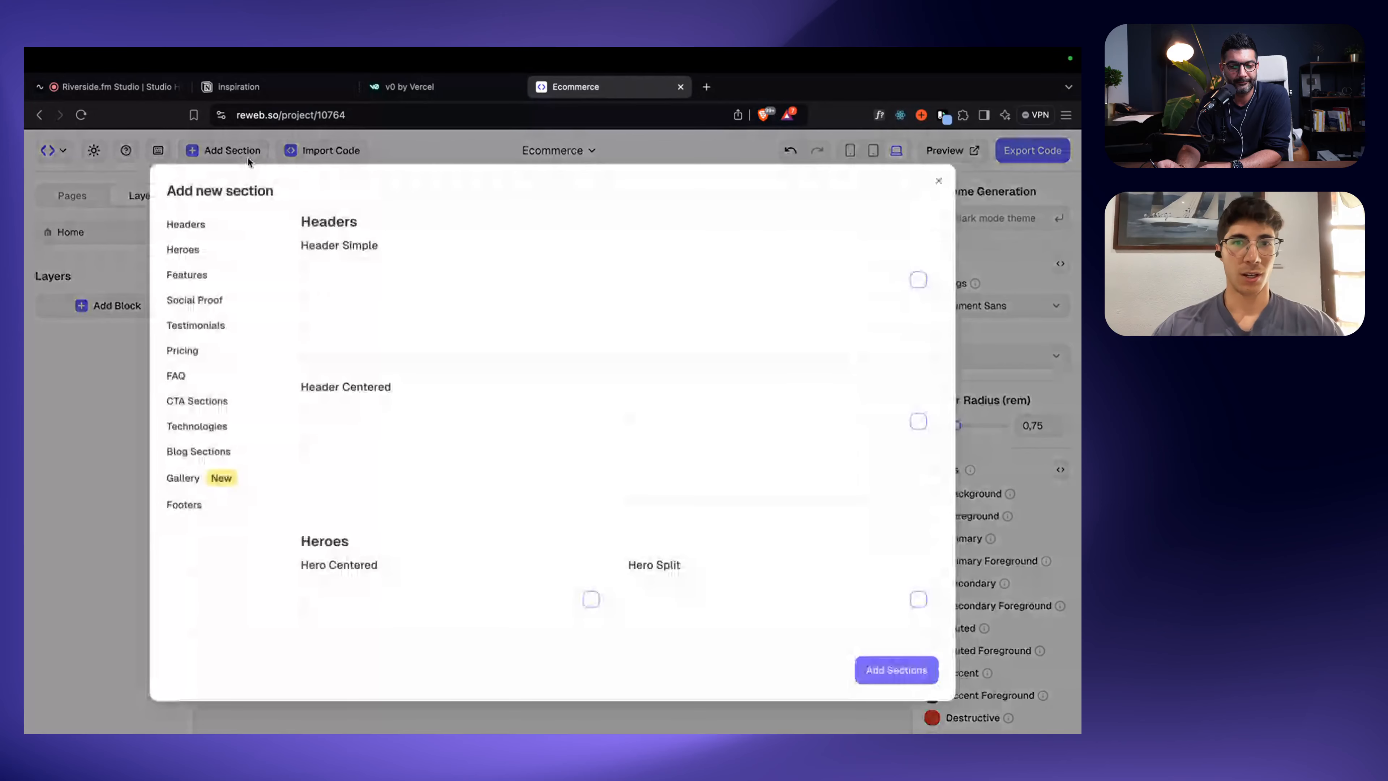
{"action": "scroll", "coordinate": [749, 422], "scroll_direction": "down", "scroll_amount": 4}
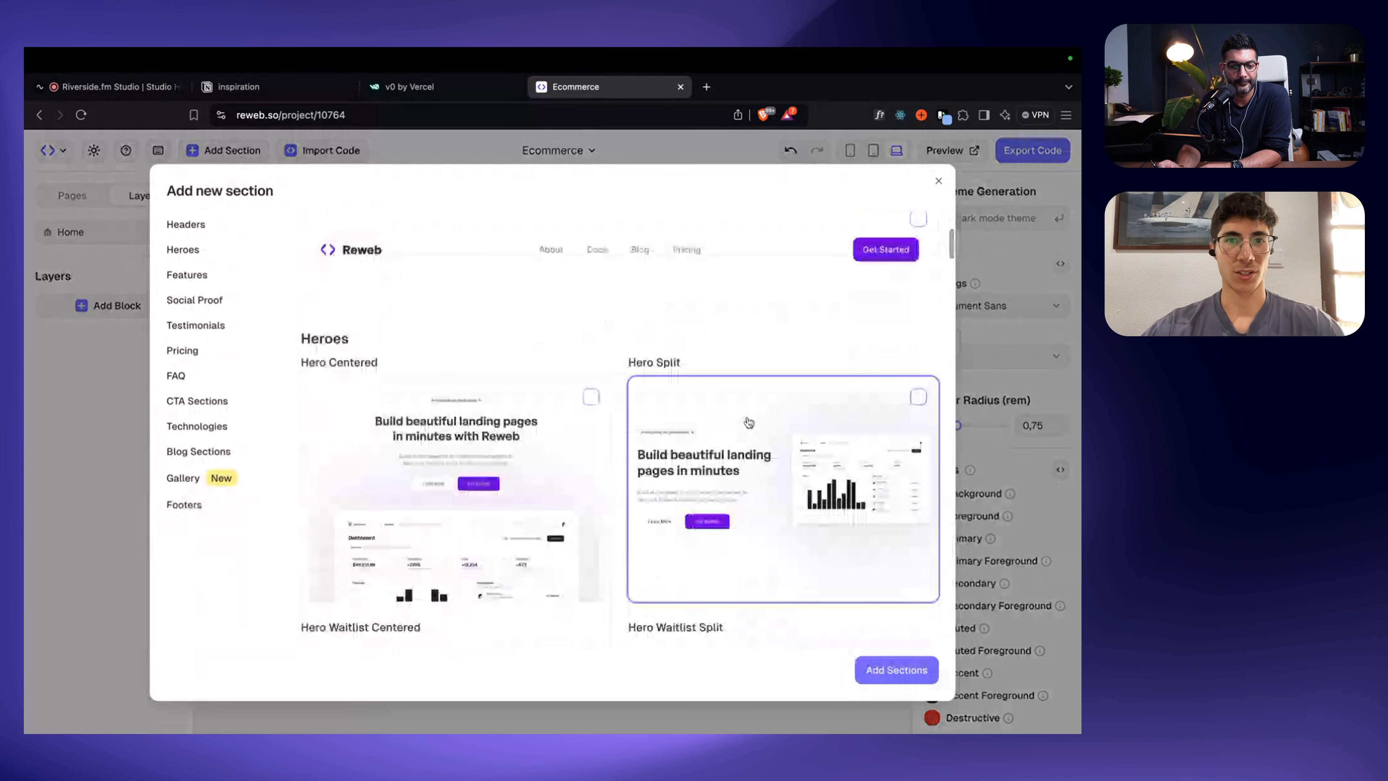
{"action": "scroll", "coordinate": [748, 422], "scroll_direction": "up", "scroll_amount": 4}
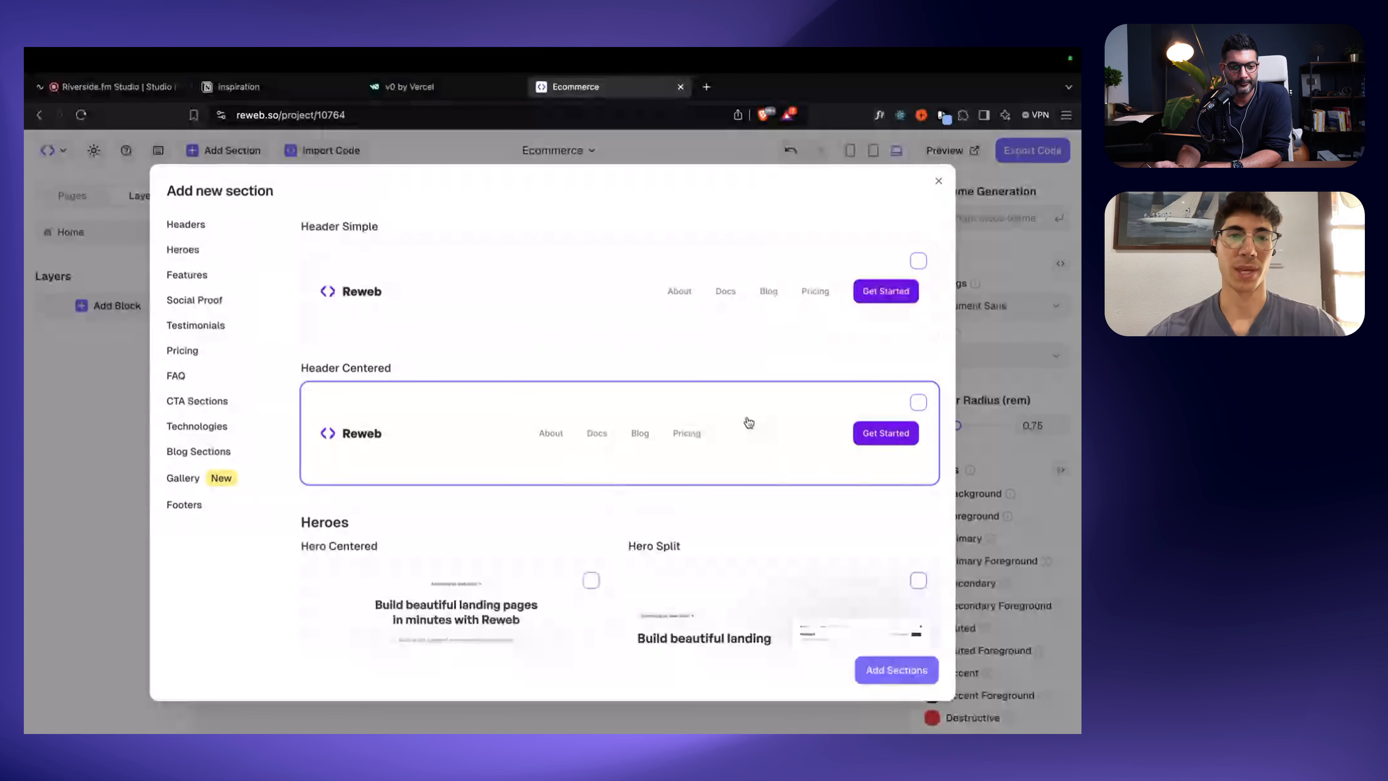
{"action": "scroll", "coordinate": [749, 422], "scroll_direction": "up", "scroll_amount": 1}
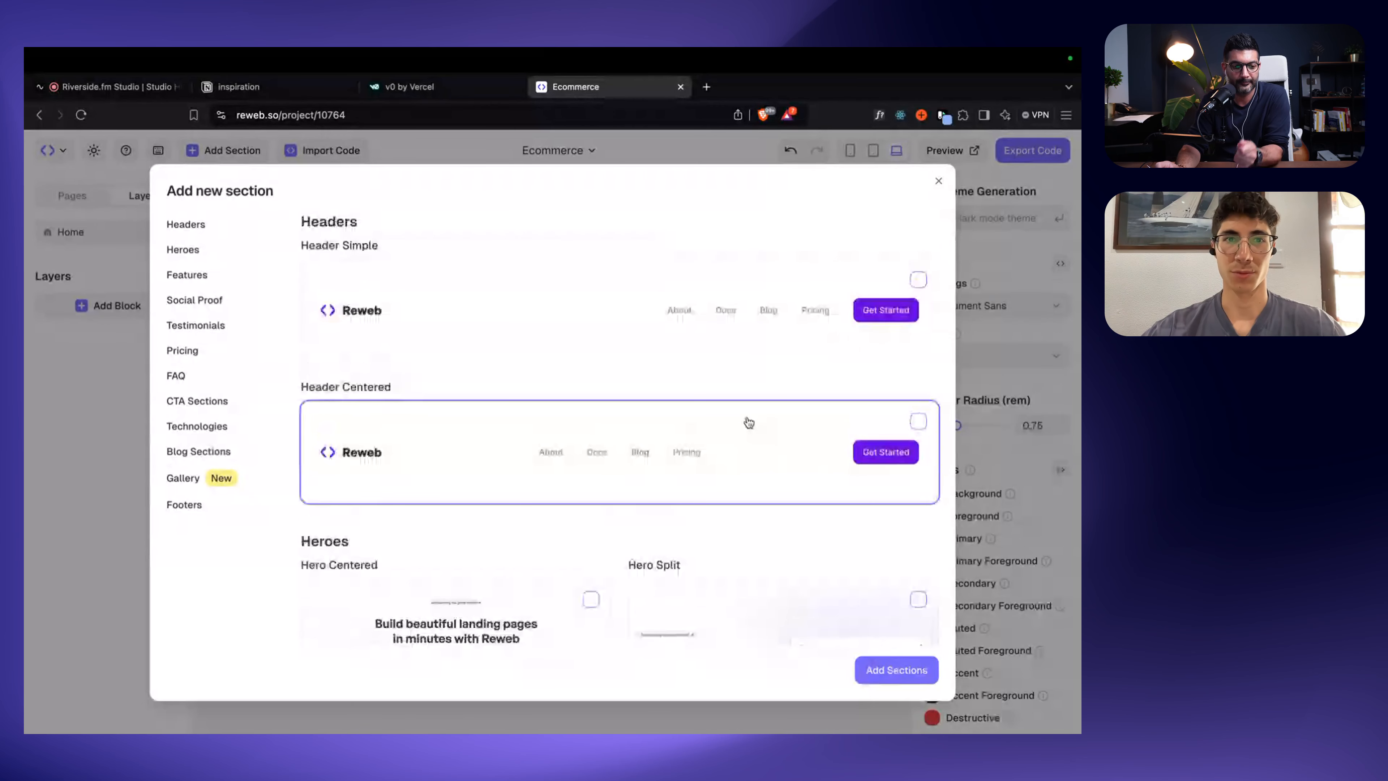
{"action": "left_click", "coordinate": [757, 317]}
{"action": "scroll", "coordinate": [642, 421], "scroll_direction": "down", "scroll_amount": 4}
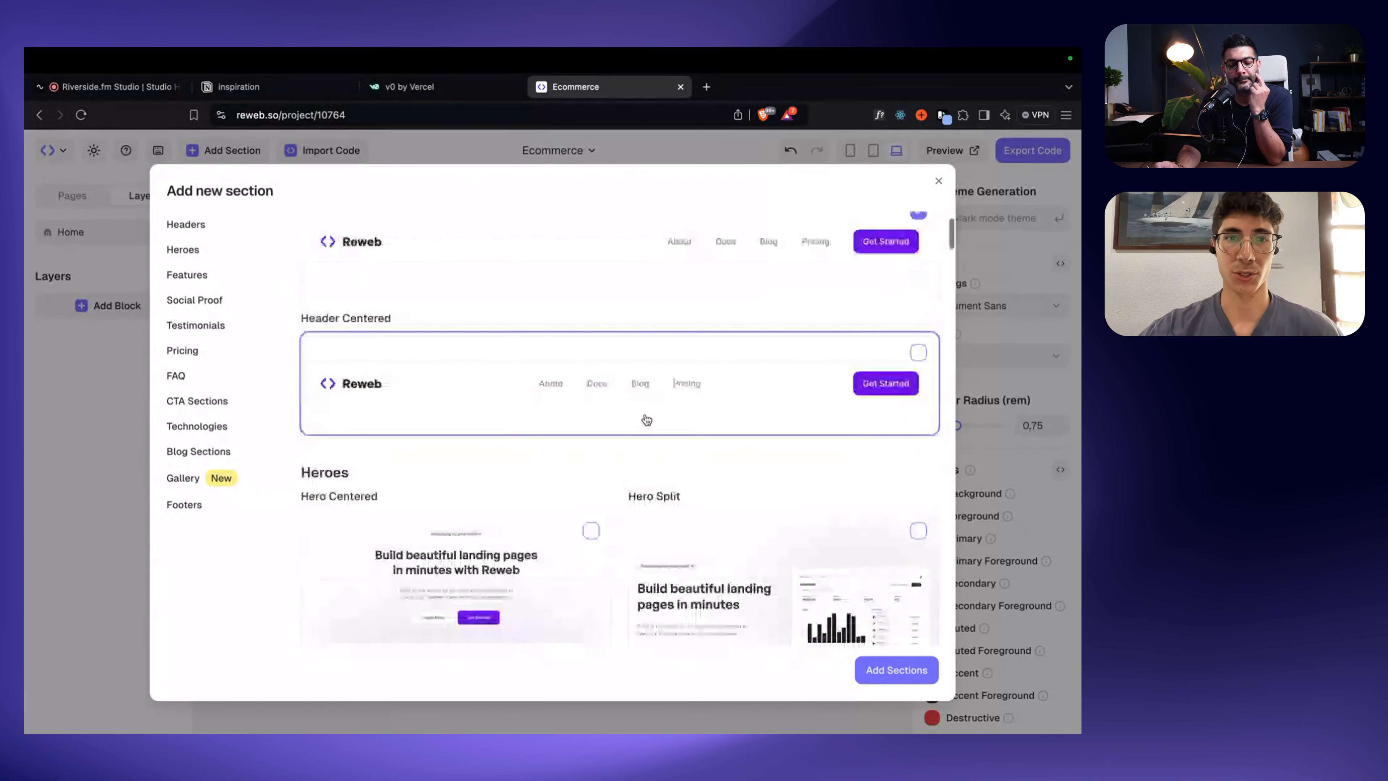
Step: Select the Hero Split section as well and add both chosen sections to the Home page
{"action": "left_click", "coordinate": [520, 532]}
{"action": "left_click", "coordinate": [521, 532]}
{"action": "scroll", "coordinate": [629, 532], "scroll_direction": "down", "scroll_amount": 8}
{"action": "left_click", "coordinate": [721, 532]}
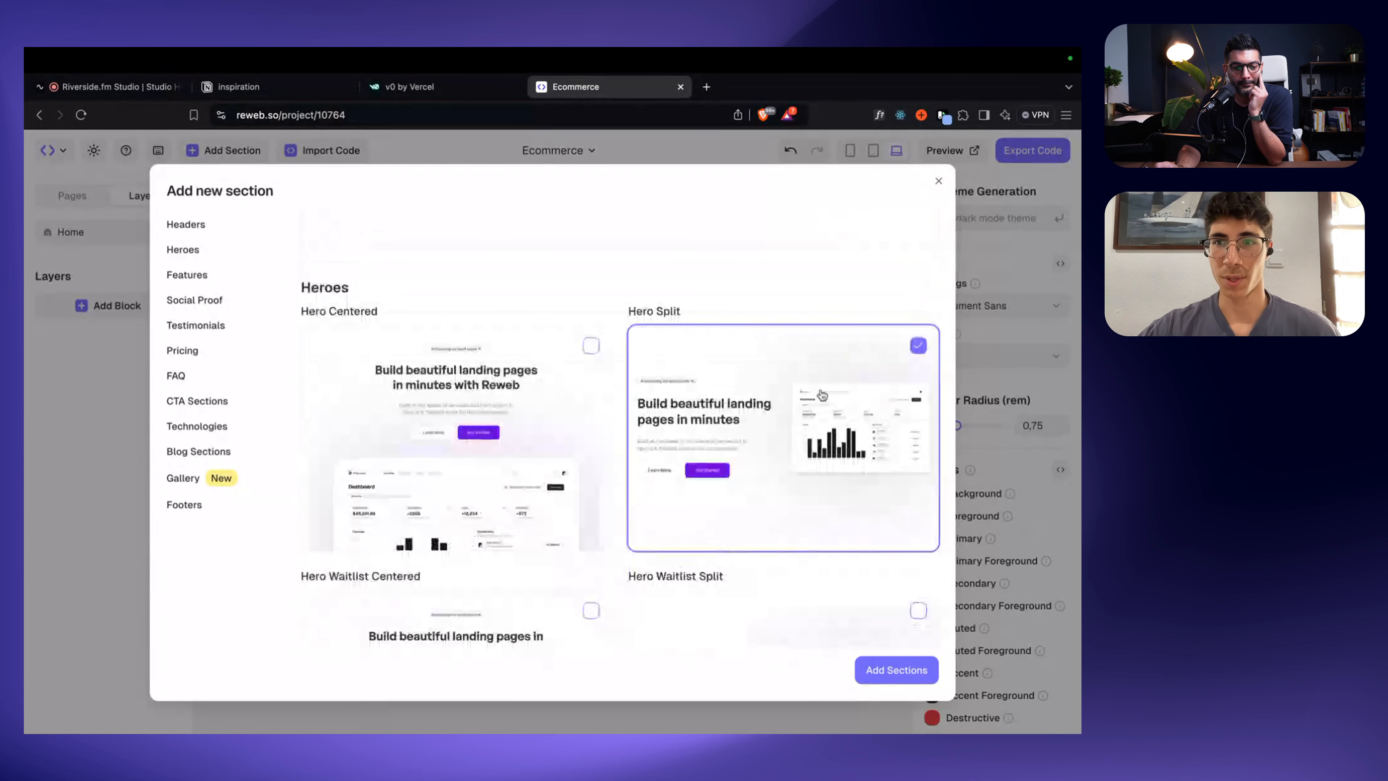
{"action": "scroll", "coordinate": [661, 503], "scroll_direction": "down", "scroll_amount": 20}
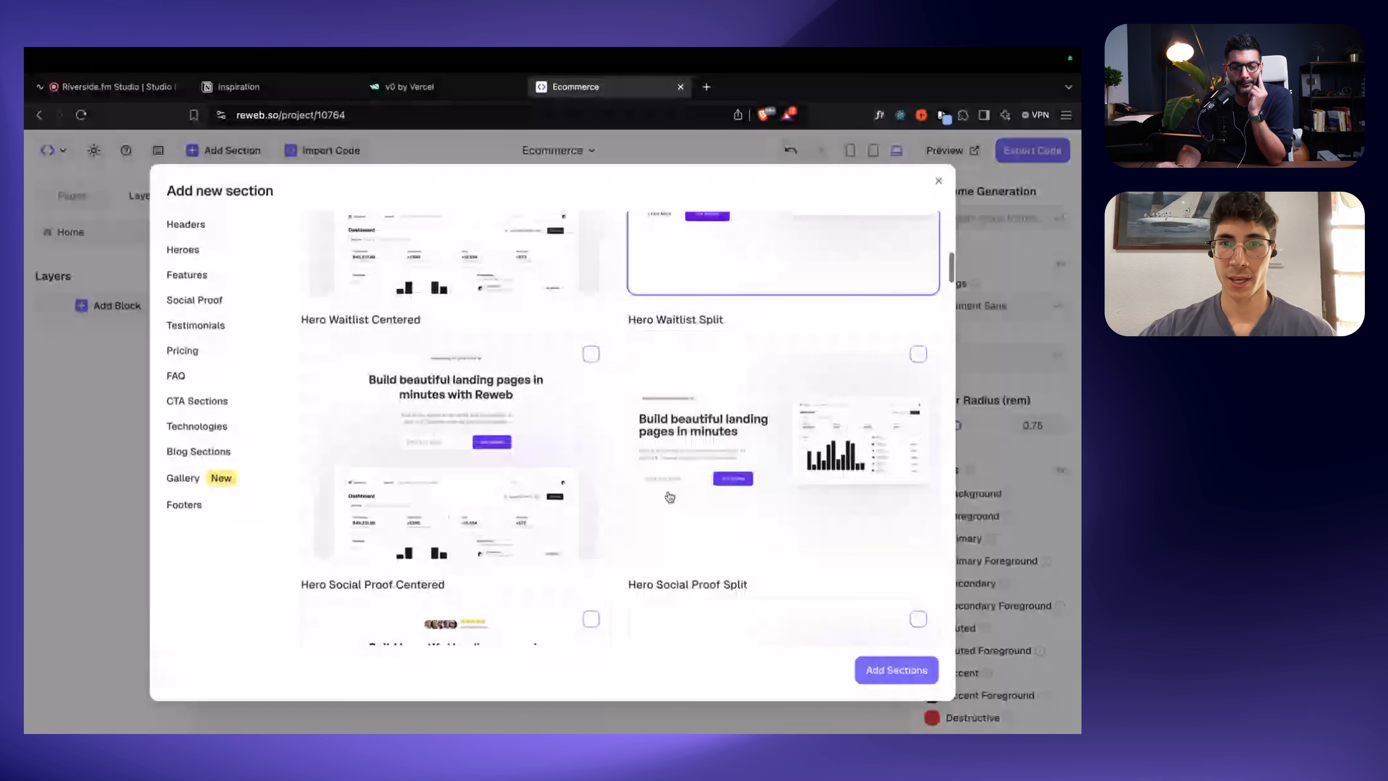
{"action": "scroll", "coordinate": [669, 500], "scroll_direction": "down", "scroll_amount": 6}
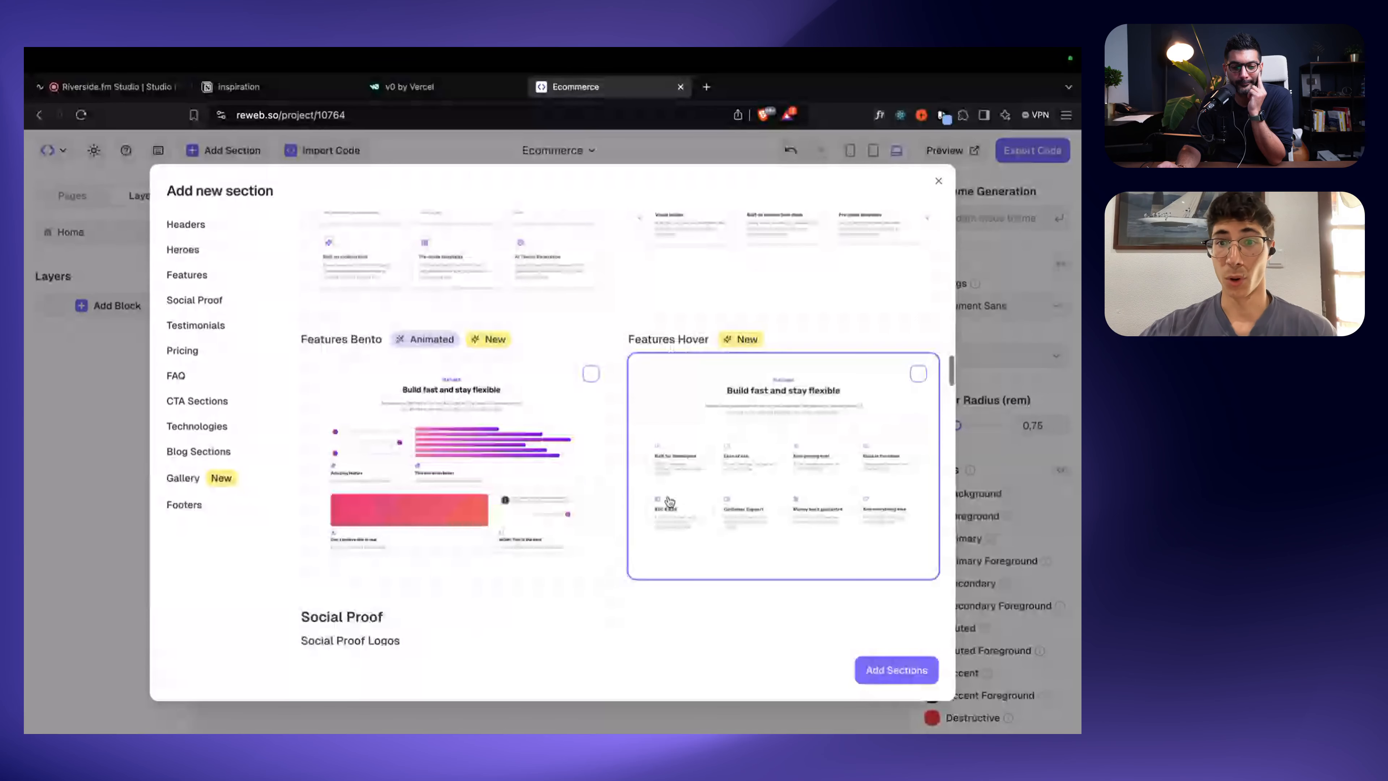
{"action": "scroll", "coordinate": [670, 501], "scroll_direction": "down", "scroll_amount": 15}
{"action": "left_click", "coordinate": [896, 670]}
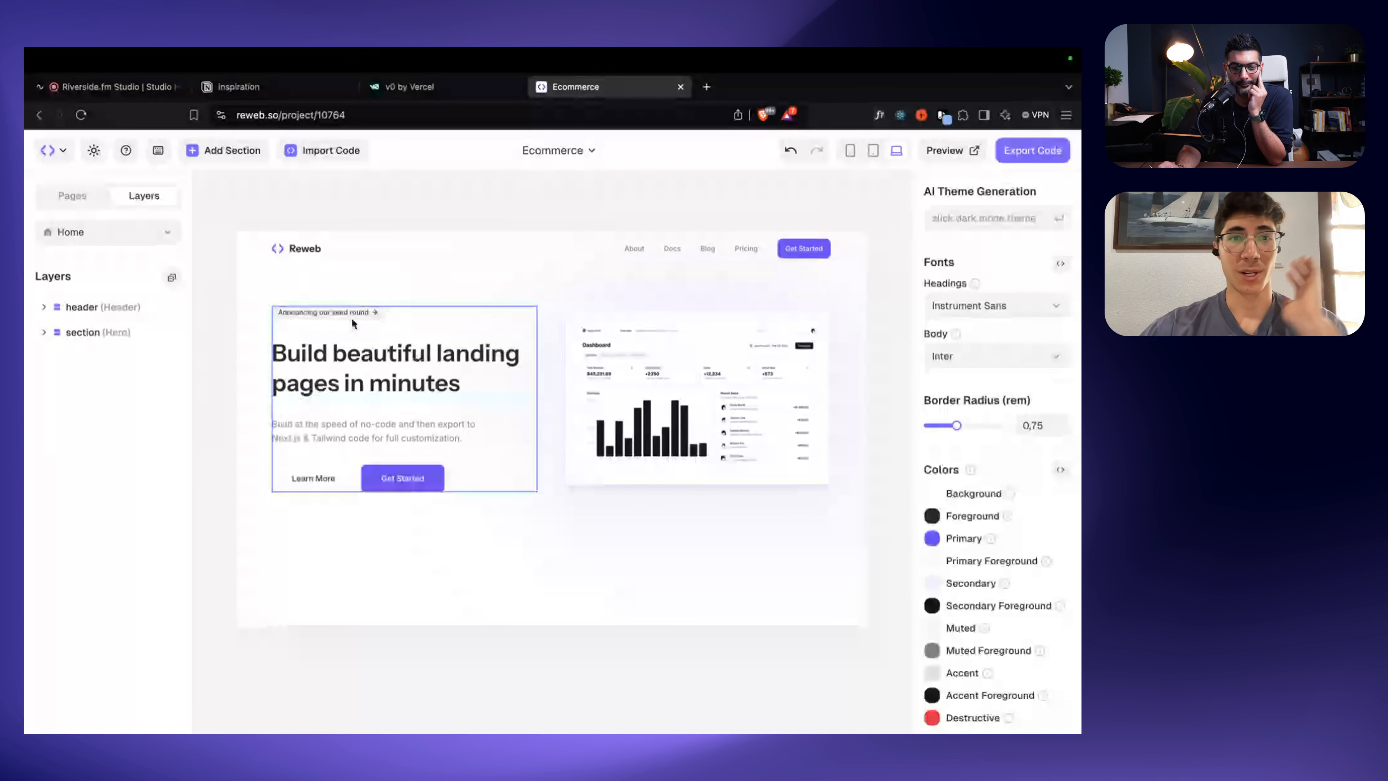
Step: Delete the seed round announcement badge above the hero heading
{"action": "left_click", "coordinate": [384, 316]}
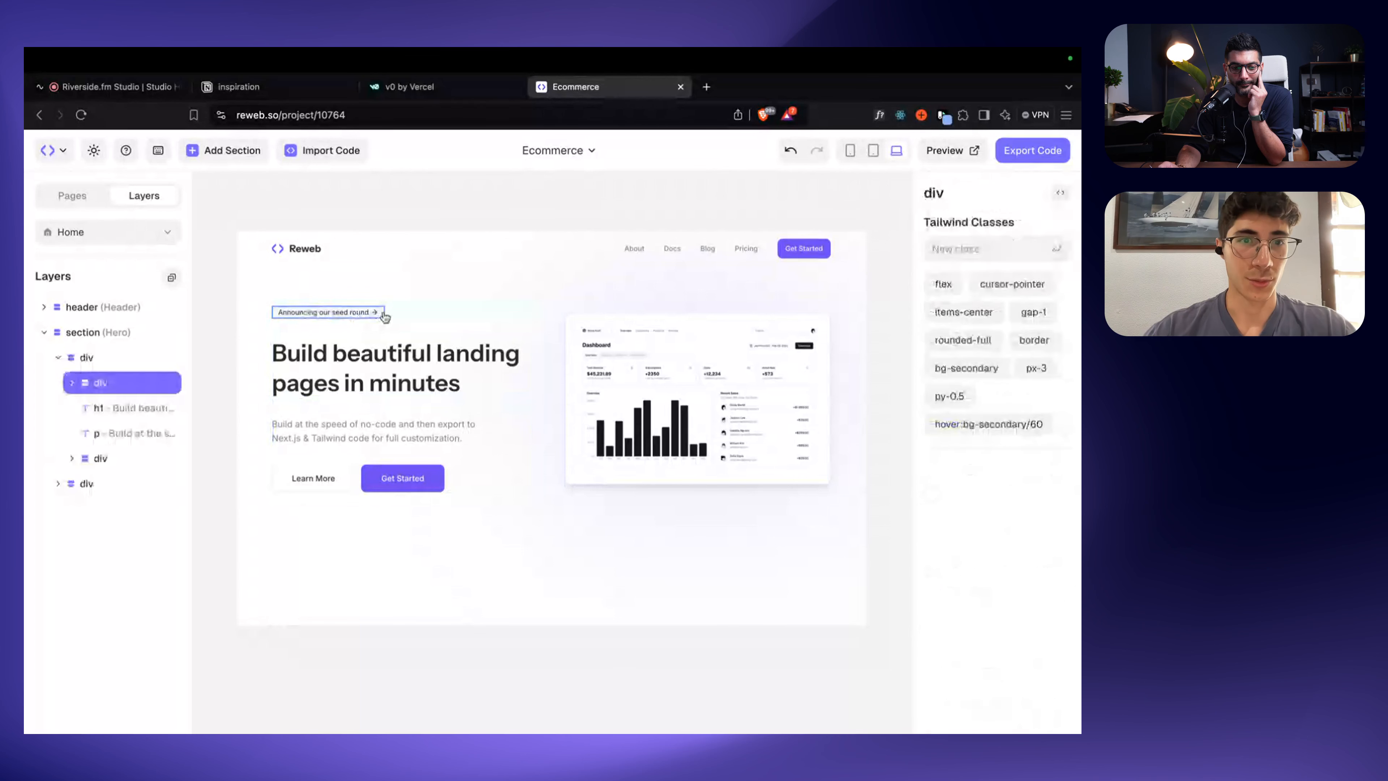
{"action": "key", "text": "Delete"}
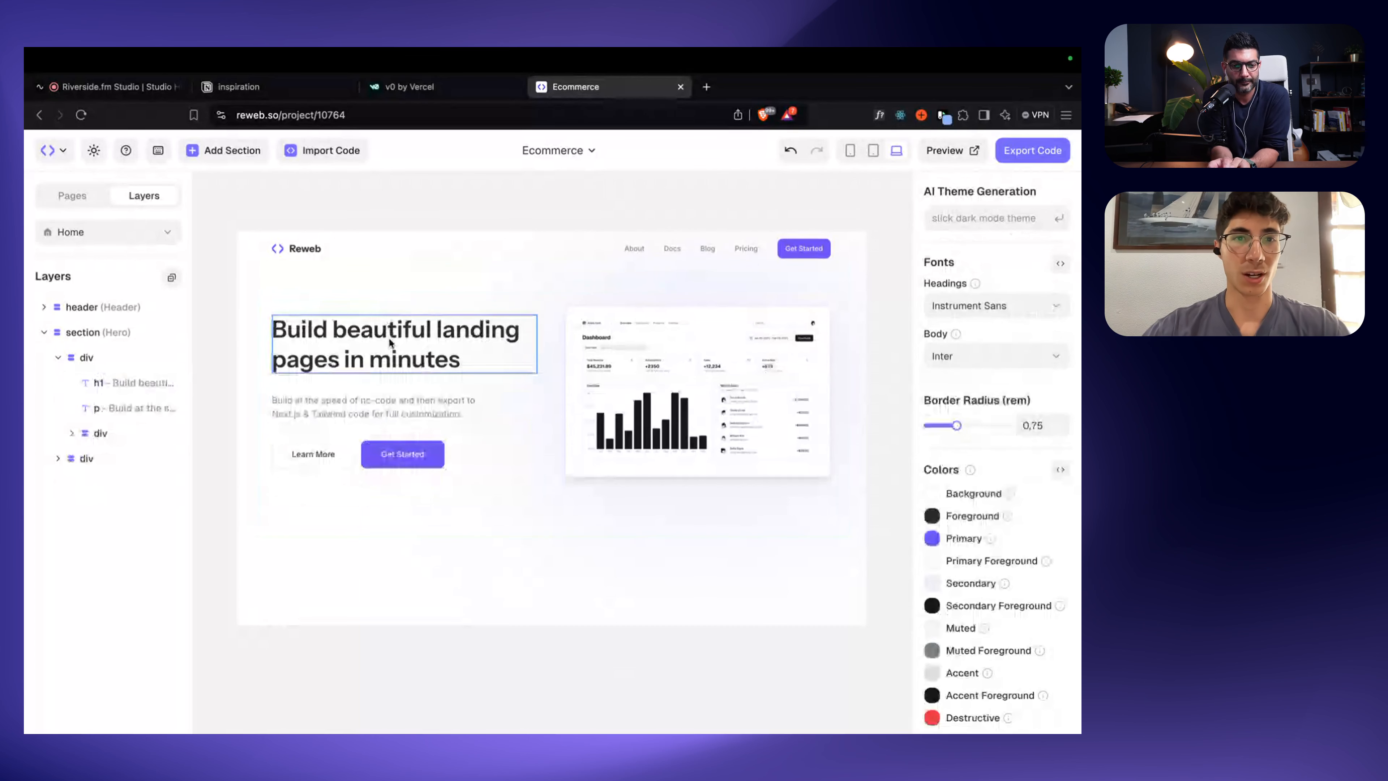
Step: Replace the hero heading text with "The ultimate online store for stylish swag"
{"action": "left_click", "coordinate": [405, 329]}
{"action": "double_click", "coordinate": [405, 328]}
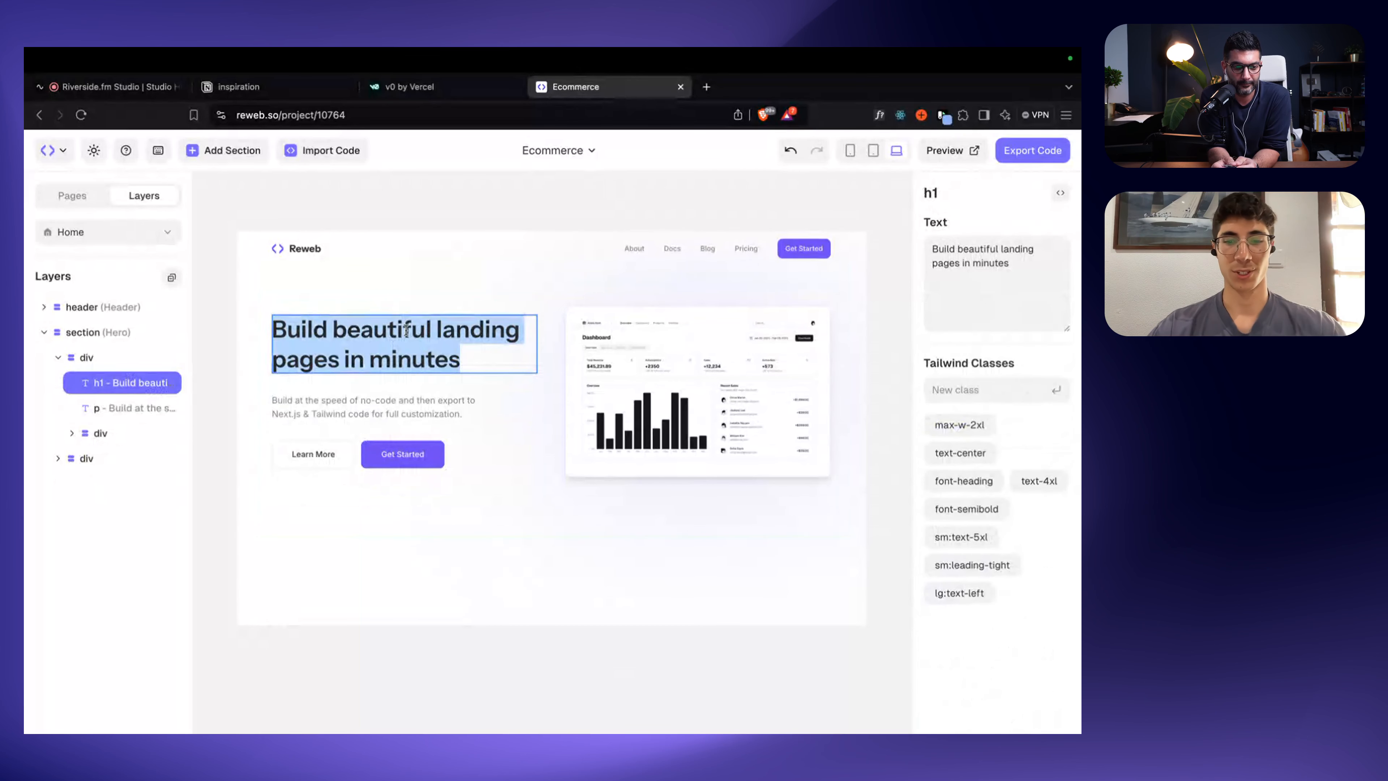
{"action": "type", "text": "The ulti"}
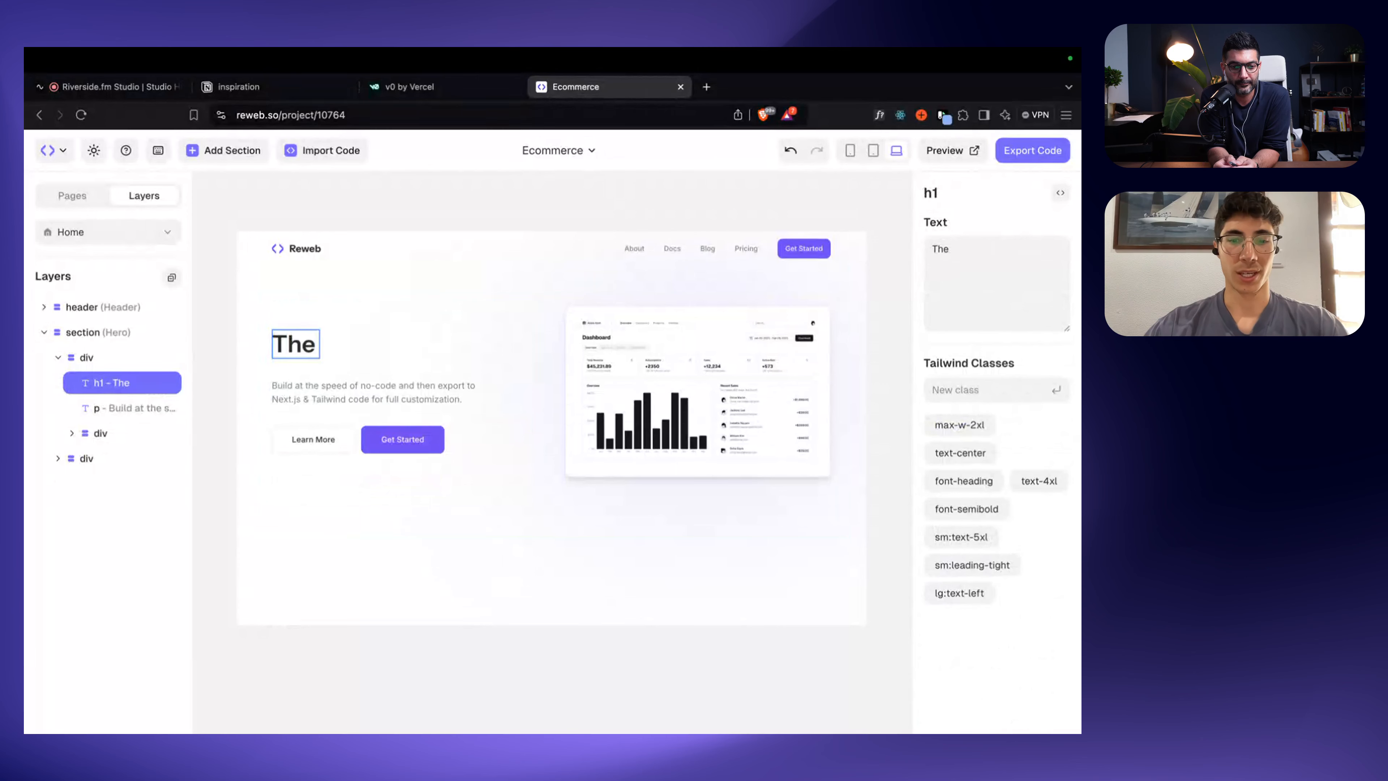
{"action": "type", "text": "mate"}
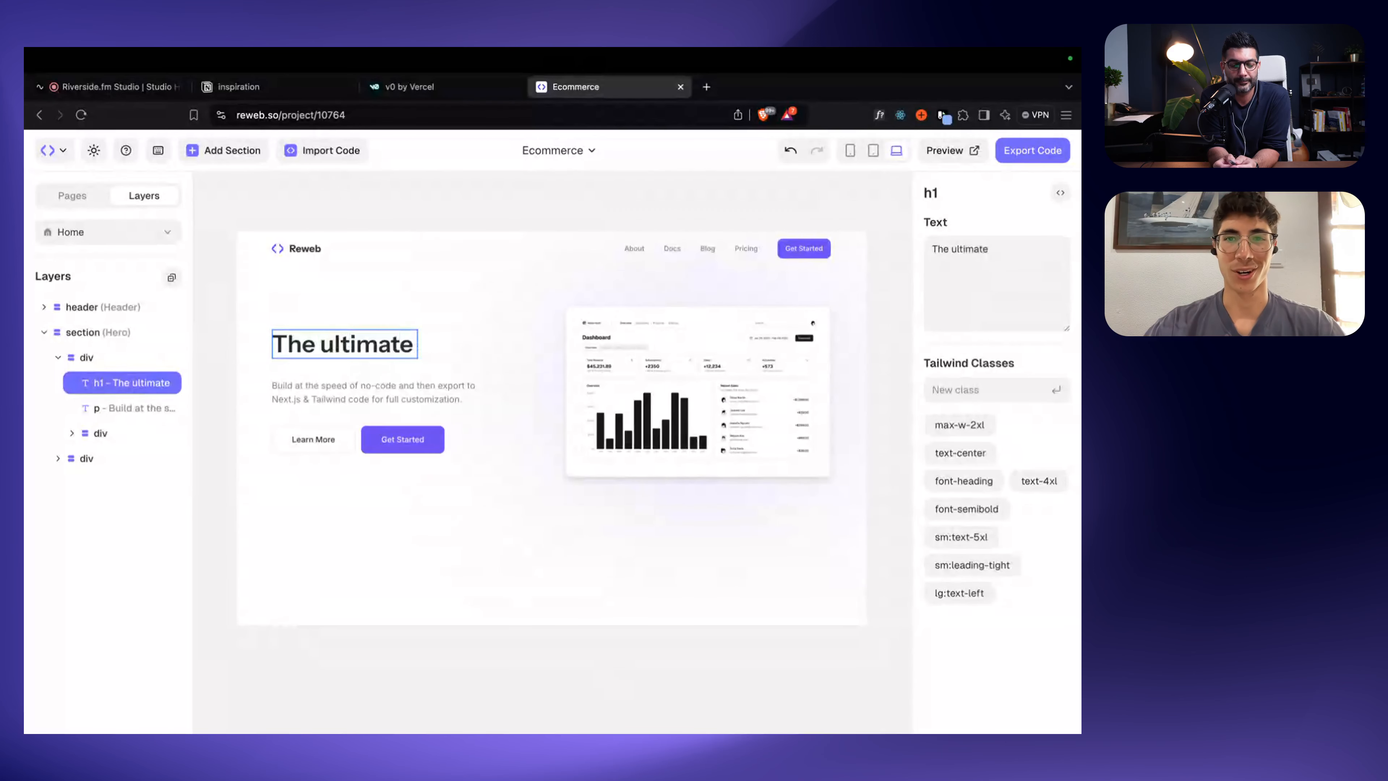
{"action": "type", "text": " s"}
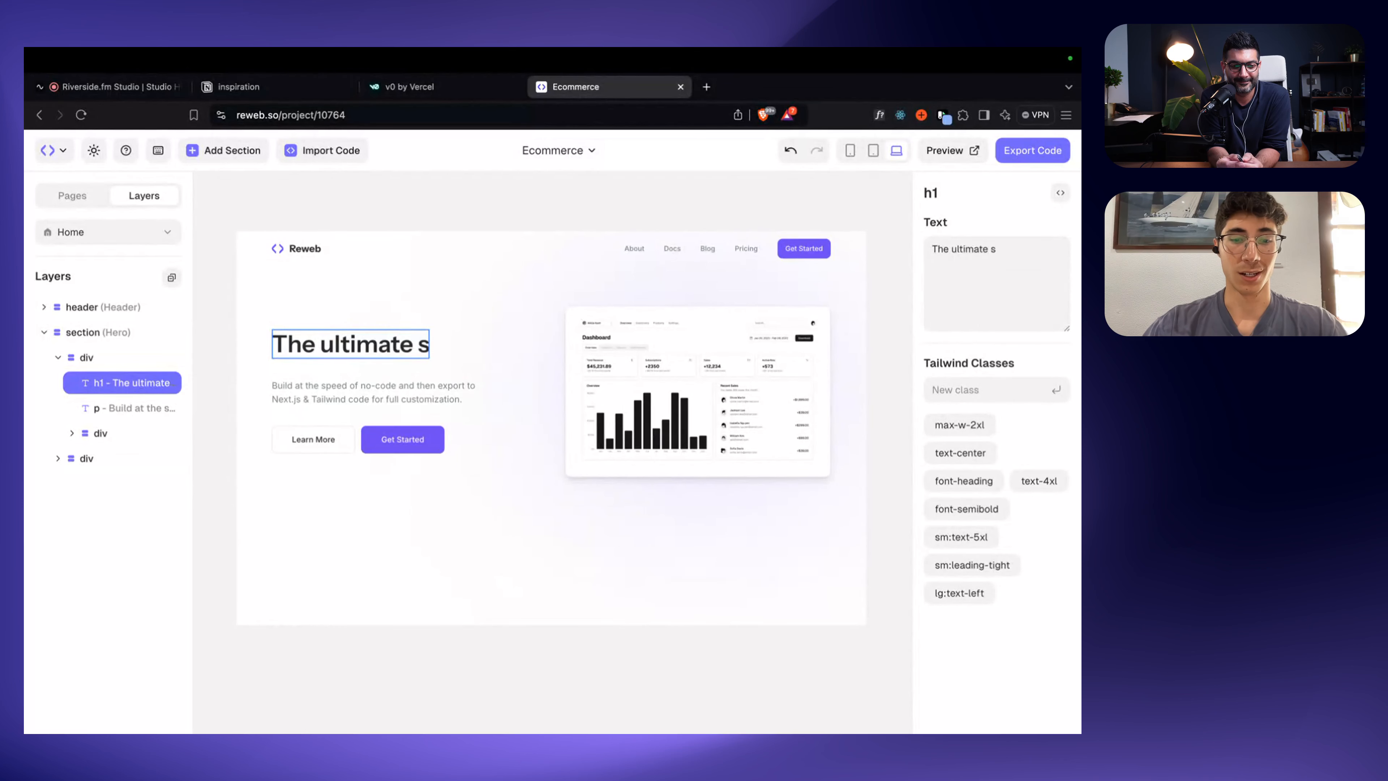
{"action": "key", "text": "BackSpace"}
{"action": "type", "text": "online stor e"}
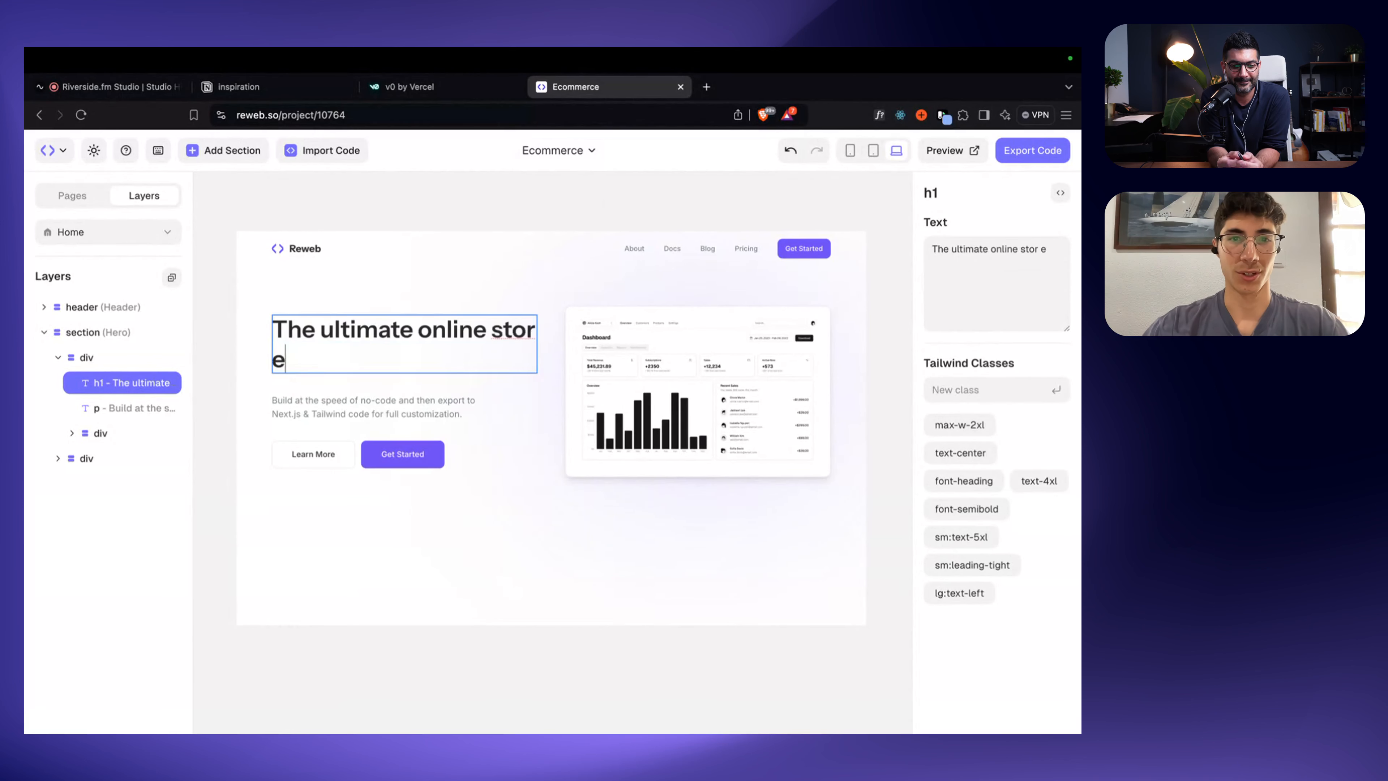
{"action": "key", "text": "BackSpace"}
{"action": "key", "text": "BackSpace"}
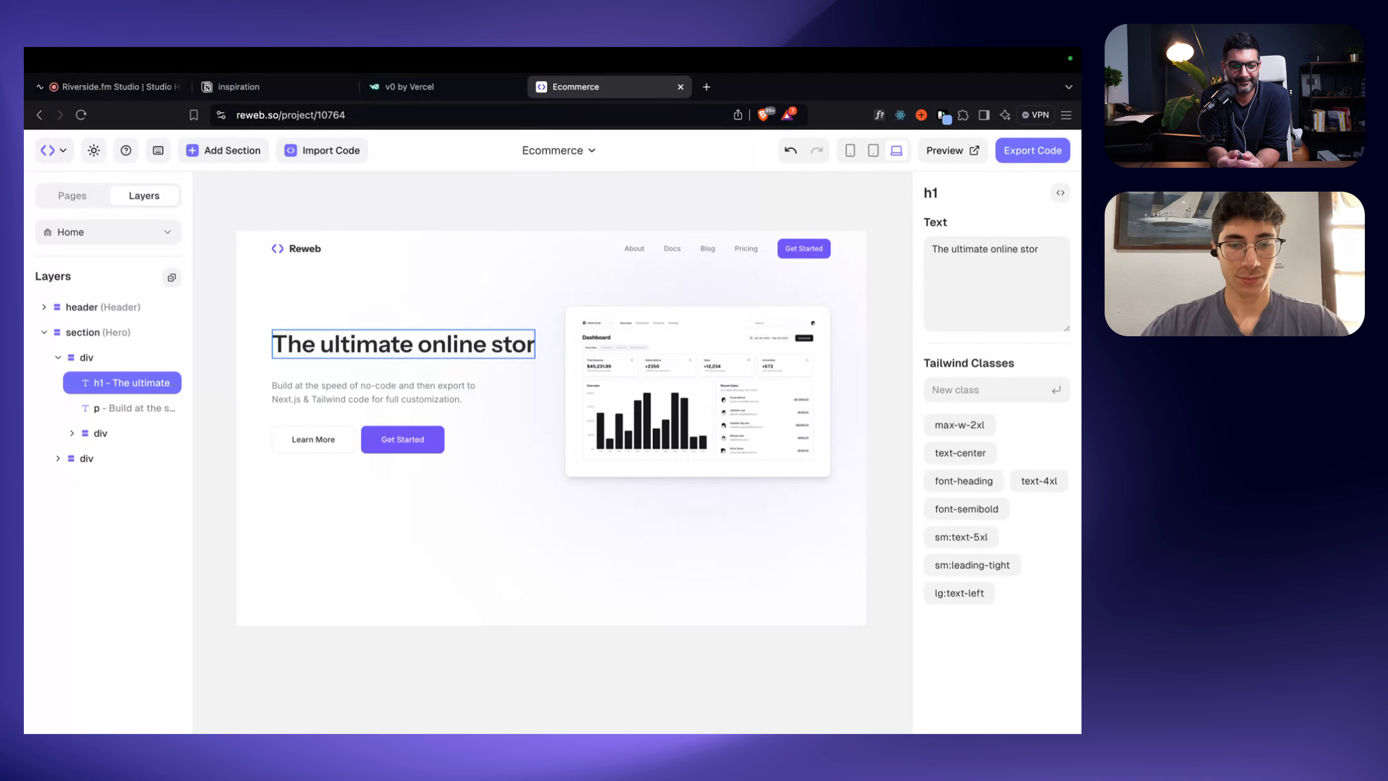
{"action": "type", "text": "e for stylish sw"}
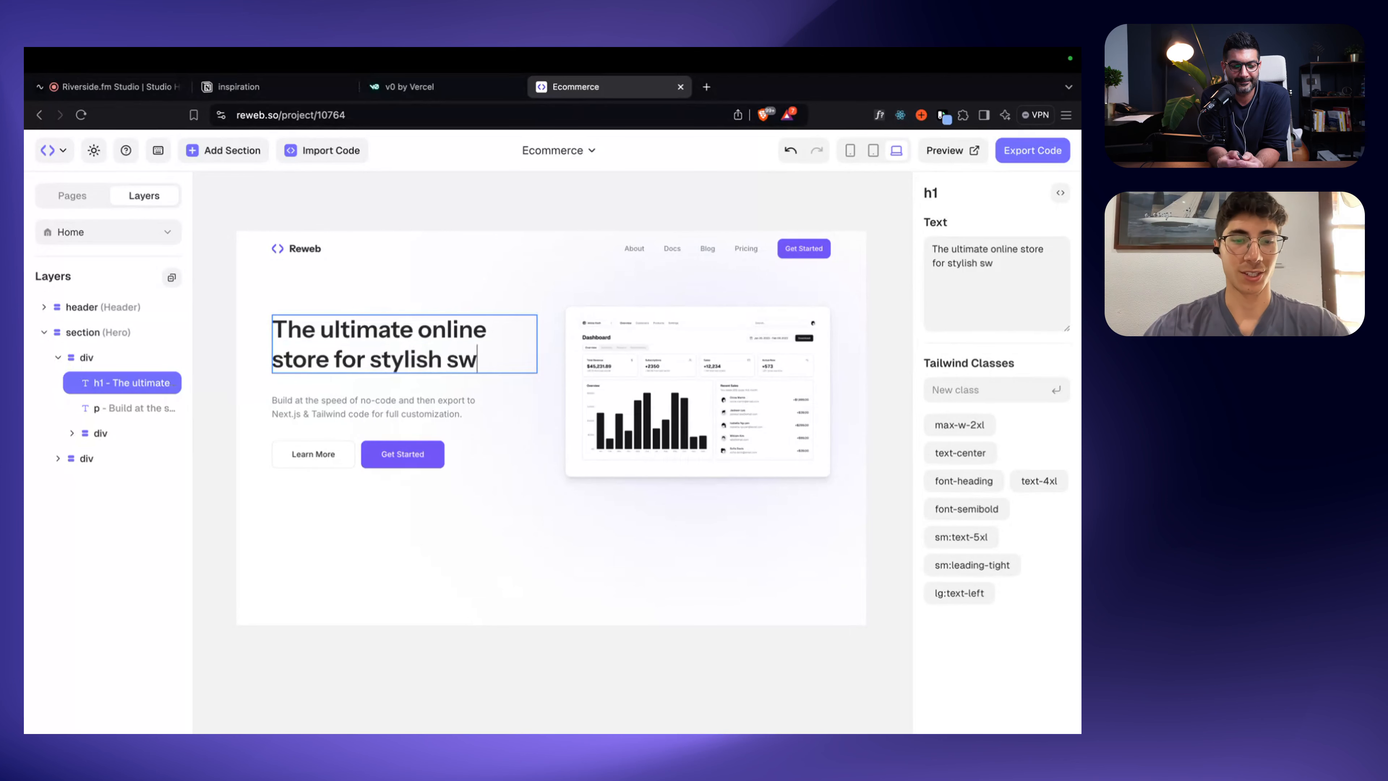
{"action": "type", "text": "ag"}
{"action": "key", "text": "Escape"}
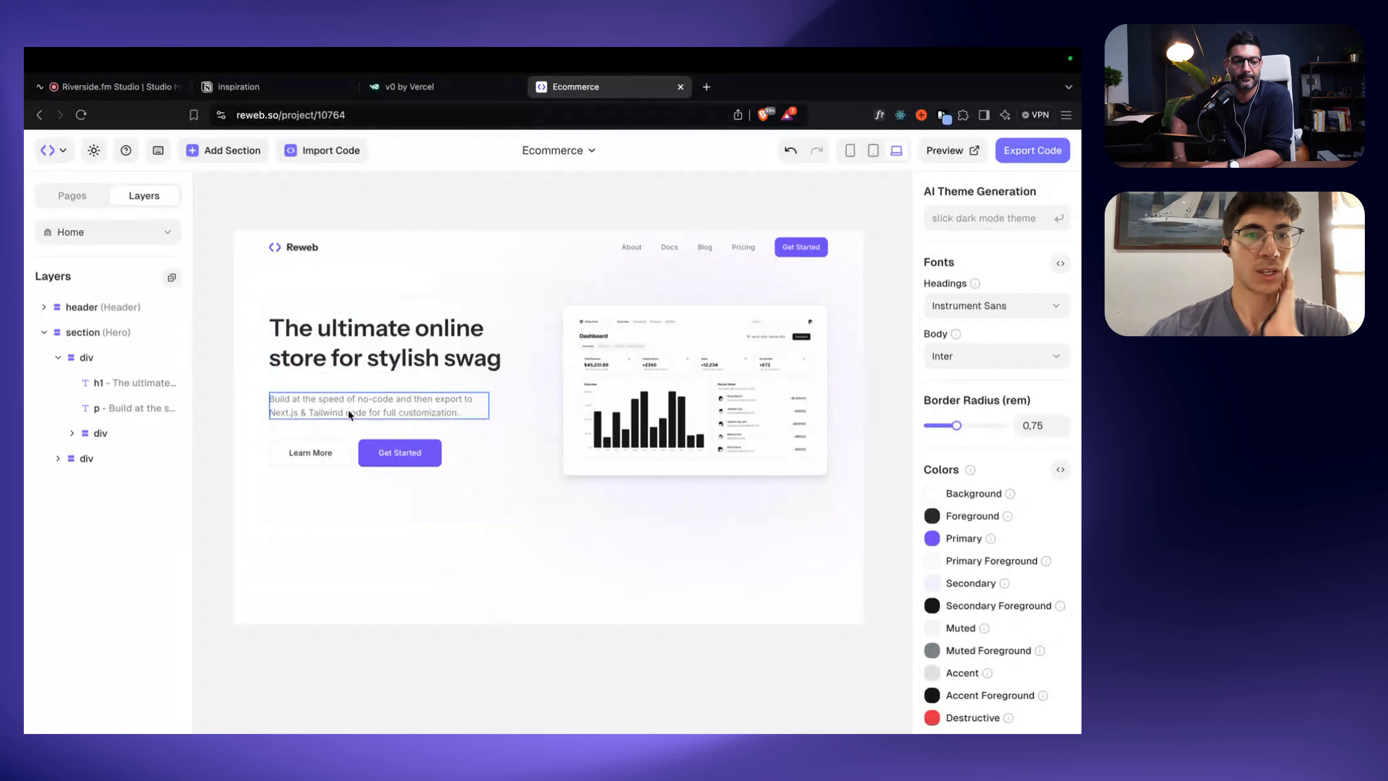
Step: Swap the hero heading's font-semibold class for font-bold
{"action": "left_click", "coordinate": [423, 341]}
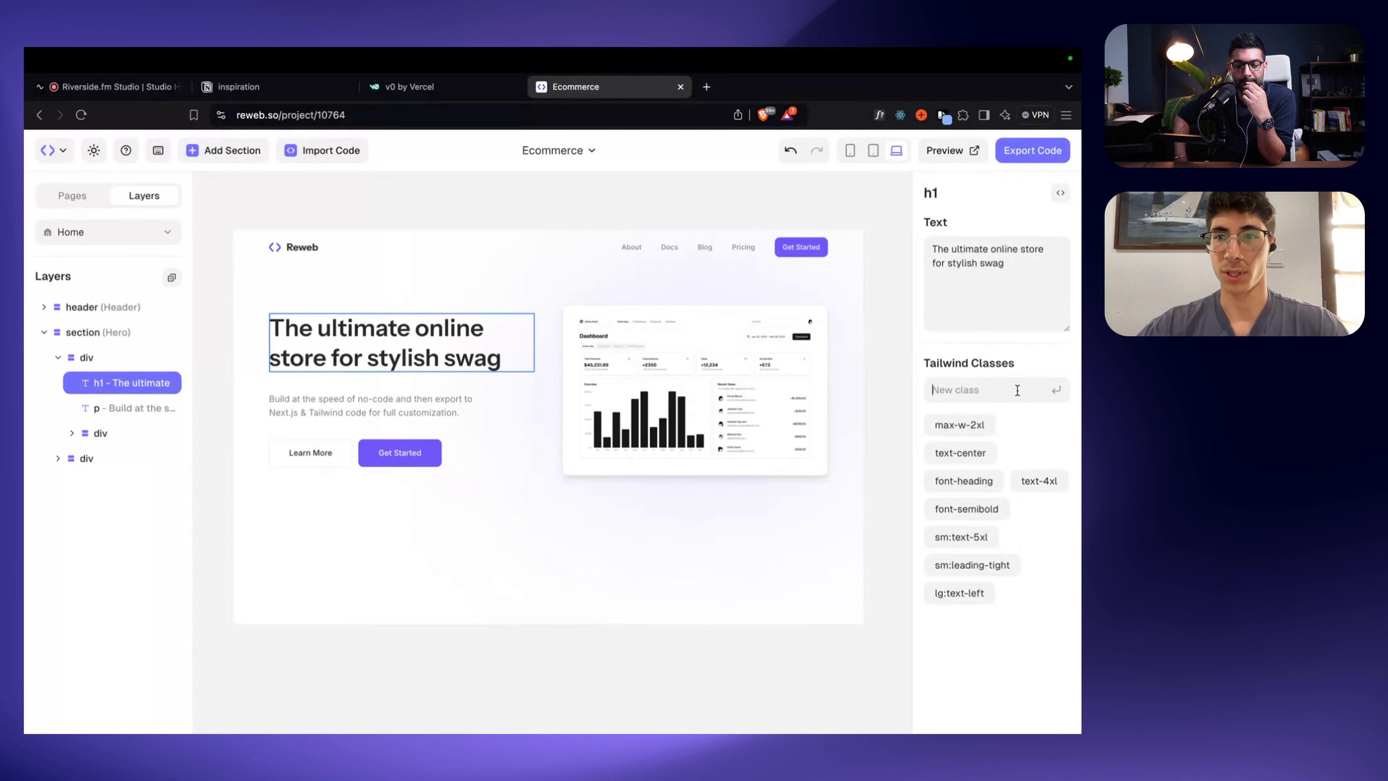
{"action": "left_click", "coordinate": [999, 506]}
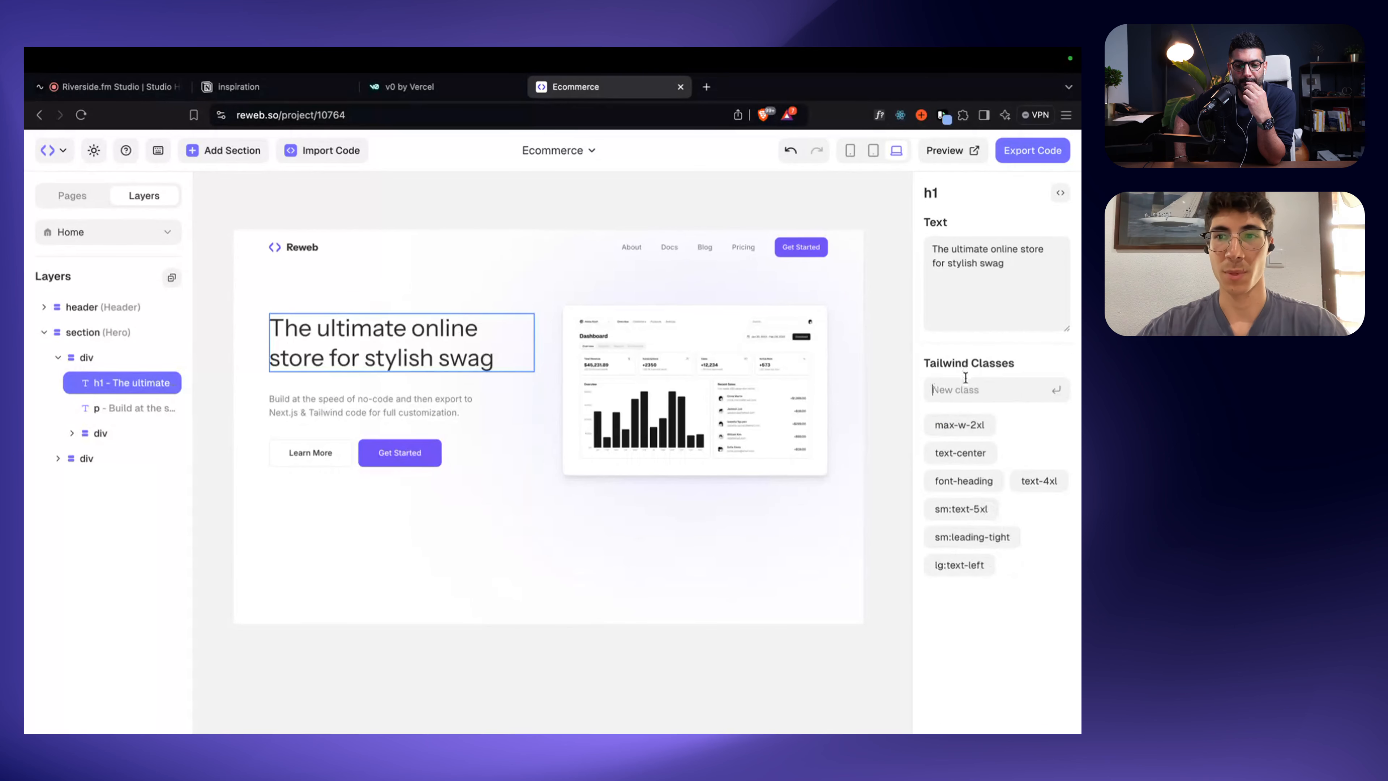
{"action": "type", "text": "font-b"}
{"action": "key", "text": "Return"}
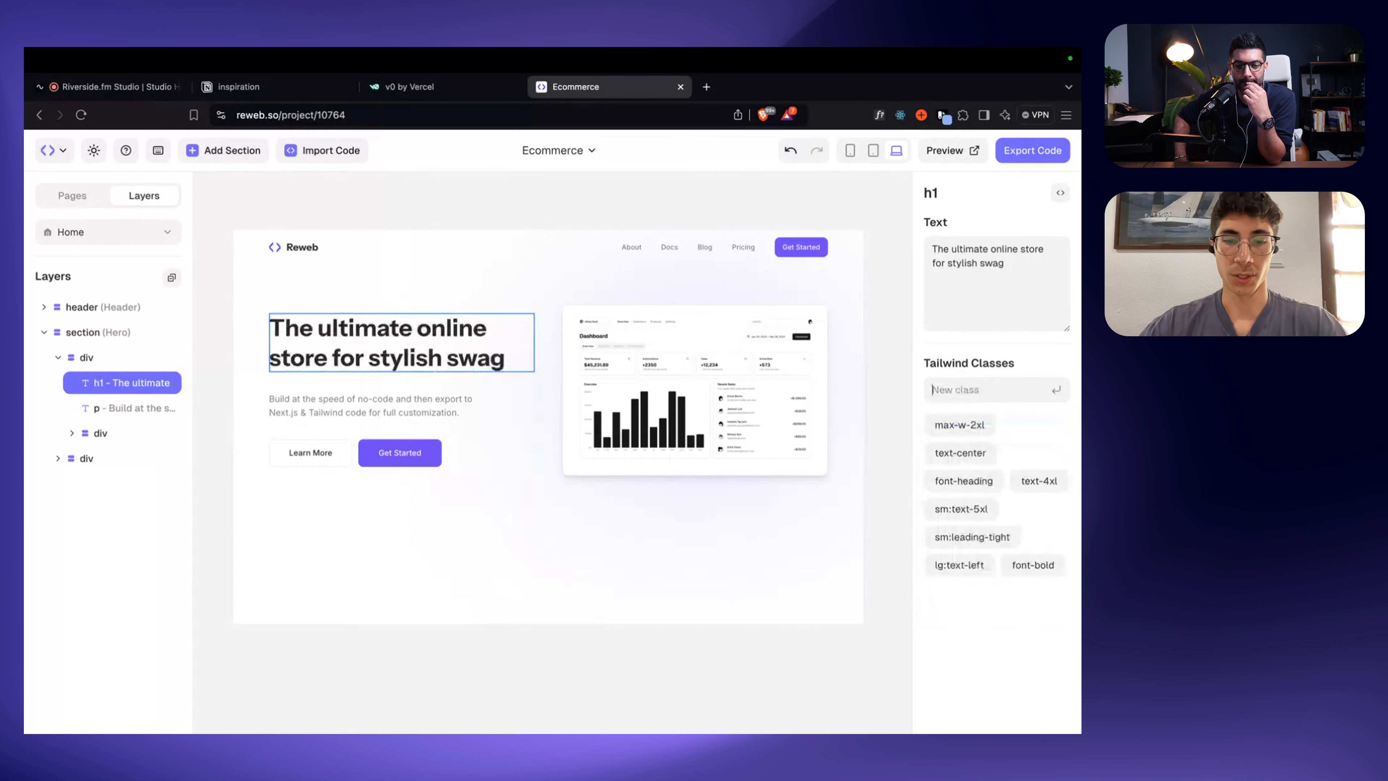
Step: Add the md:text-7xl class to the hero heading and deselect it
{"action": "type", "text": "m"}
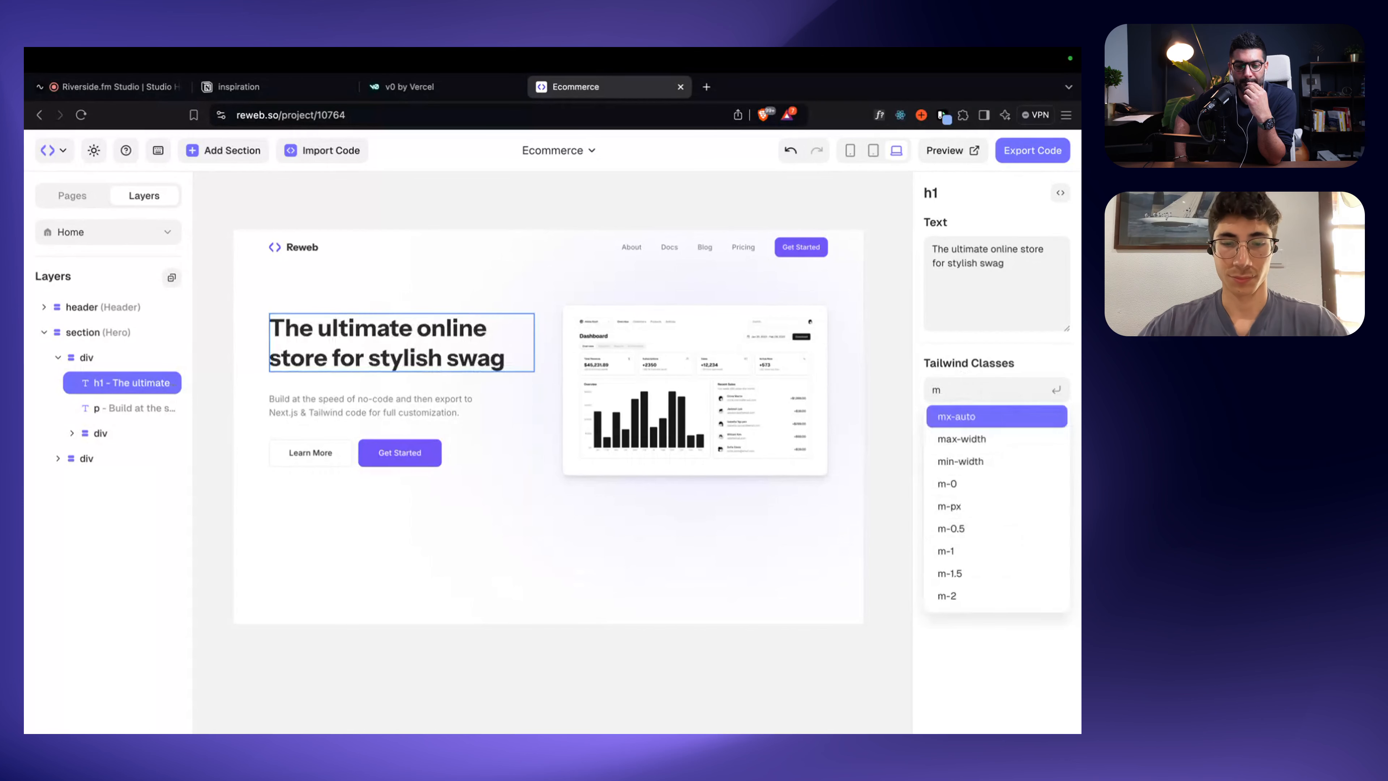
{"action": "key", "text": "BackSpace"}
{"action": "type", "text": "md:text-7"}
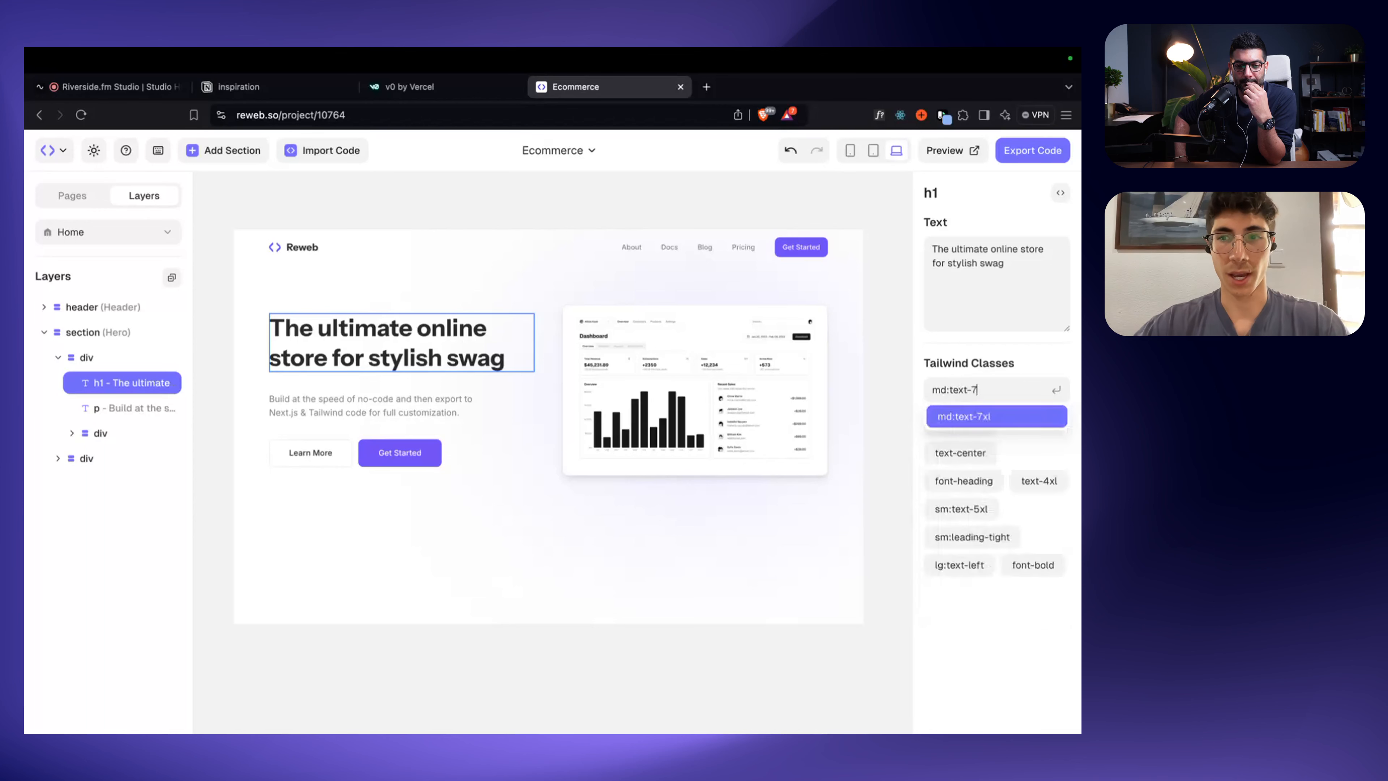
{"action": "key", "text": "Return"}
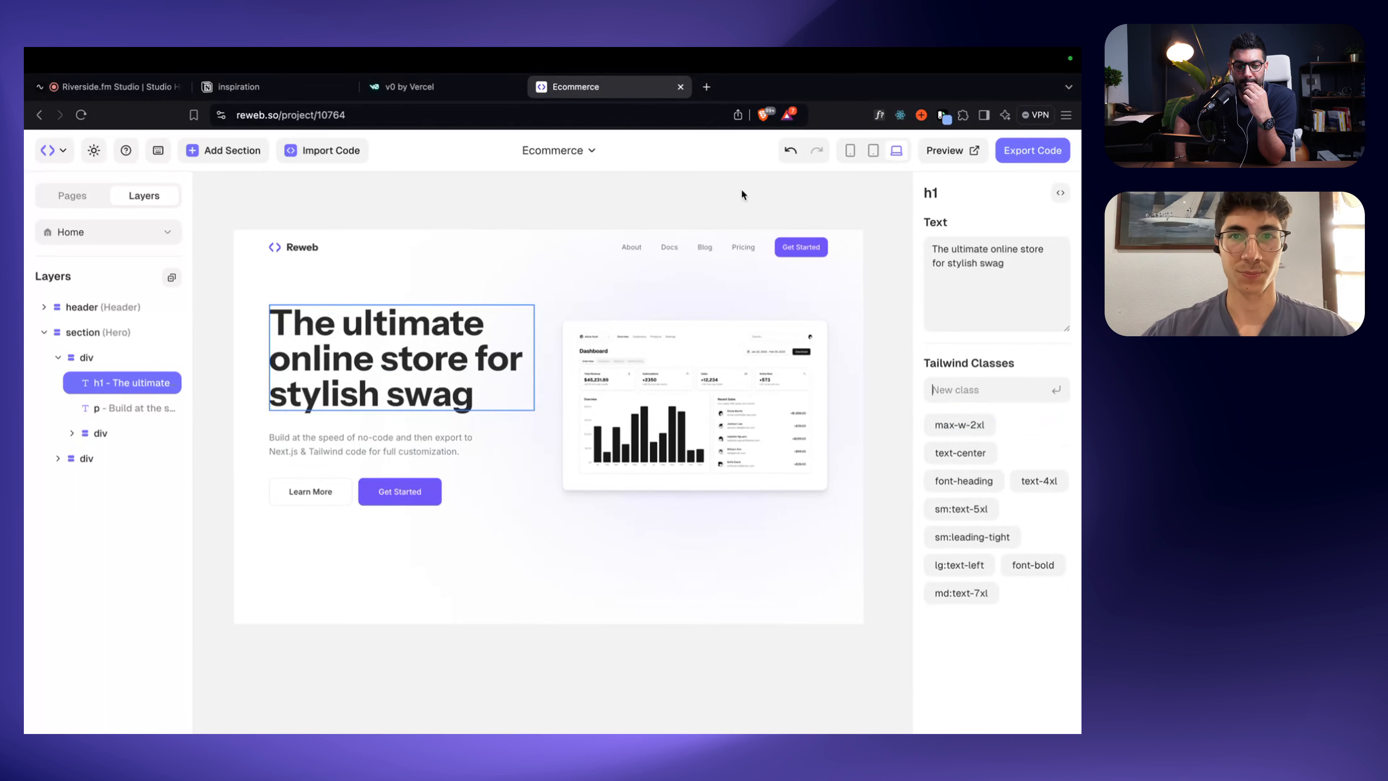
{"action": "left_click", "coordinate": [707, 190]}
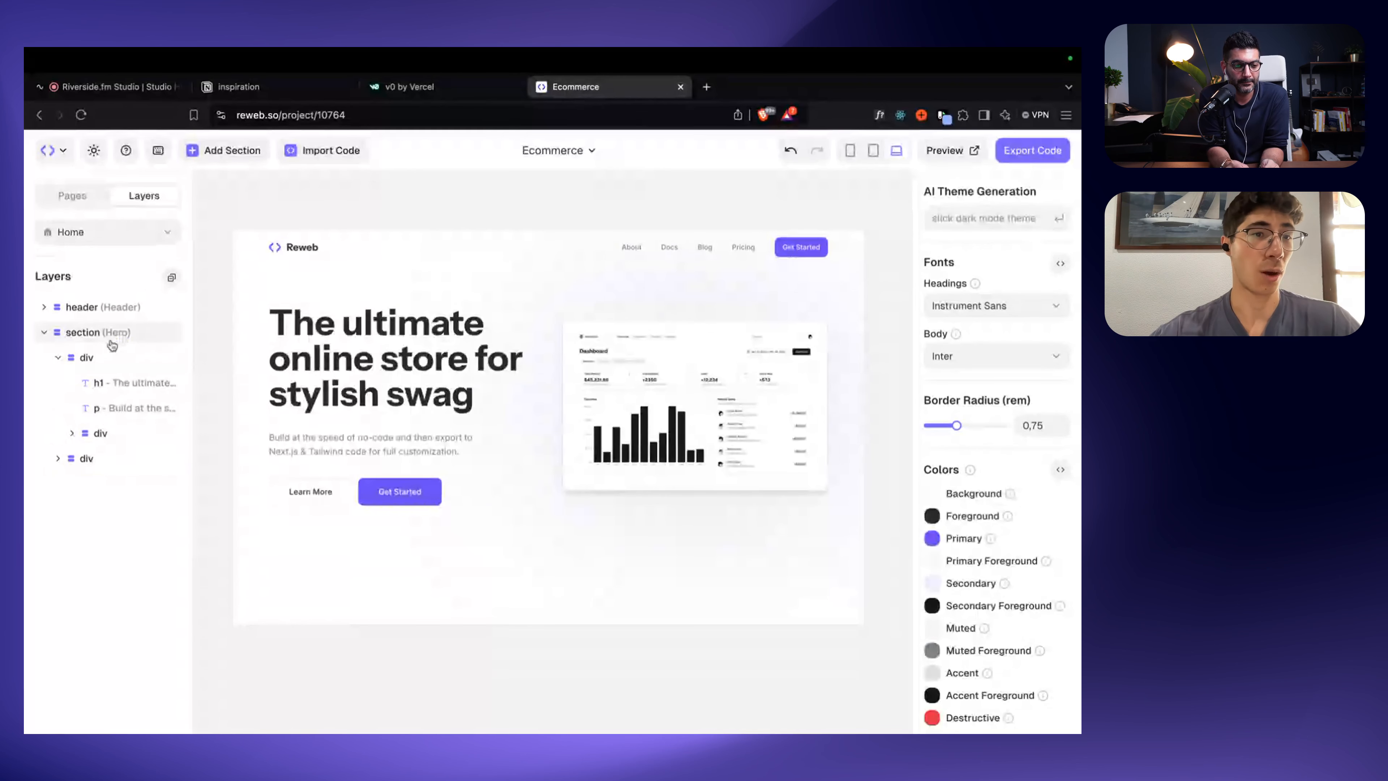
Step: Examine the hero's heading, paragraph and button layers with their classes and props, as well as the theme's color settings
{"action": "left_click", "coordinate": [99, 385]}
{"action": "left_click", "coordinate": [103, 408]}
{"action": "left_click", "coordinate": [72, 433]}
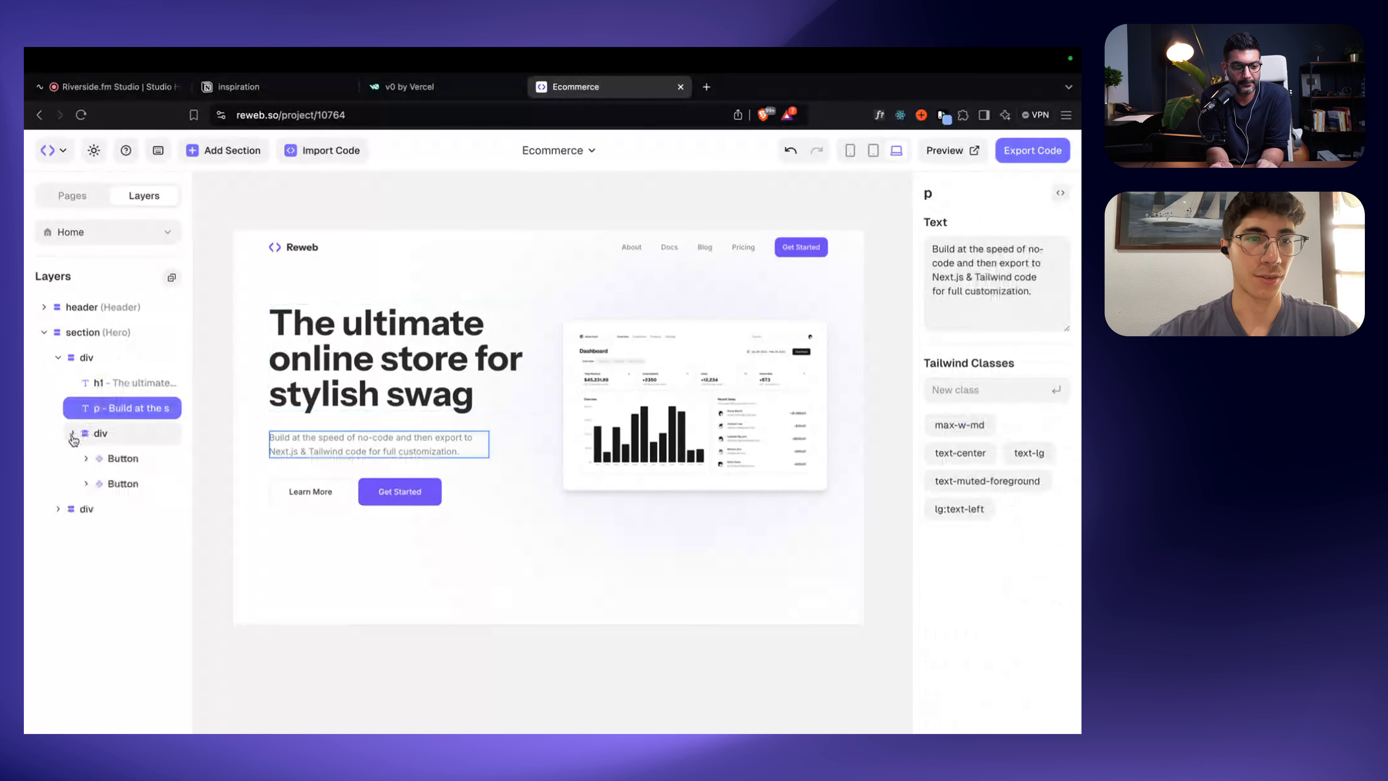
{"action": "left_click", "coordinate": [120, 460]}
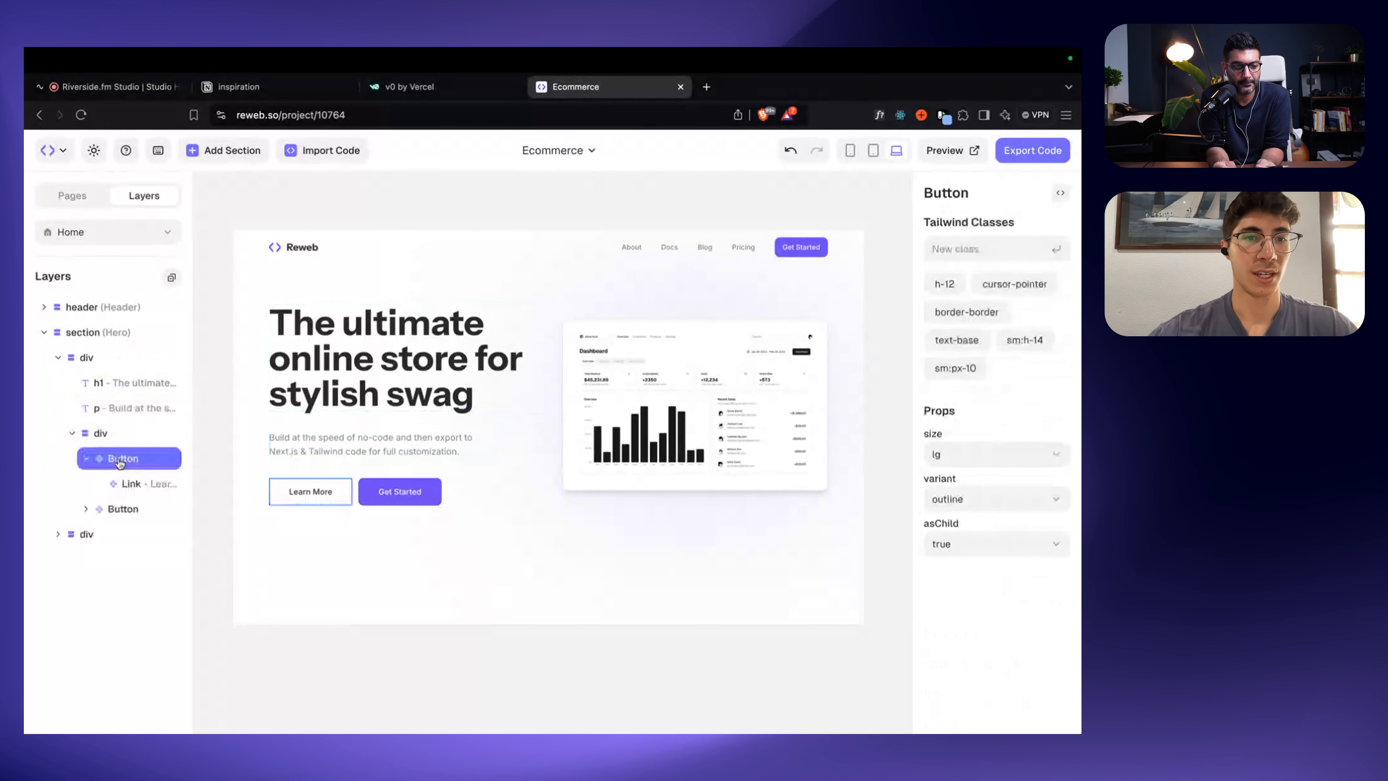
{"action": "left_click", "coordinate": [115, 517]}
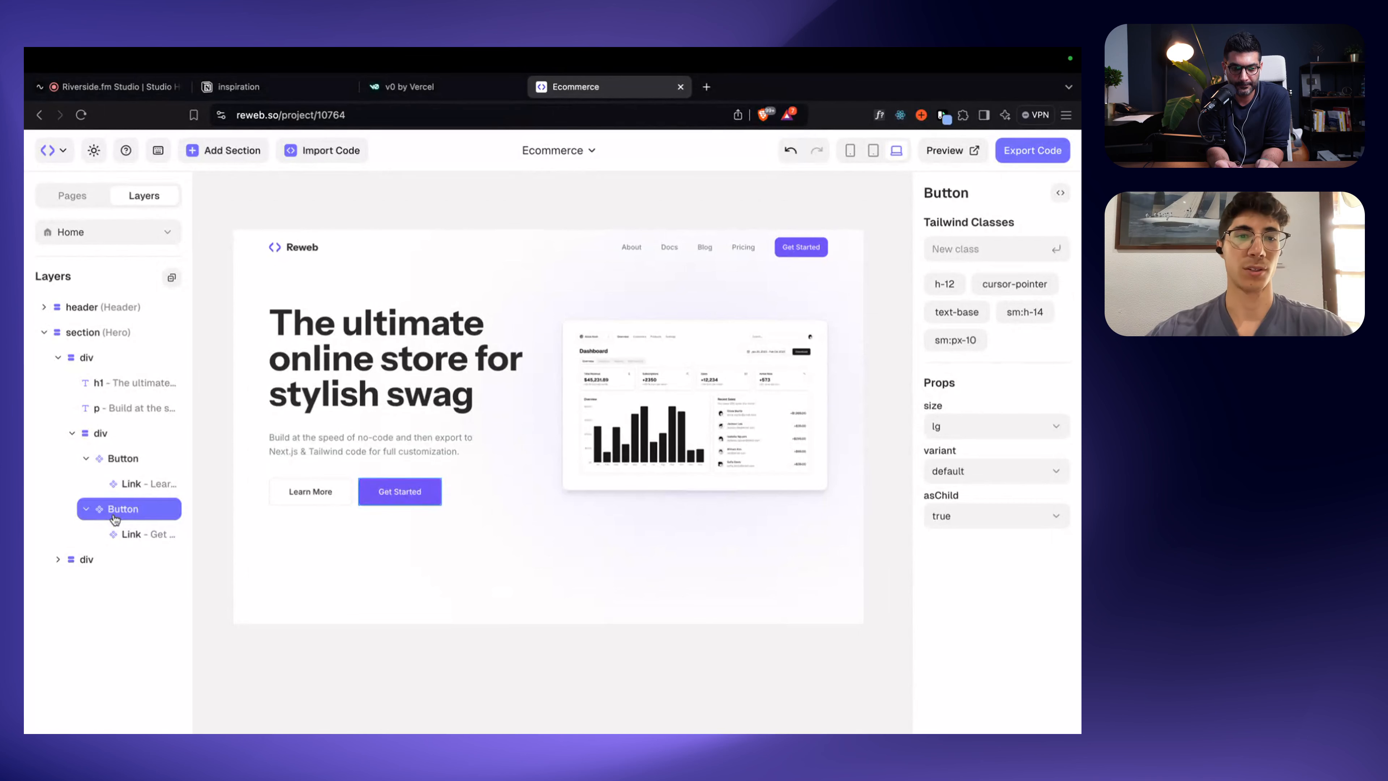
{"action": "left_click", "coordinate": [204, 498]}
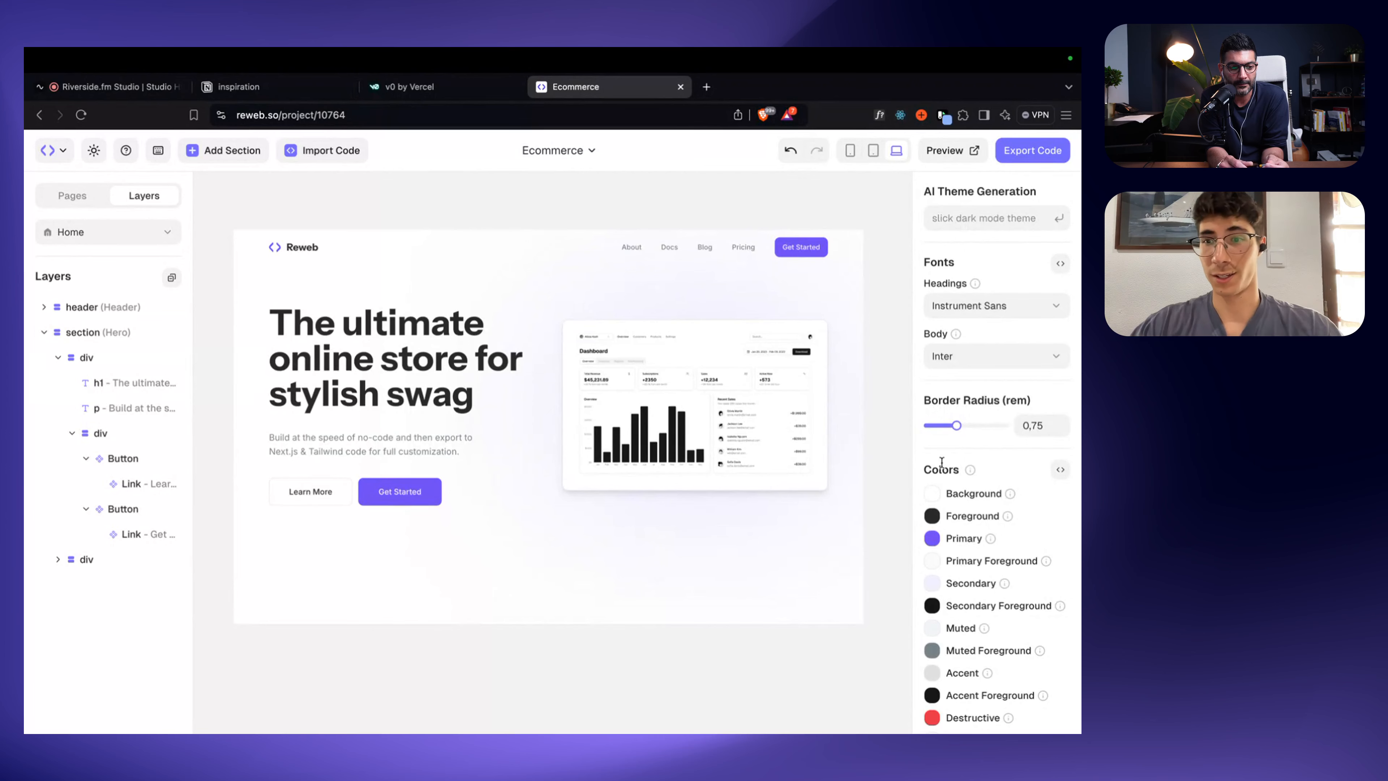
{"action": "scroll", "coordinate": [940, 456], "scroll_direction": "down", "scroll_amount": 2}
{"action": "mouse_move", "coordinate": [963, 421]}
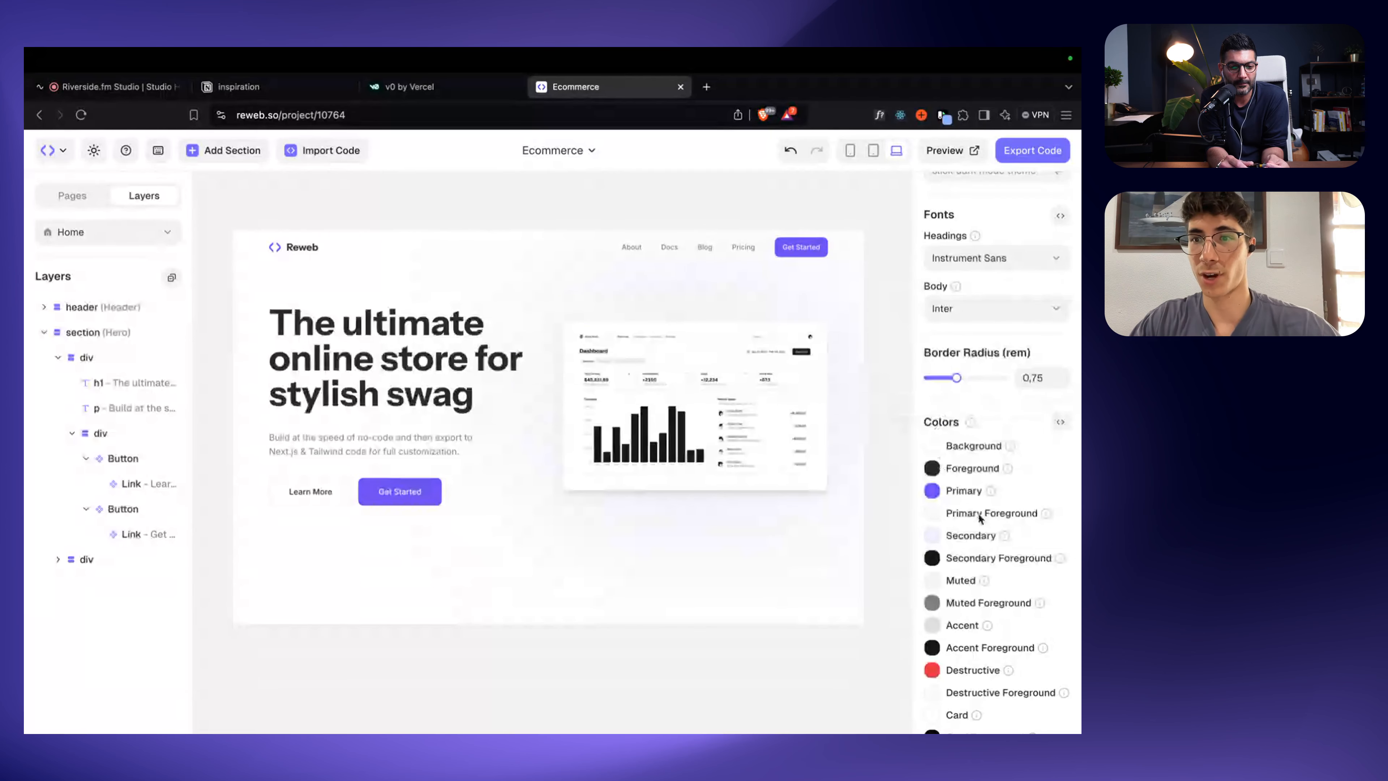
{"action": "scroll", "coordinate": [978, 377], "scroll_direction": "up", "scroll_amount": 2}
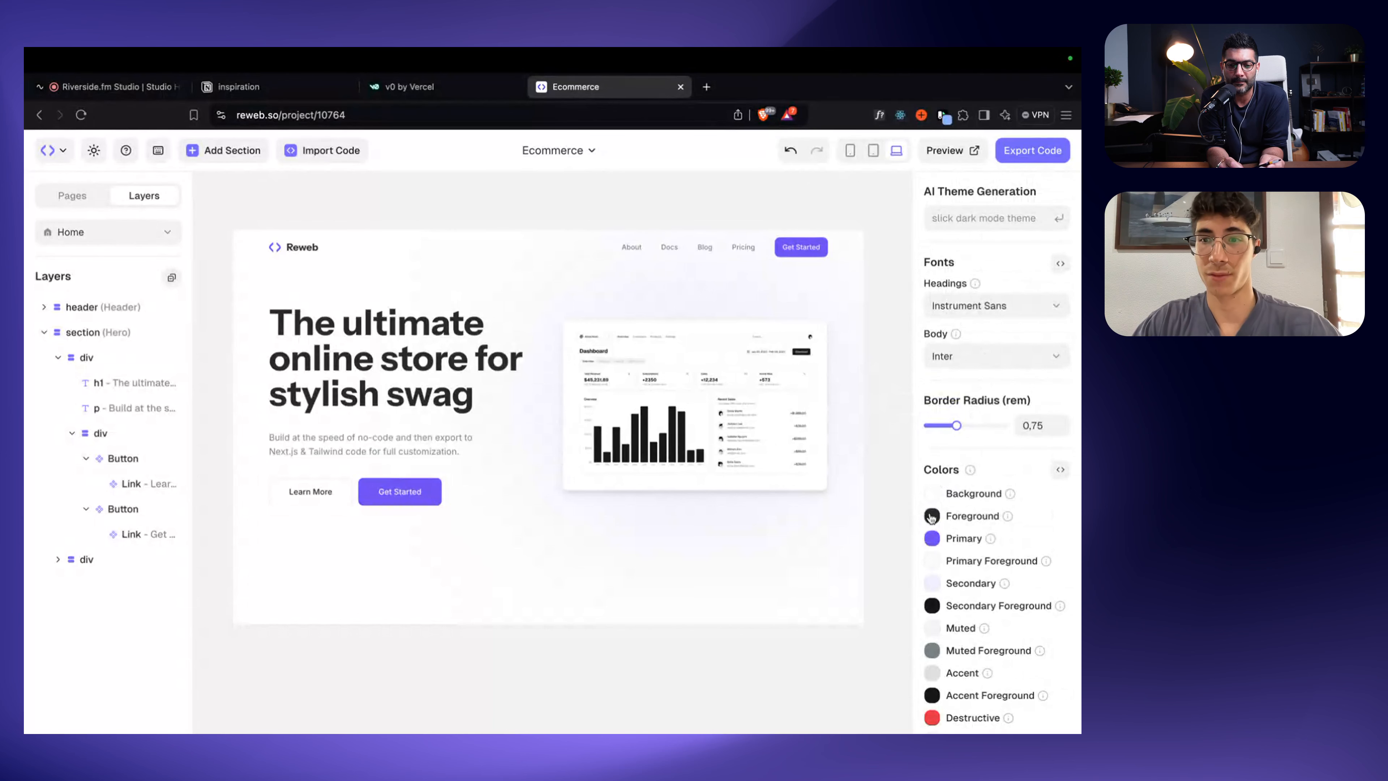
Step: Change the theme's Primary color to the blue RGB 88, 93, 249
{"action": "scroll", "coordinate": [966, 498], "scroll_direction": "down", "scroll_amount": 3}
{"action": "scroll", "coordinate": [965, 499], "scroll_direction": "down", "scroll_amount": 2}
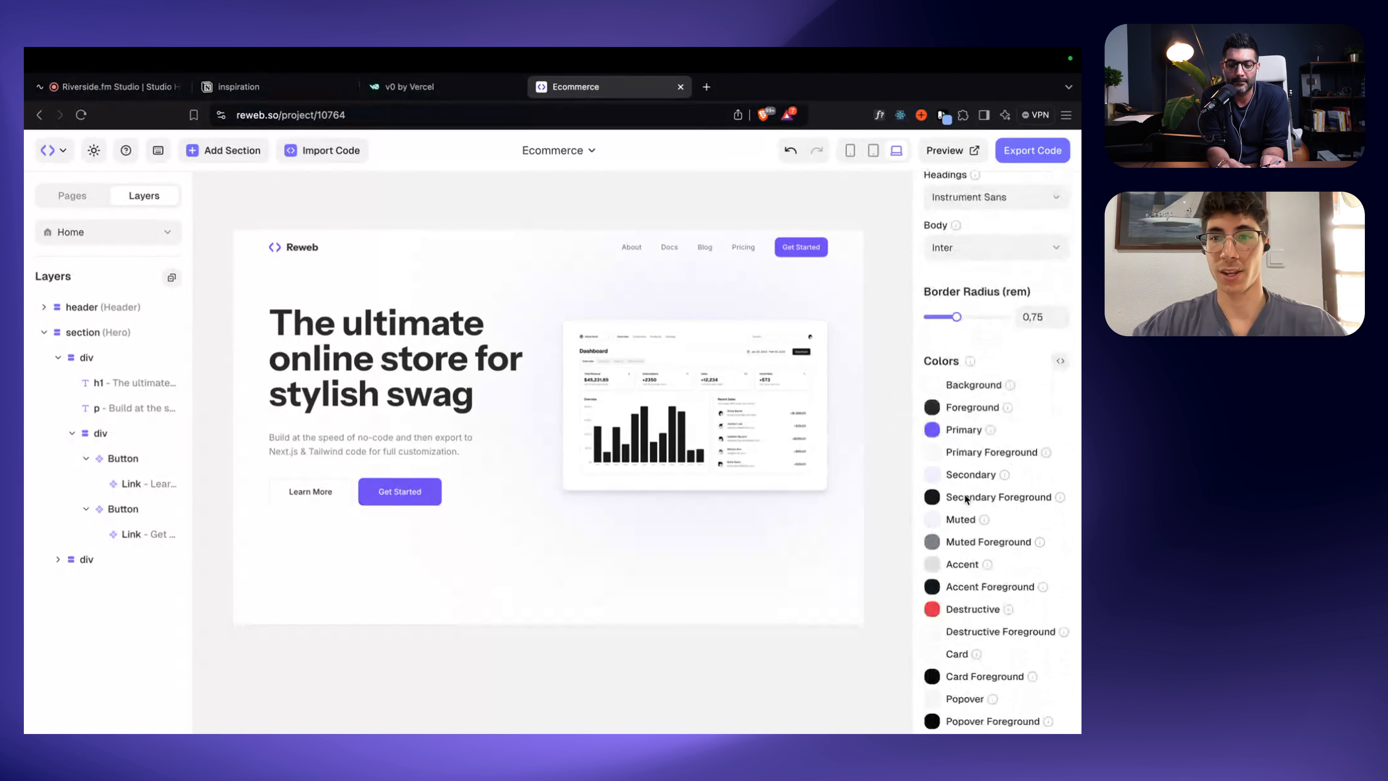
{"action": "left_click", "coordinate": [931, 433]}
{"action": "left_click_drag", "start_coordinate": [866, 534], "coordinate": [869, 531]}
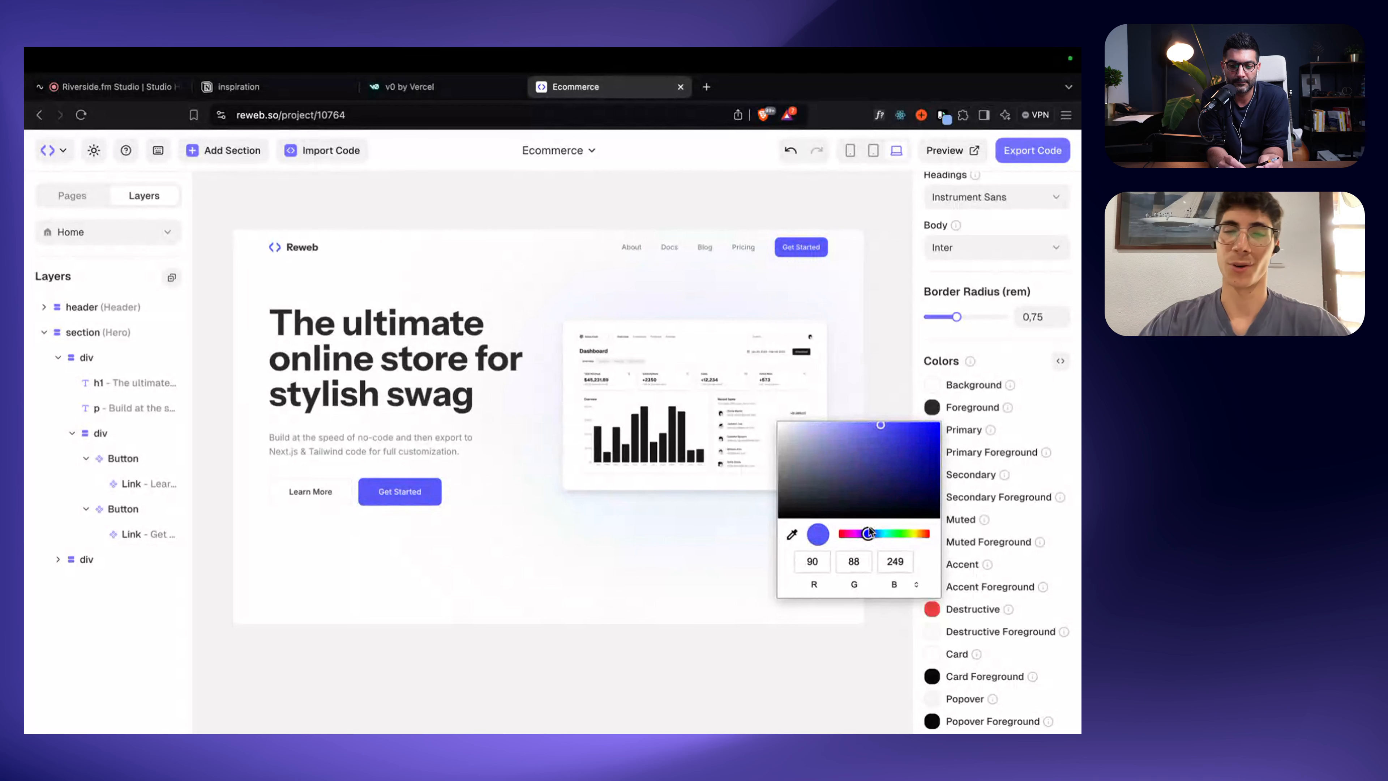
{"action": "left_click_drag", "start_coordinate": [868, 527], "coordinate": [871, 530]}
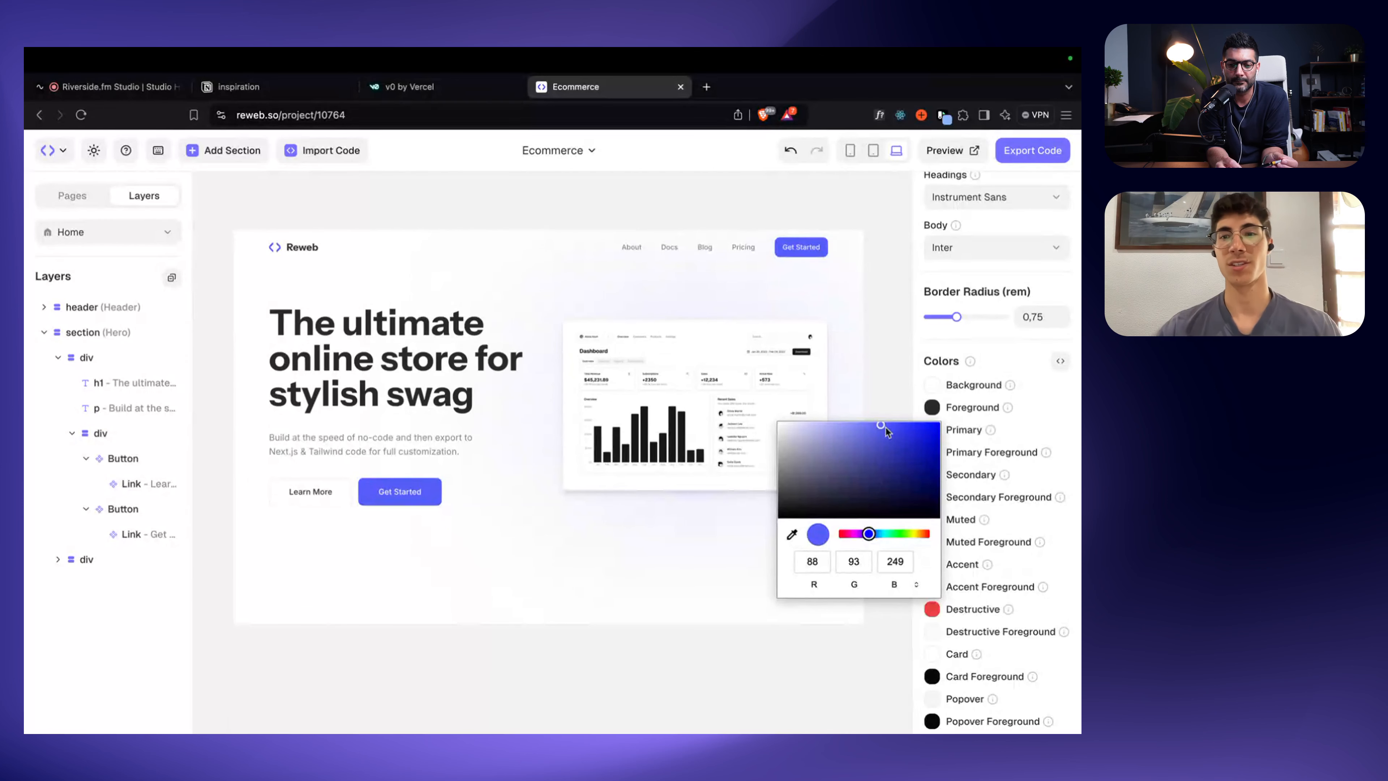
{"action": "left_click", "coordinate": [890, 375]}
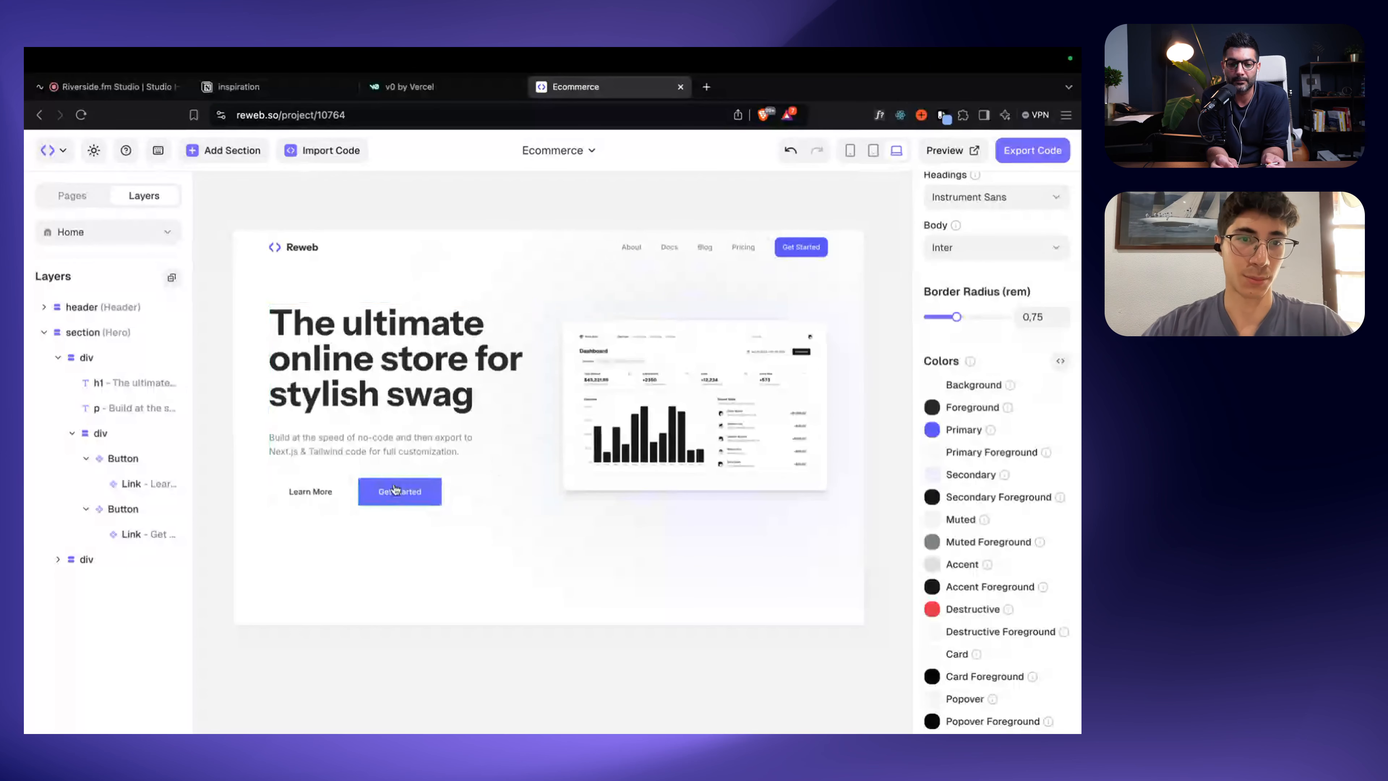
Step: Move the hero's Get Started button ahead of Learn More, and set the theme's border radius to 0,95 rem
{"action": "left_click_drag", "start_coordinate": [397, 489], "coordinate": [326, 491]}
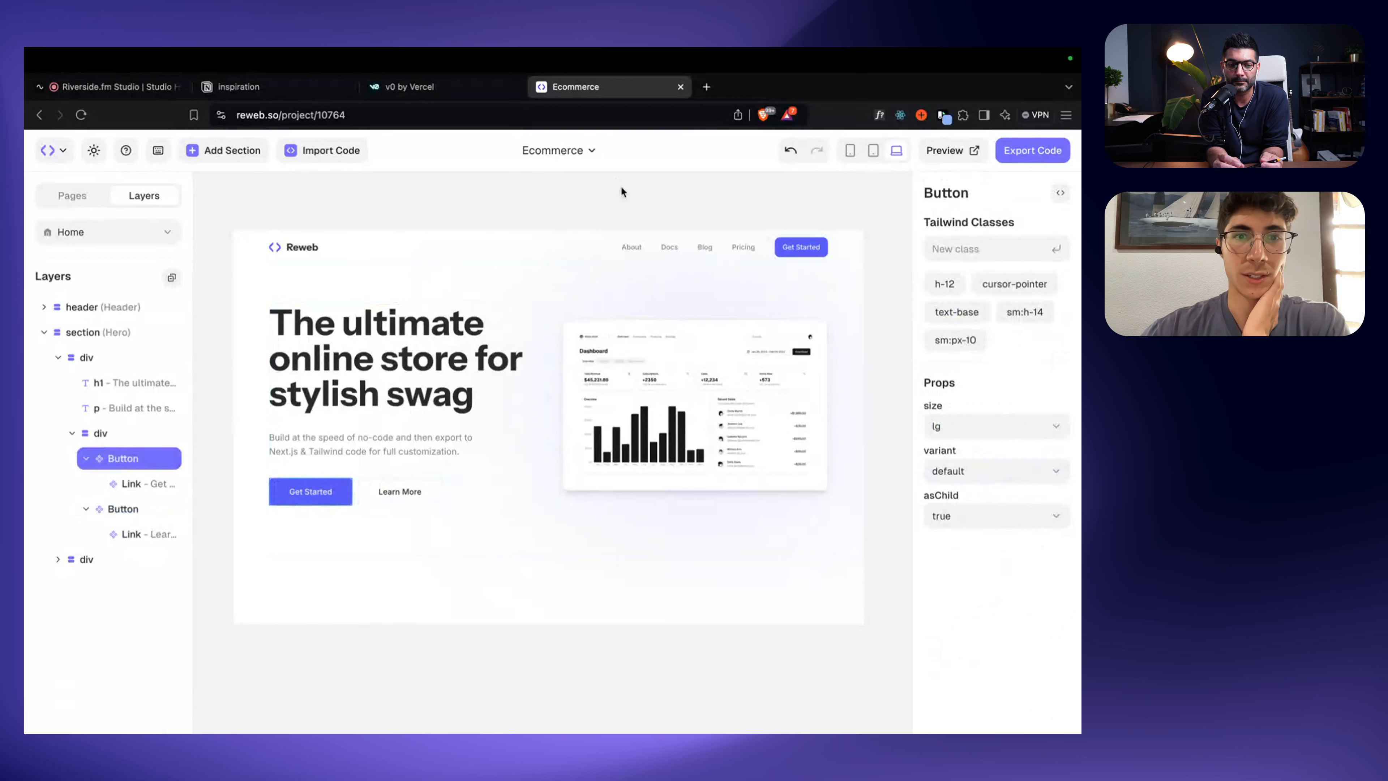
{"action": "left_click", "coordinate": [640, 204]}
{"action": "mouse_move", "coordinate": [956, 426]}
{"action": "left_mouse_down"}
{"action": "mouse_move", "coordinate": [978, 426]}
{"action": "mouse_move", "coordinate": [965, 425]}
{"action": "left_mouse_up"}
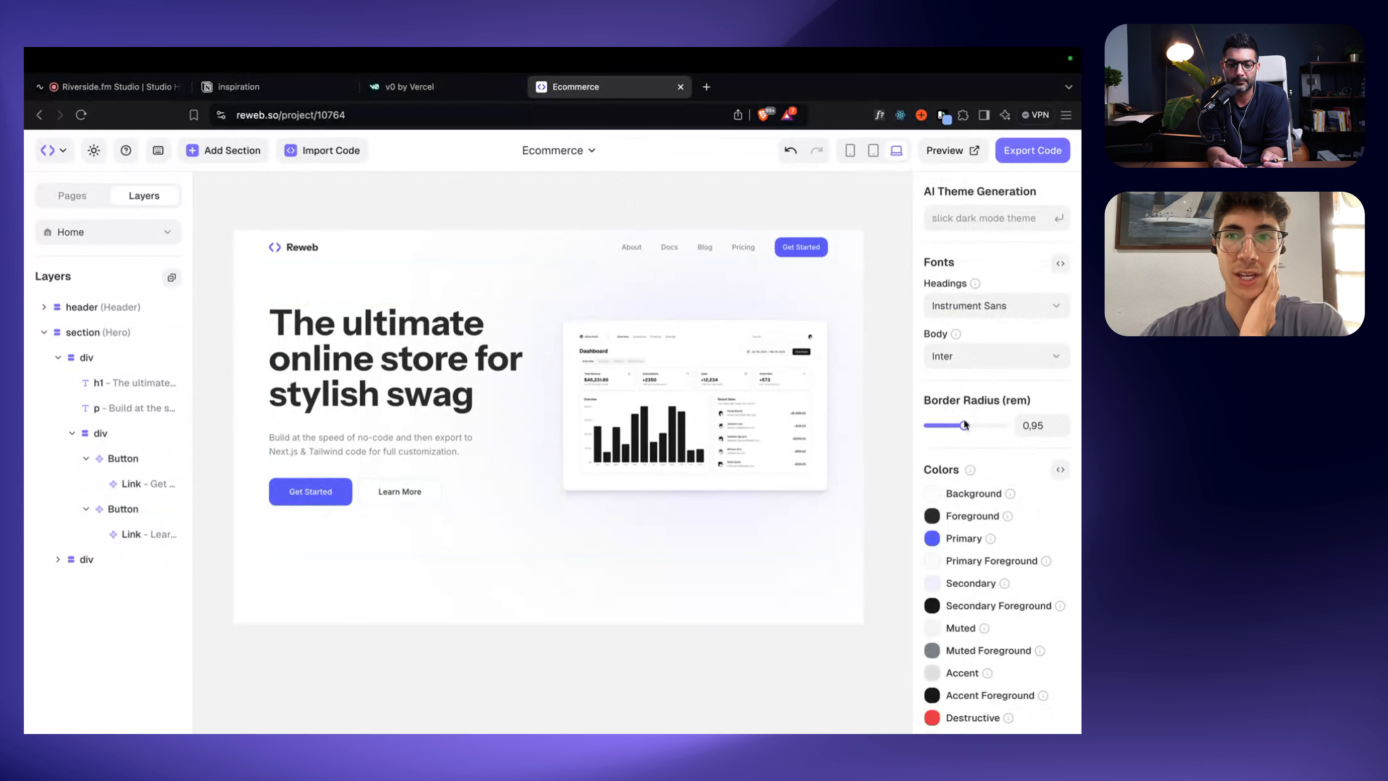
Step: Try Inter as the headings font and switch it back to Instrument Sans
{"action": "left_click", "coordinate": [983, 304]}
{"action": "key", "text": "Down"}
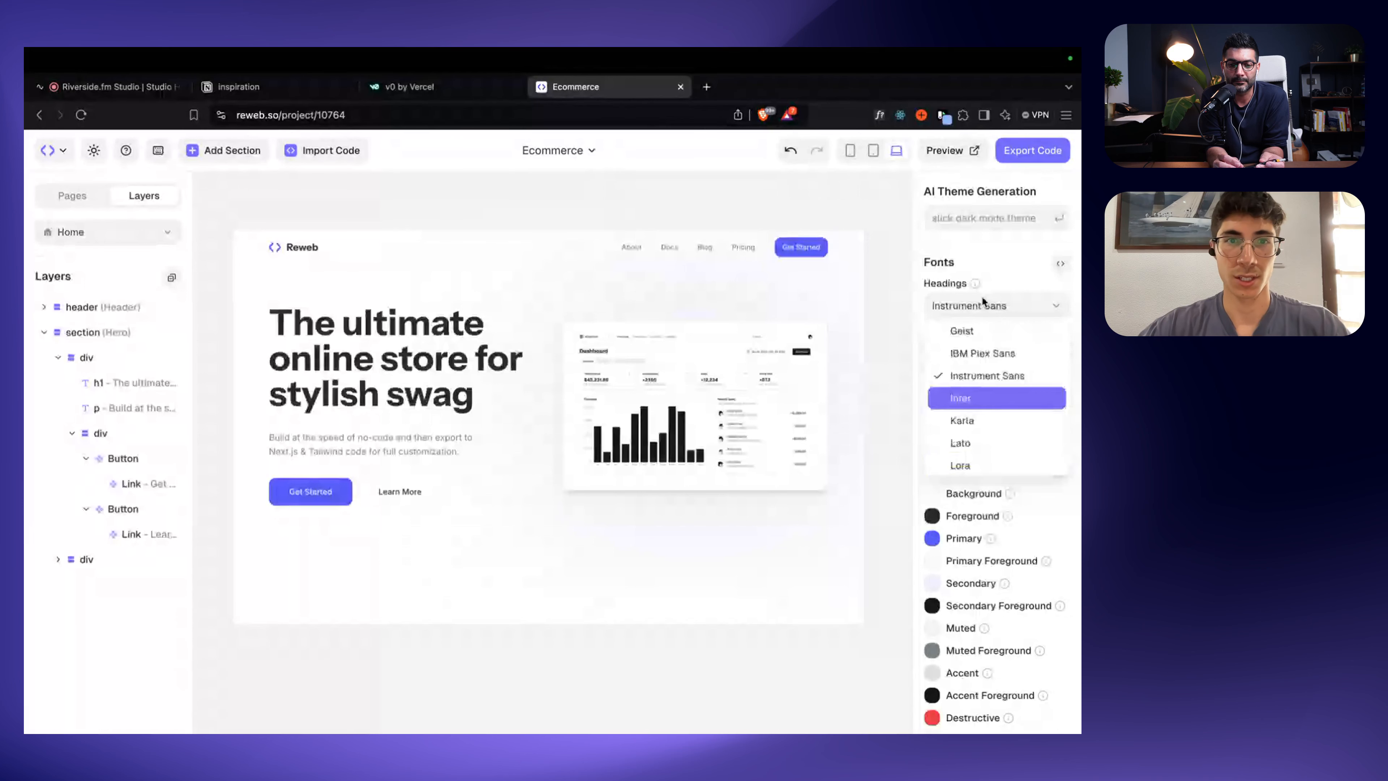
{"action": "key", "text": "Return"}
{"action": "left_click", "coordinate": [980, 304]}
{"action": "key", "text": "Up"}
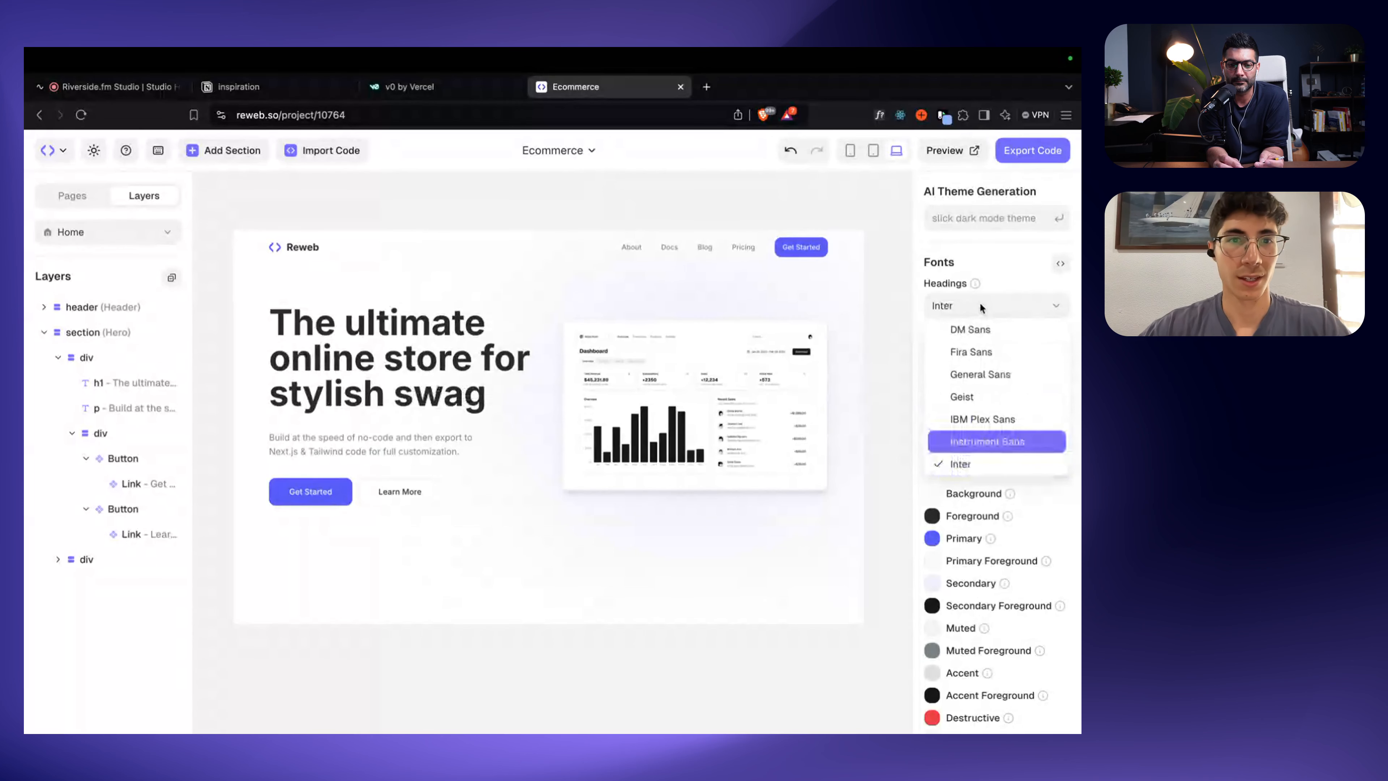
{"action": "key", "text": "Return"}
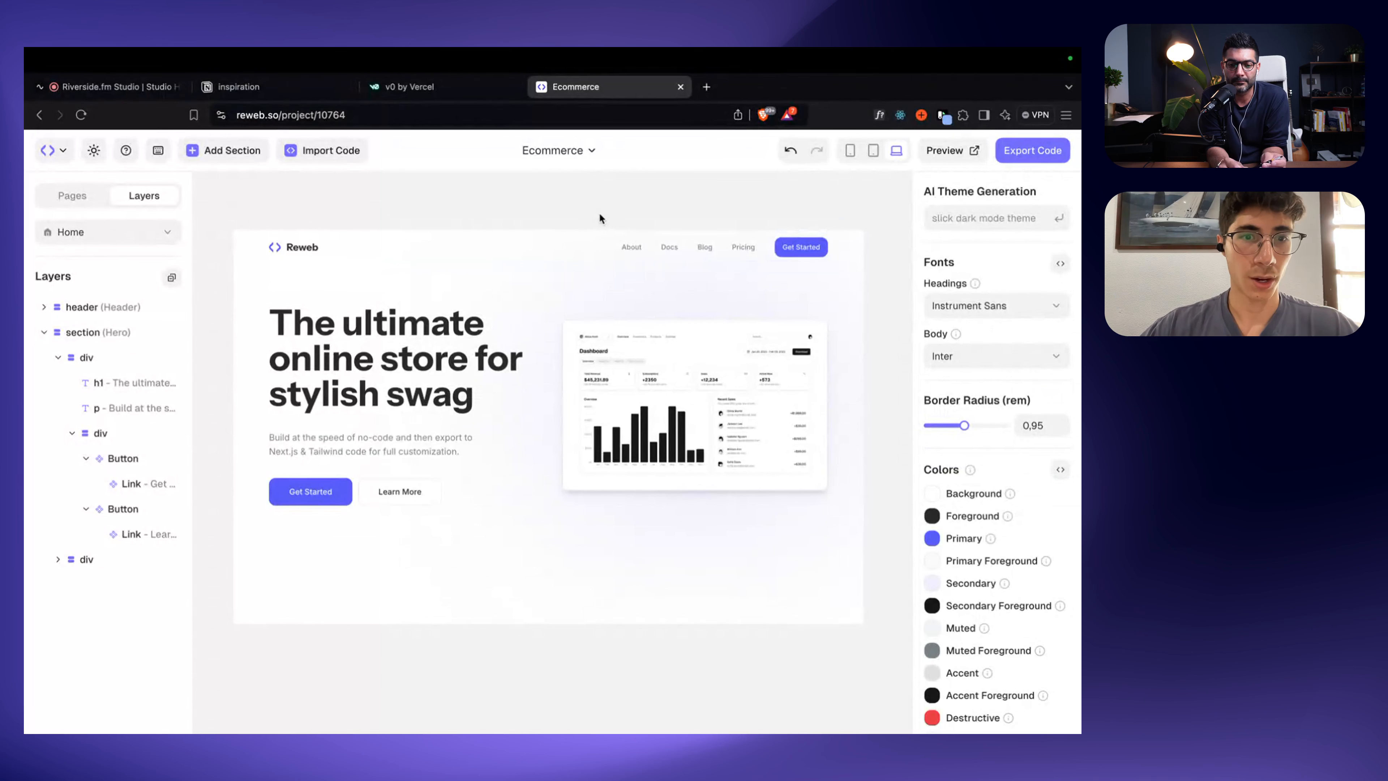
{"action": "left_click", "coordinate": [311, 494]}
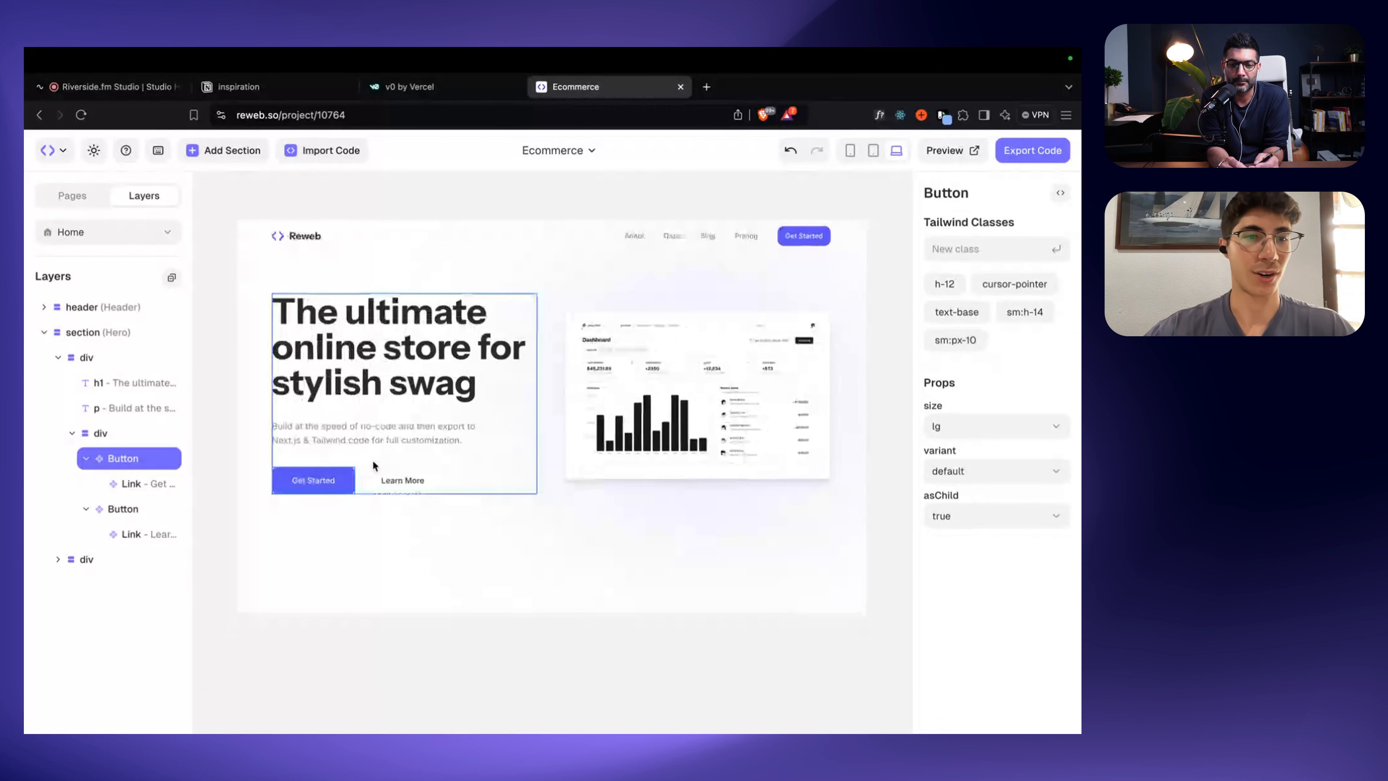
{"action": "left_click_drag", "start_coordinate": [149, 483], "coordinate": [141, 499]}
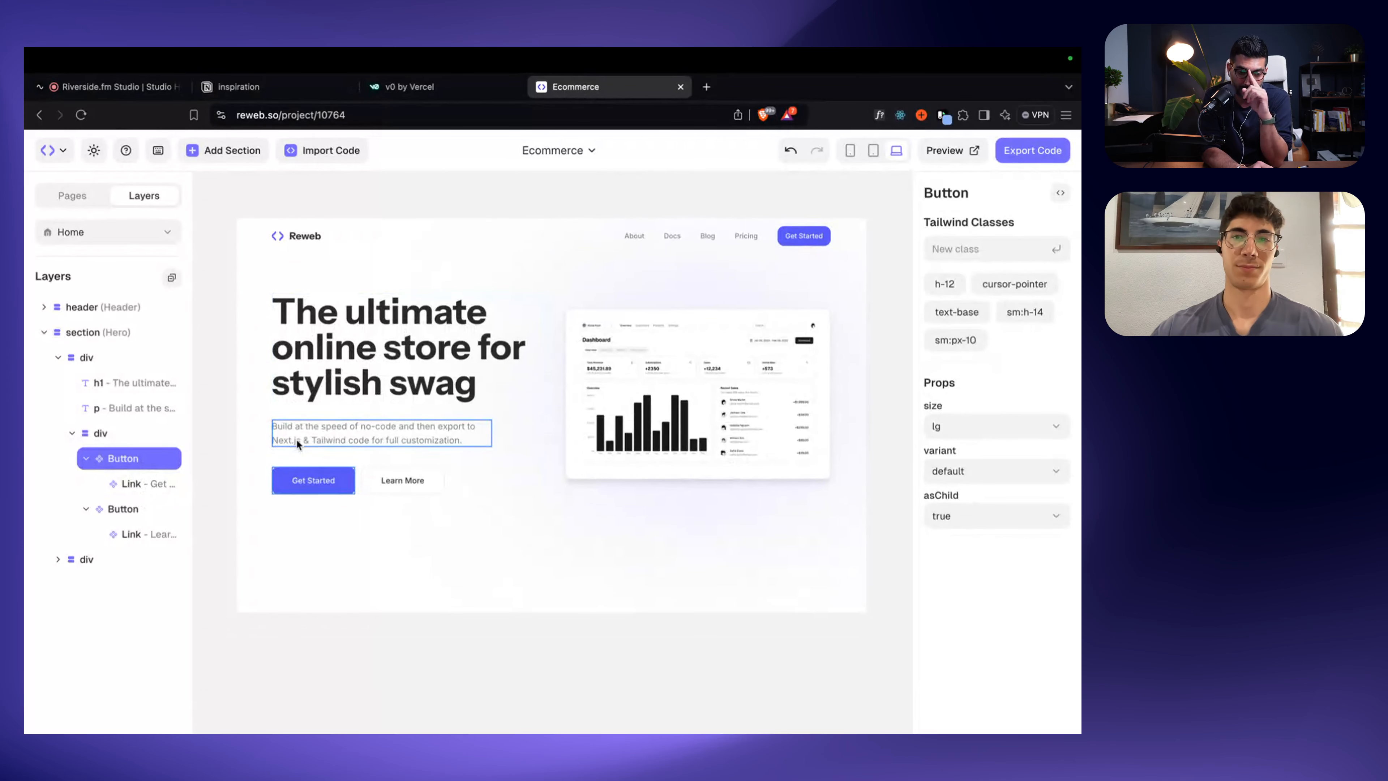
{"action": "left_click", "coordinate": [568, 191]}
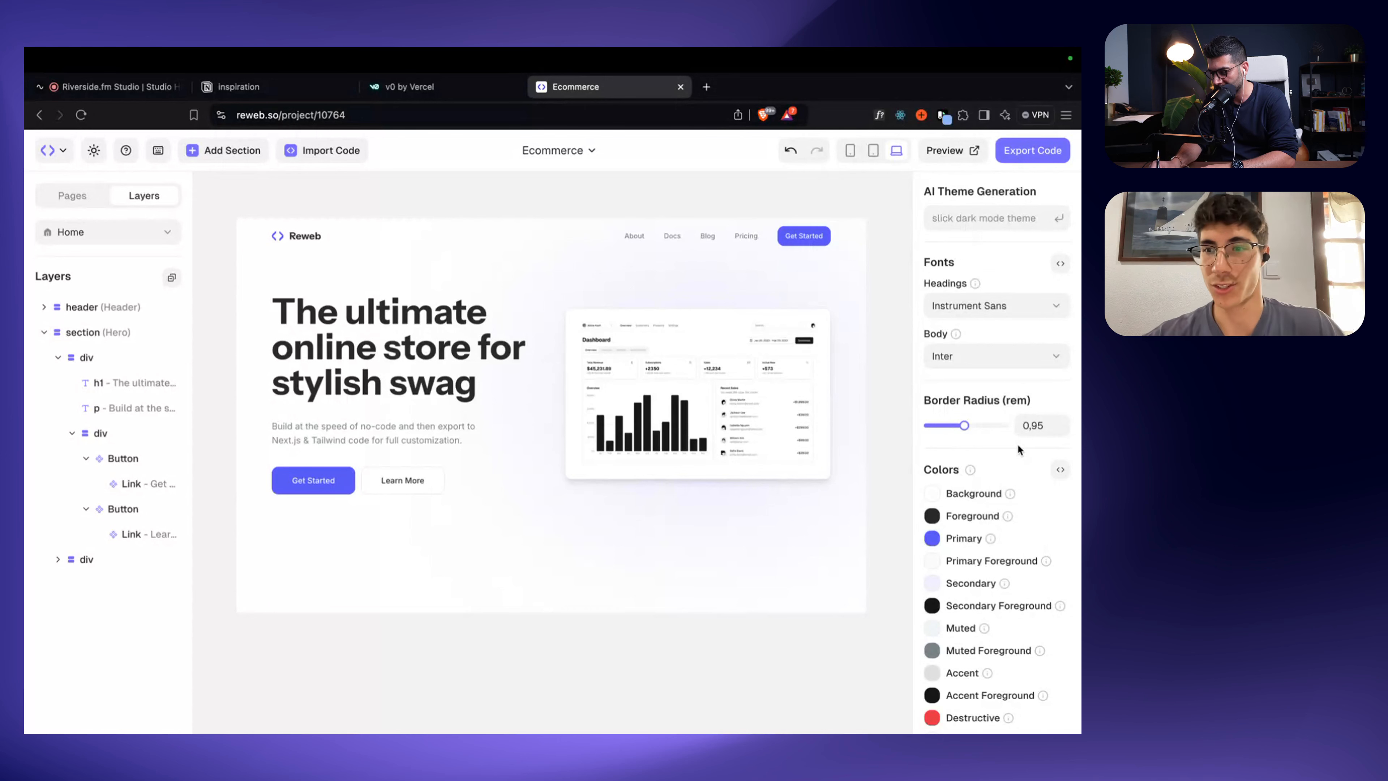
Step: Examine the theme's color variables and radius in the generated globals.css code, and close the code view
{"action": "scroll", "coordinate": [1020, 492], "scroll_direction": "down", "scroll_amount": 1}
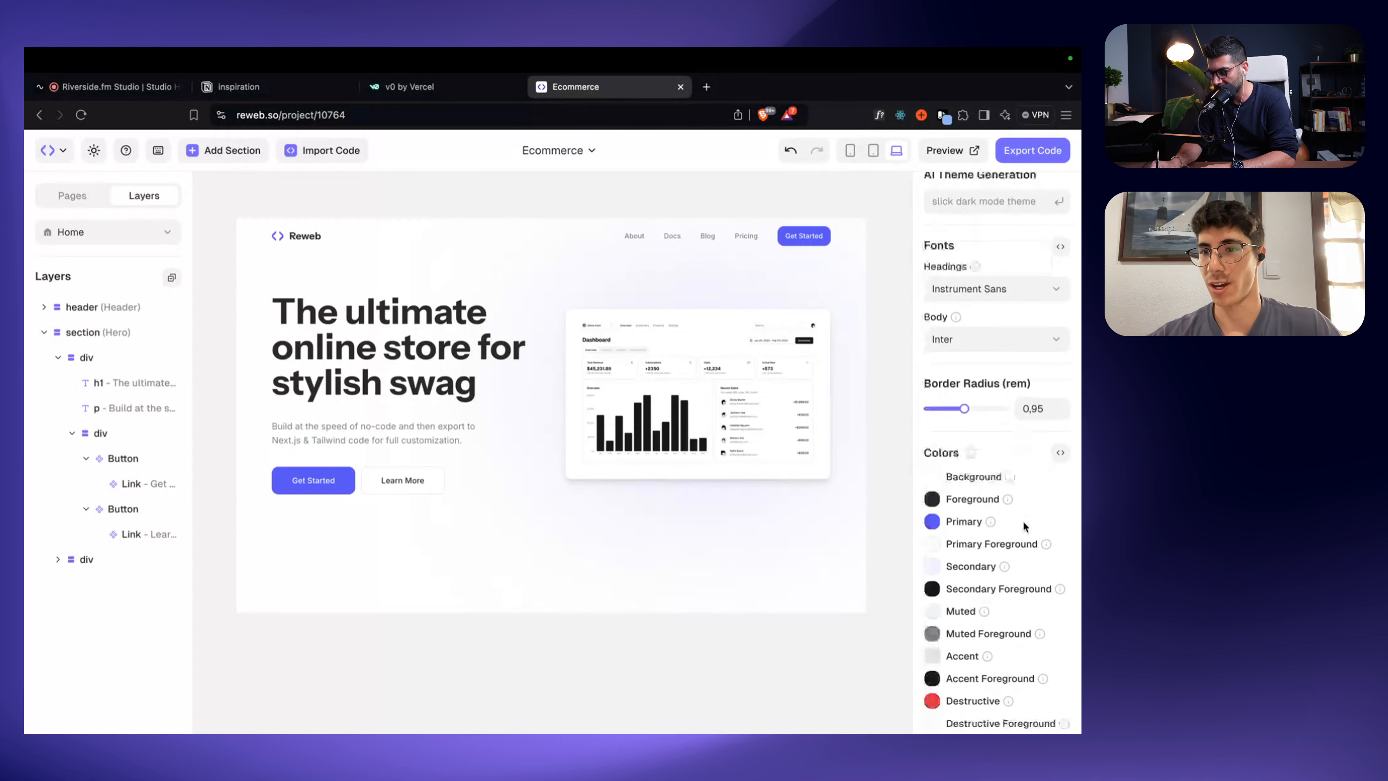
{"action": "left_click", "coordinate": [1060, 450]}
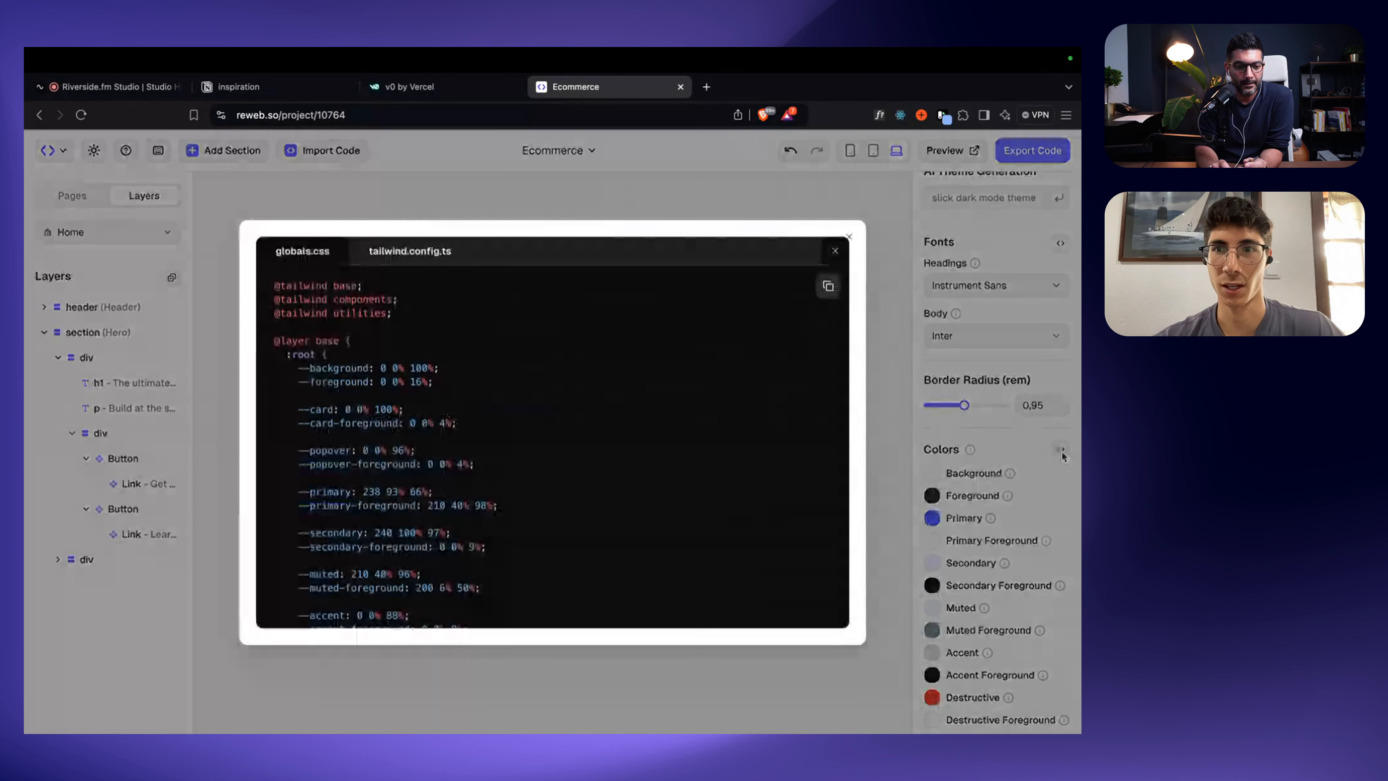
{"action": "scroll", "coordinate": [467, 488], "scroll_direction": "down", "scroll_amount": 3}
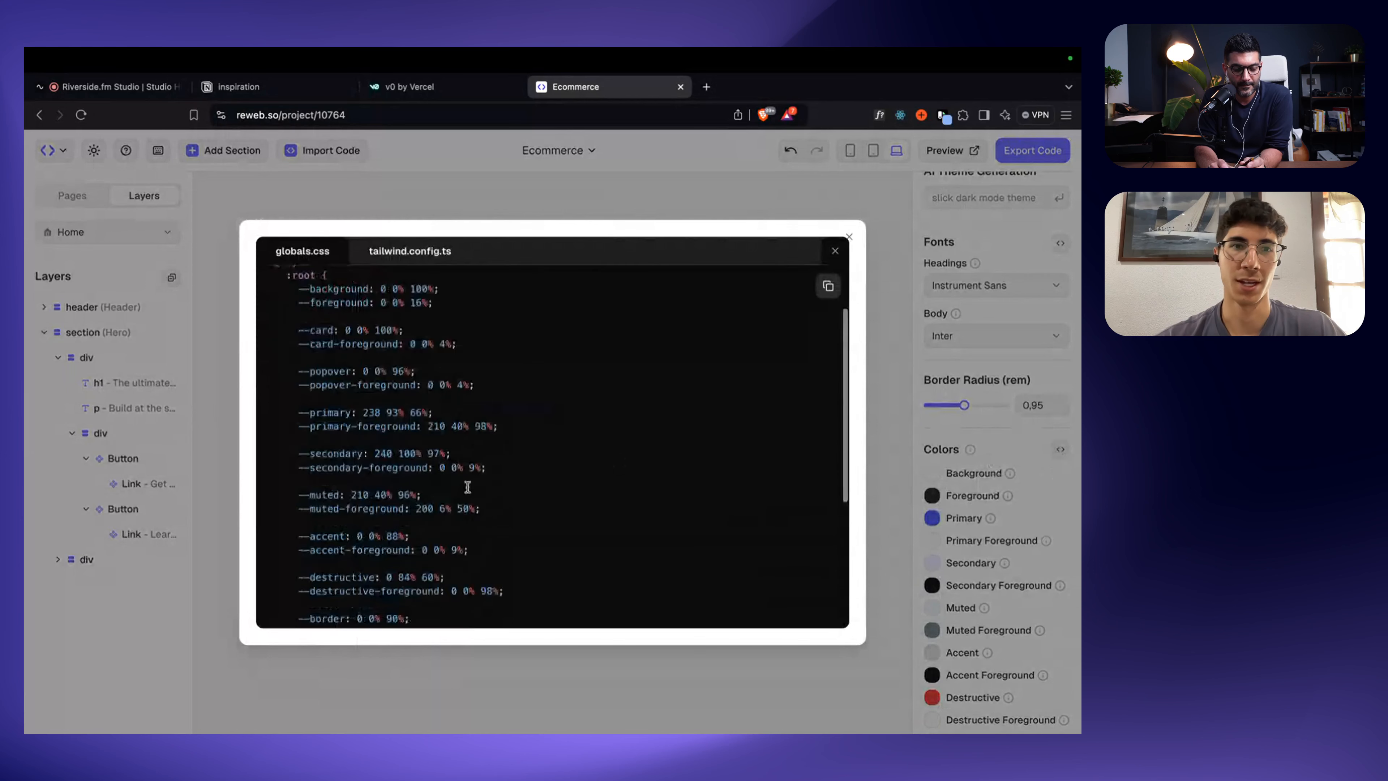
{"action": "scroll", "coordinate": [467, 487], "scroll_direction": "up", "scroll_amount": 3}
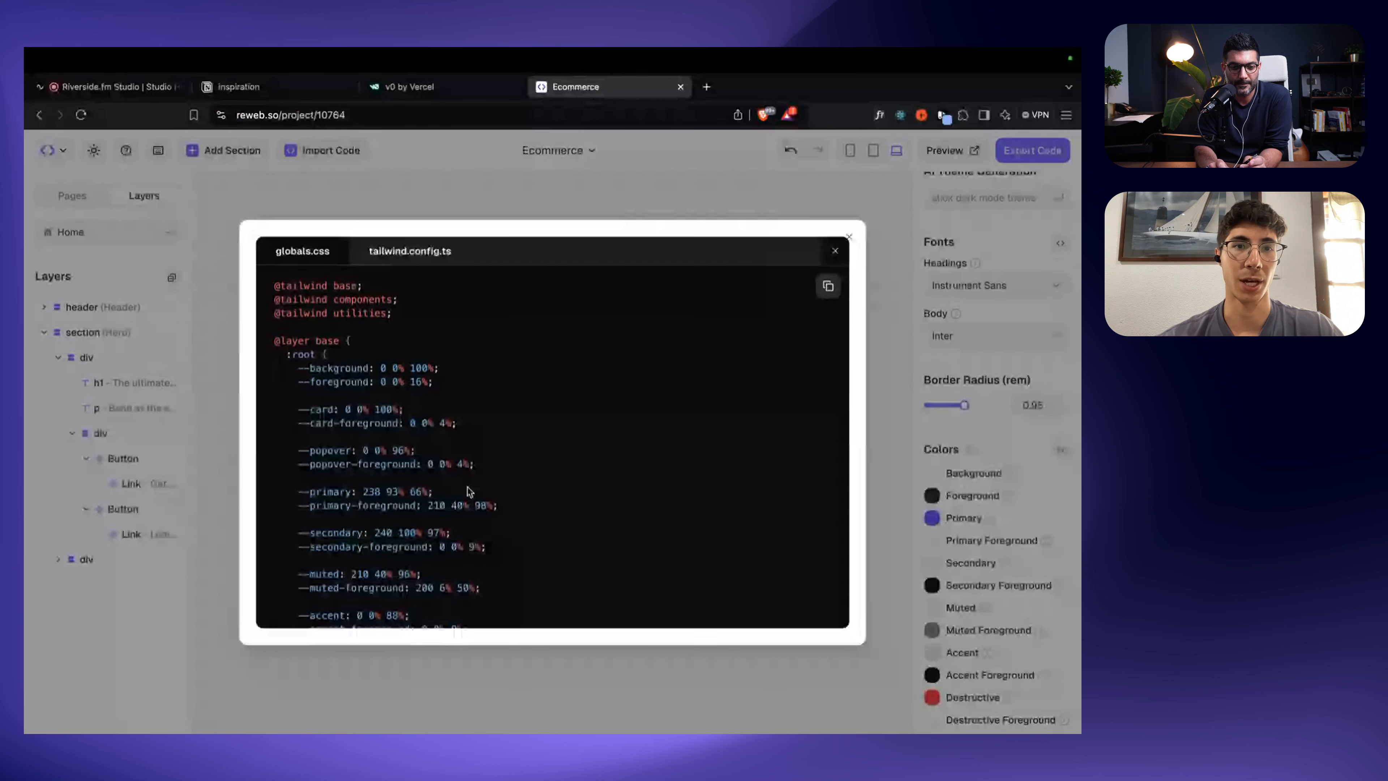
{"action": "scroll", "coordinate": [521, 424], "scroll_direction": "down", "scroll_amount": 10}
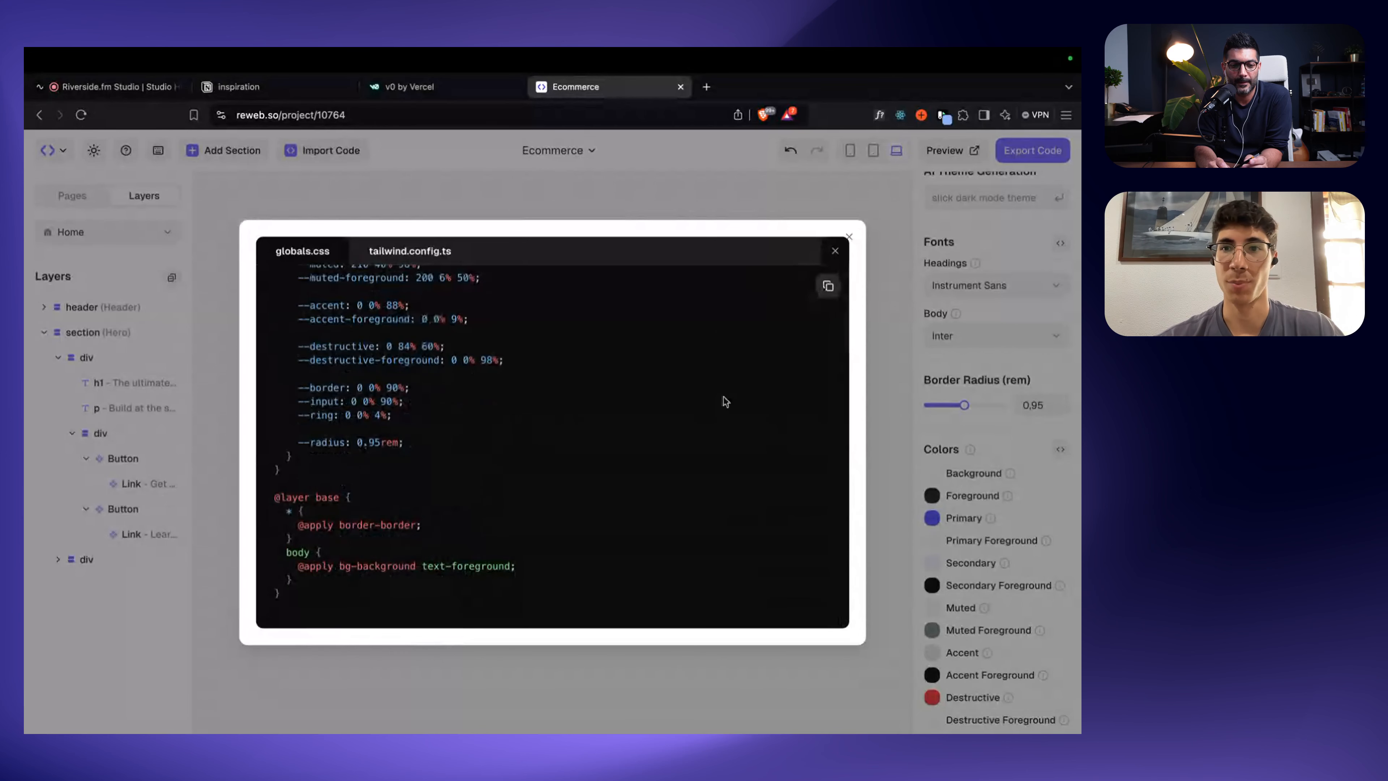
{"action": "scroll", "coordinate": [545, 413], "scroll_direction": "up", "scroll_amount": 10}
{"action": "scroll", "coordinate": [546, 412], "scroll_direction": "up", "scroll_amount": 2}
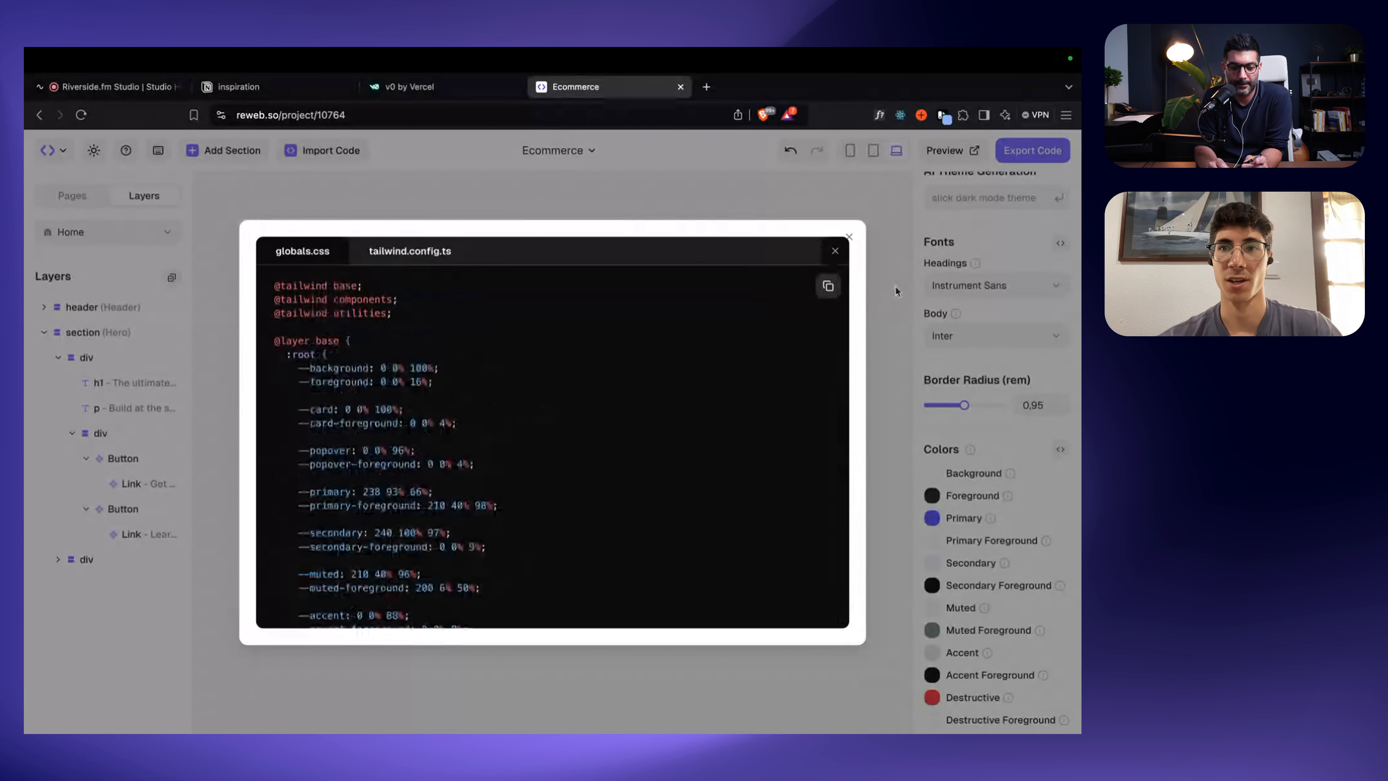
{"action": "left_click", "coordinate": [895, 287]}
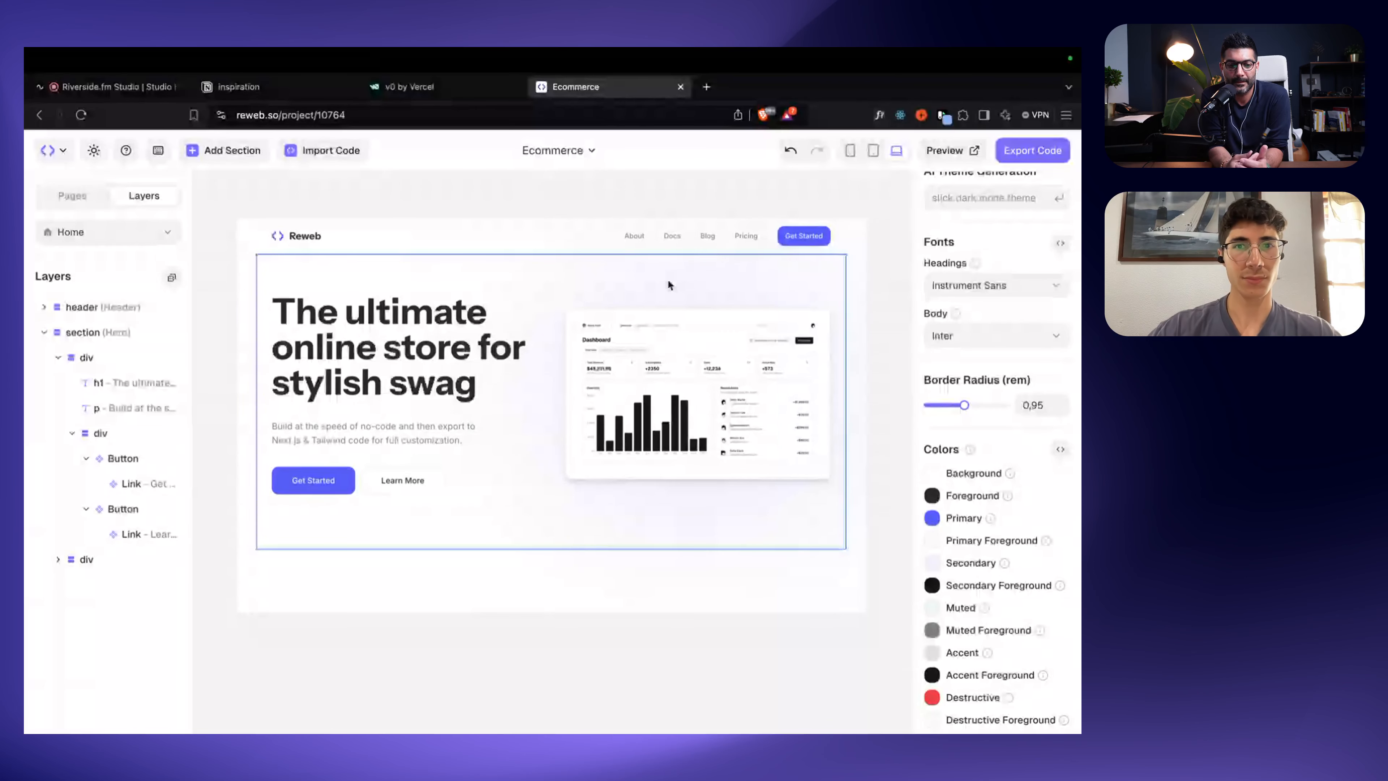
Step: Examine the hero section's generated component code in components/hero.tsx, close it and deselect the section
{"action": "left_click", "coordinate": [421, 279]}
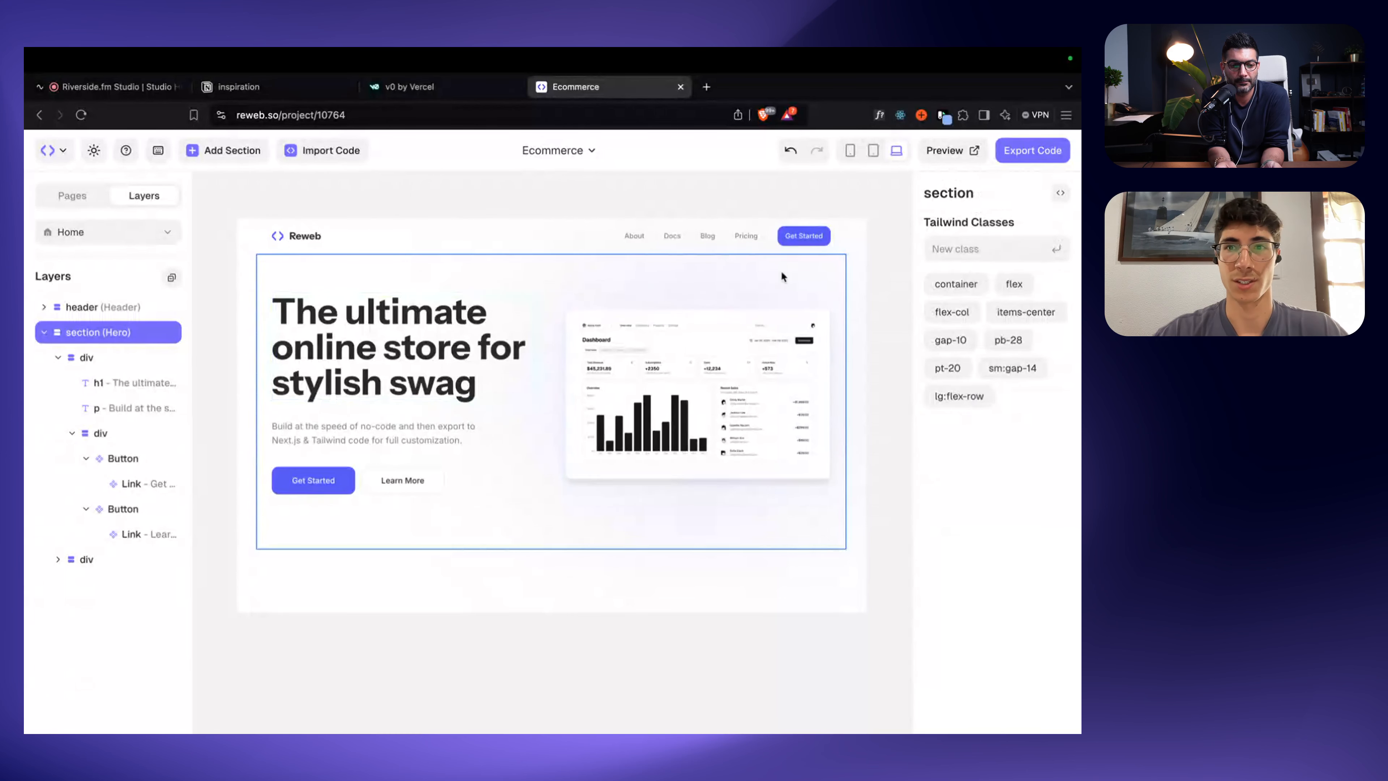
{"action": "left_click", "coordinate": [1060, 193]}
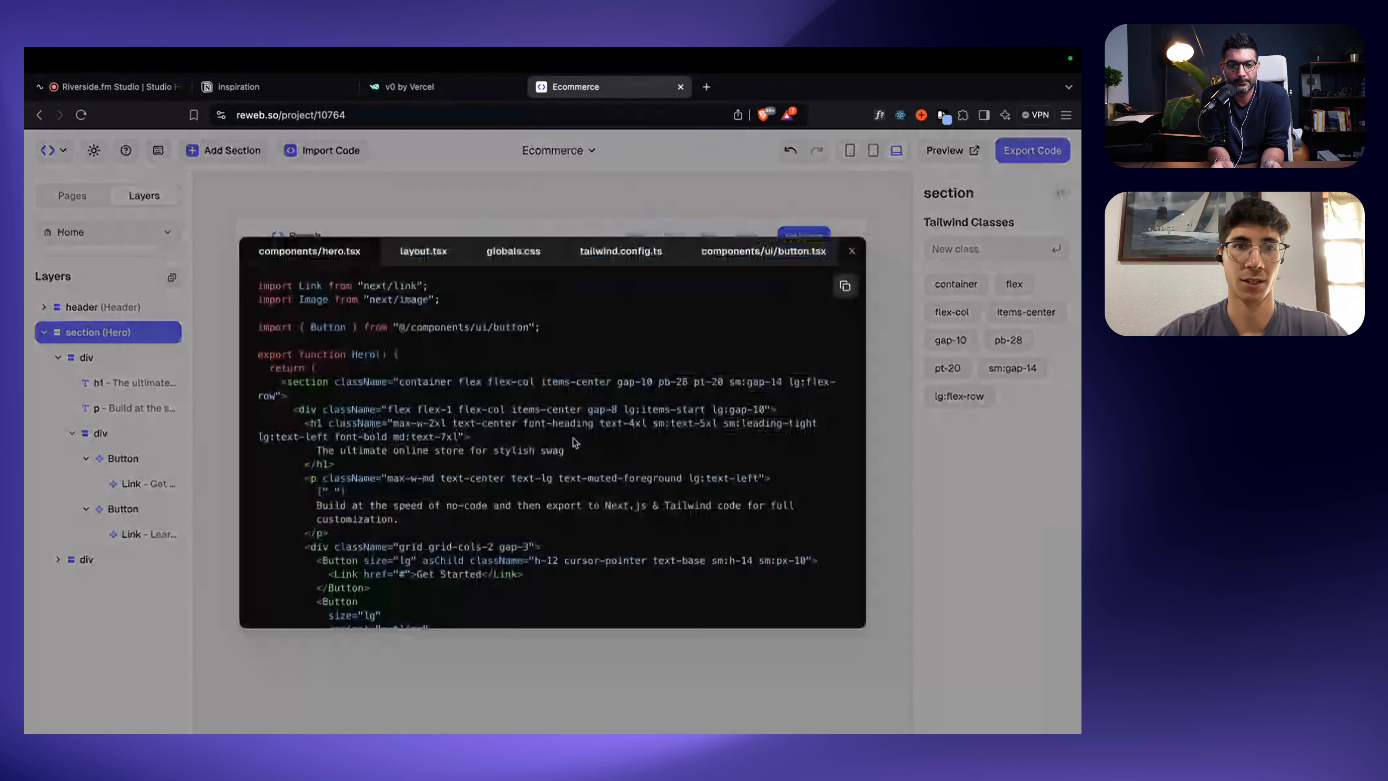
{"action": "scroll", "coordinate": [459, 528], "scroll_direction": "down", "scroll_amount": 3}
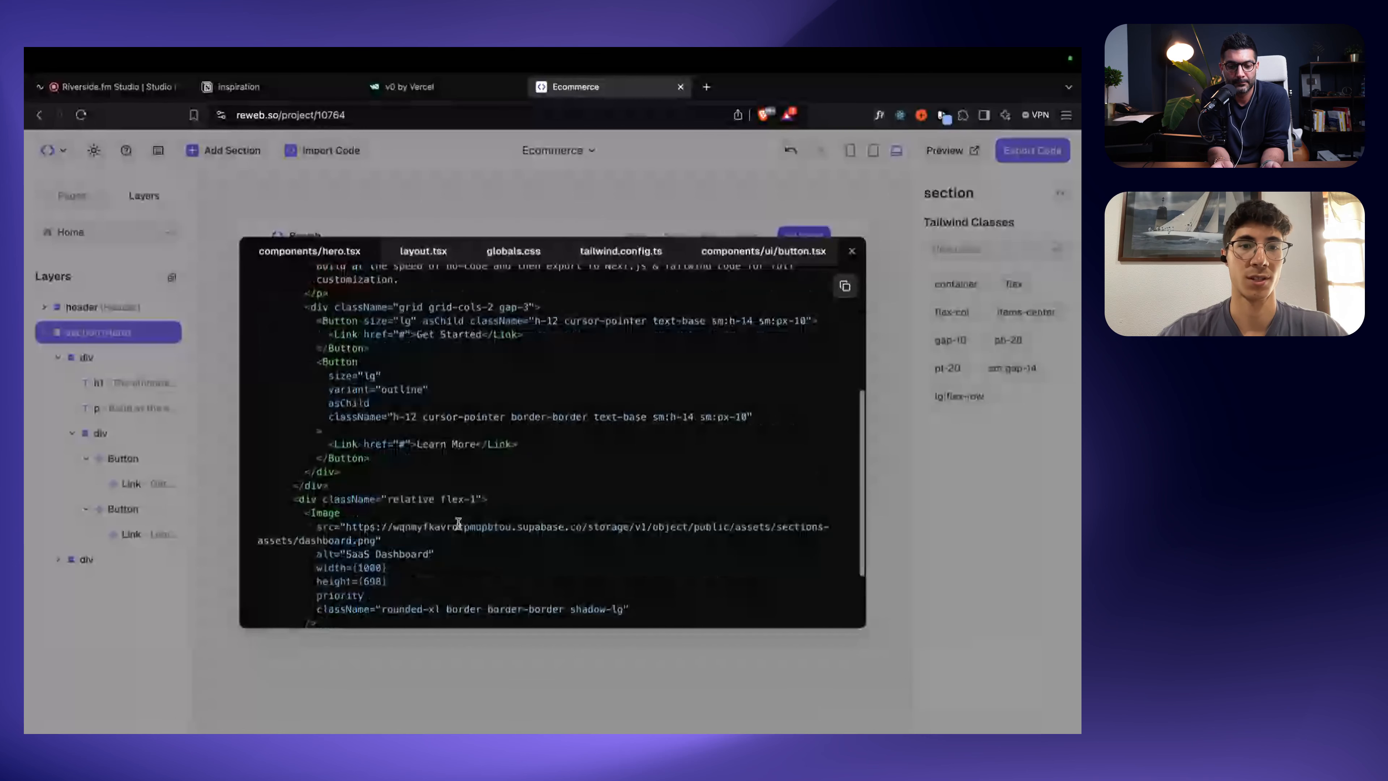
{"action": "scroll", "coordinate": [459, 523], "scroll_direction": "down", "scroll_amount": 2}
{"action": "scroll", "coordinate": [458, 524], "scroll_direction": "up", "scroll_amount": 4}
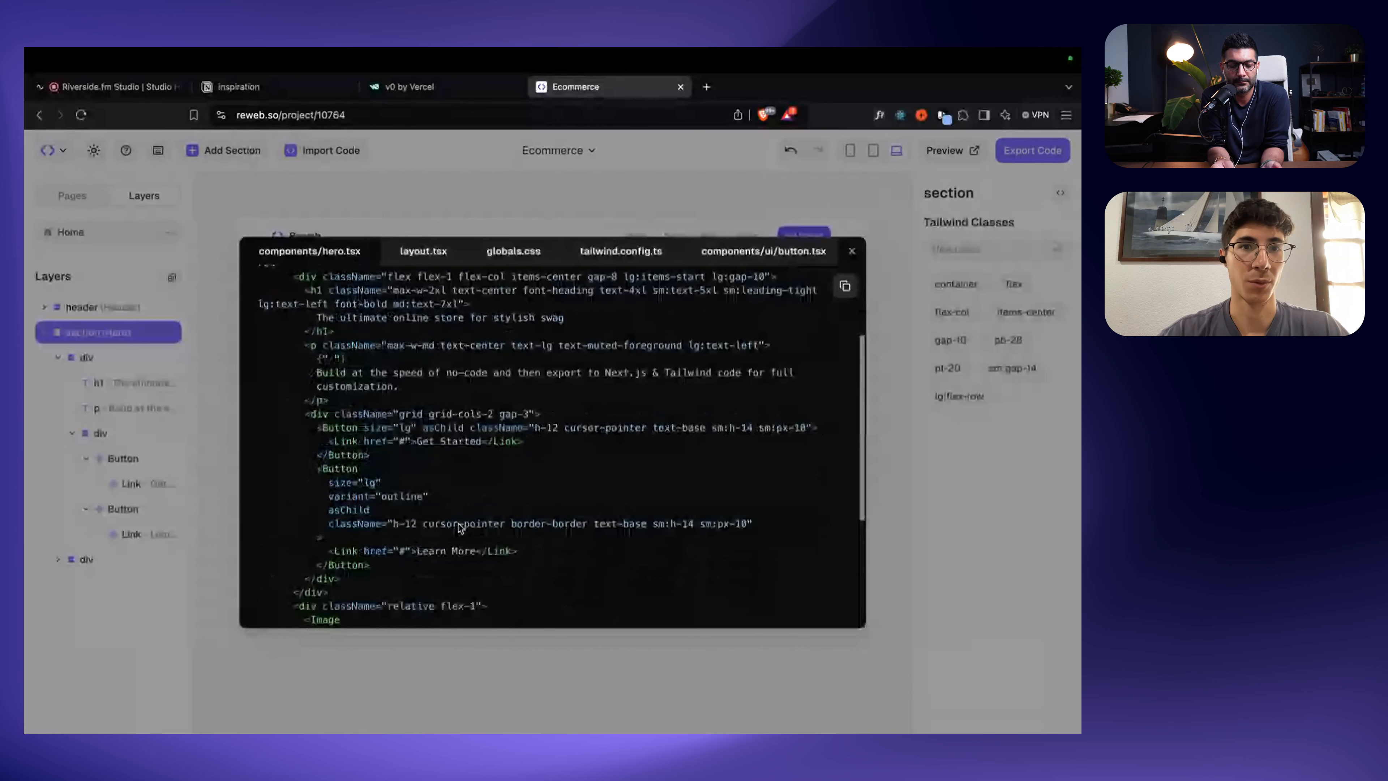
{"action": "scroll", "coordinate": [459, 527], "scroll_direction": "up", "scroll_amount": 3}
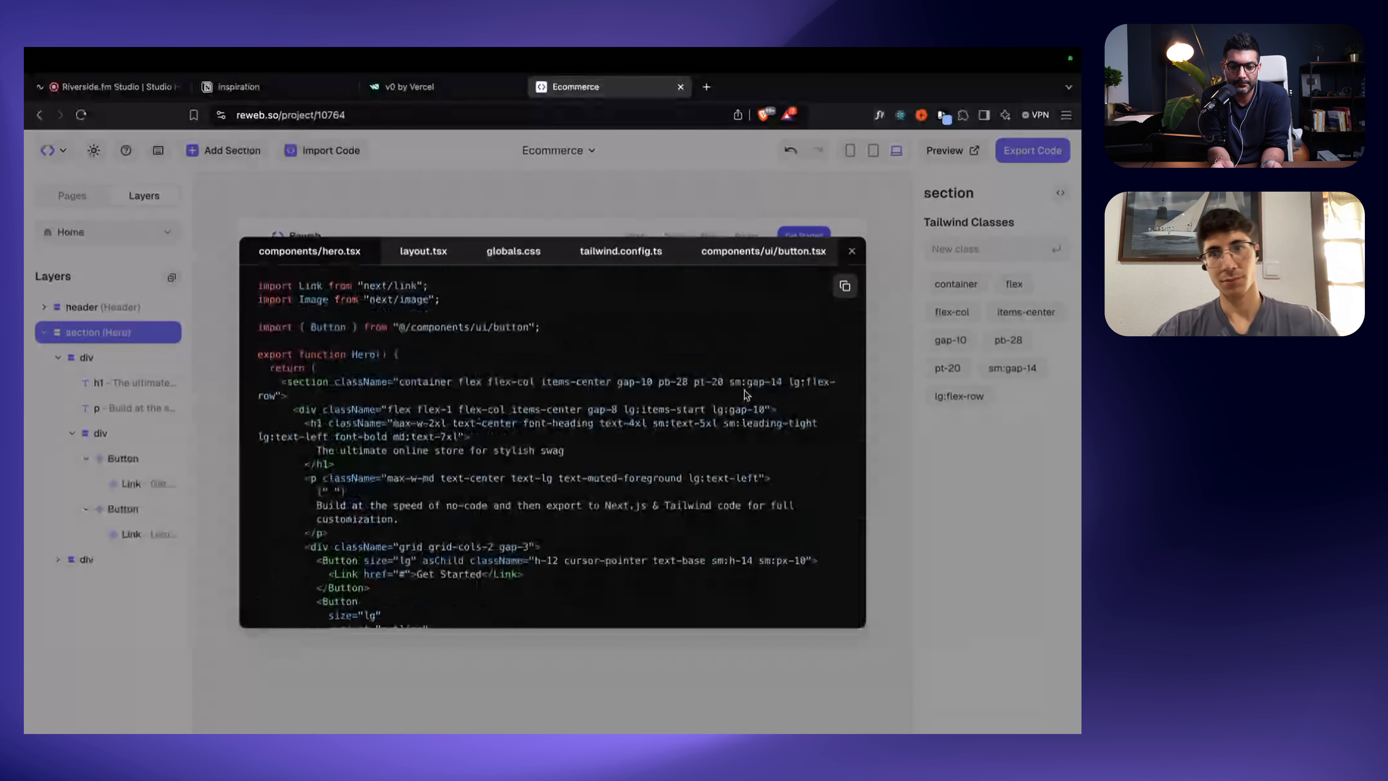
{"action": "left_click", "coordinate": [893, 360]}
{"action": "left_click", "coordinate": [326, 687]}
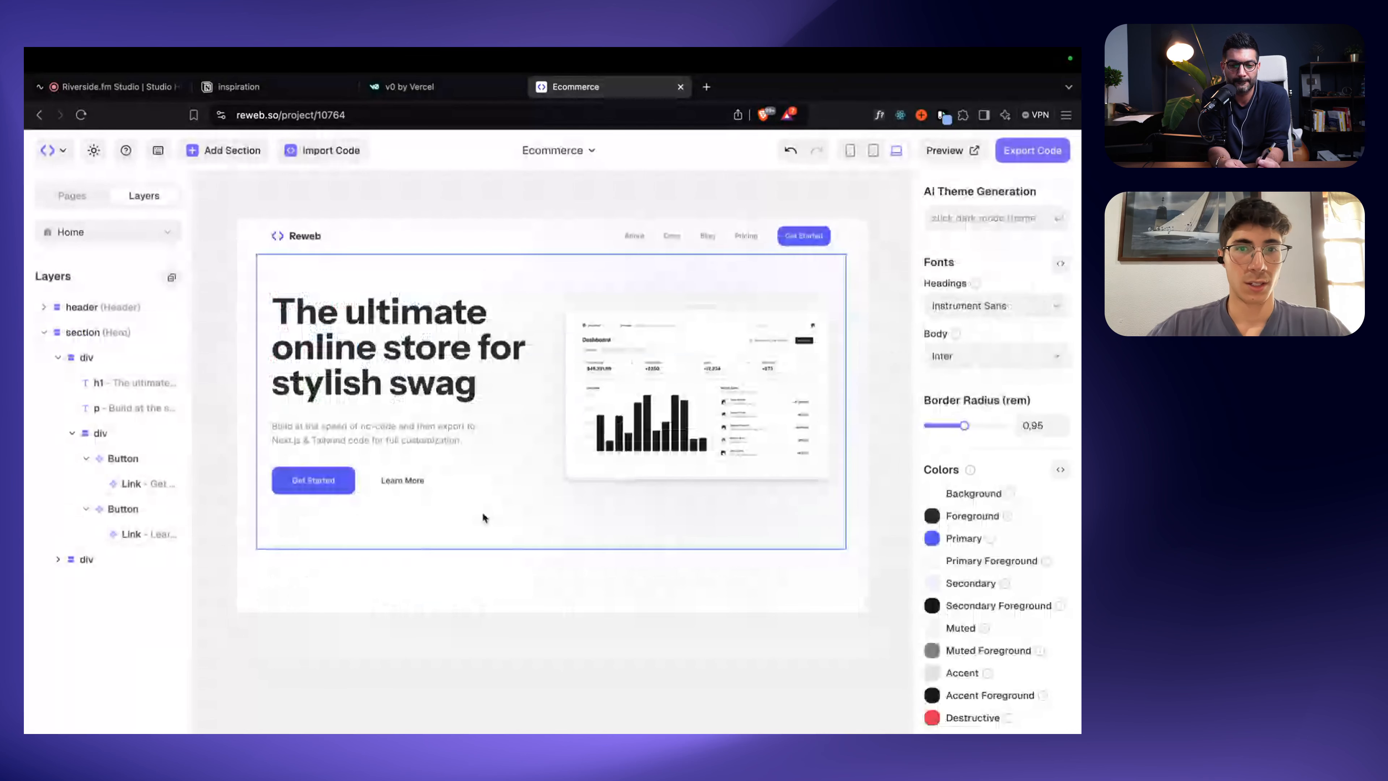
Step: Replace the hero's dashboard image with the blue hoodie WebP file from the images folder
{"action": "left_click", "coordinate": [607, 420]}
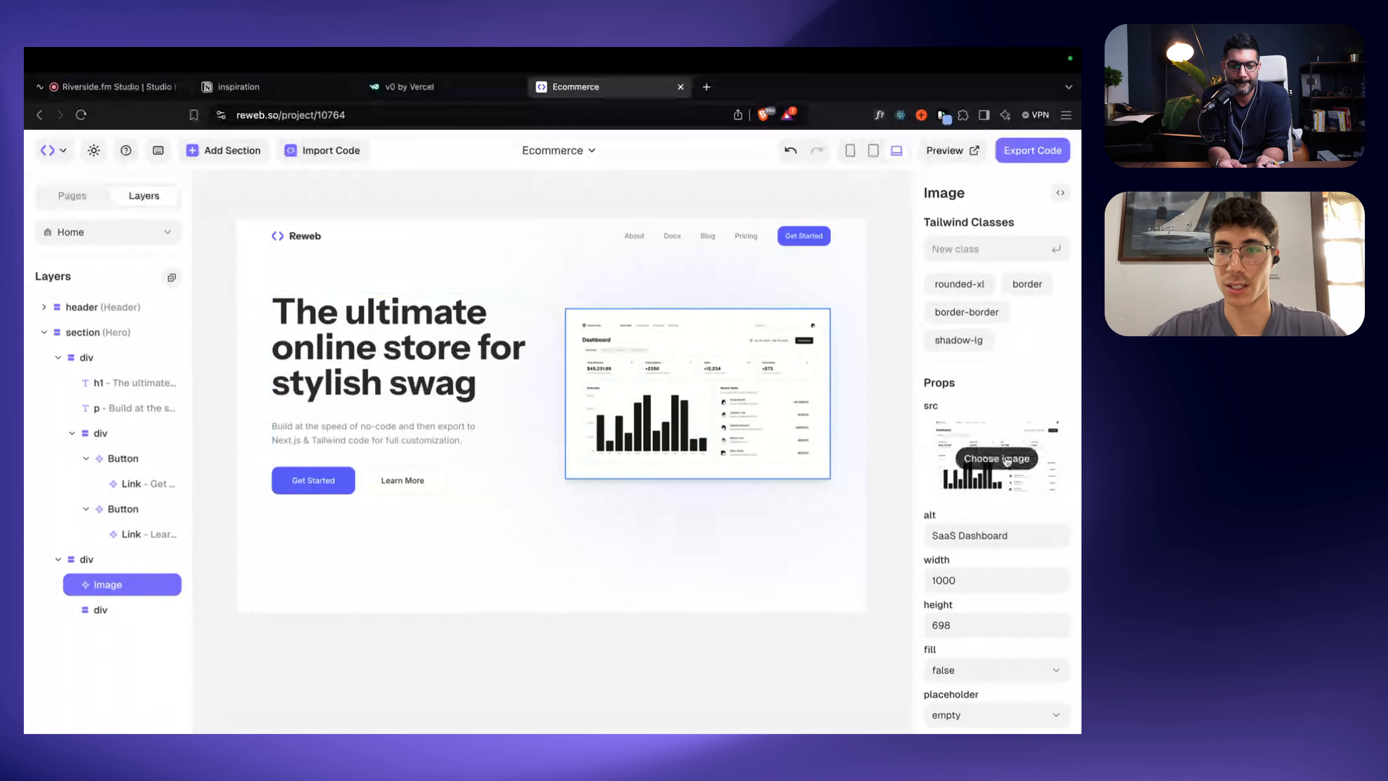
{"action": "left_click", "coordinate": [1000, 459]}
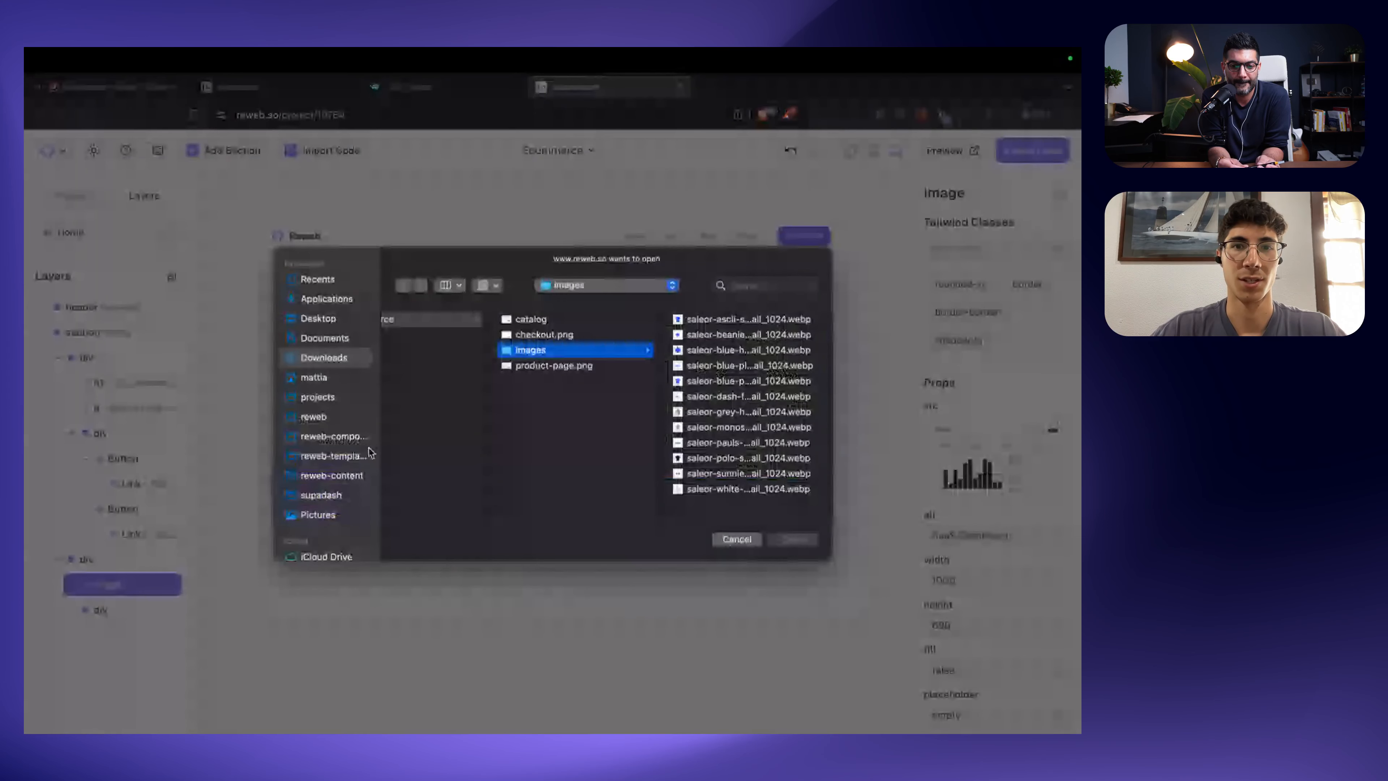
{"action": "left_click", "coordinate": [711, 322]}
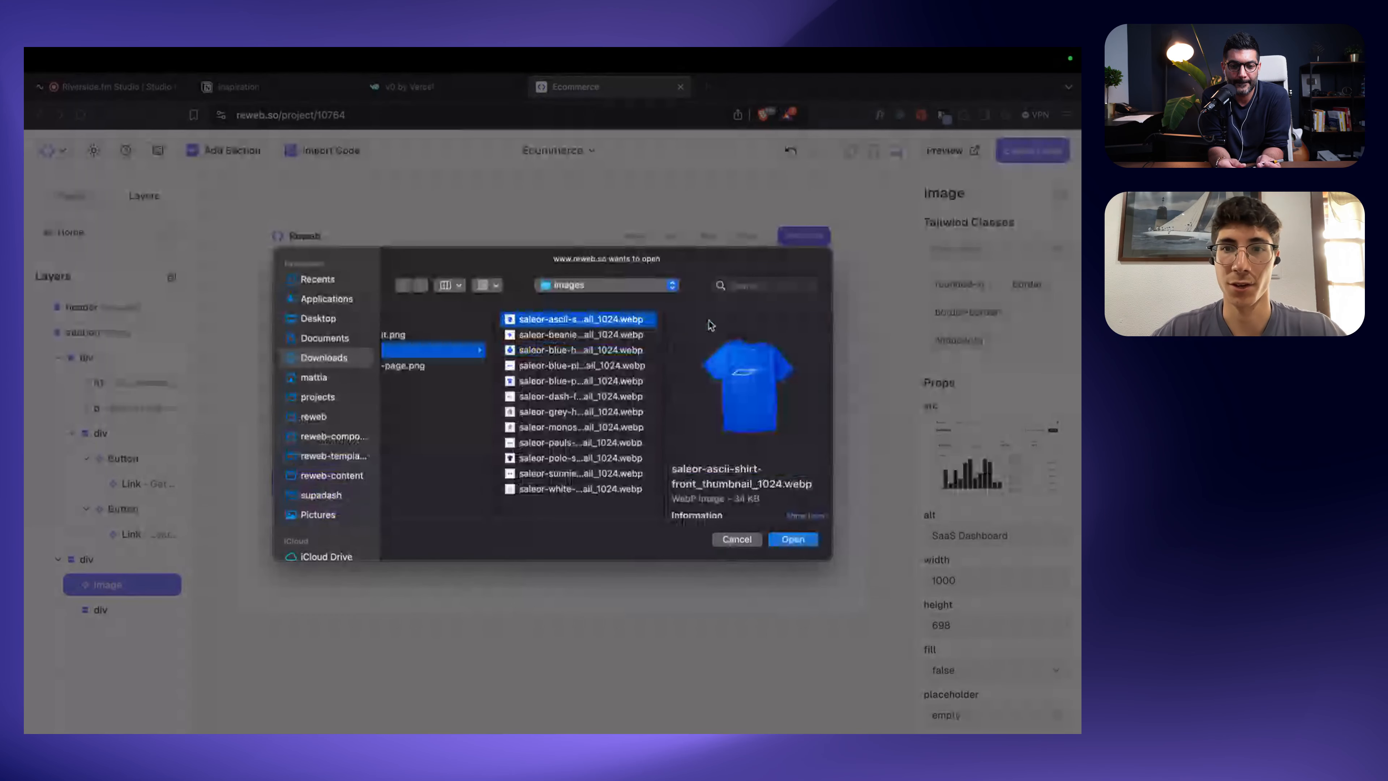
{"action": "key", "text": "Down"}
{"action": "key", "text": "Down"}
{"action": "key", "text": "Return"}
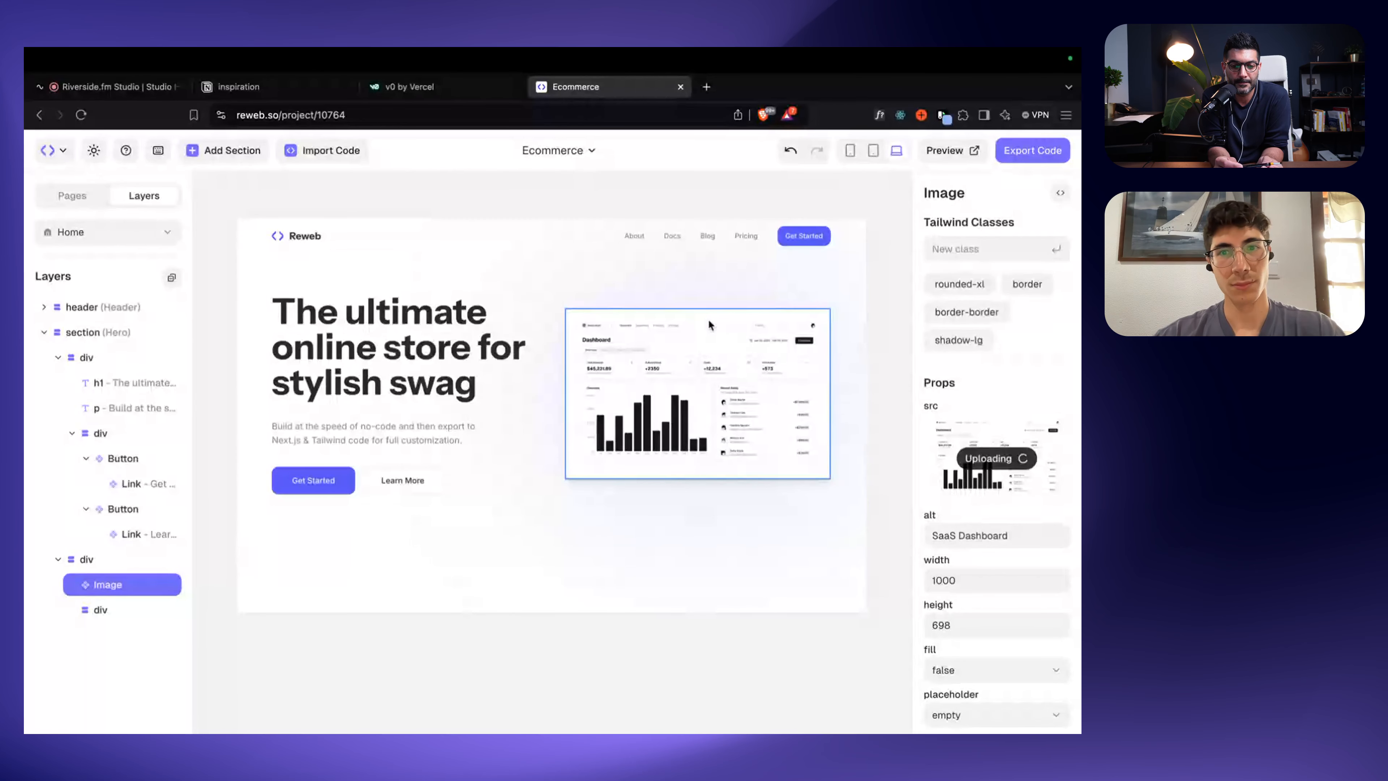
{"action": "left_click", "coordinate": [883, 381]}
Step: Remove the shadow-lg and border-border classes from the hero's hoodie image
{"action": "left_click", "coordinate": [625, 367]}
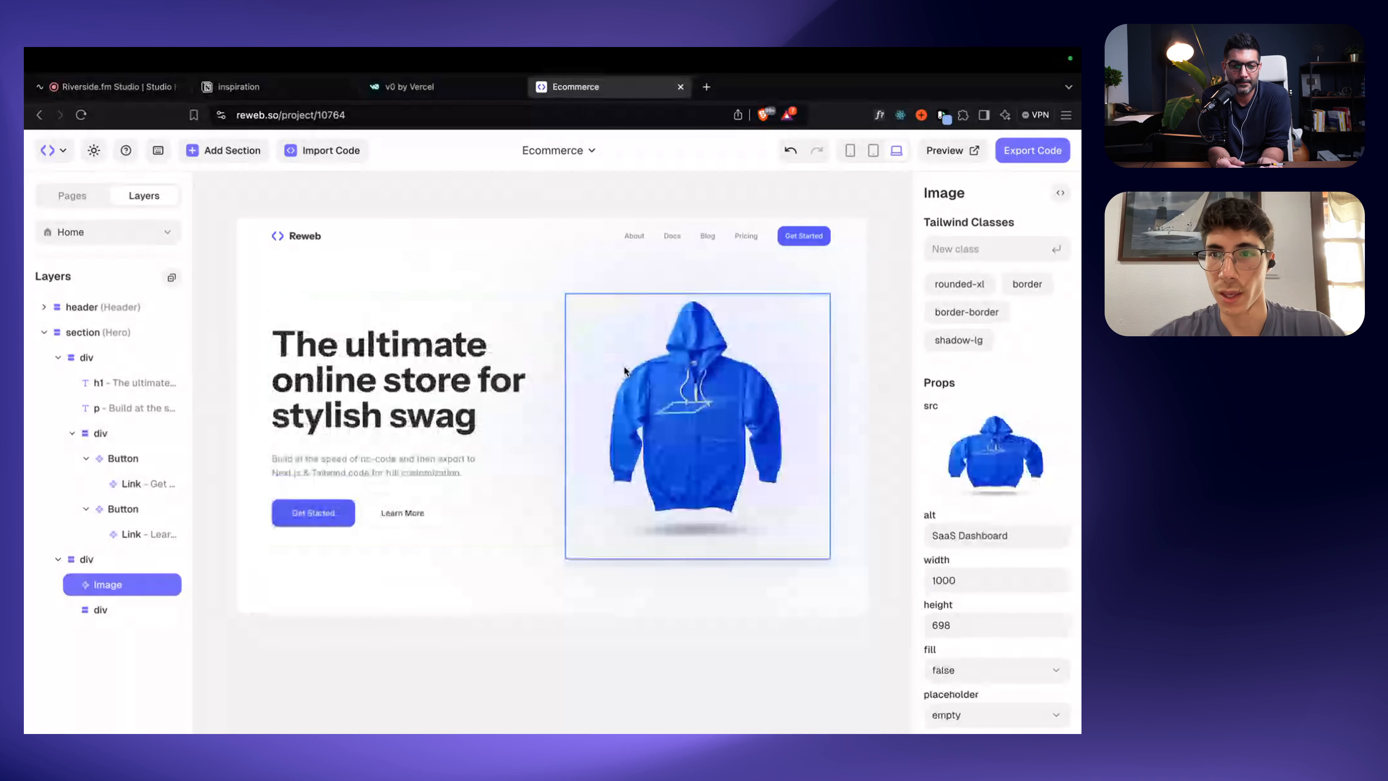
{"action": "left_click", "coordinate": [984, 340]}
{"action": "left_click", "coordinate": [1002, 311]}
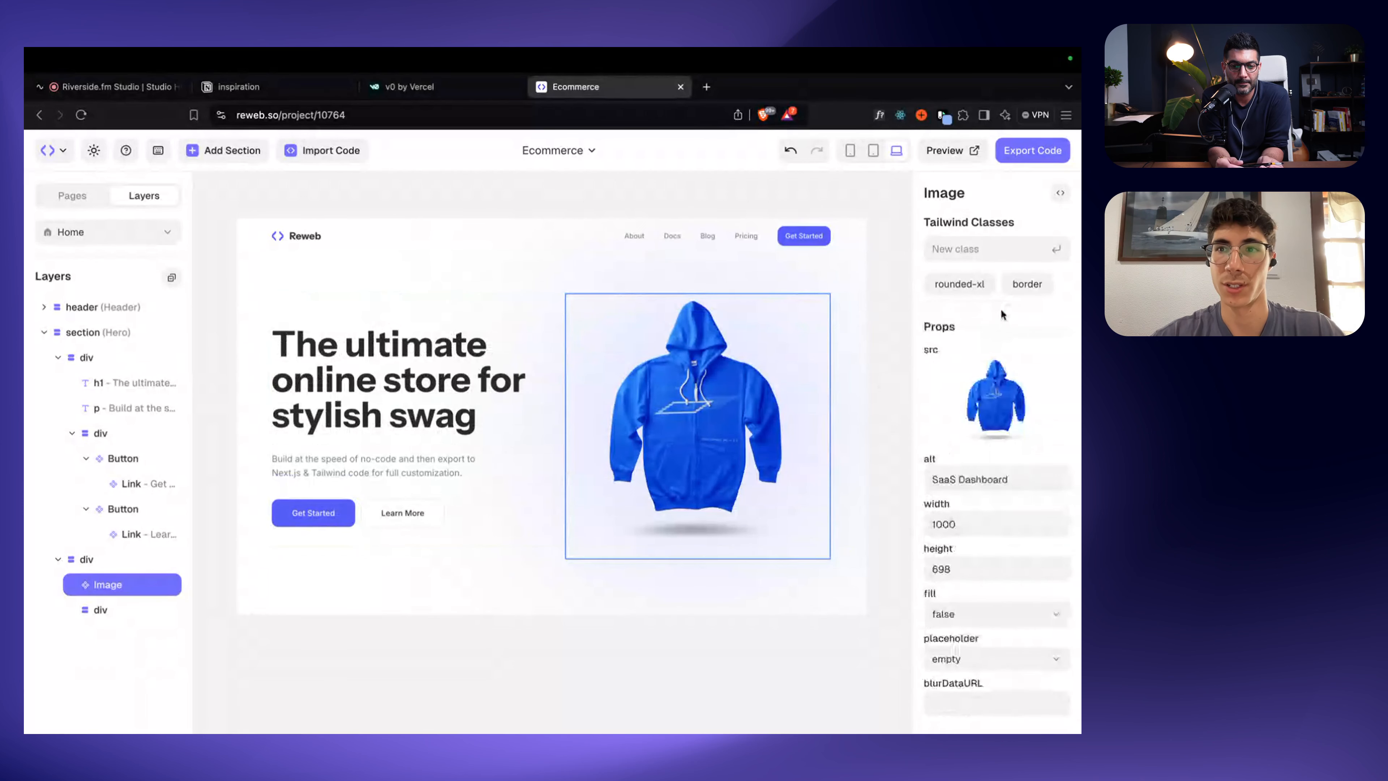
Step: Add the bg-primary/20 class to the hero's hoodie image
{"action": "left_click", "coordinate": [971, 248]}
{"action": "type", "text": "bg-primary"}
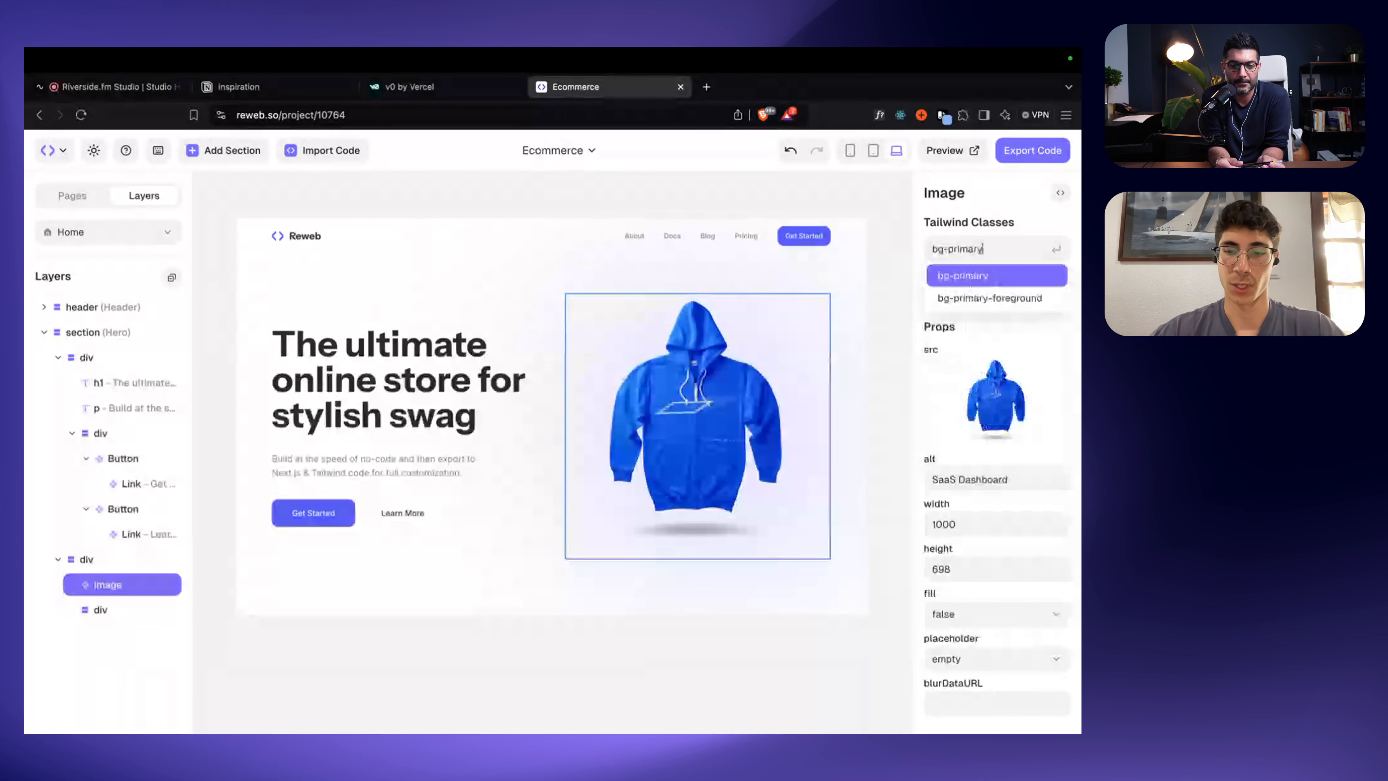
{"action": "type", "text": "/20"}
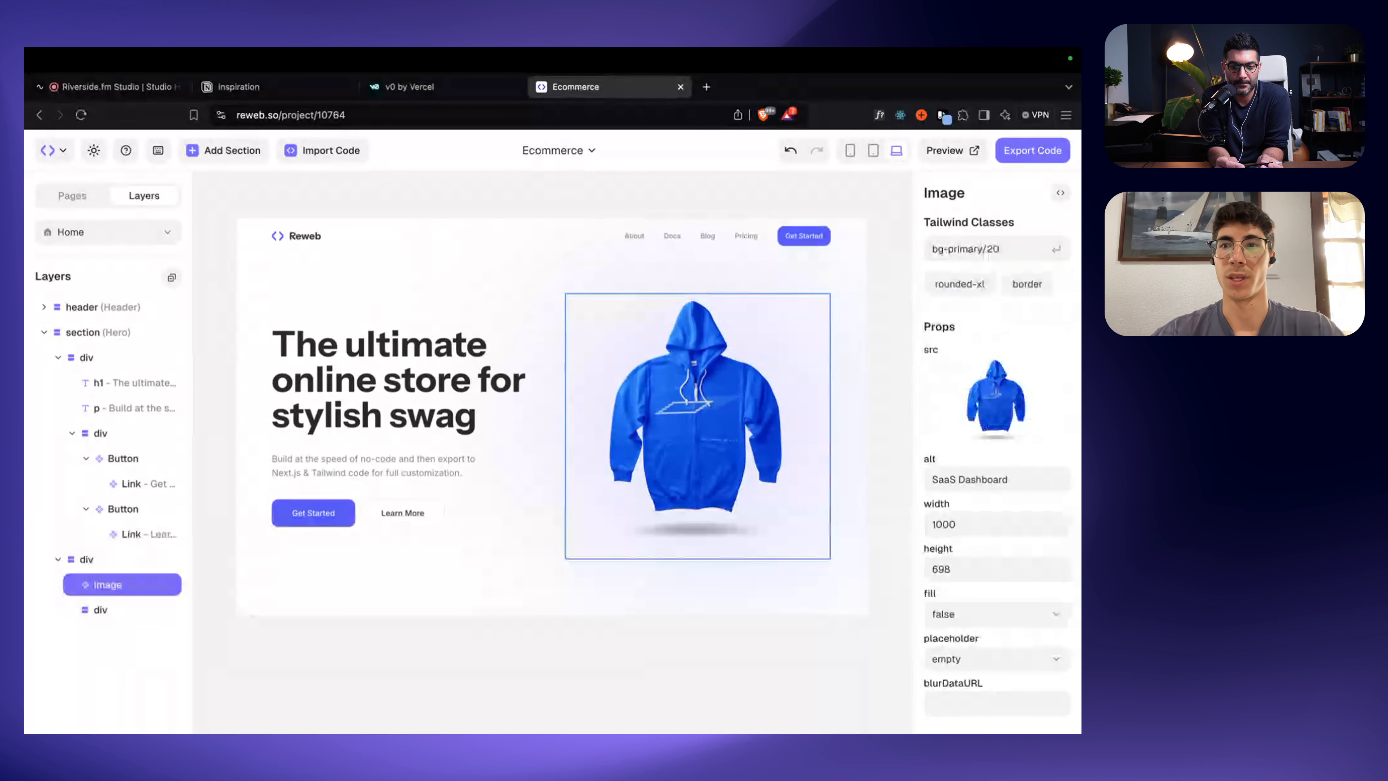
{"action": "key", "text": "Return"}
Step: Add the rounded-3xl class to the hero's hoodie image and delete the blurred background div beneath it
{"action": "type", "text": "rou"}
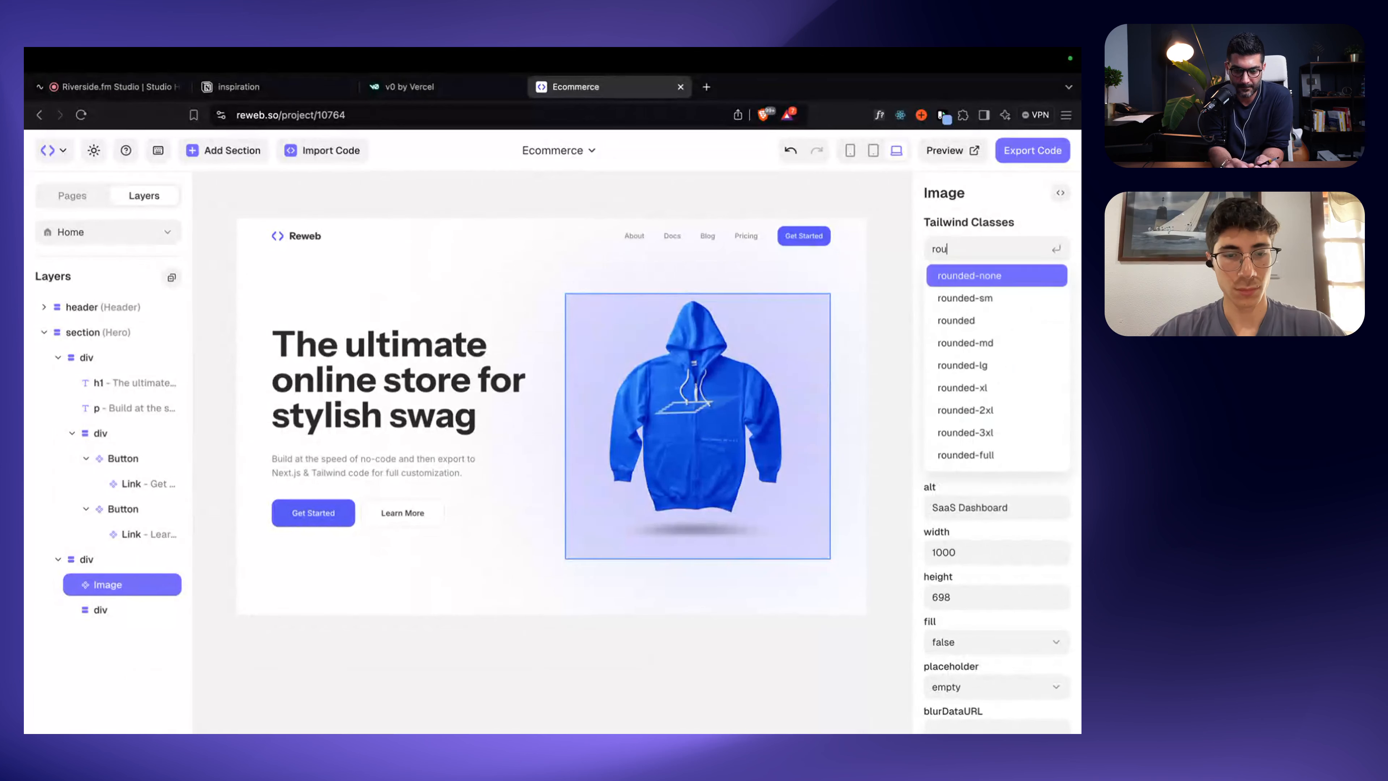
{"action": "type", "text": "nded-3xl"}
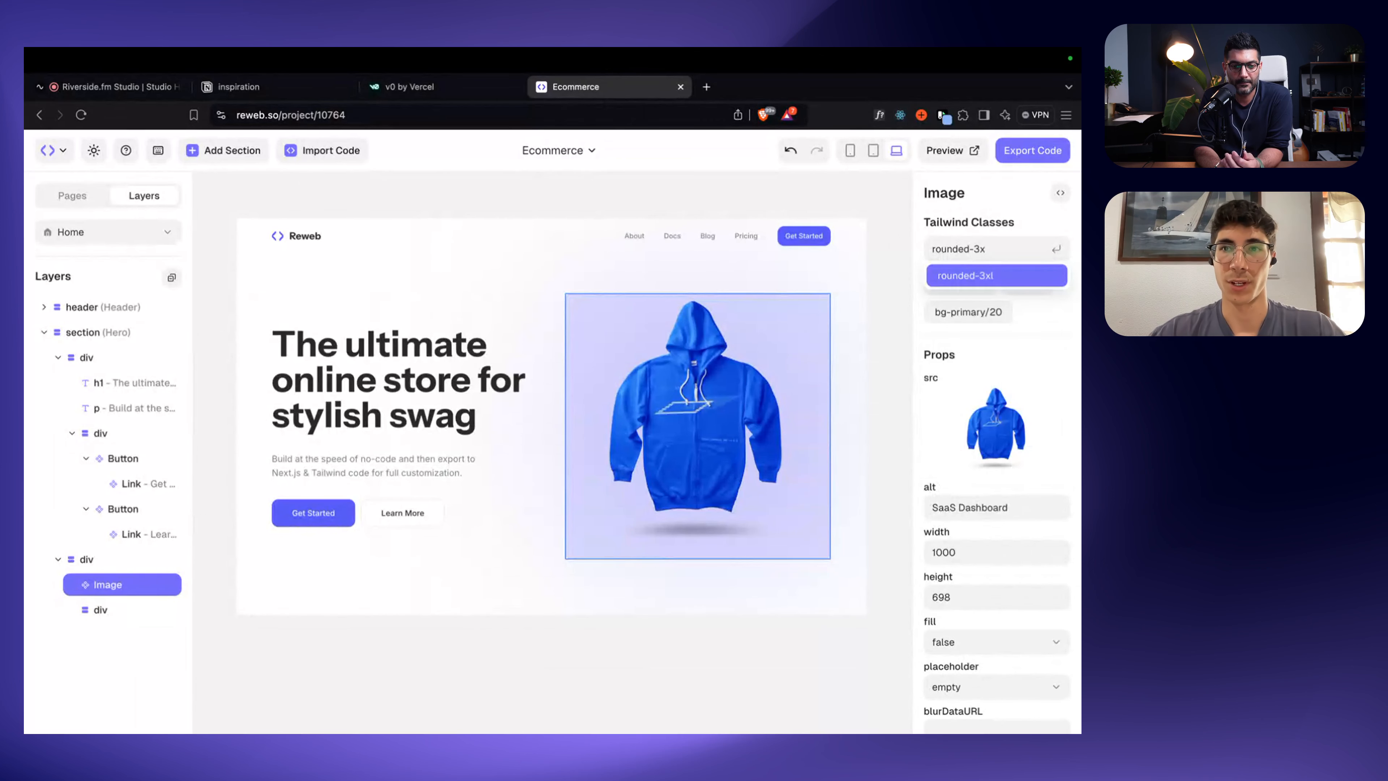
{"action": "key", "text": "Return"}
{"action": "left_click", "coordinate": [883, 298]}
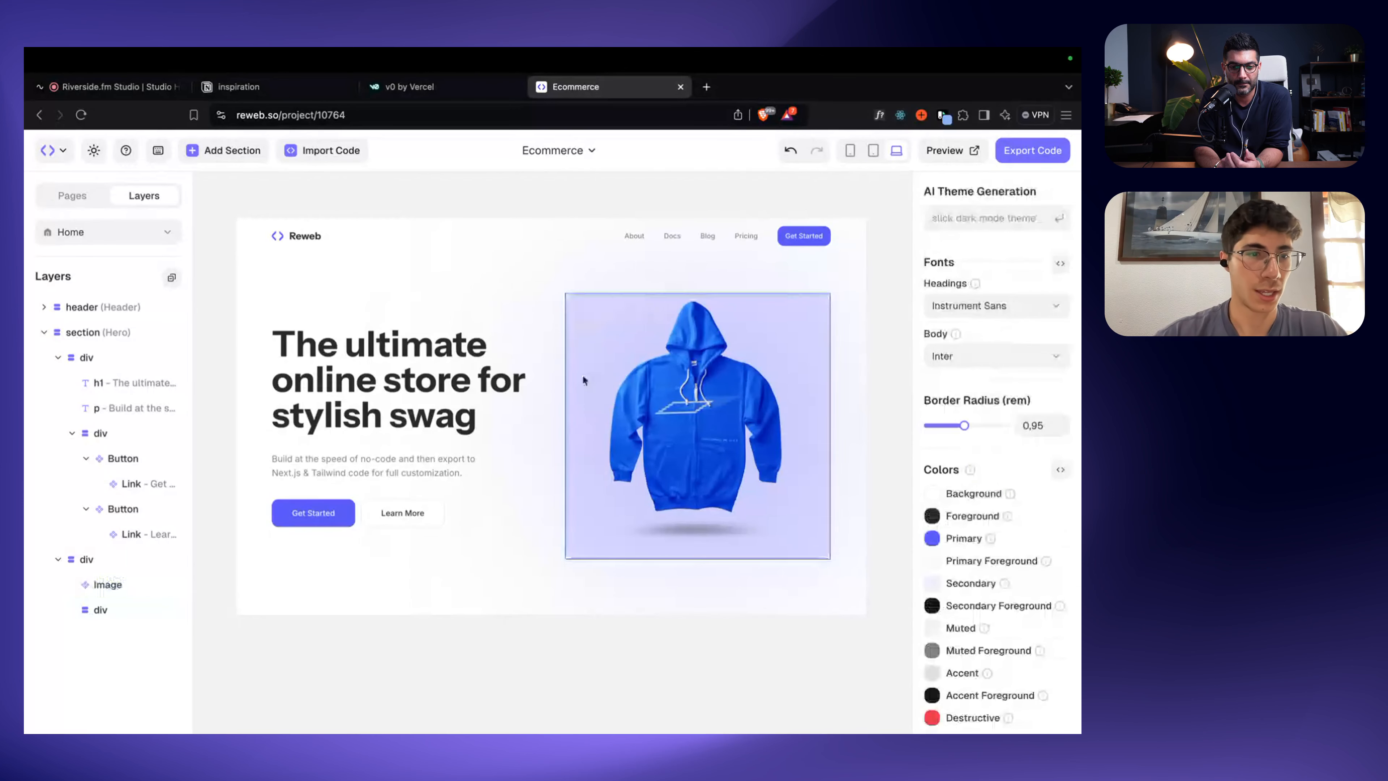
{"action": "left_click", "coordinate": [113, 611]}
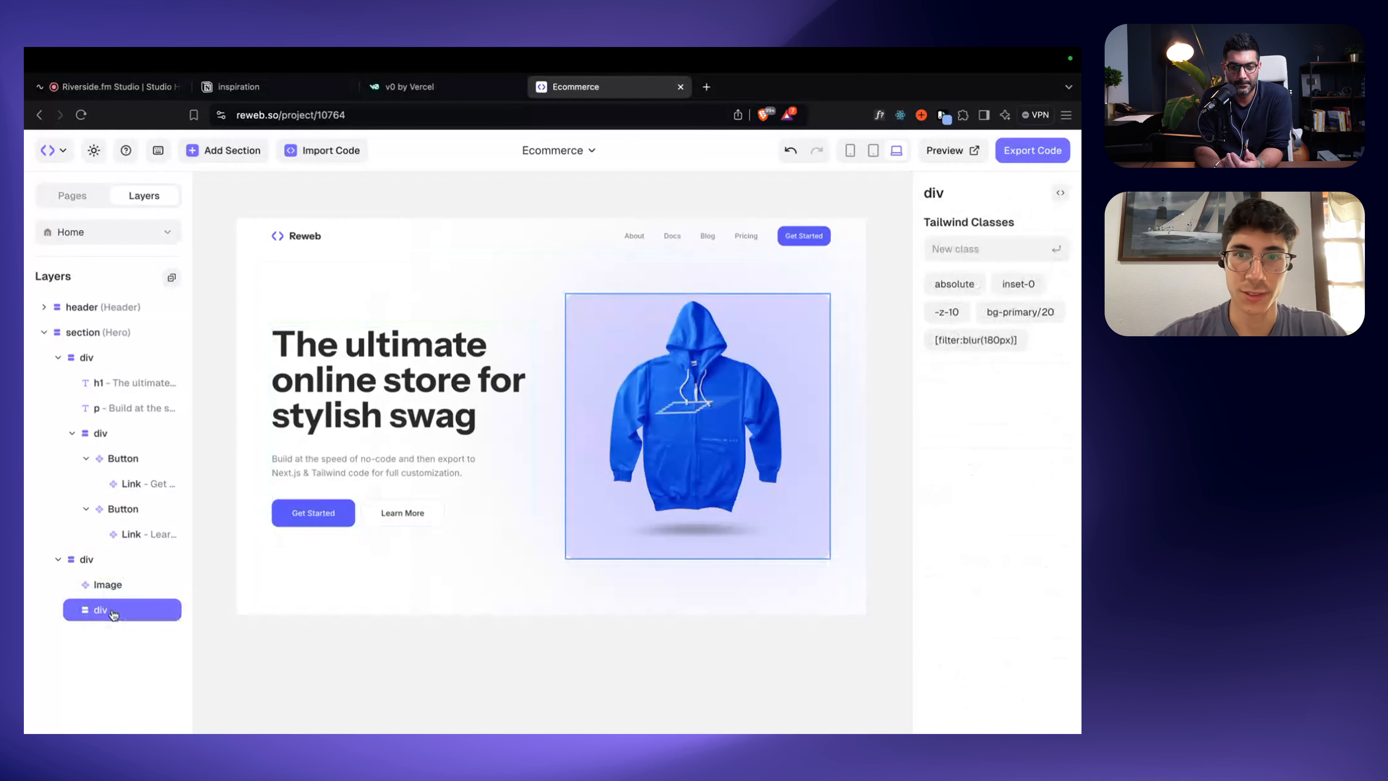
{"action": "key", "text": "Delete"}
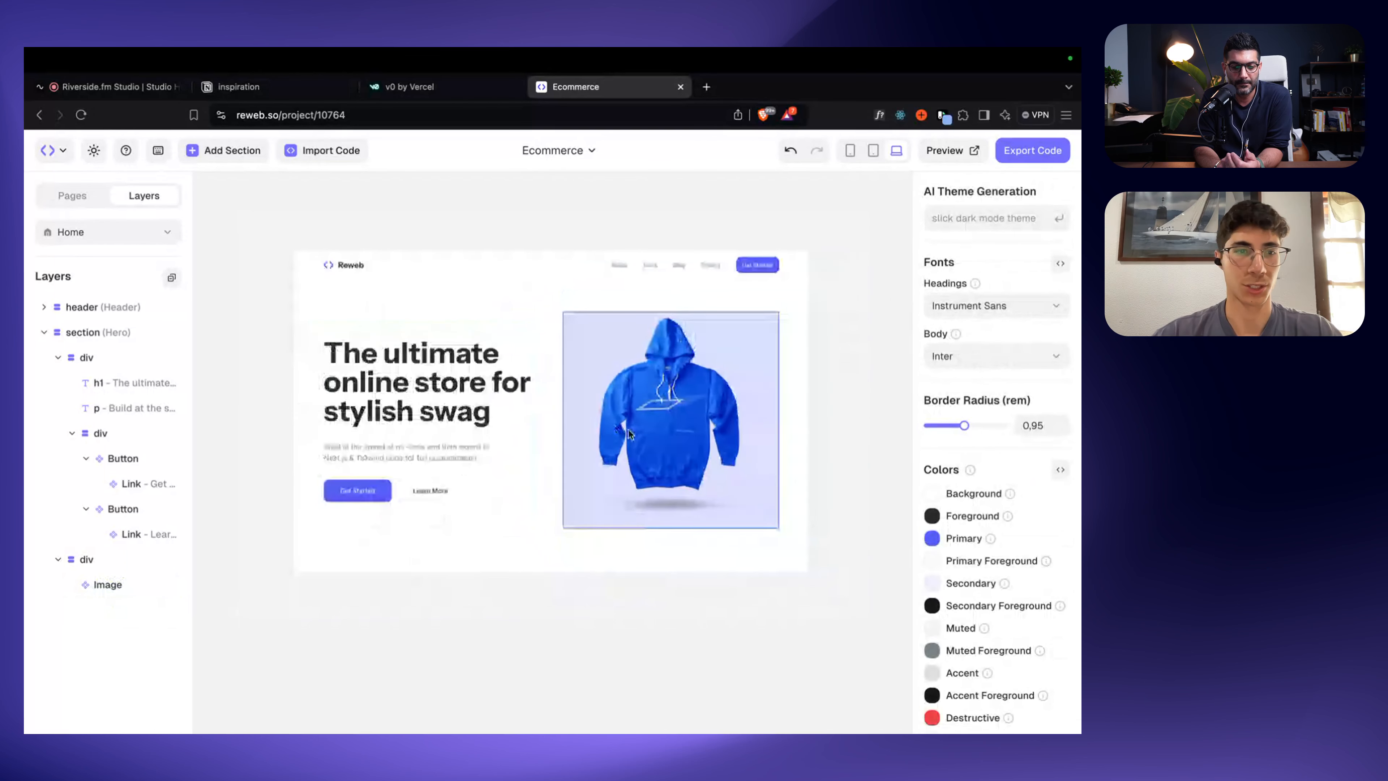
Step: Duplicate the hoodie image in the hero's image div
{"action": "left_click", "coordinate": [112, 584]}
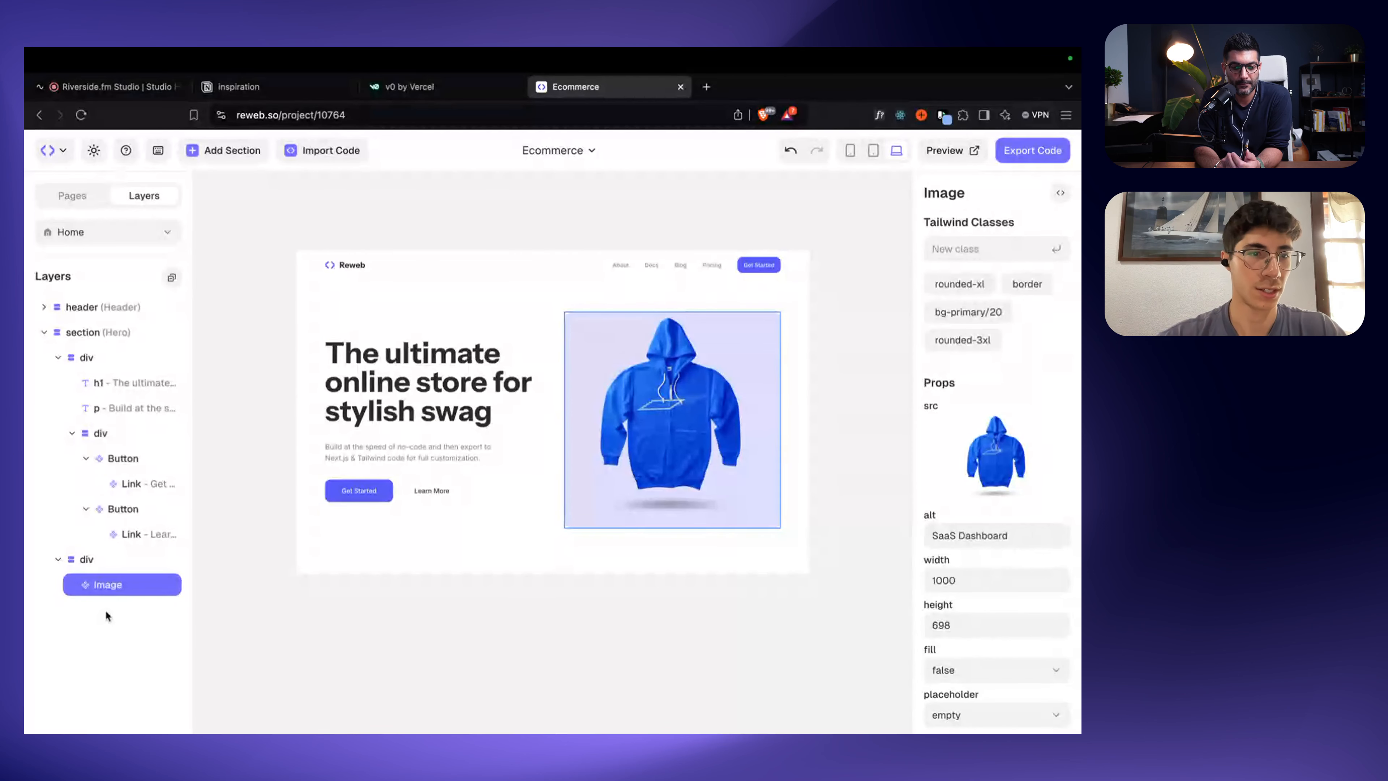
{"action": "key", "text": "super+d"}
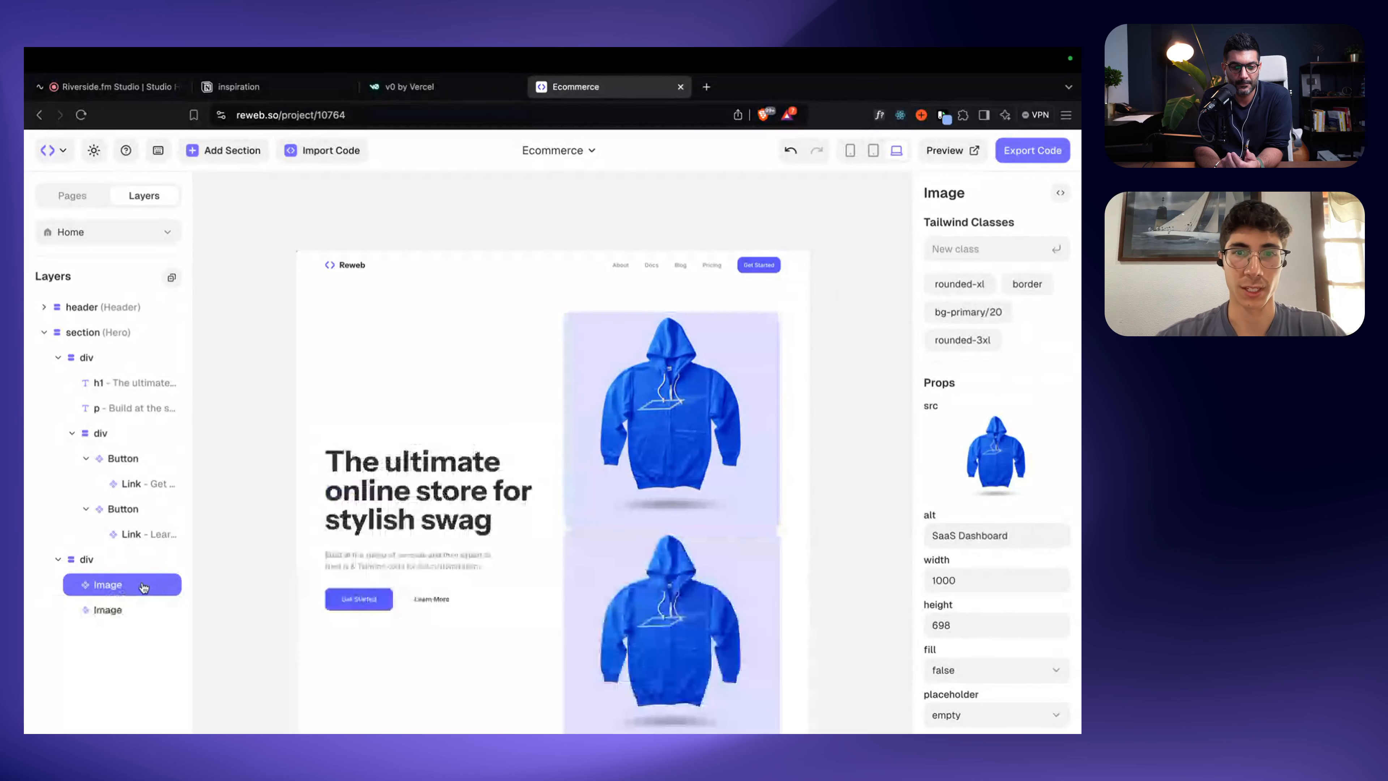
{"action": "scroll", "coordinate": [403, 545], "scroll_direction": "down", "scroll_amount": 2}
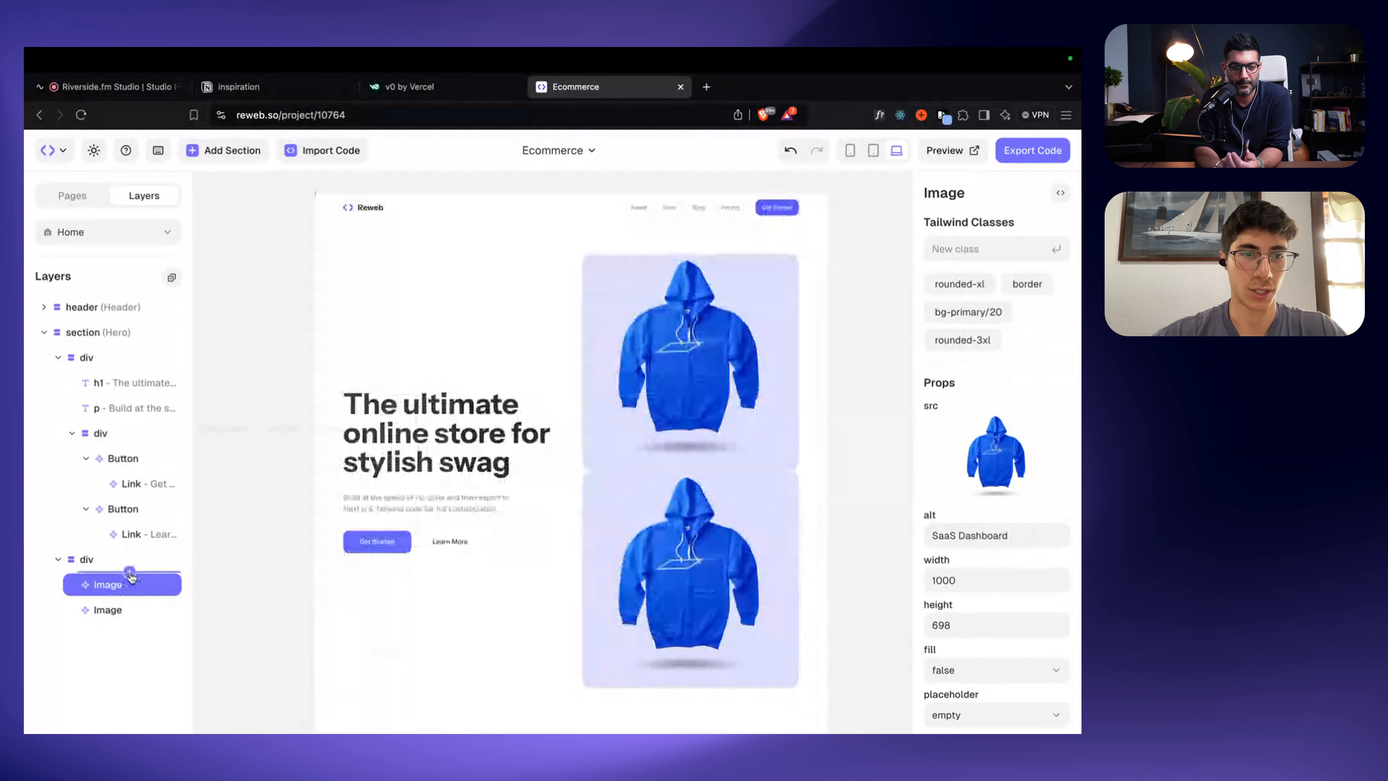
Step: Insert a new div above the two hoodie images and move both images into it
{"action": "left_click", "coordinate": [129, 572]}
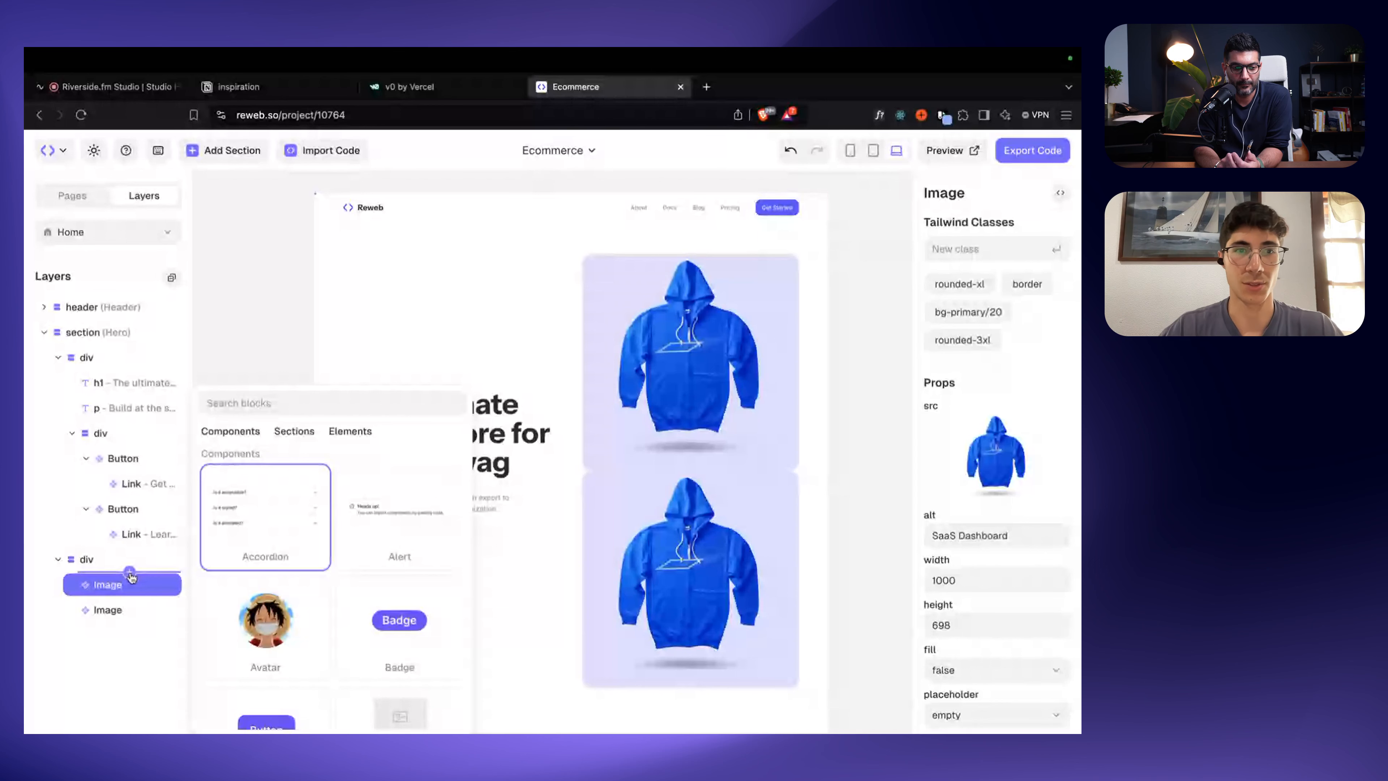
{"action": "type", "text": "div"}
{"action": "key", "text": "Return"}
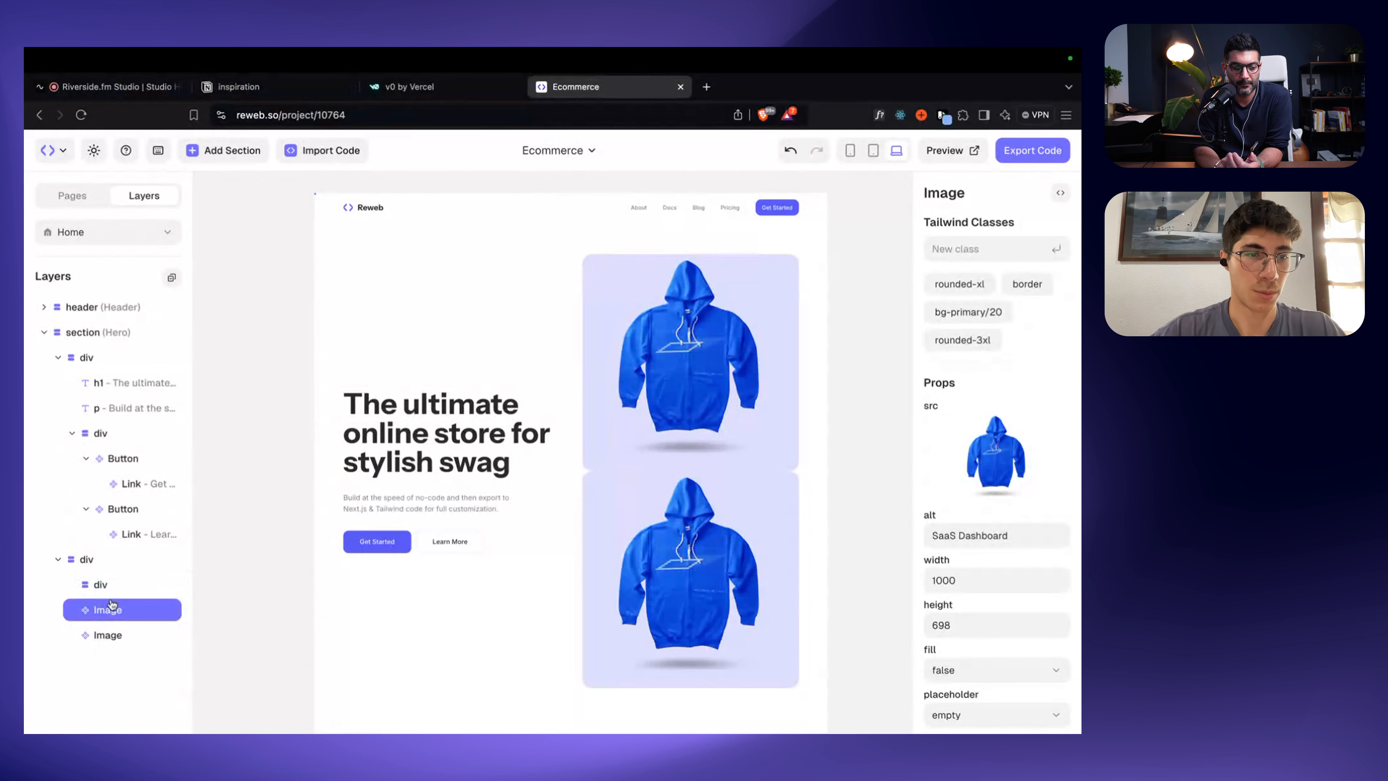
{"action": "left_click_drag", "start_coordinate": [101, 610], "coordinate": [128, 590]}
Step: Add the flex and gap-2 classes to the div that wraps the two hoodie images
{"action": "left_click", "coordinate": [128, 591]}
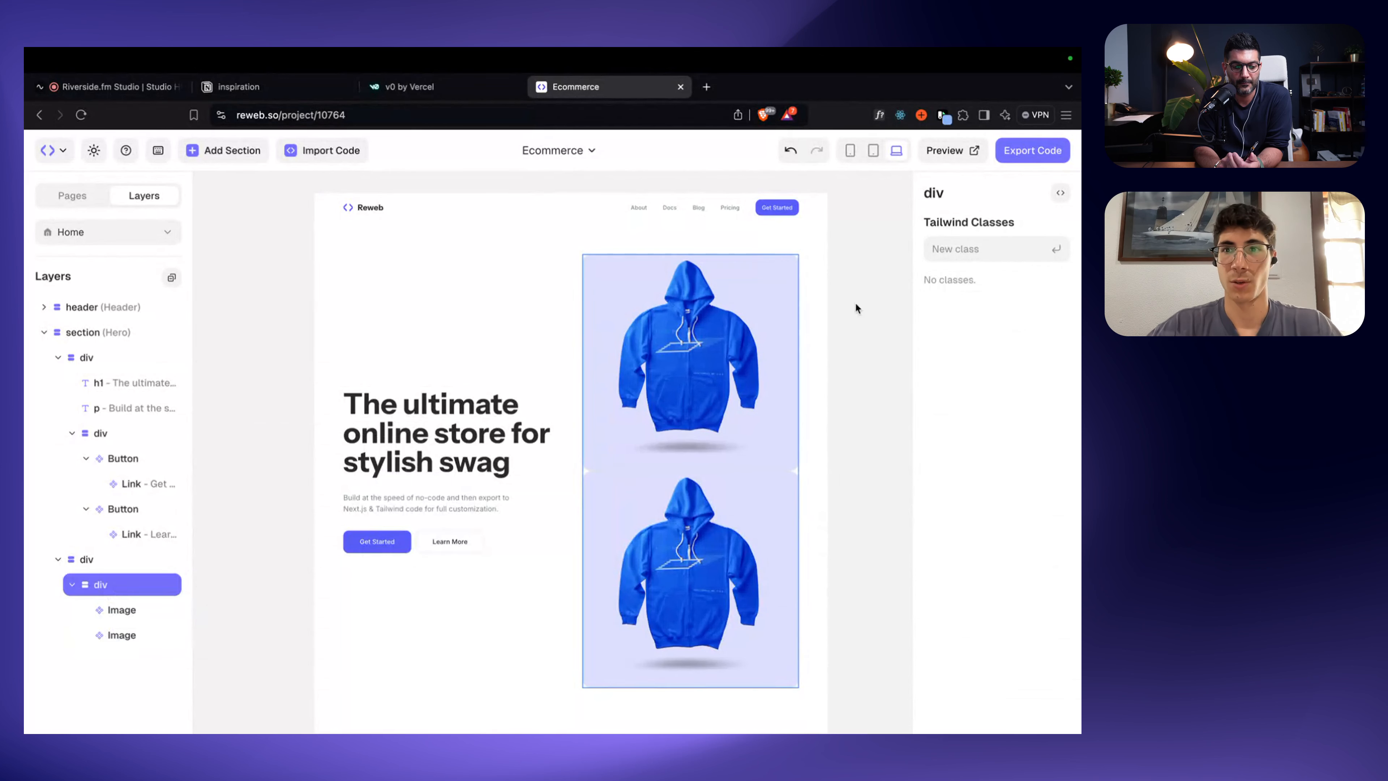
{"action": "type", "text": "f"}
{"action": "key", "text": "Return"}
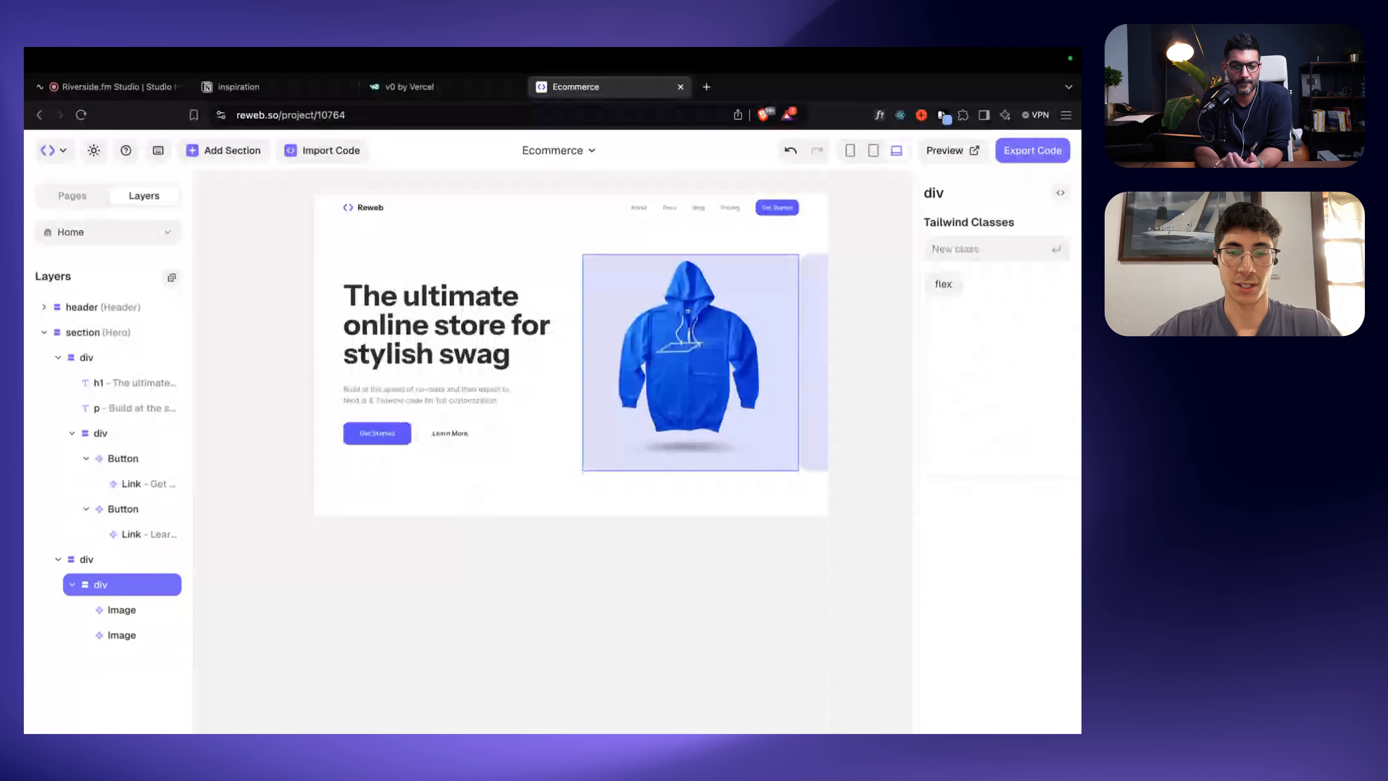
{"action": "type", "text": "gap-2"}
{"action": "key", "text": "Return"}
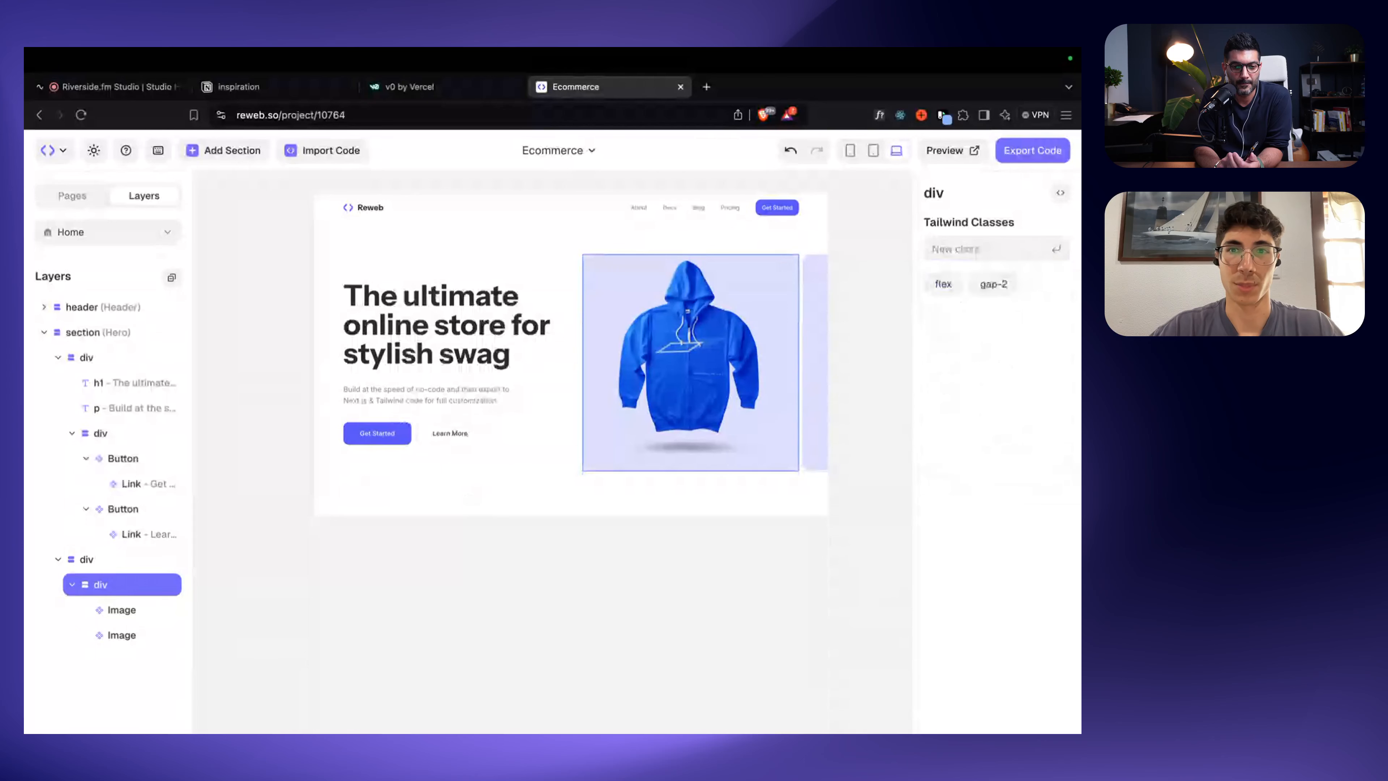
Step: Set the first hoodie image's width to 150 and the second one's width to 300
{"action": "left_click", "coordinate": [131, 609]}
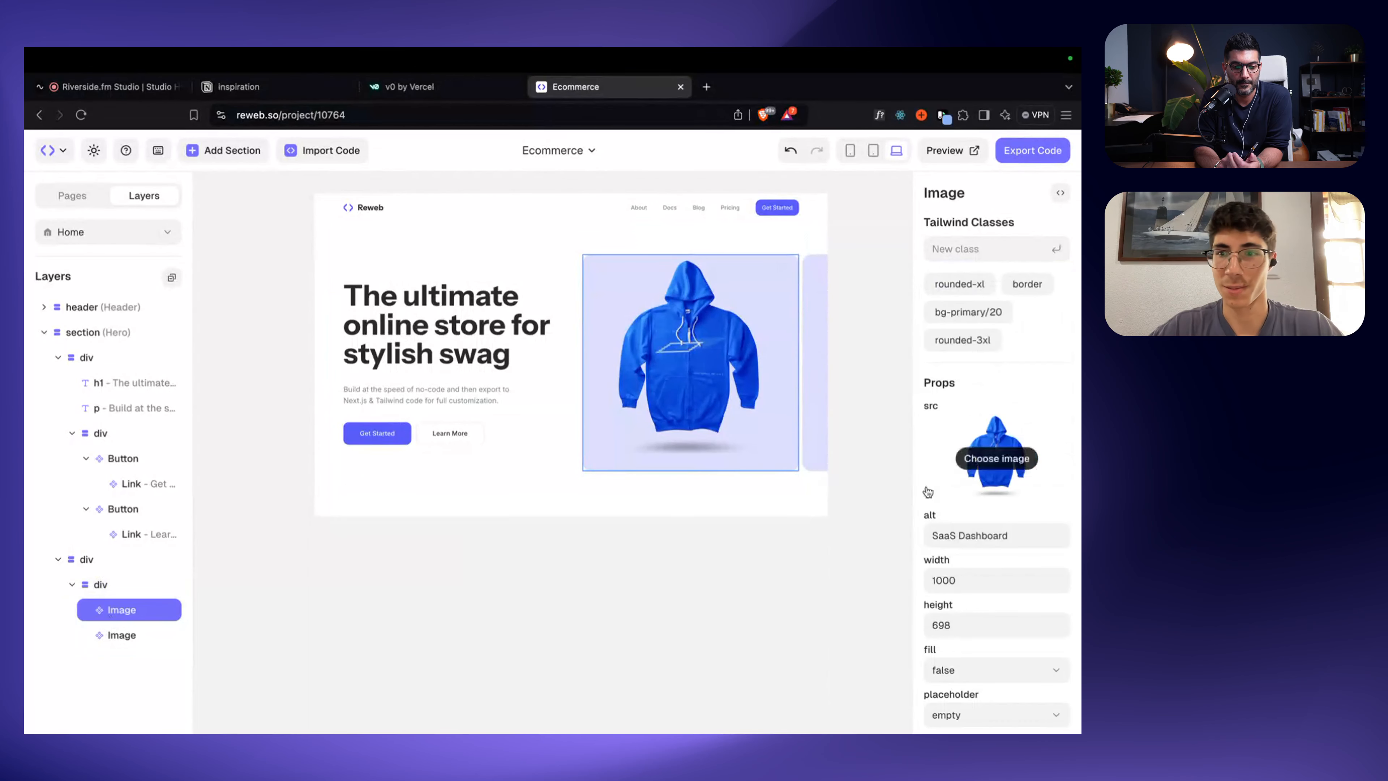
{"action": "double_click", "coordinate": [950, 580]}
{"action": "type", "text": "15"}
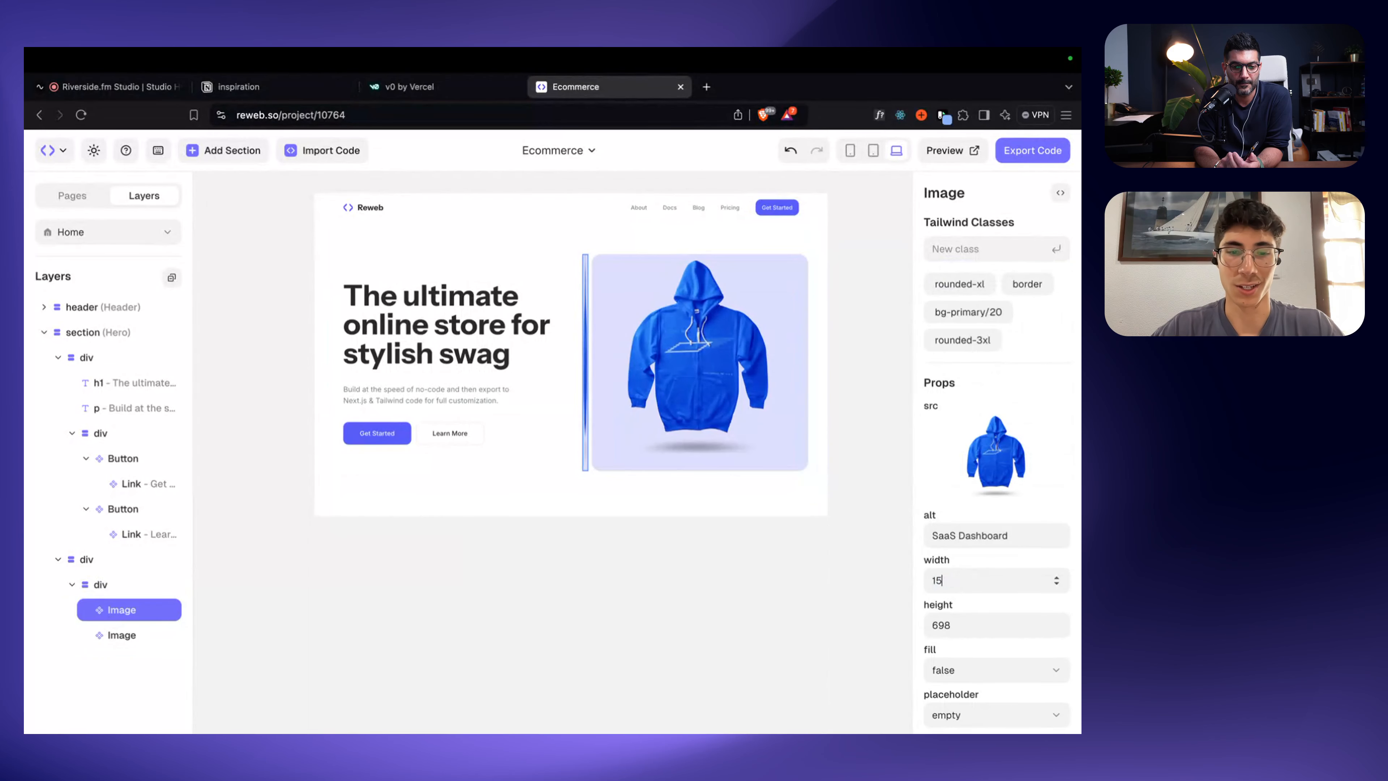
{"action": "left_click", "coordinate": [121, 635]}
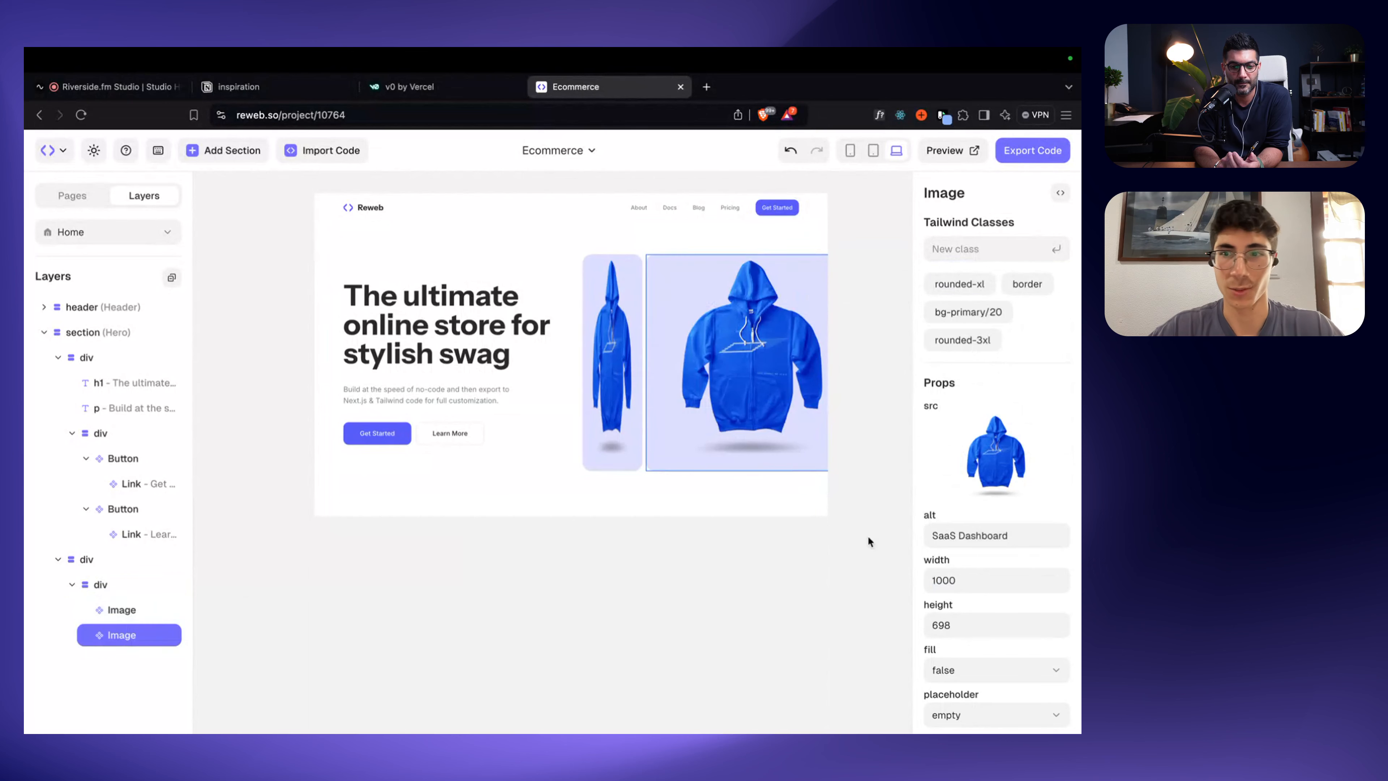
{"action": "double_click", "coordinate": [981, 585]}
{"action": "type", "text": "300"}
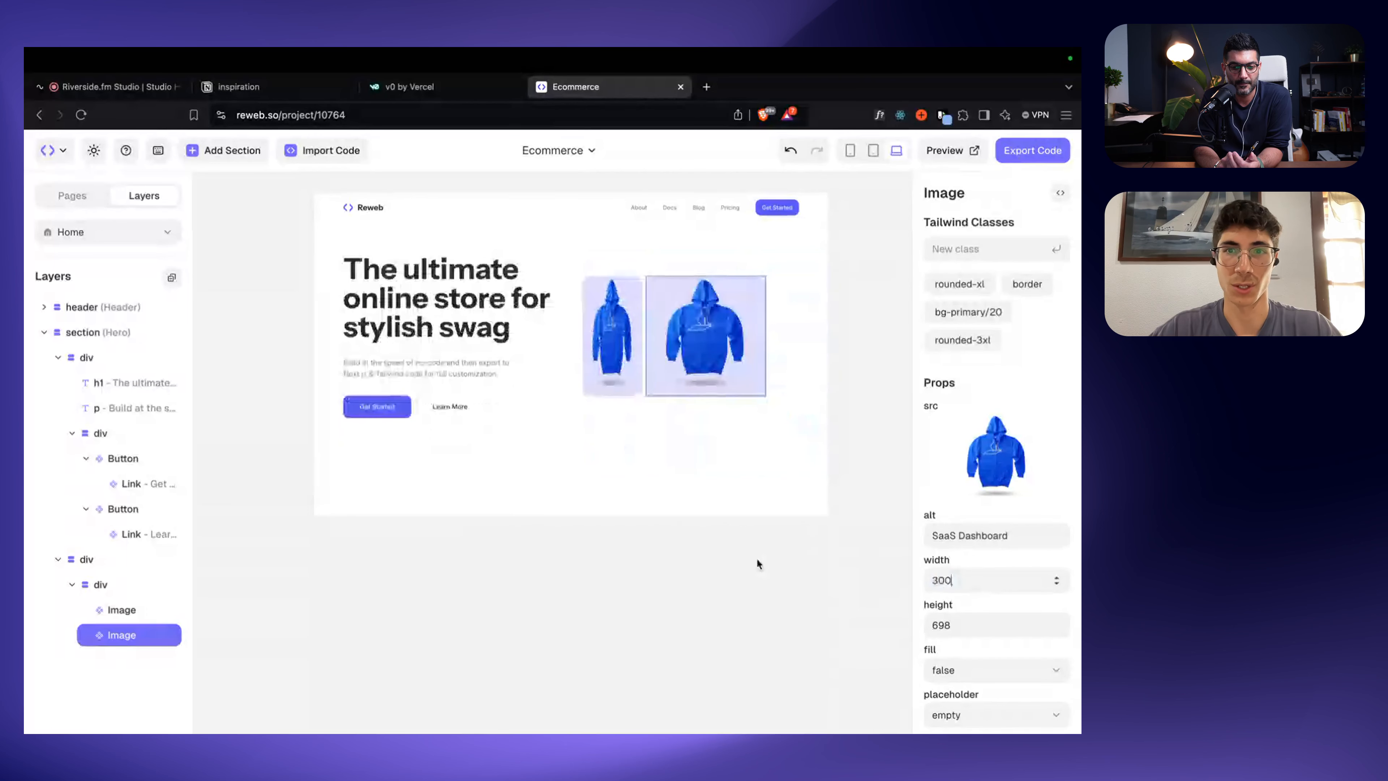
{"action": "left_click", "coordinate": [473, 557]}
Step: Add the items-end class to the div that wraps the two hoodie images
{"action": "left_click", "coordinate": [126, 583]}
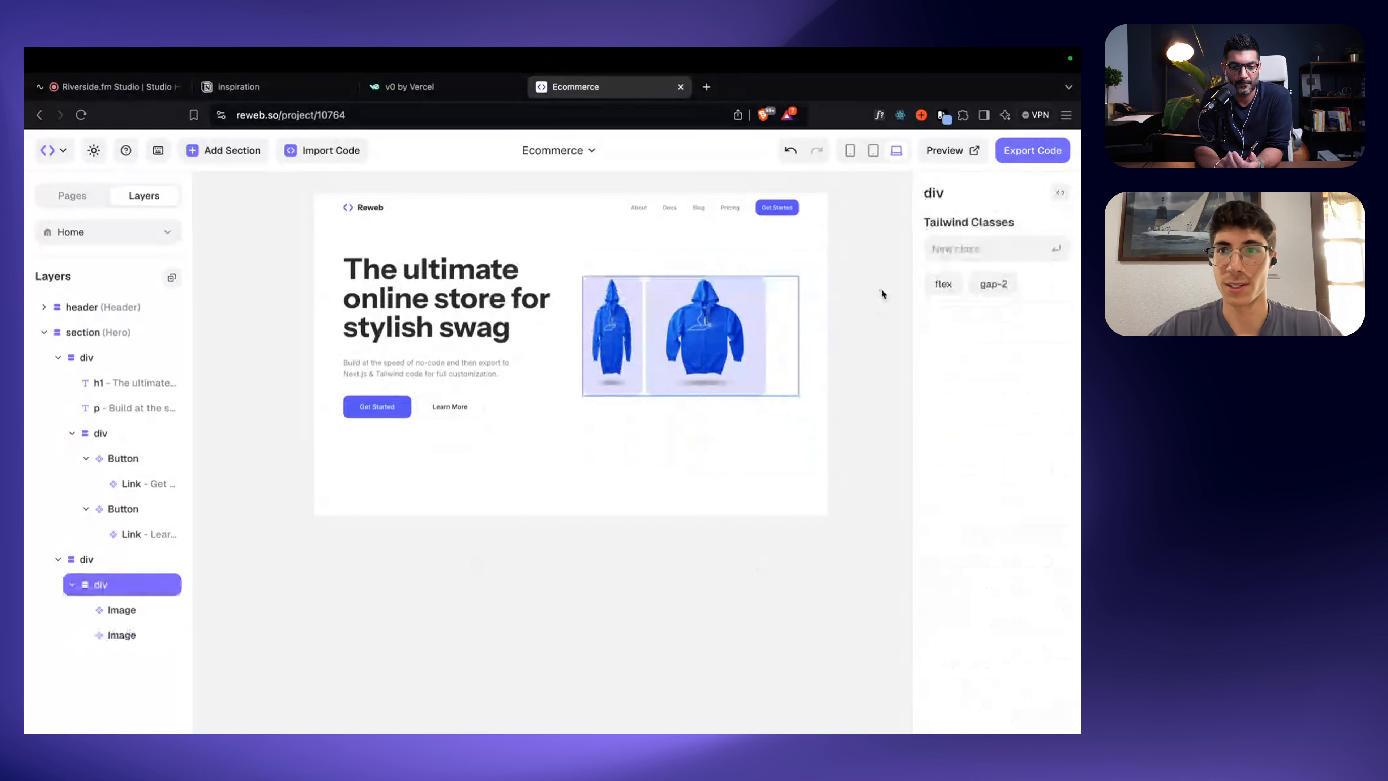
{"action": "left_click", "coordinate": [936, 250]}
{"action": "type", "text": "items-"}
{"action": "key", "text": "Down"}
{"action": "key", "text": "Return"}
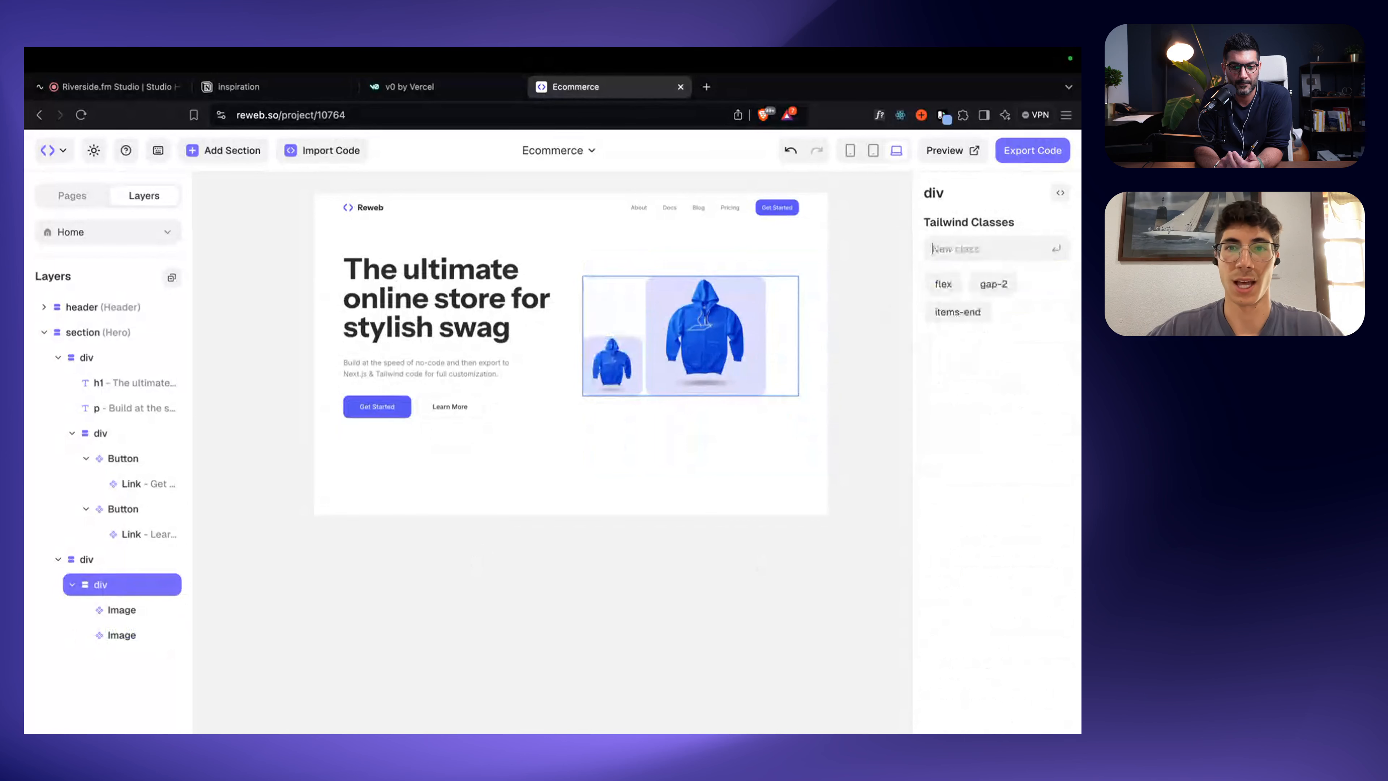
{"action": "left_click", "coordinate": [656, 587]}
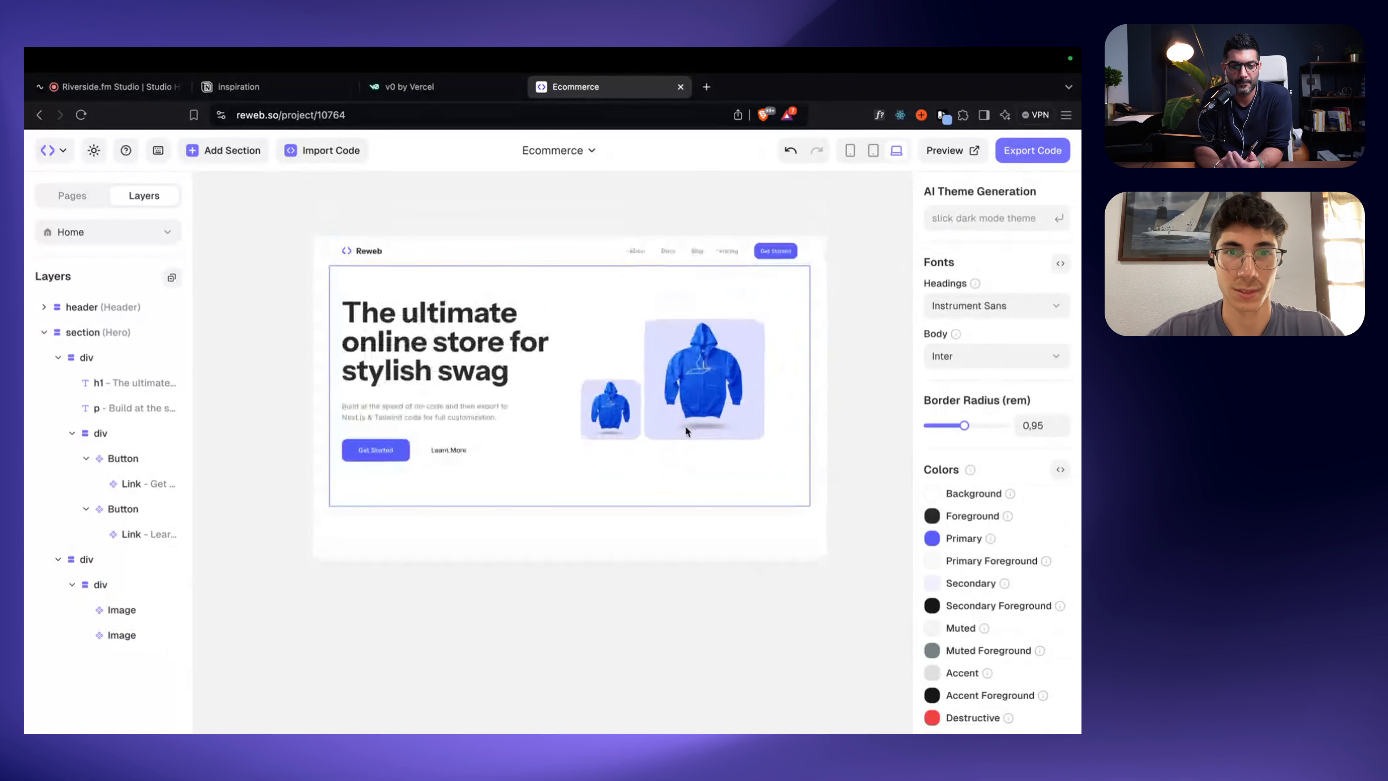
Step: Replace the gap-2 class with gap-8 on the div that wraps the two hoodie images
{"action": "left_click", "coordinate": [638, 364]}
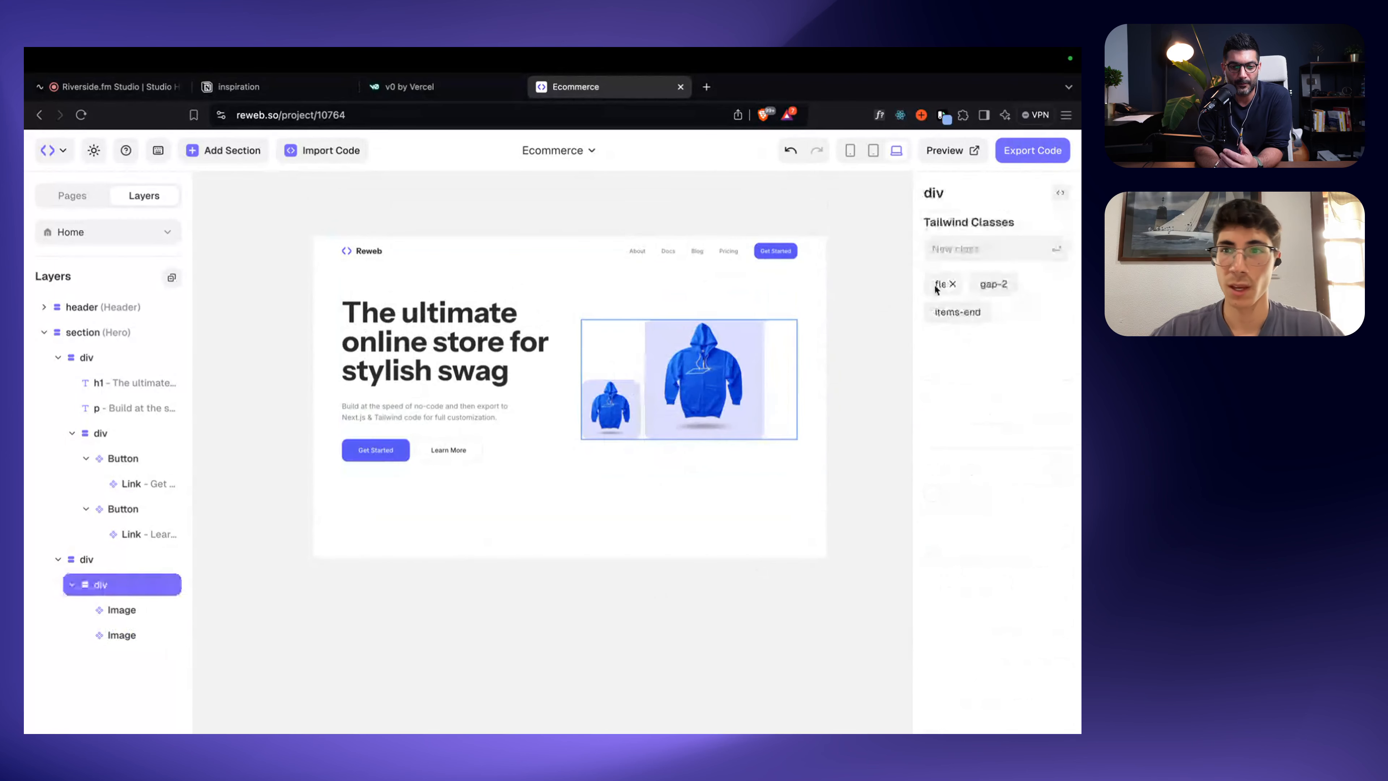
{"action": "left_click", "coordinate": [1008, 284]}
{"action": "left_click", "coordinate": [976, 250]}
{"action": "type", "text": "g"}
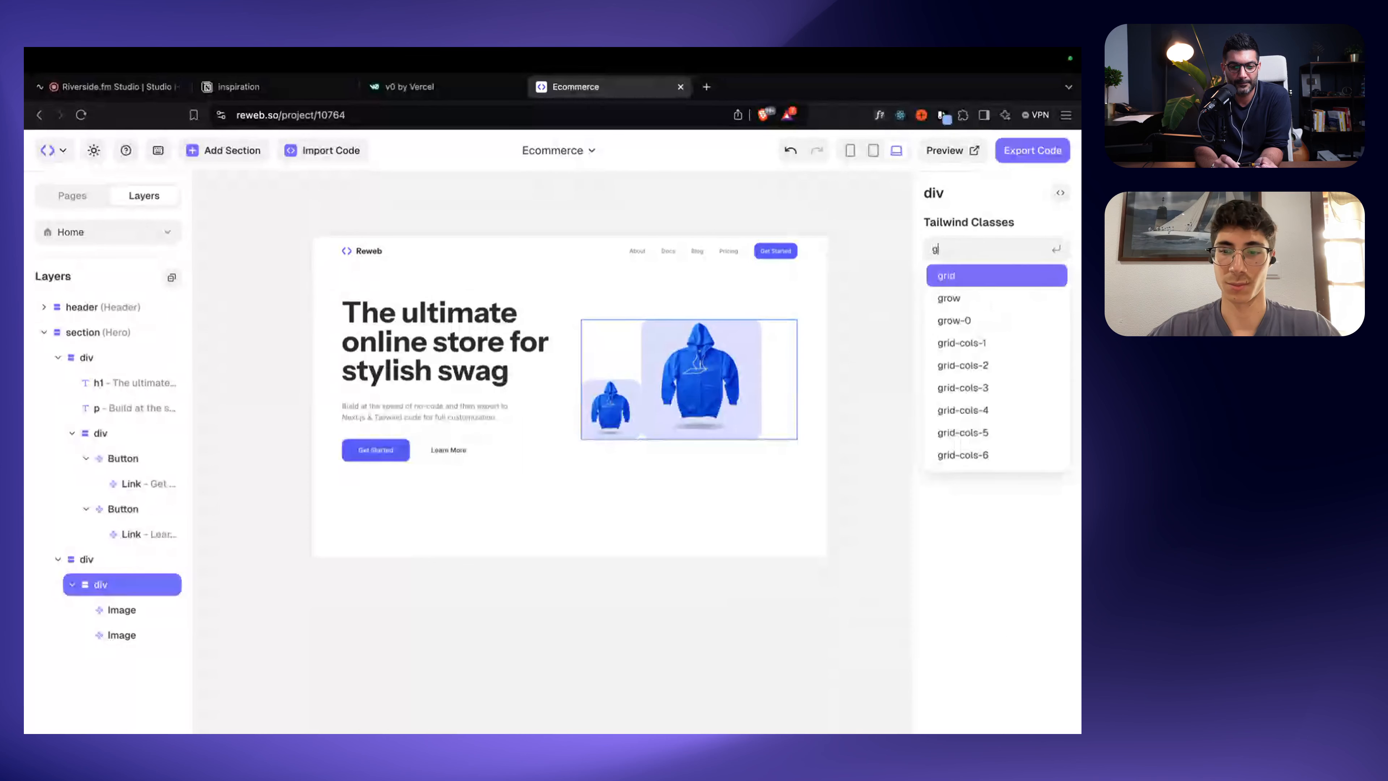
{"action": "type", "text": "ap-8"}
{"action": "key", "text": "Return"}
{"action": "left_click", "coordinate": [560, 644]}
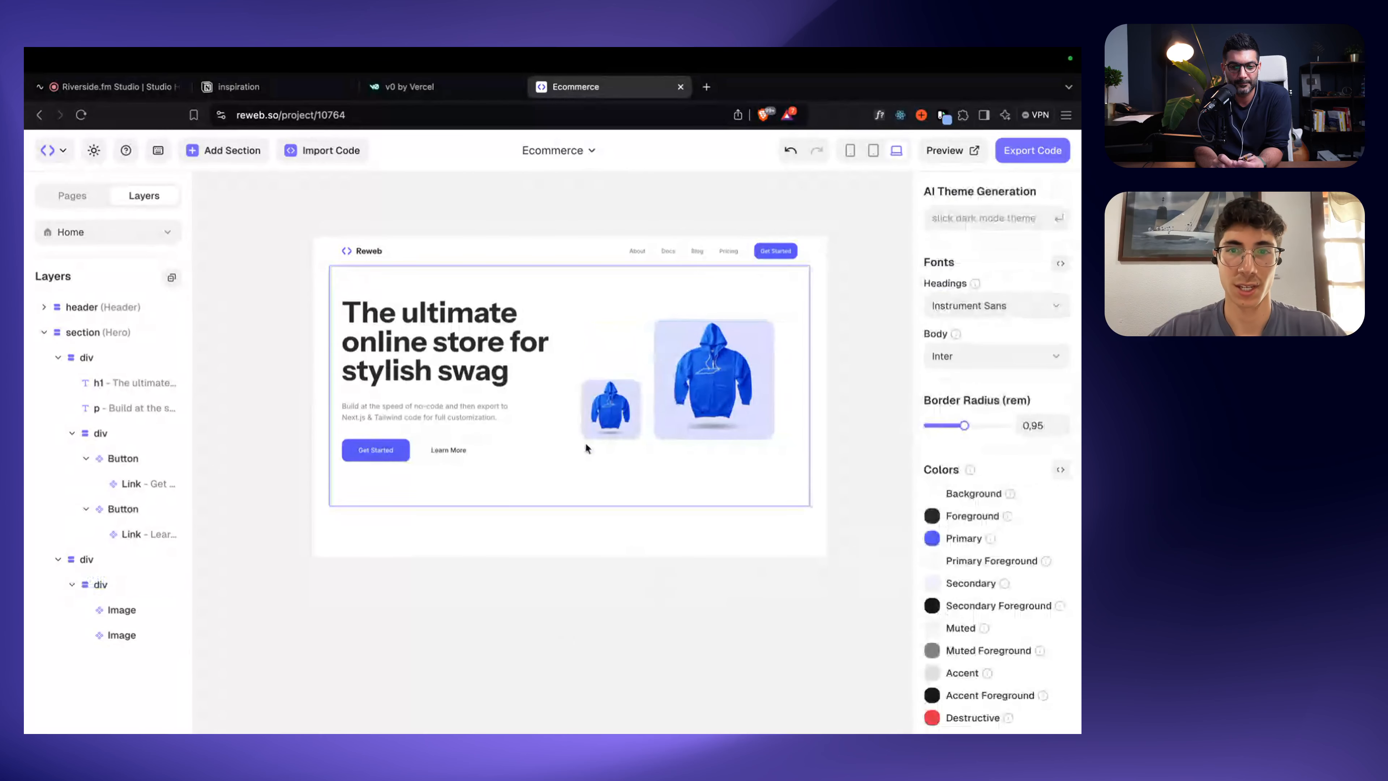
Step: Duplicate the row of hoodie images and add the mt-8 class to the lower row
{"action": "left_click", "coordinate": [638, 351]}
{"action": "key", "text": "super+d"}
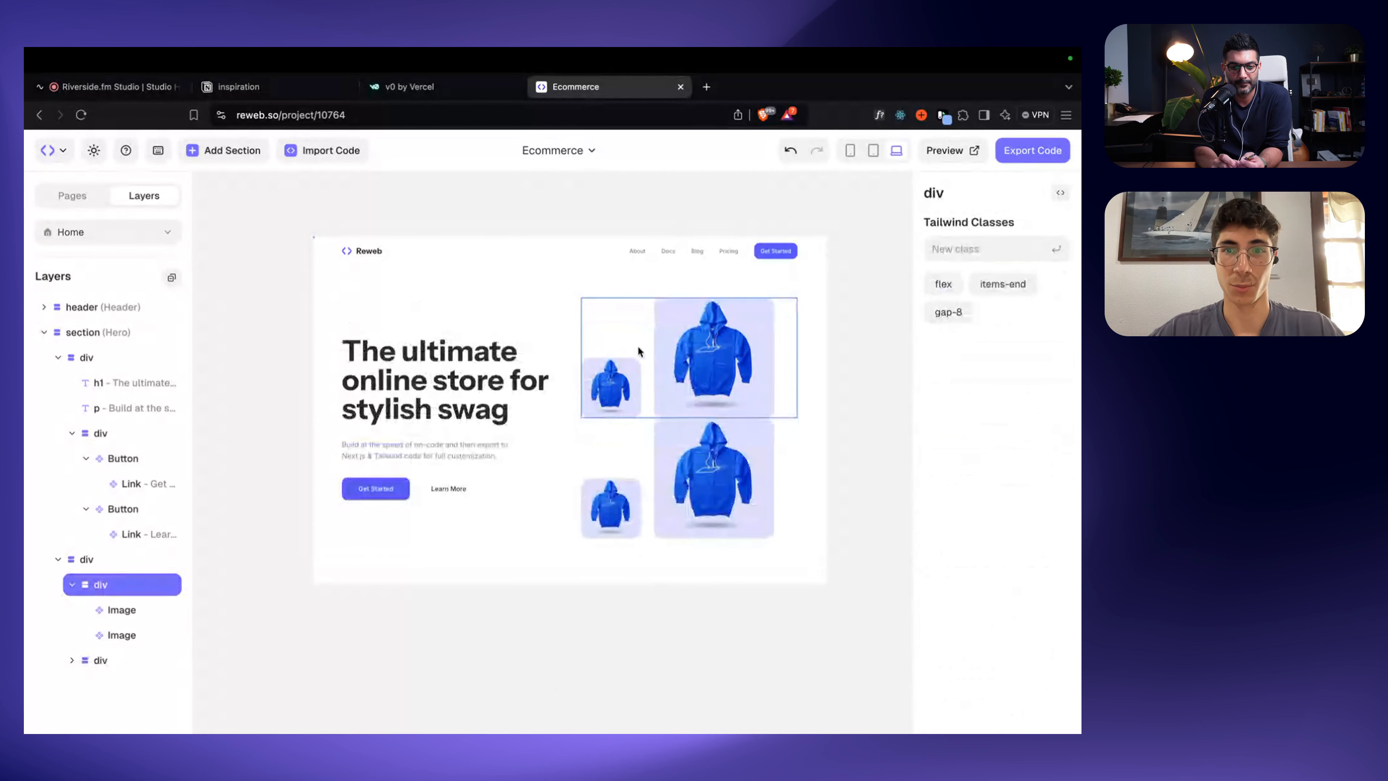
{"action": "left_click", "coordinate": [643, 453]}
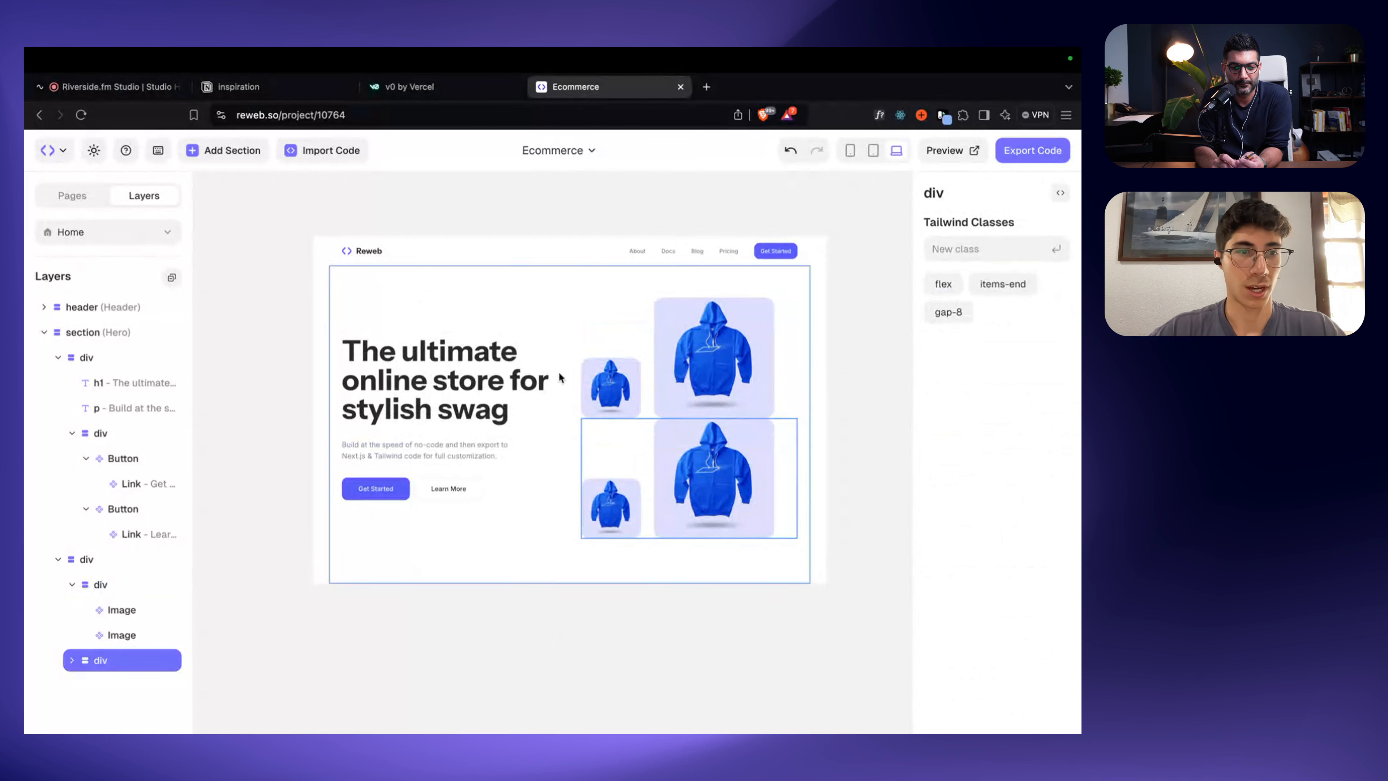
{"action": "type", "text": "mt-8"}
{"action": "key", "text": "Return"}
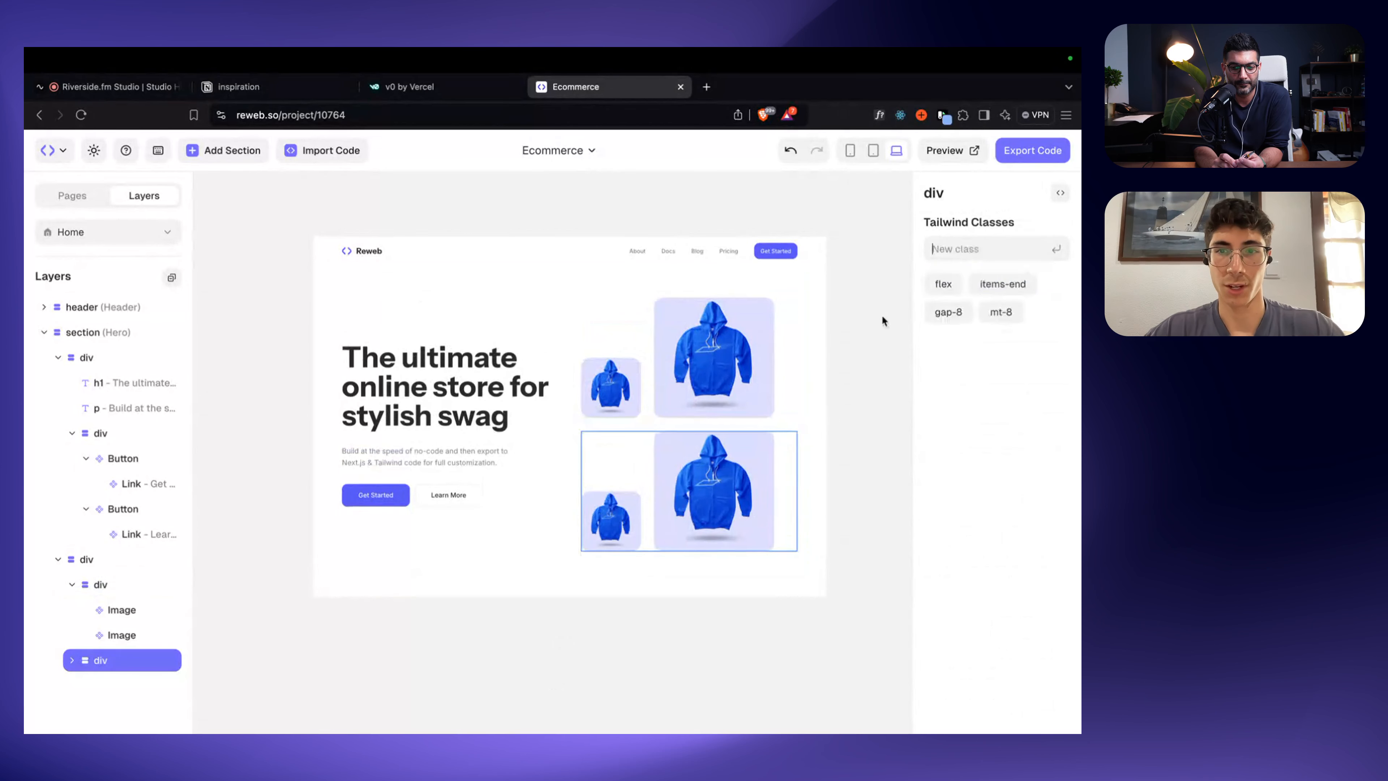
Step: Delete the small hoodie image from the lower row and set the remaining image's width to 250
{"action": "left_click", "coordinate": [624, 512]}
{"action": "key", "text": "BackSpace"}
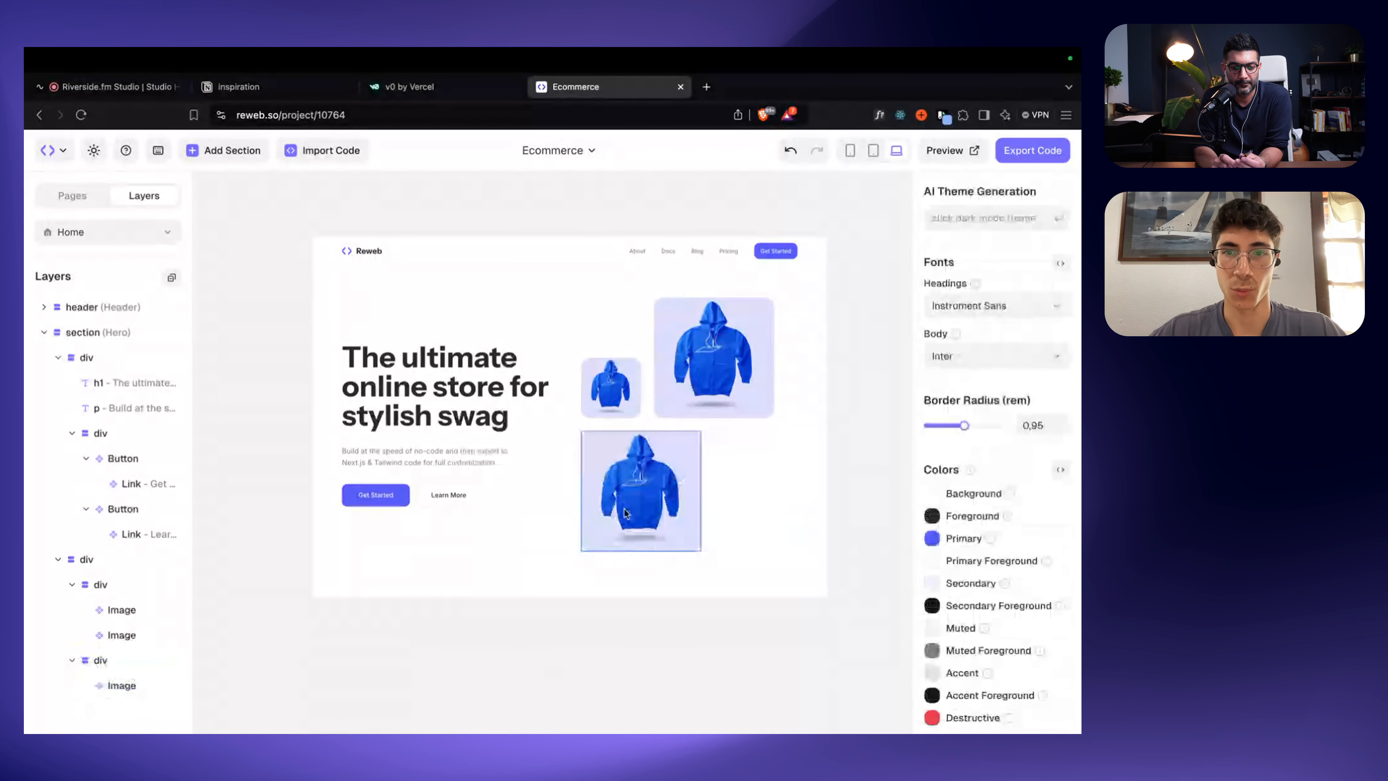
{"action": "left_click", "coordinate": [662, 471]}
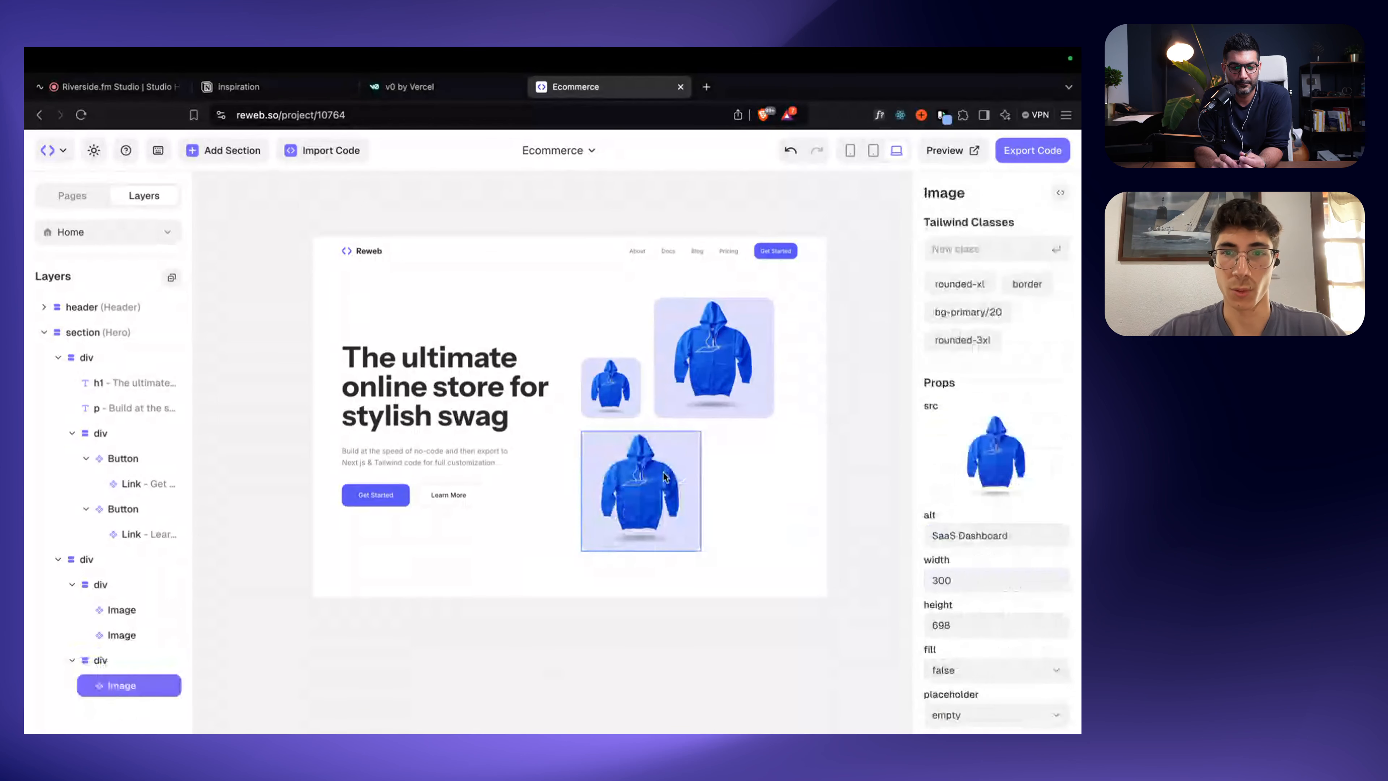
{"action": "double_click", "coordinate": [951, 579]}
{"action": "type", "text": "250"}
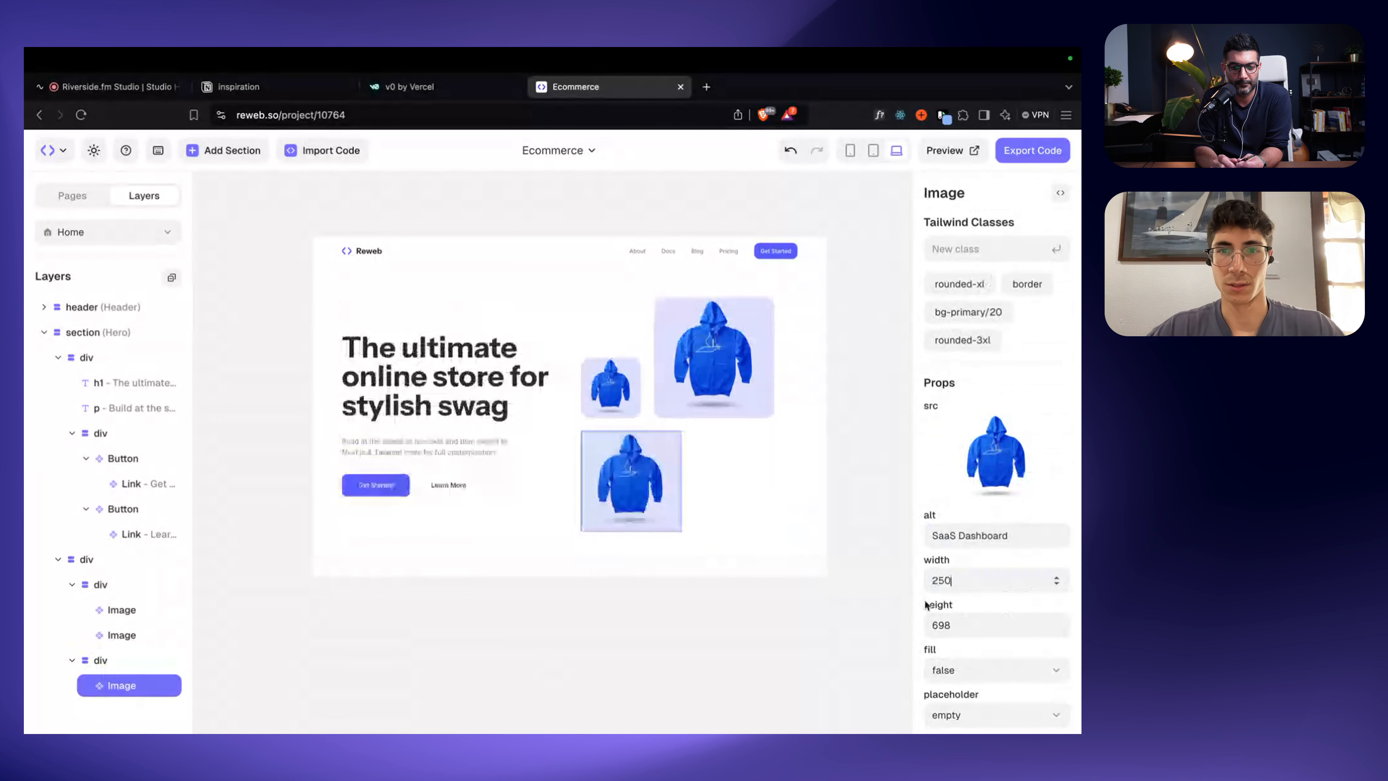
{"action": "left_click", "coordinate": [771, 680]}
Step: Add the justify-center class to the lower image row's div
{"action": "left_click", "coordinate": [97, 667]}
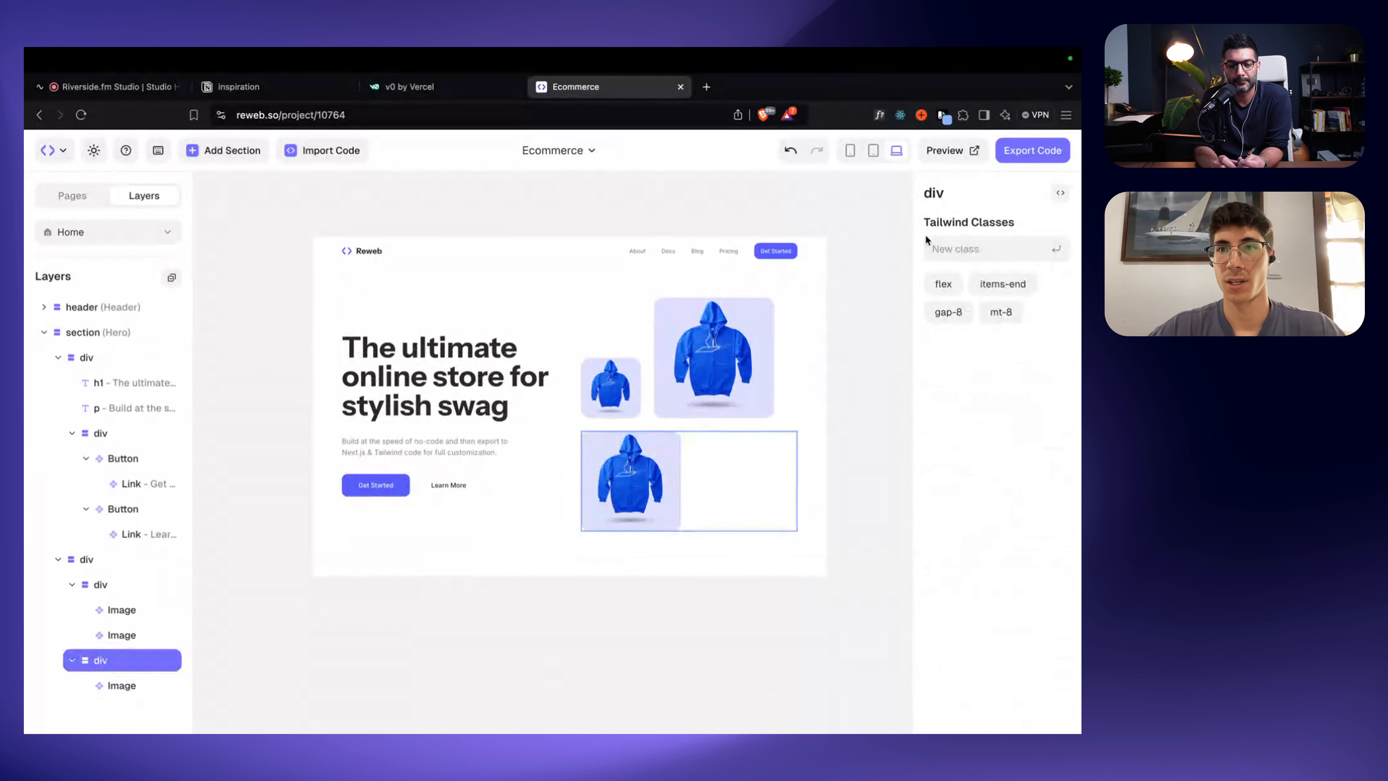
{"action": "type", "text": "j"}
{"action": "key", "text": "Down"}
{"action": "key", "text": "Down"}
{"action": "key", "text": "Down"}
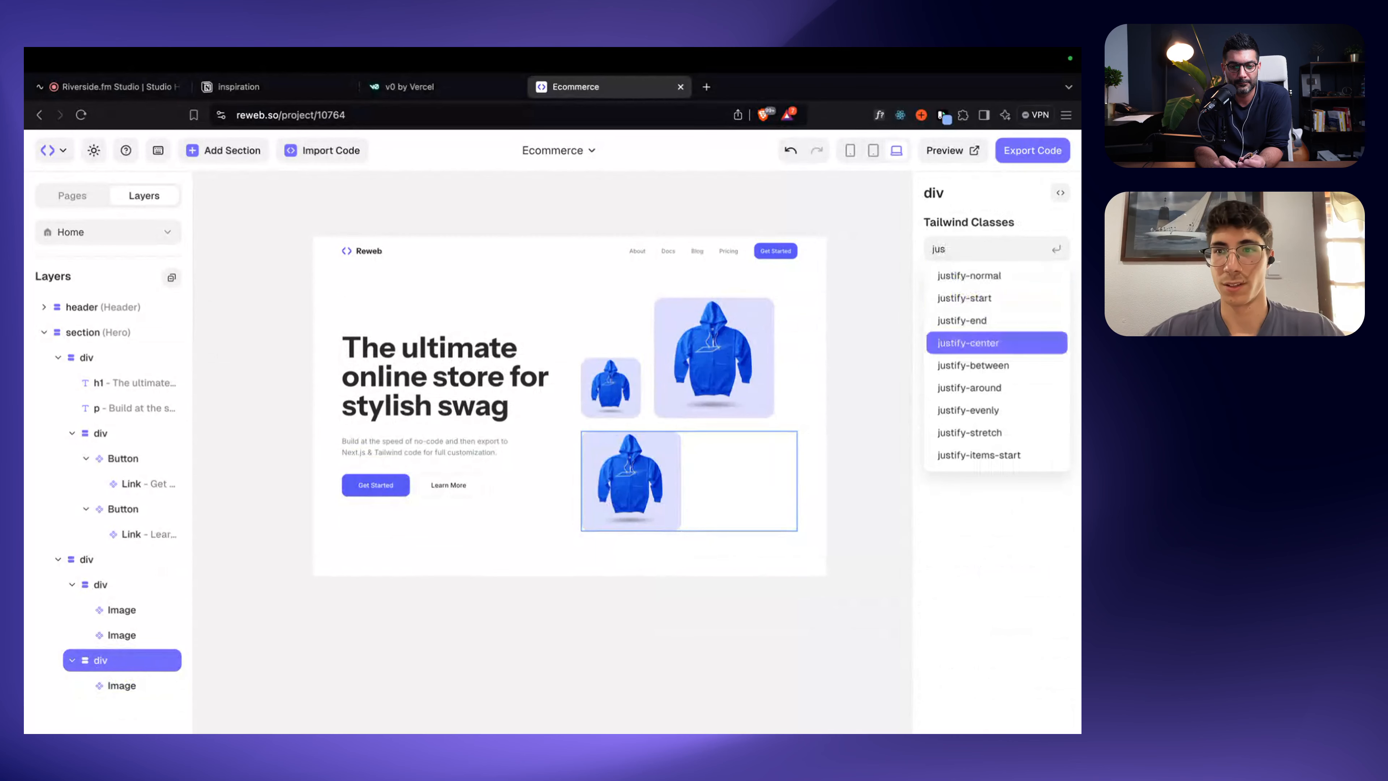
{"action": "key", "text": "Return"}
{"action": "left_click", "coordinate": [634, 667]}
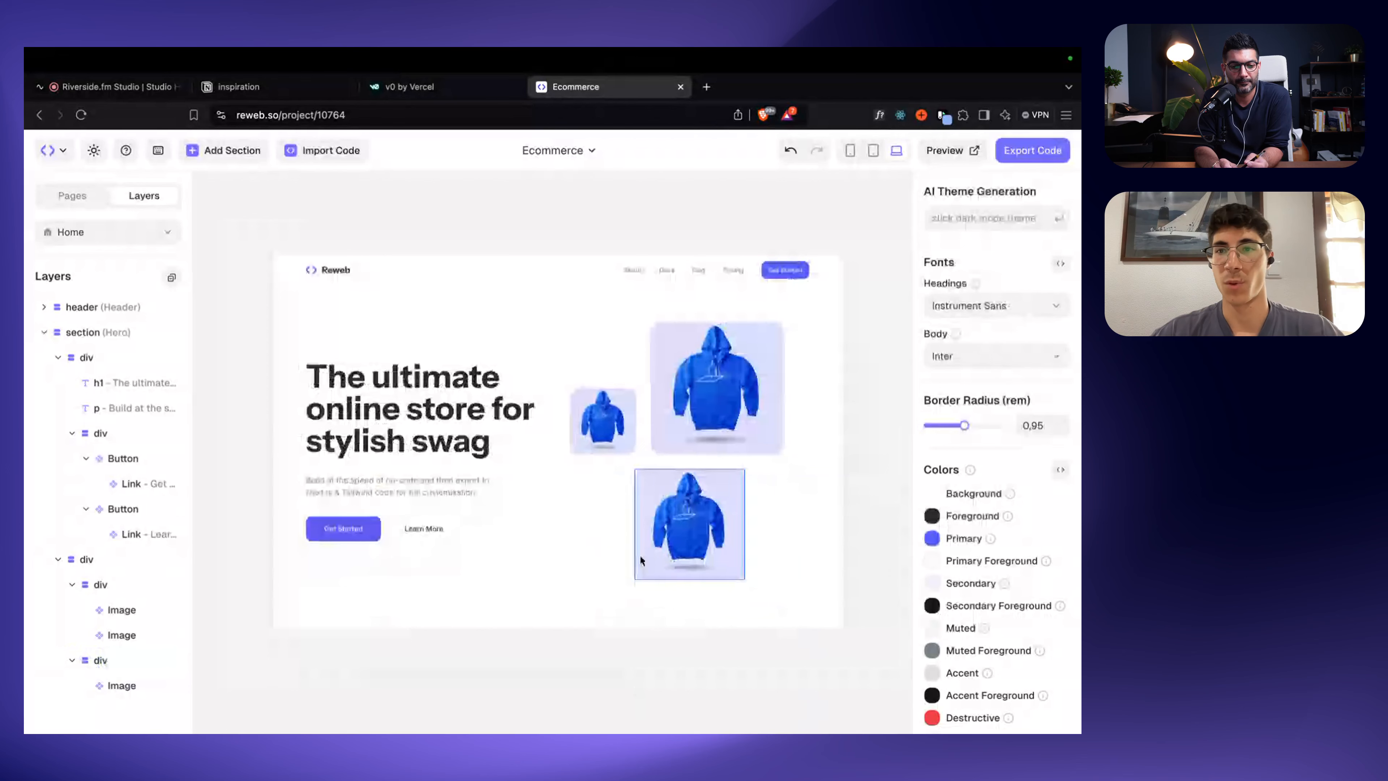
Step: Replace the small hoodie image in the upper row with the beanie WebP file from the images folder
{"action": "left_click", "coordinate": [603, 421]}
{"action": "left_click", "coordinate": [1033, 468]}
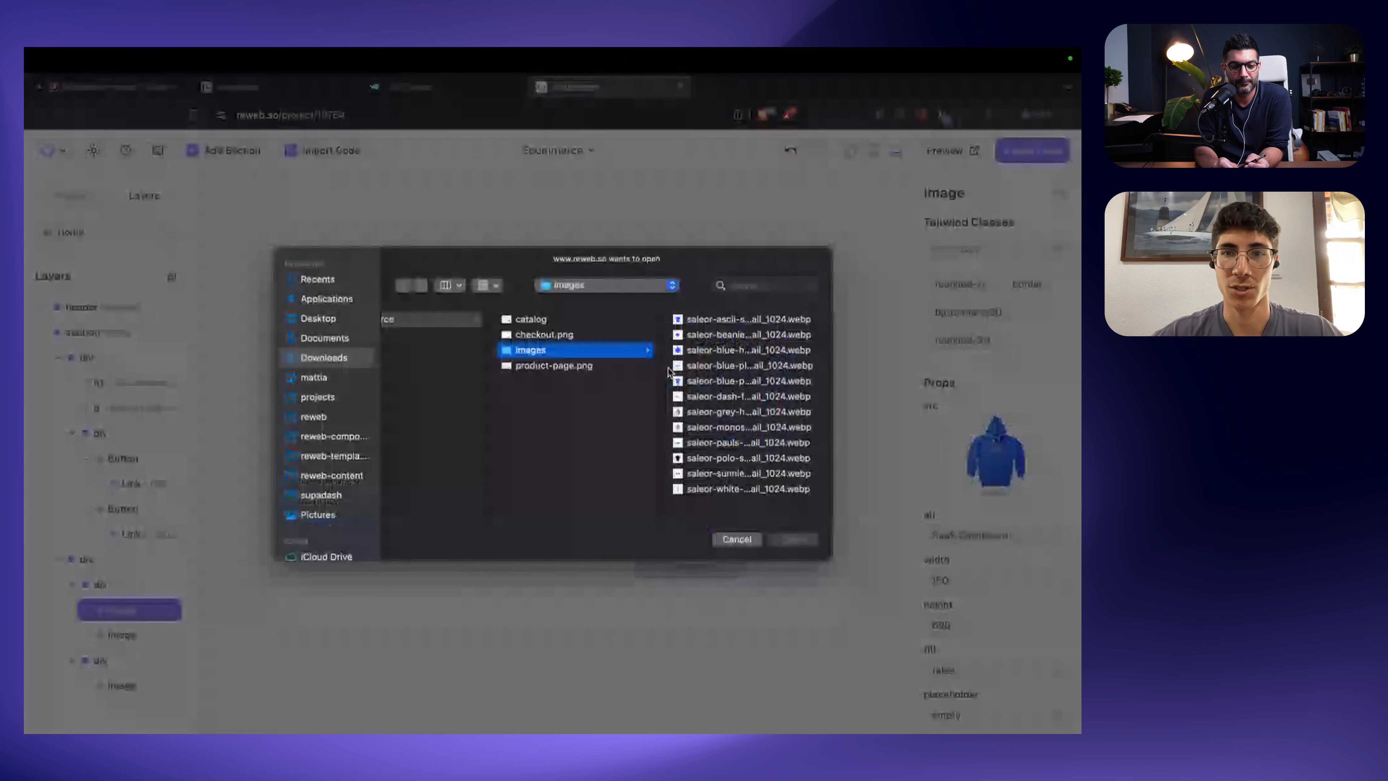
{"action": "left_click", "coordinate": [704, 349]}
{"action": "left_click", "coordinate": [793, 539]}
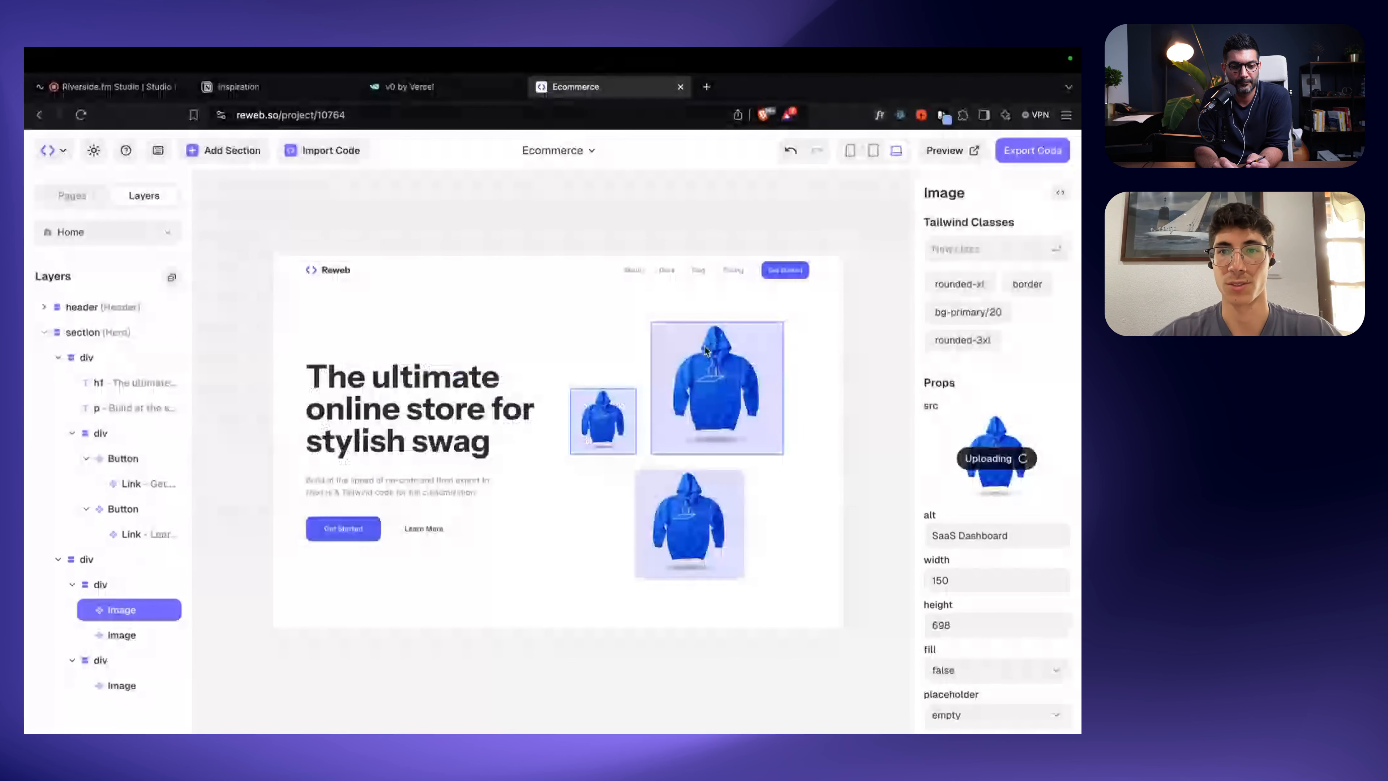
Step: Replace the lower hoodie image with the saleor-dash-force-1_thumbnail_1024.webp shoe file from the images folder
{"action": "left_click", "coordinate": [716, 551]}
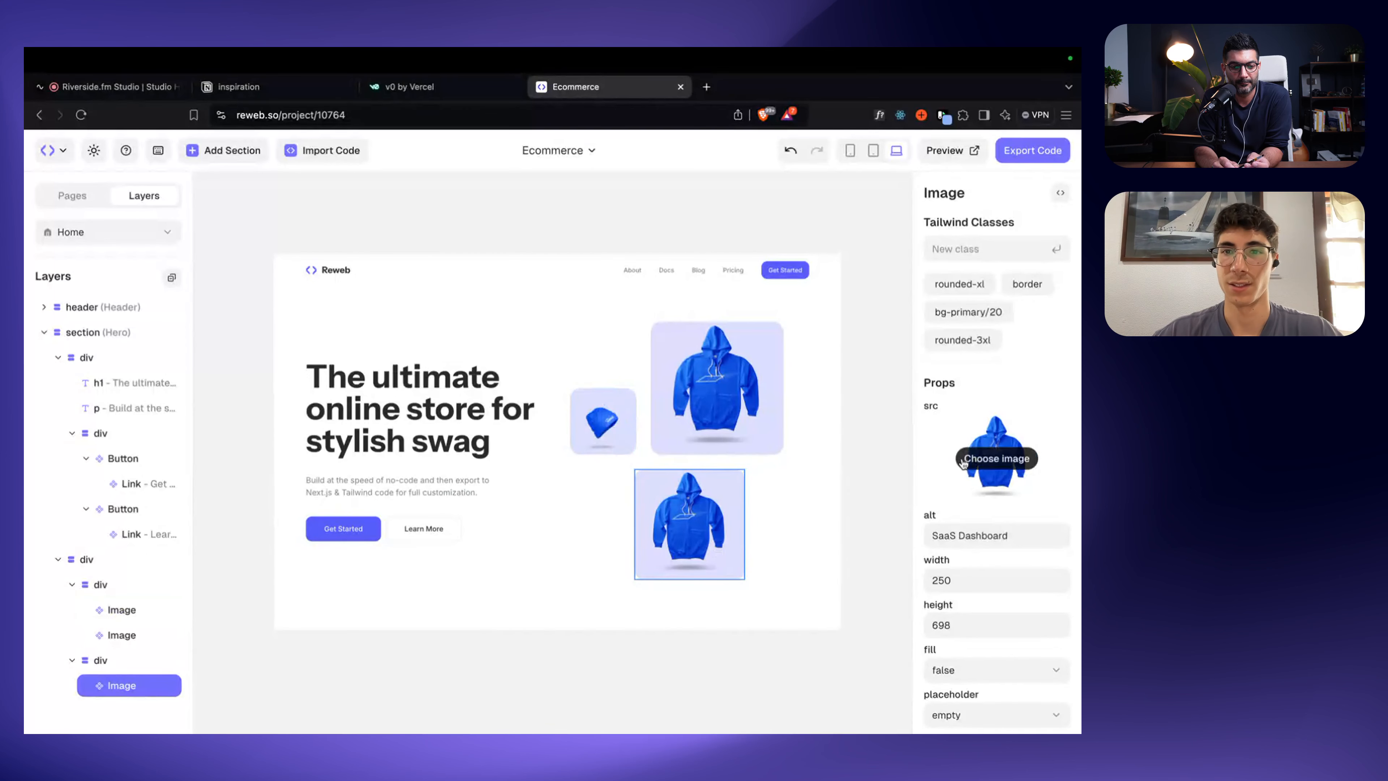
{"action": "left_click", "coordinate": [997, 462]}
{"action": "left_click", "coordinate": [699, 391]}
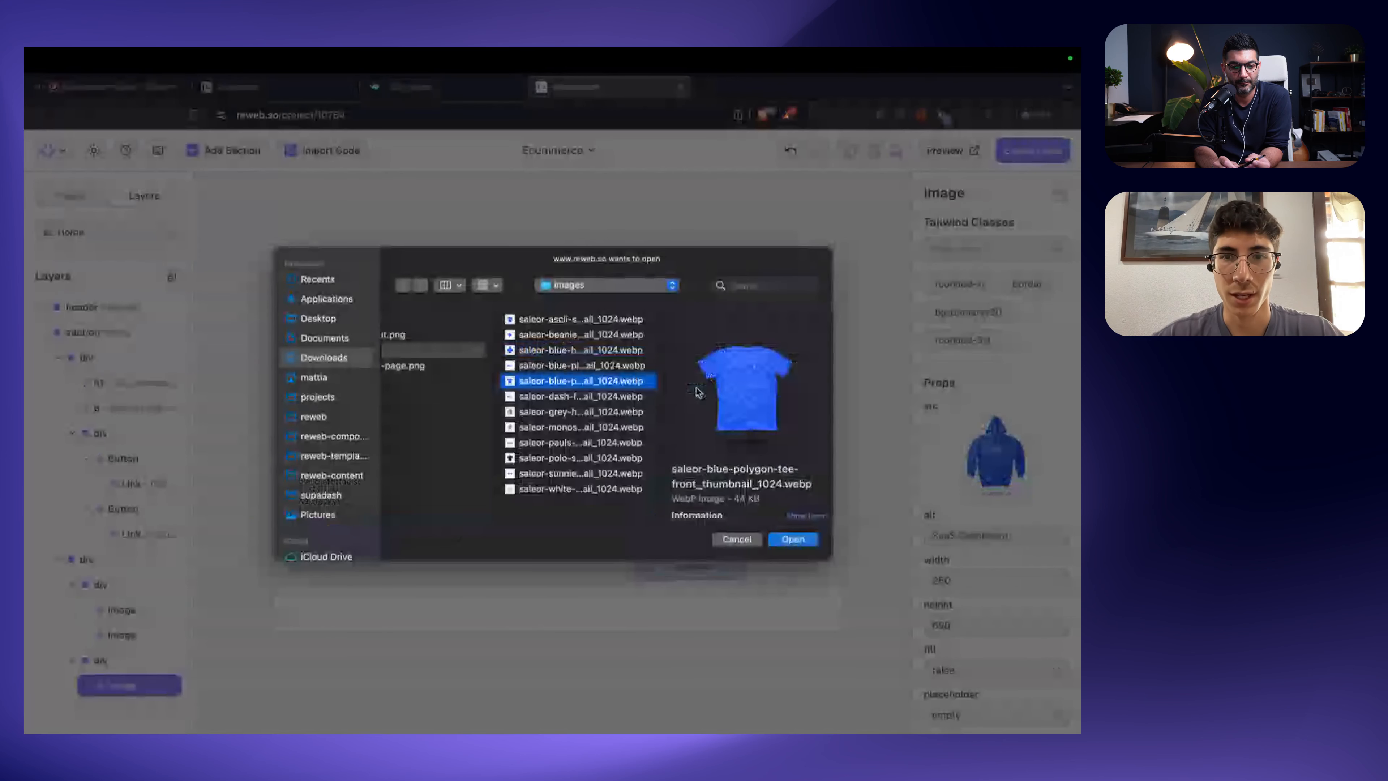
{"action": "key", "text": "Down"}
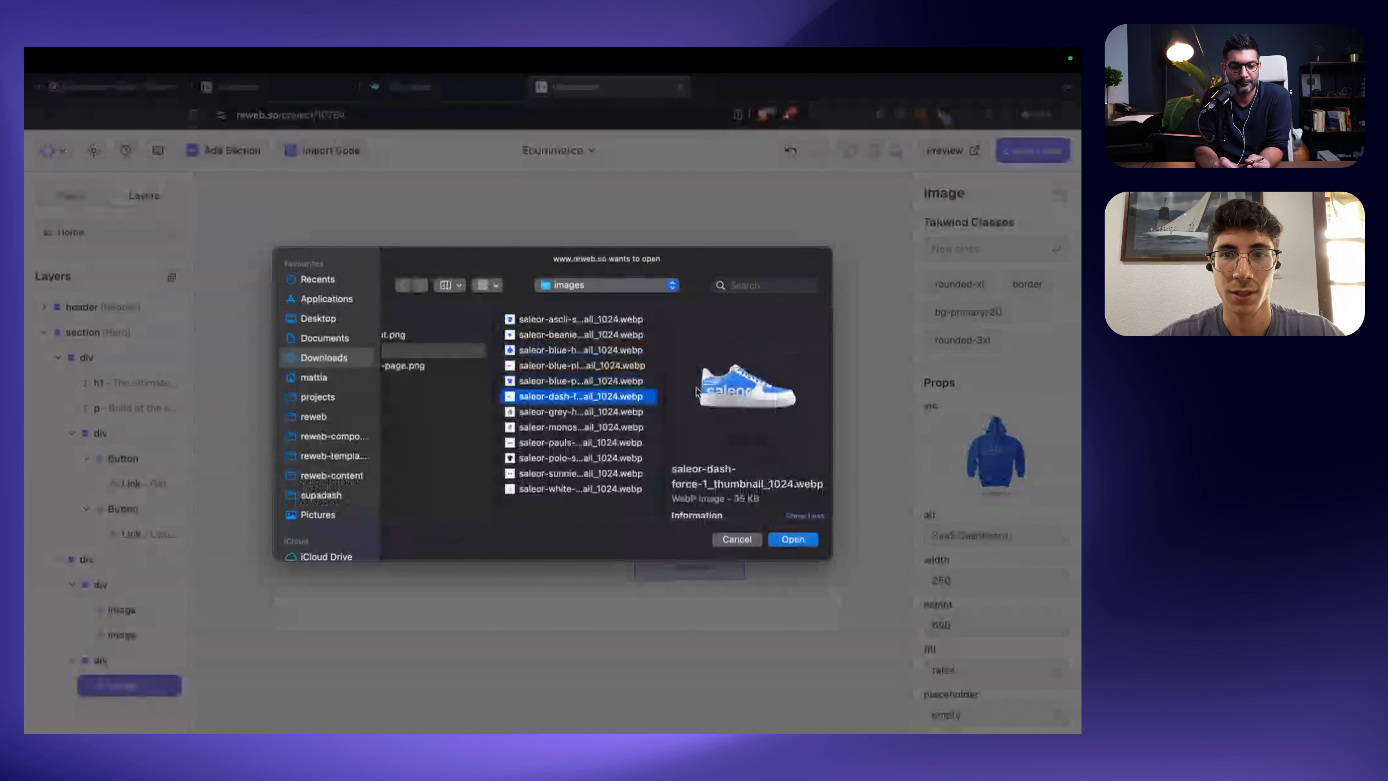
{"action": "key", "text": "Return"}
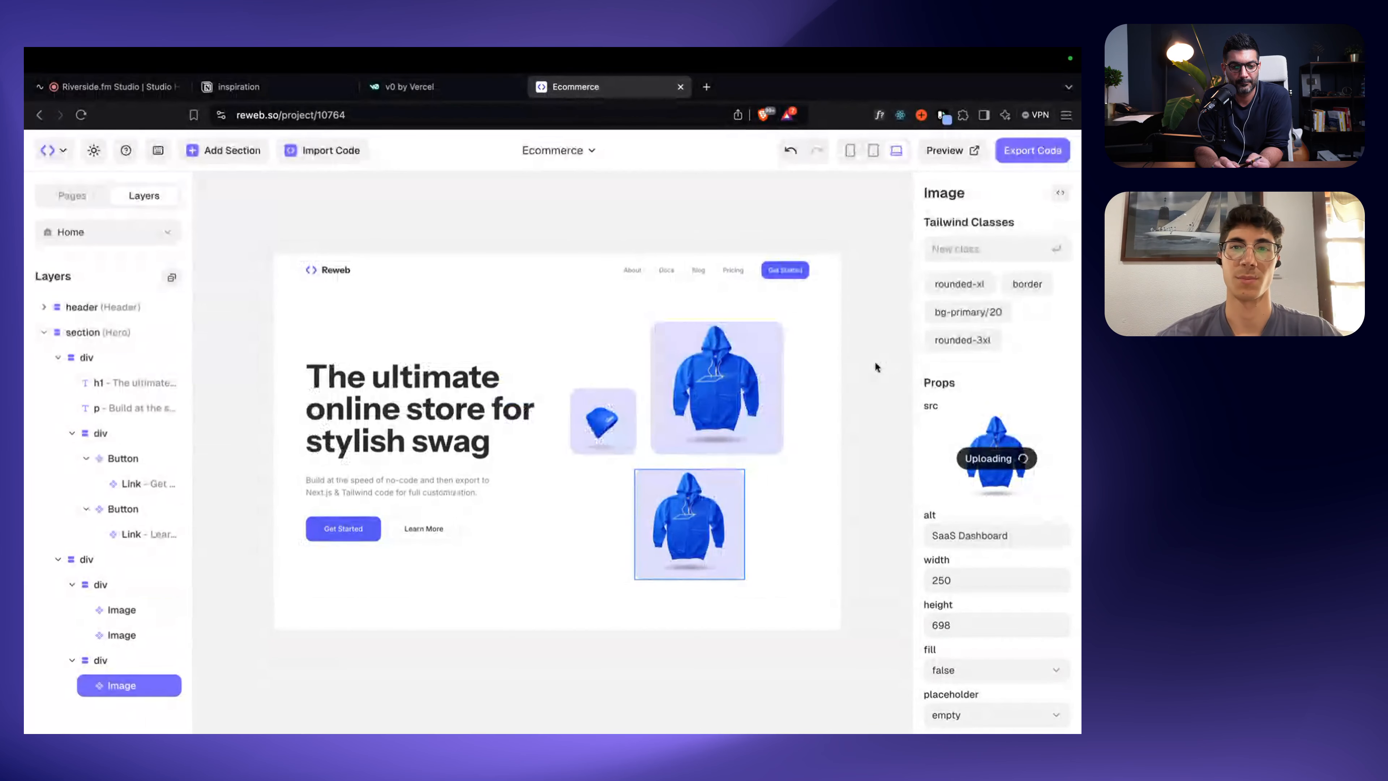
Step: Set the upper hoodie image's width to 250 and the lower shoe image's width to 200
{"action": "left_click", "coordinate": [744, 364]}
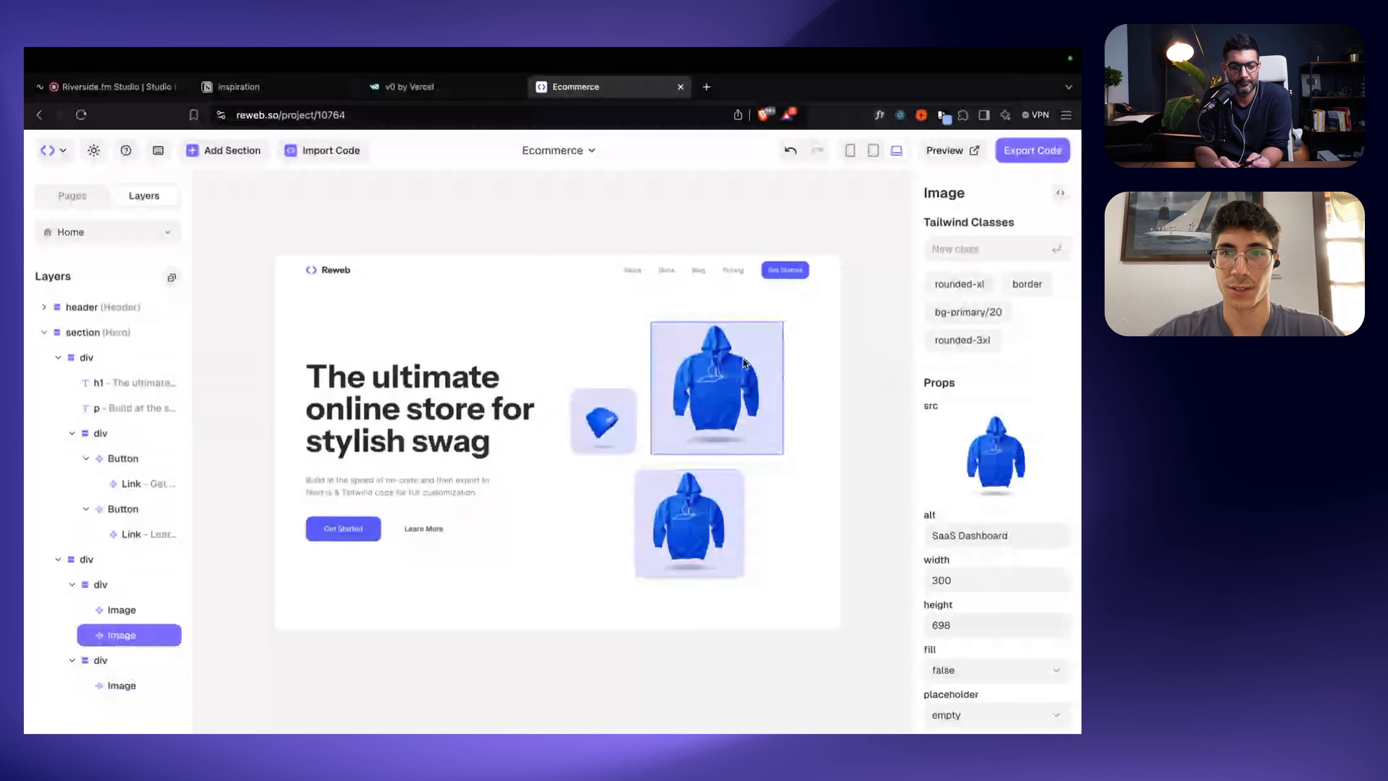
{"action": "double_click", "coordinate": [958, 578]}
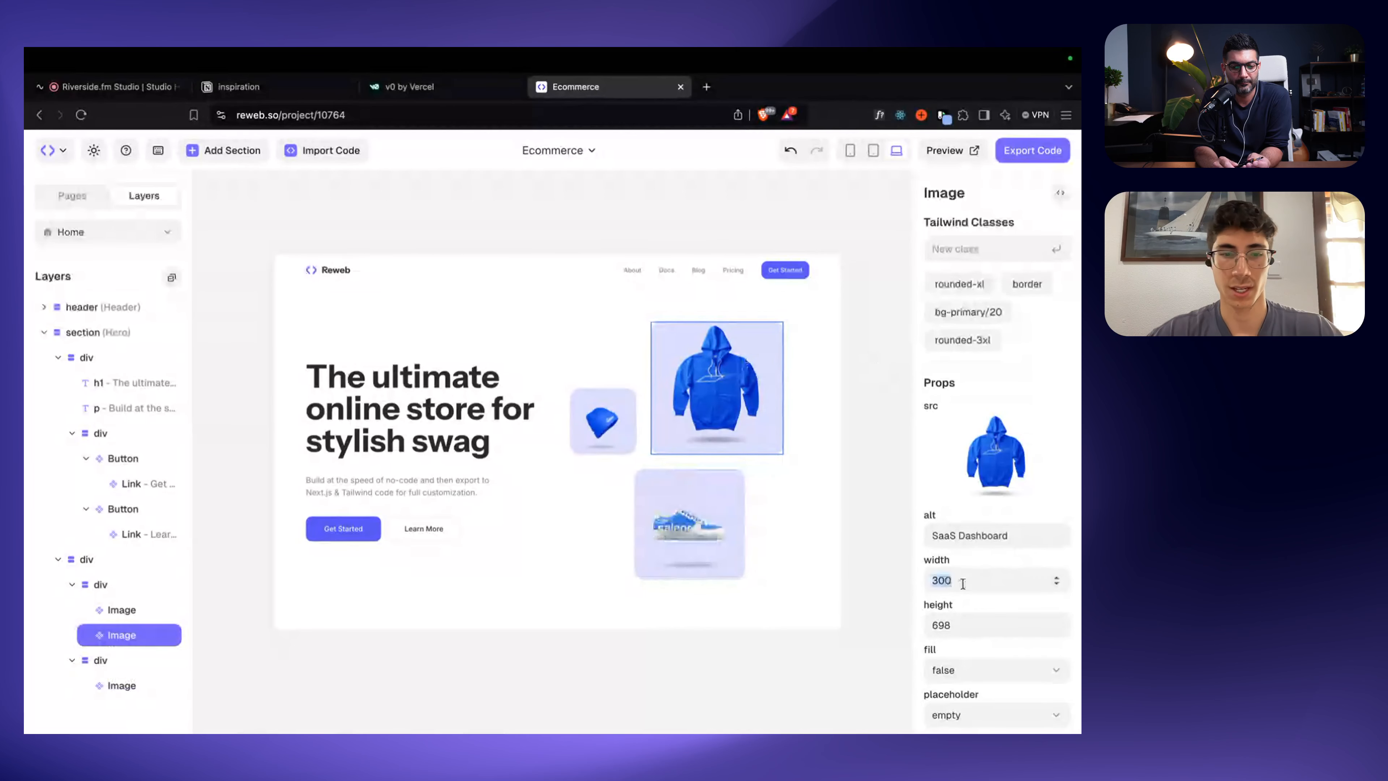
{"action": "type", "text": "250"}
{"action": "left_click", "coordinate": [723, 520]}
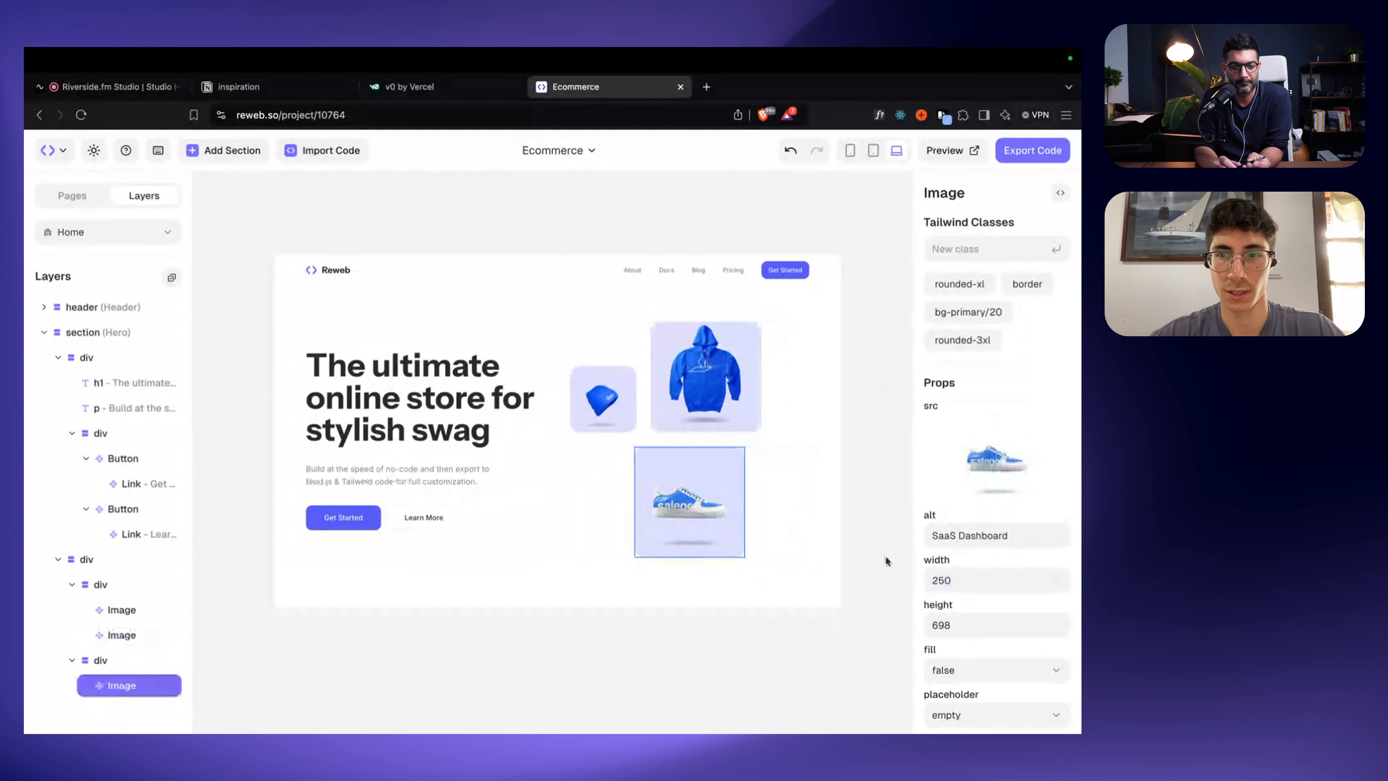
{"action": "double_click", "coordinate": [969, 579]}
{"action": "type", "text": "200"}
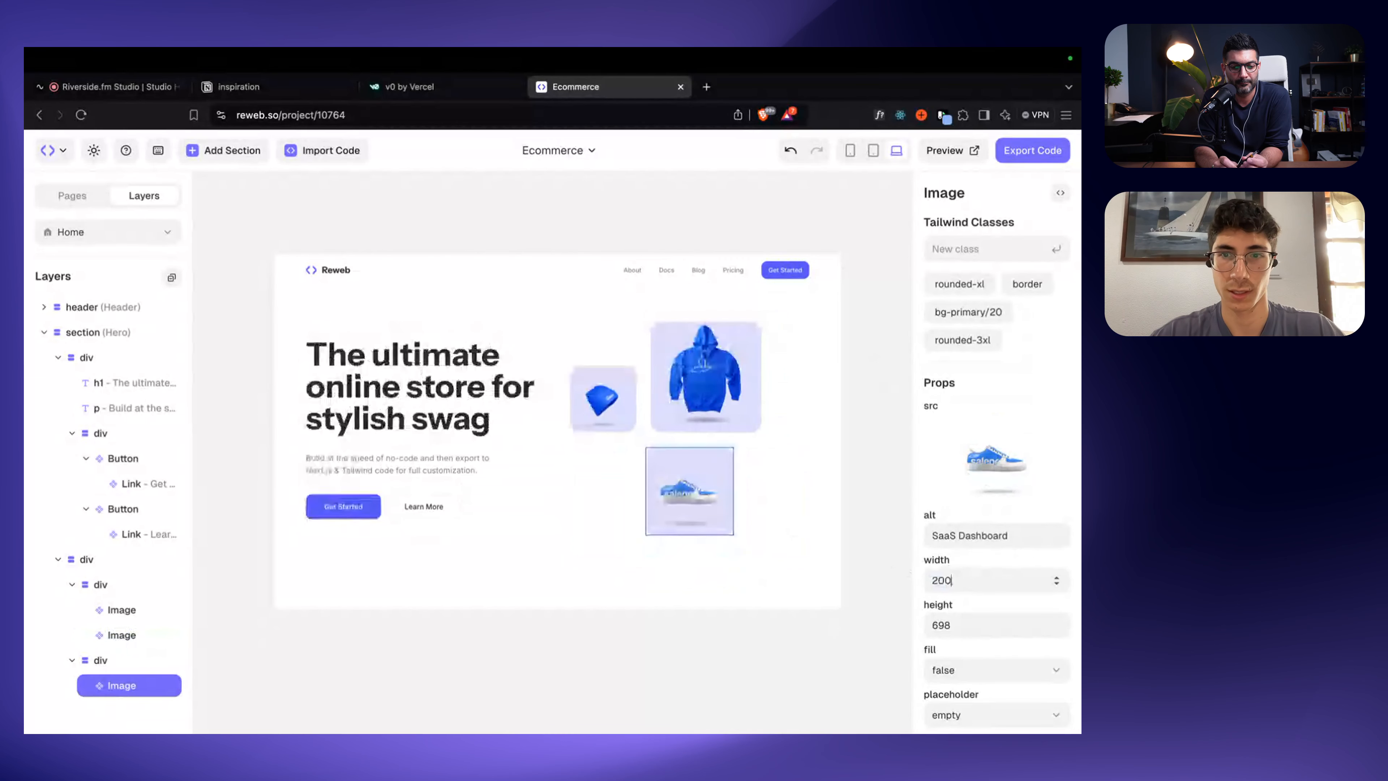
{"action": "left_click", "coordinate": [862, 433]}
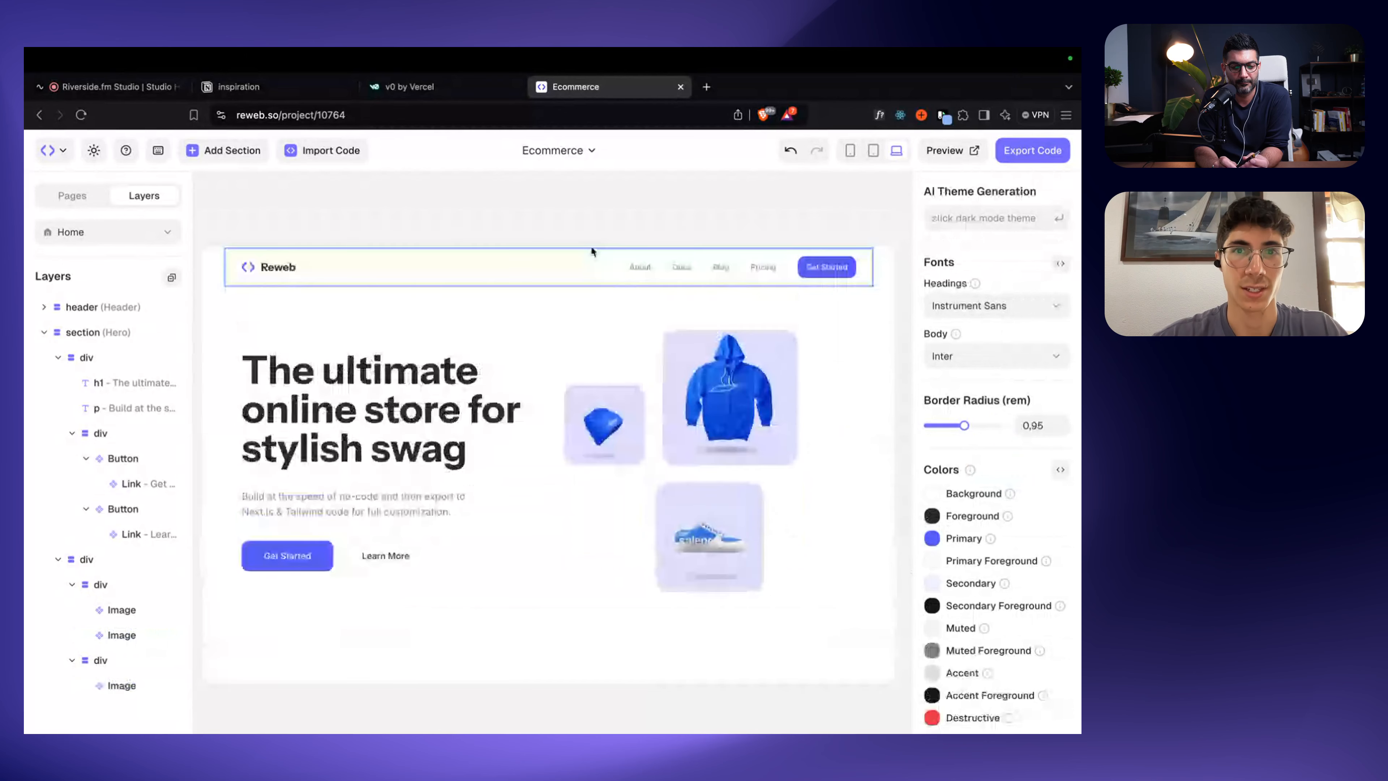
{"action": "scroll", "coordinate": [562, 212], "scroll_direction": "down", "scroll_amount": 3}
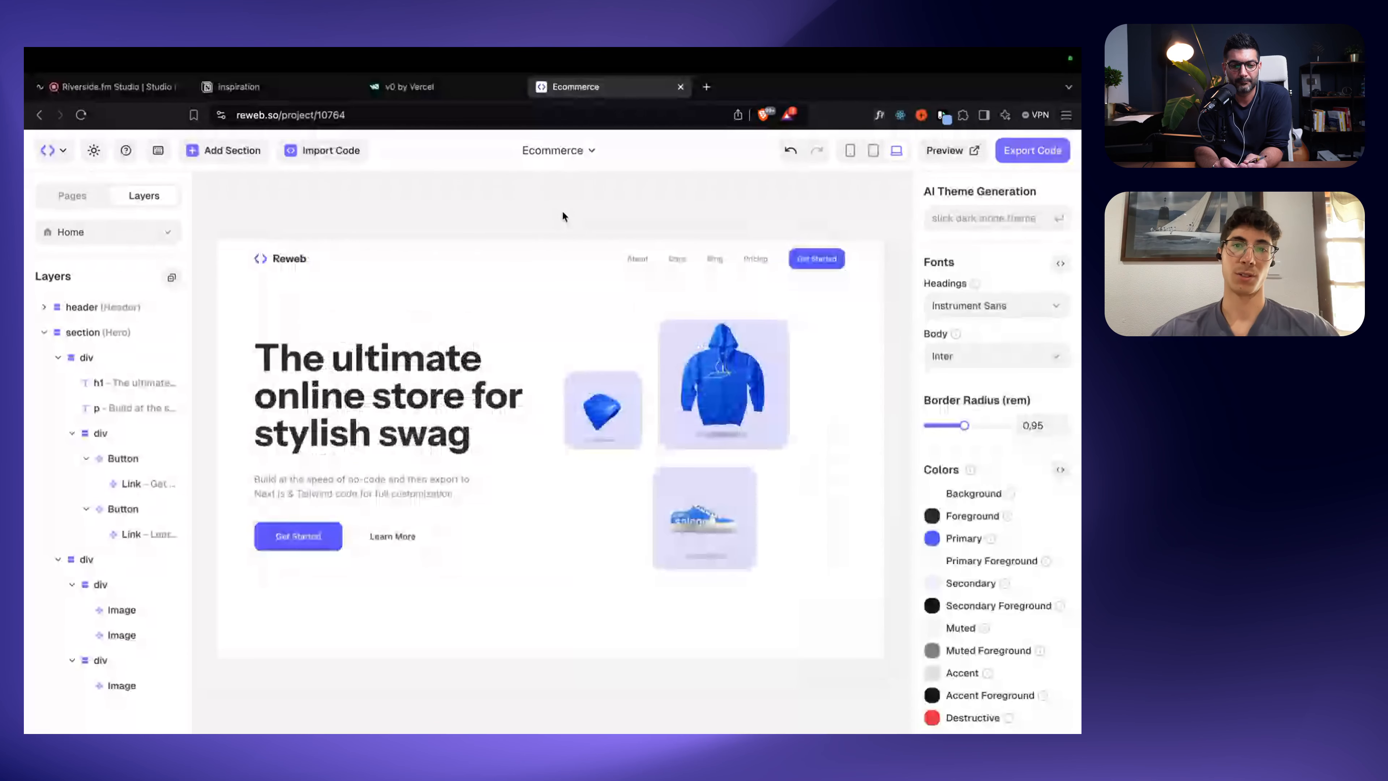
{"action": "scroll", "coordinate": [564, 215], "scroll_direction": "up", "scroll_amount": 3}
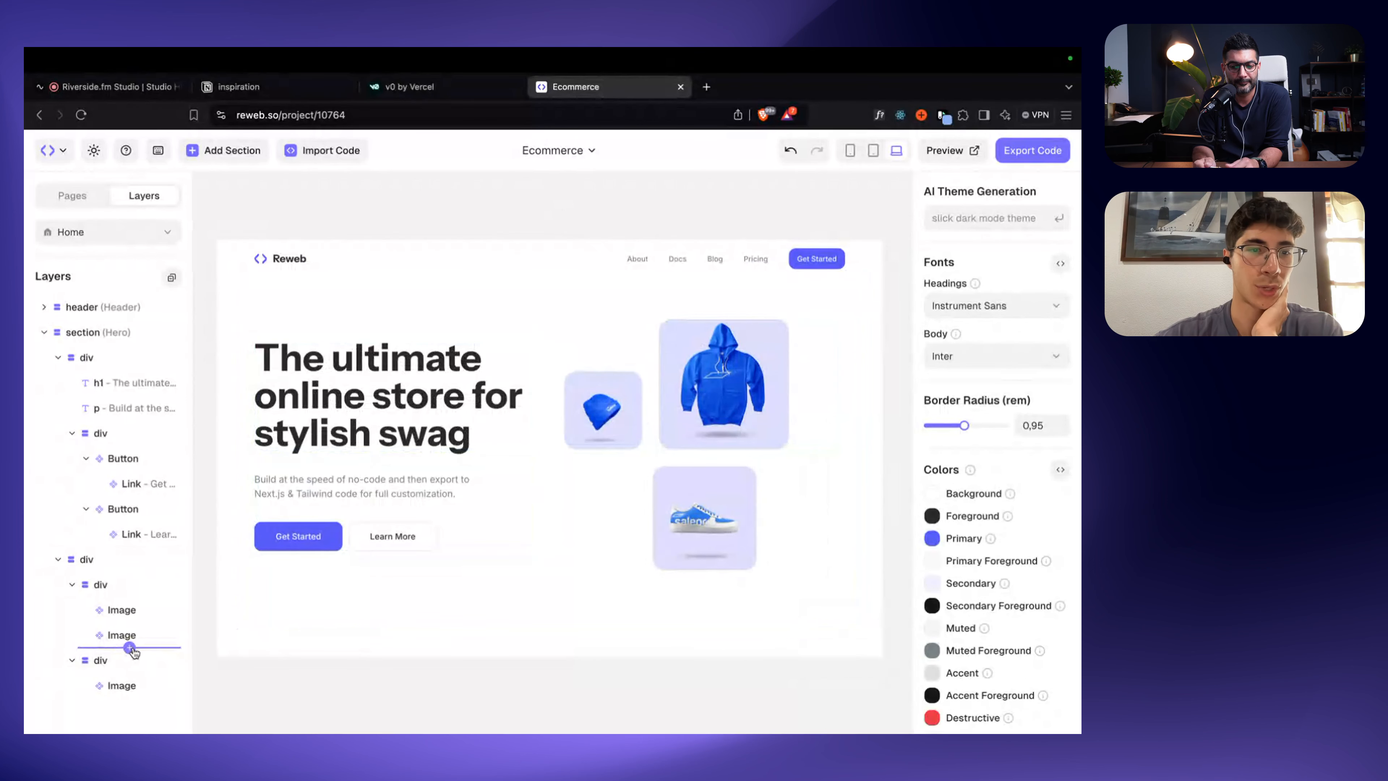
Step: Insert an Icon component before the link inside the hero's Get Started button
{"action": "mouse_move", "coordinate": [134, 621]}
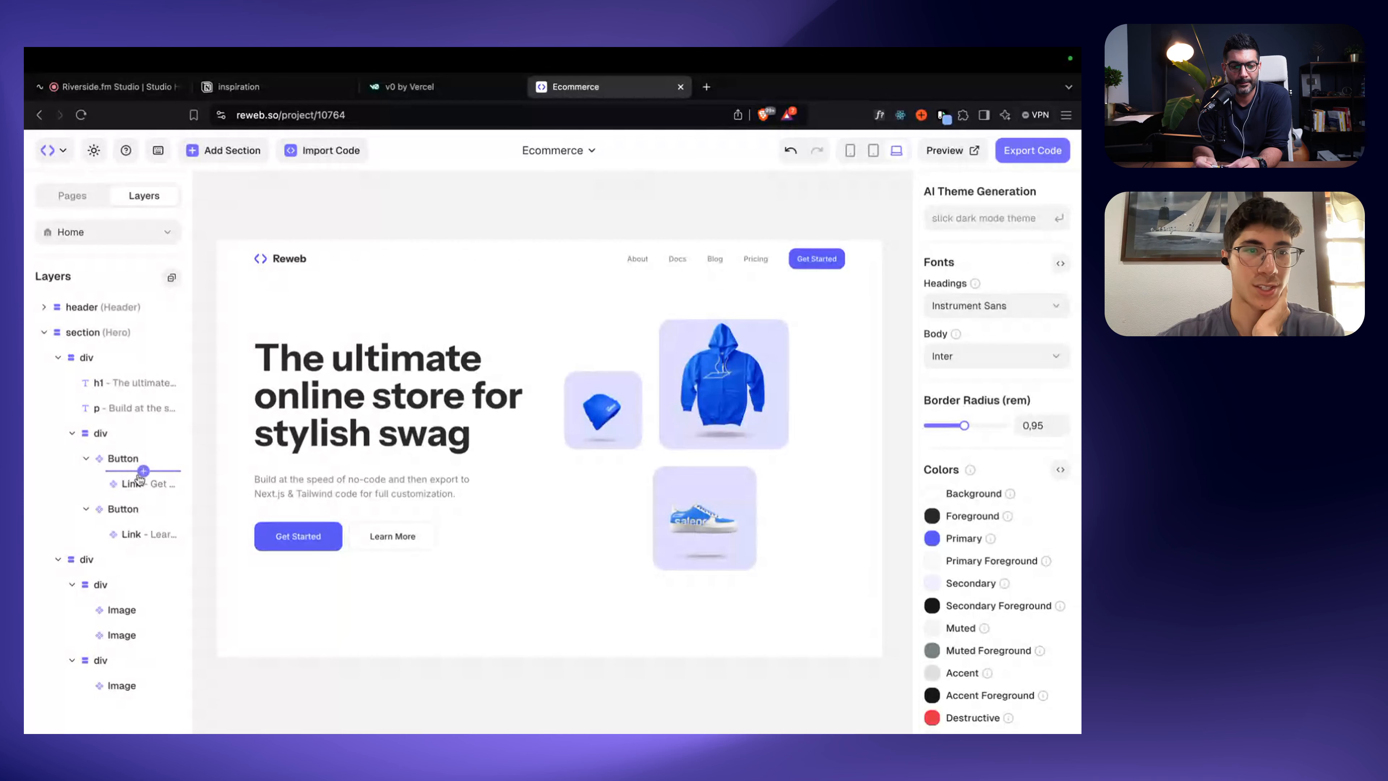
{"action": "left_click", "coordinate": [144, 470]}
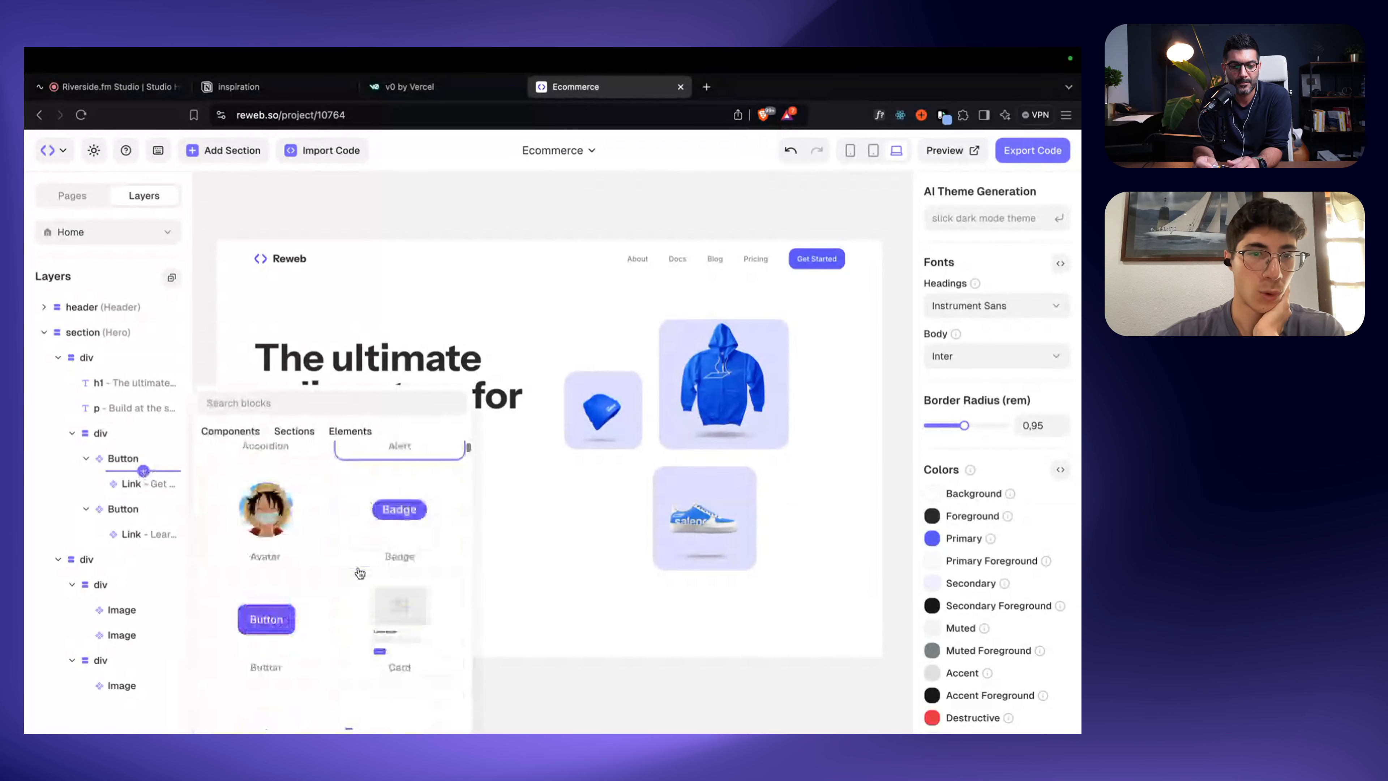
{"action": "scroll", "coordinate": [370, 567], "scroll_direction": "down", "scroll_amount": 2}
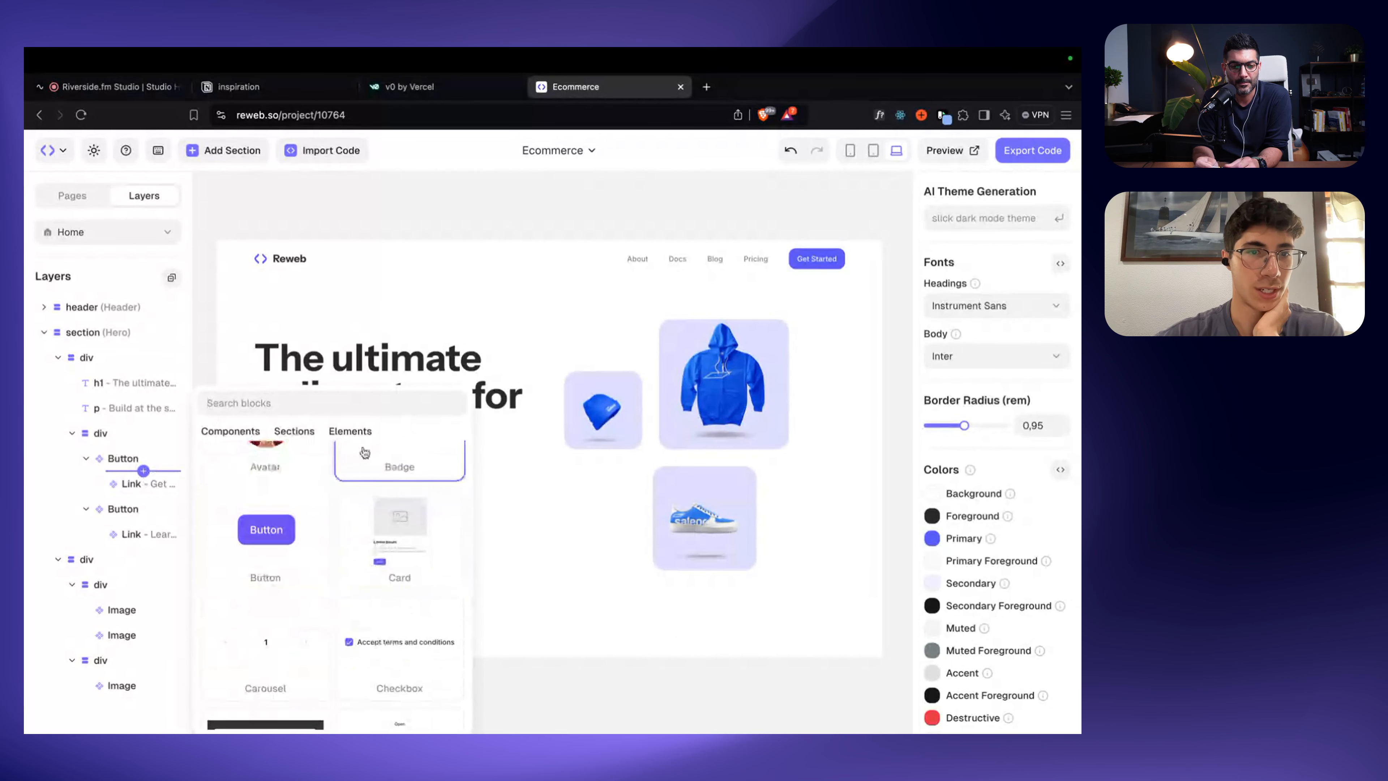
{"action": "left_click", "coordinate": [350, 432]}
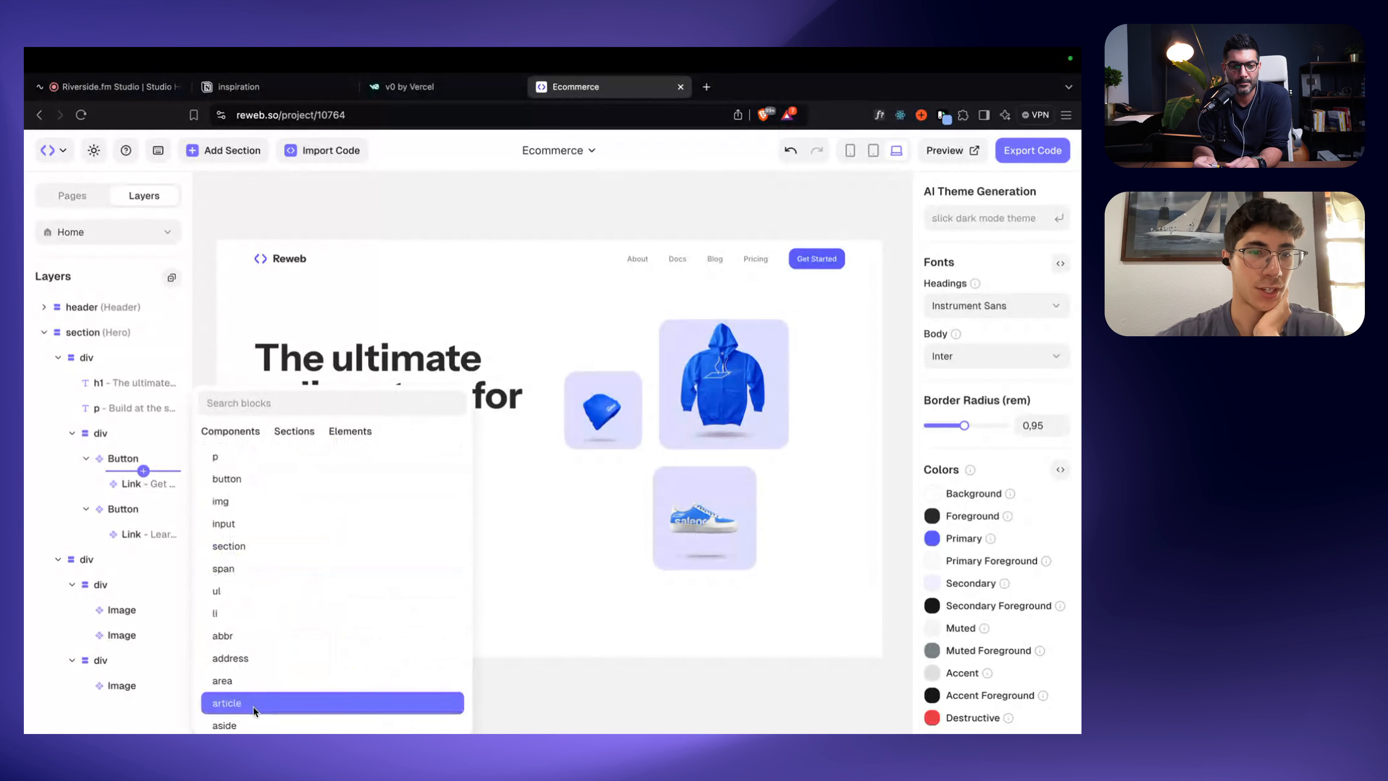
{"action": "scroll", "coordinate": [252, 705], "scroll_direction": "down", "scroll_amount": 2}
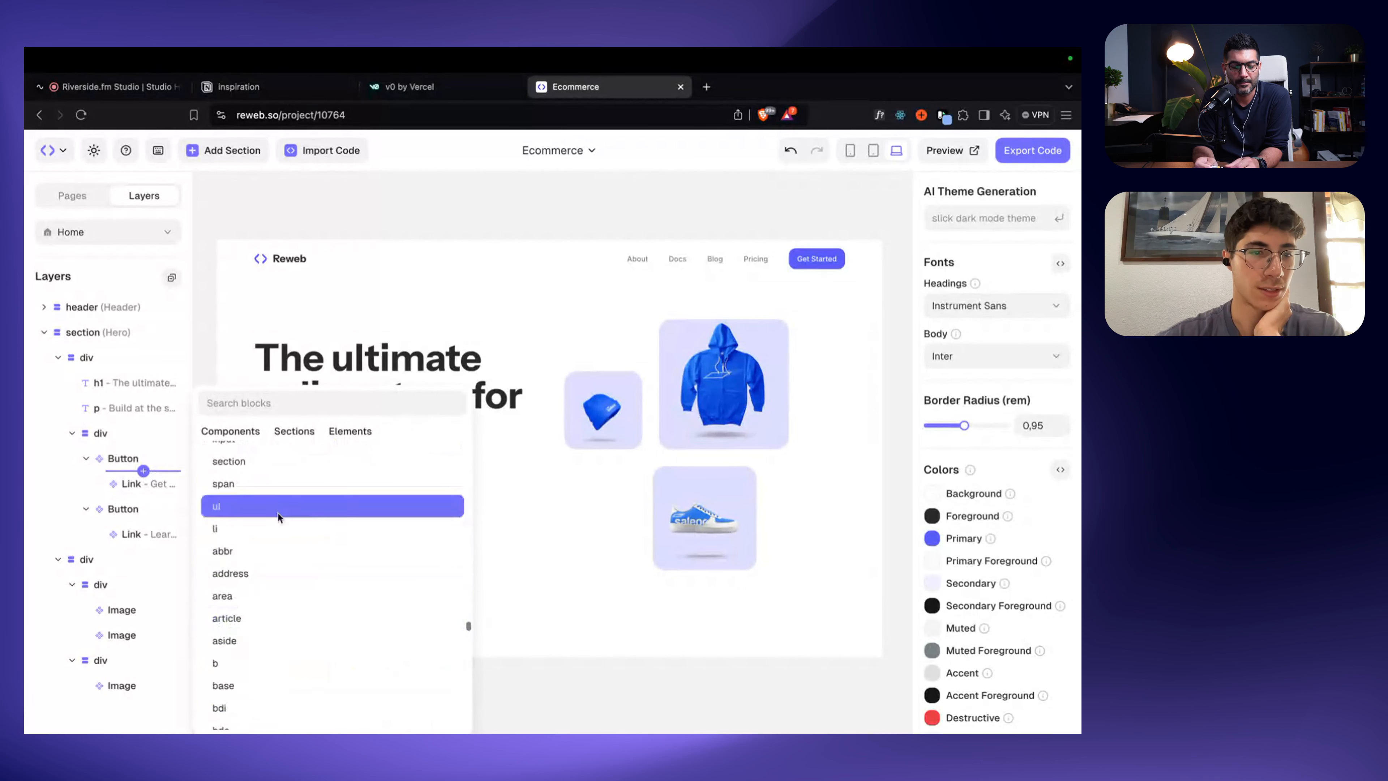
{"action": "left_click", "coordinate": [236, 433]}
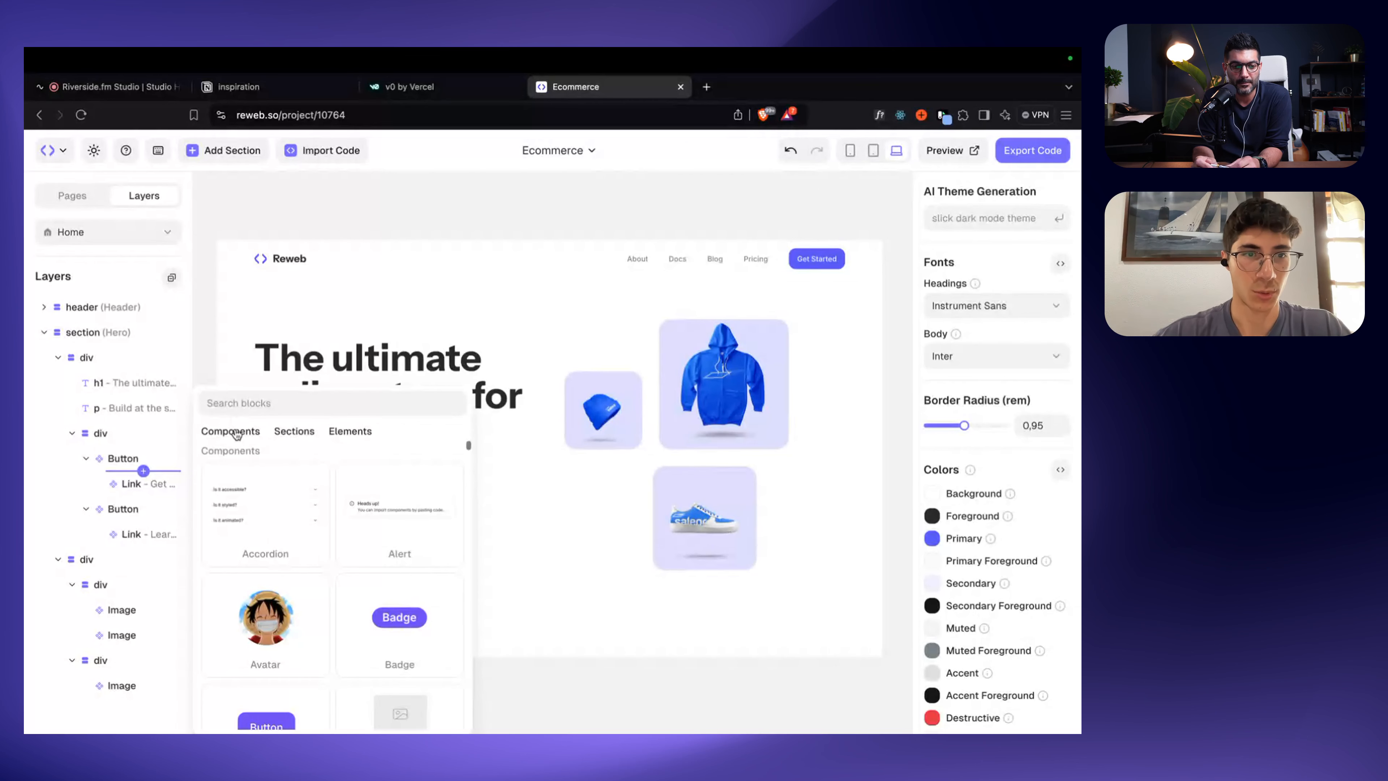
{"action": "type", "text": "Ico"}
{"action": "left_click", "coordinate": [259, 481]}
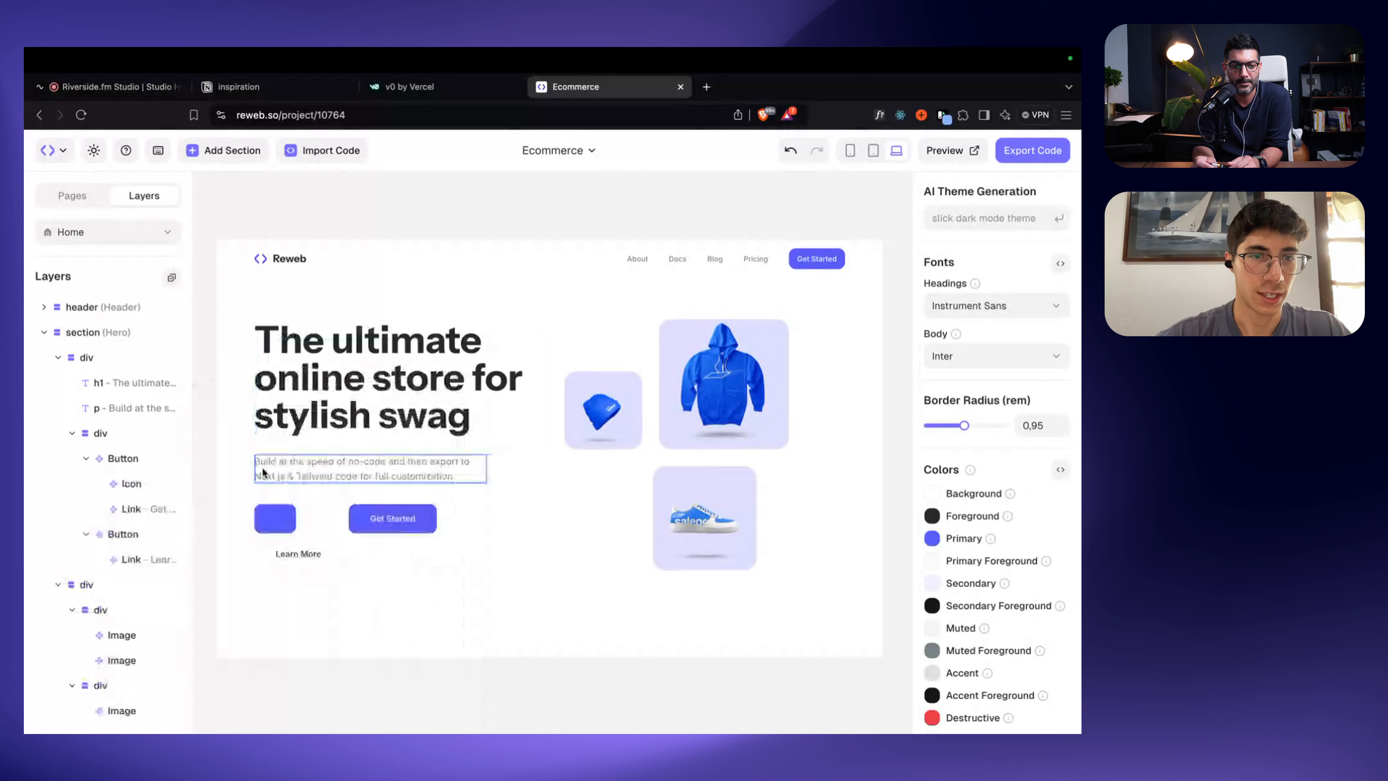
Step: Try the outline variant on the hero's Get Started button and return it to default
{"action": "left_click", "coordinate": [124, 459]}
{"action": "left_click", "coordinate": [1029, 514]}
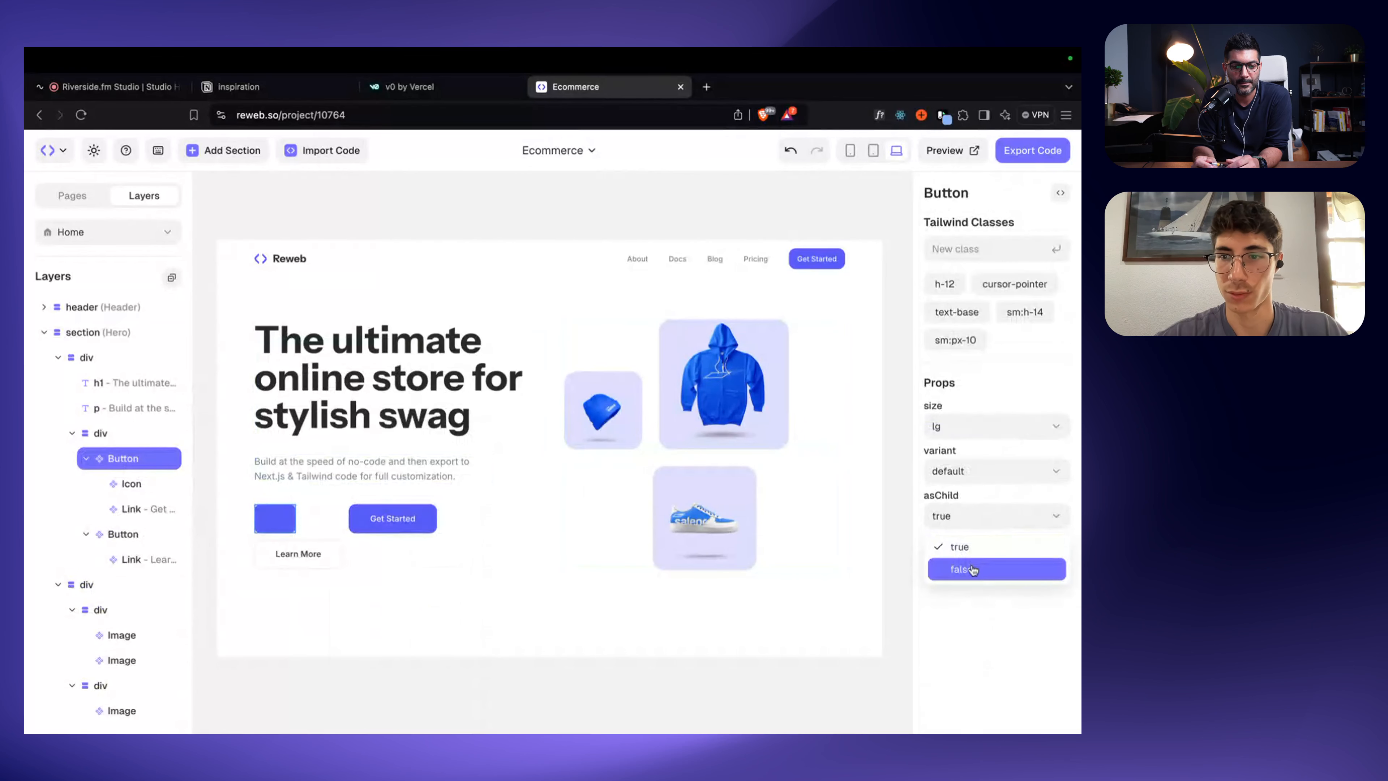
{"action": "left_click", "coordinate": [917, 379]}
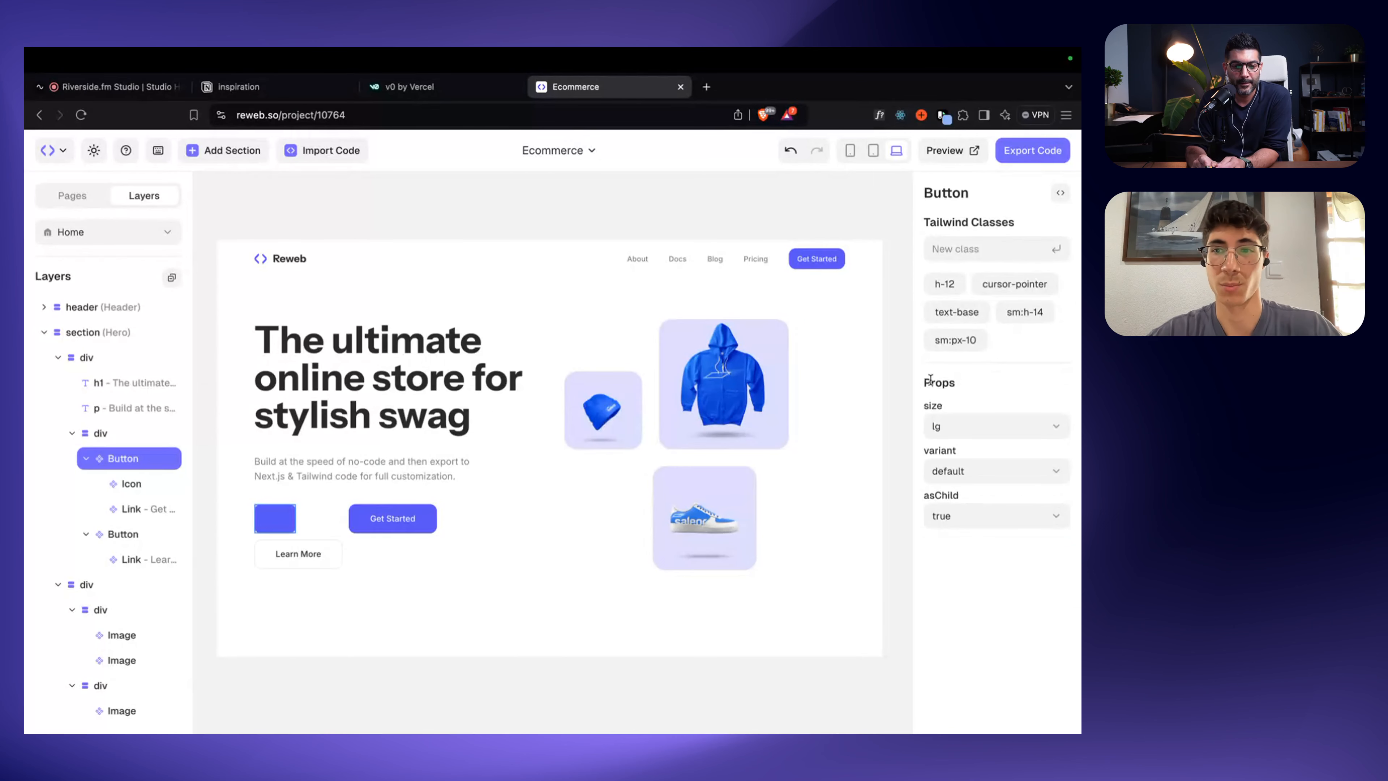
{"action": "left_click", "coordinate": [973, 472]}
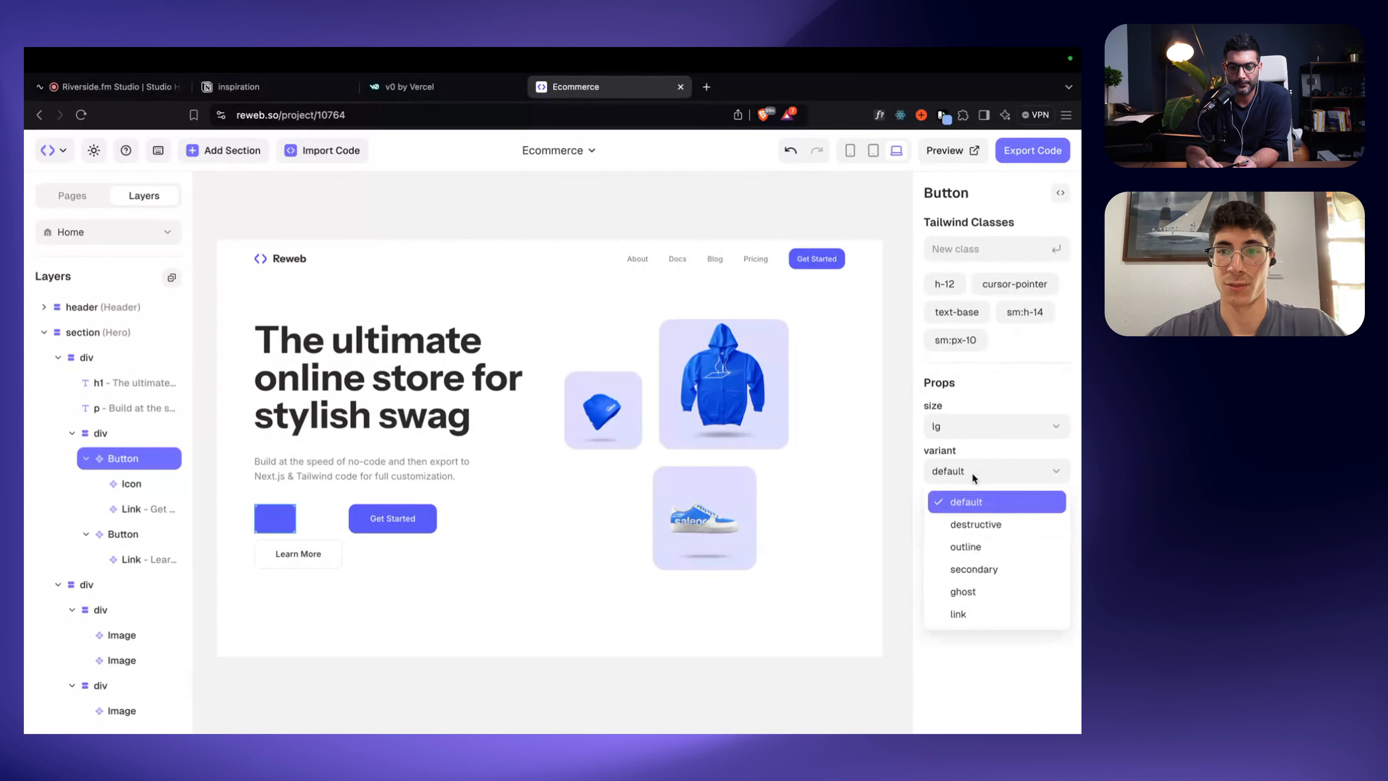
{"action": "left_click", "coordinate": [970, 549]}
{"action": "left_click", "coordinate": [967, 471]}
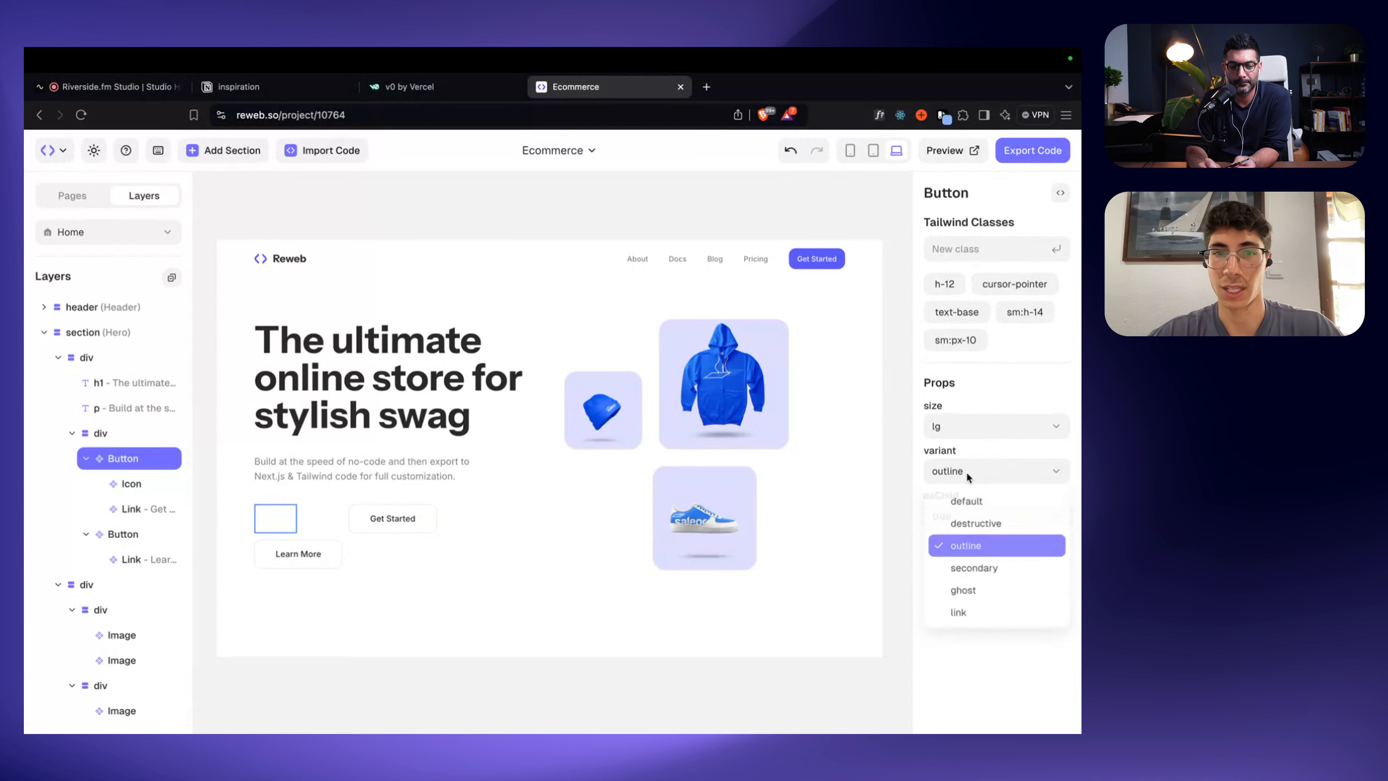
{"action": "left_click", "coordinate": [965, 500]}
Step: Set the asChild prop of the hero's Get Started button to false
{"action": "left_click", "coordinate": [959, 517]}
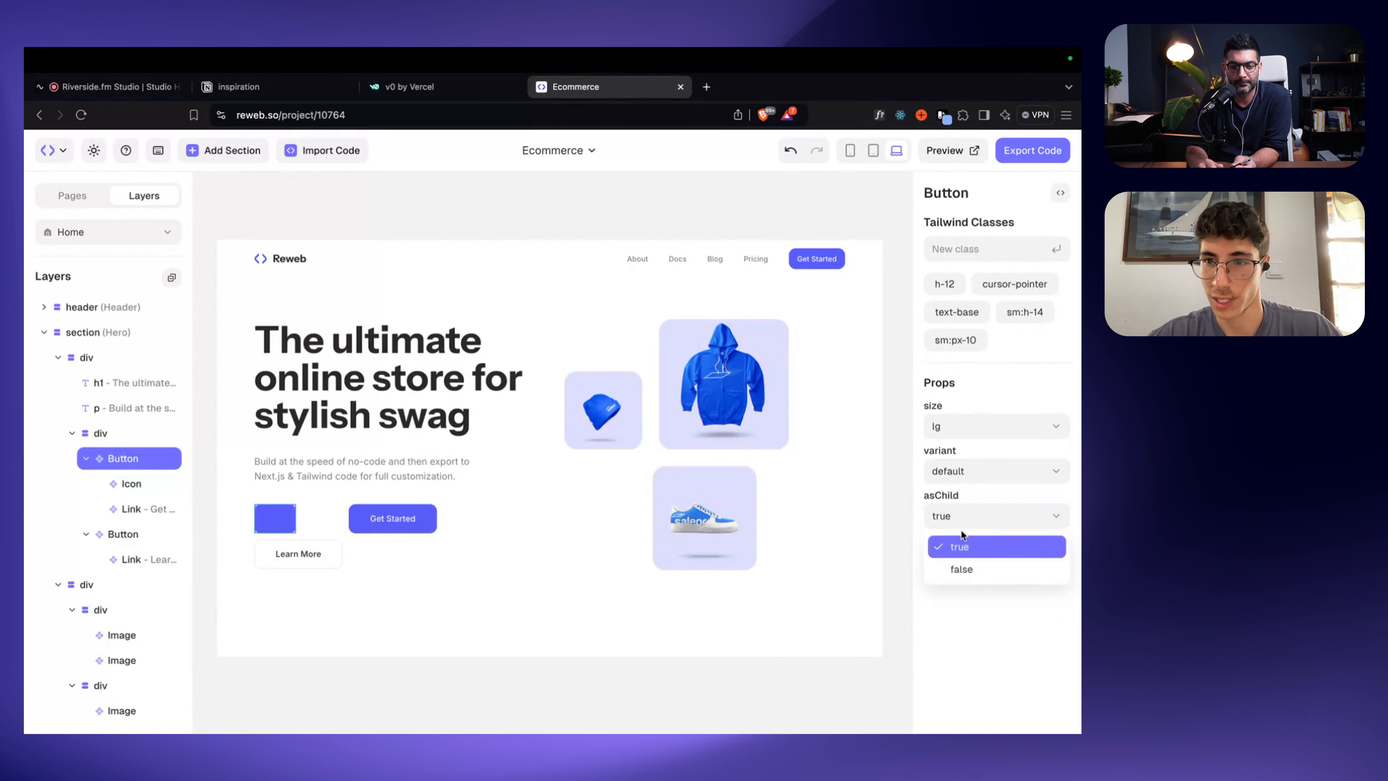
{"action": "left_click", "coordinate": [962, 570]}
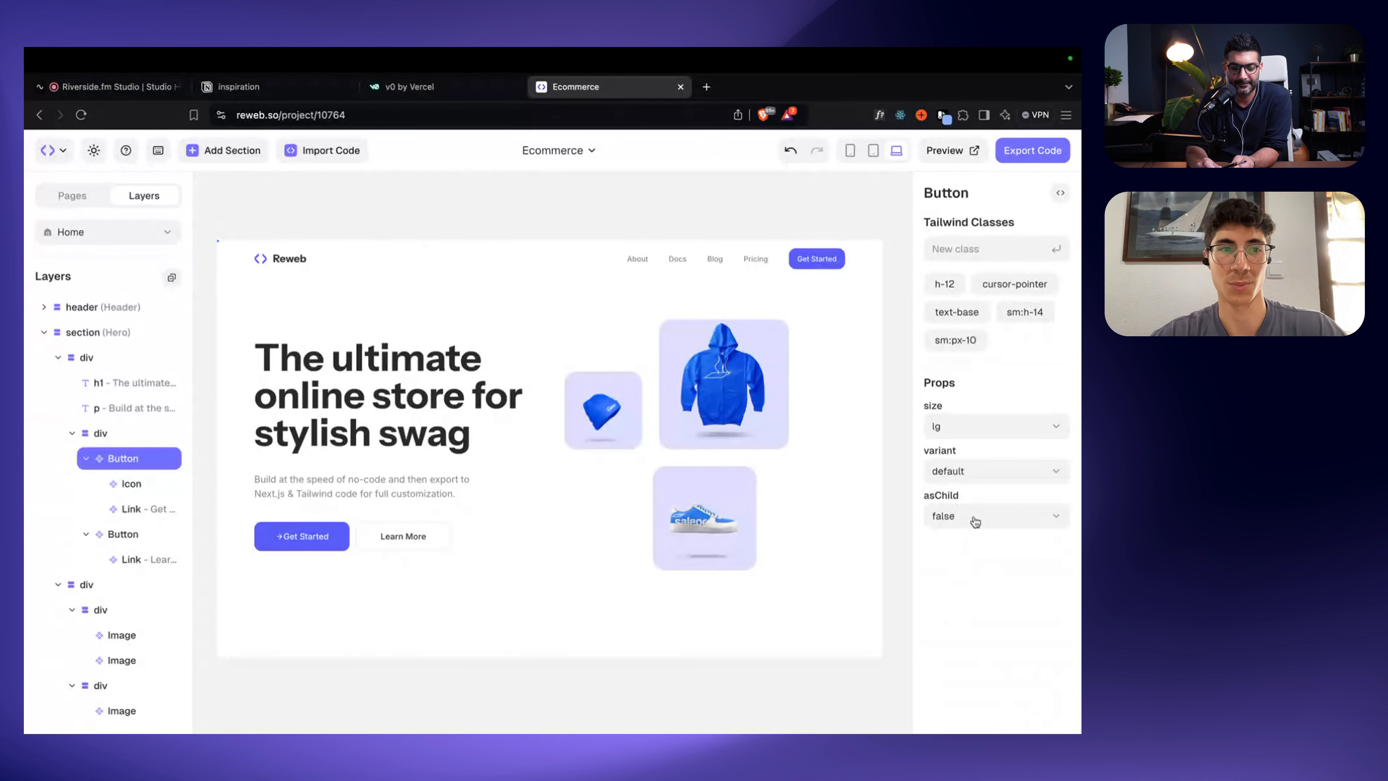
{"action": "left_click", "coordinate": [975, 465]}
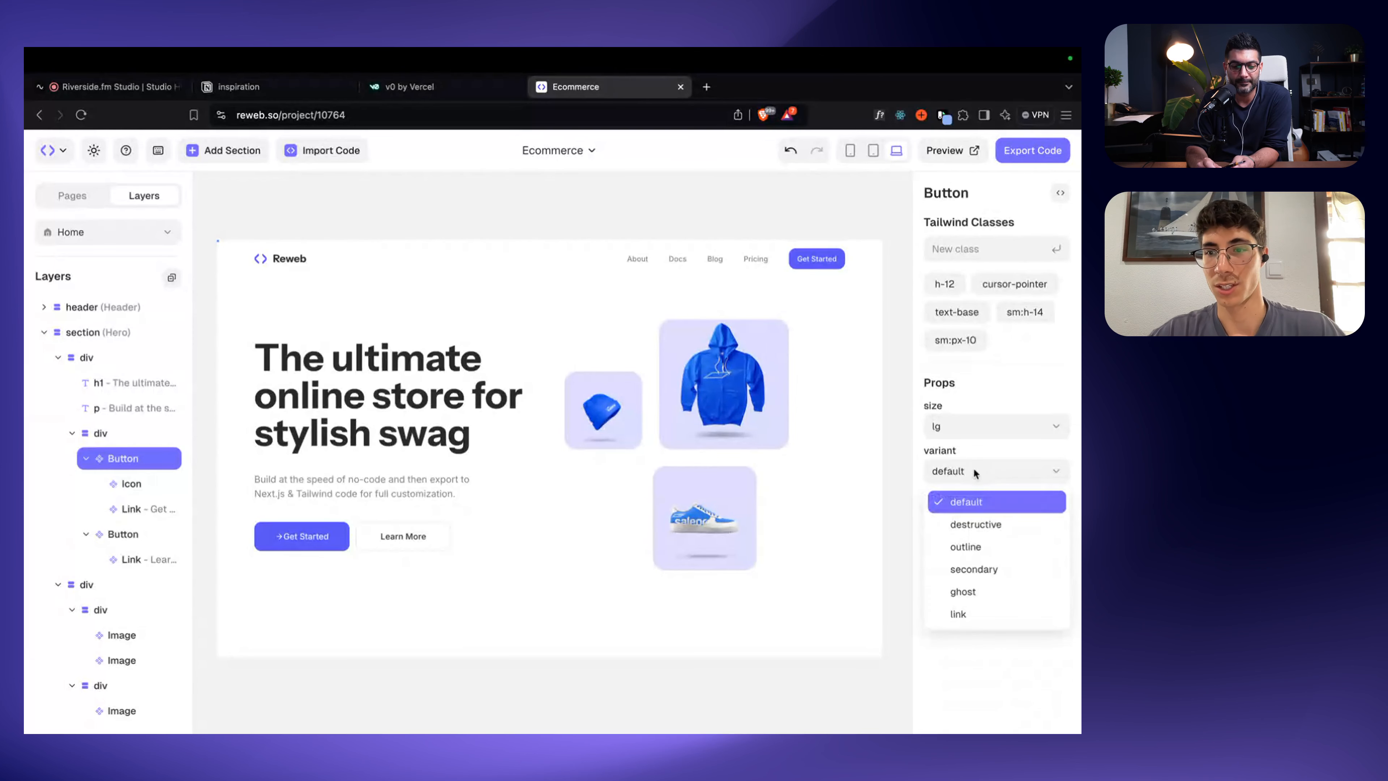
Step: Move the icon after the link in the hero's Get Started button and add the gap-2 class to the button
{"action": "left_click", "coordinate": [127, 490]}
{"action": "left_click_drag", "start_coordinate": [127, 489], "coordinate": [155, 512]}
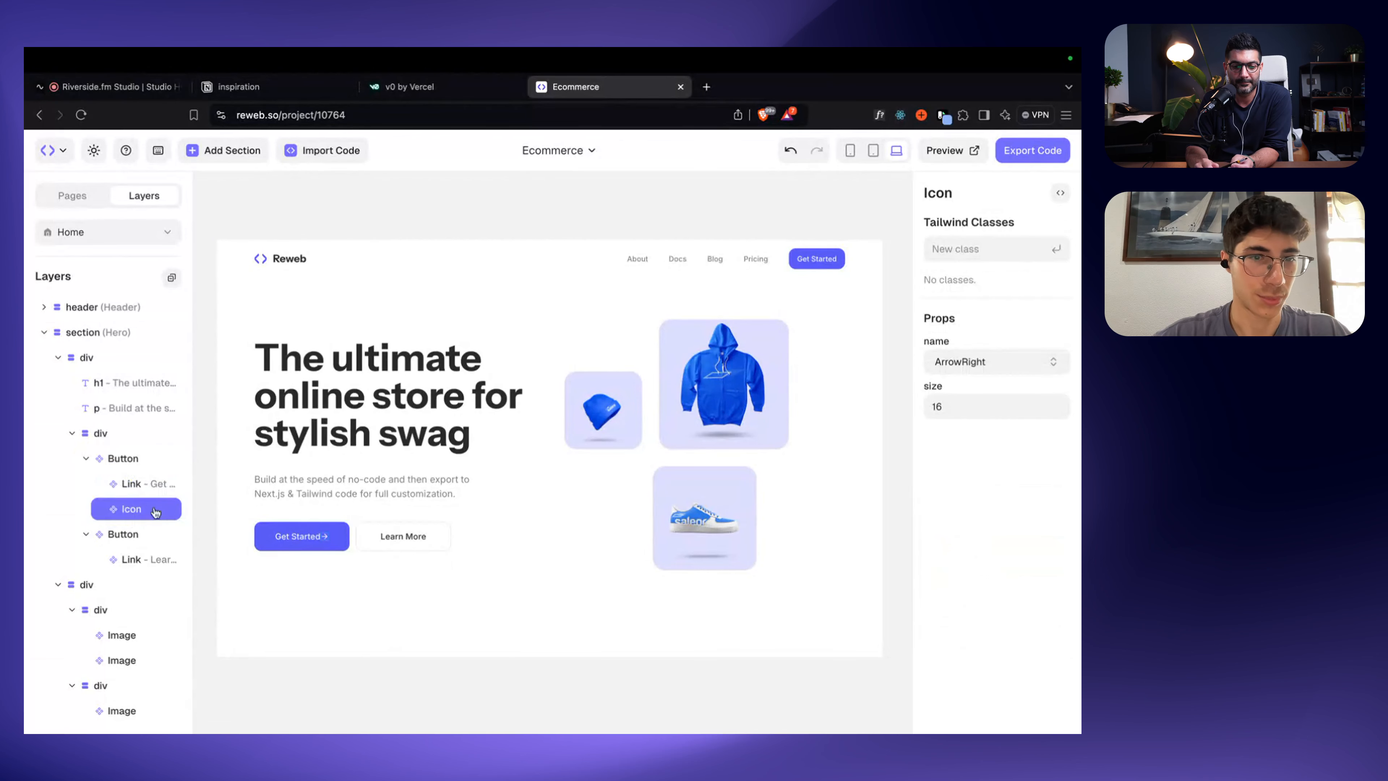
{"action": "left_click", "coordinate": [101, 458]}
{"action": "left_click", "coordinate": [984, 248]}
{"action": "type", "text": "ga"}
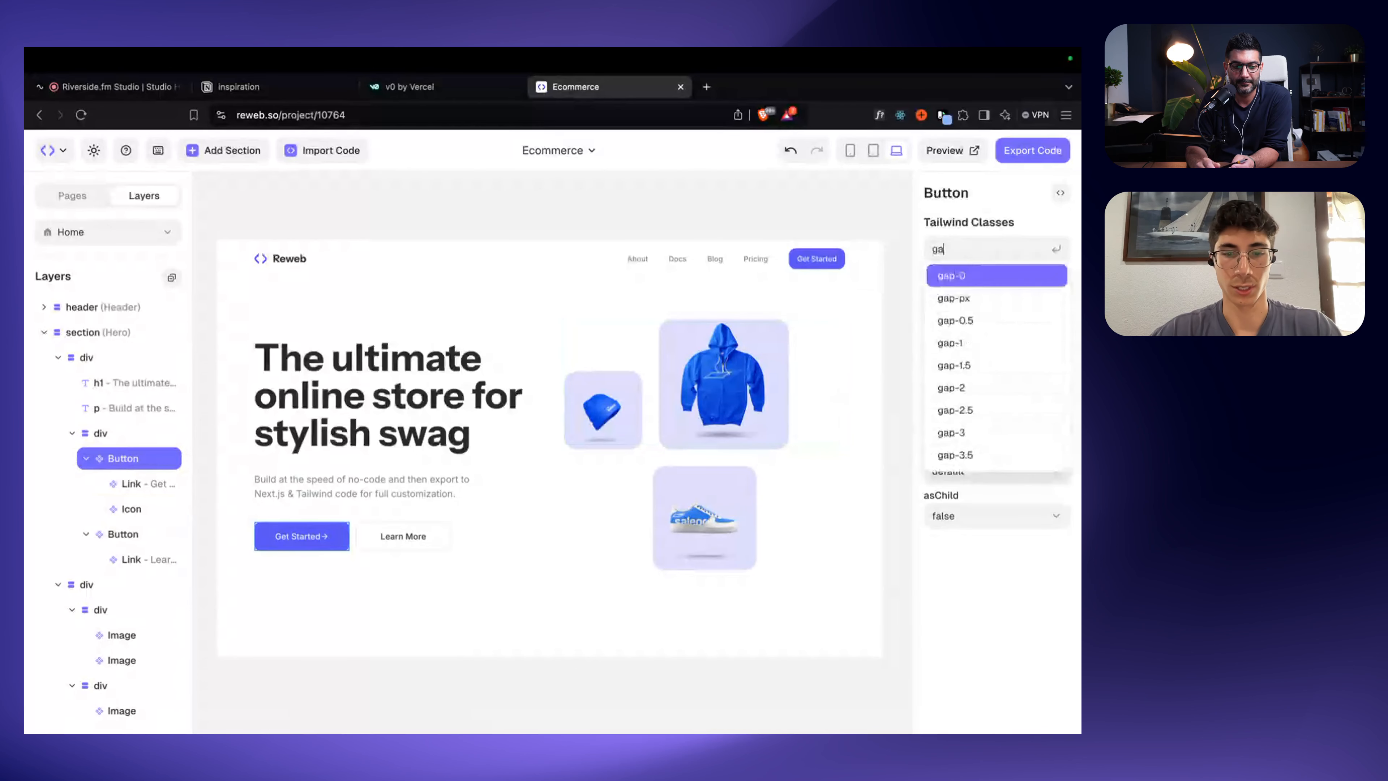
{"action": "type", "text": "p-2"}
{"action": "key", "text": "Return"}
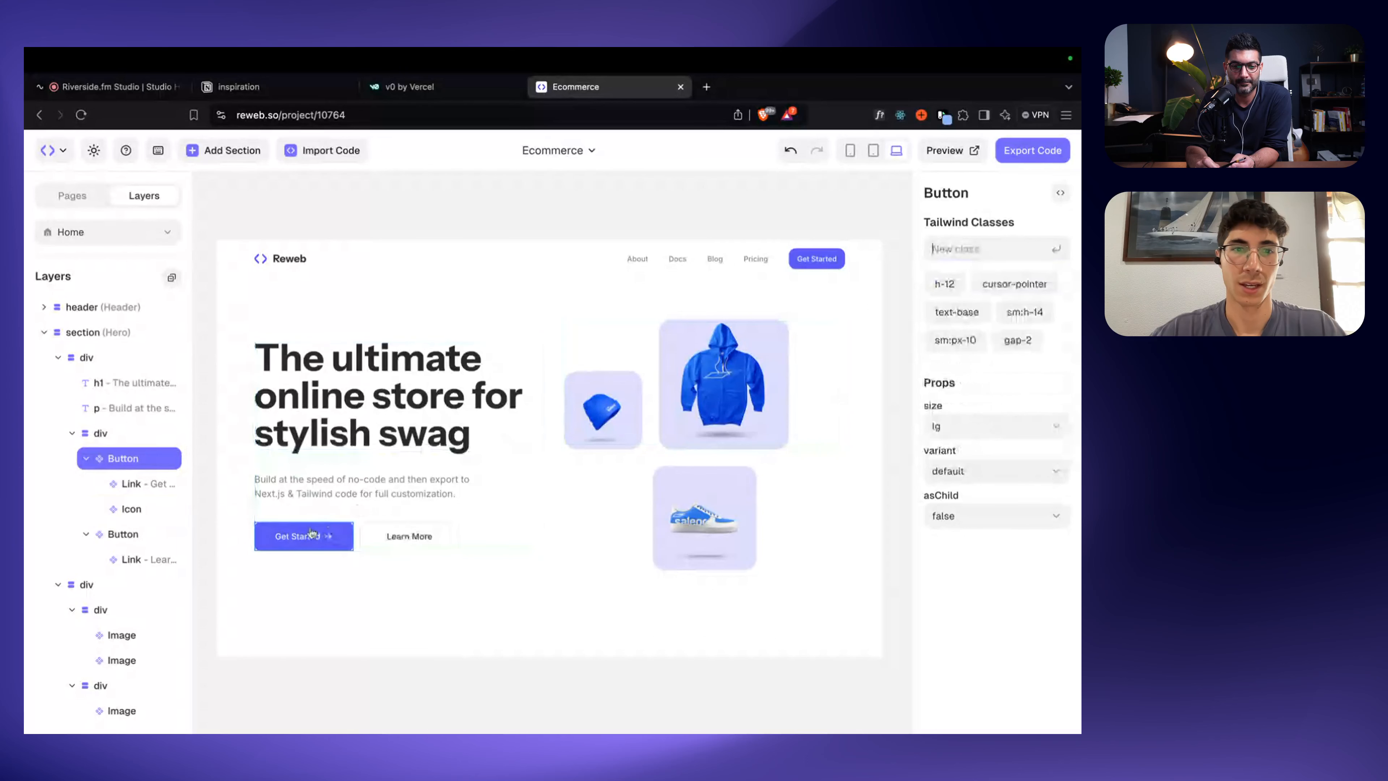
Step: Change the link text of the hero's primary button to "Shop Now"
{"action": "left_click", "coordinate": [140, 484]}
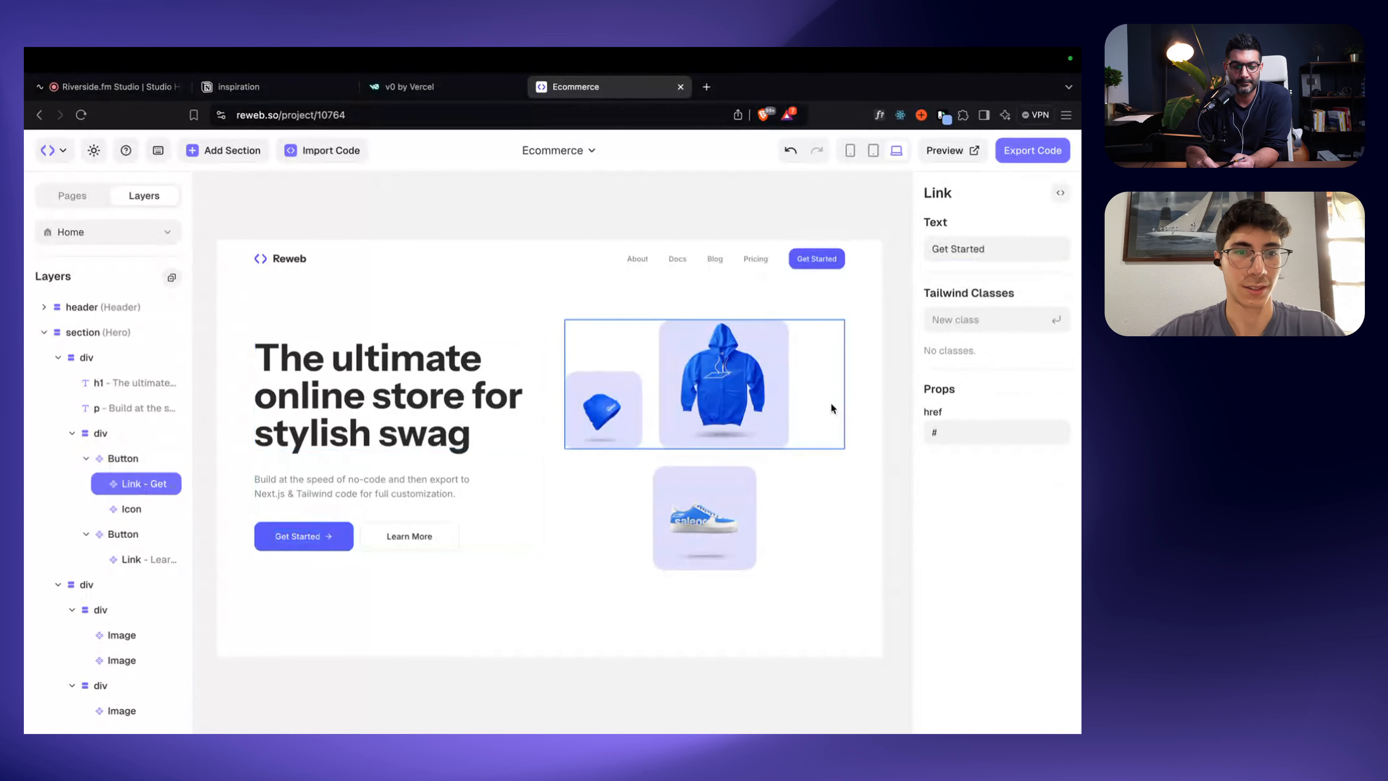
{"action": "left_click", "coordinate": [996, 254]}
{"action": "key", "text": "super+a"}
{"action": "key", "text": "BackSpace"}
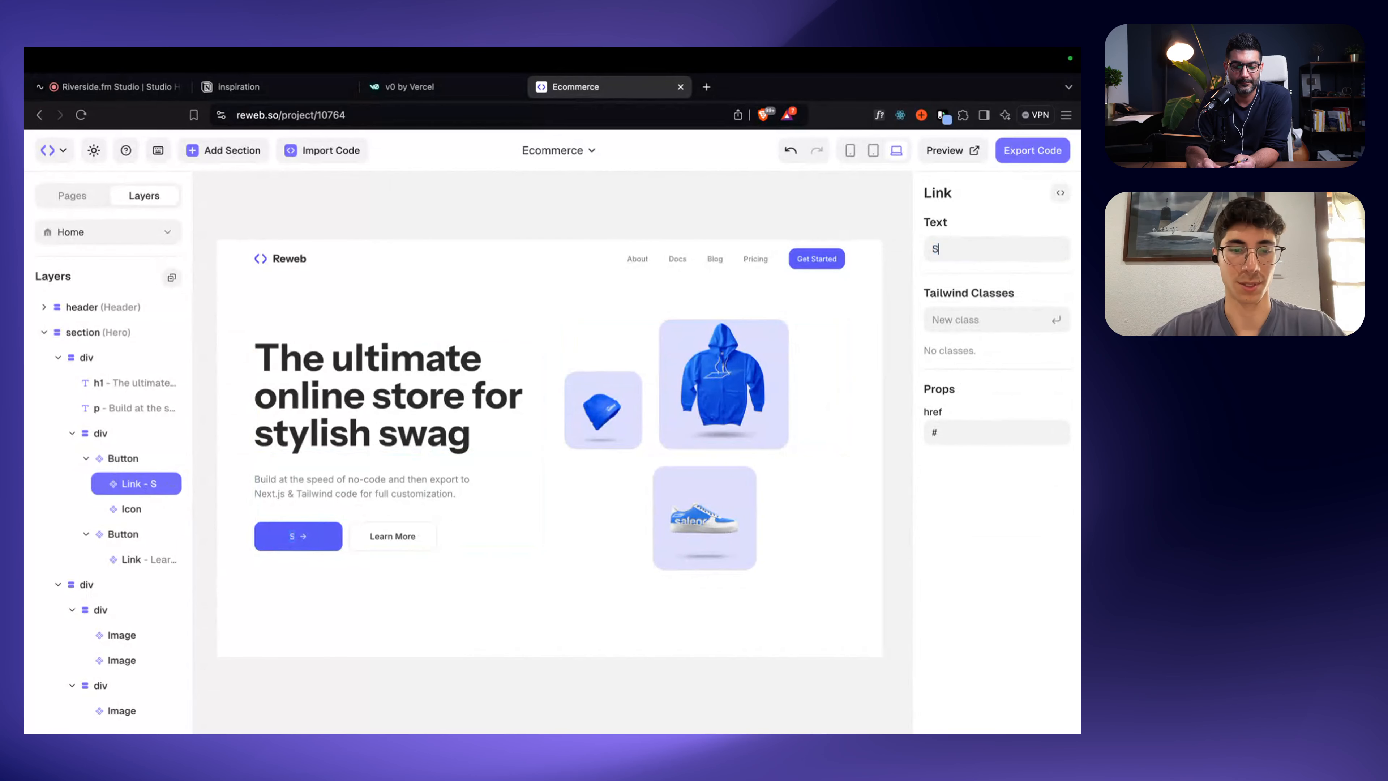
{"action": "type", "text": "ShopwNow"}
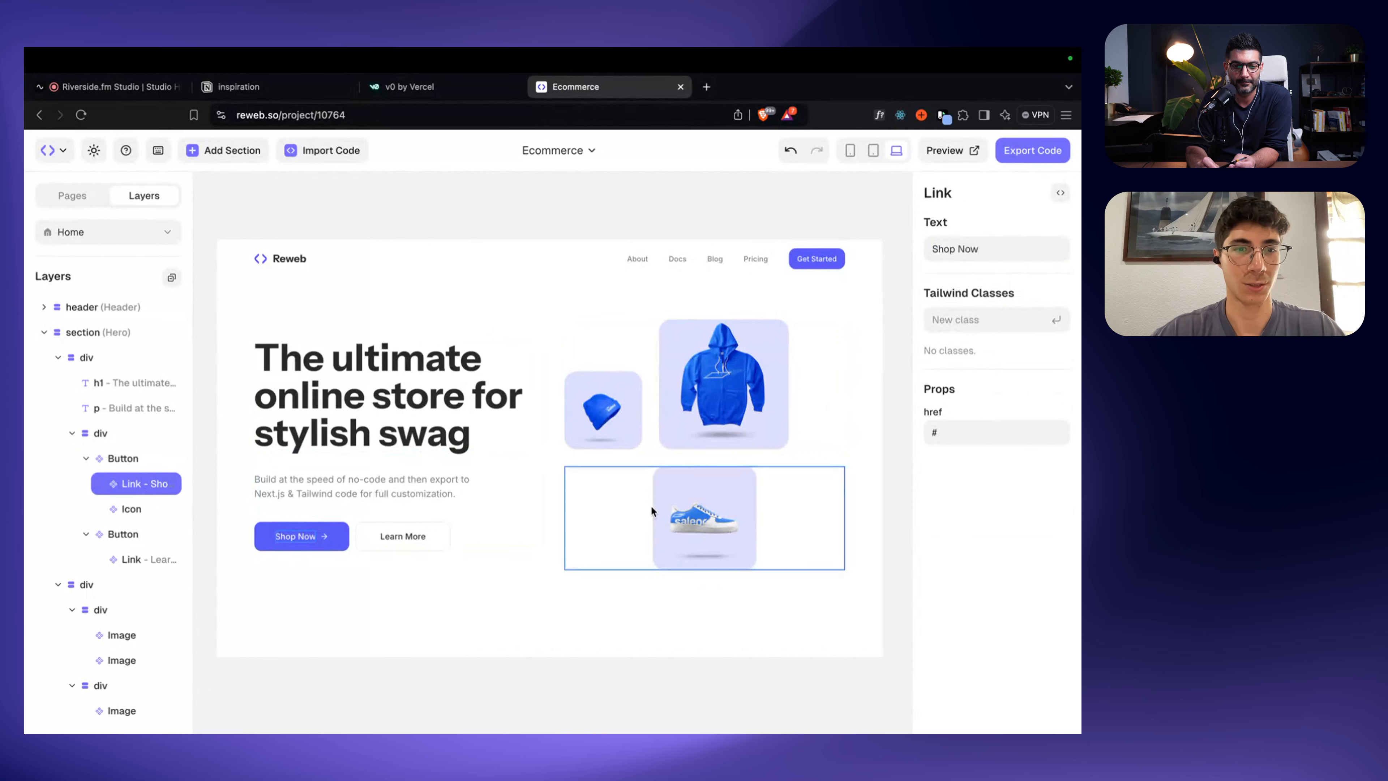
{"action": "left_click", "coordinate": [525, 691]}
Step: Insert a Social Proof component above the h1 heading in the hero section
{"action": "scroll", "coordinate": [525, 687], "scroll_direction": "down", "scroll_amount": 1}
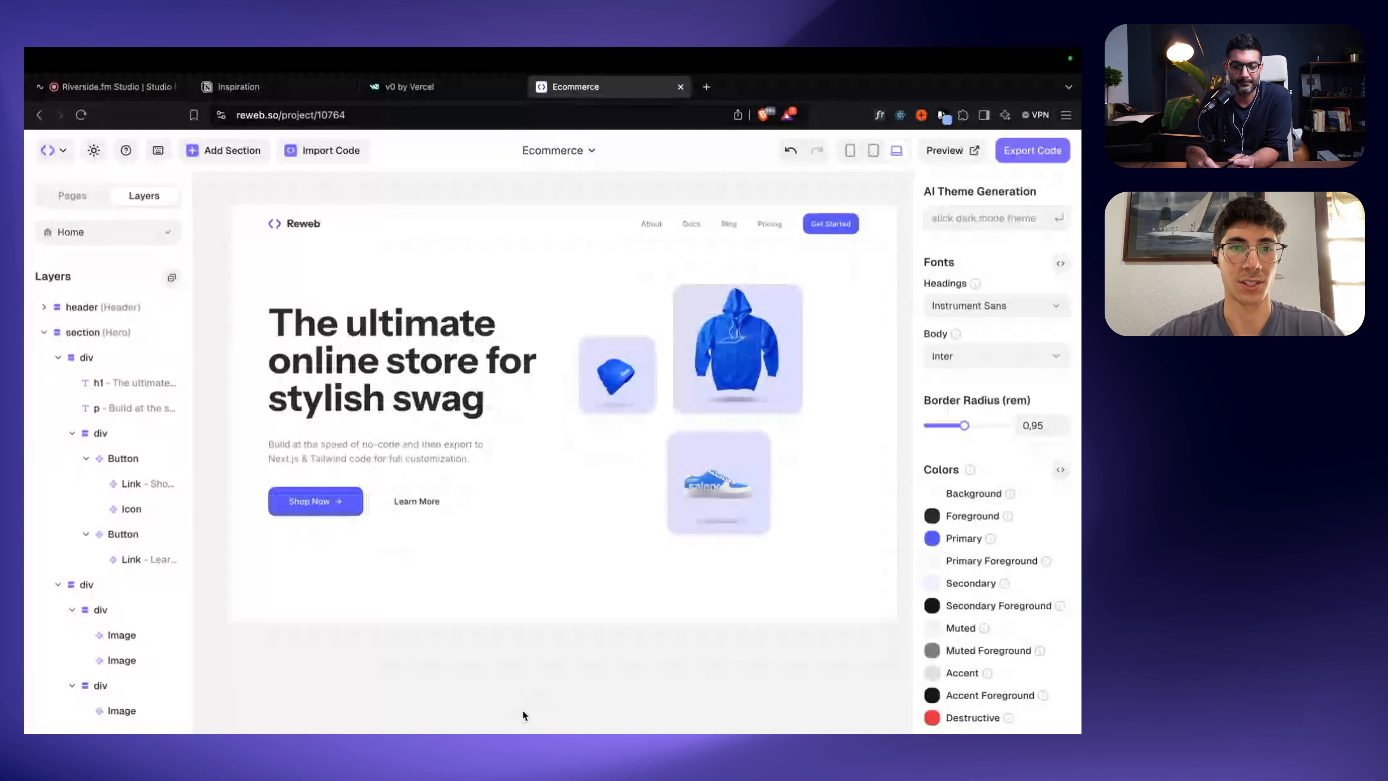
{"action": "scroll", "coordinate": [523, 713], "scroll_direction": "down", "scroll_amount": 2}
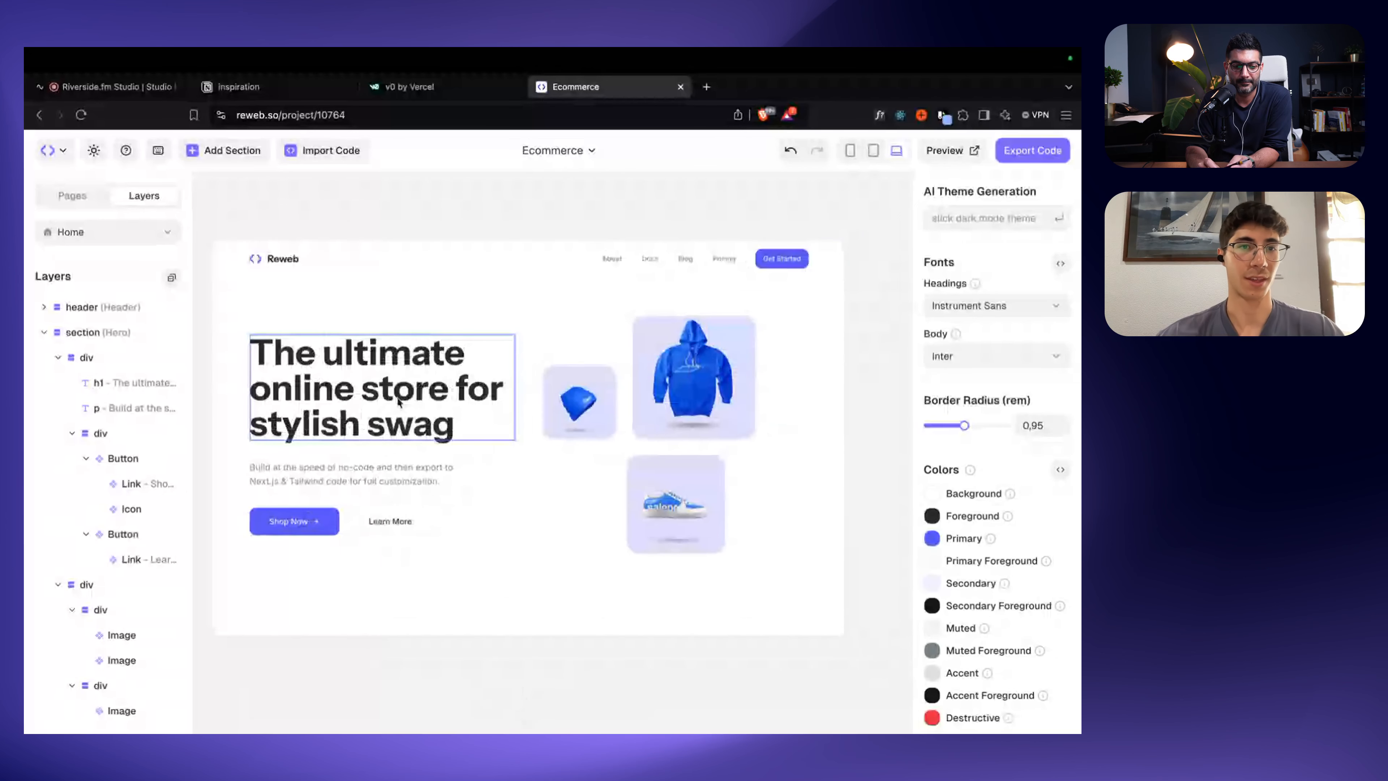
{"action": "left_click", "coordinate": [267, 348]}
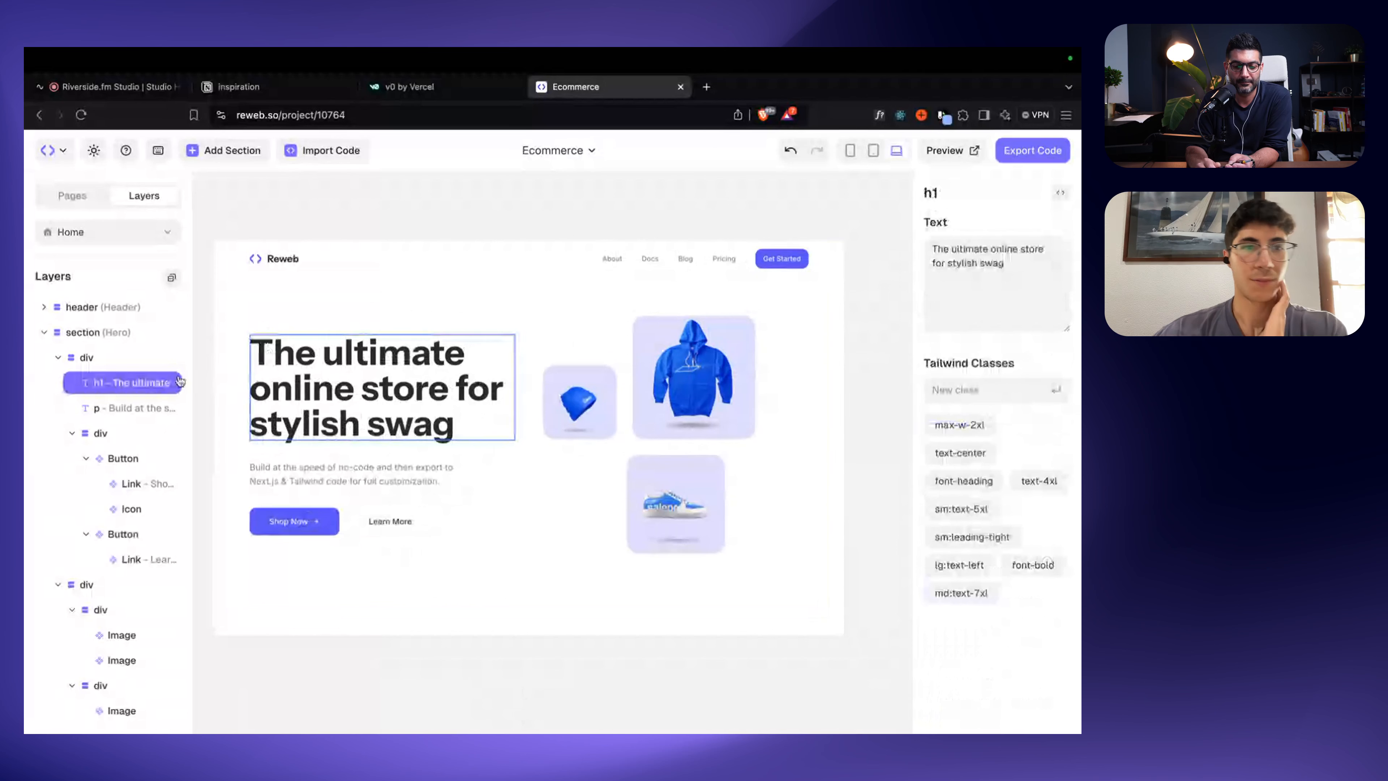
{"action": "left_click", "coordinate": [130, 370]}
{"action": "type", "text": "soci"}
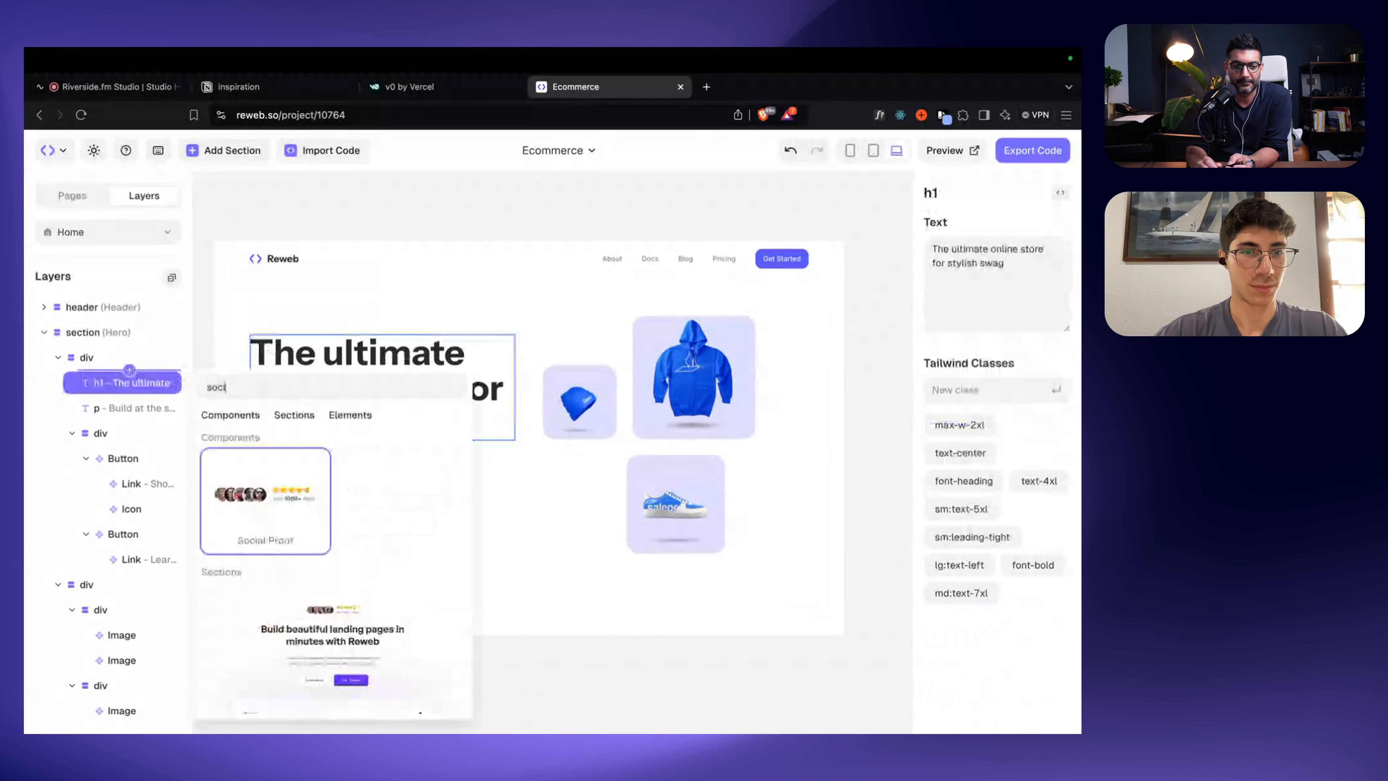
{"action": "key", "text": "Return"}
{"action": "left_click", "coordinate": [399, 199]}
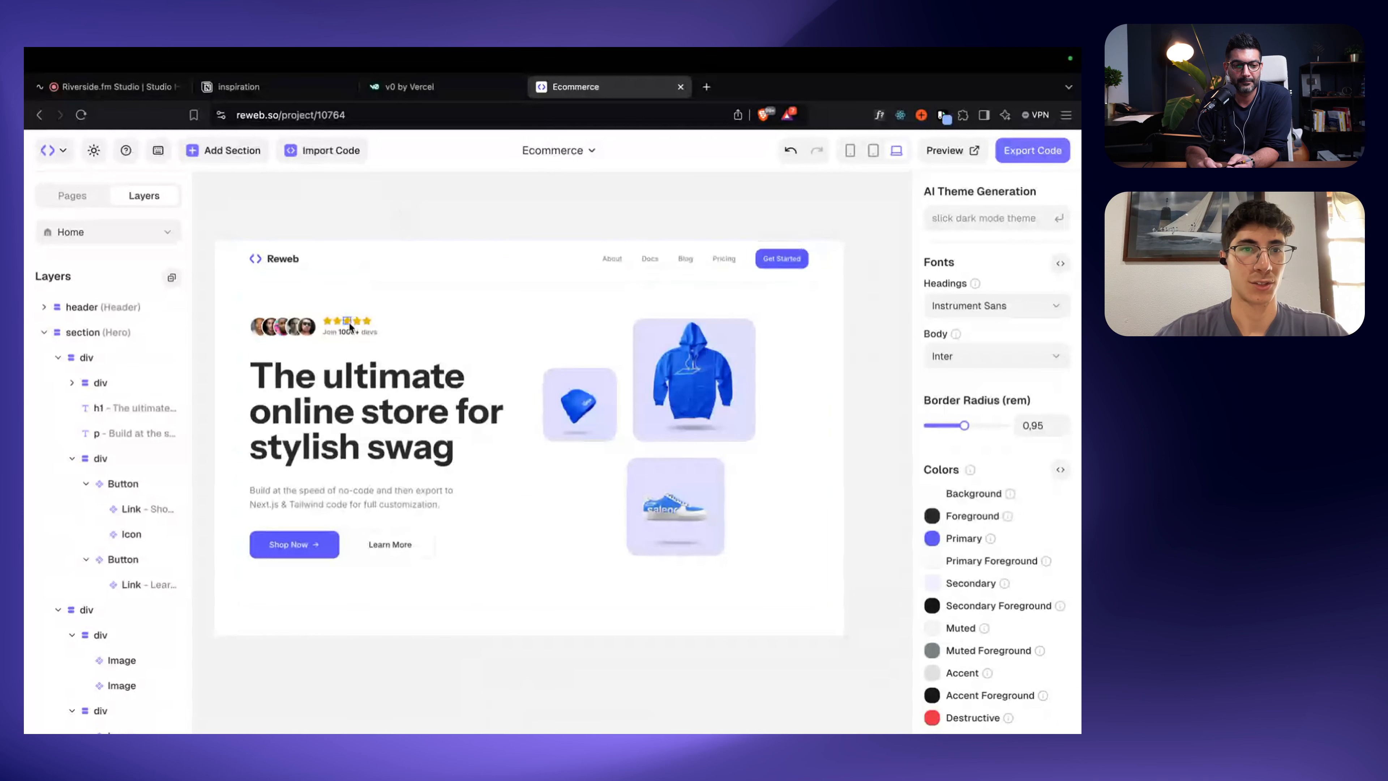
Step: Change the social proof's opening text from "Join" to "Loved by"
{"action": "left_click", "coordinate": [329, 329]}
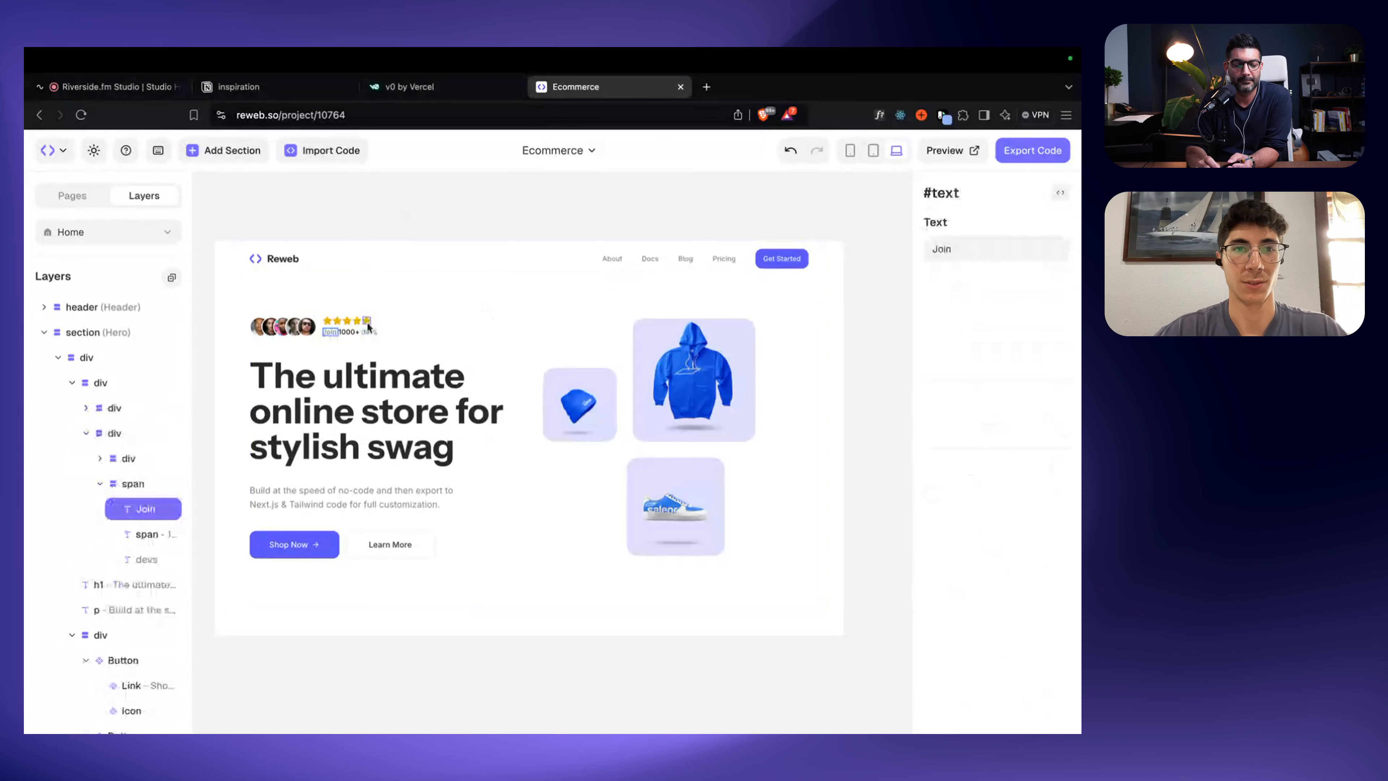
{"action": "key", "text": "BackSpace"}
{"action": "key", "text": "BackSpace"}
{"action": "key", "text": "BackSpace"}
{"action": "key", "text": "BackSpace"}
{"action": "type", "text": "Loved by"}
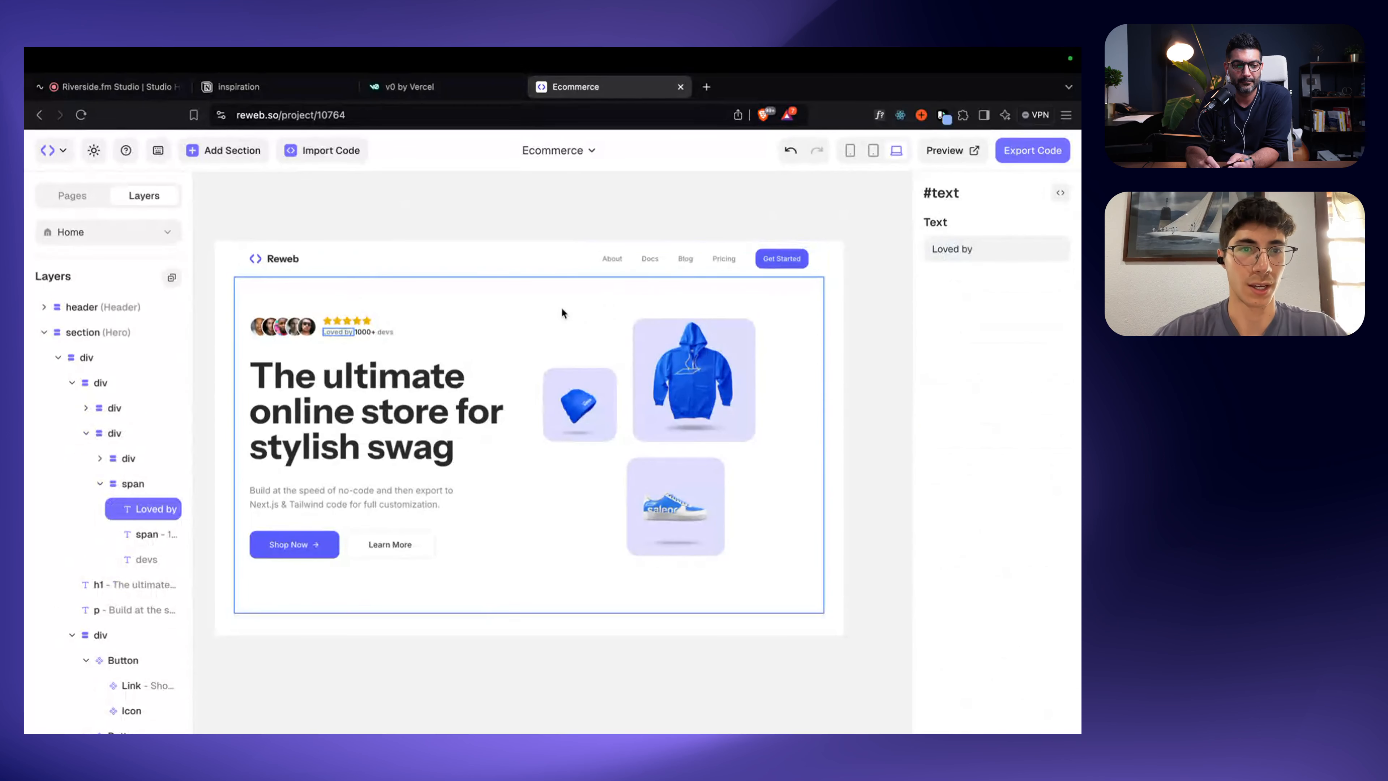
Step: Replace the word "devs" in the hero's social proof line with "customers"
{"action": "left_click", "coordinate": [382, 333]}
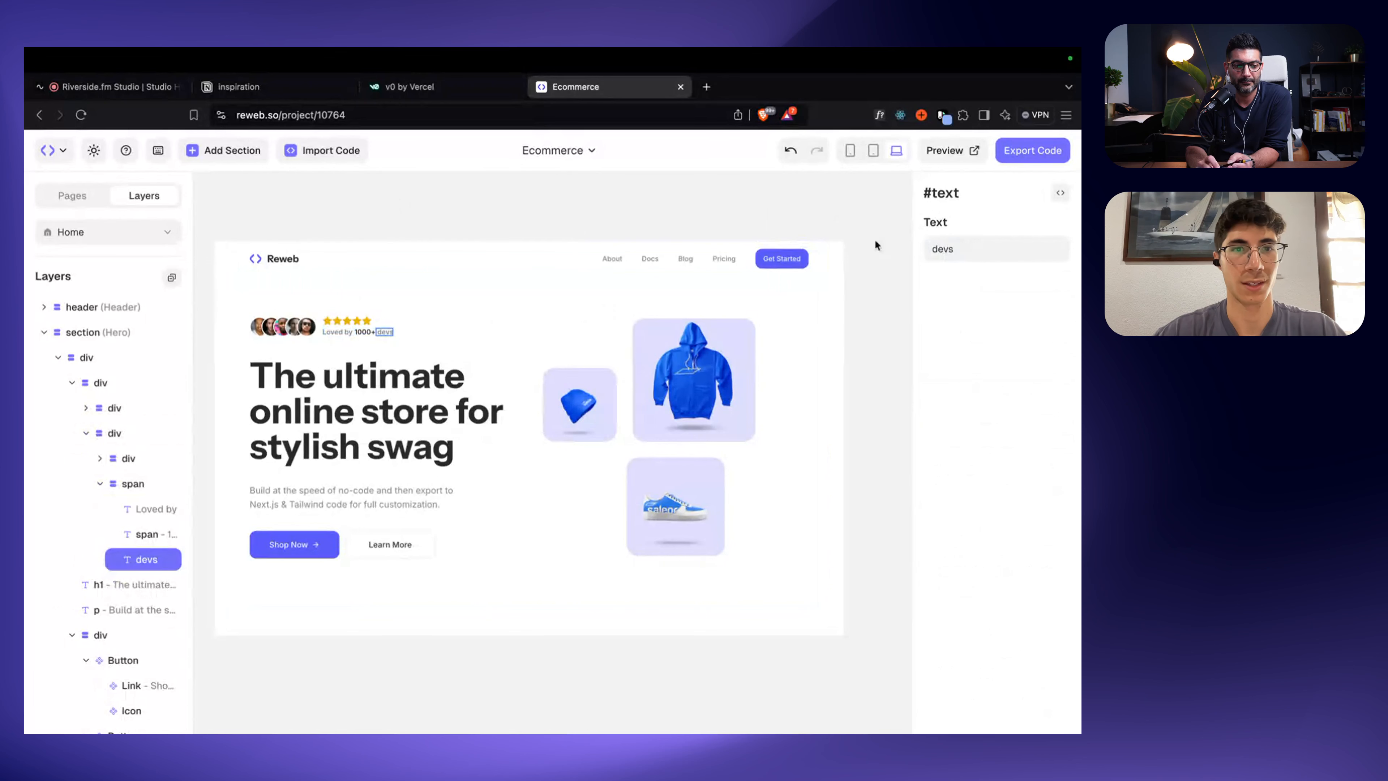
{"action": "double_click", "coordinate": [1005, 253]}
{"action": "type", "text": "customers"}
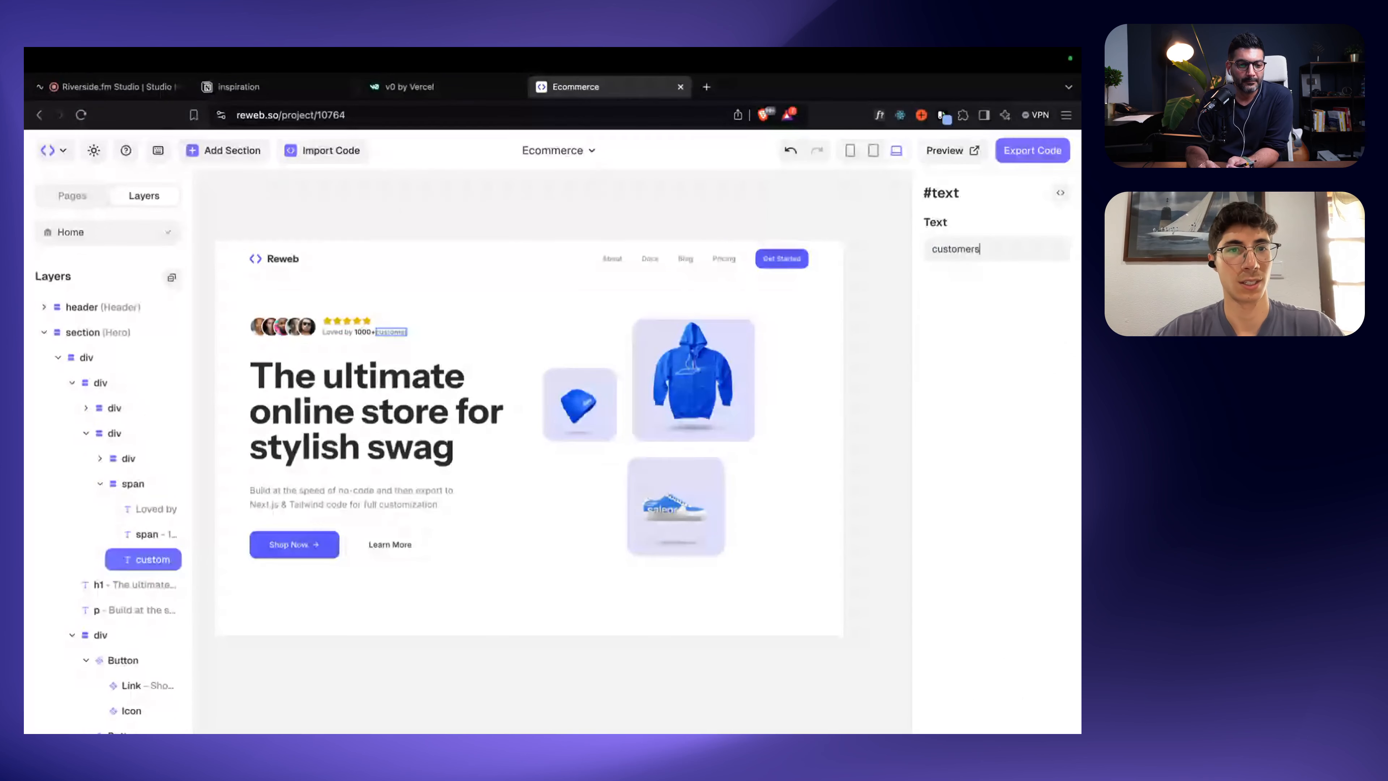
{"action": "key", "text": "Escape"}
Step: Collapse the whole layer tree to its top-level header and hero entries
{"action": "scroll", "coordinate": [587, 204], "scroll_direction": "down", "scroll_amount": 2}
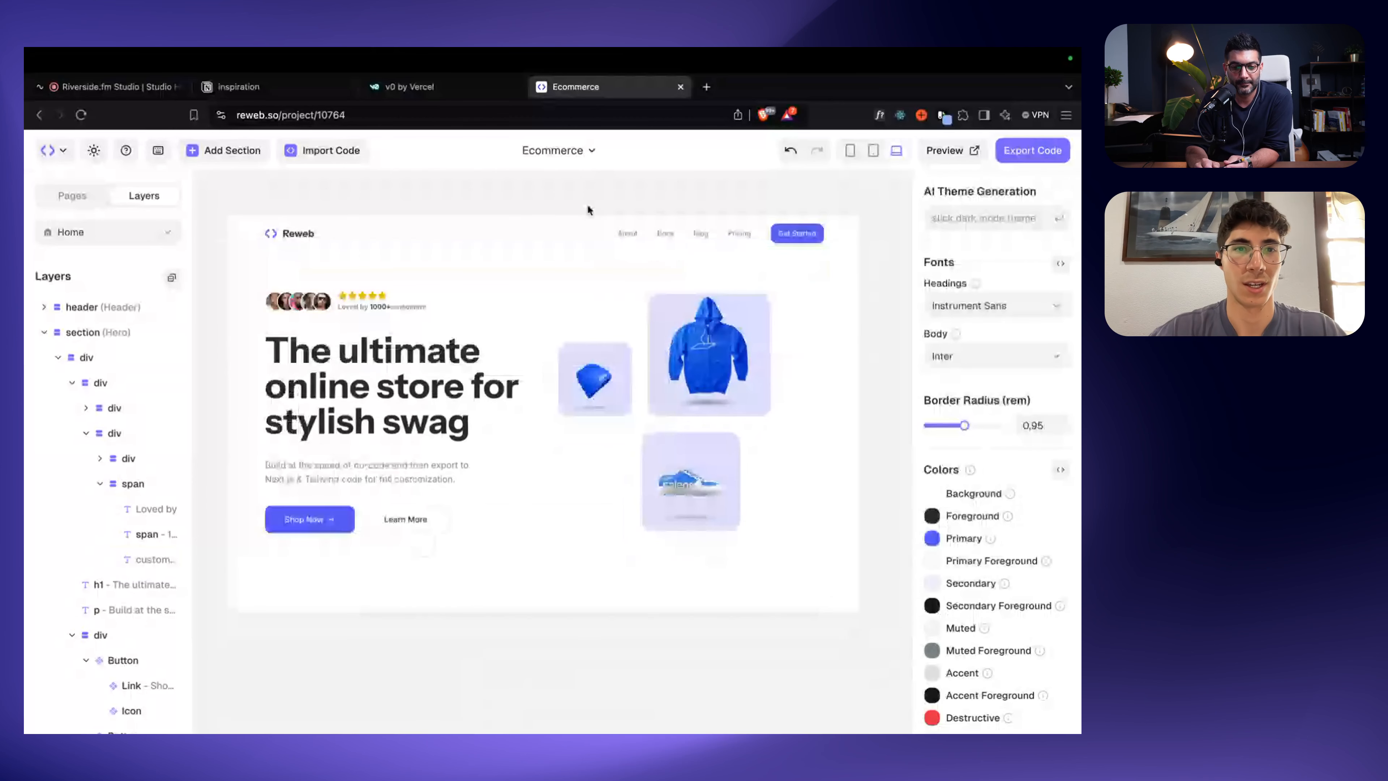
{"action": "scroll", "coordinate": [580, 208], "scroll_direction": "down", "scroll_amount": 3}
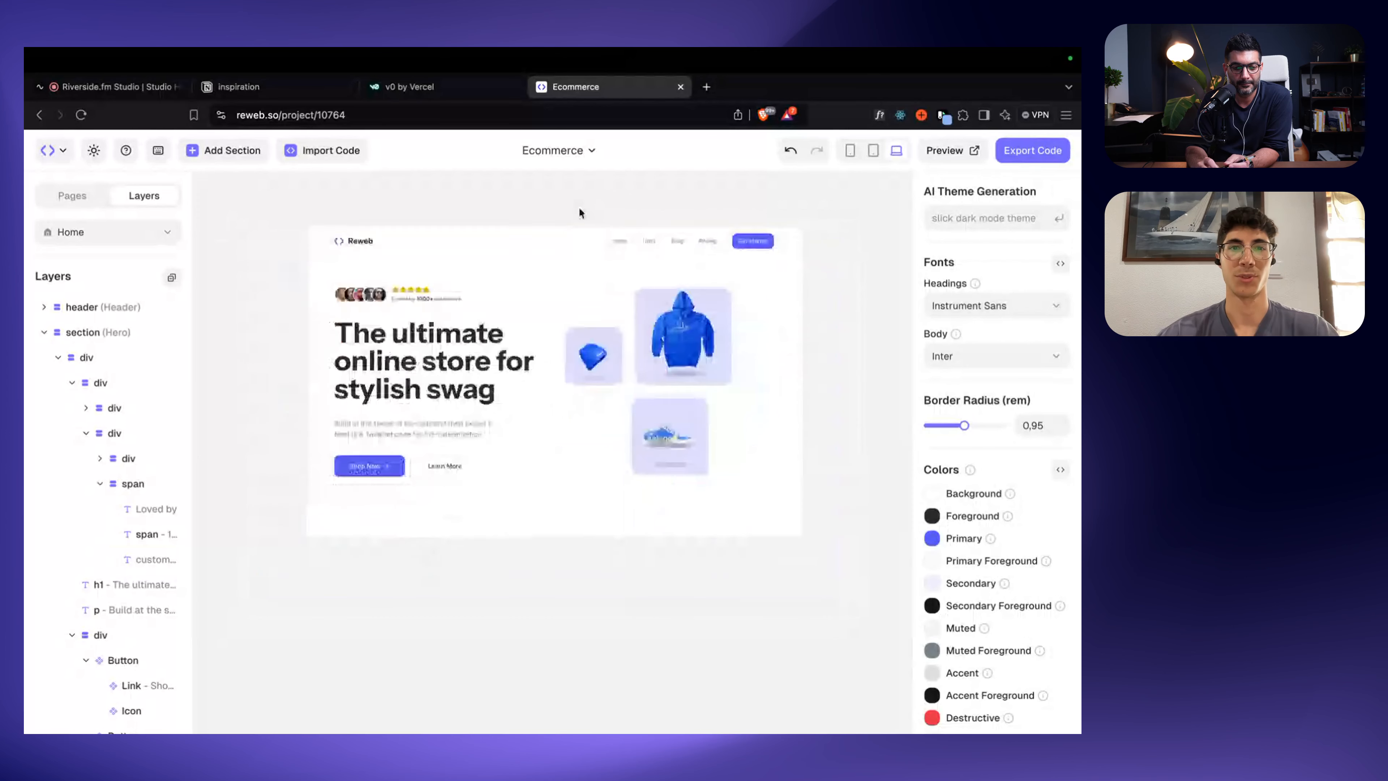
{"action": "scroll", "coordinate": [580, 208], "scroll_direction": "up", "scroll_amount": 2}
{"action": "scroll", "coordinate": [579, 209], "scroll_direction": "down", "scroll_amount": 1}
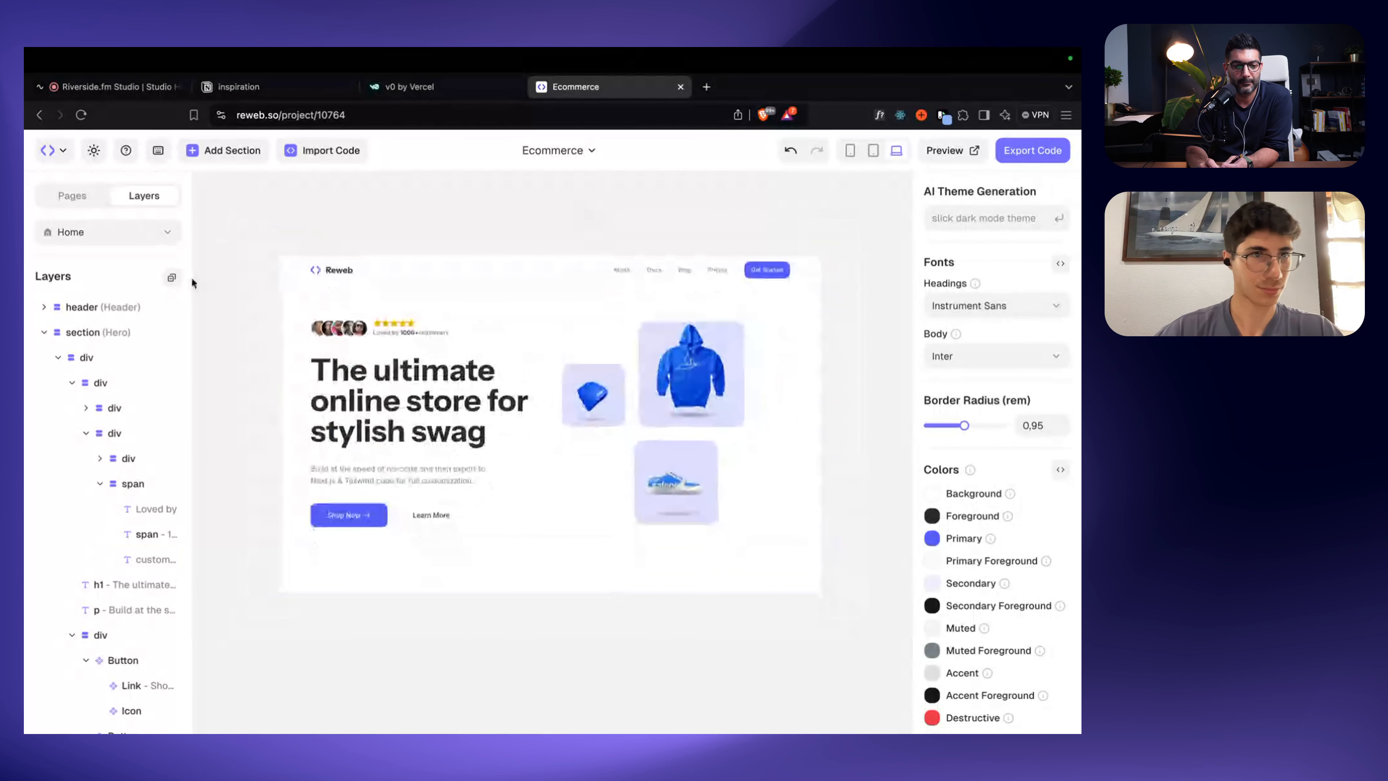
{"action": "left_click", "coordinate": [172, 279]}
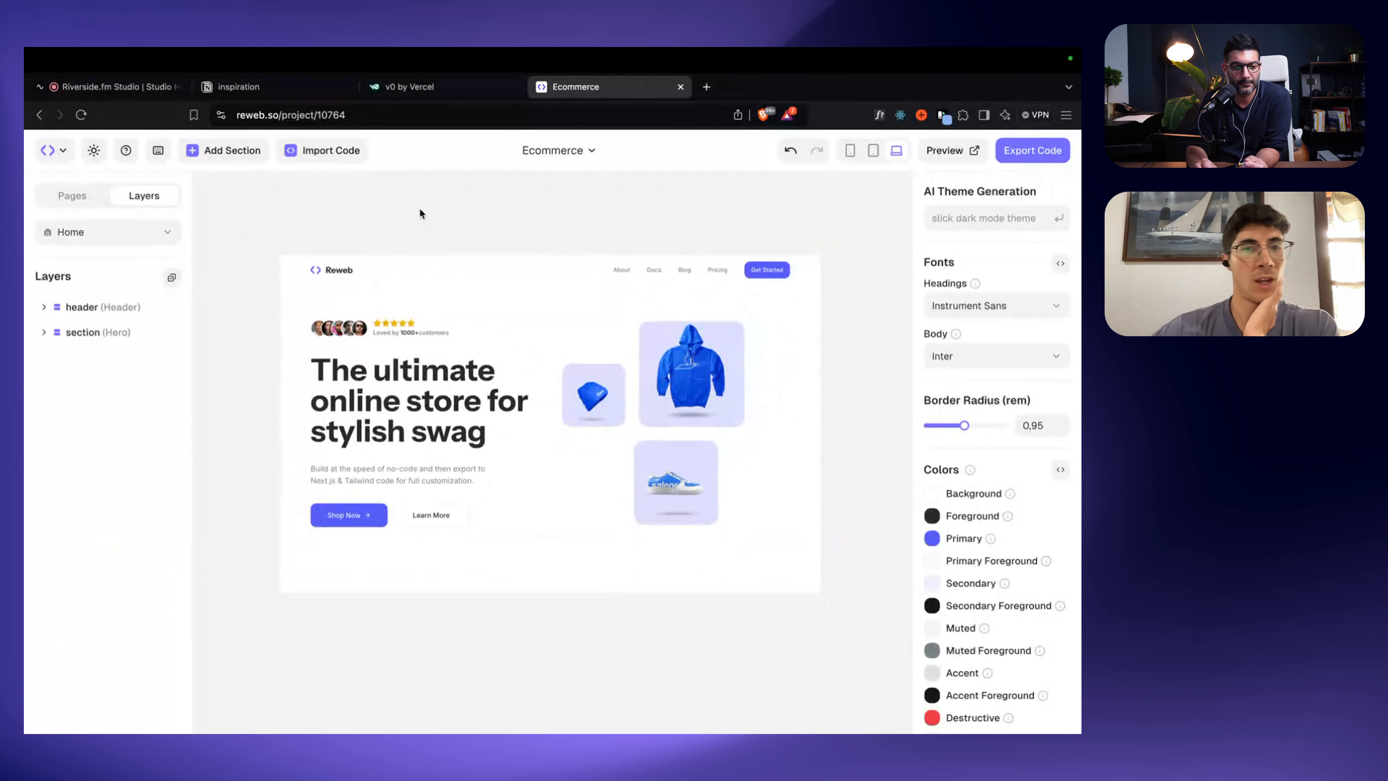
Step: Examine the header and hero templates and the section categories in the section library, leaving without adding any
{"action": "scroll", "coordinate": [420, 214], "scroll_direction": "down", "scroll_amount": 1}
{"action": "scroll", "coordinate": [420, 214], "scroll_direction": "up", "scroll_amount": 1}
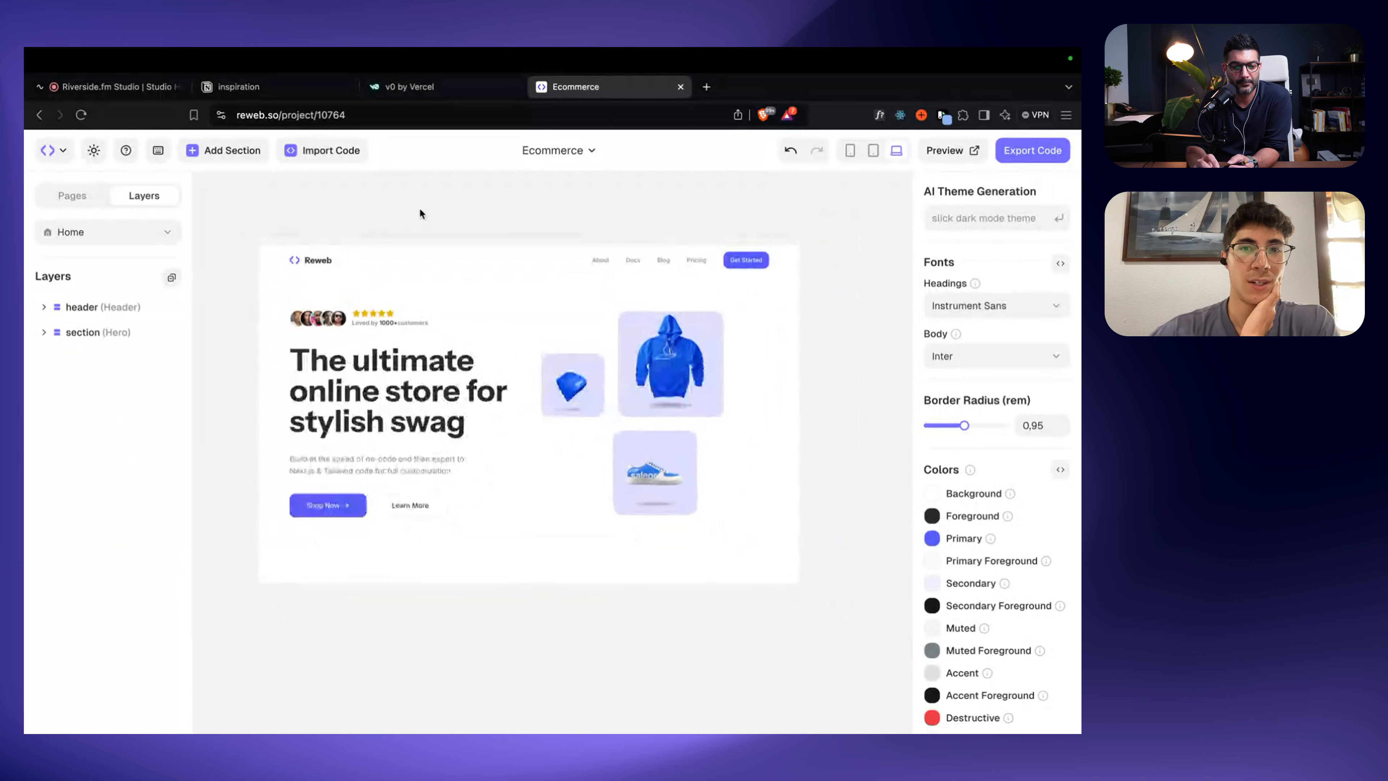
{"action": "scroll", "coordinate": [400, 367], "scroll_direction": "left", "scroll_amount": 1}
{"action": "scroll", "coordinate": [400, 367], "scroll_direction": "down", "scroll_amount": 1}
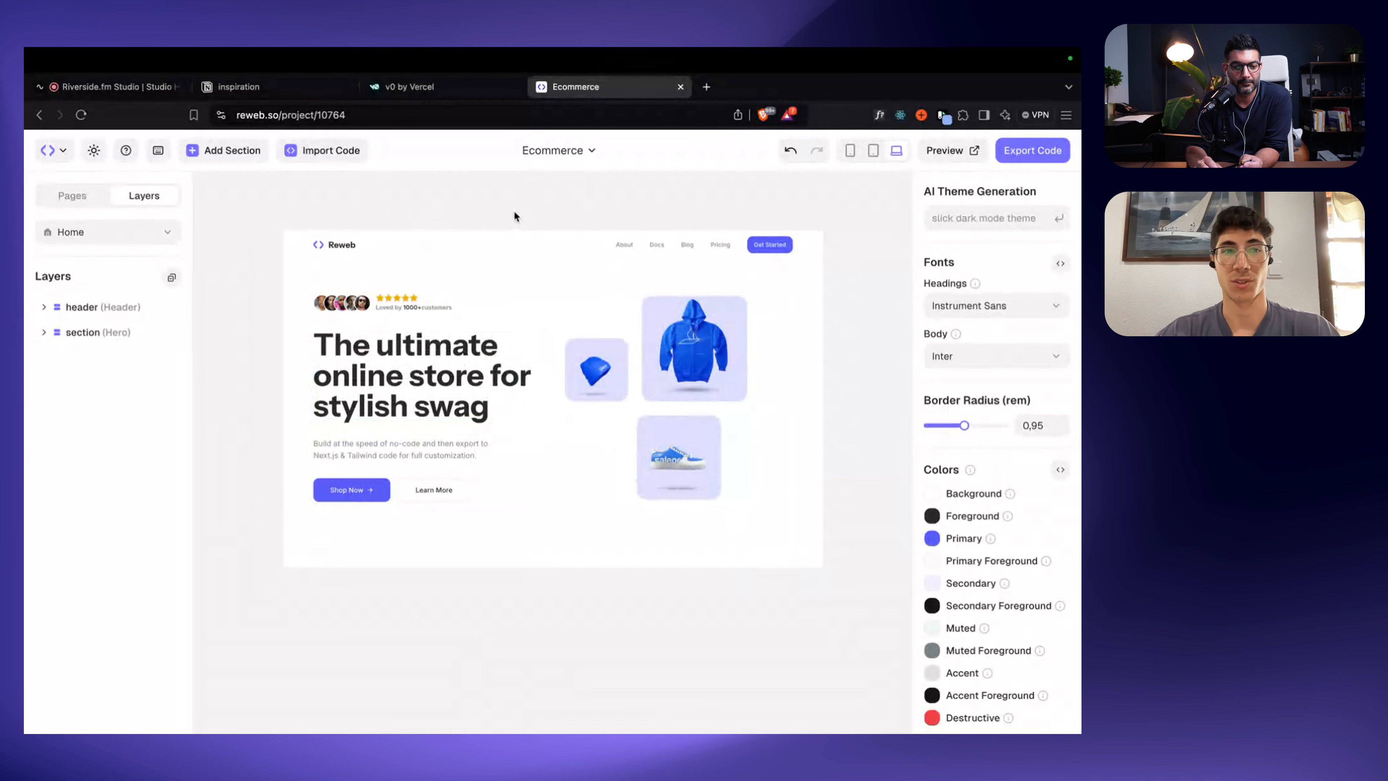
{"action": "left_click", "coordinate": [225, 150]}
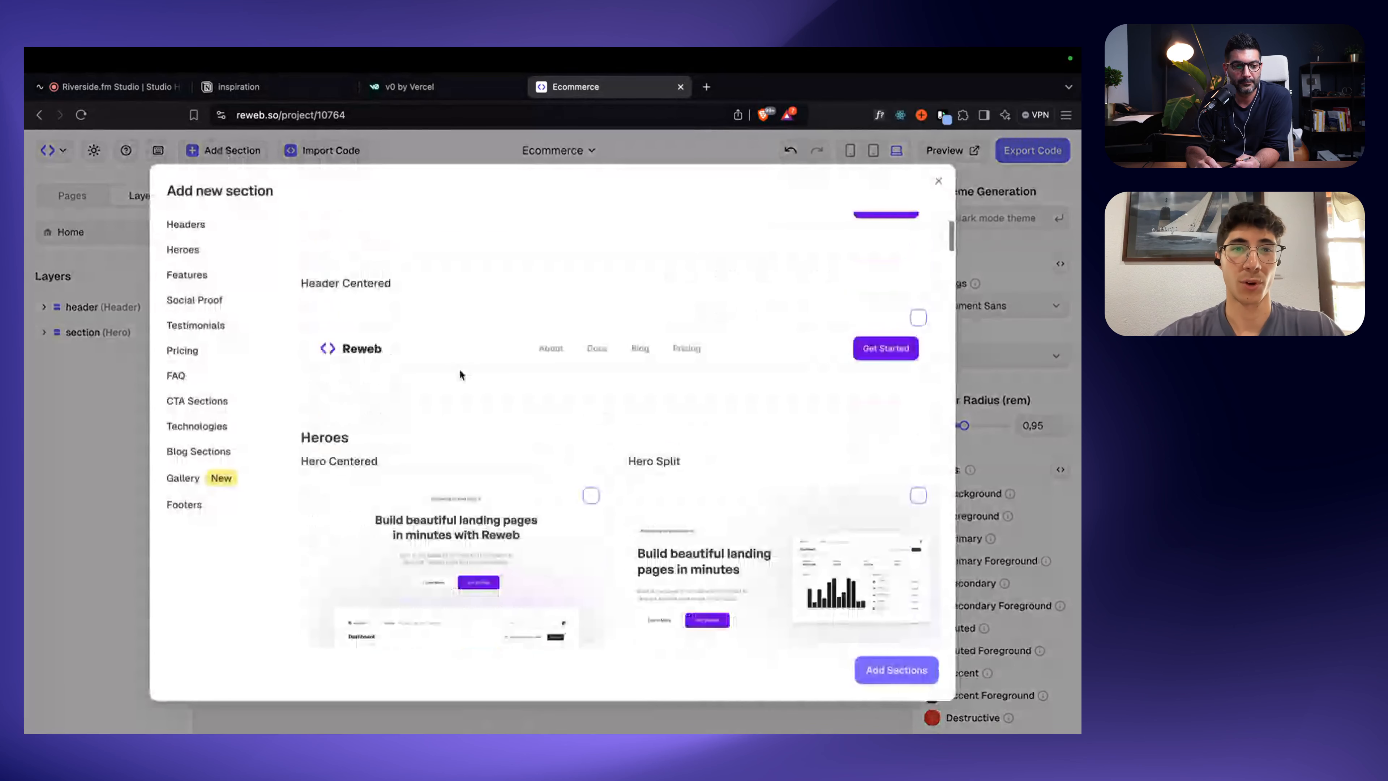
{"action": "scroll", "coordinate": [459, 375], "scroll_direction": "down", "scroll_amount": 3}
{"action": "scroll", "coordinate": [460, 375], "scroll_direction": "down", "scroll_amount": 2}
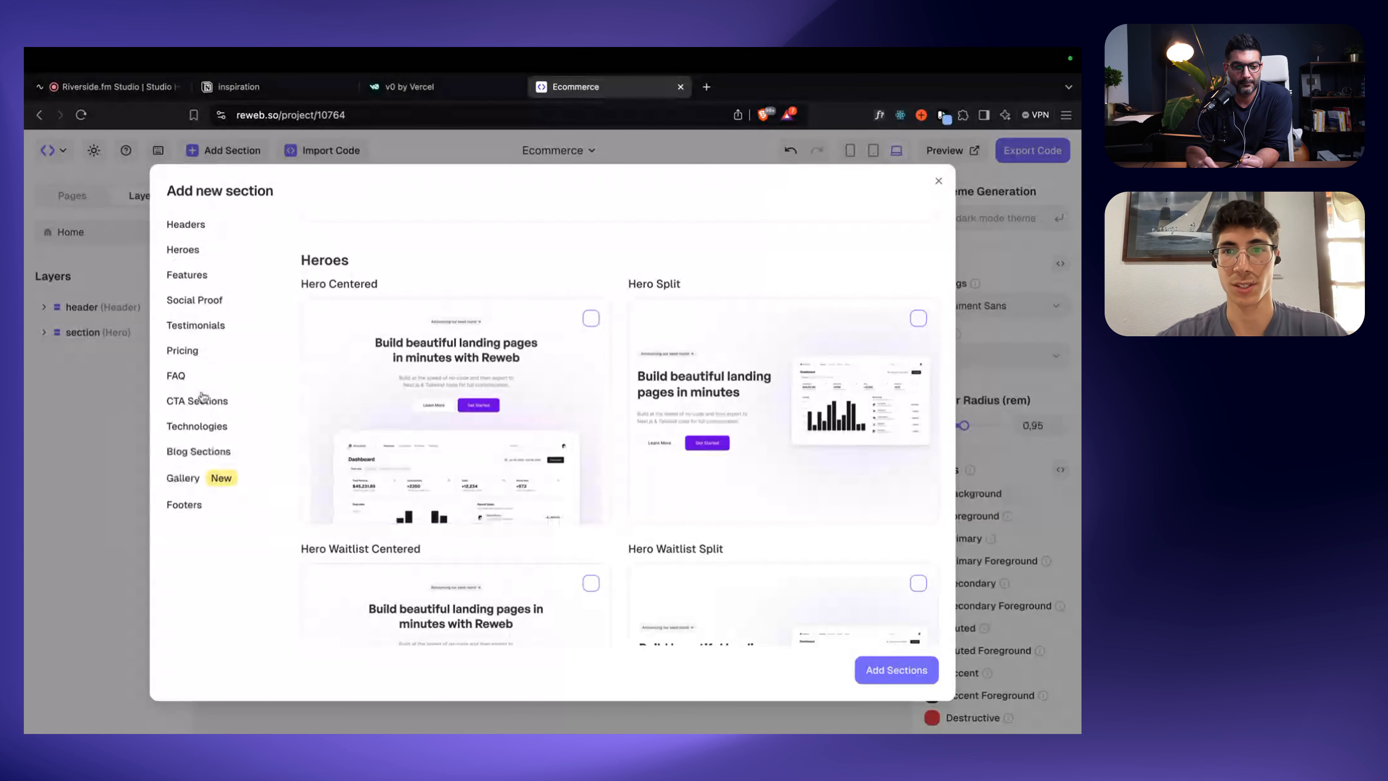
{"action": "left_click", "coordinate": [88, 421]}
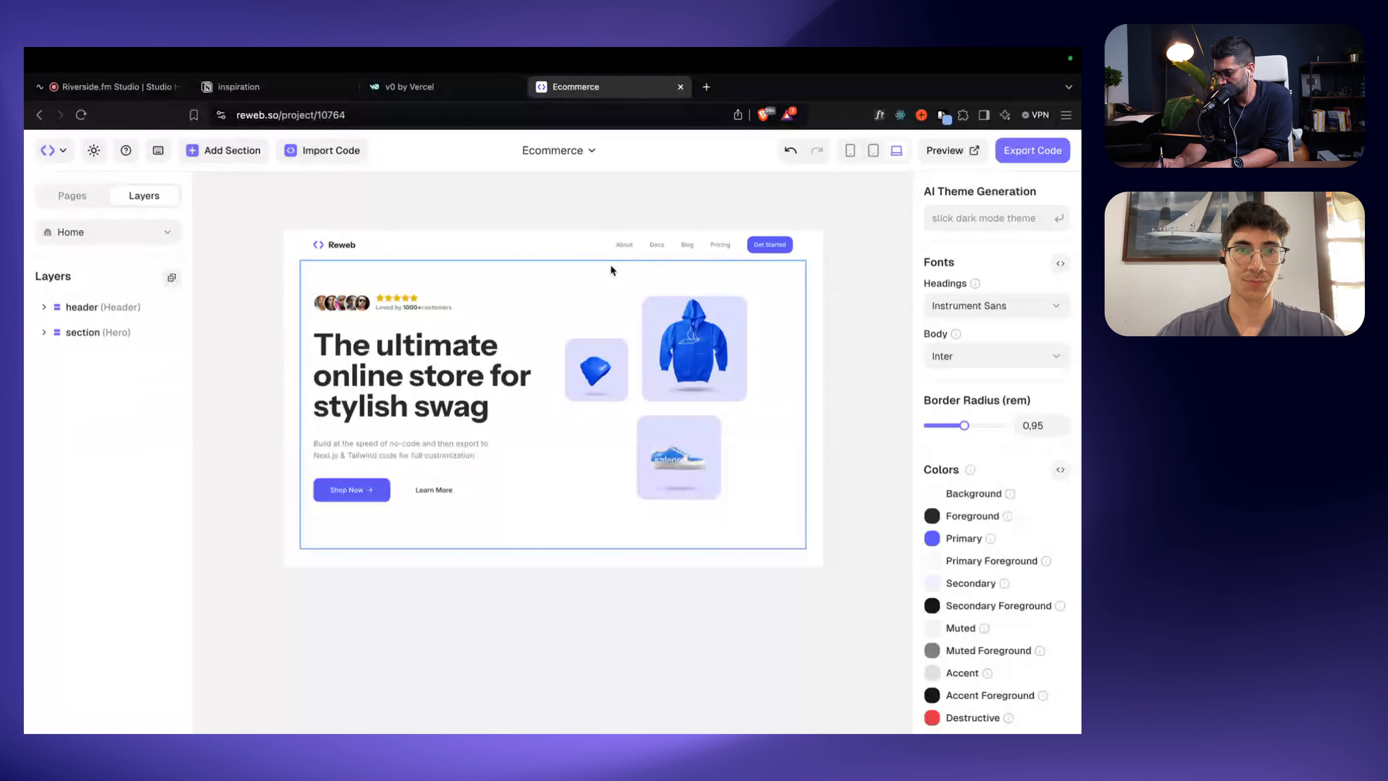
Step: Insert an empty section element below the Hero section
{"action": "mouse_move", "coordinate": [98, 328]}
{"action": "left_mouse_down"}
{"action": "mouse_move", "coordinate": [109, 356]}
{"action": "mouse_move", "coordinate": [117, 348]}
{"action": "left_mouse_up"}
{"action": "left_click", "coordinate": [115, 344]}
{"action": "type", "text": "section"}
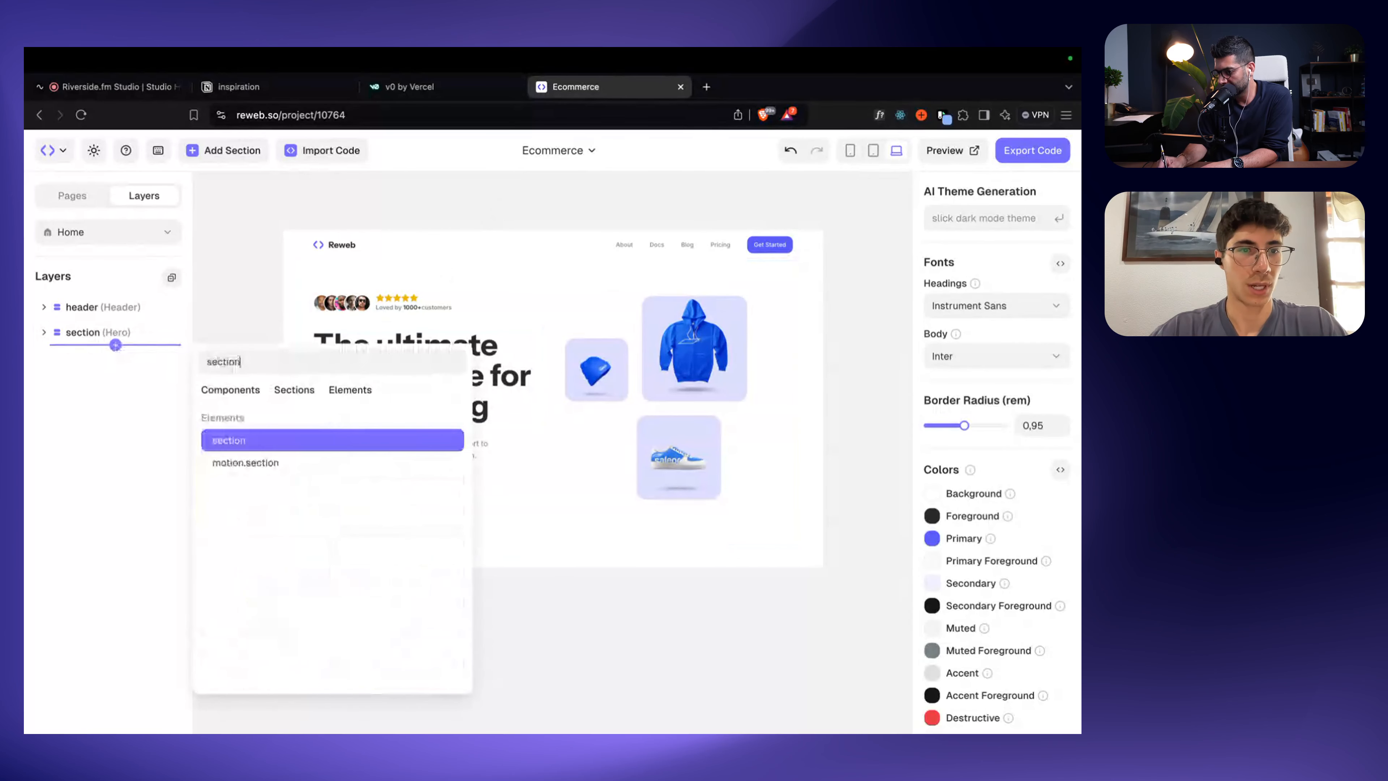
{"action": "key", "text": "Return"}
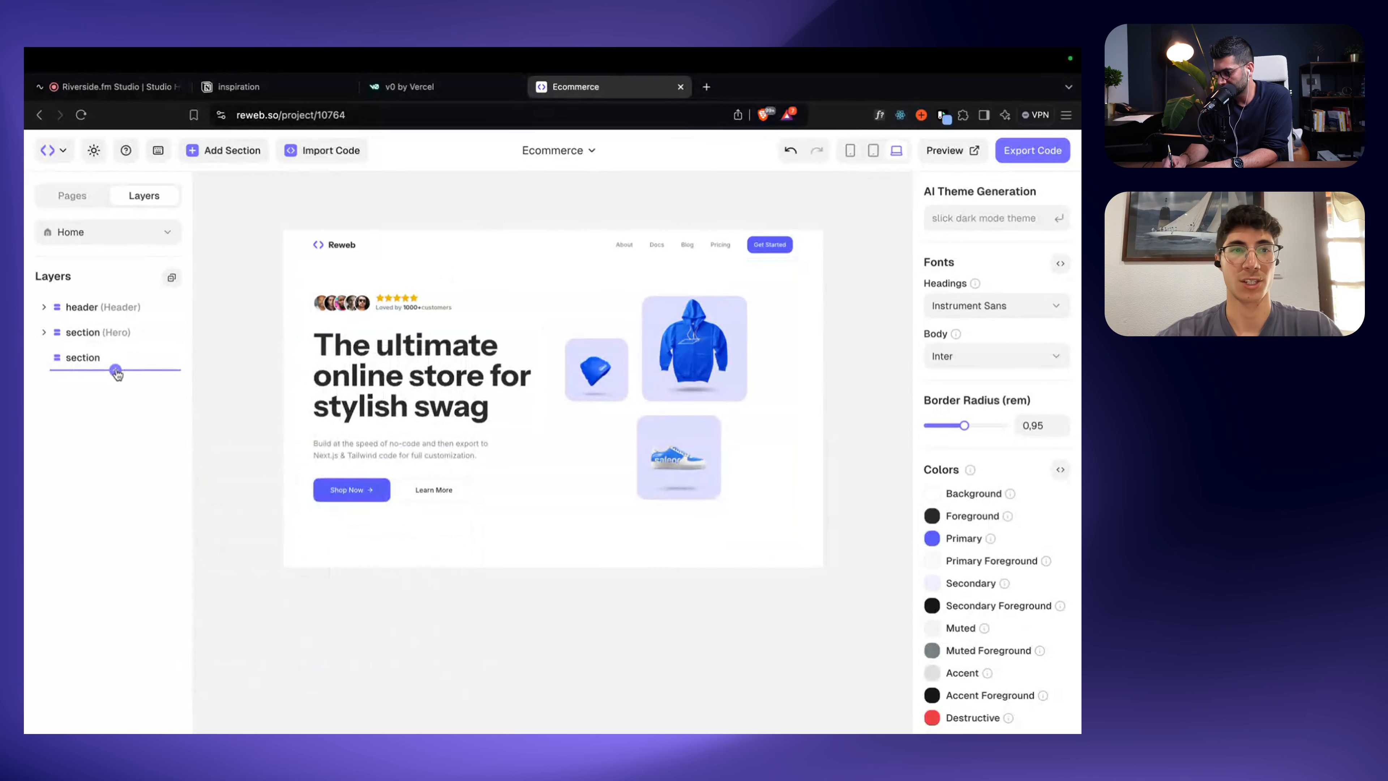
Step: Add a Heading component and nest it inside the new empty section
{"action": "left_click", "coordinate": [115, 370]}
{"action": "type", "text": "he"}
{"action": "key", "text": "Right"}
{"action": "key", "text": "Return"}
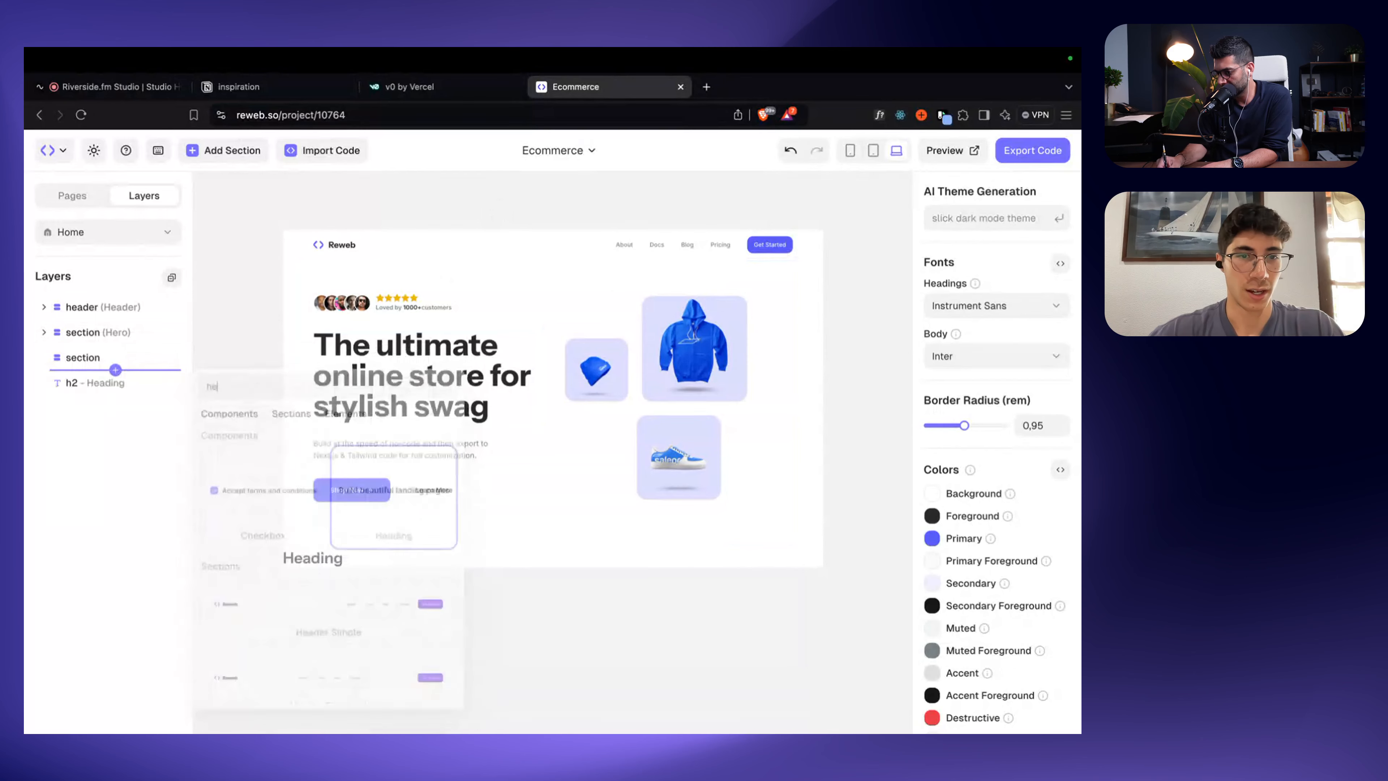
{"action": "left_click", "coordinate": [101, 384]}
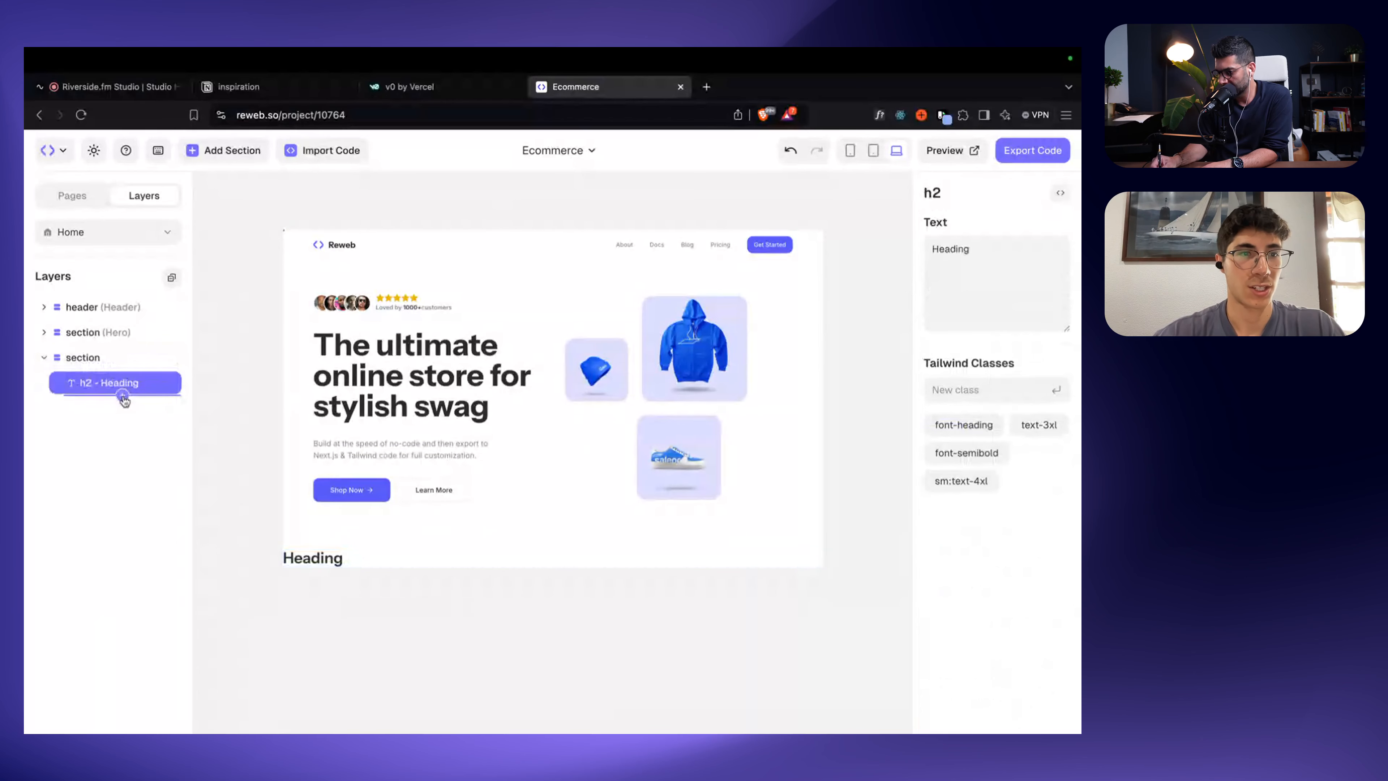
Step: Add a lorem ipsum paragraph below the new section's heading, followed by an empty div
{"action": "left_click", "coordinate": [122, 396]}
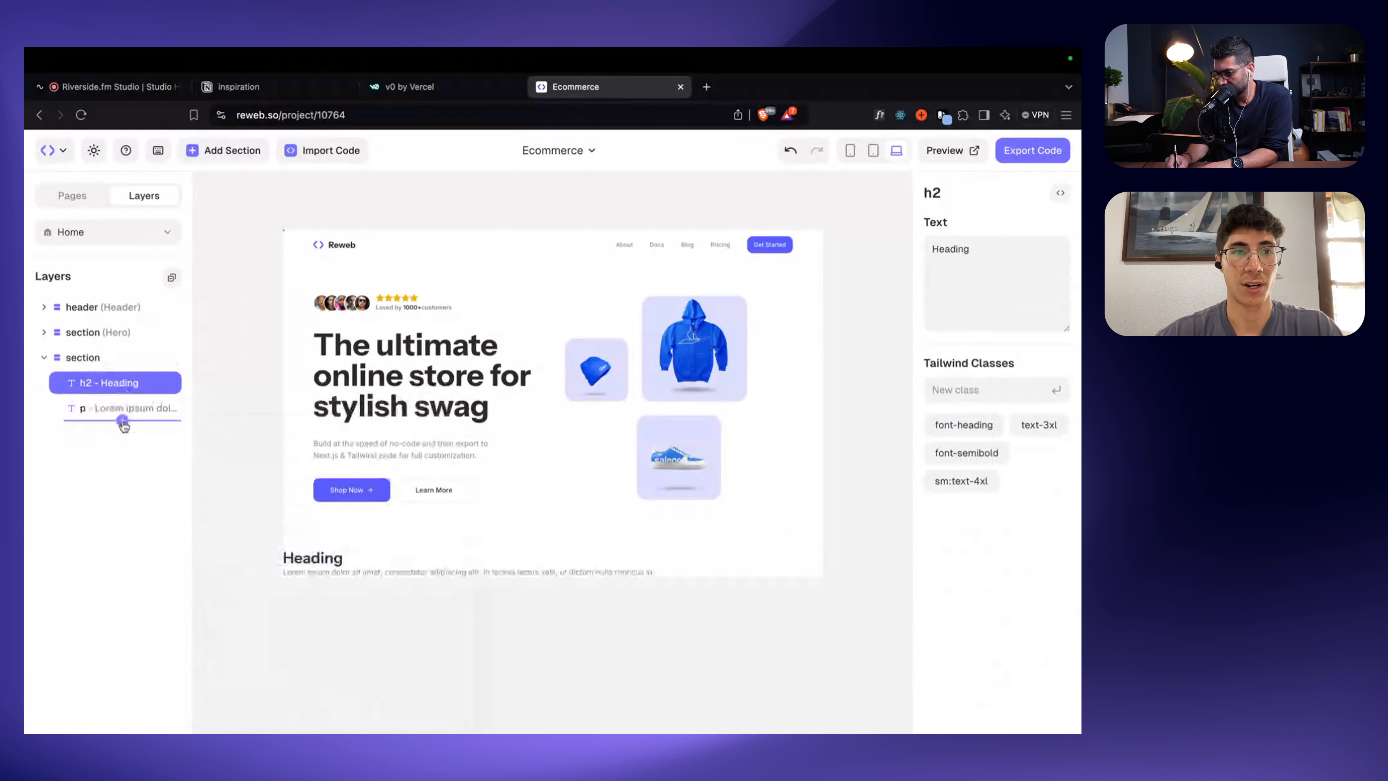
{"action": "left_click", "coordinate": [122, 420]}
{"action": "type", "text": "div"}
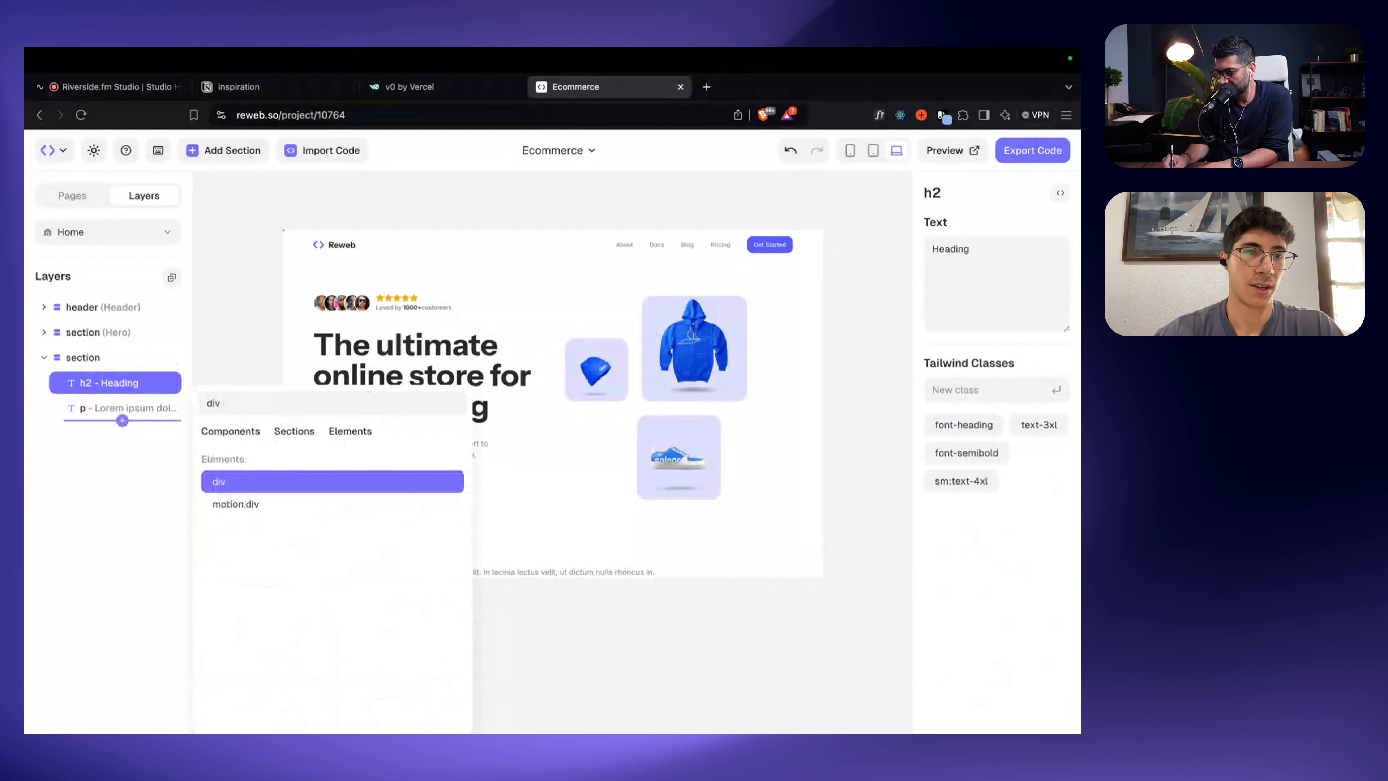
{"action": "key", "text": "Return"}
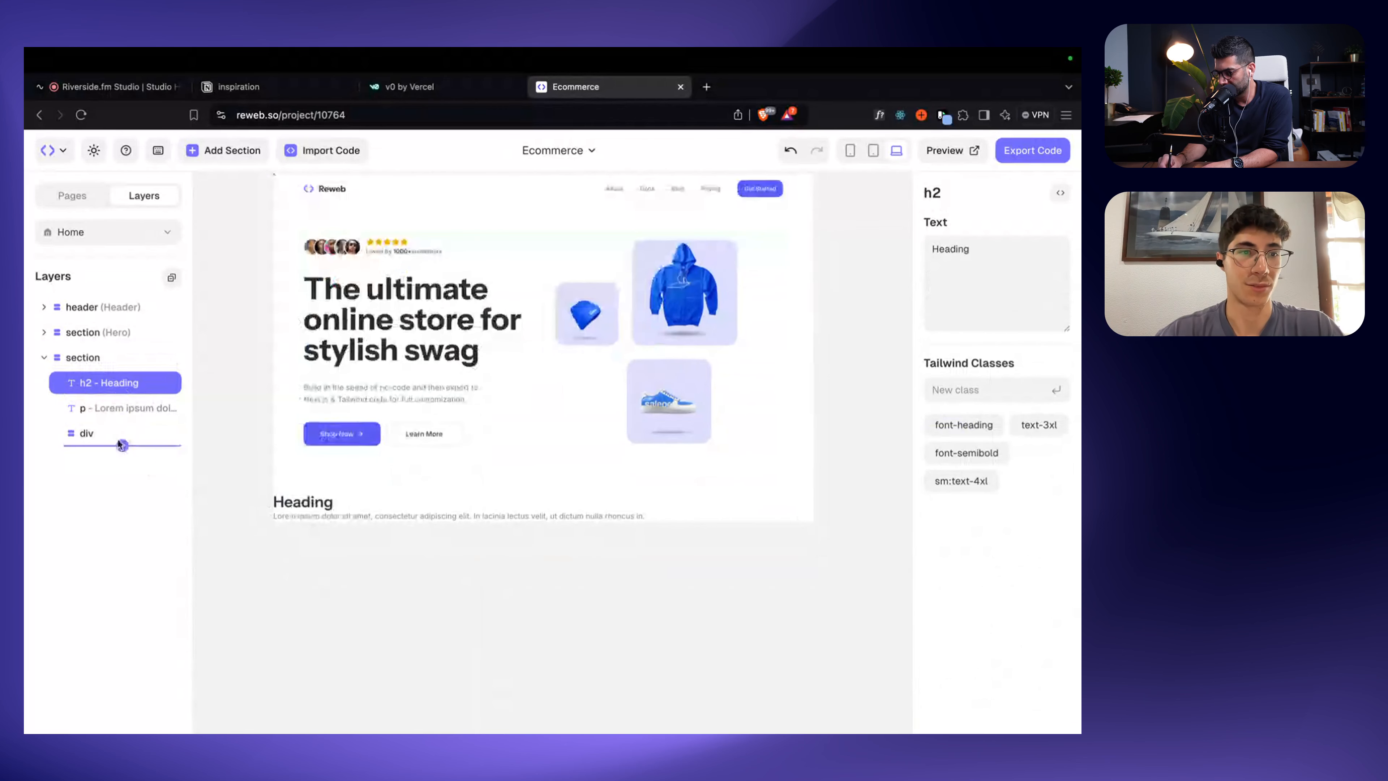
Step: Add a Card component to the new section and nest it inside the empty div
{"action": "left_click", "coordinate": [116, 433]}
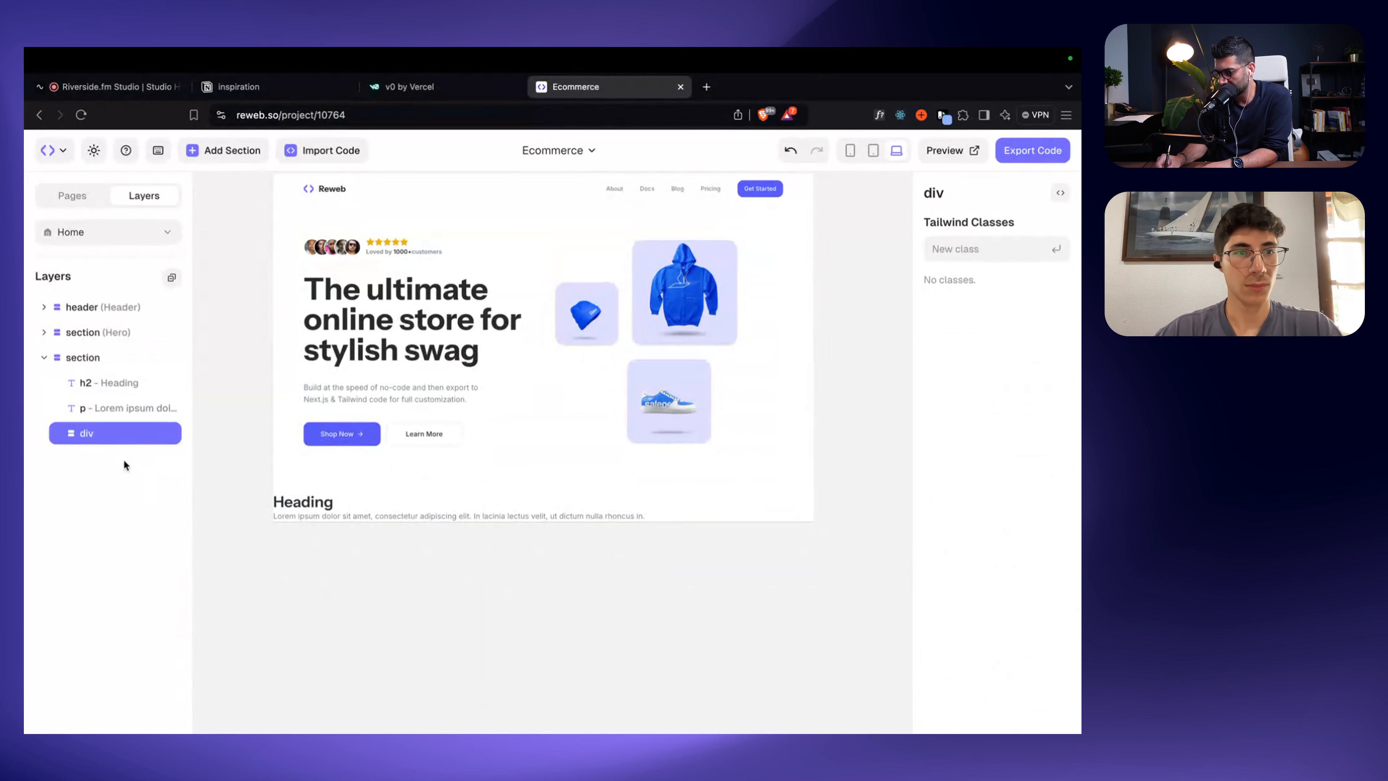
{"action": "mouse_move", "coordinate": [124, 447]}
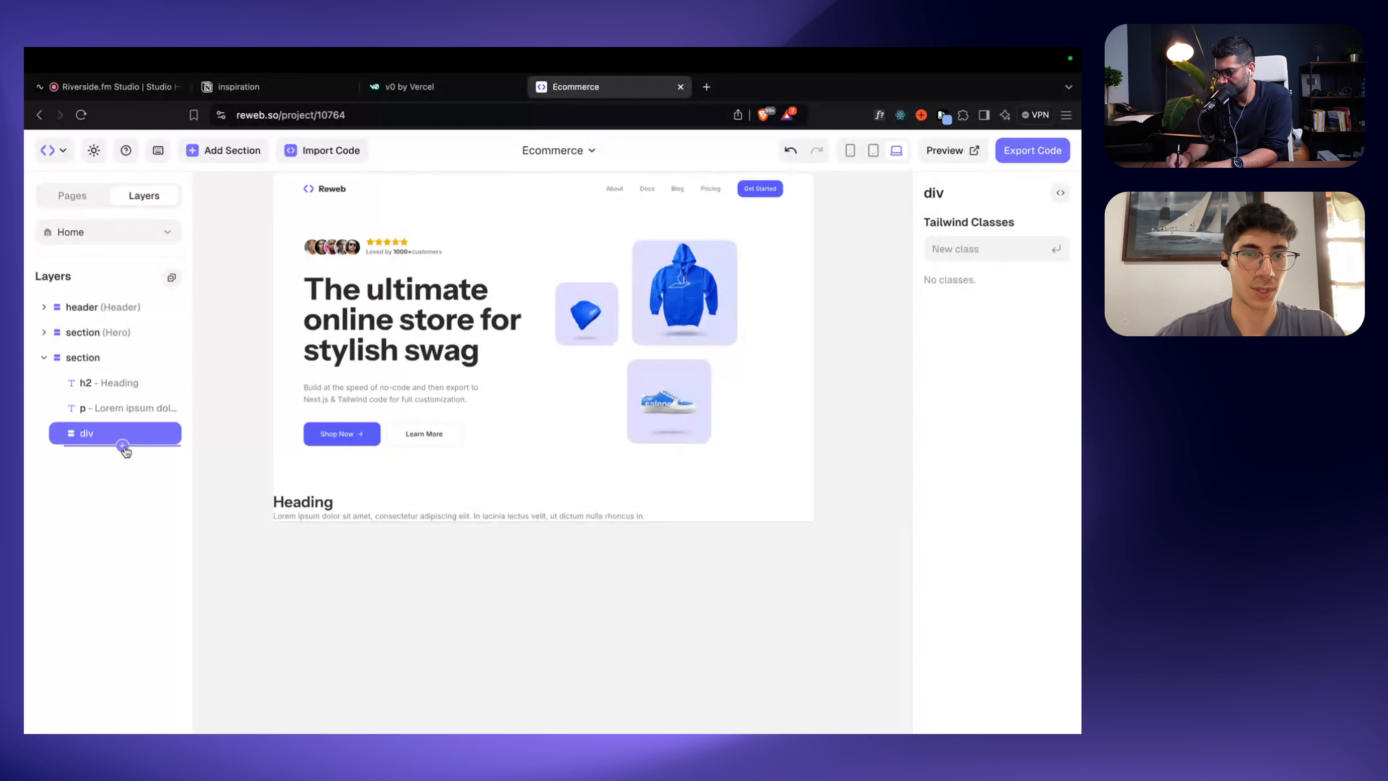
{"action": "left_click", "coordinate": [123, 446]}
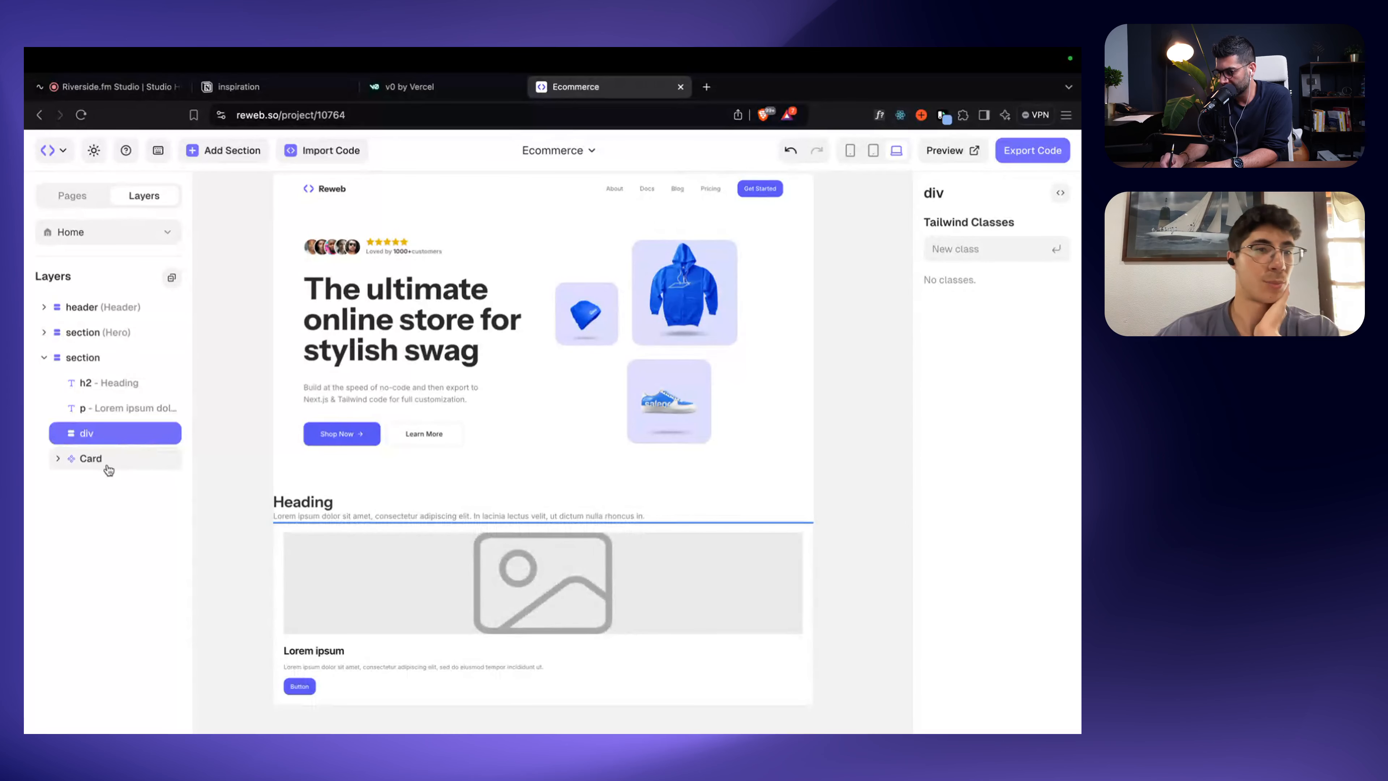
{"action": "left_click_drag", "start_coordinate": [104, 459], "coordinate": [119, 439]}
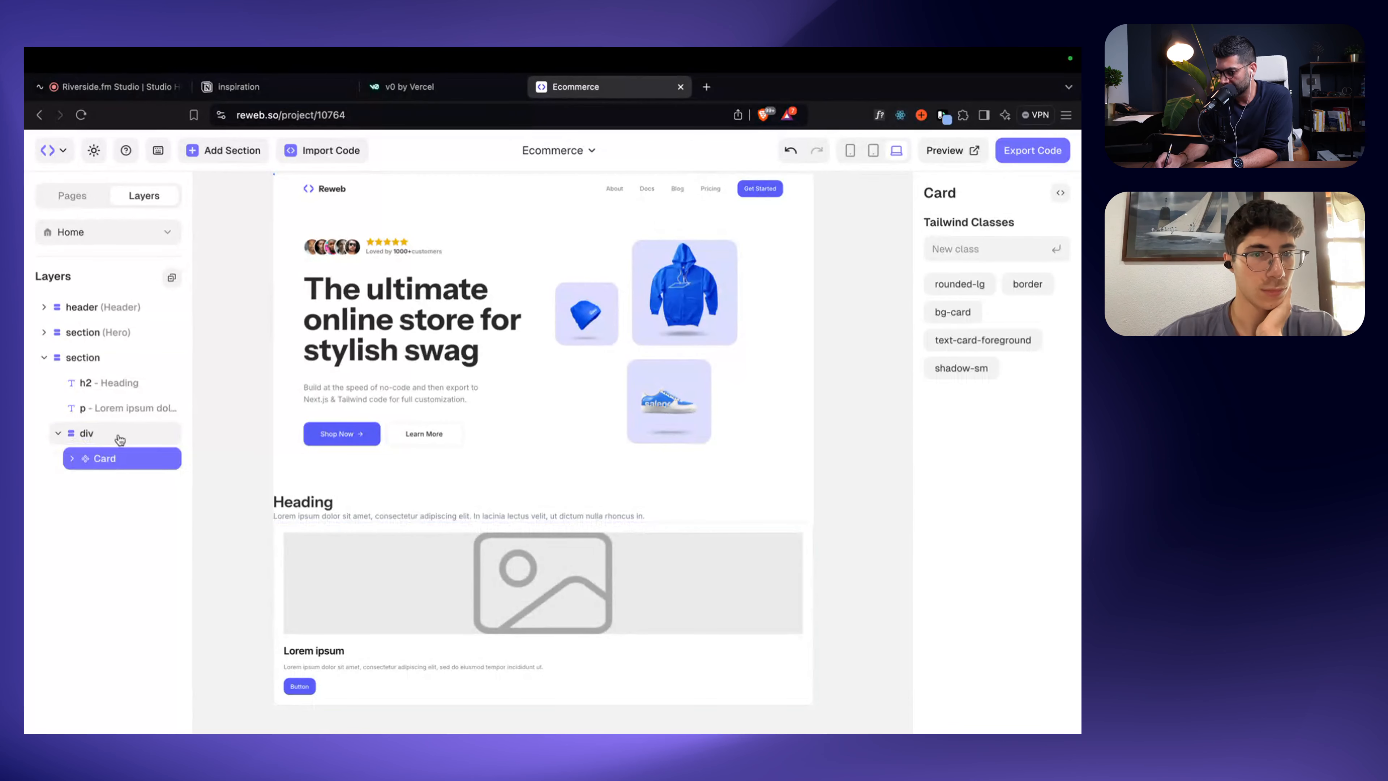
Step: Add the Tailwind classes container, flex, flex-col and gap-6 to the new section
{"action": "left_click", "coordinate": [108, 357]}
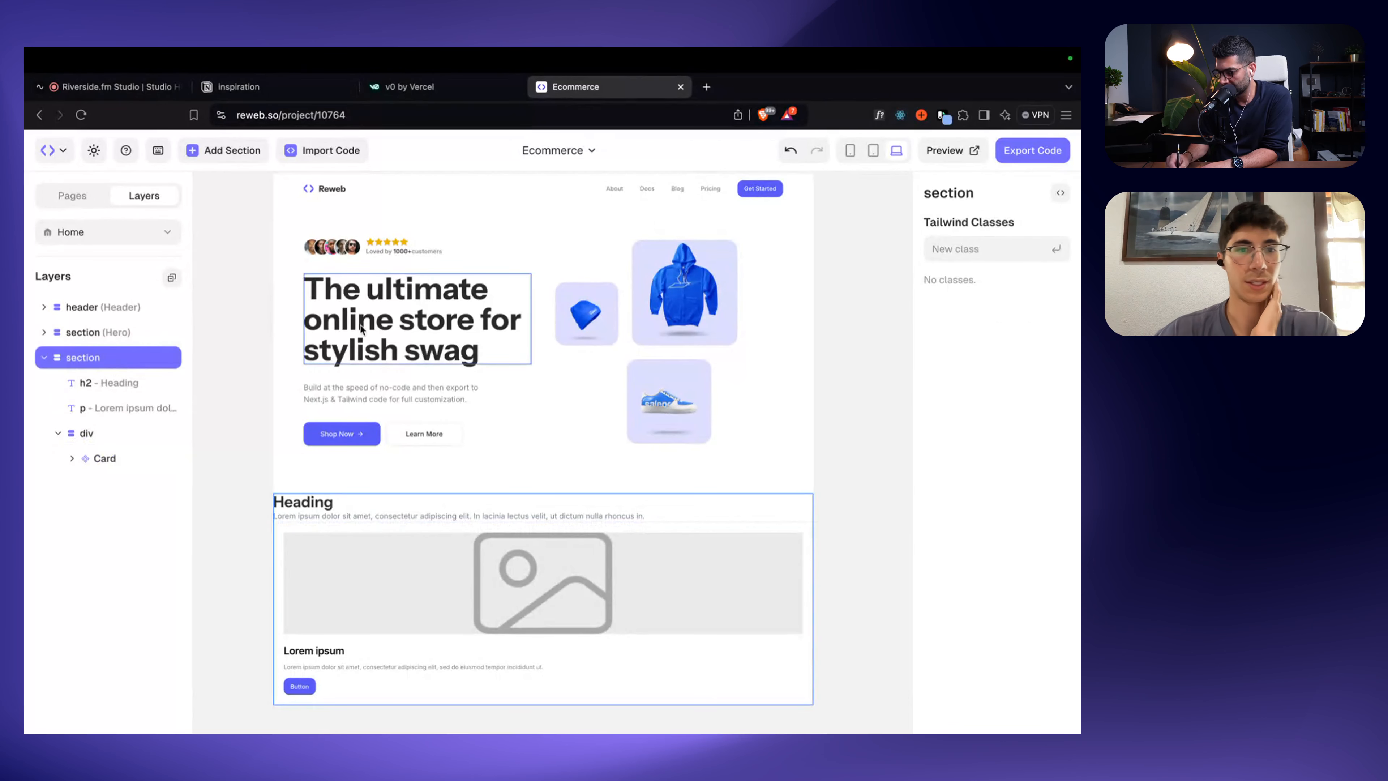
{"action": "left_click", "coordinate": [985, 238]}
{"action": "type", "text": "cont"}
{"action": "key", "text": "Return"}
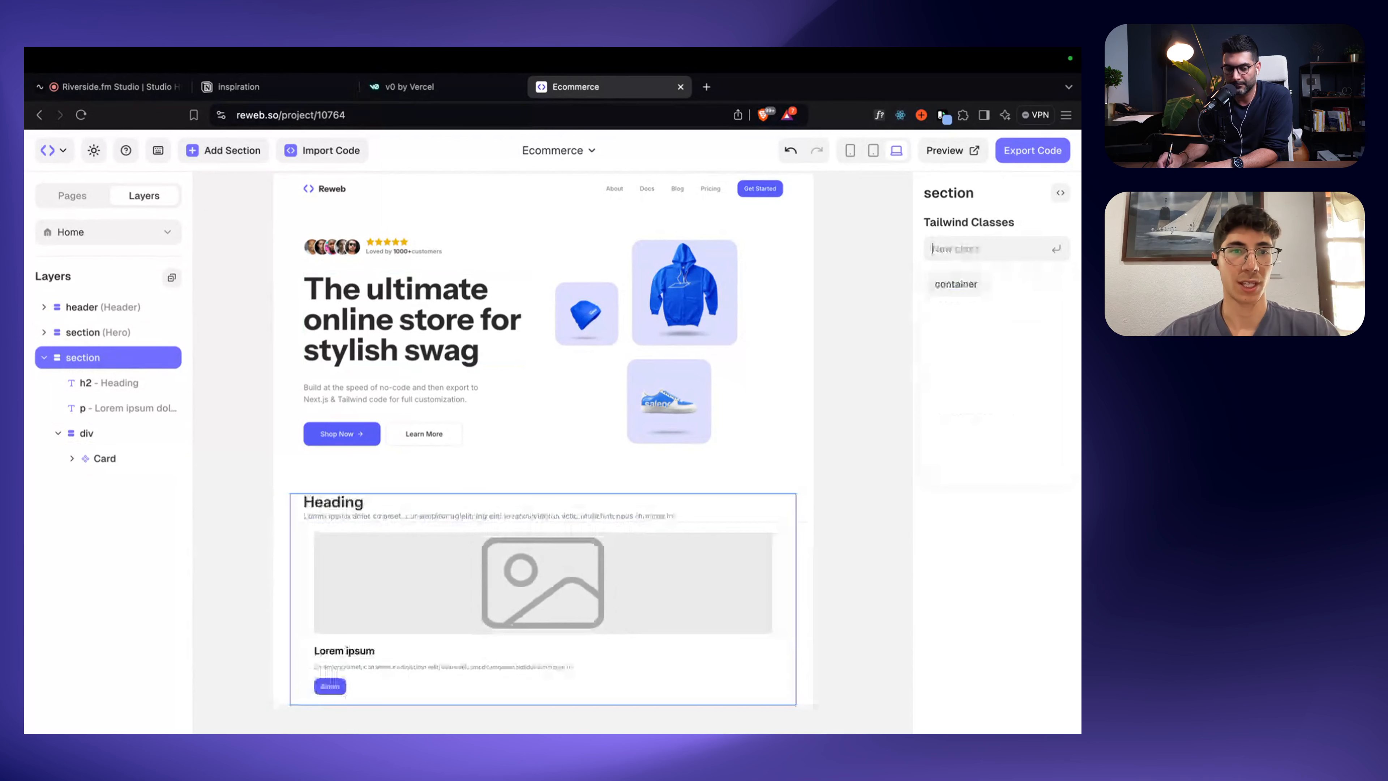
{"action": "type", "text": "flex"}
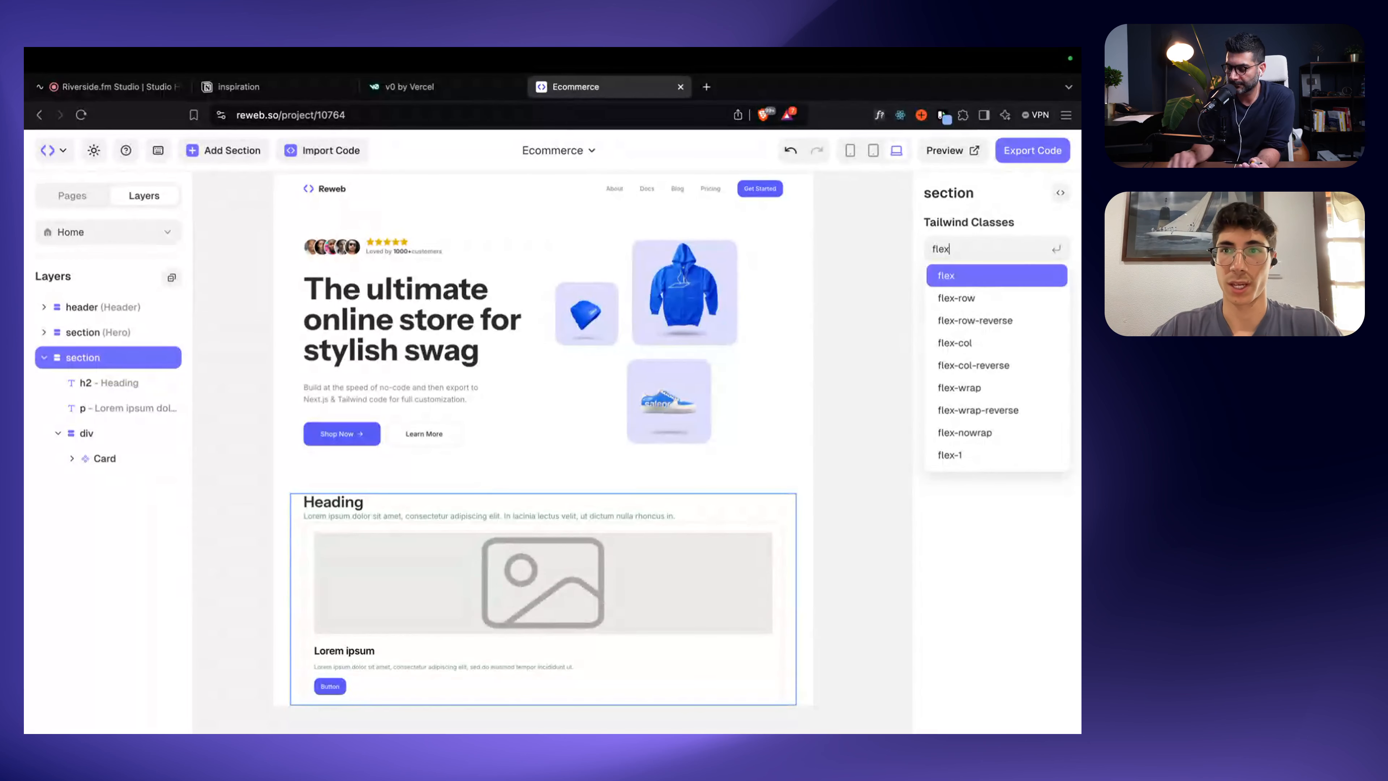
{"action": "key", "text": "Return"}
{"action": "type", "text": "f"}
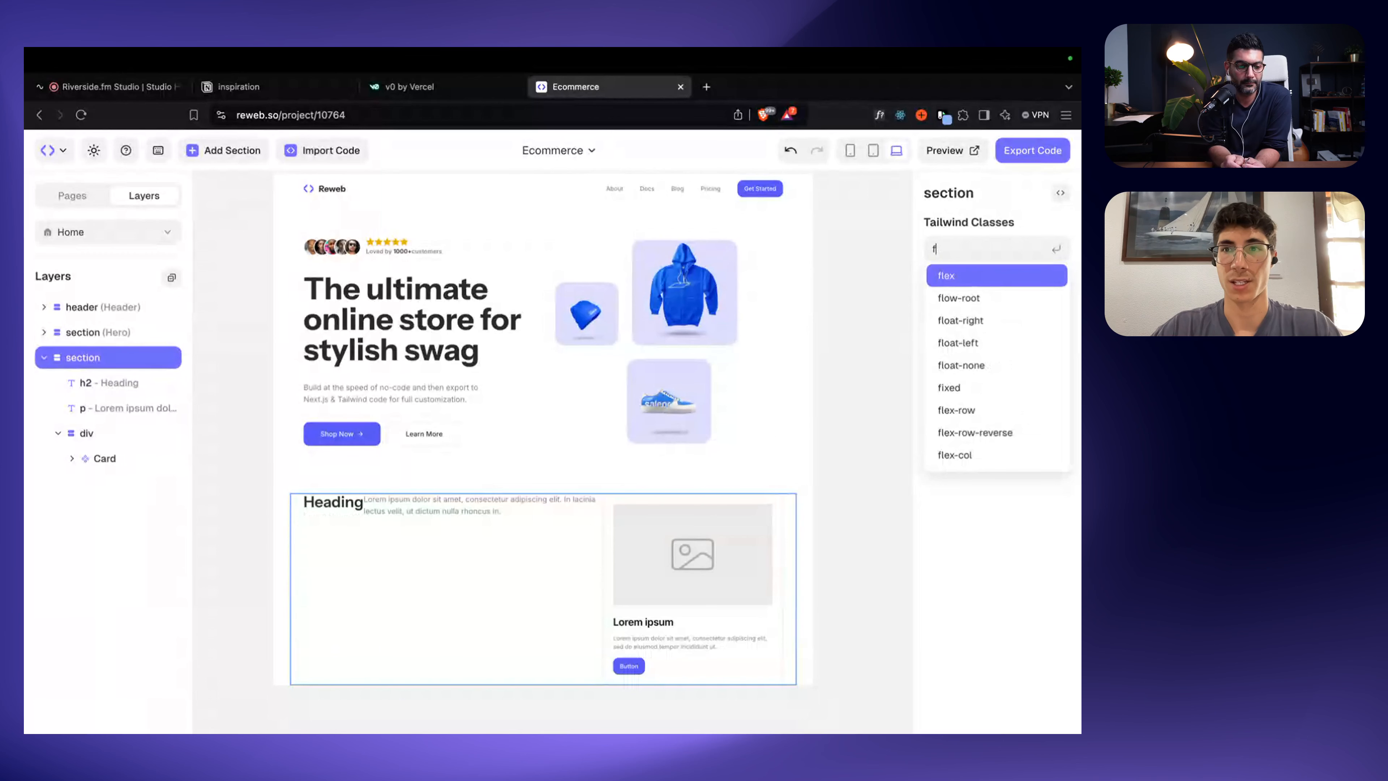
{"action": "type", "text": "lex-col"}
{"action": "key", "text": "Return"}
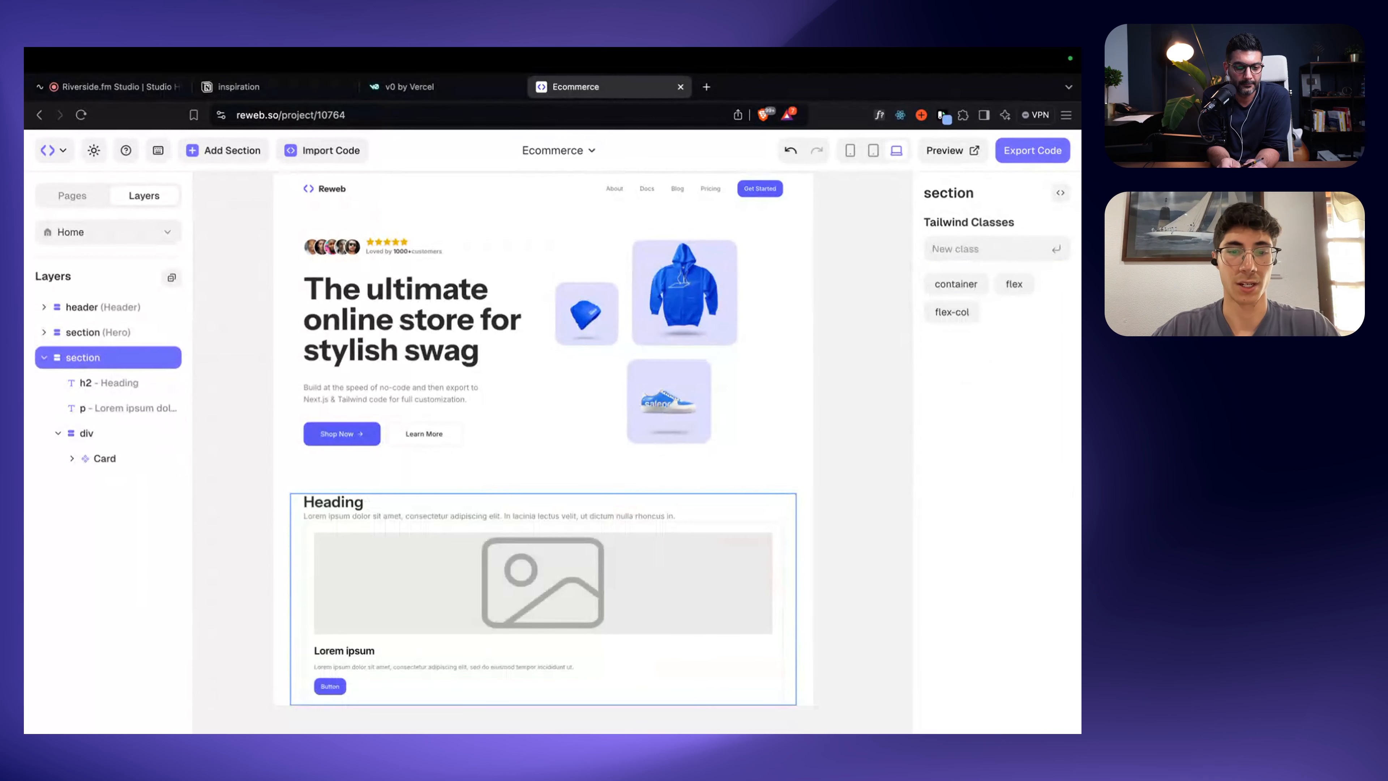
{"action": "type", "text": "gap-6"}
{"action": "key", "text": "Return"}
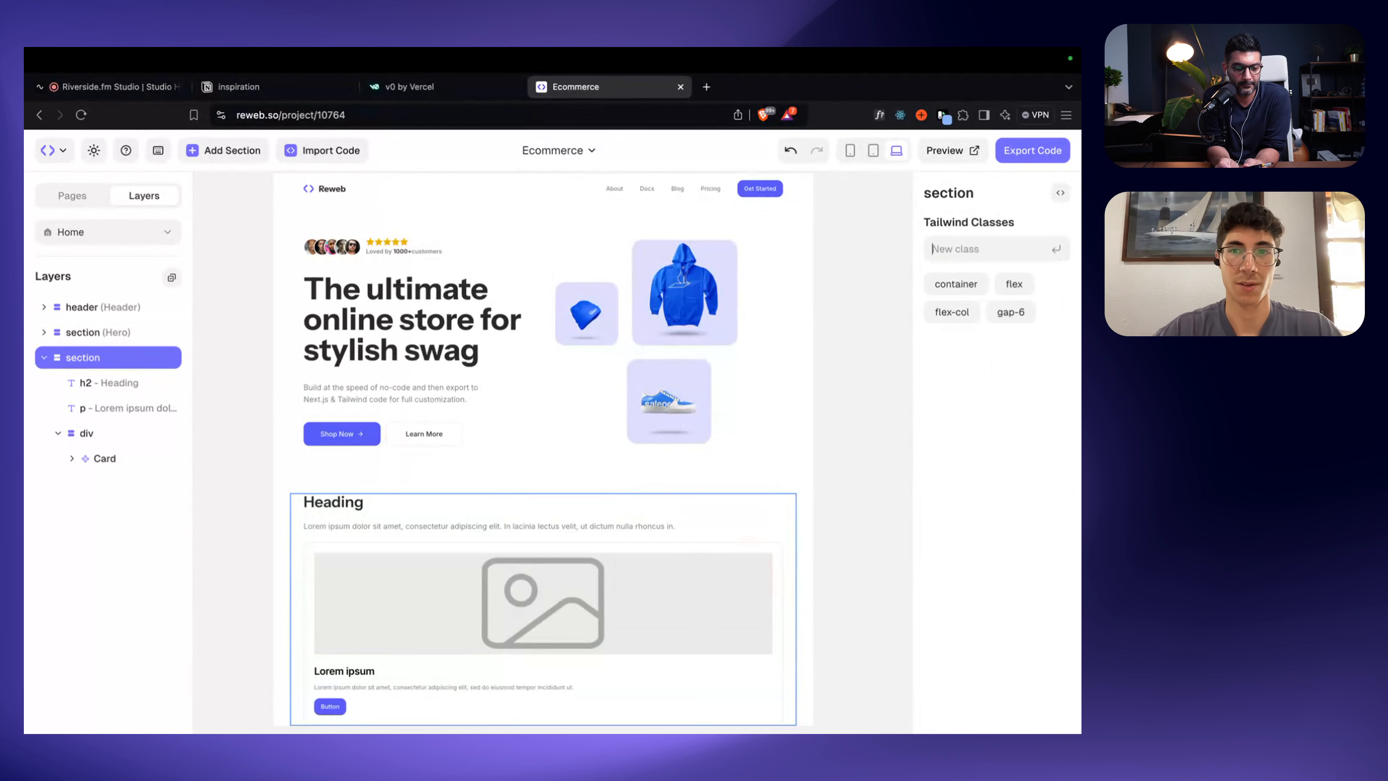
Step: Replace font-semibold with font-bold on the new section's heading and add the class md:text-5xl
{"action": "scroll", "coordinate": [811, 465], "scroll_direction": "down", "scroll_amount": 3}
{"action": "left_click", "coordinate": [374, 430]}
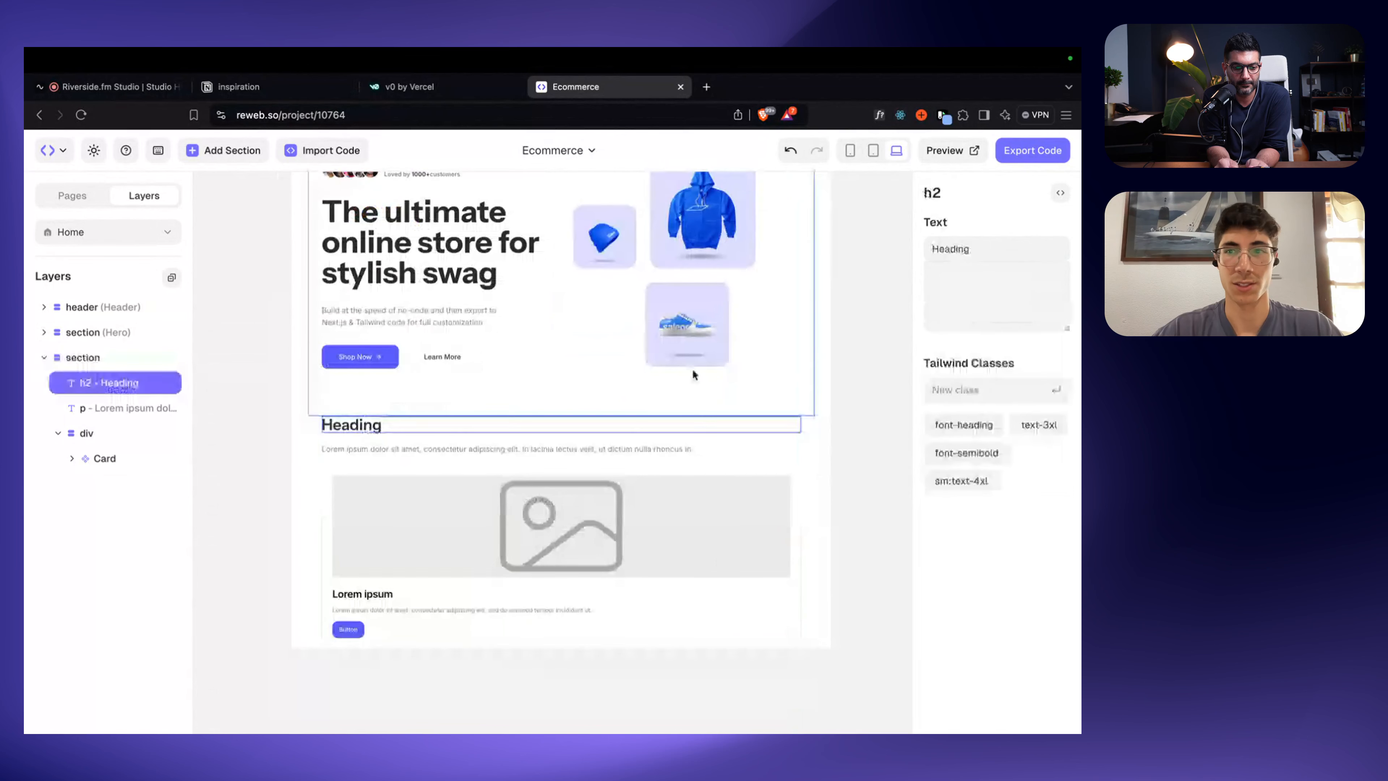
{"action": "left_click", "coordinate": [1001, 458]}
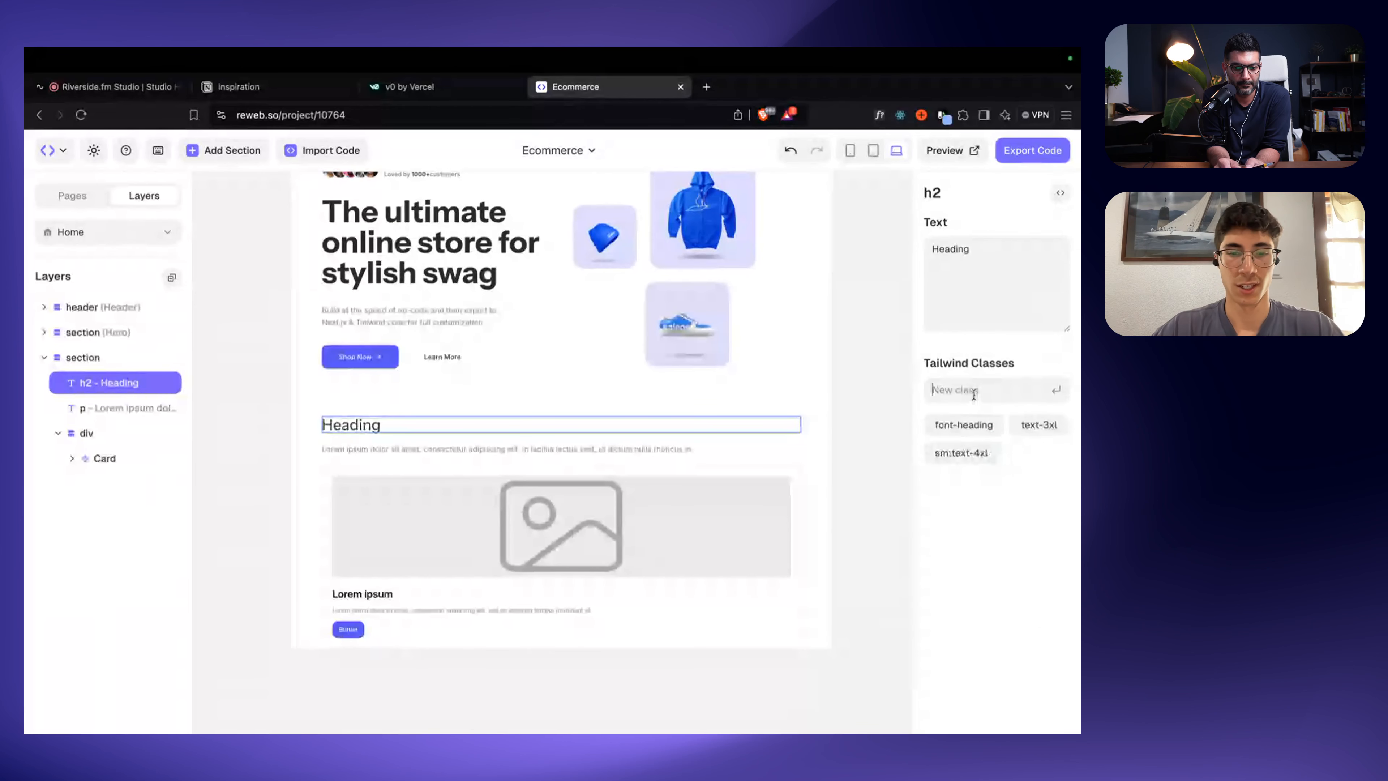
{"action": "type", "text": "font-bold"}
{"action": "key", "text": "Return"}
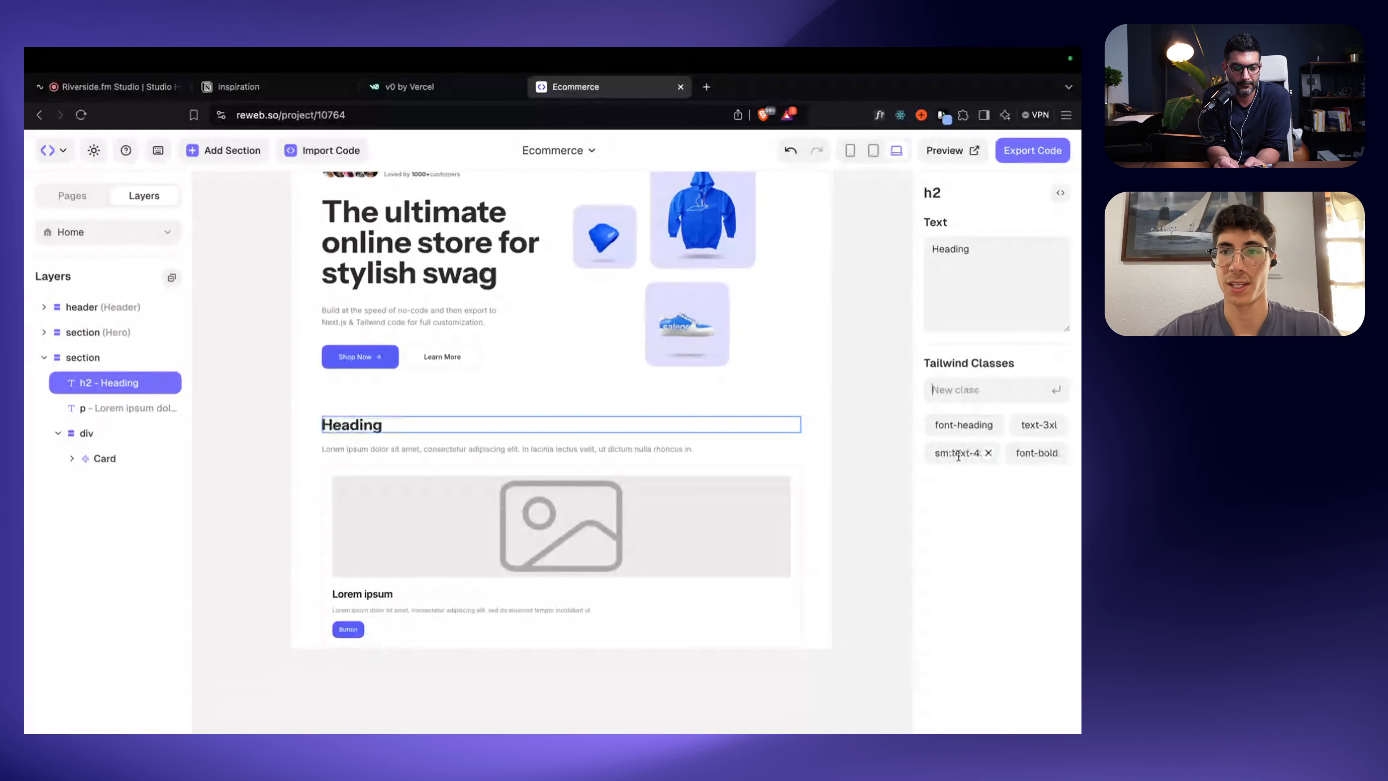
{"action": "type", "text": "md:text-5xl"}
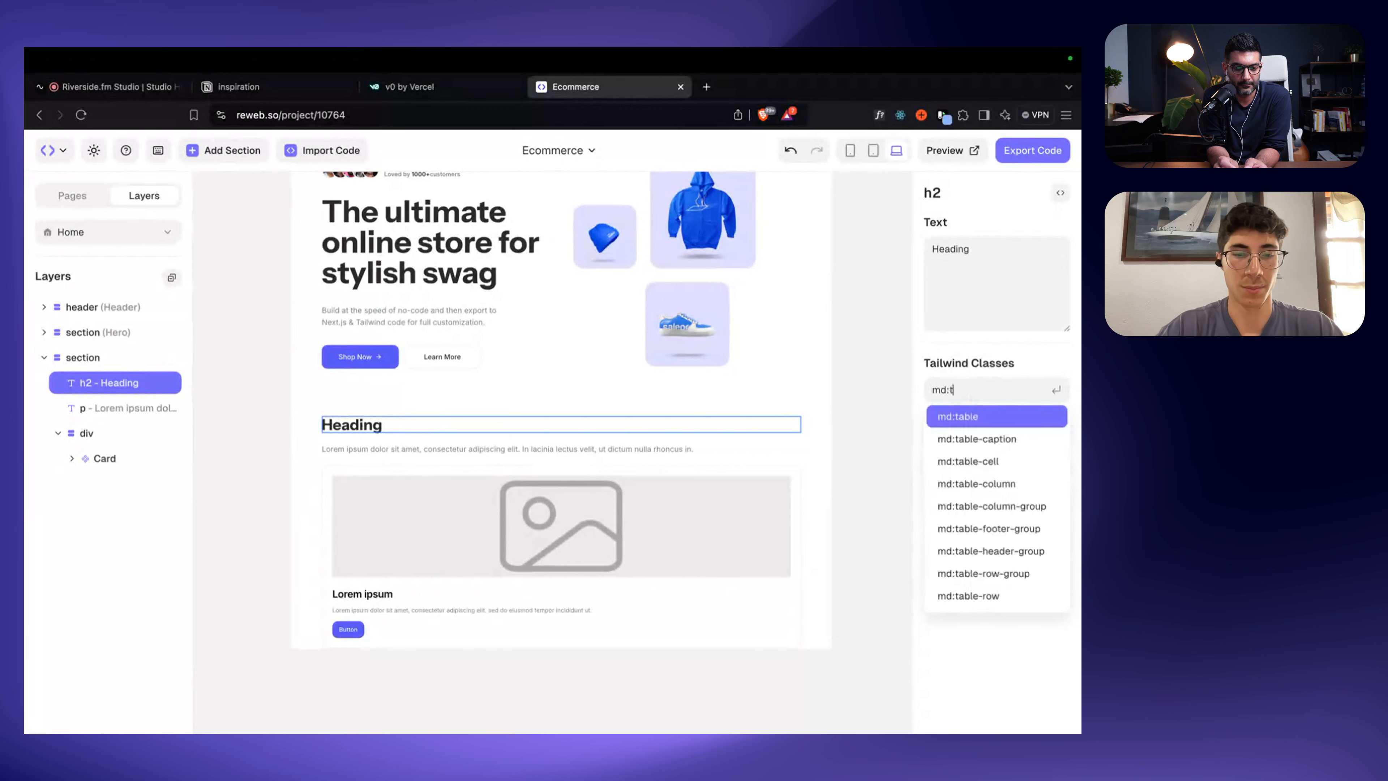
{"action": "key", "text": "Return"}
Step: Change the new section's heading text to "Our Products"
{"action": "double_click", "coordinate": [982, 275]}
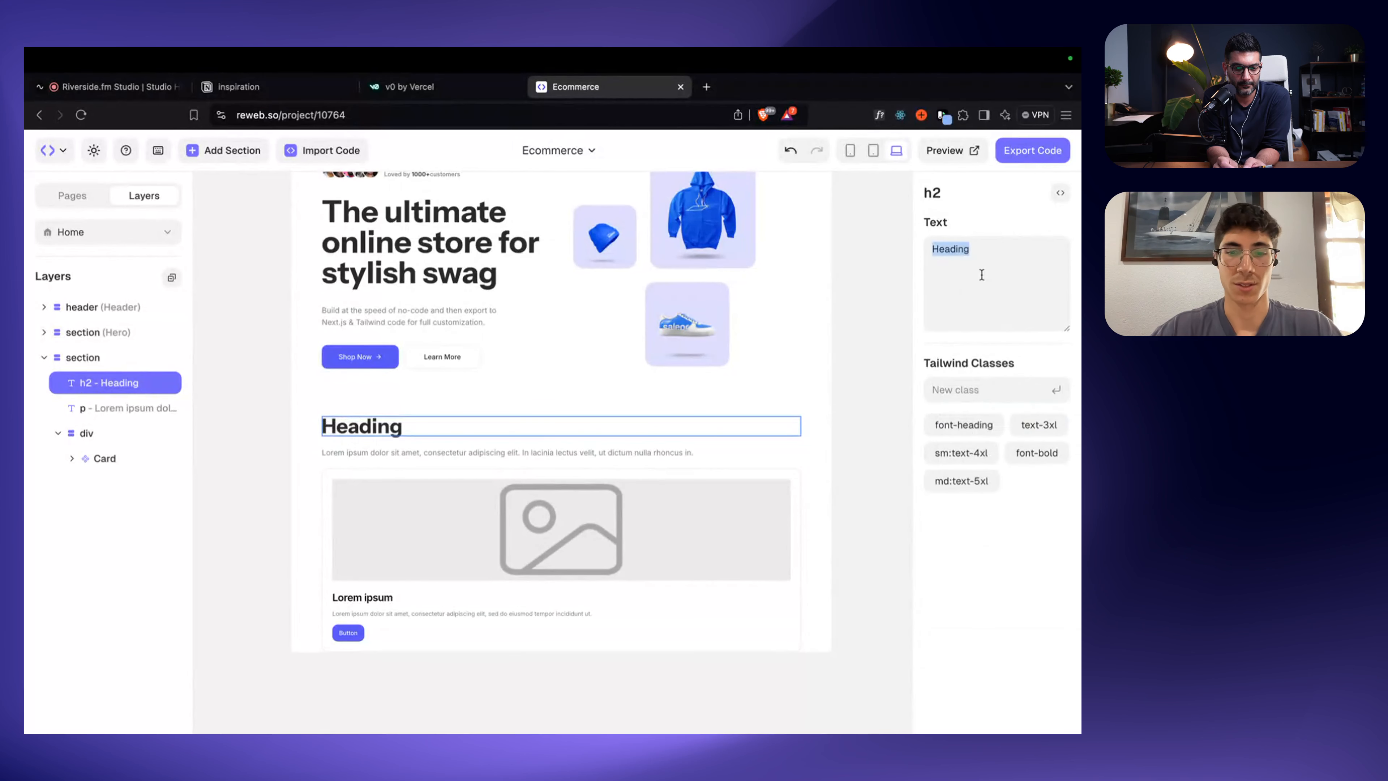
{"action": "type", "text": "Our Products"}
{"action": "key", "text": "Escape"}
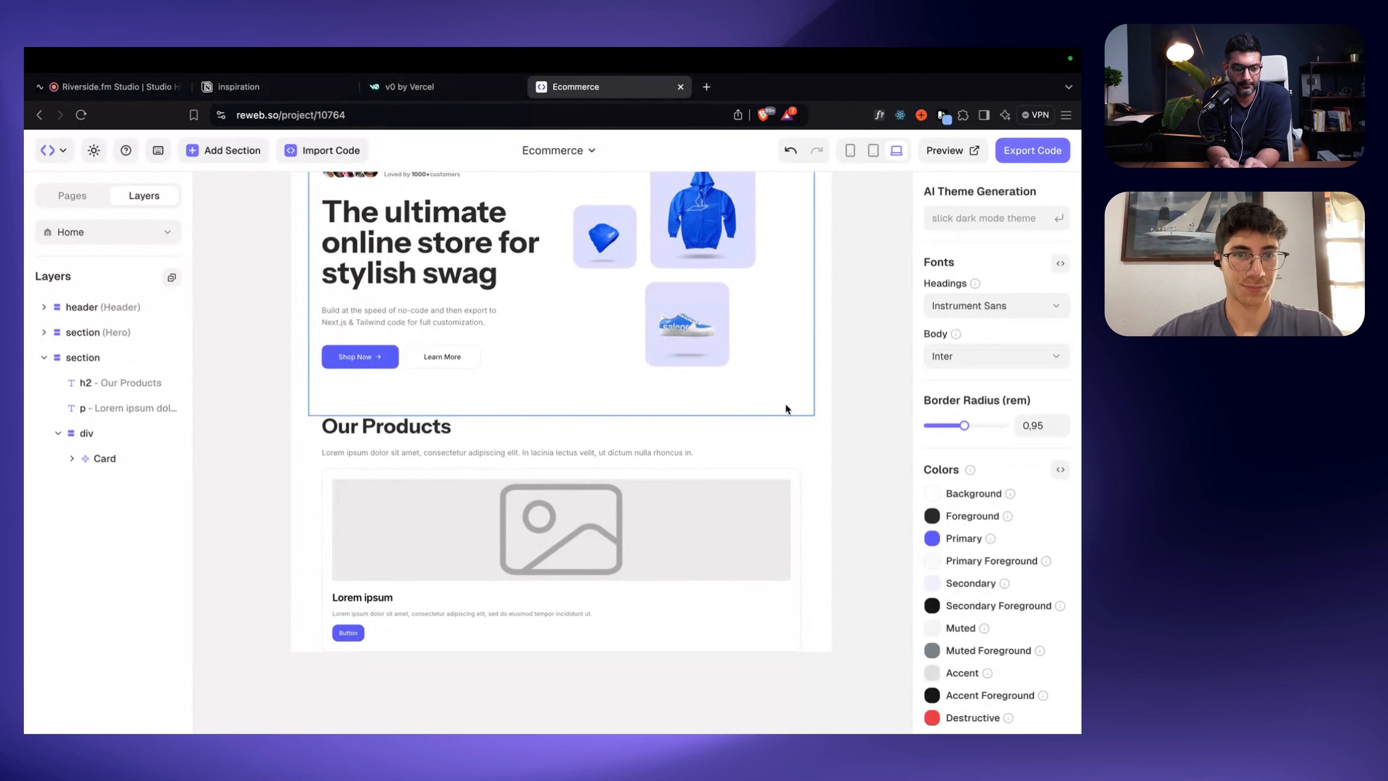
Step: Lay out the div around the Card as a three-column grid using the class grid-cols-3
{"action": "scroll", "coordinate": [785, 402], "scroll_direction": "down", "scroll_amount": 1}
{"action": "left_click", "coordinate": [104, 429]}
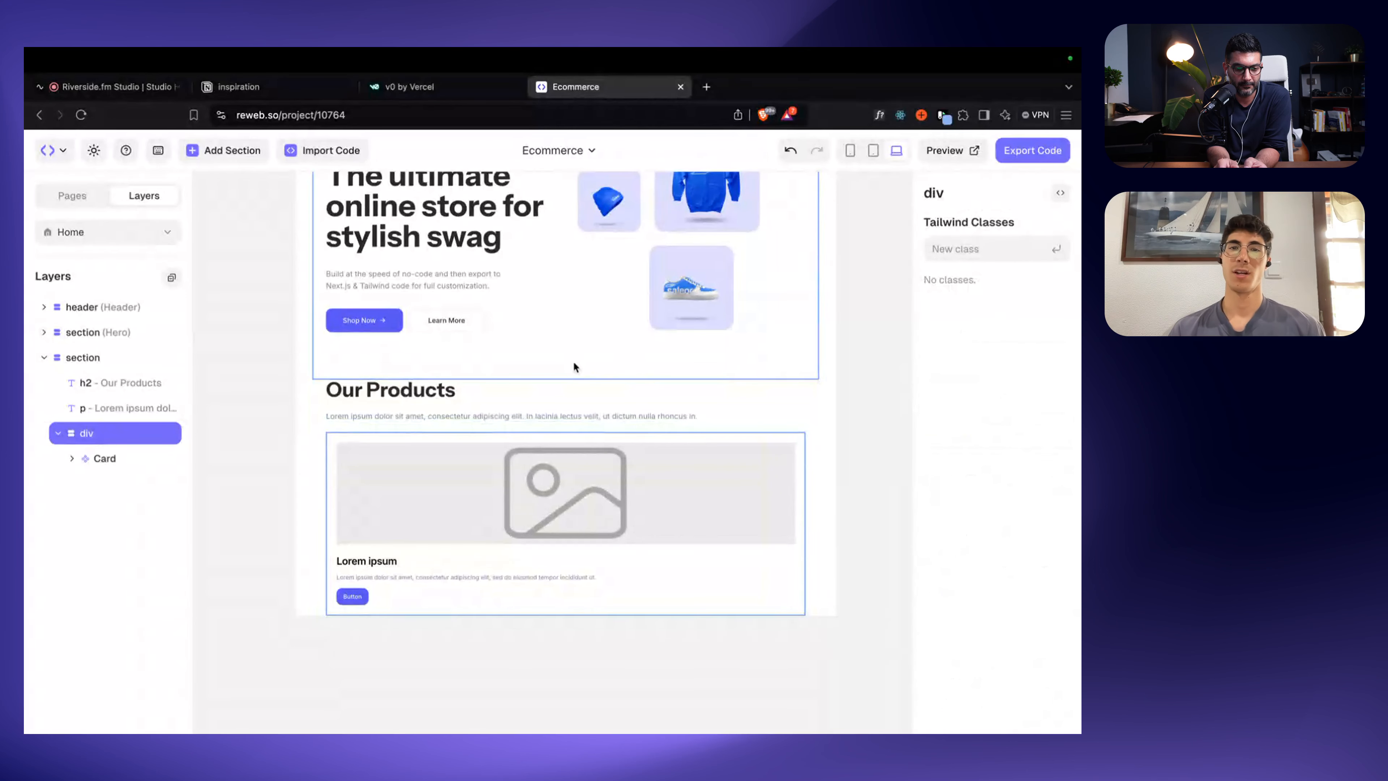
{"action": "left_click", "coordinate": [958, 251]}
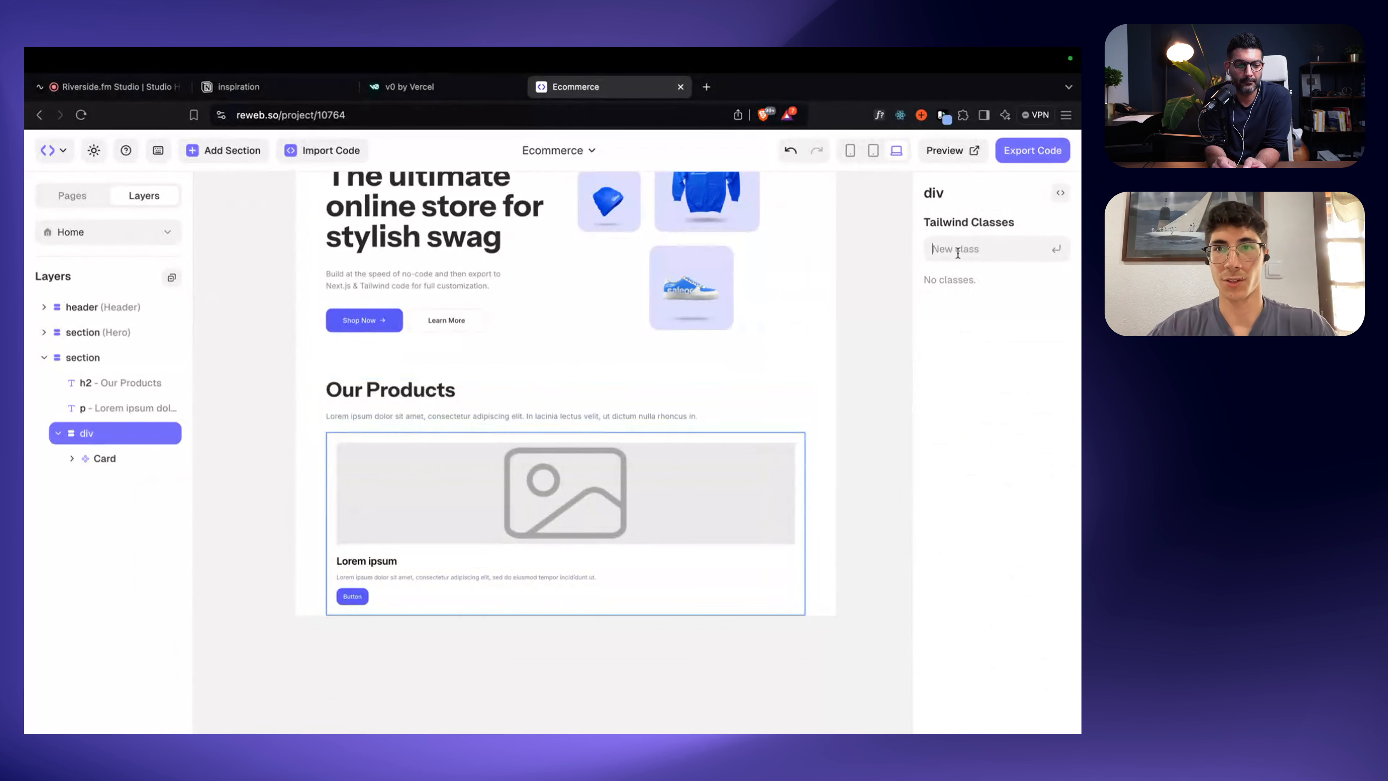
{"action": "type", "text": "grid-c"}
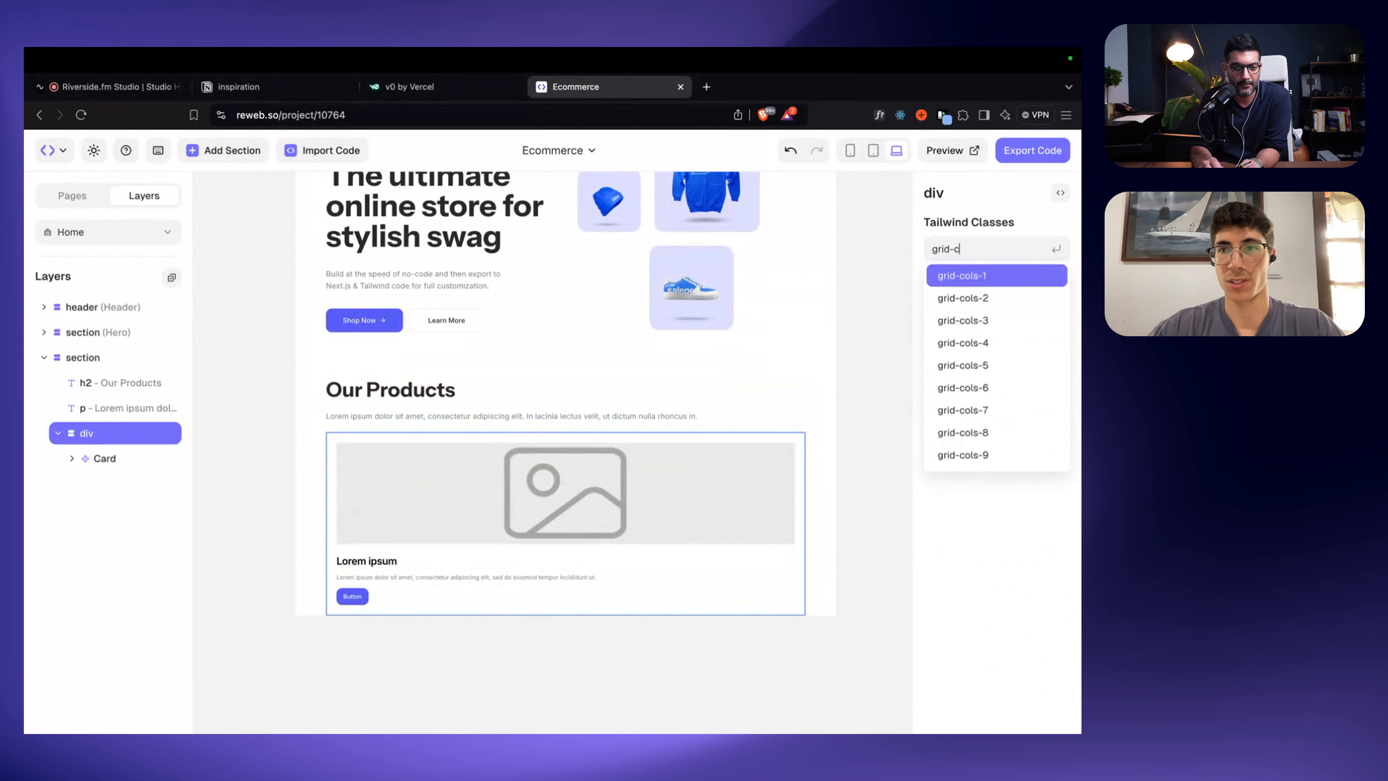
{"action": "key", "text": "Down"}
{"action": "key", "text": "Down"}
{"action": "key", "text": "Return"}
{"action": "left_click", "coordinate": [842, 378]}
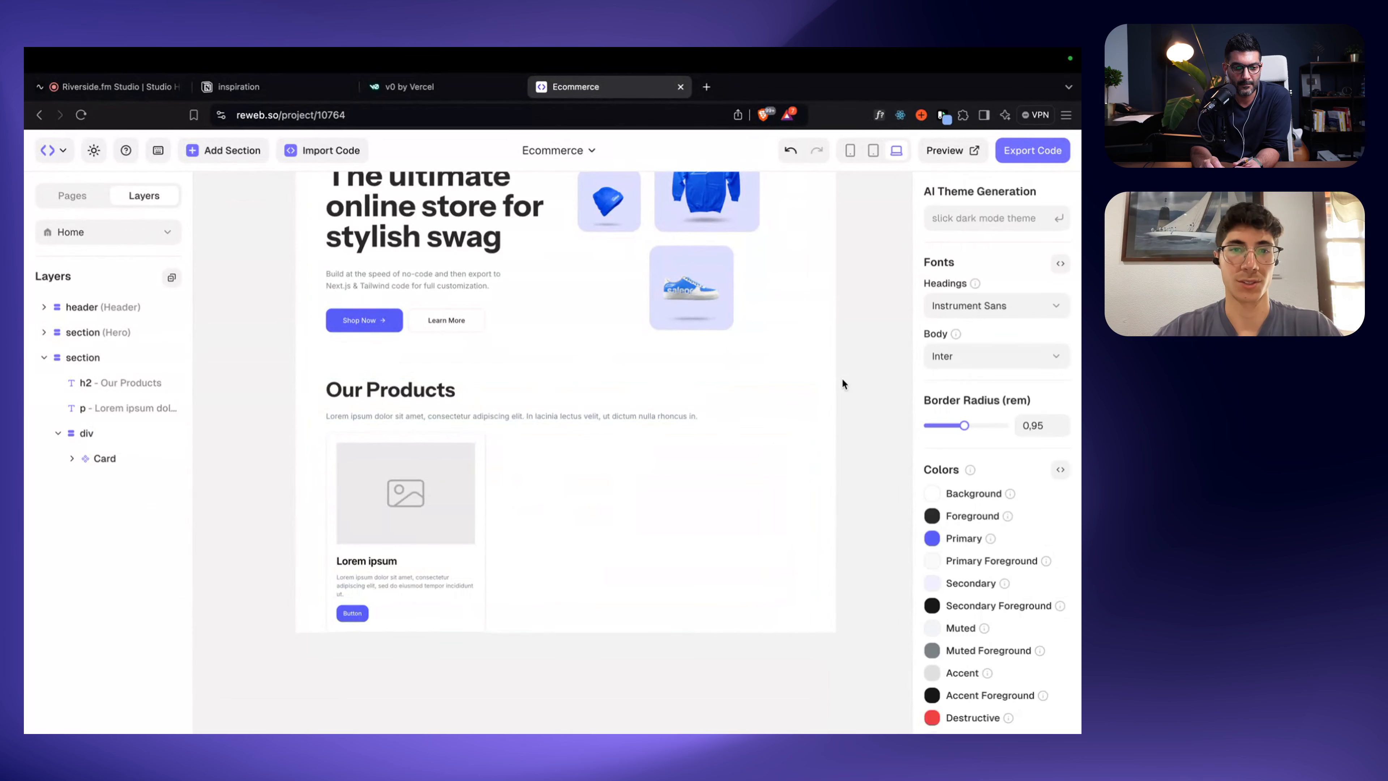
Step: Remove the bg-card, shadow-sm and border classes from the Card and add shadow-none
{"action": "left_click", "coordinate": [399, 539]}
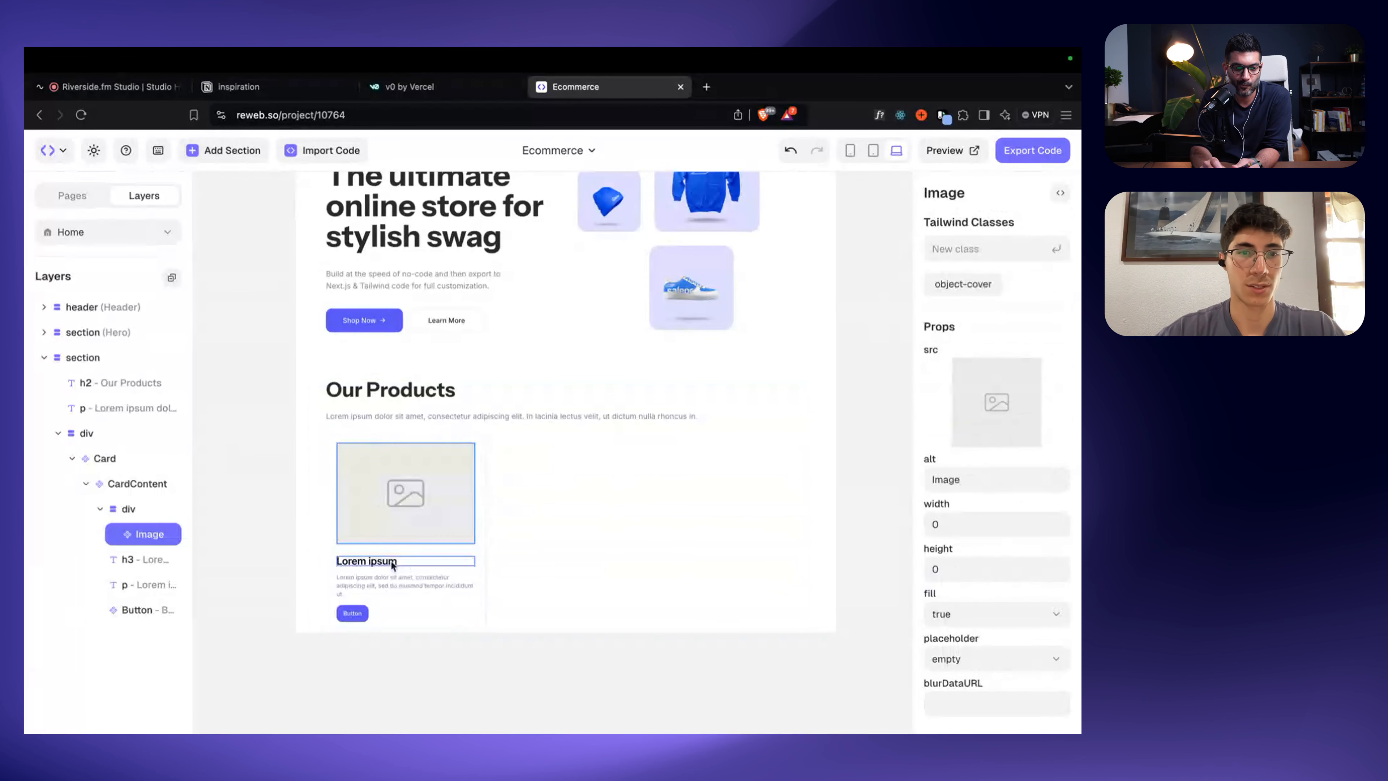
{"action": "left_click", "coordinate": [480, 541]}
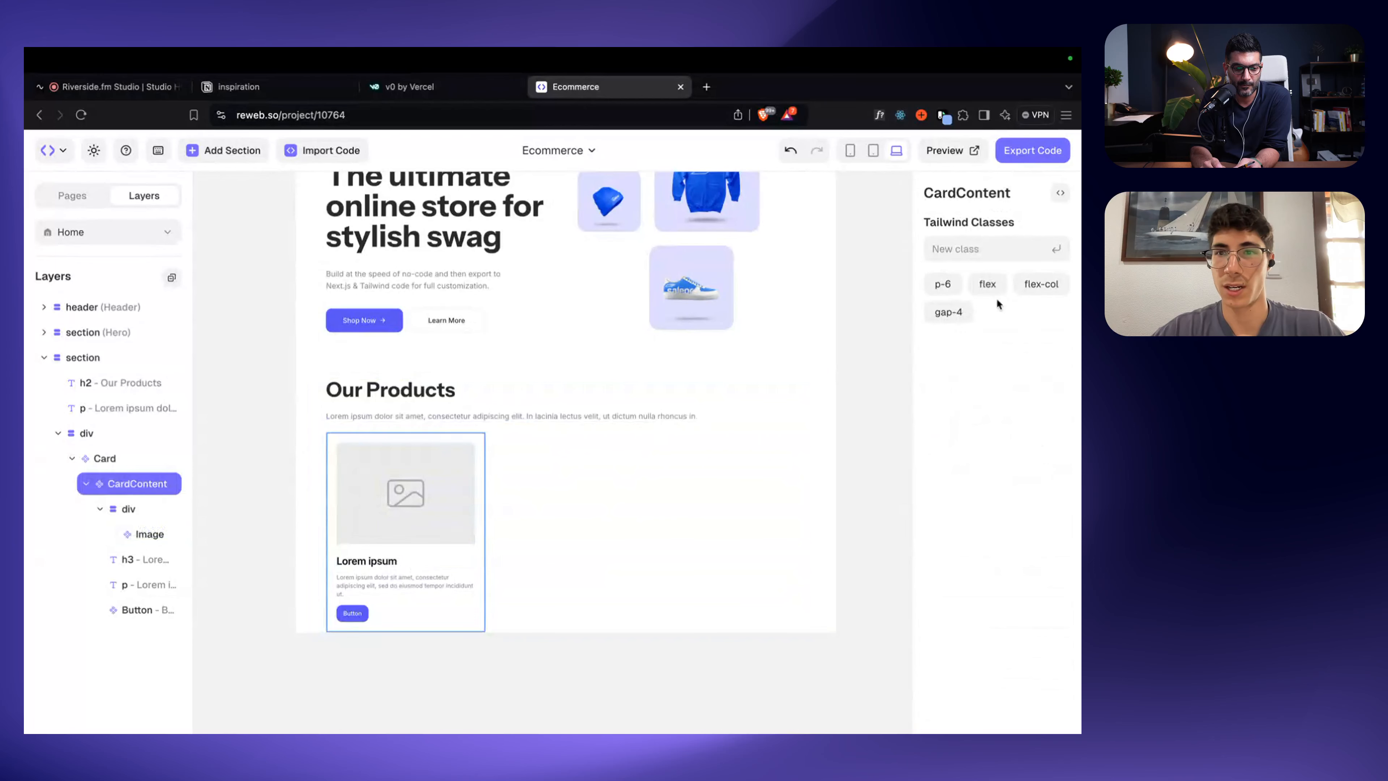
{"action": "left_click", "coordinate": [110, 458]}
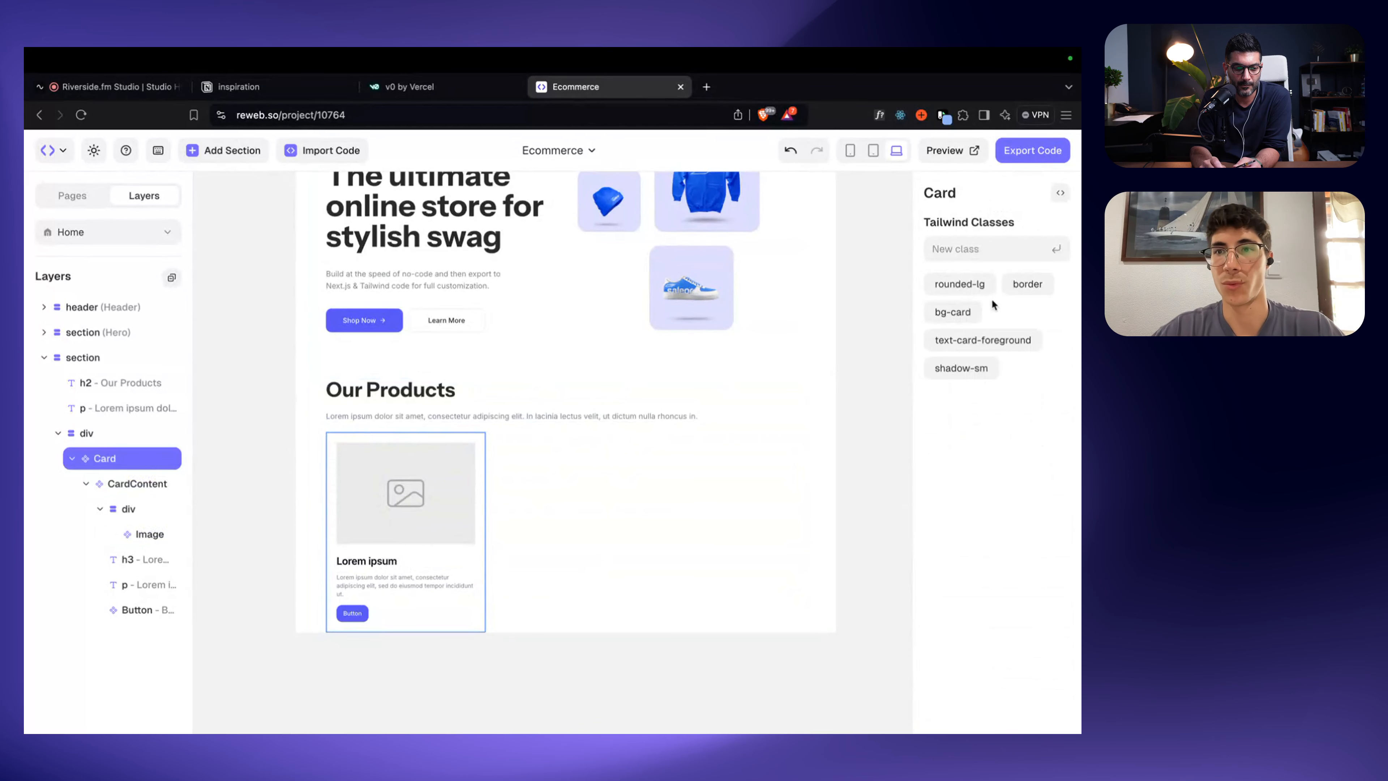
{"action": "left_click", "coordinate": [972, 313]}
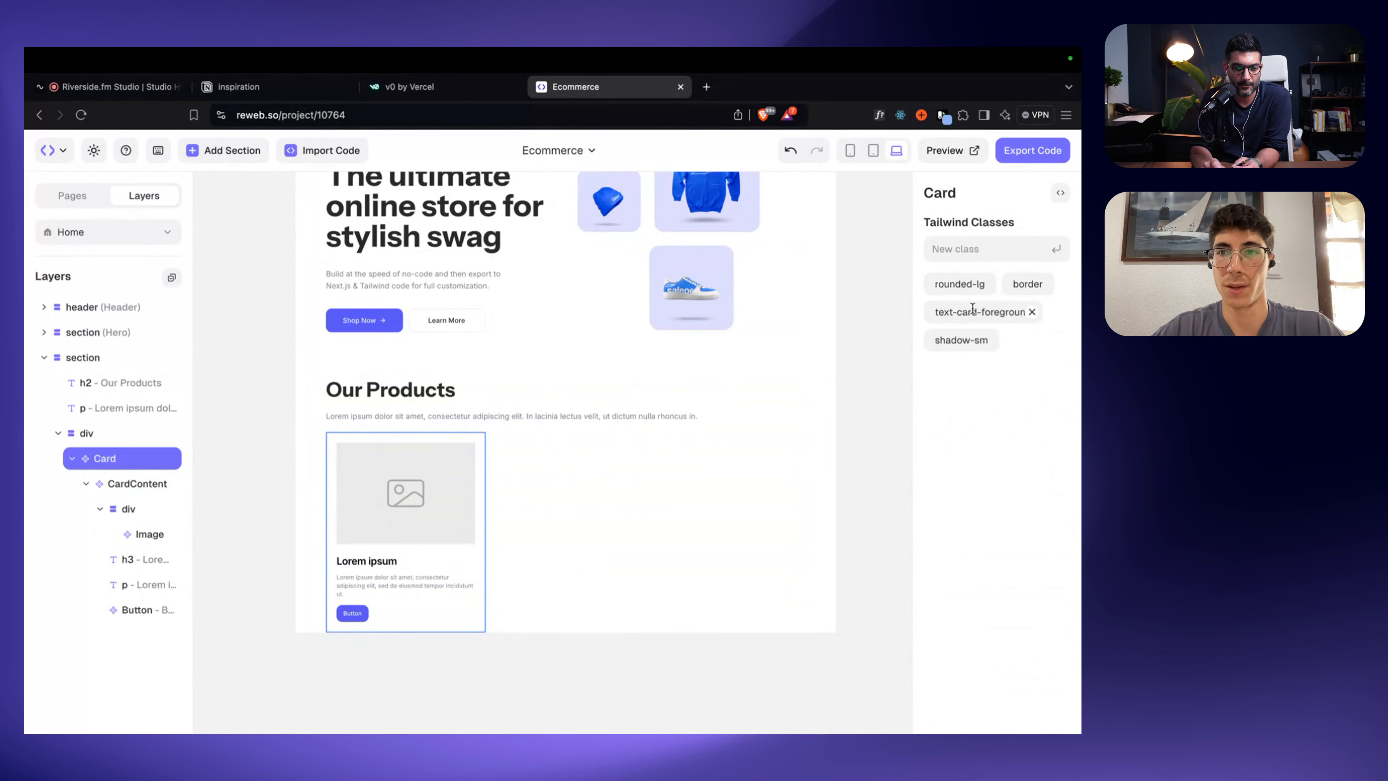
{"action": "left_click", "coordinate": [989, 340]}
{"action": "left_click", "coordinate": [962, 244]}
{"action": "type", "text": "shadow-0n"}
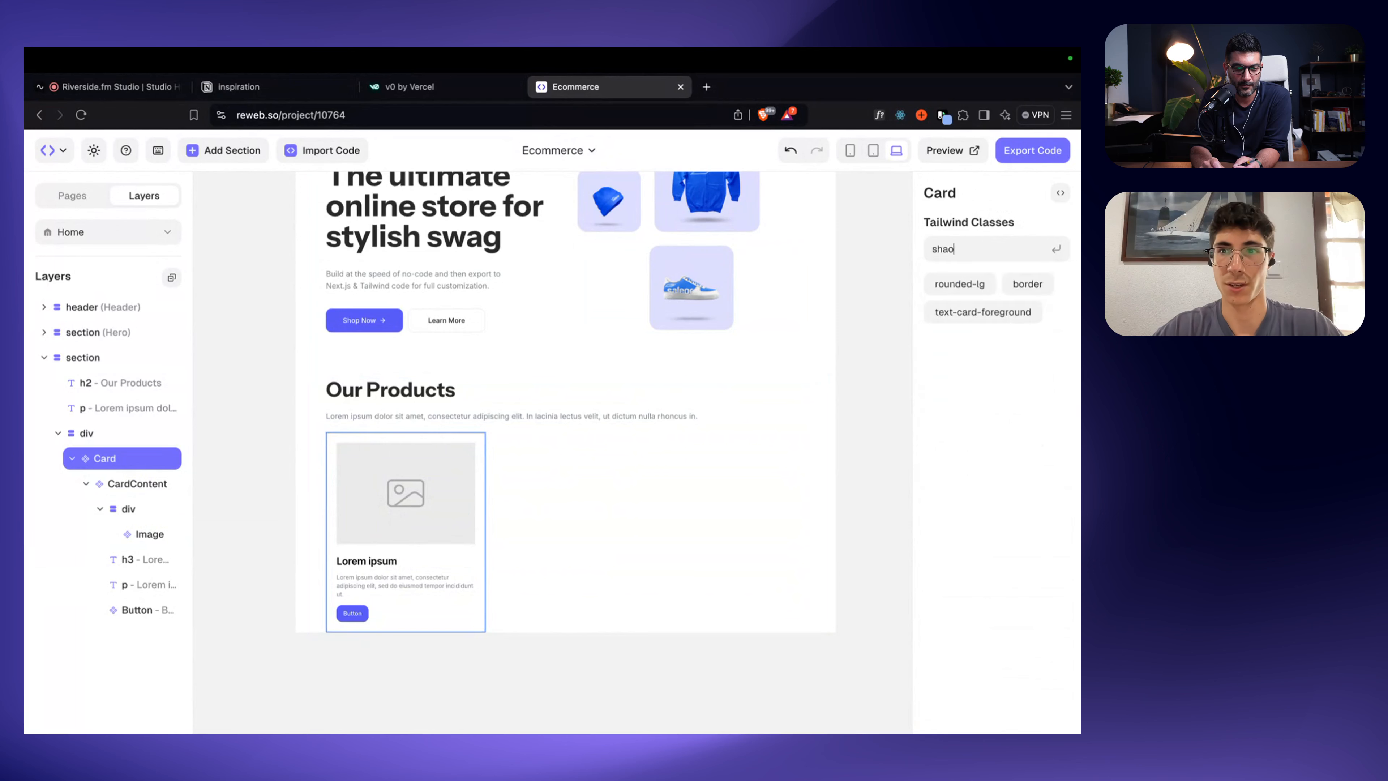
{"action": "key", "text": "BackSpace"}
{"action": "key", "text": "BackSpace"}
{"action": "type", "text": "none"}
{"action": "key", "text": "Return"}
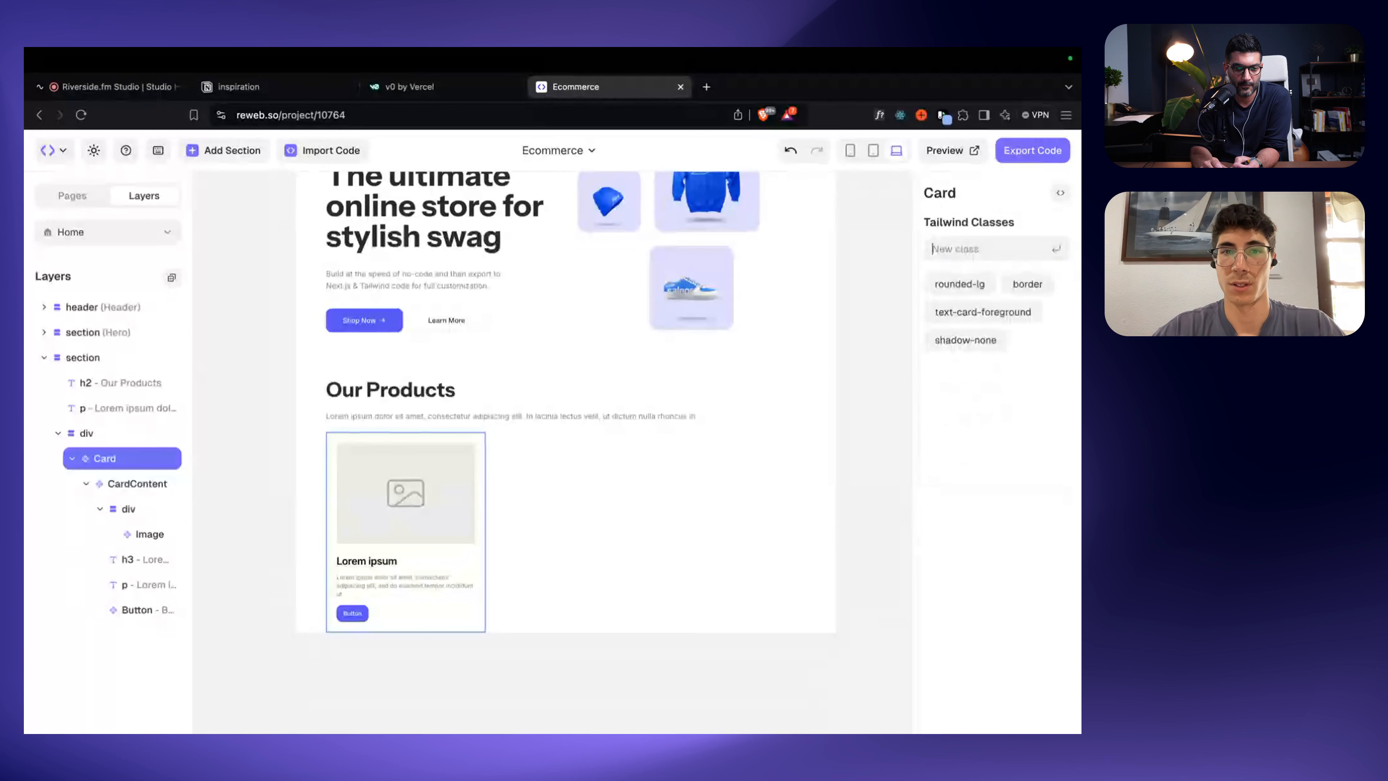
{"action": "left_click", "coordinate": [1043, 284]}
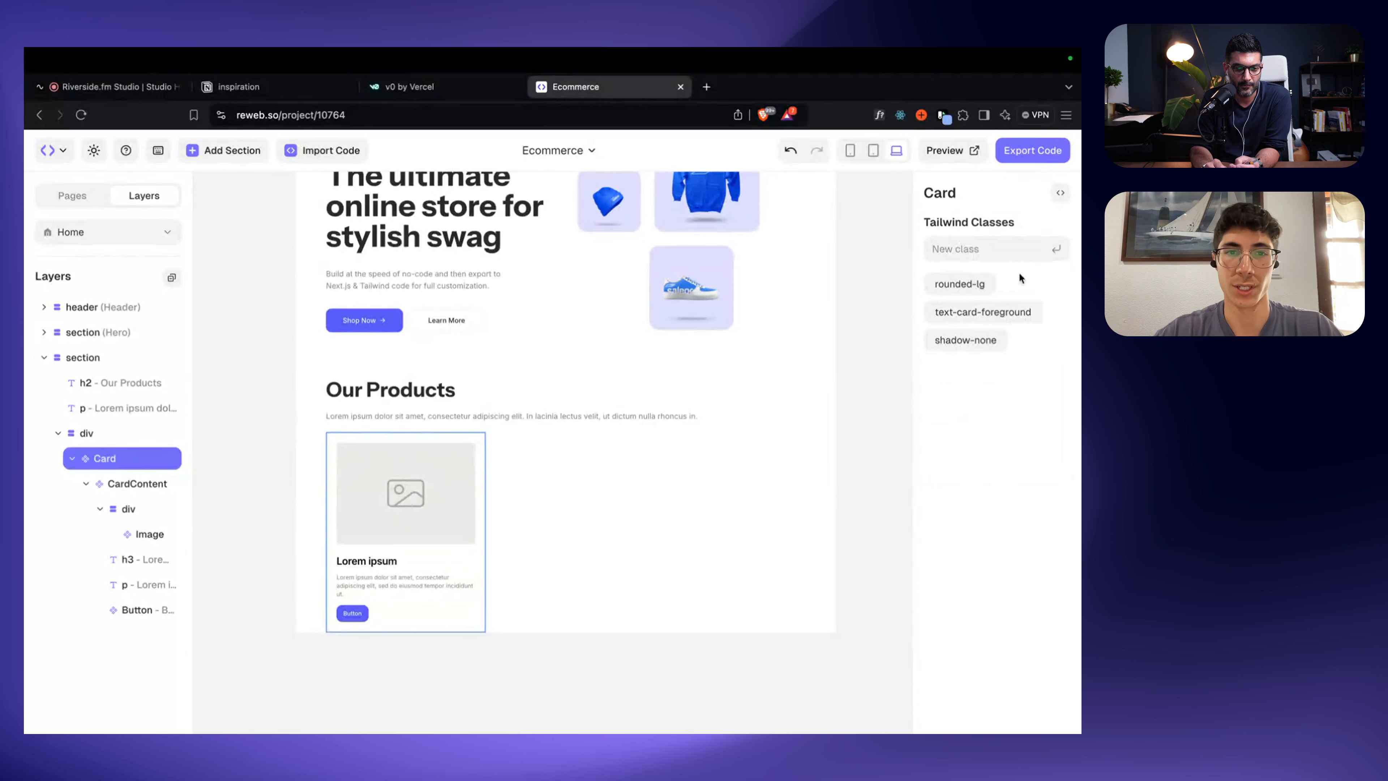
Step: Remove the inner padding of the CardContent by adding the class p-0
{"action": "left_click", "coordinate": [137, 483]}
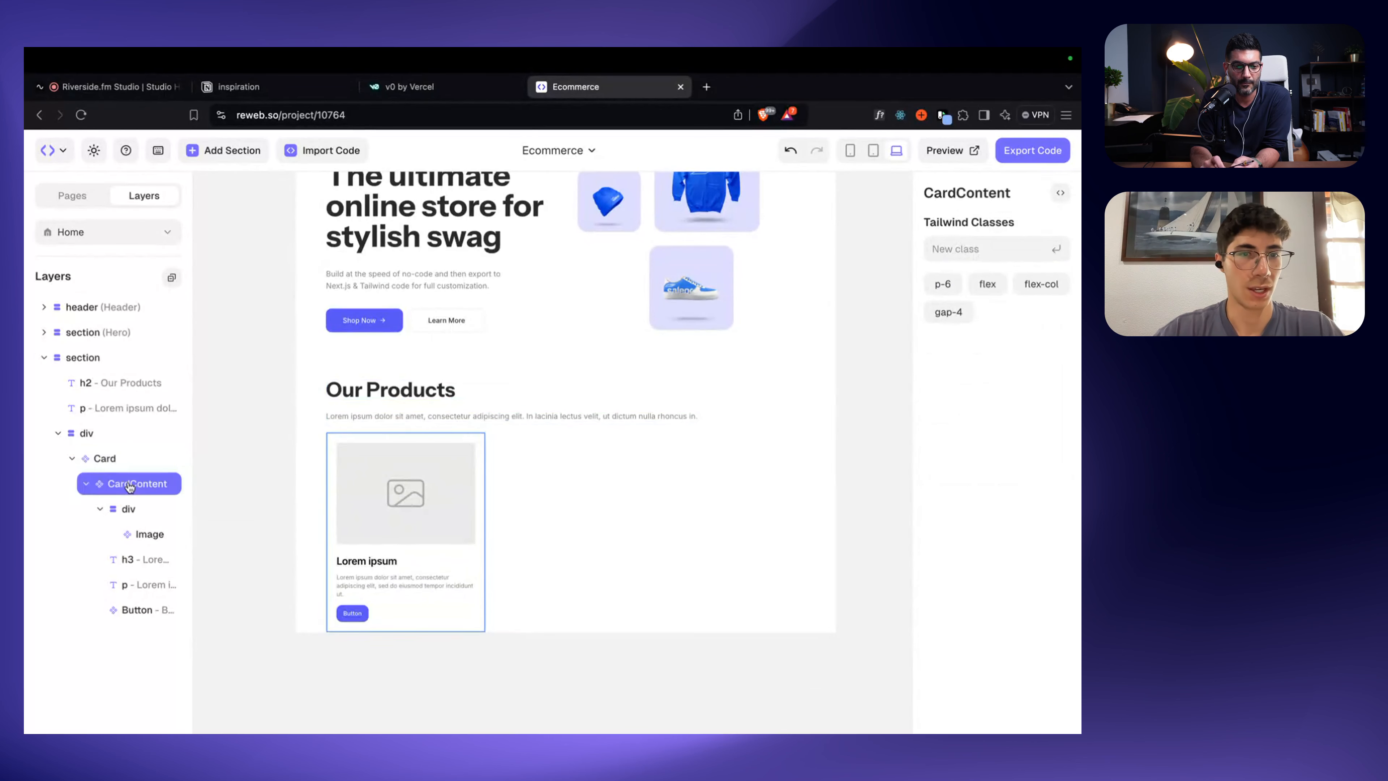
{"action": "left_click", "coordinate": [980, 255]}
{"action": "type", "text": "p-0"}
{"action": "key", "text": "Return"}
{"action": "left_click", "coordinate": [385, 681]}
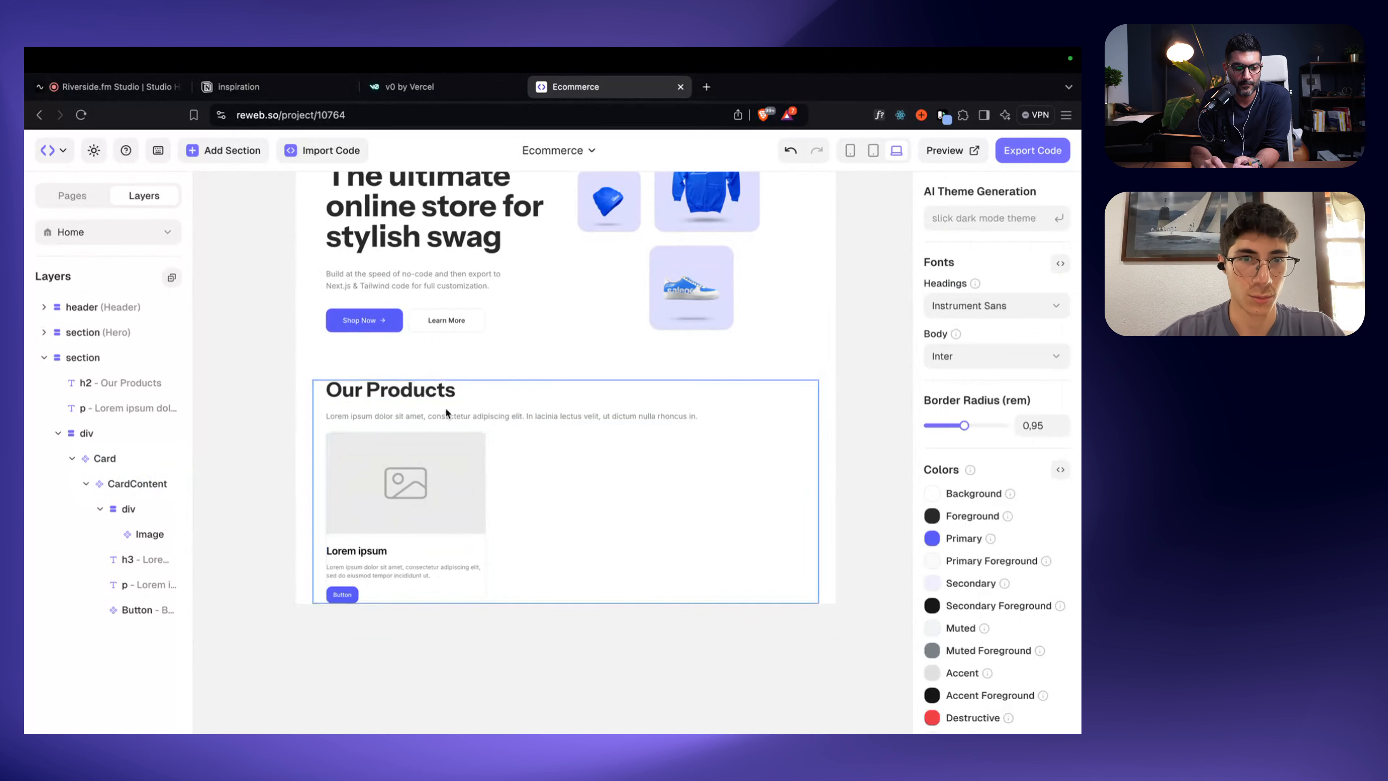
Step: Add the class border-0 to the Card to remove its outline
{"action": "mouse_move", "coordinate": [443, 730]}
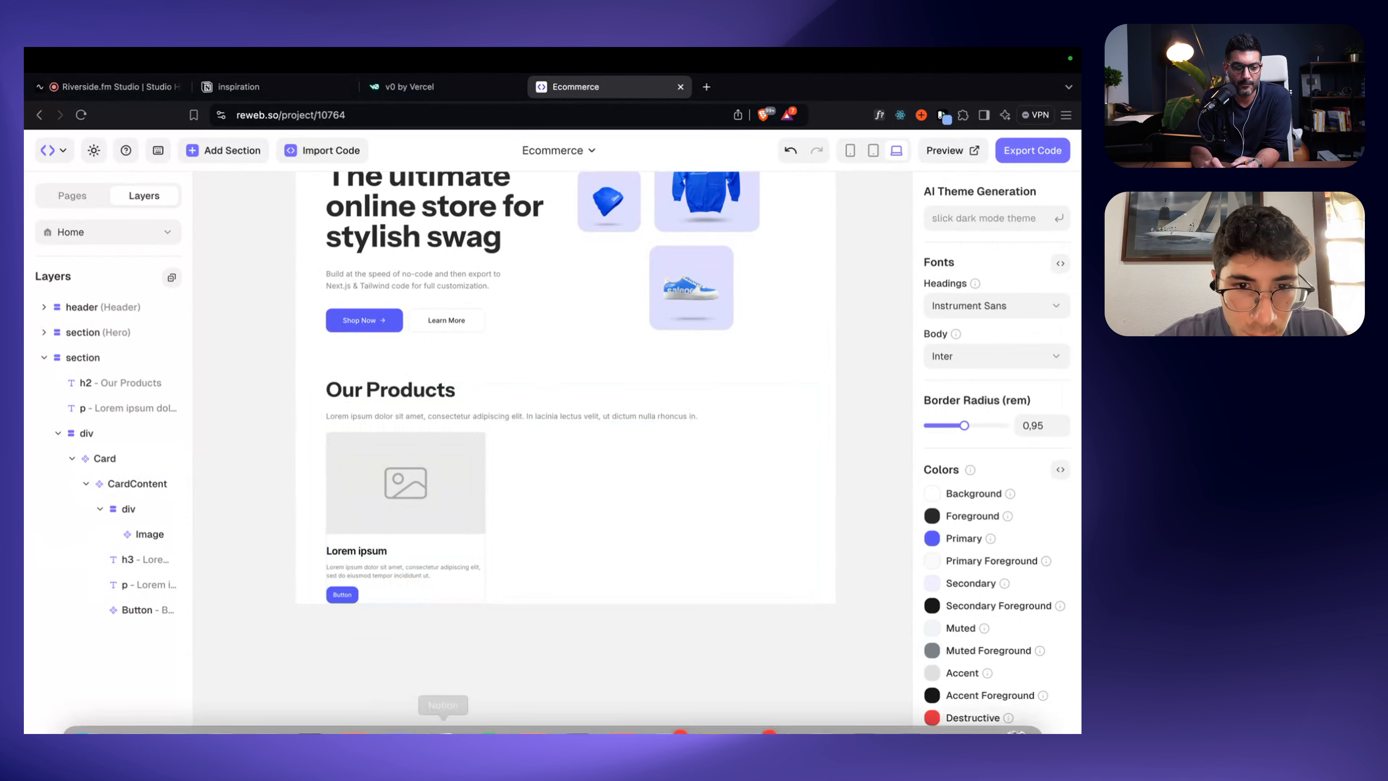
{"action": "left_click", "coordinate": [473, 540]}
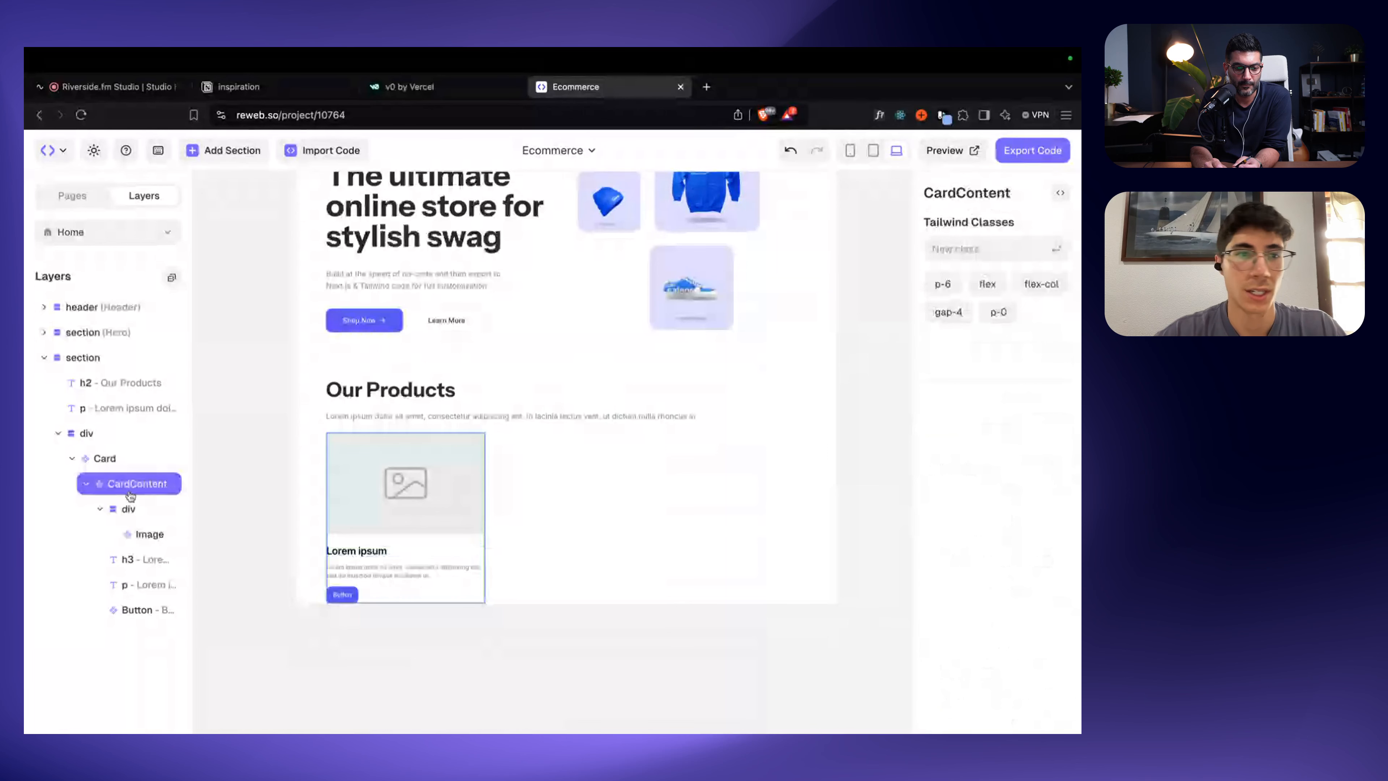
{"action": "left_click", "coordinate": [118, 458]}
{"action": "type", "text": "border"}
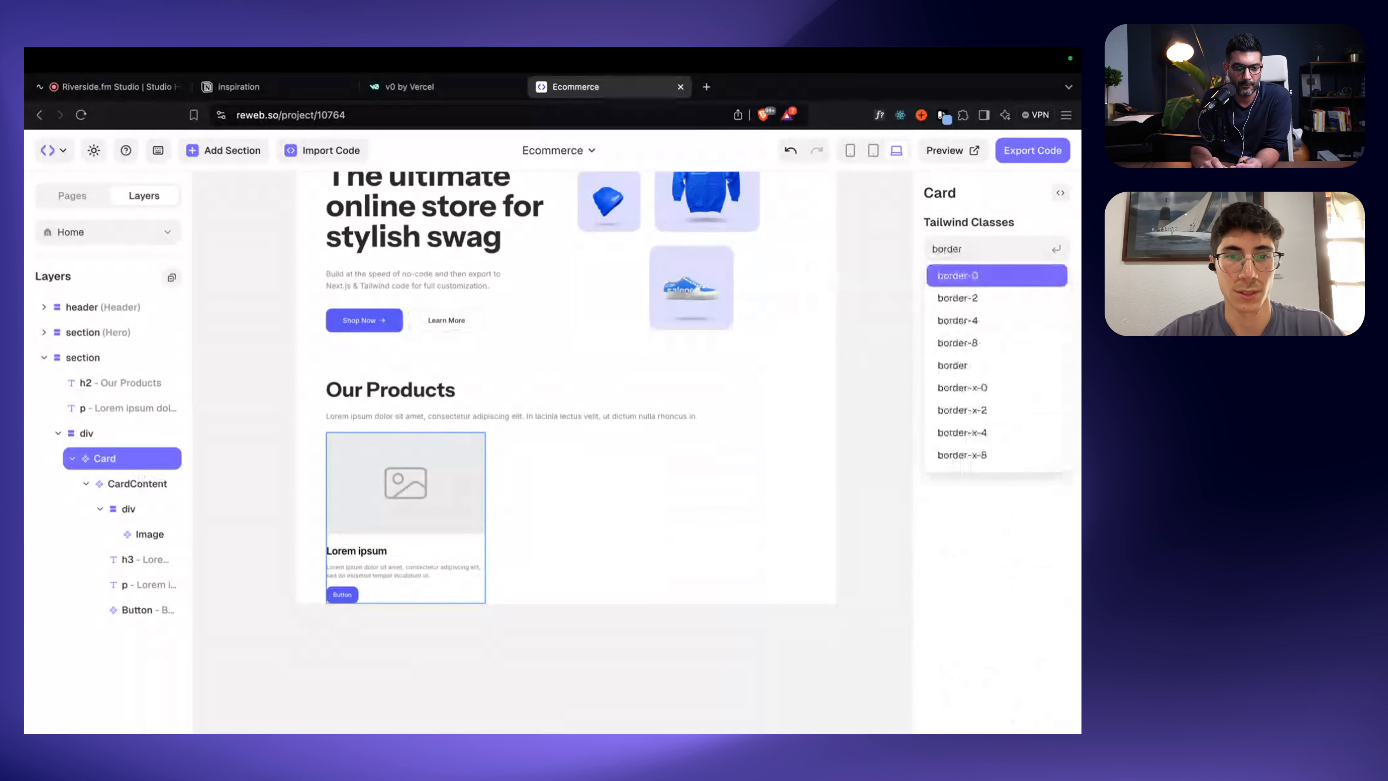
{"action": "key", "text": "Return"}
{"action": "left_click", "coordinate": [580, 628]}
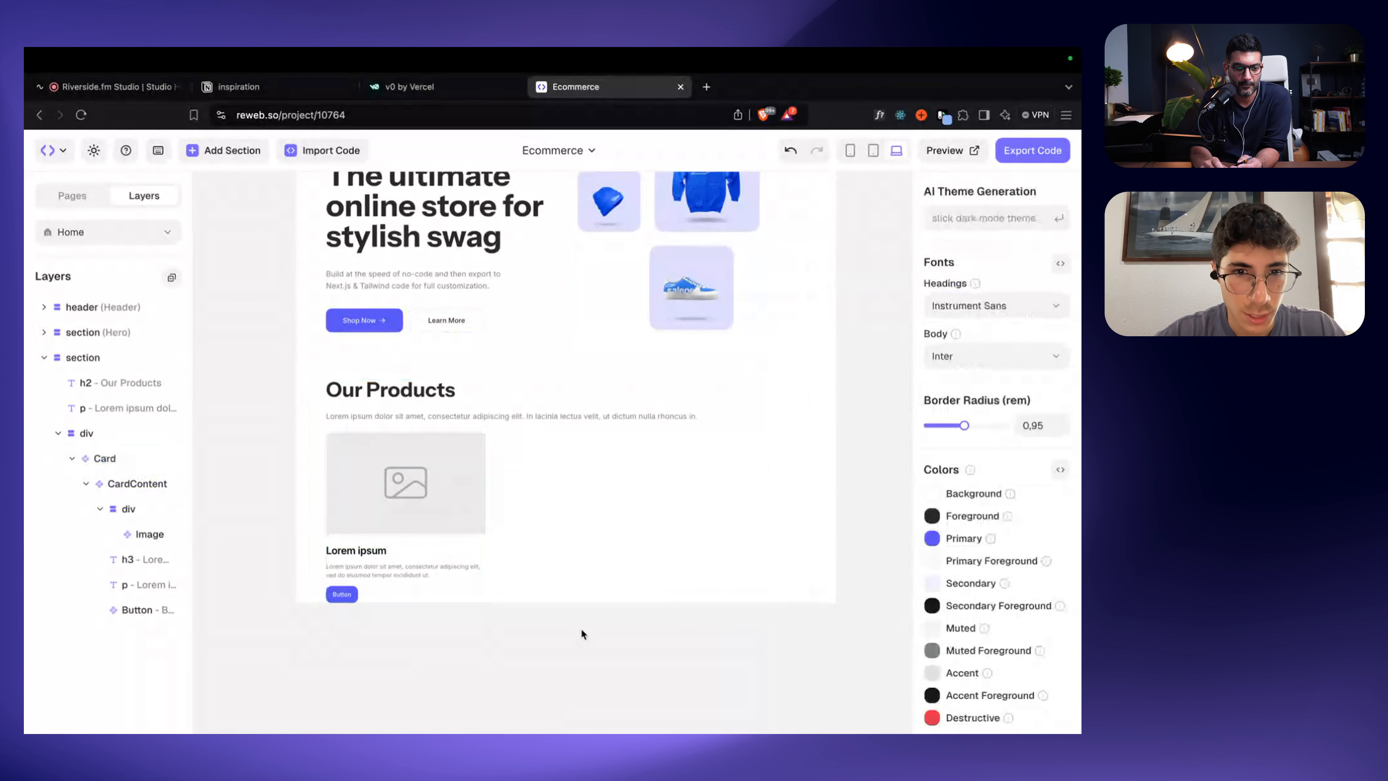
Step: Set the card's placeholder image to the blue plimsolls WebP file from the images folder
{"action": "left_click", "coordinate": [427, 487]}
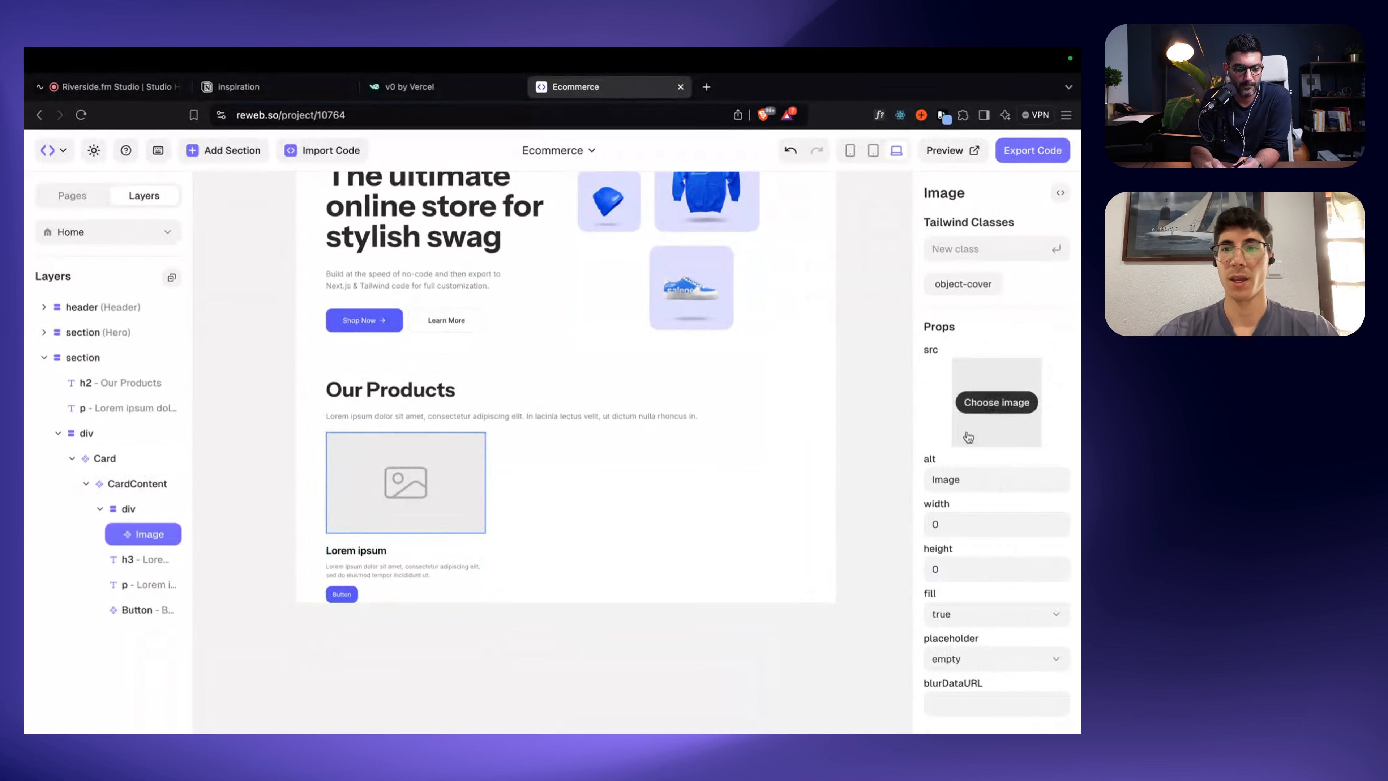
{"action": "left_click", "coordinate": [993, 408]}
{"action": "key", "text": "Down"}
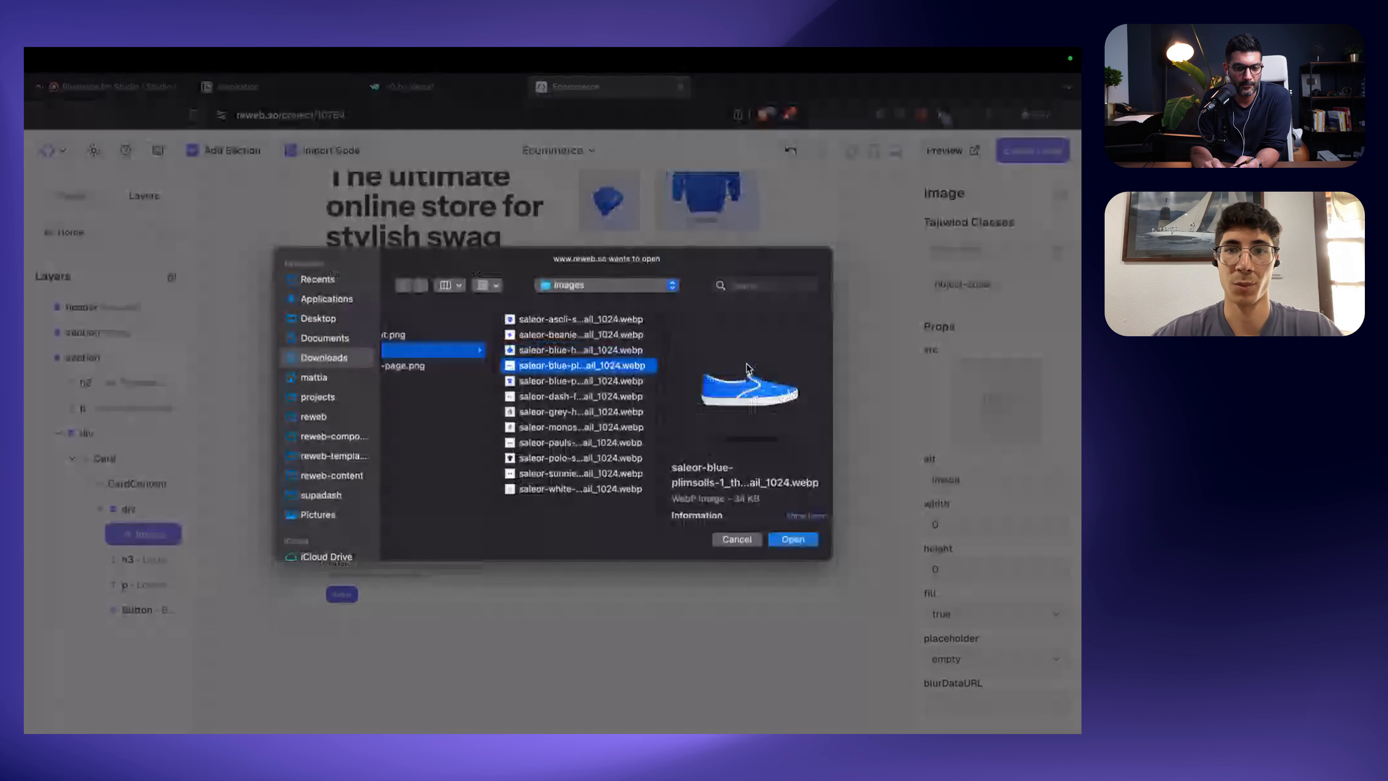
{"action": "key", "text": "Return"}
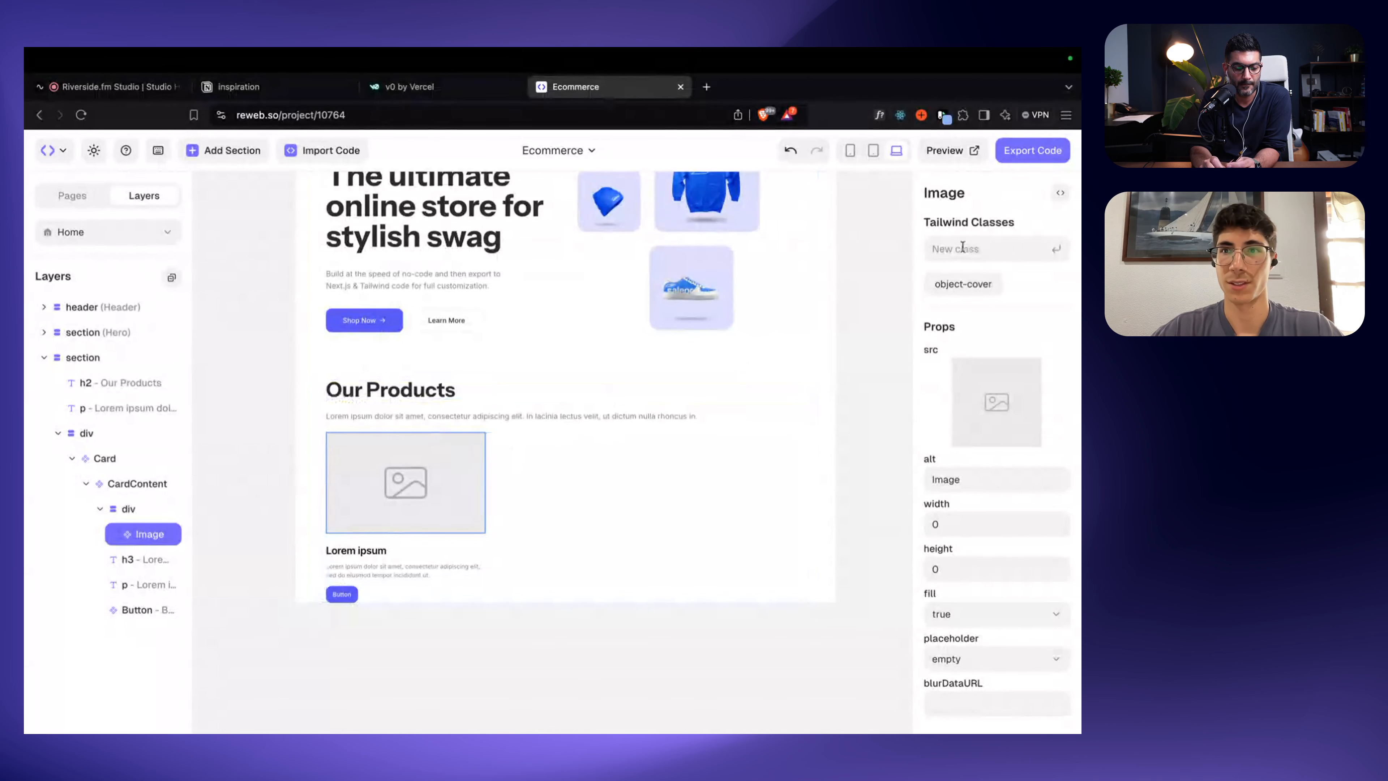
{"action": "type", "text": "bg-"}
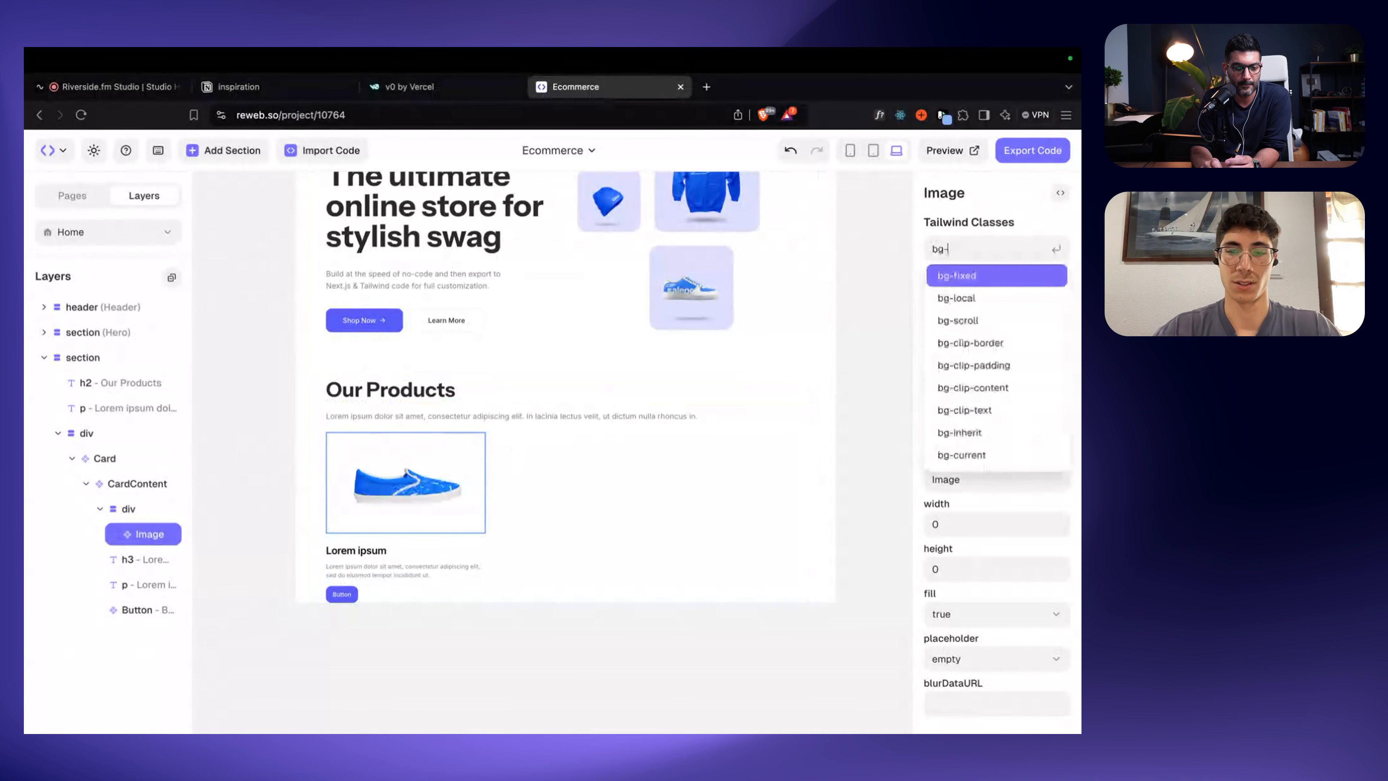
{"action": "type", "text": "prim"}
{"action": "key", "text": "Return"}
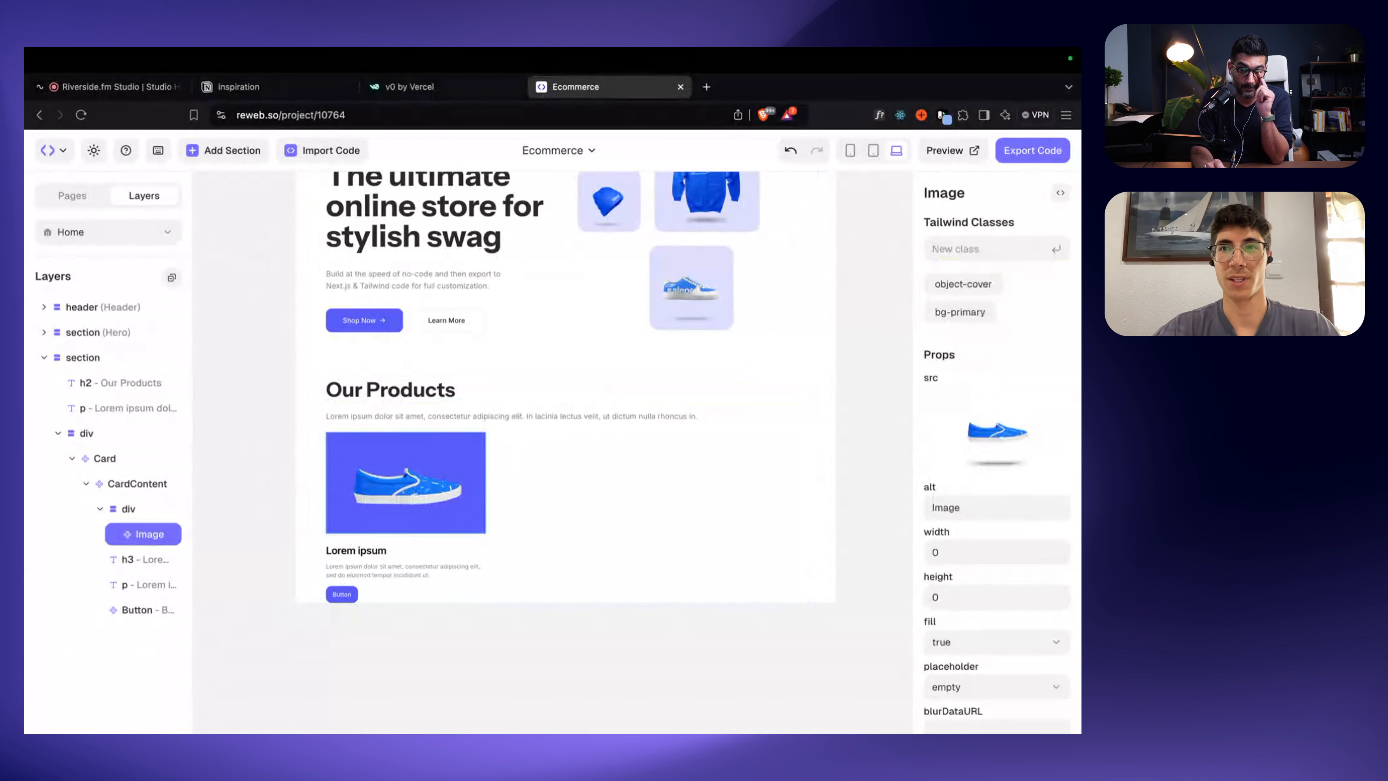
{"action": "key", "text": "ctrl+z"}
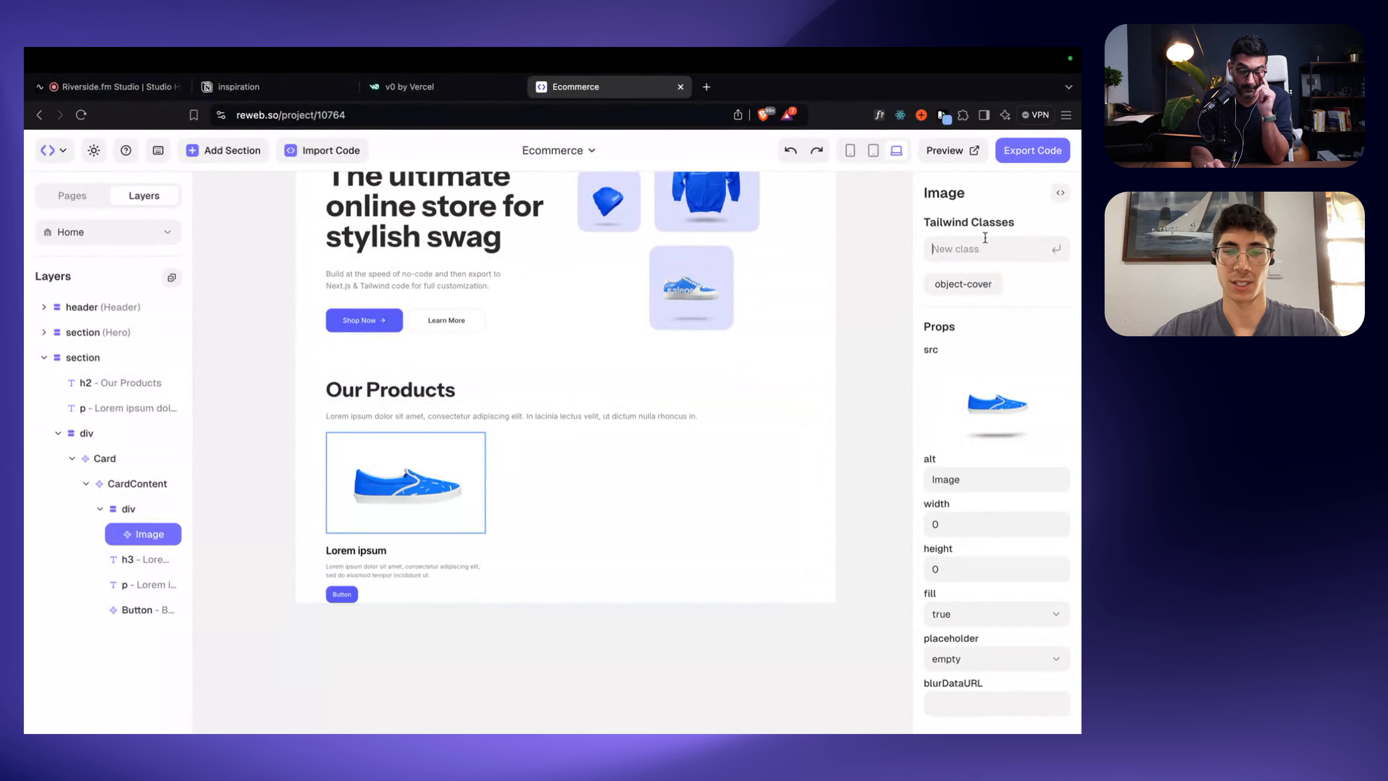
Step: Give the card's shoe image a light primary background and rounded corners with bg-primary/20 and rounded-3xl
{"action": "type", "text": "bg-primary/20"}
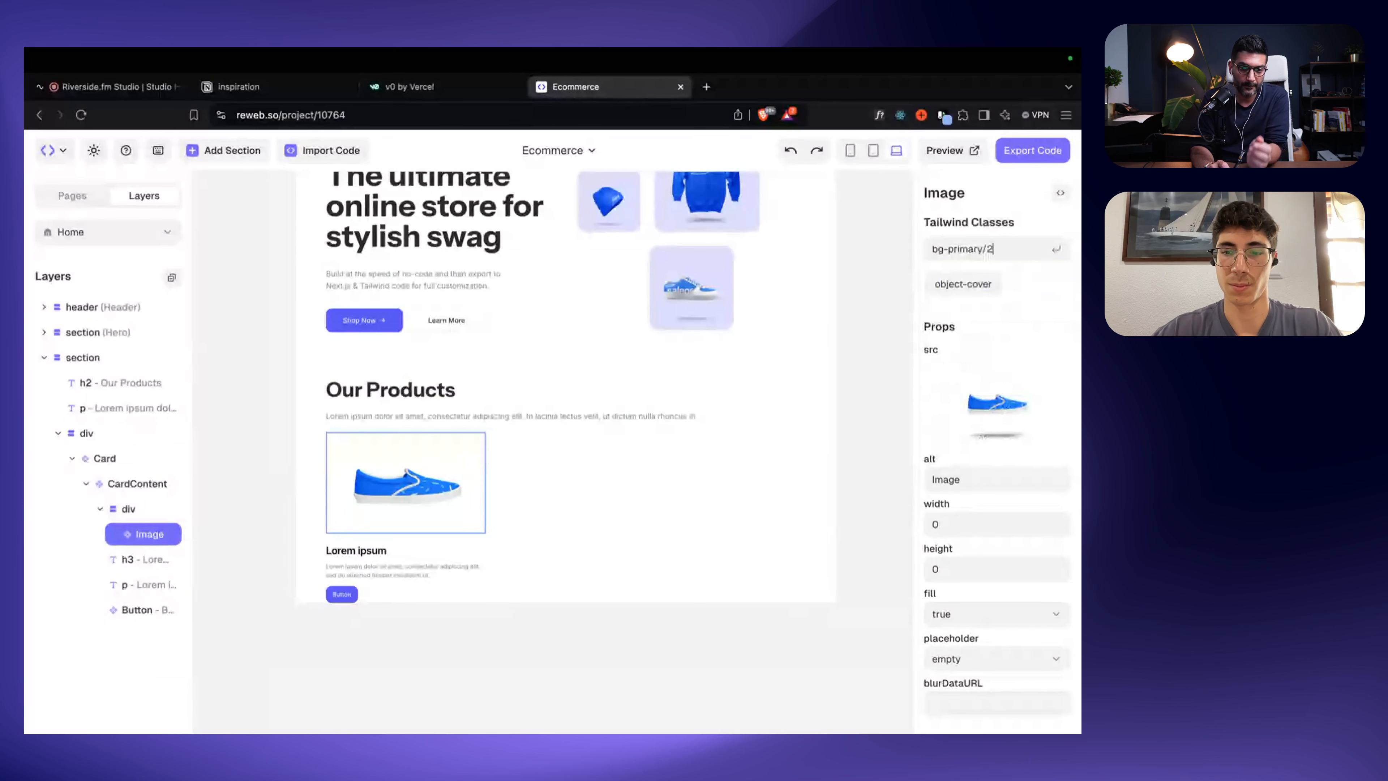
{"action": "key", "text": "Return"}
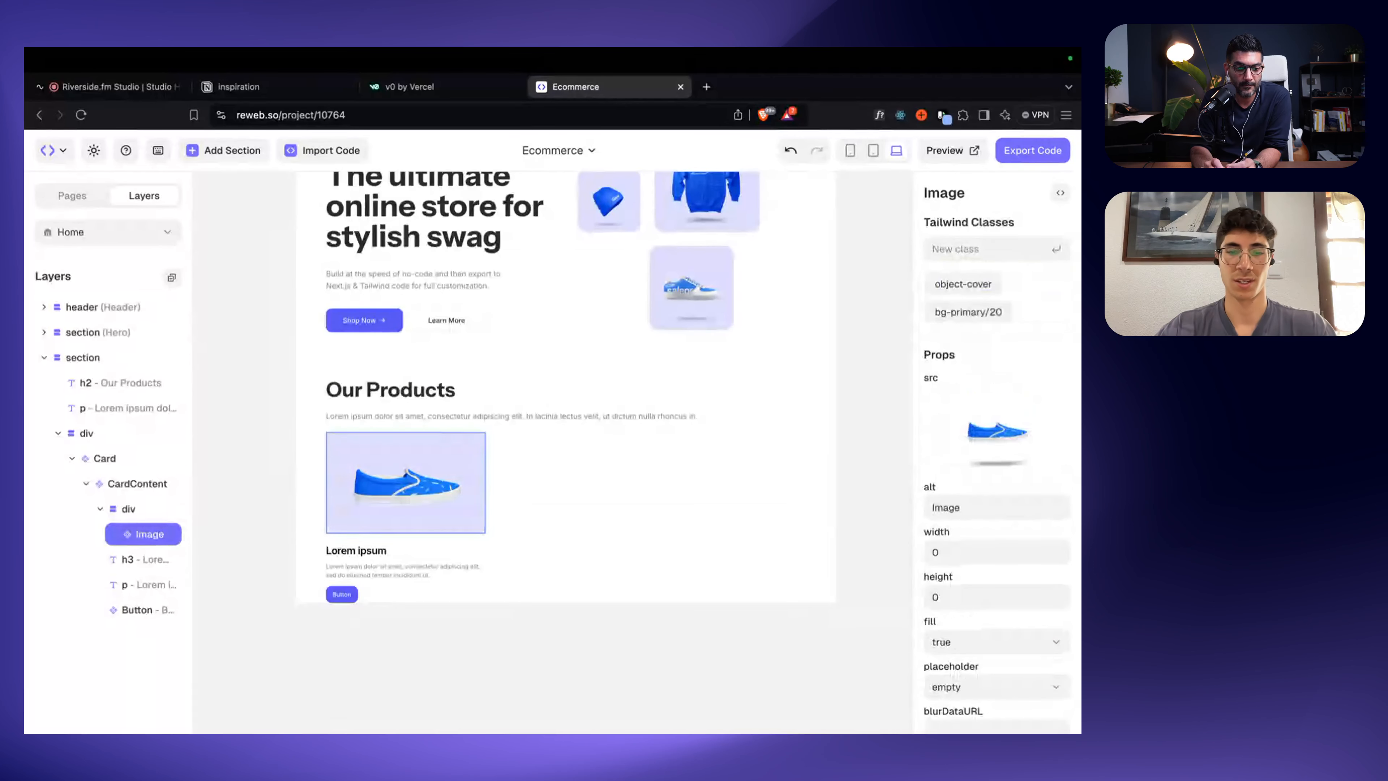
{"action": "type", "text": "rounded-3"}
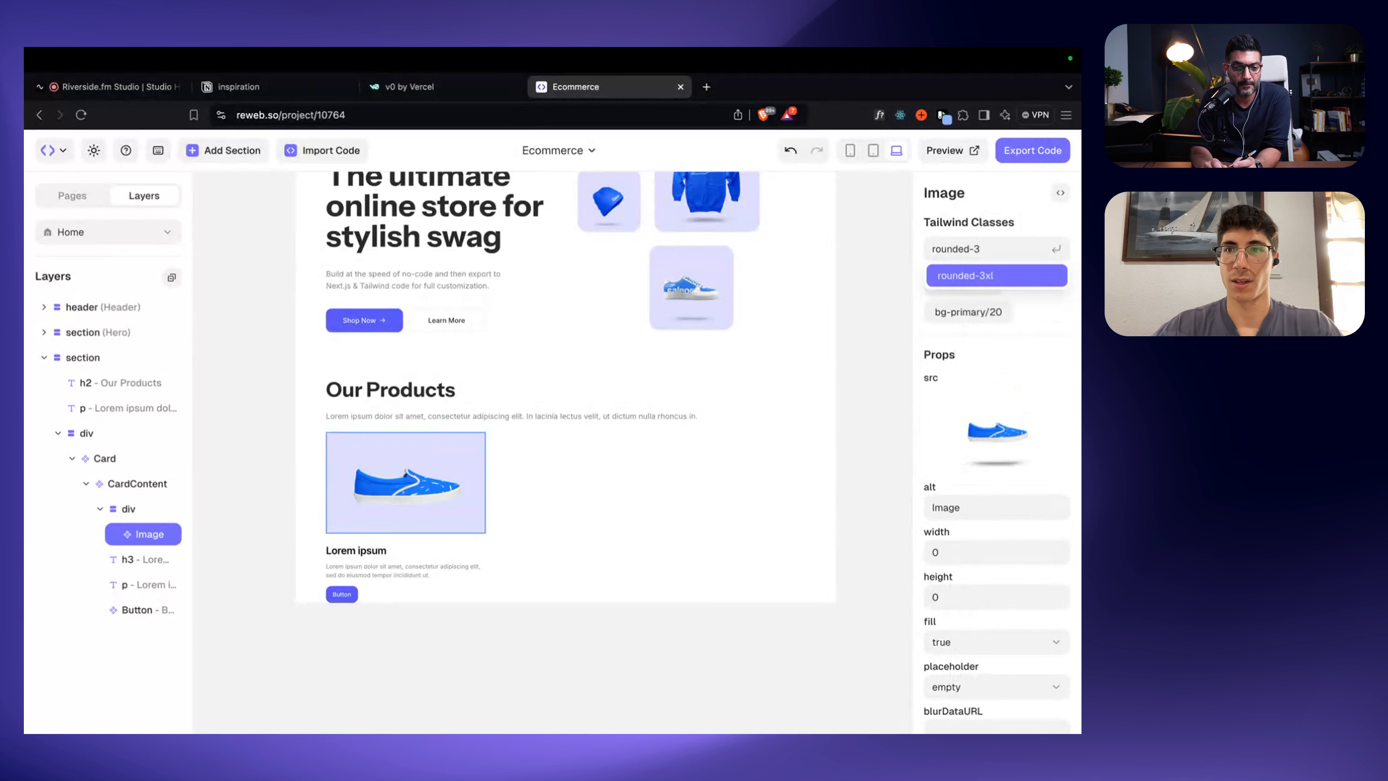
{"action": "key", "text": "Return"}
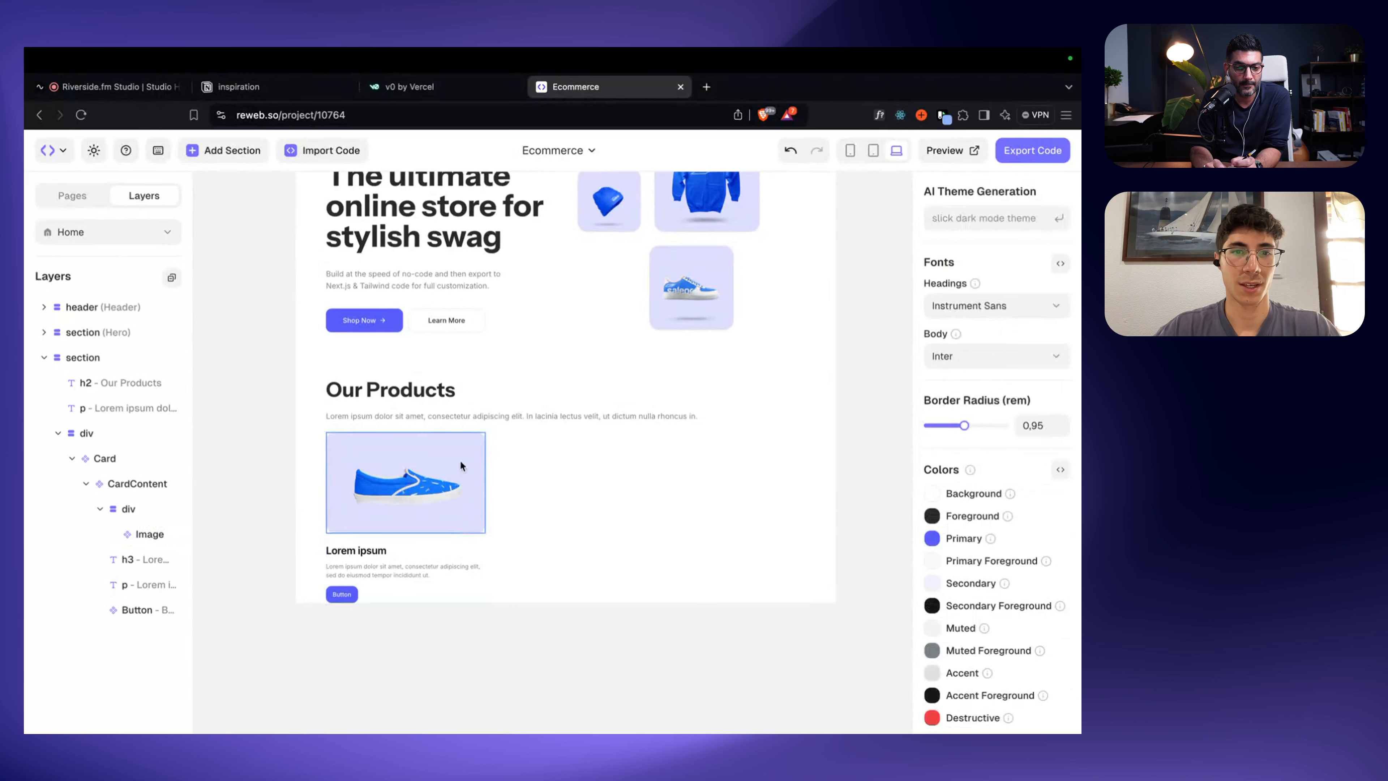
Step: Add padding to the card's shoe image with the class p-4
{"action": "left_click", "coordinate": [460, 466]}
{"action": "left_click", "coordinate": [968, 252]}
{"action": "type", "text": "p-4"}
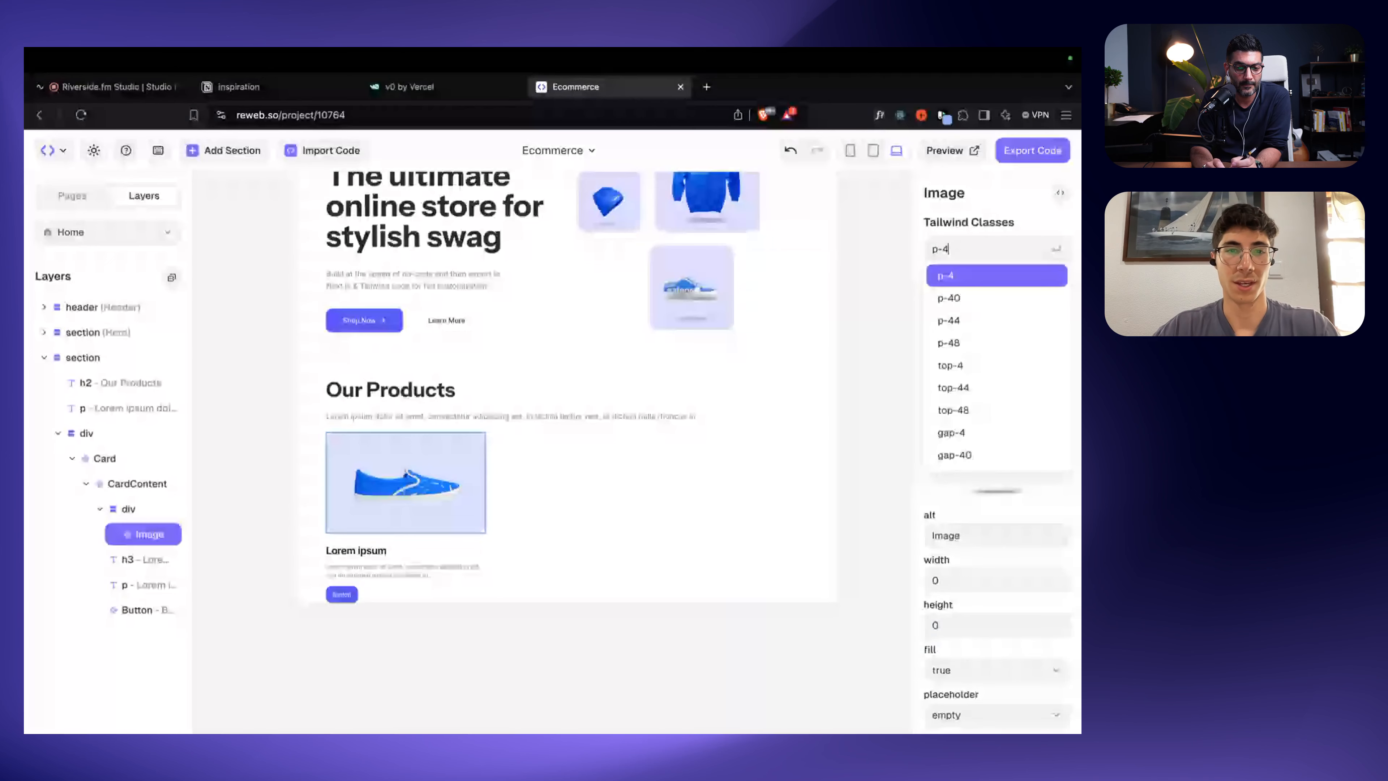
{"action": "key", "text": "Return"}
{"action": "left_click", "coordinate": [360, 711]}
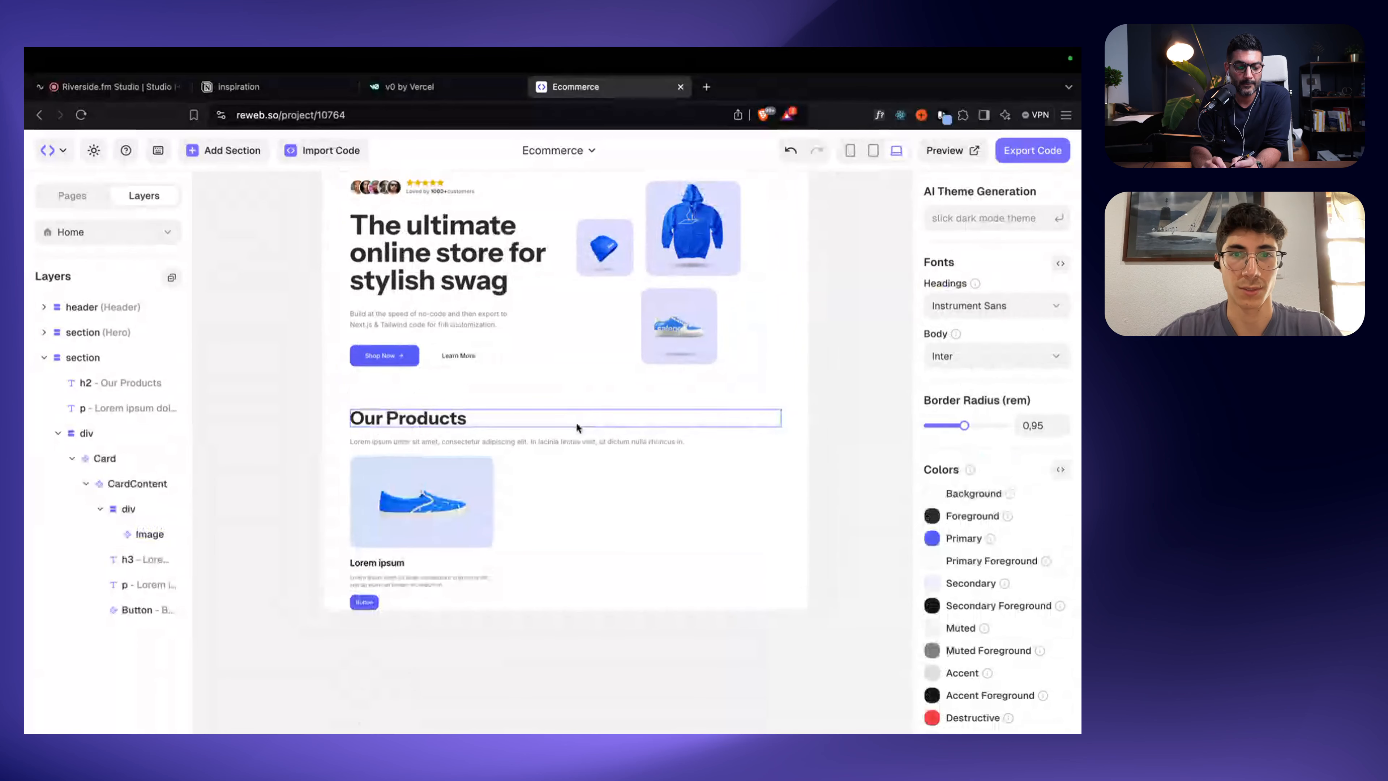
Step: Add vertical padding to the Our Products section with the class py-20
{"action": "left_click", "coordinate": [568, 418]}
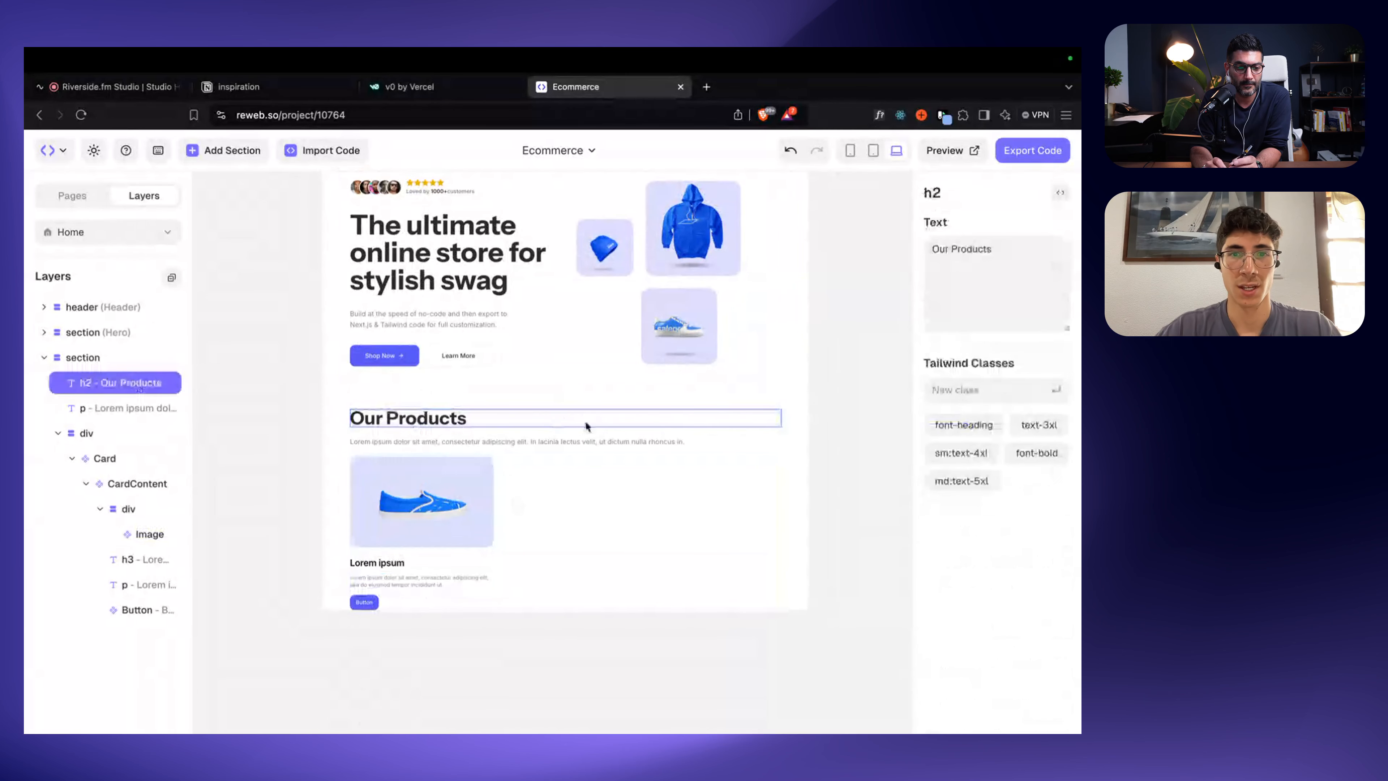
{"action": "left_click", "coordinate": [766, 450]}
{"action": "type", "text": "py-1"}
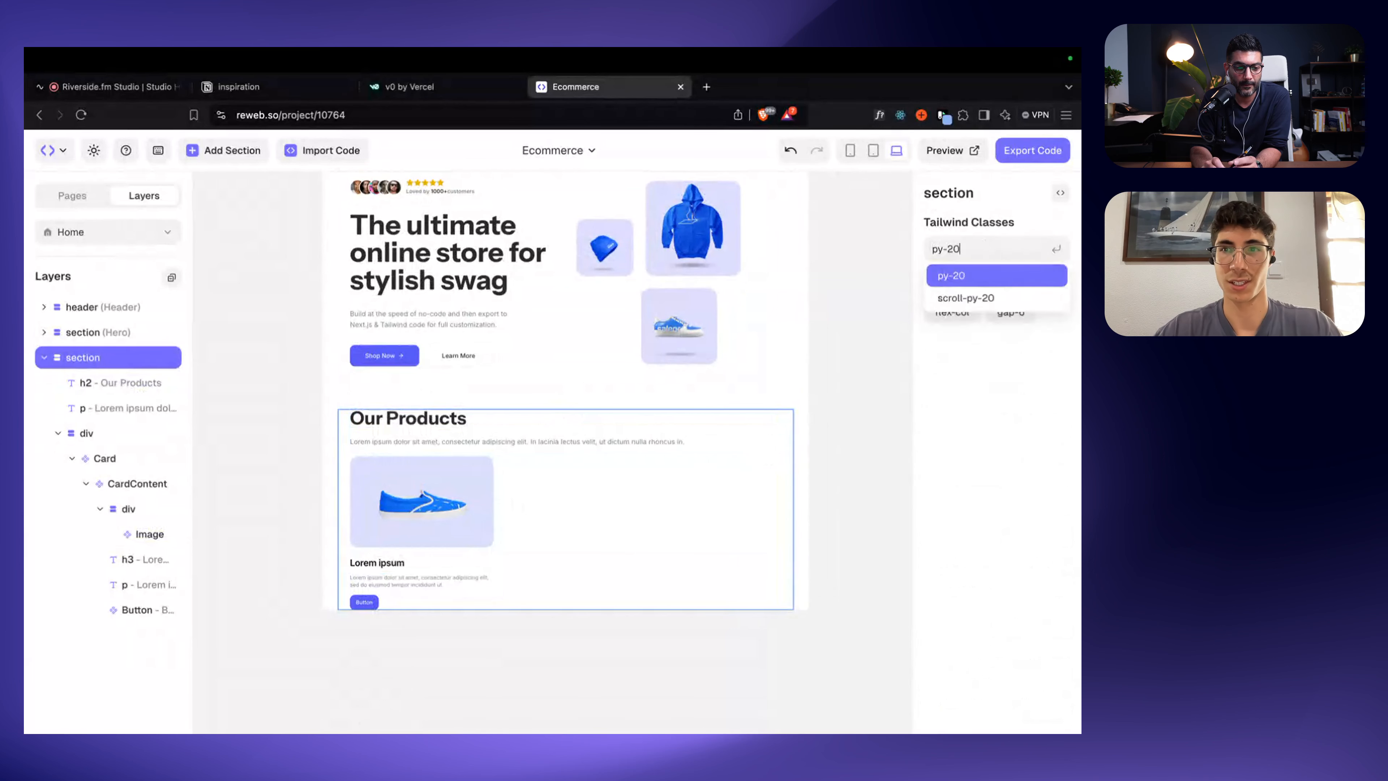
{"action": "key", "text": "Return"}
{"action": "left_click", "coordinate": [847, 384]}
{"action": "scroll", "coordinate": [846, 386], "scroll_direction": "down", "scroll_amount": 1}
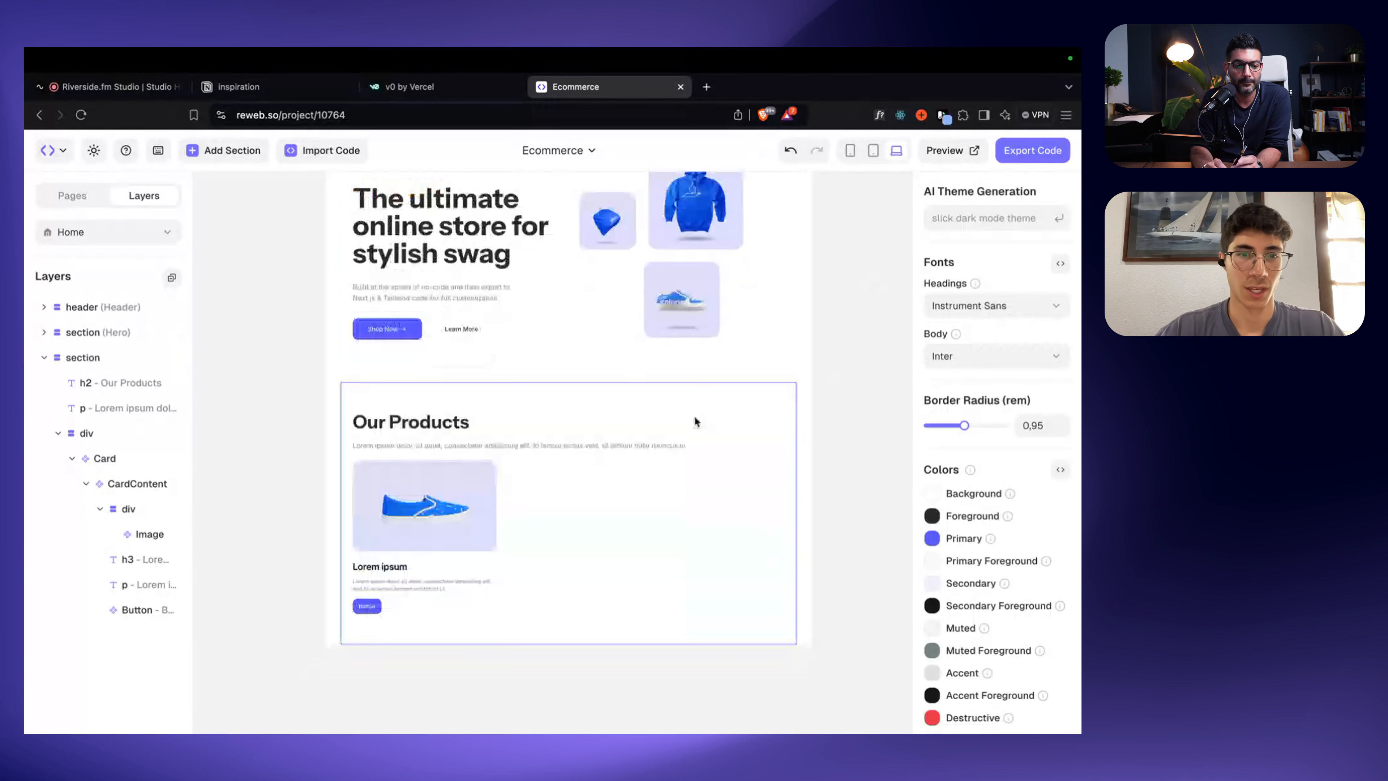
Step: Change the product card's button text to "Buy Product"
{"action": "left_click", "coordinate": [396, 564]}
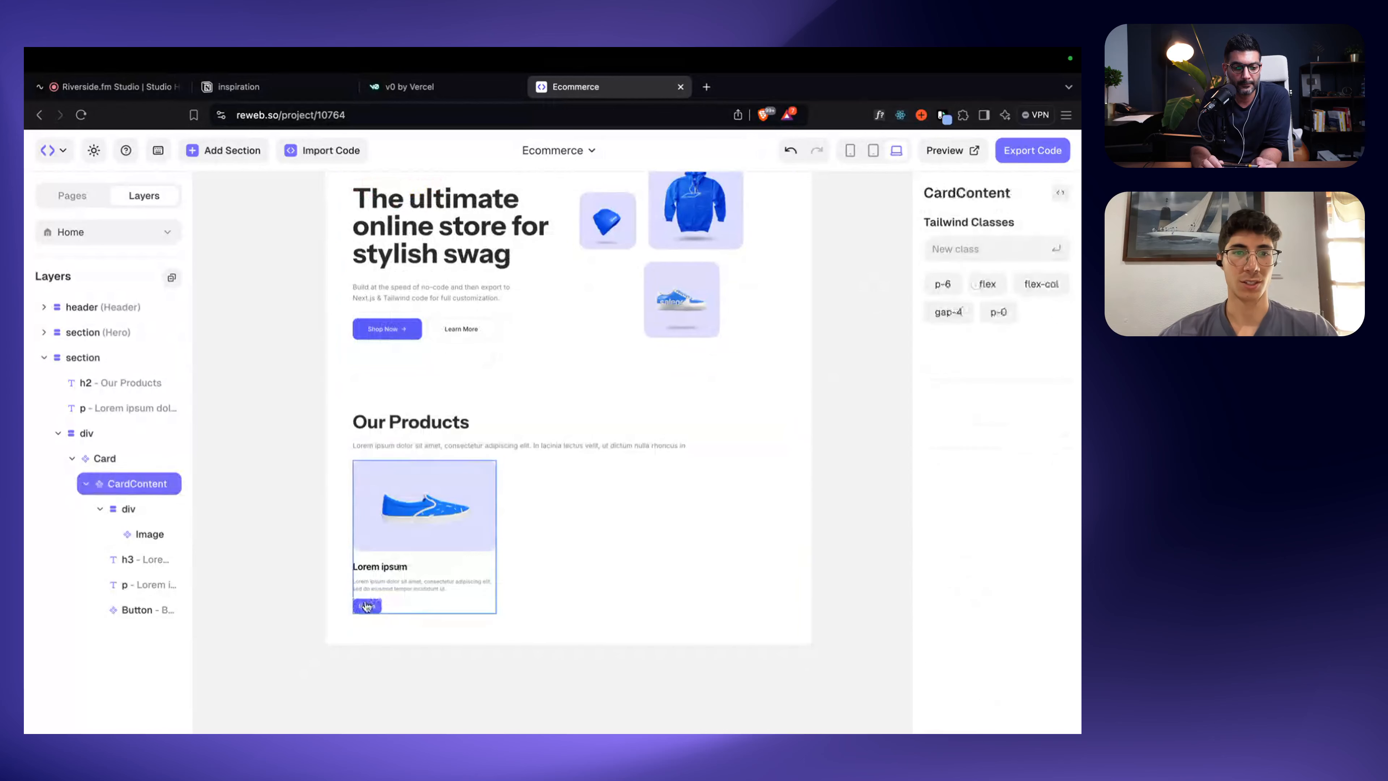
{"action": "left_click", "coordinate": [366, 606]}
{"action": "double_click", "coordinate": [941, 248]}
{"action": "type", "text": "Shop"}
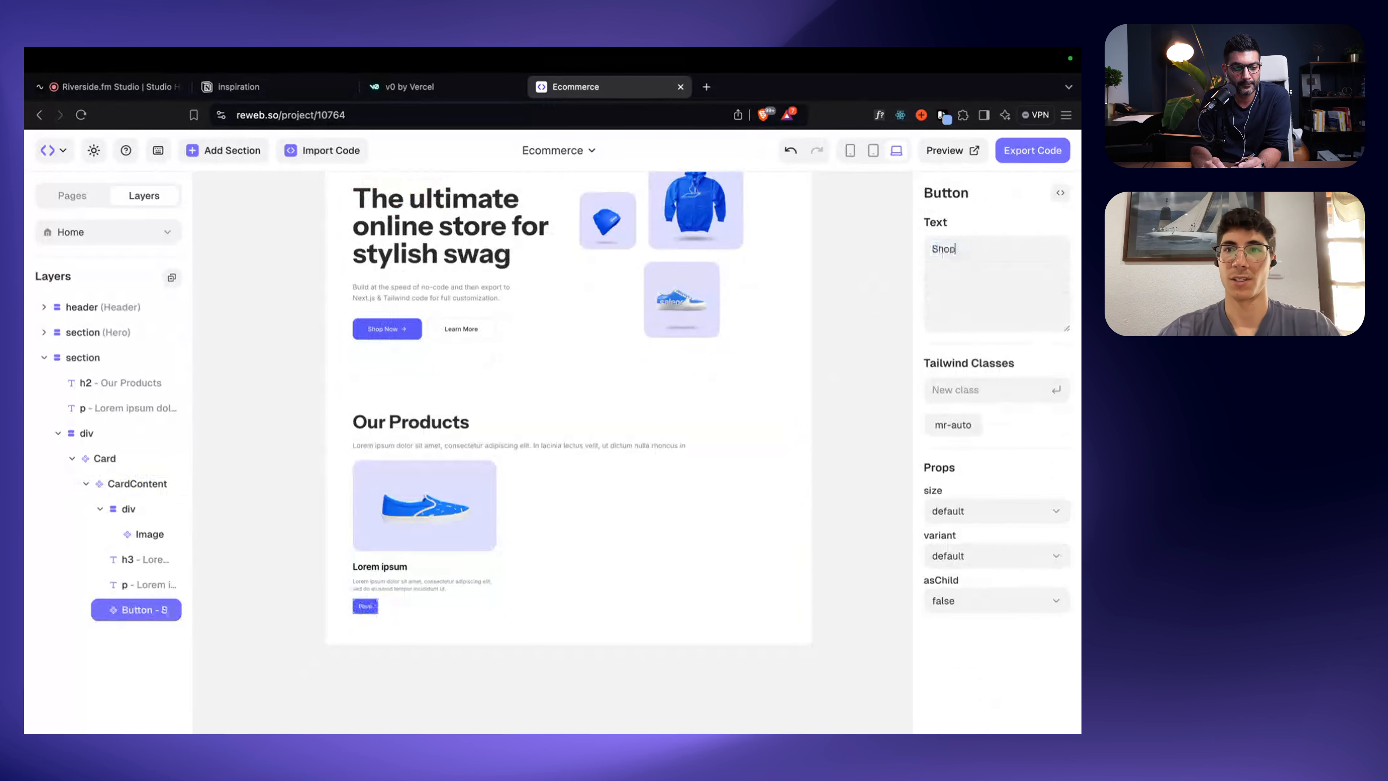
{"action": "key", "text": "BackSpace"}
{"action": "key", "text": "BackSpace"}
{"action": "key", "text": "BackSpace"}
{"action": "type", "text": "Buy Product"}
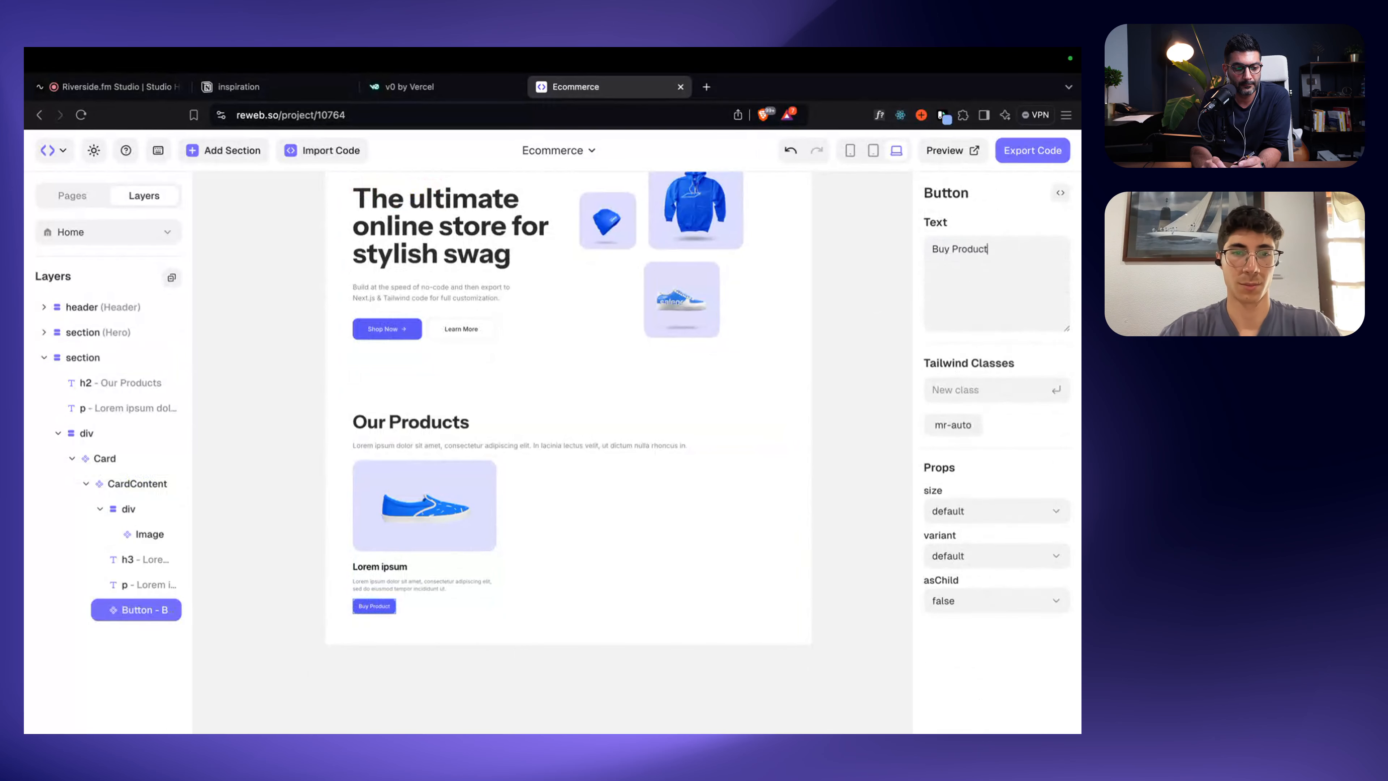
{"action": "left_click", "coordinate": [915, 299]}
{"action": "left_click", "coordinate": [472, 555]}
{"action": "key", "text": "super+d"}
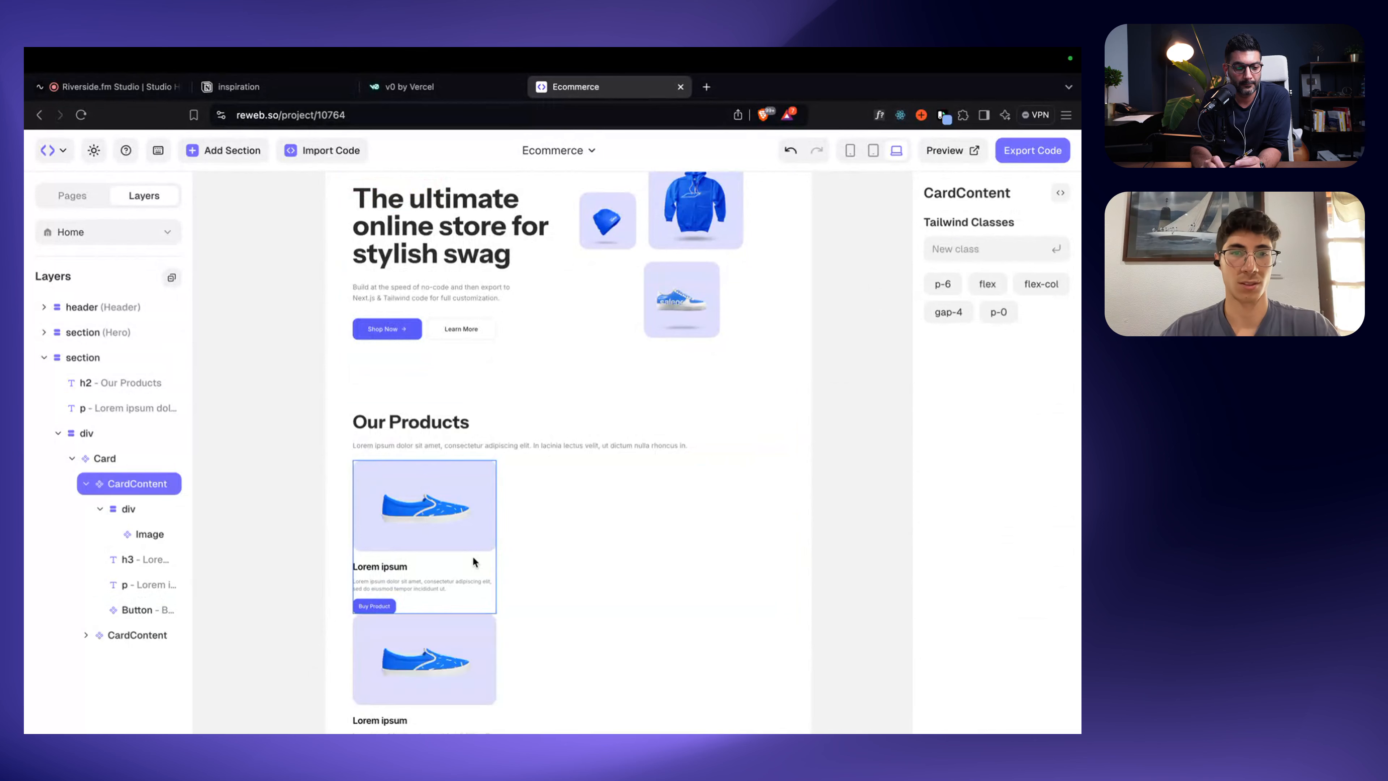
{"action": "key", "text": "super+d"}
{"action": "scroll", "coordinate": [473, 557], "scroll_direction": "down", "scroll_amount": 2}
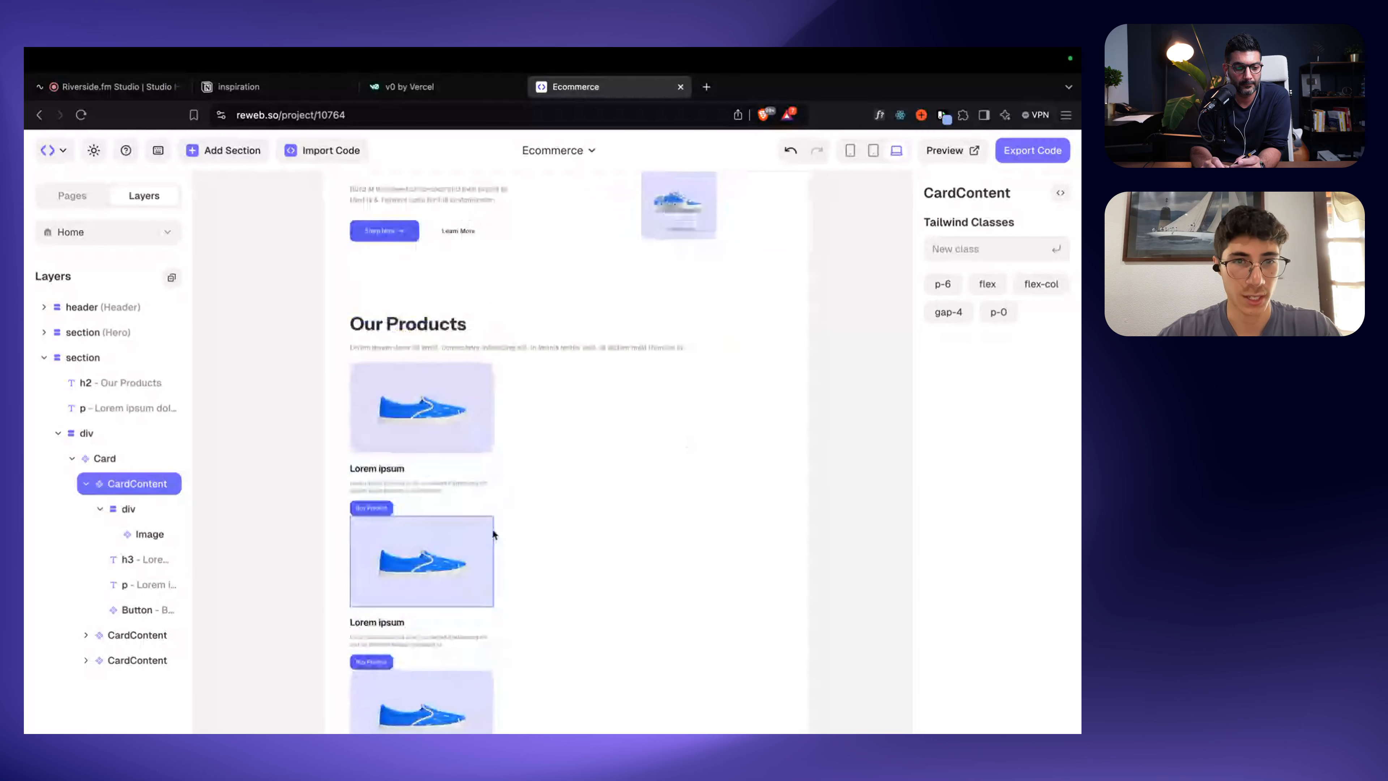
{"action": "key", "text": "super+z"}
{"action": "key", "text": "super+z"}
Step: Duplicate the whole product Card twice to fill the three-column grid
{"action": "left_click", "coordinate": [140, 460]}
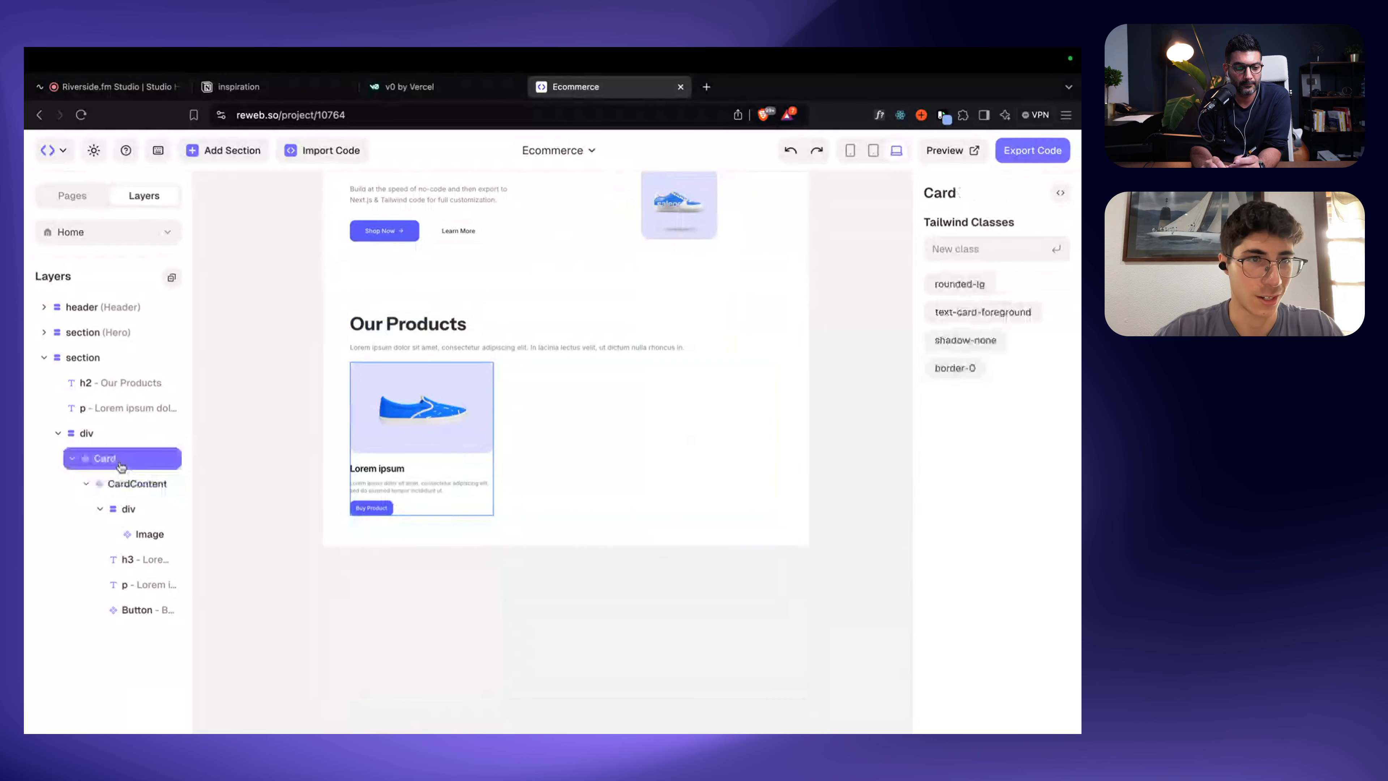
{"action": "key", "text": "super+d"}
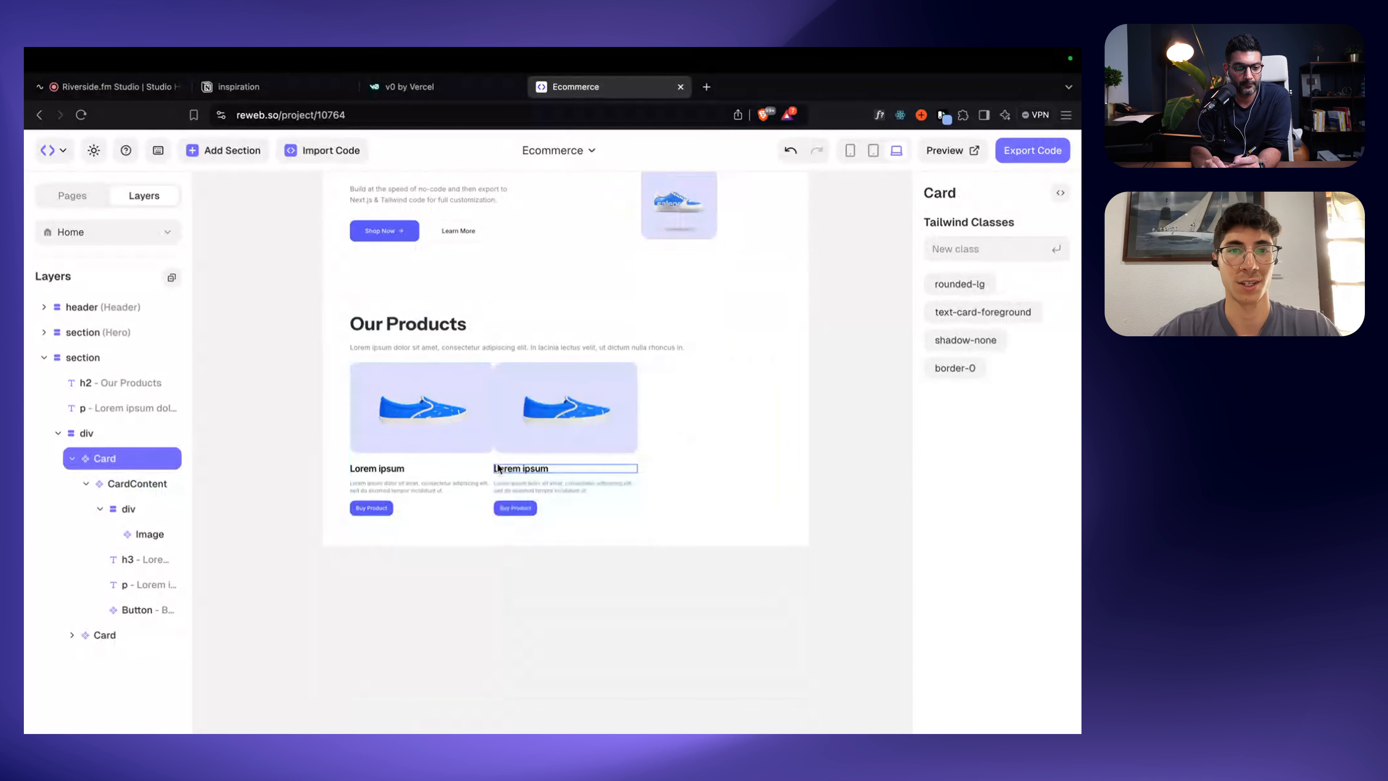
{"action": "key", "text": "super+d"}
{"action": "left_click", "coordinate": [592, 643]}
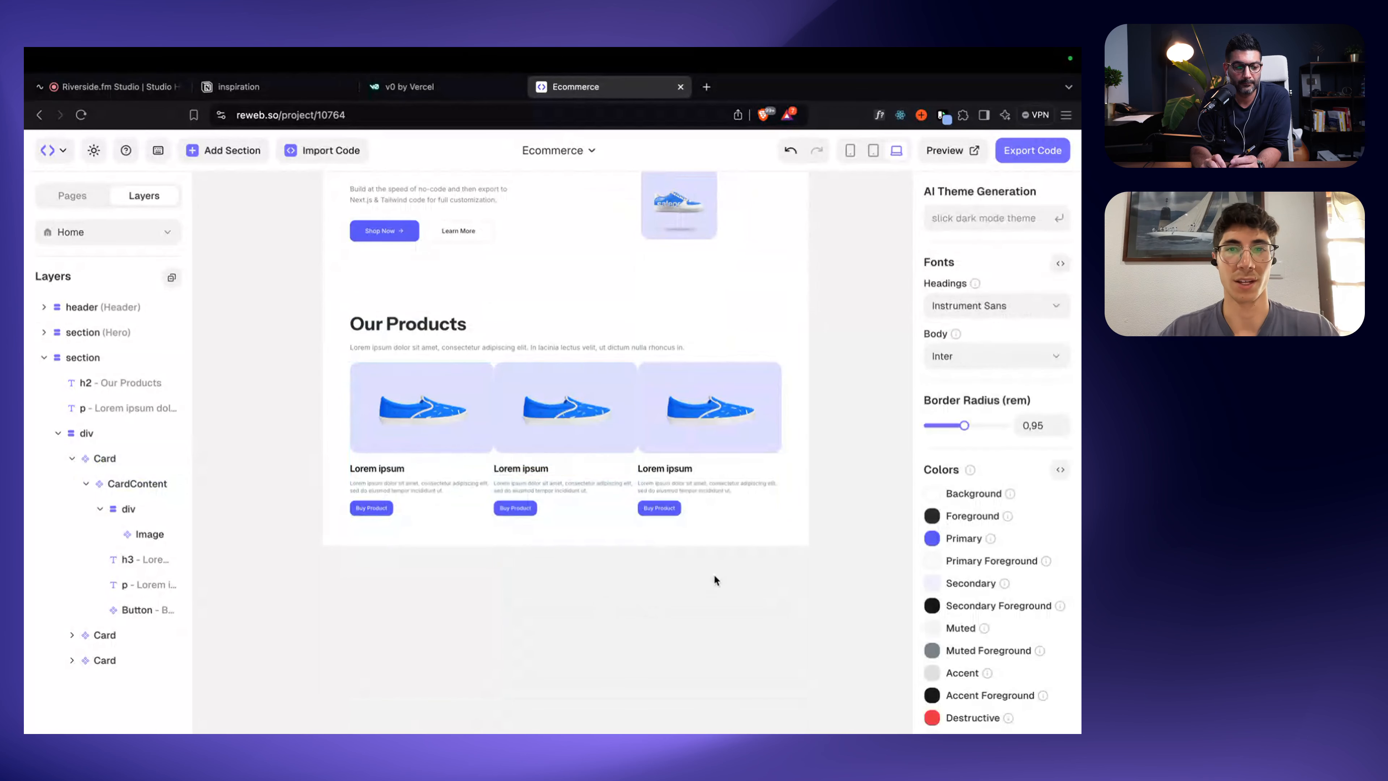
Step: Space out the product cards by adding the class gap-6 to their grid div
{"action": "left_click", "coordinate": [107, 433]}
{"action": "type", "text": "g"}
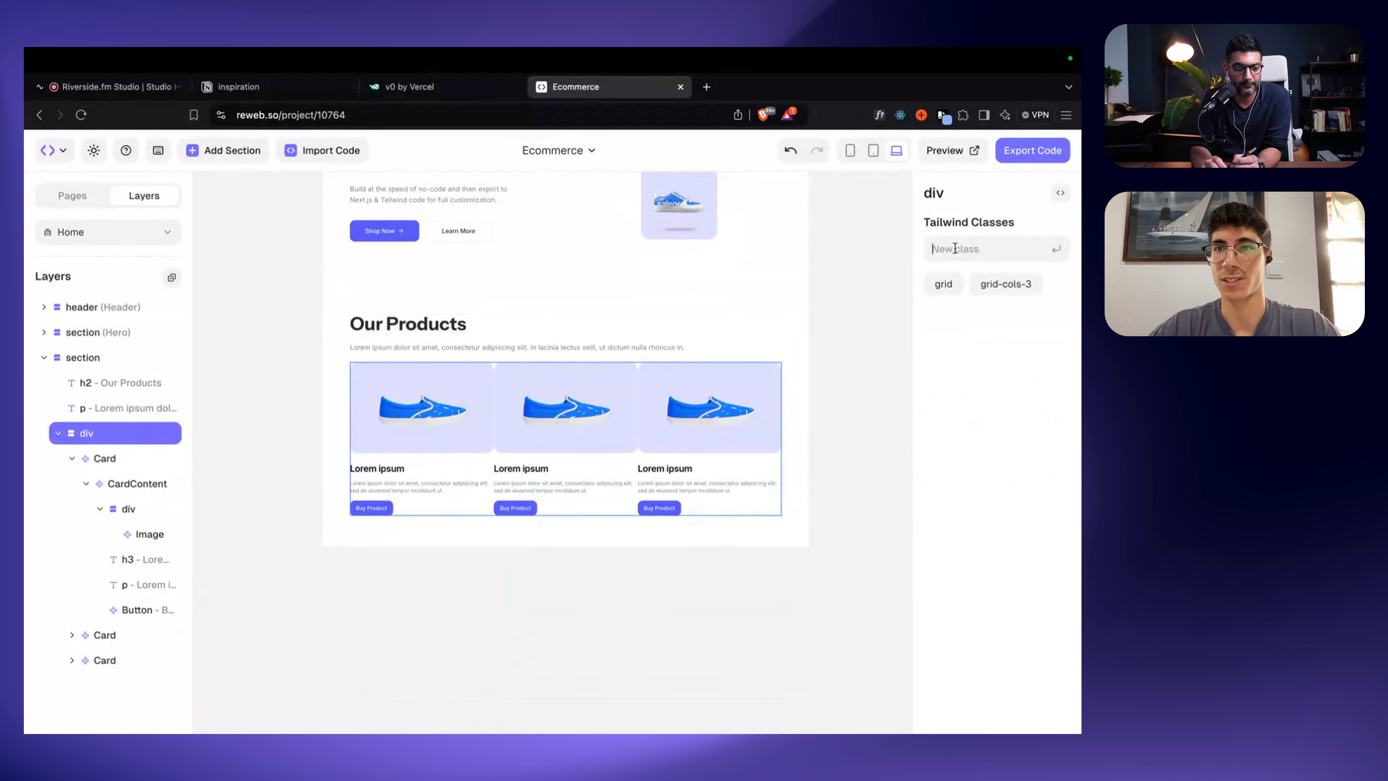
{"action": "type", "text": "ap-6"}
{"action": "key", "text": "Return"}
{"action": "left_click", "coordinate": [521, 679]}
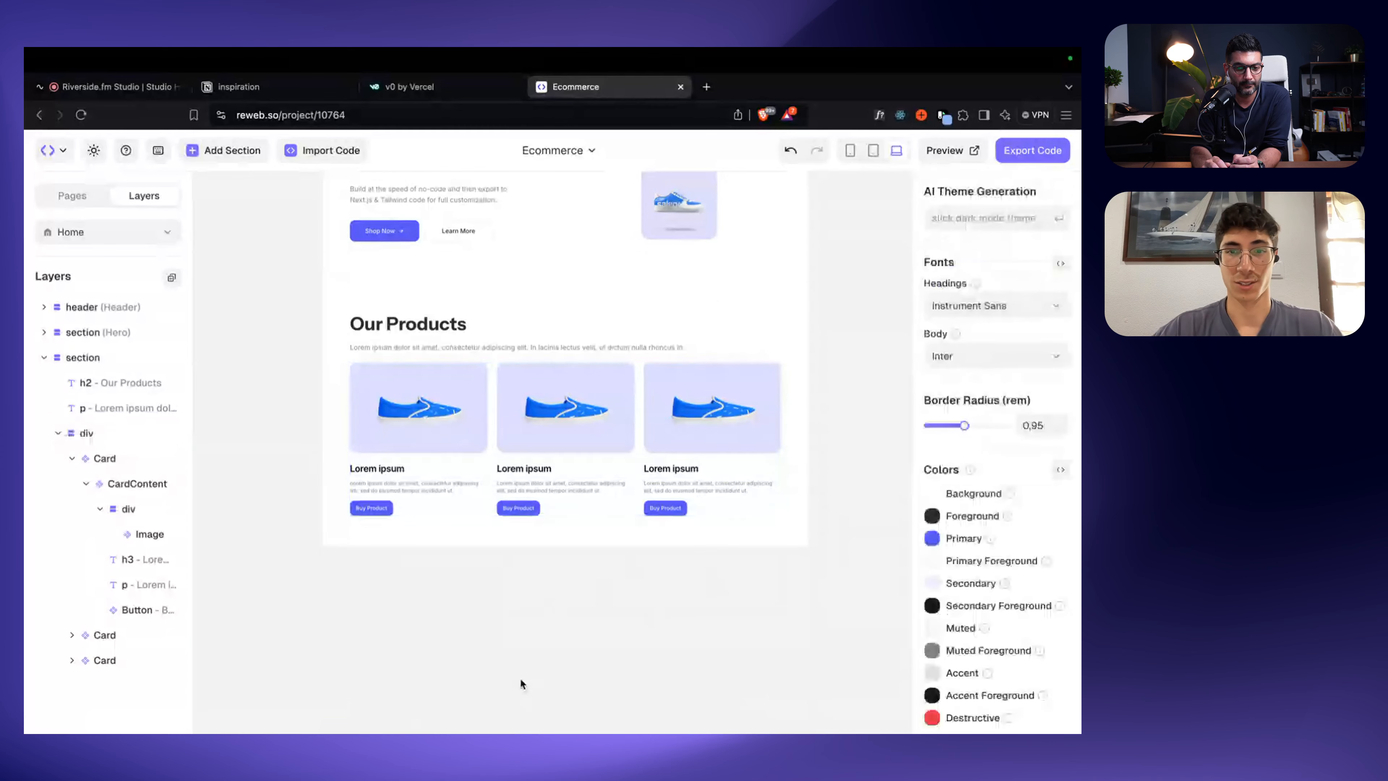
{"action": "scroll", "coordinate": [521, 679], "scroll_direction": "up", "scroll_amount": 2}
{"action": "scroll", "coordinate": [520, 679], "scroll_direction": "down", "scroll_amount": 3}
{"action": "scroll", "coordinate": [521, 680], "scroll_direction": "up", "scroll_amount": 2}
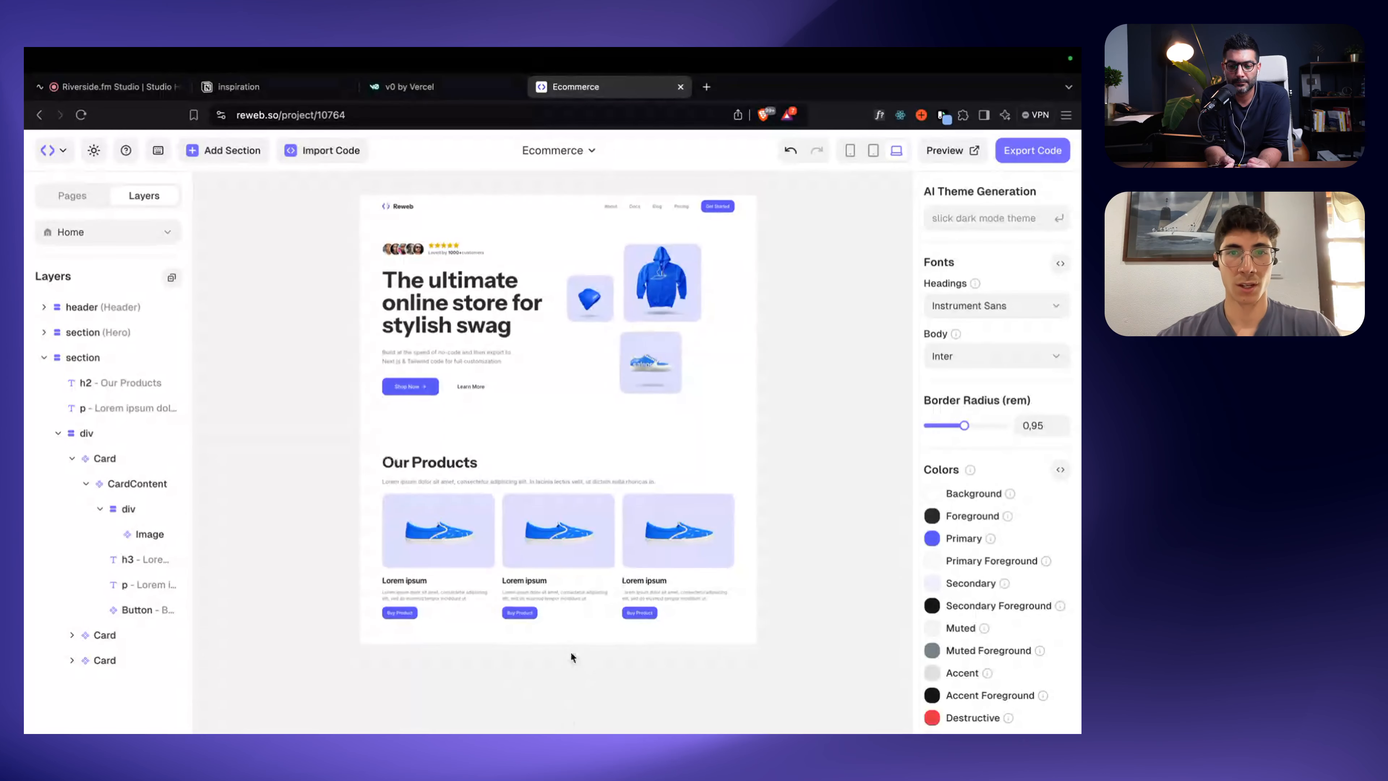
Step: Replace the second card's image with the blue T-shirt WebP and the third card's with the blue-and-white sneaker WebP
{"action": "left_click", "coordinate": [567, 544]}
{"action": "left_click", "coordinate": [996, 458]}
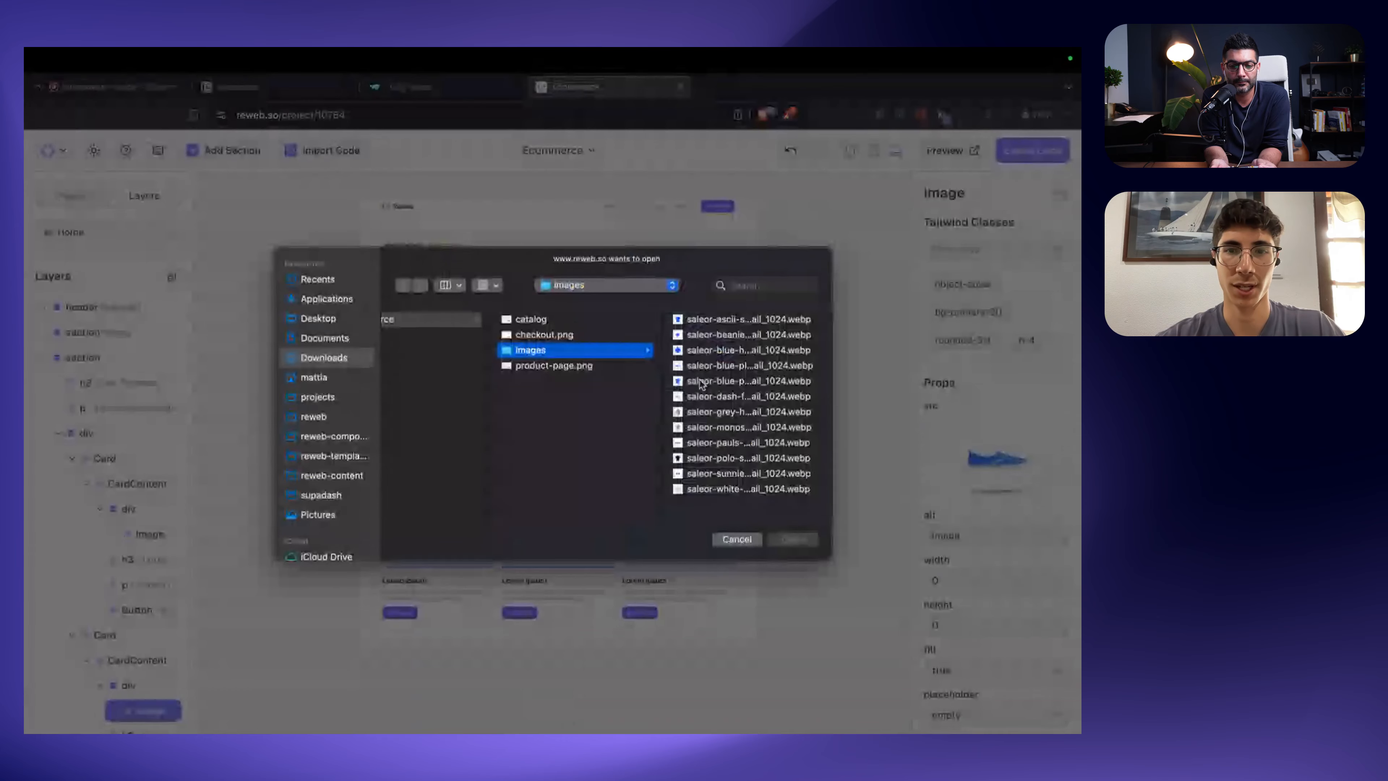
{"action": "left_click", "coordinate": [701, 381]}
{"action": "key", "text": "Return"}
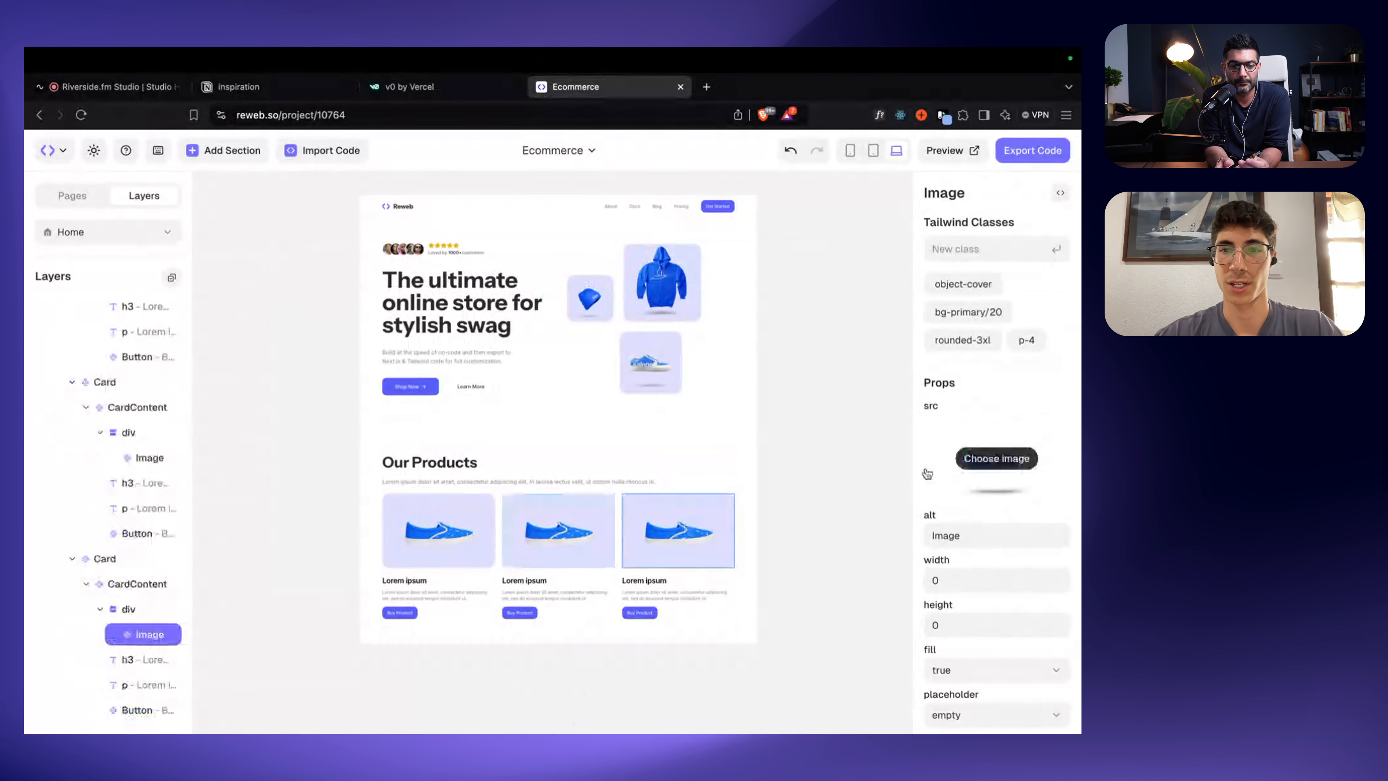
{"action": "left_click", "coordinate": [1001, 462]}
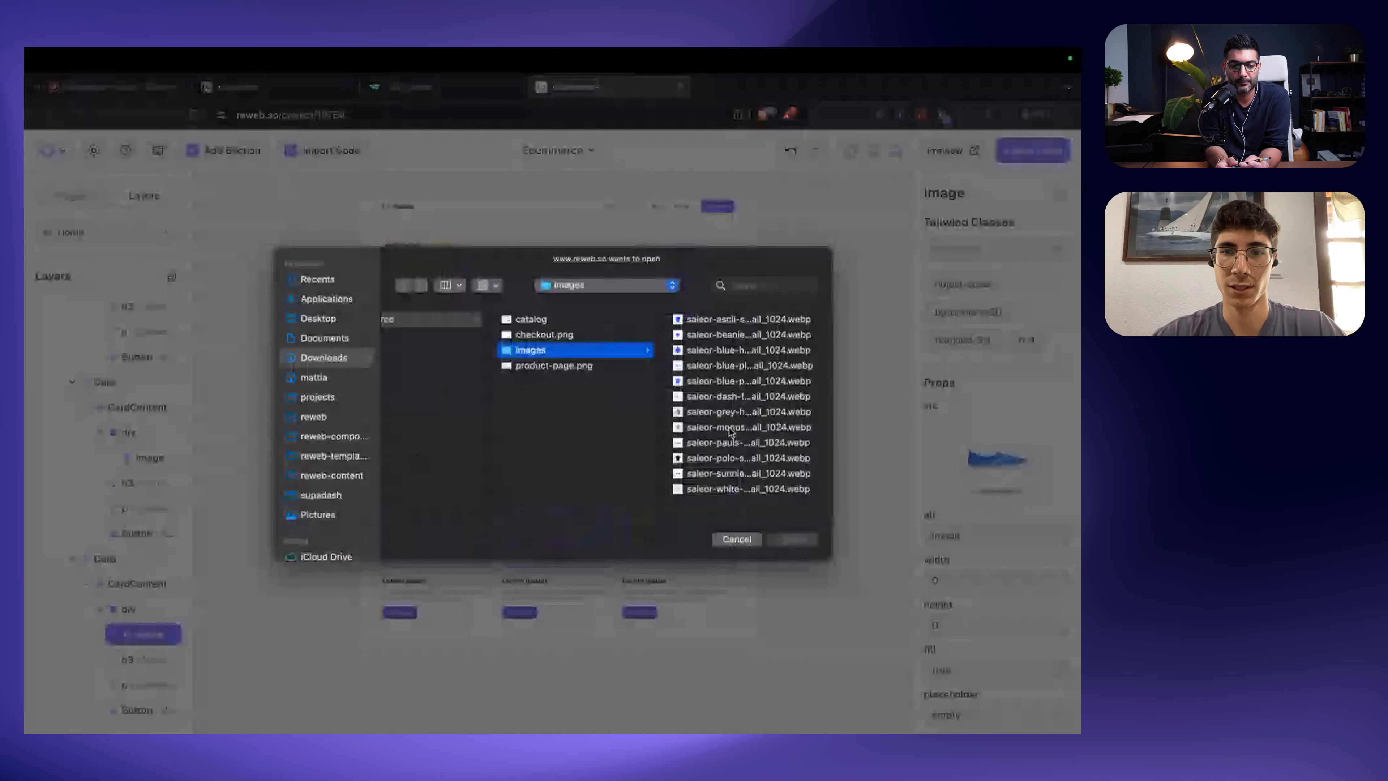
{"action": "double_click", "coordinate": [730, 428]}
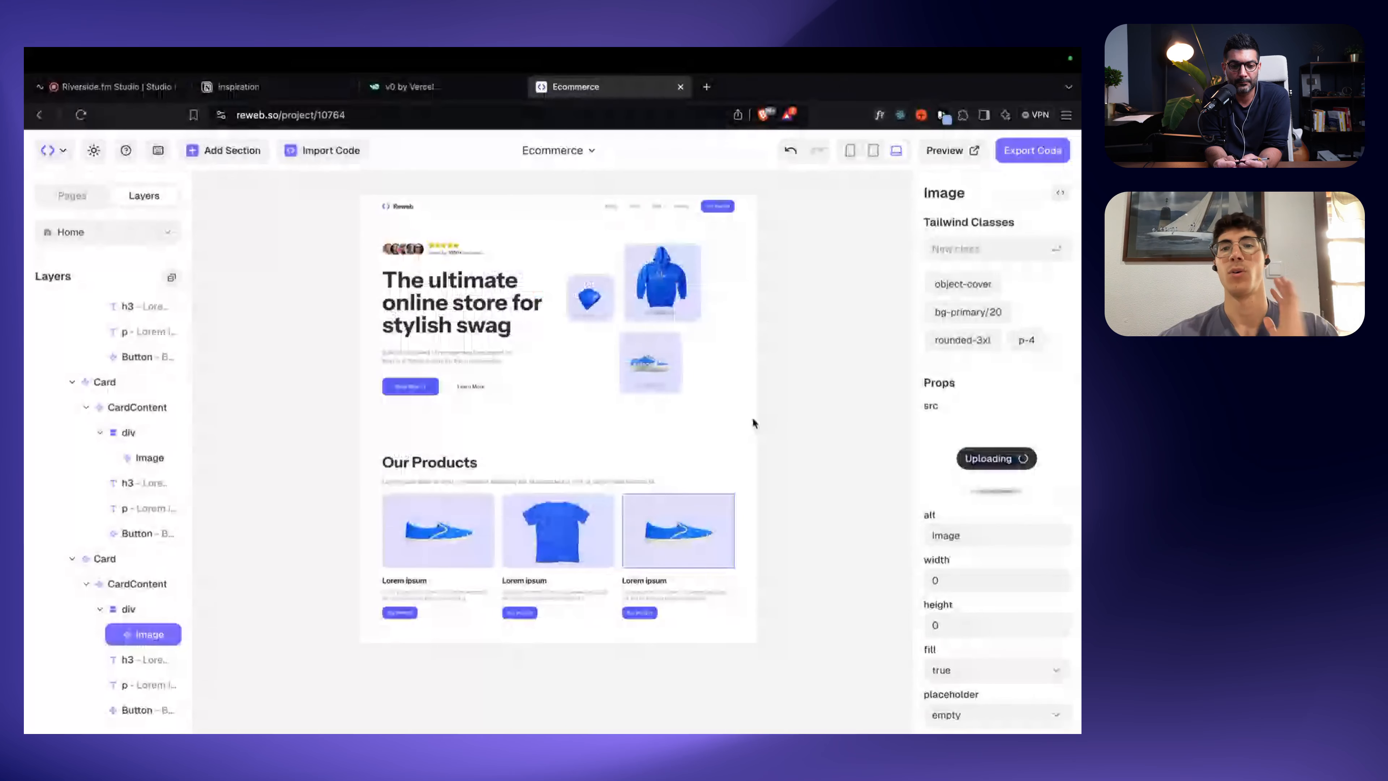
Step: Insert the Testimonials Shifted section below the Our Products section
{"action": "scroll", "coordinate": [131, 394], "scroll_direction": "up", "scroll_amount": 5}
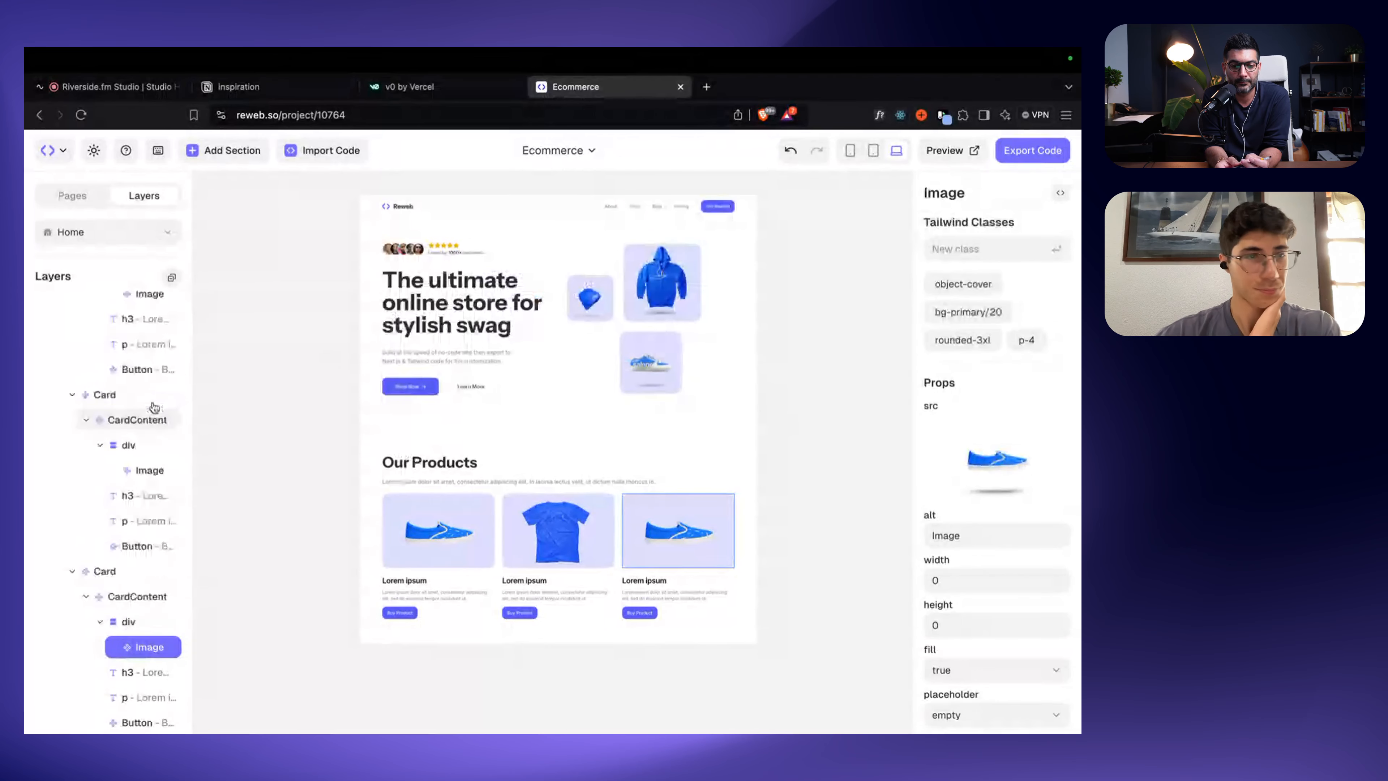
{"action": "left_click", "coordinate": [171, 278]}
{"action": "left_click_drag", "start_coordinate": [123, 359], "coordinate": [117, 375]}
{"action": "left_click", "coordinate": [116, 370]}
{"action": "type", "text": "tes"}
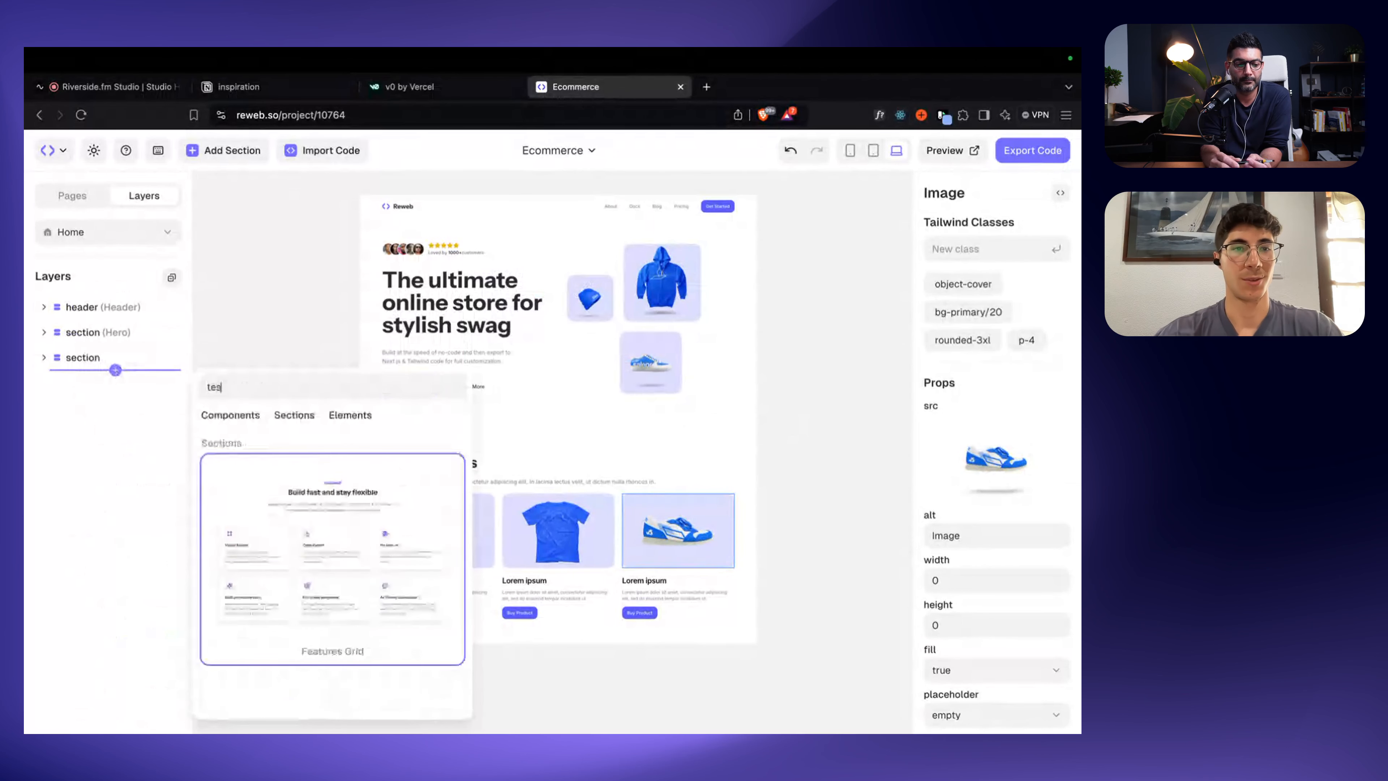
{"action": "type", "text": "timo"}
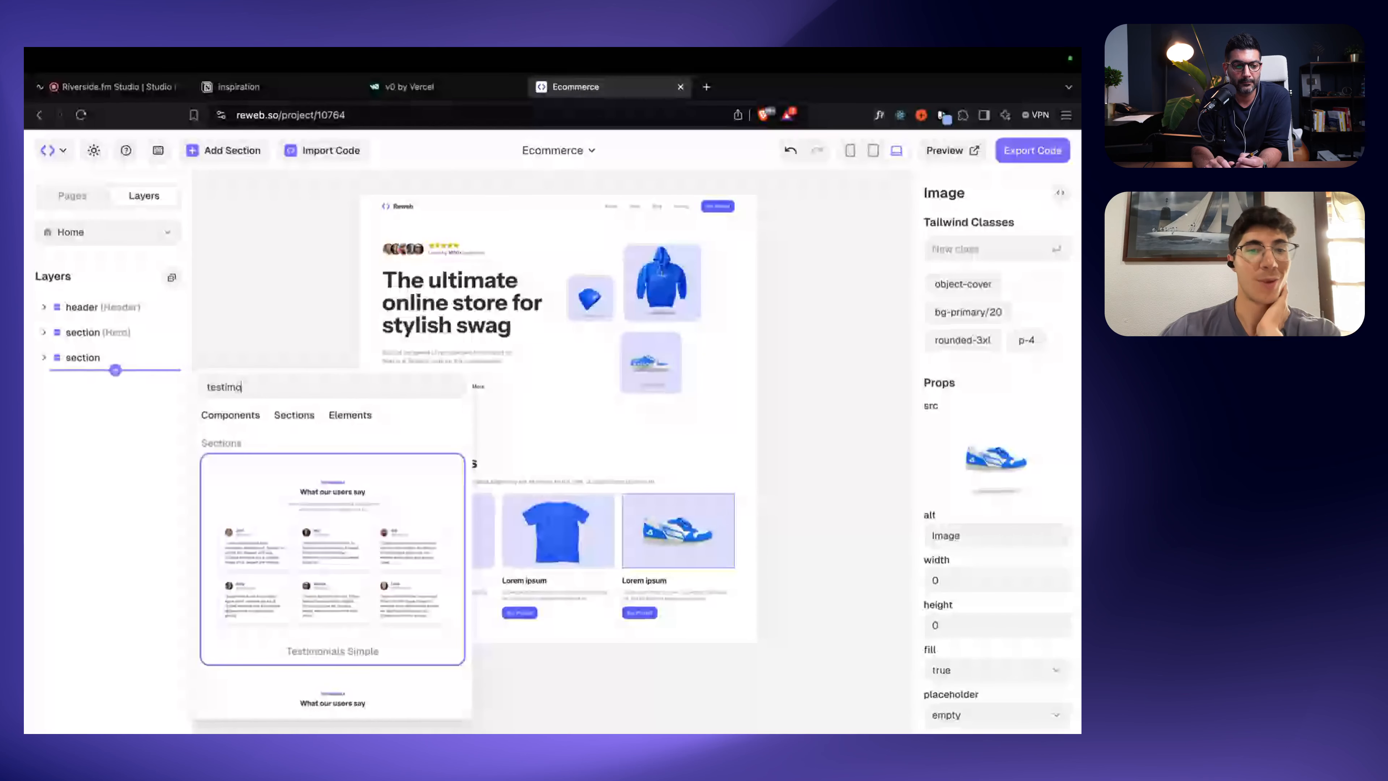
{"action": "scroll", "coordinate": [358, 625], "scroll_direction": "down", "scroll_amount": 2}
{"action": "scroll", "coordinate": [358, 625], "scroll_direction": "down", "scroll_amount": 2}
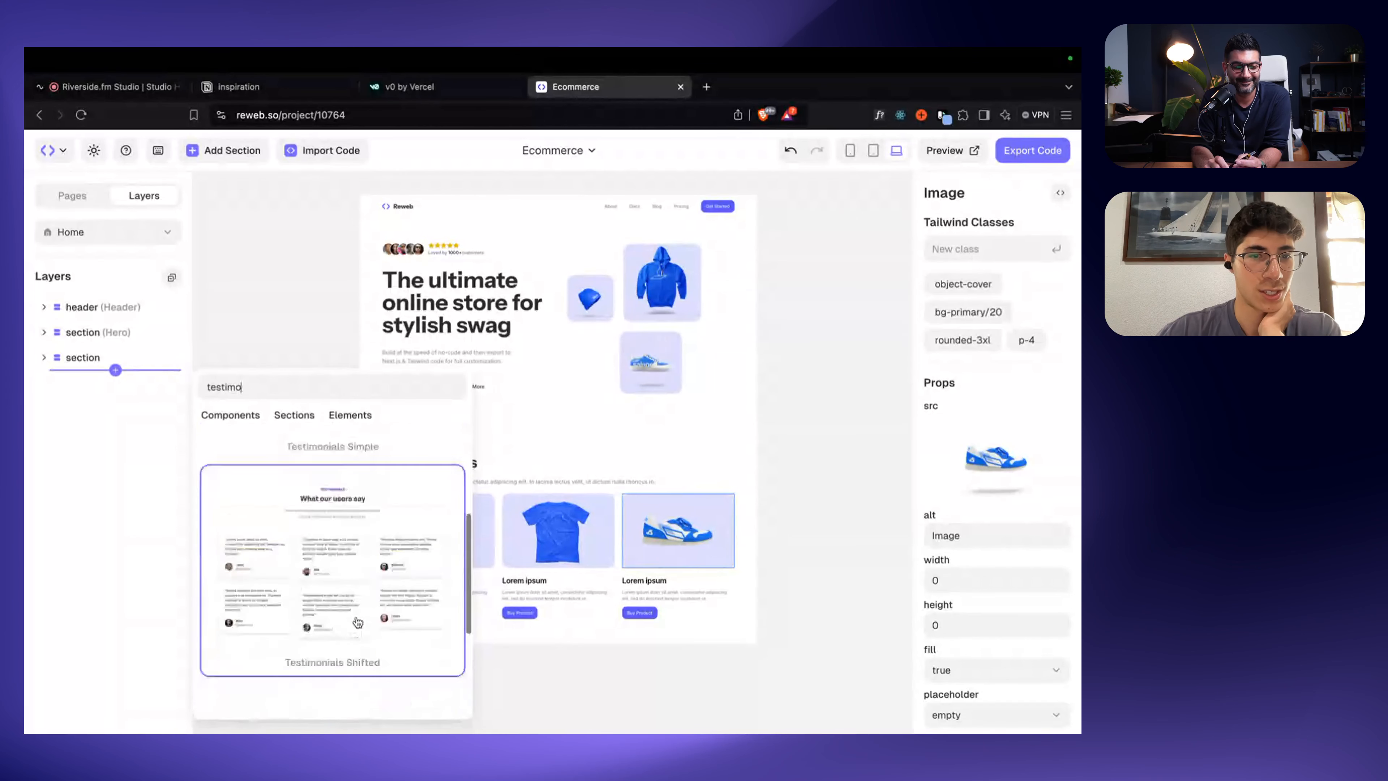
{"action": "left_click", "coordinate": [402, 486]}
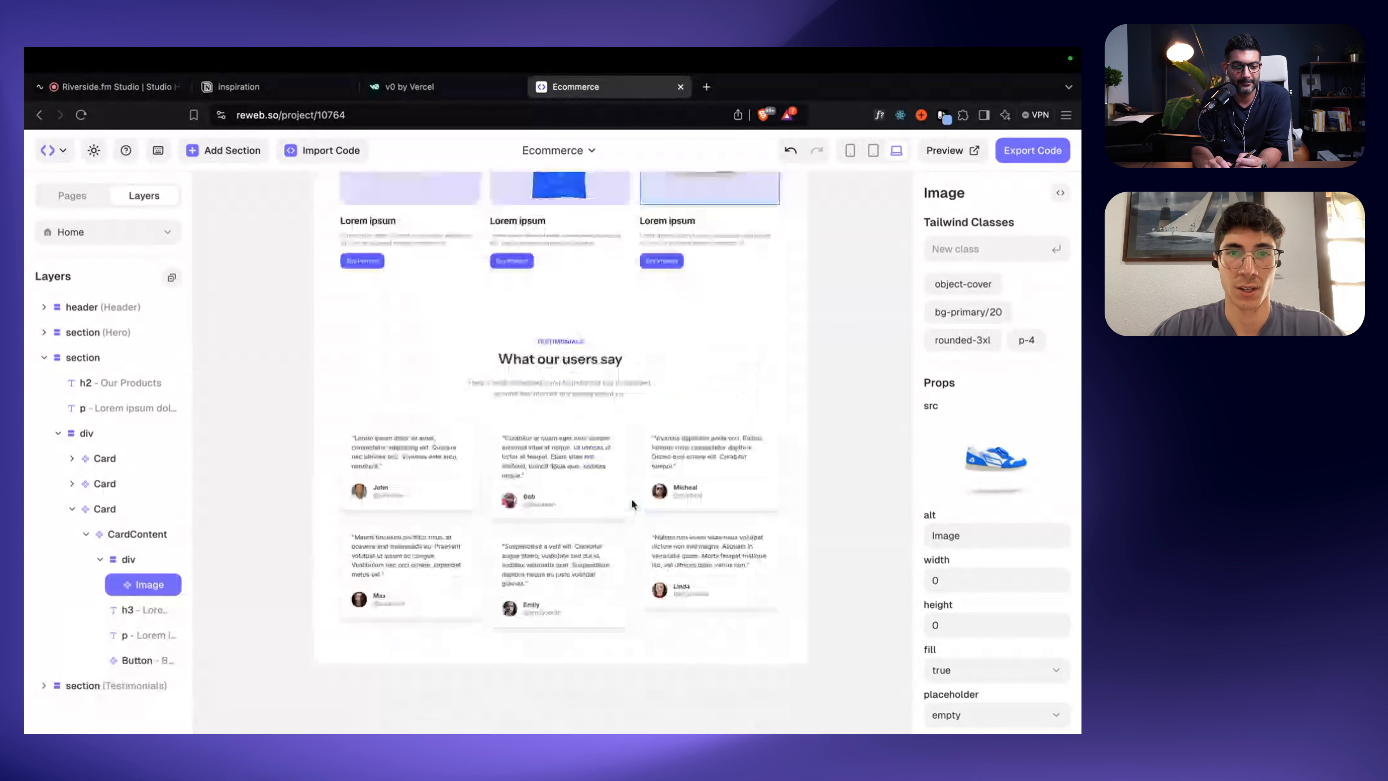
Step: Give the Testimonials section a light primary background with the class bg-primary/20
{"action": "left_click", "coordinate": [405, 376]}
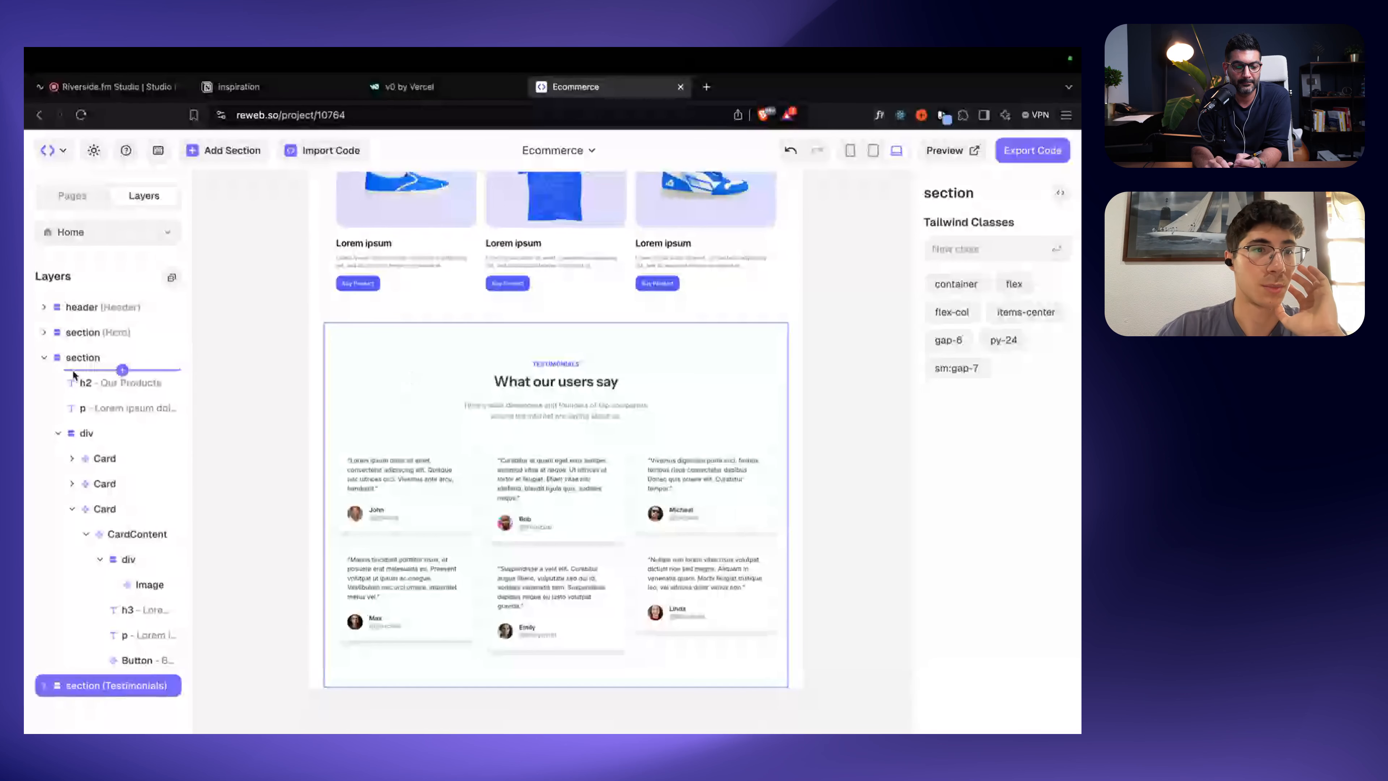
{"action": "left_click", "coordinate": [44, 357]}
{"action": "left_click", "coordinate": [43, 383]}
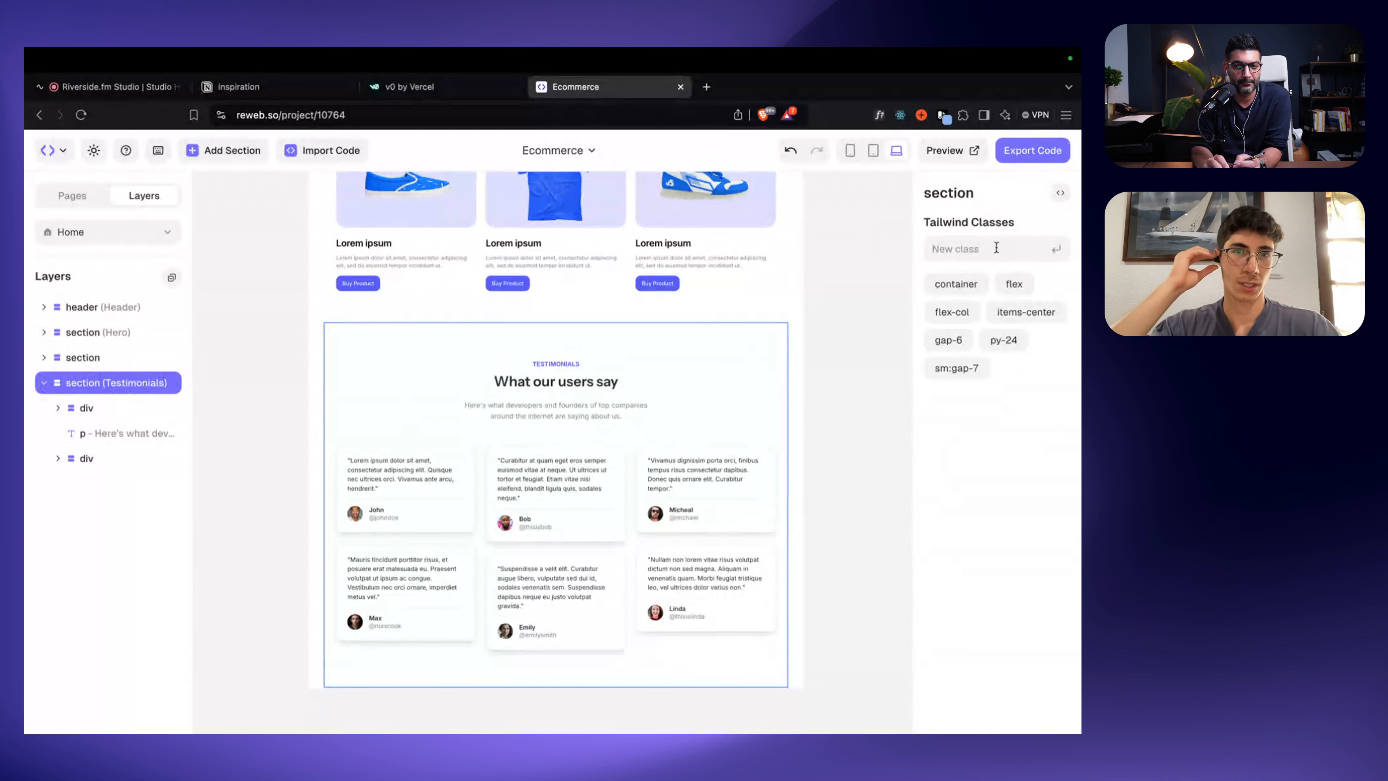
{"action": "type", "text": "bg-p"}
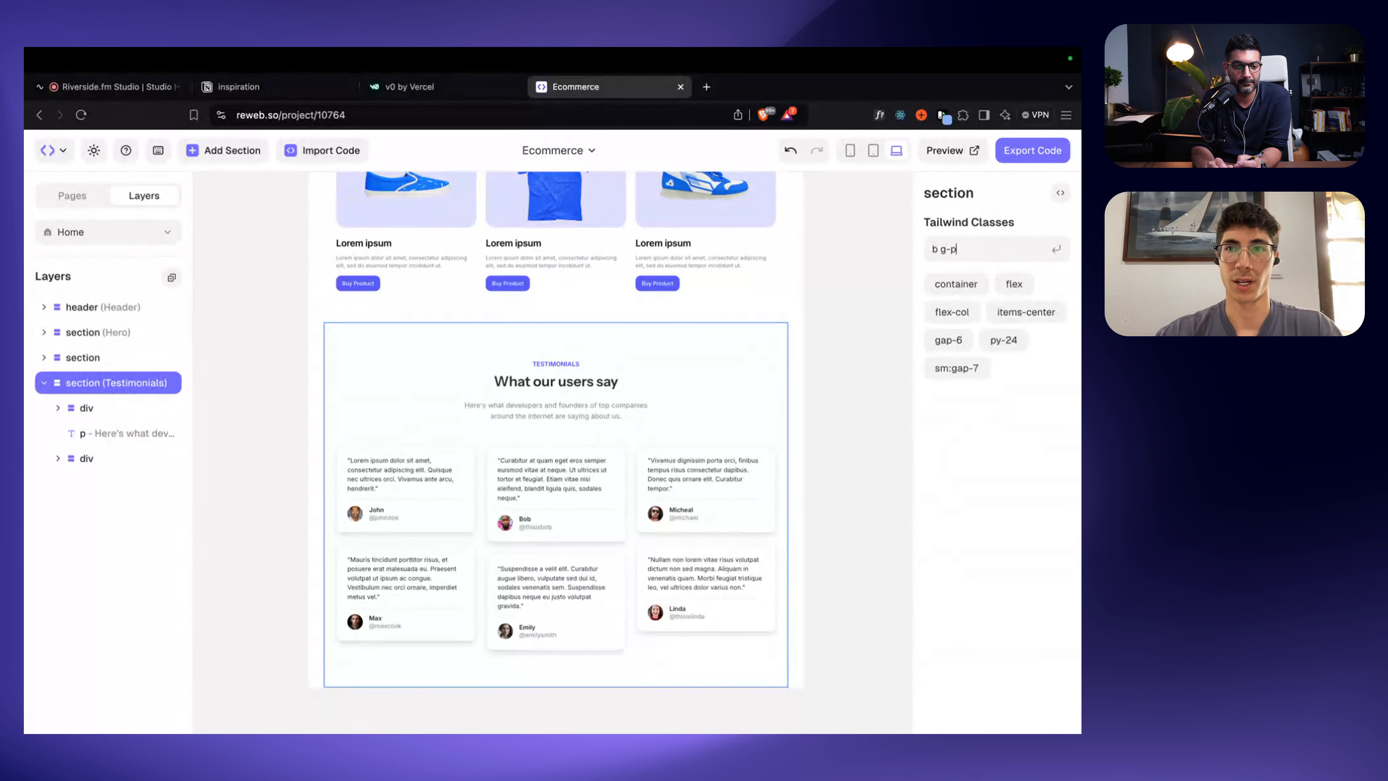
{"action": "type", "text": "rimary"}
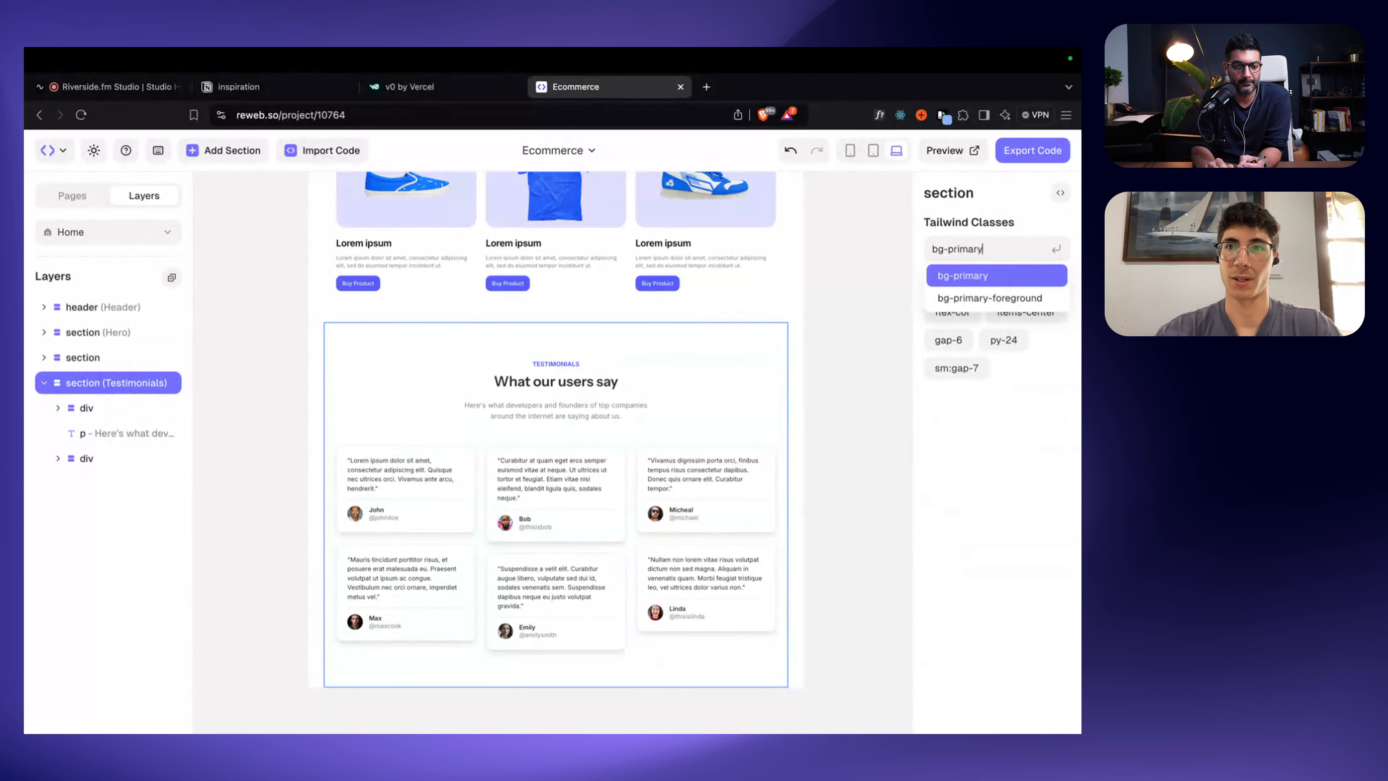
{"action": "type", "text": "/20"}
{"action": "key", "text": "Return"}
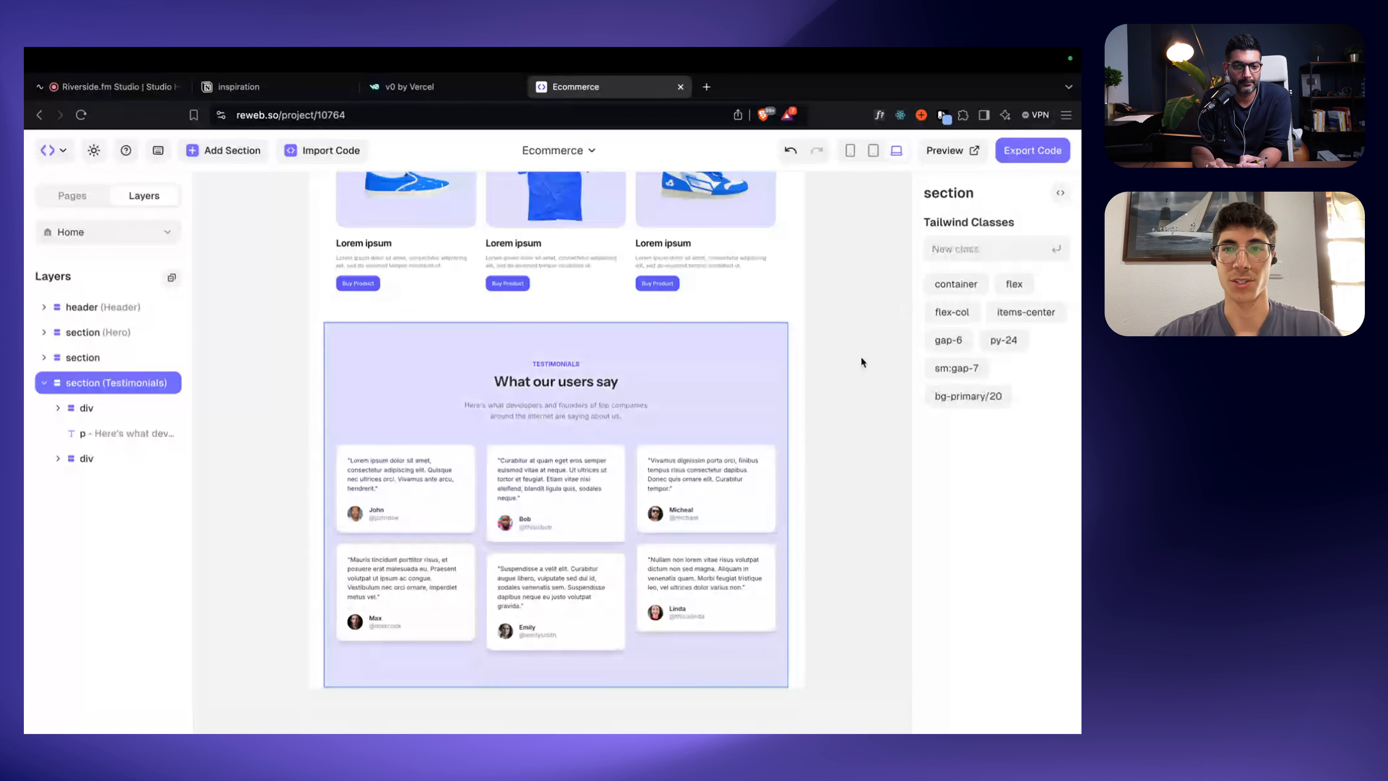
{"action": "left_click", "coordinate": [291, 397]}
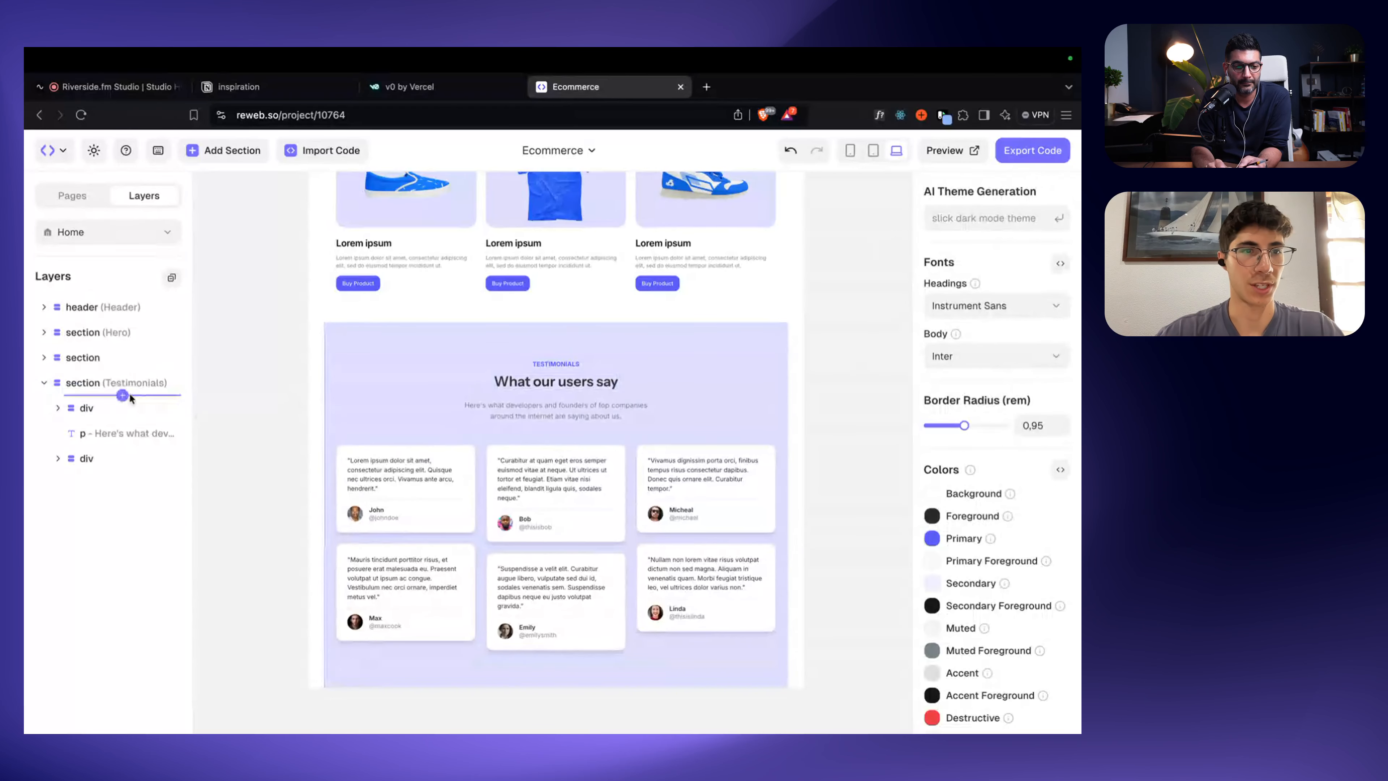
Step: Add a wrapper div inside the Testimonials section and move the heading div, the description paragraph and the testimonial grid div into it
{"action": "left_click", "coordinate": [123, 395]}
{"action": "type", "text": "div"}
{"action": "key", "text": "Return"}
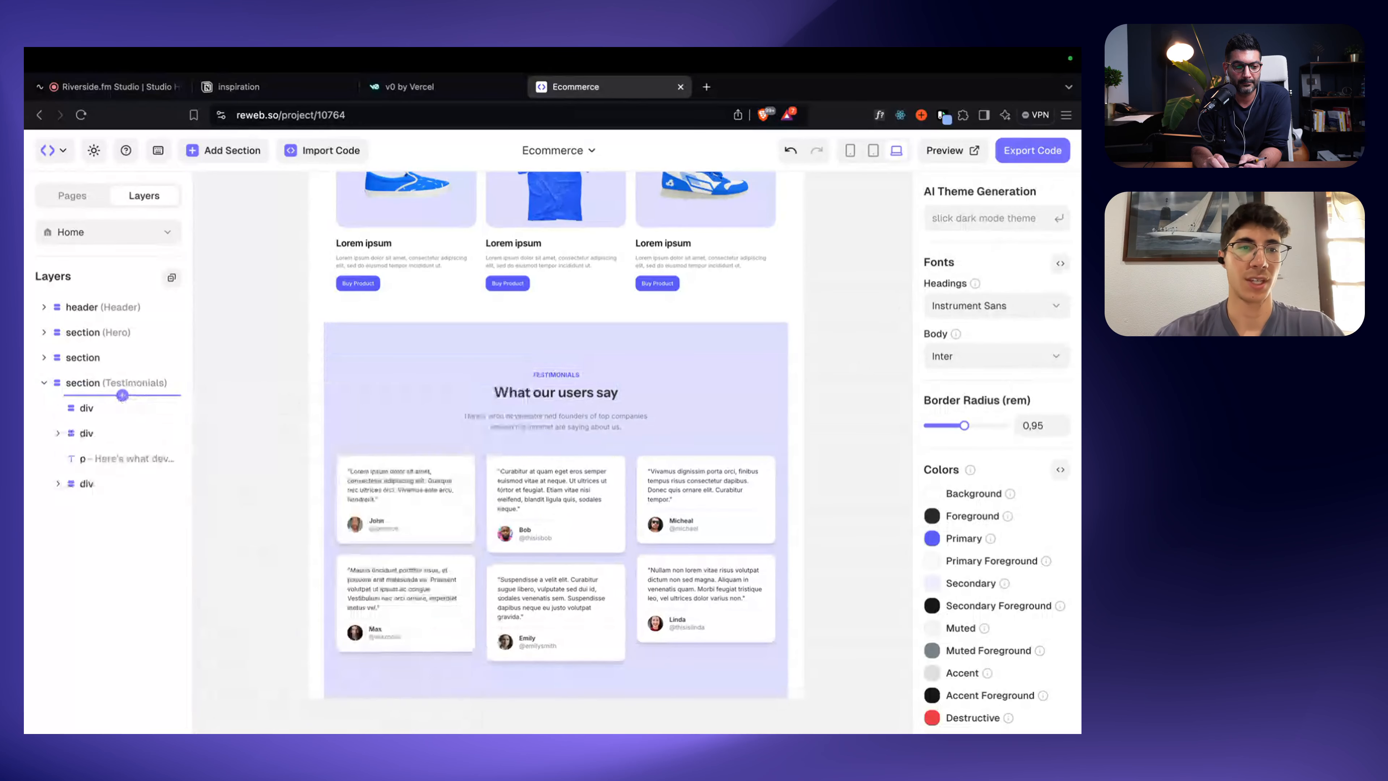
{"action": "left_click", "coordinate": [110, 437]}
{"action": "left_click_drag", "start_coordinate": [109, 437], "coordinate": [123, 407]}
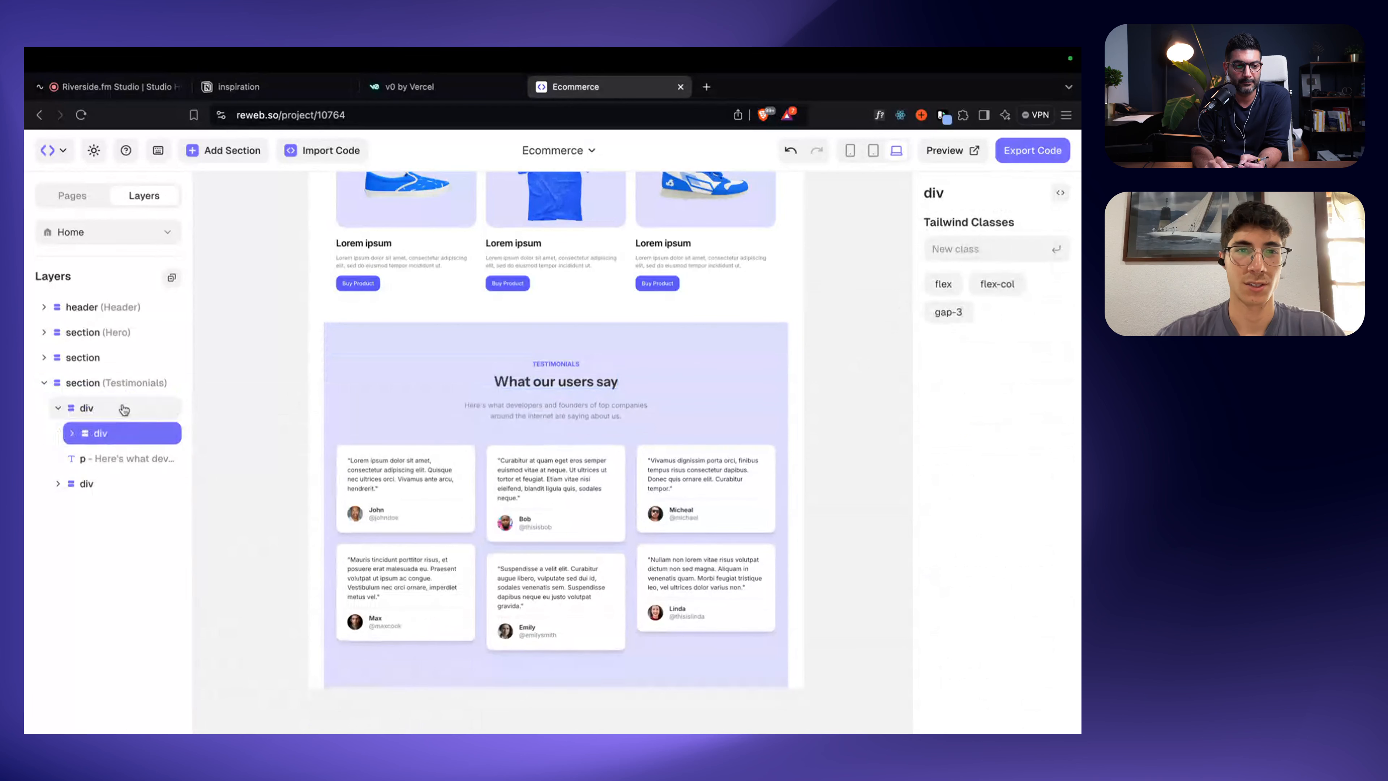
{"action": "left_click_drag", "start_coordinate": [111, 458], "coordinate": [108, 412]}
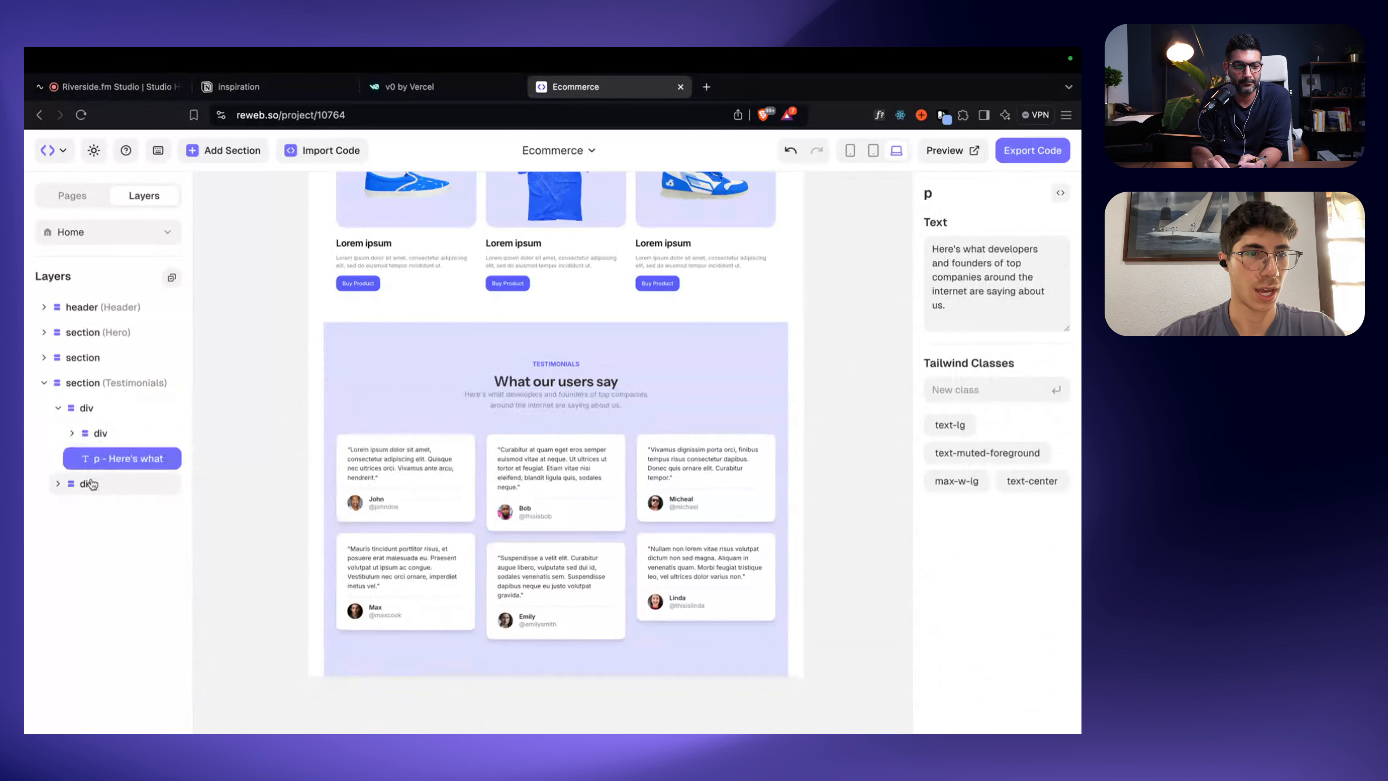
{"action": "left_click_drag", "start_coordinate": [90, 483], "coordinate": [92, 411]}
Step: Remove the container class from the Testimonials section
{"action": "left_click", "coordinate": [109, 383]}
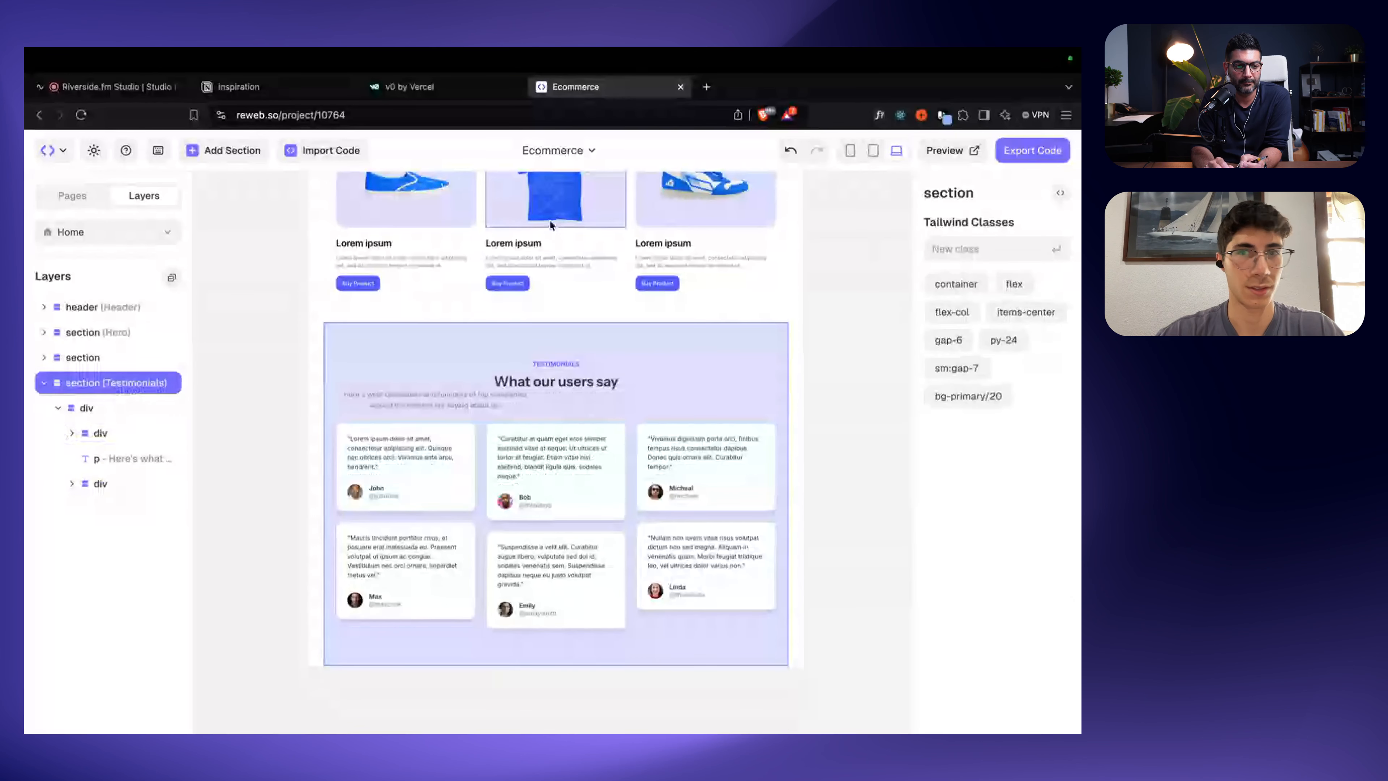
{"action": "left_click", "coordinate": [978, 284]}
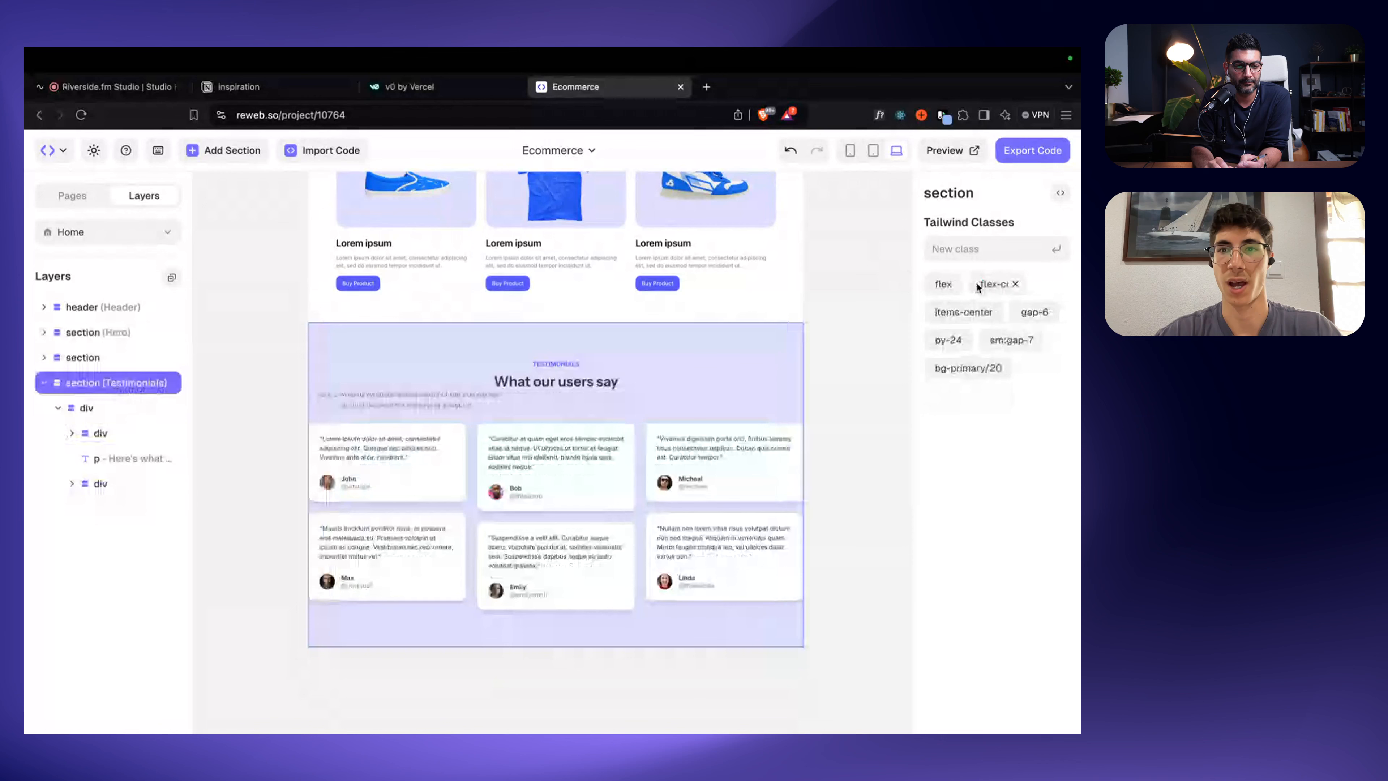
{"action": "left_click", "coordinate": [878, 344]}
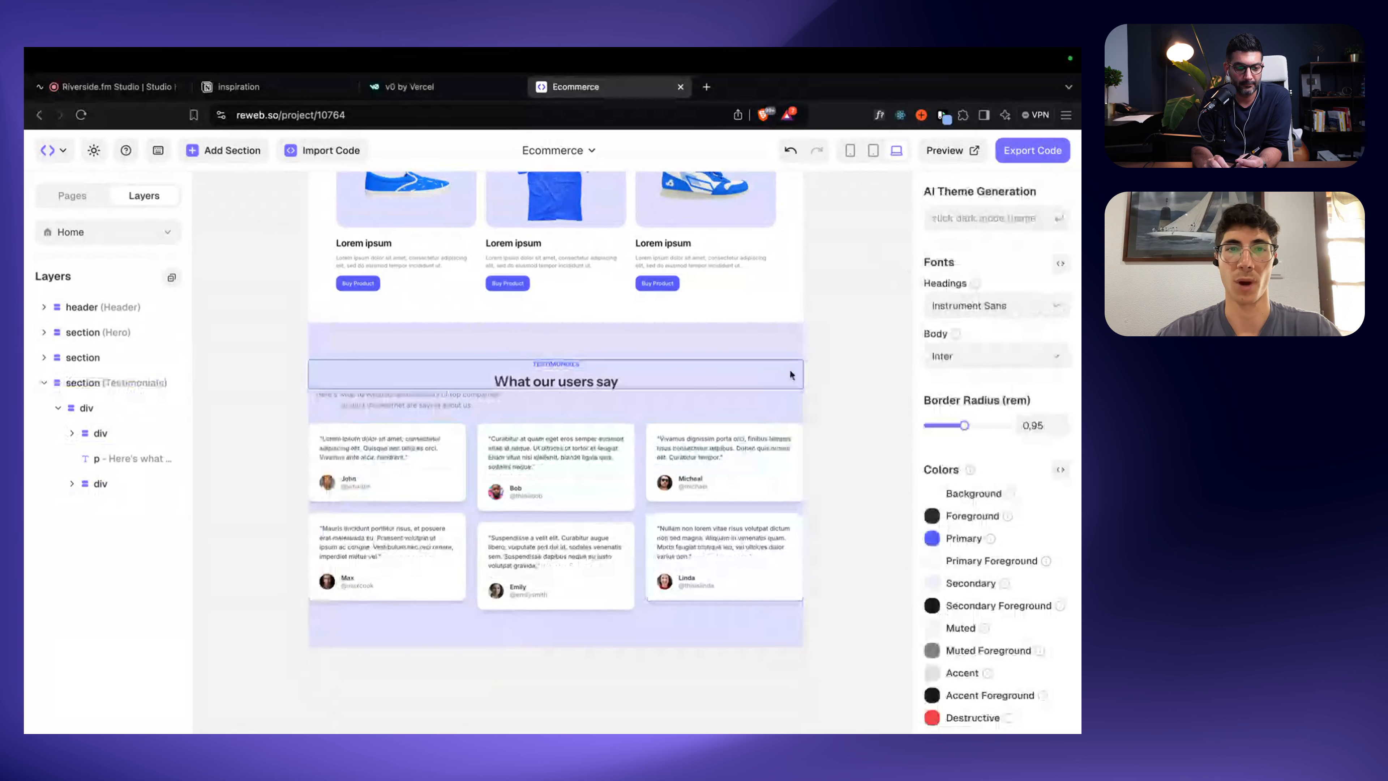
Step: Give the wrapper div inside the Testimonials section the classes container, flex and flex-col
{"action": "left_click", "coordinate": [109, 407]}
{"action": "type", "text": "con"}
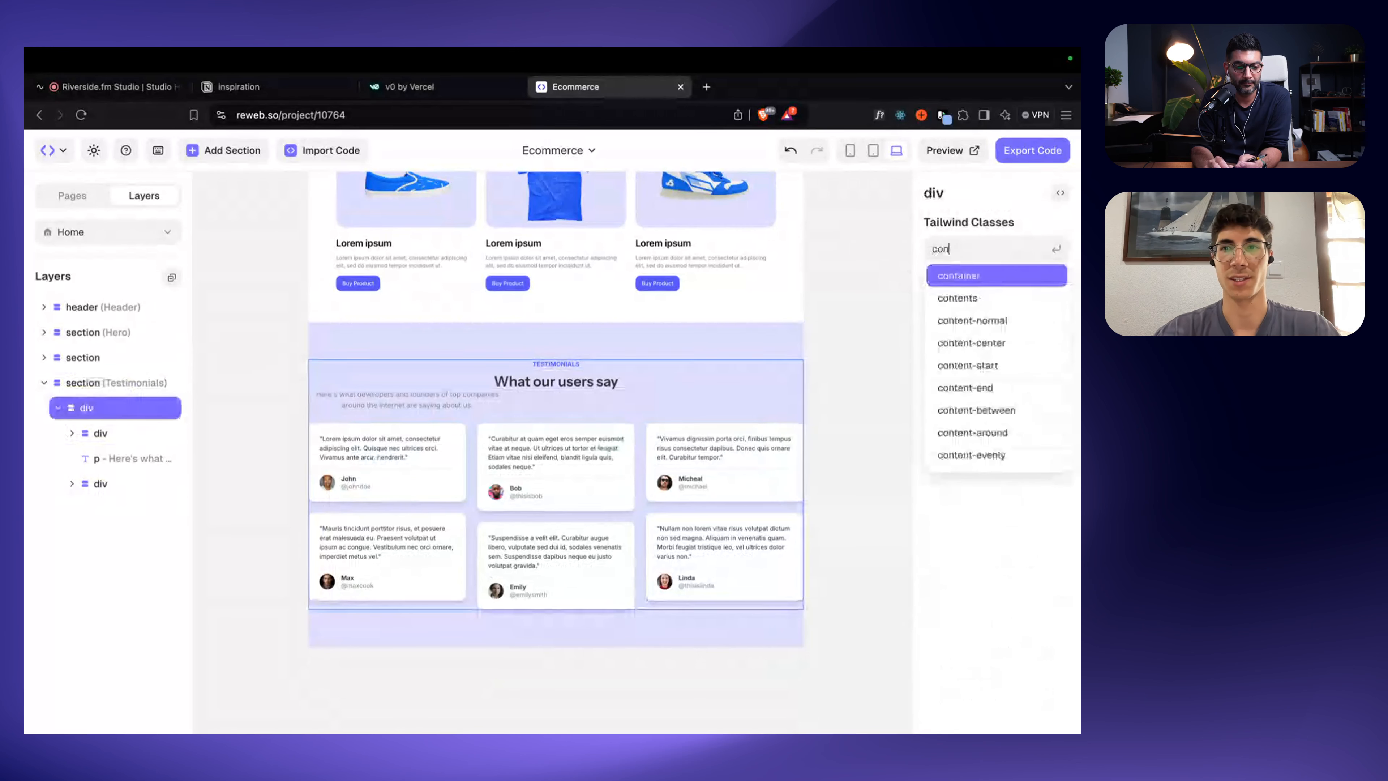
{"action": "key", "text": "Return"}
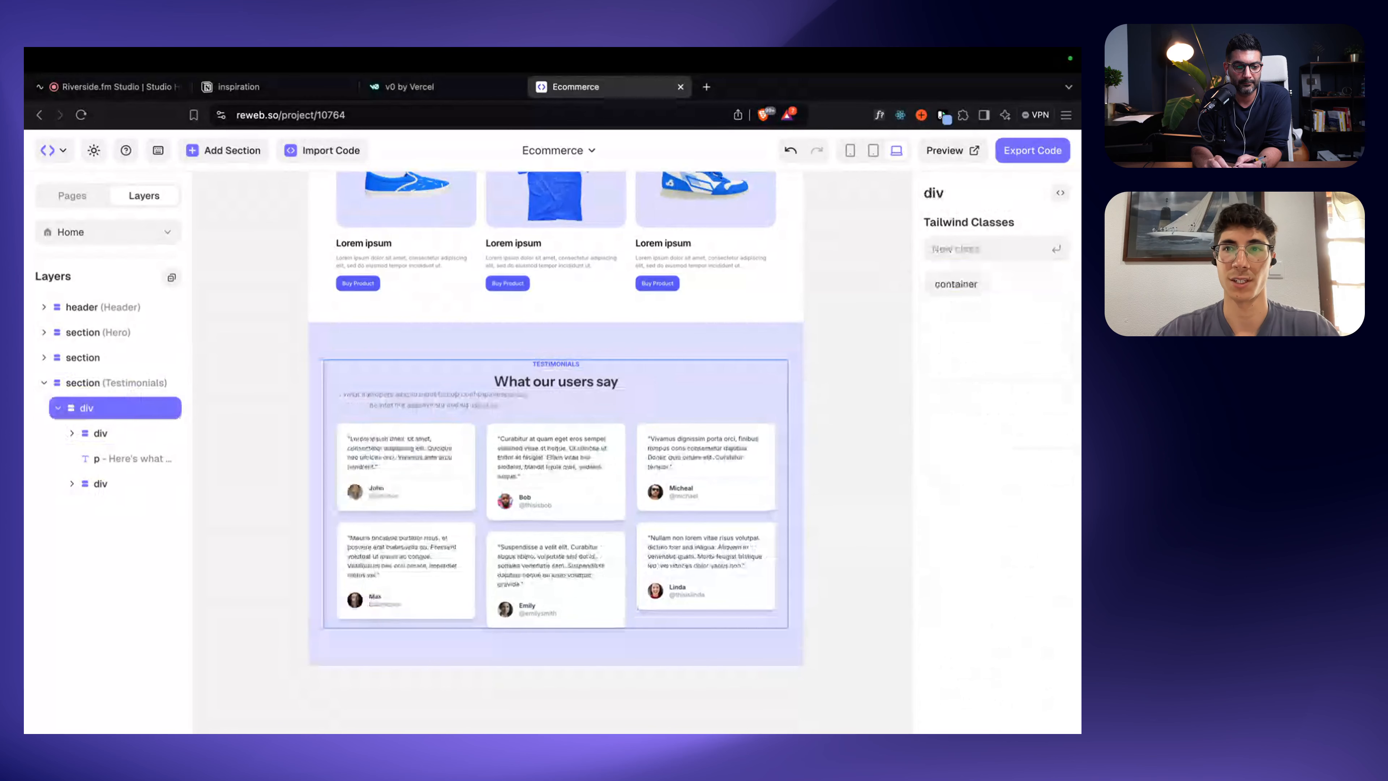
{"action": "type", "text": "fle"}
{"action": "key", "text": "Down"}
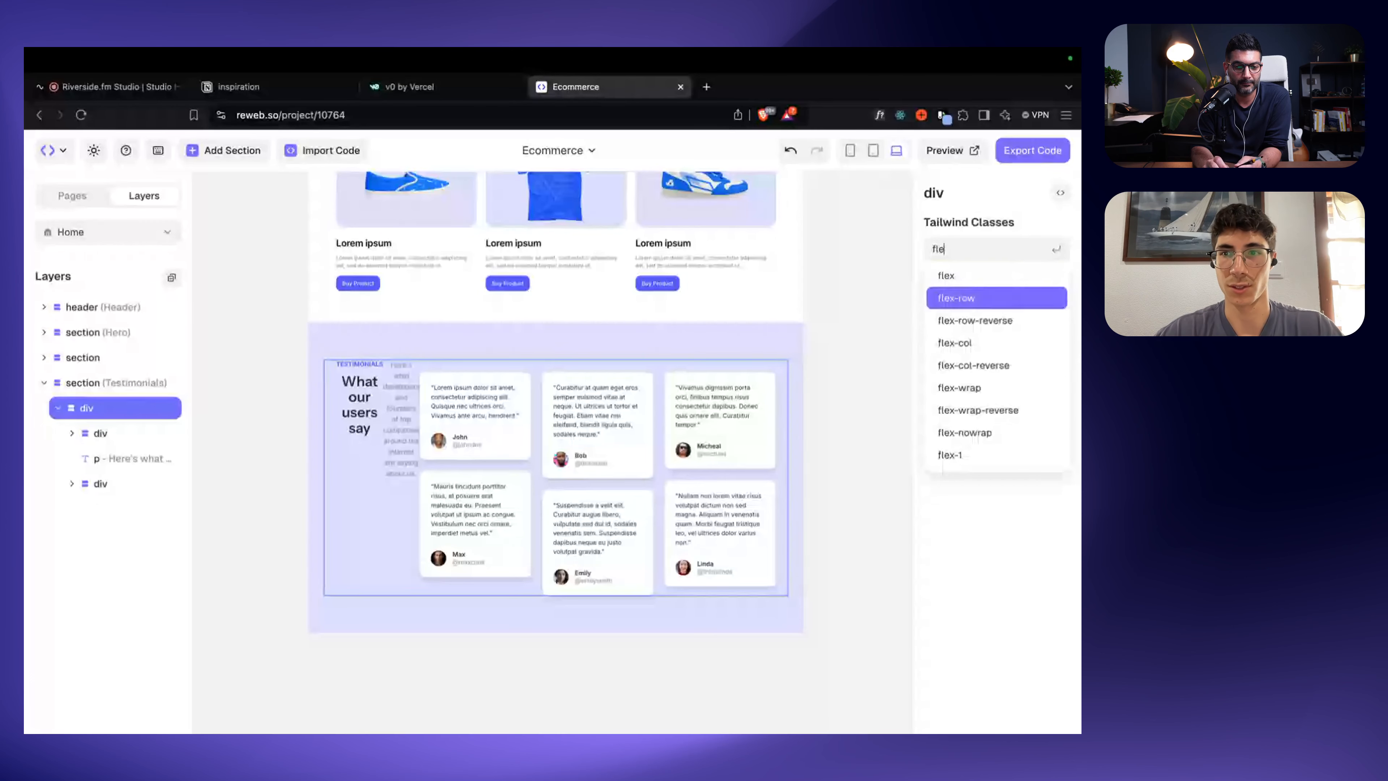
{"action": "key", "text": "Down"}
{"action": "key", "text": "Down"}
{"action": "key", "text": "Return"}
Step: Centre and space the contents of the Testimonials wrapper div with the classes items-center and gap-6
{"action": "type", "text": "ite"}
{"action": "key", "text": "Down"}
{"action": "key", "text": "Down"}
{"action": "key", "text": "Down"}
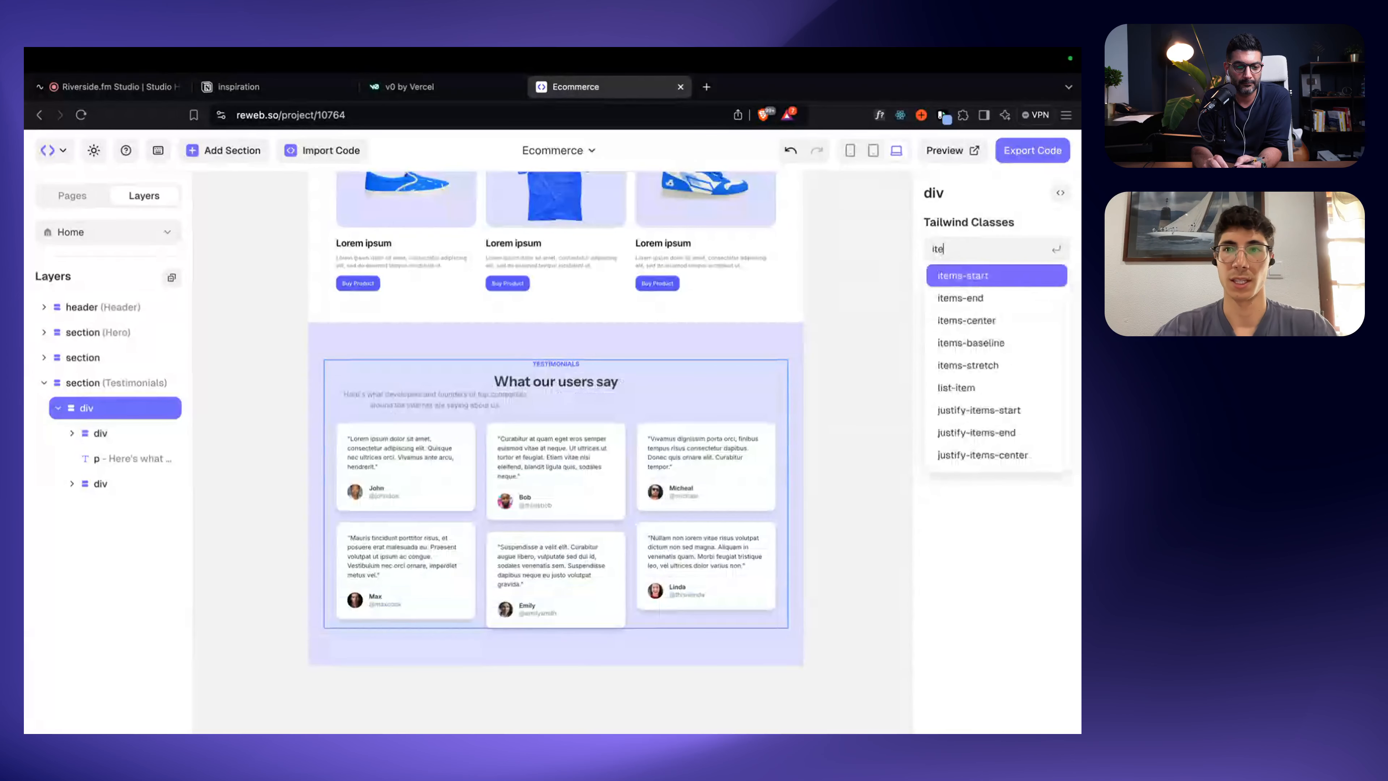
{"action": "key", "text": "Return"}
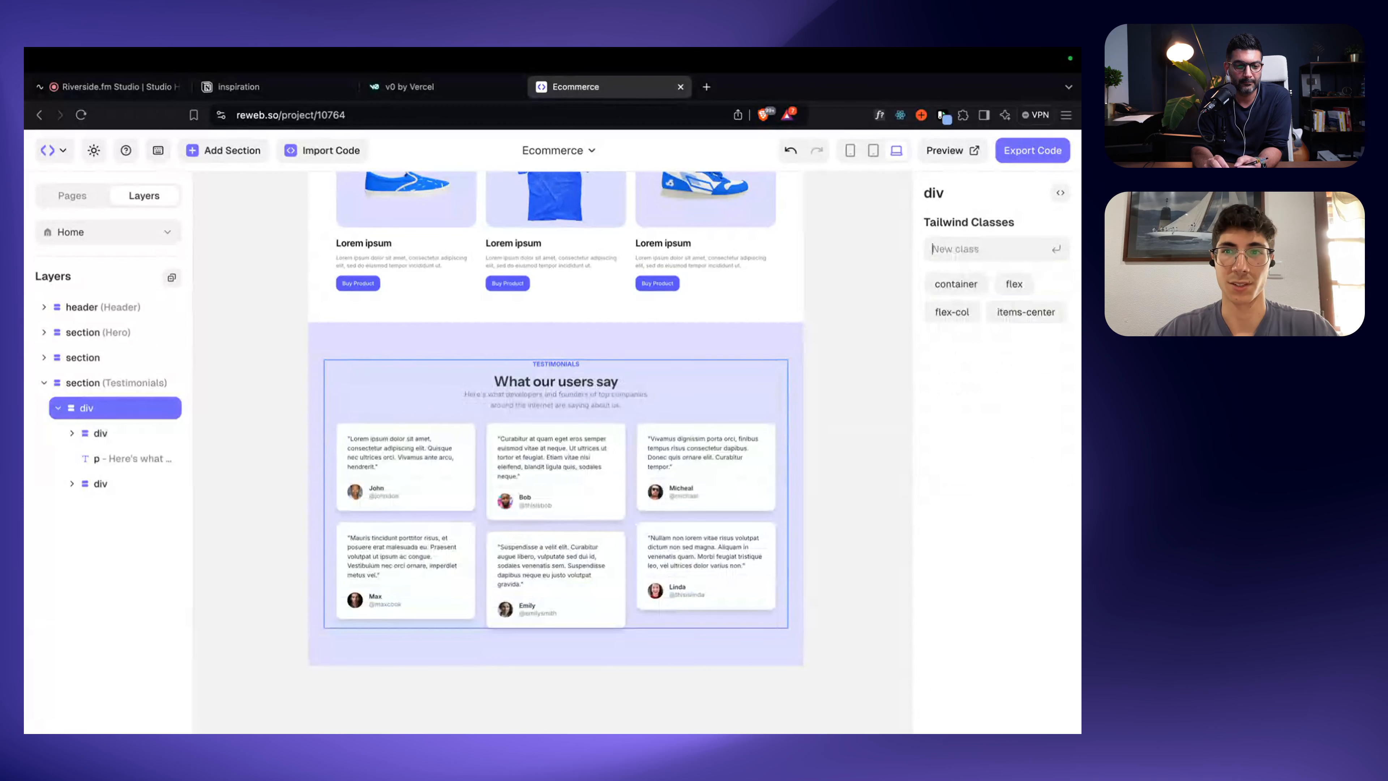
{"action": "type", "text": "gap-"}
{"action": "key", "text": "Return"}
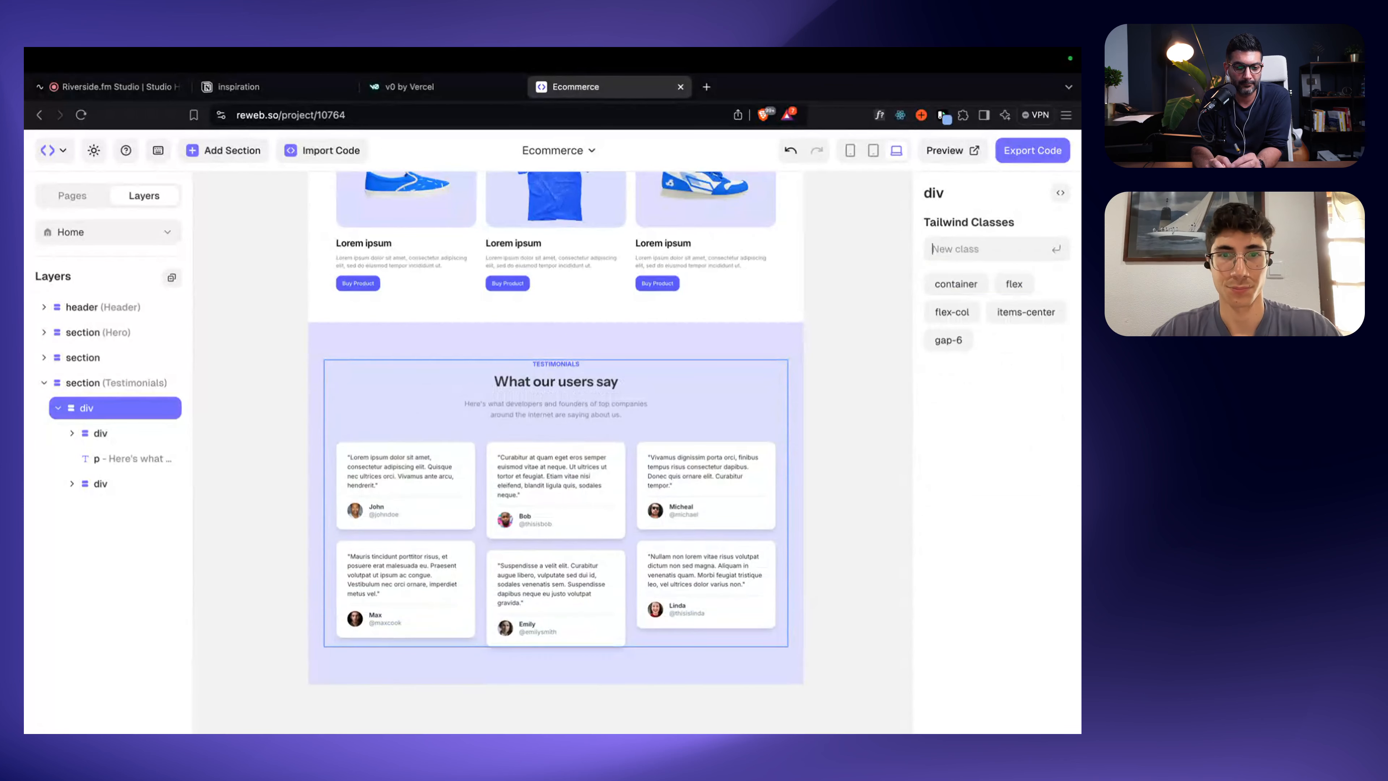
Step: Delete the small "Testimonials" label above the "What our users say" heading
{"action": "left_click", "coordinate": [838, 349]}
{"action": "left_click", "coordinate": [555, 363]}
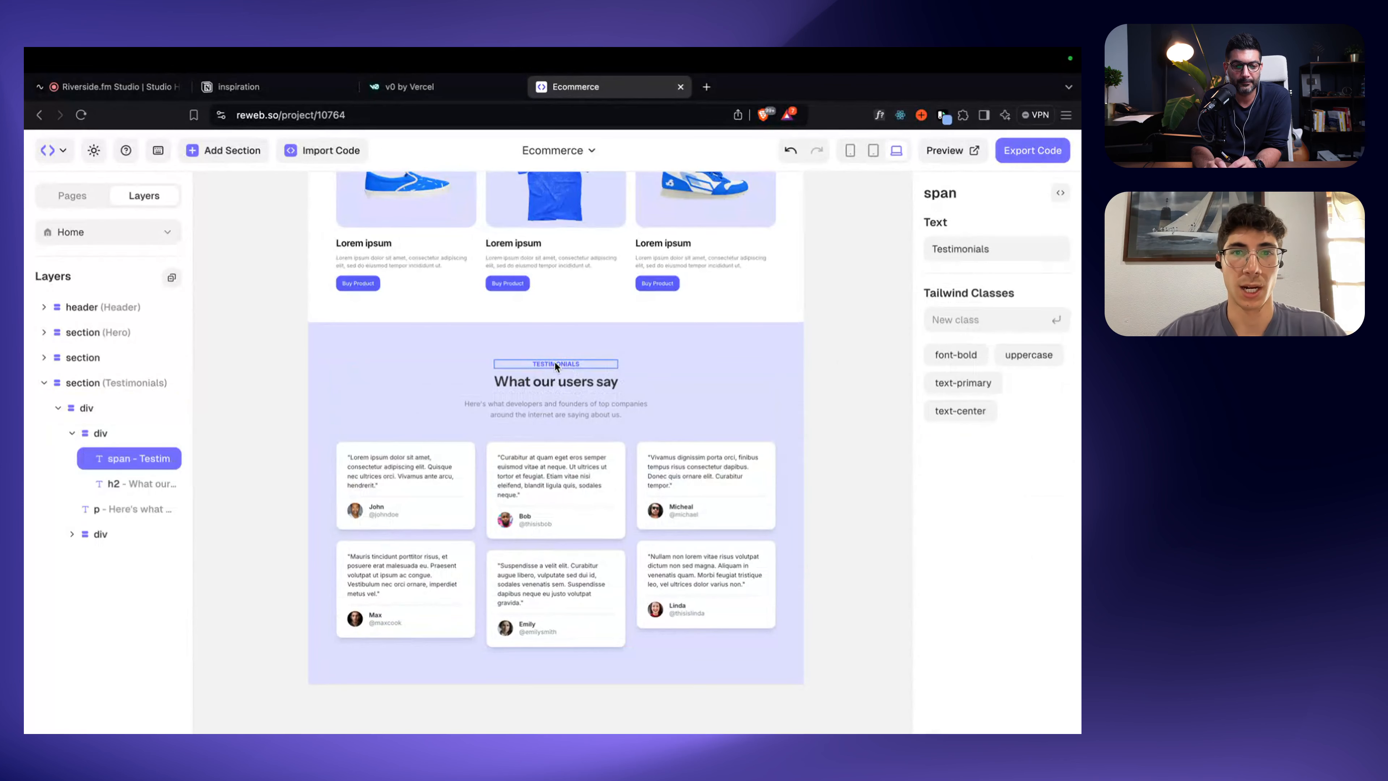
{"action": "key", "text": "Delete"}
Step: Copy the "Our Products" heading into the Testimonials heading div, directly below "What our users say"
{"action": "left_click", "coordinate": [556, 367]}
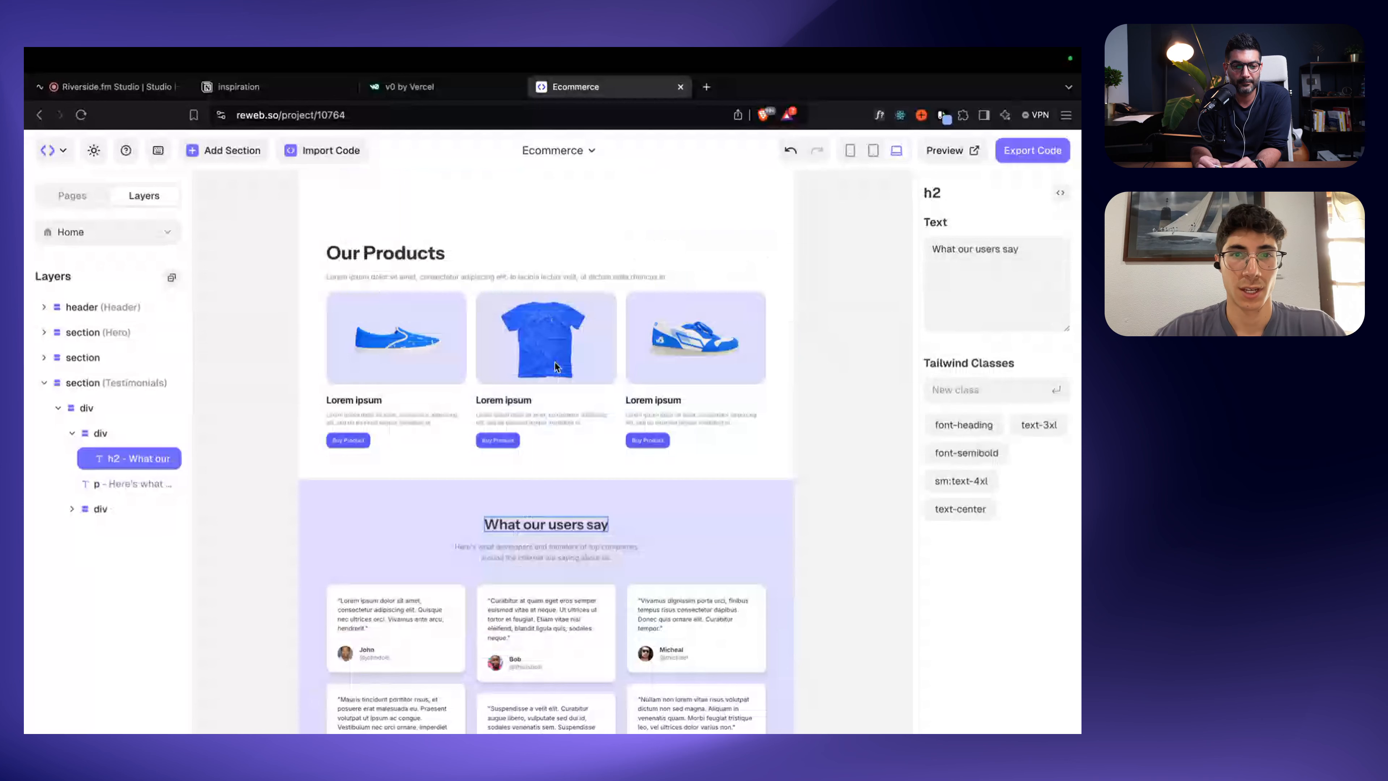
{"action": "scroll", "coordinate": [555, 363], "scroll_direction": "down", "scroll_amount": 2}
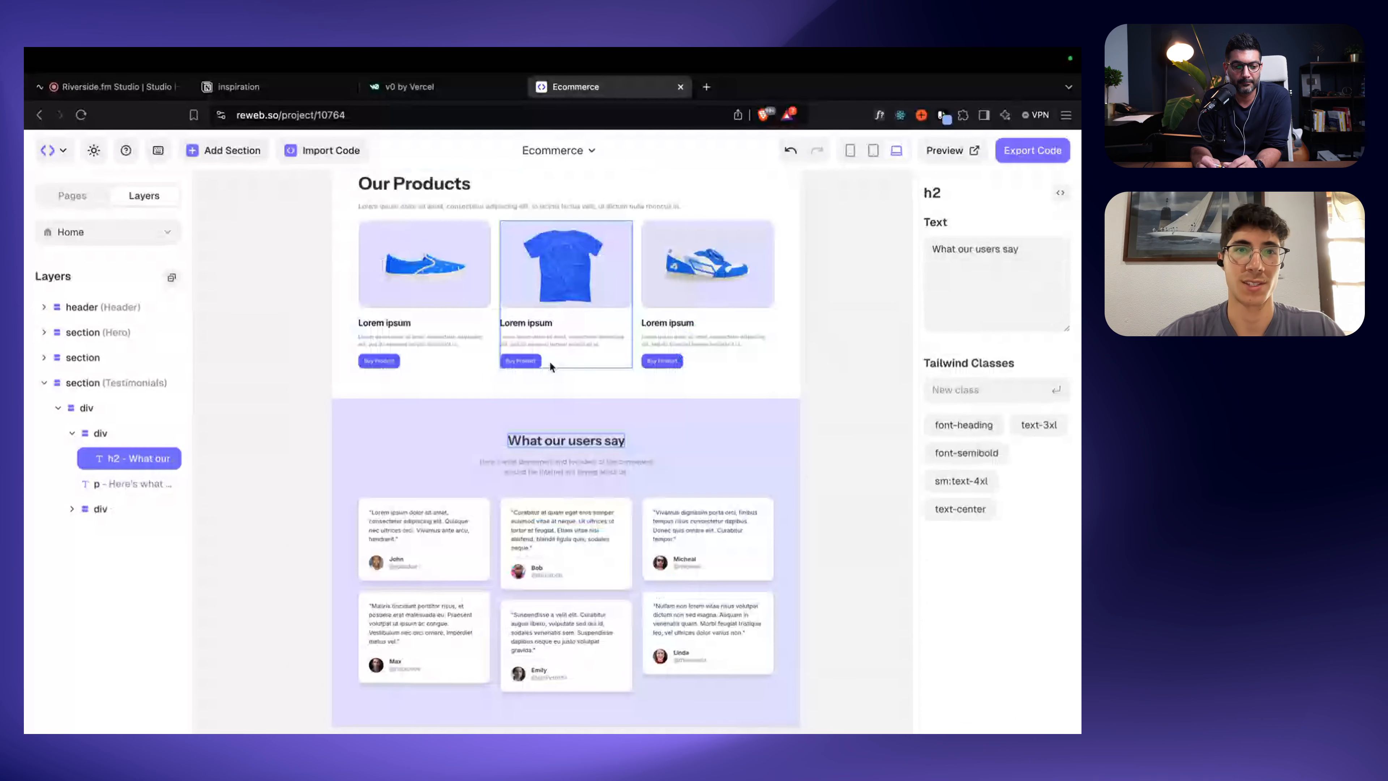
{"action": "scroll", "coordinate": [443, 233], "scroll_direction": "up", "scroll_amount": 1}
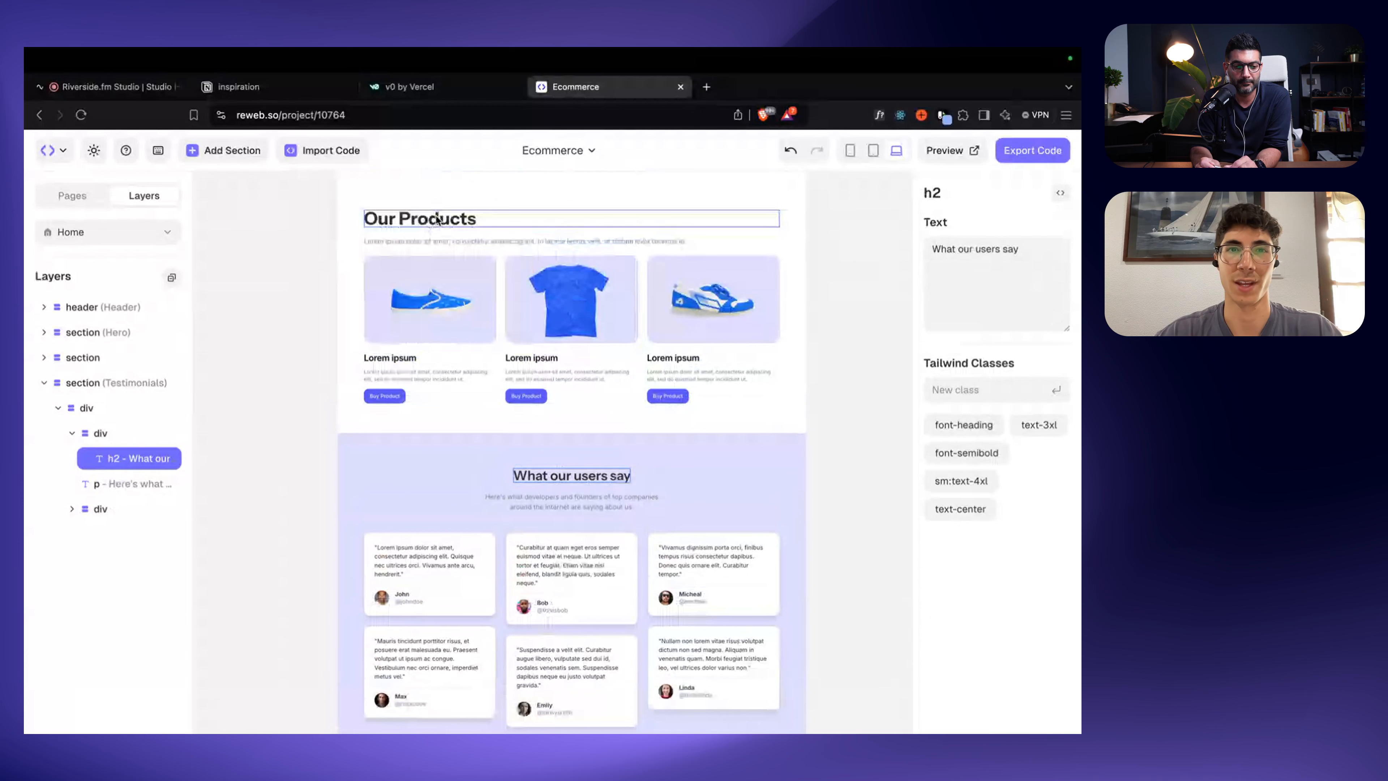
{"action": "left_click", "coordinate": [438, 219]}
{"action": "left_click_drag", "start_coordinate": [438, 220], "coordinate": [571, 484]}
Step: Set the copied heading's text to "Our customers love us" and delete the "What our users say" heading
{"action": "triple_click", "coordinate": [1021, 296]}
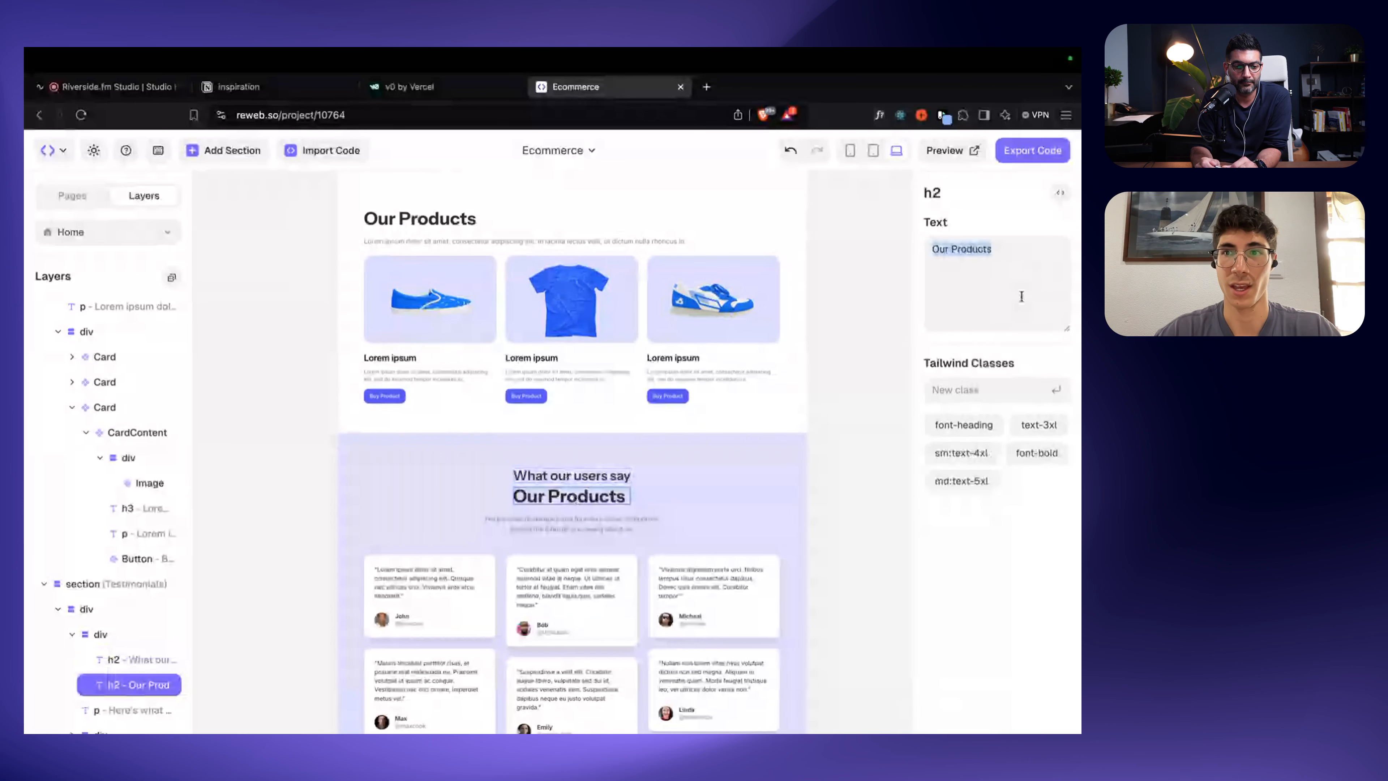
{"action": "type", "text": "Our custome"}
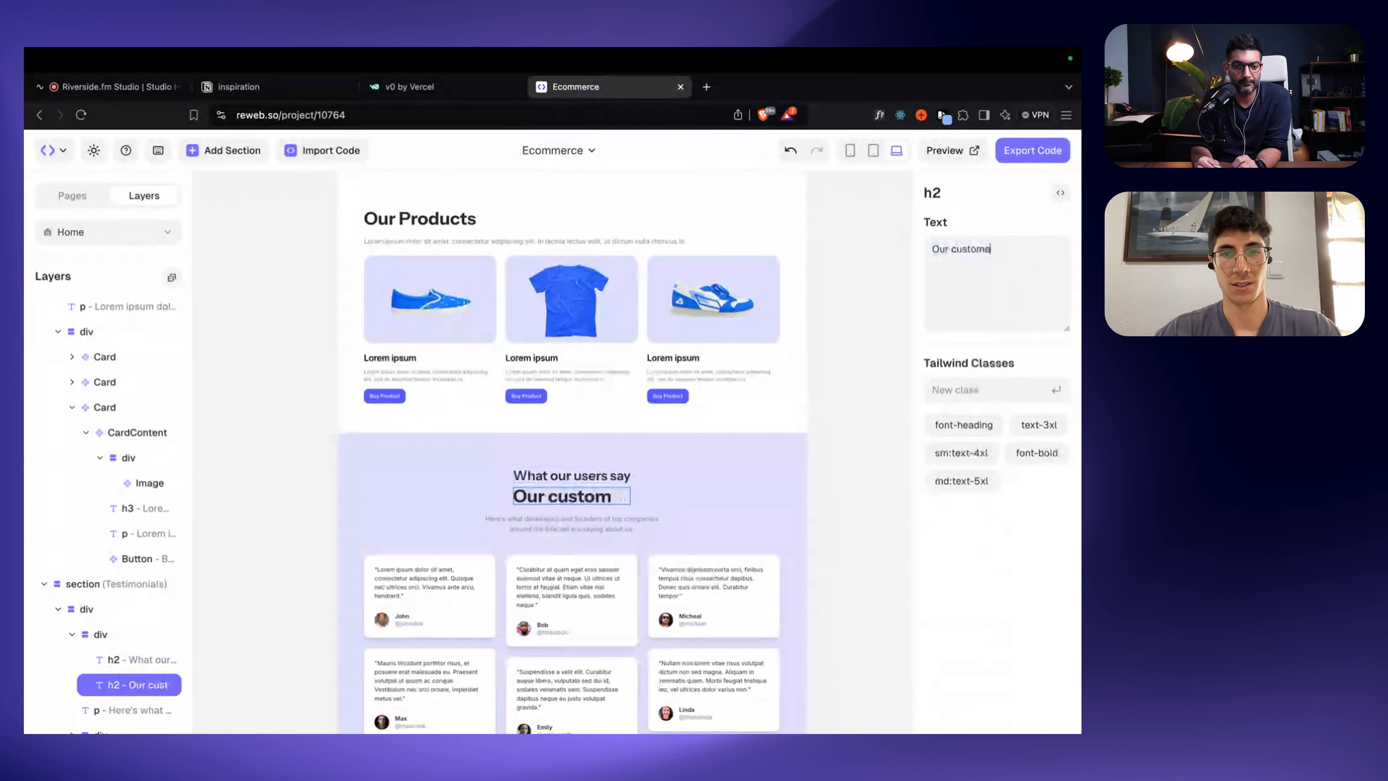
{"action": "type", "text": "rs love us"}
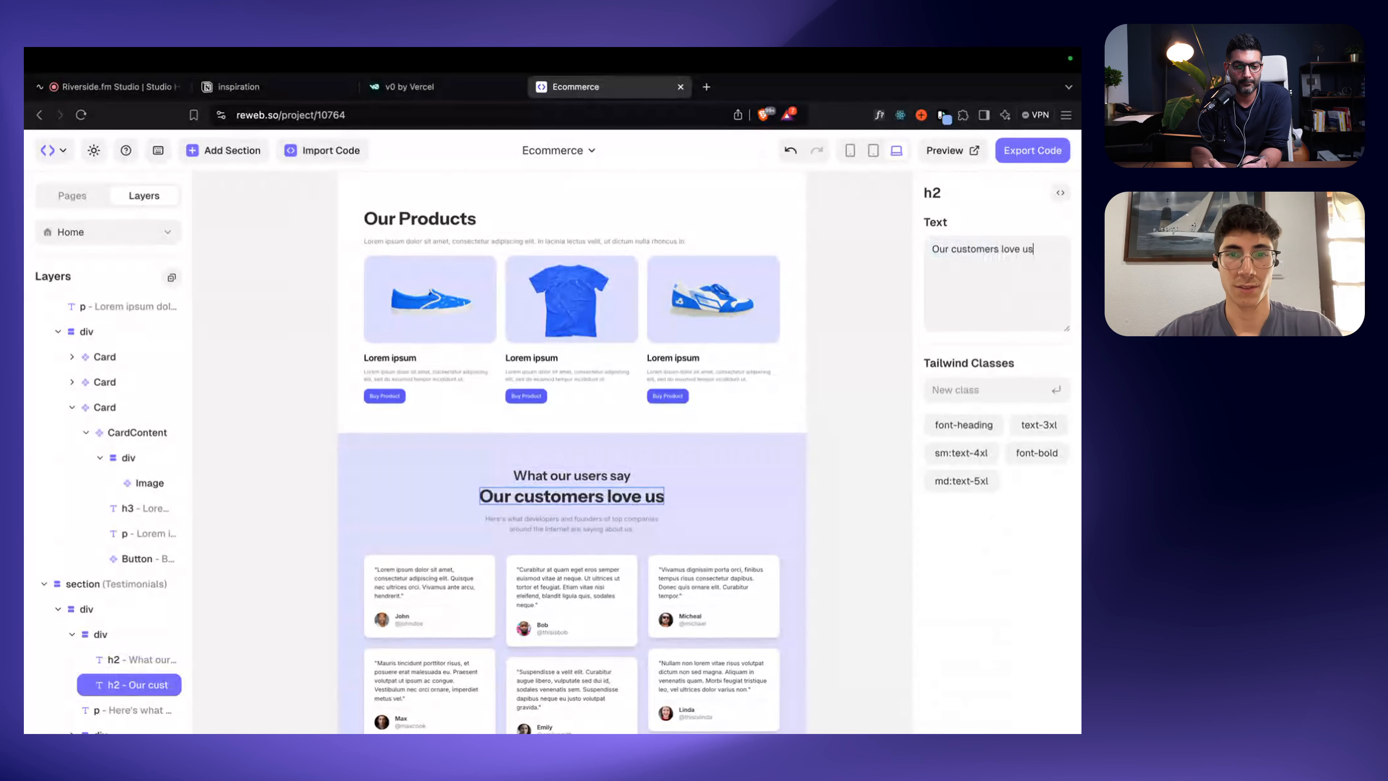
{"action": "key", "text": "Escape"}
{"action": "left_click", "coordinate": [574, 480]}
{"action": "key", "text": "Delete"}
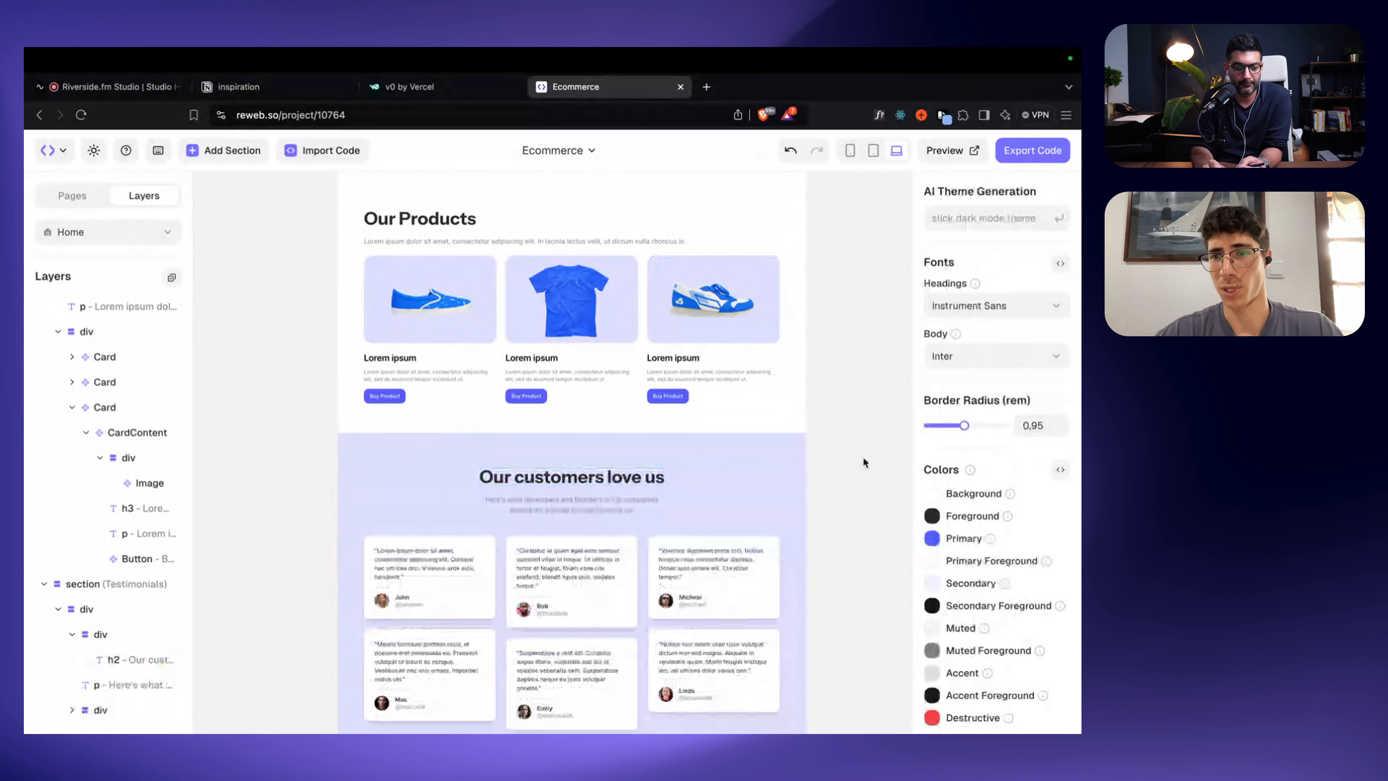
Step: Remove the existing shadow class from the first testimonial card and add the class shadow-none
{"action": "scroll", "coordinate": [862, 455], "scroll_direction": "down", "scroll_amount": 1}
{"action": "scroll", "coordinate": [863, 457], "scroll_direction": "down", "scroll_amount": 2}
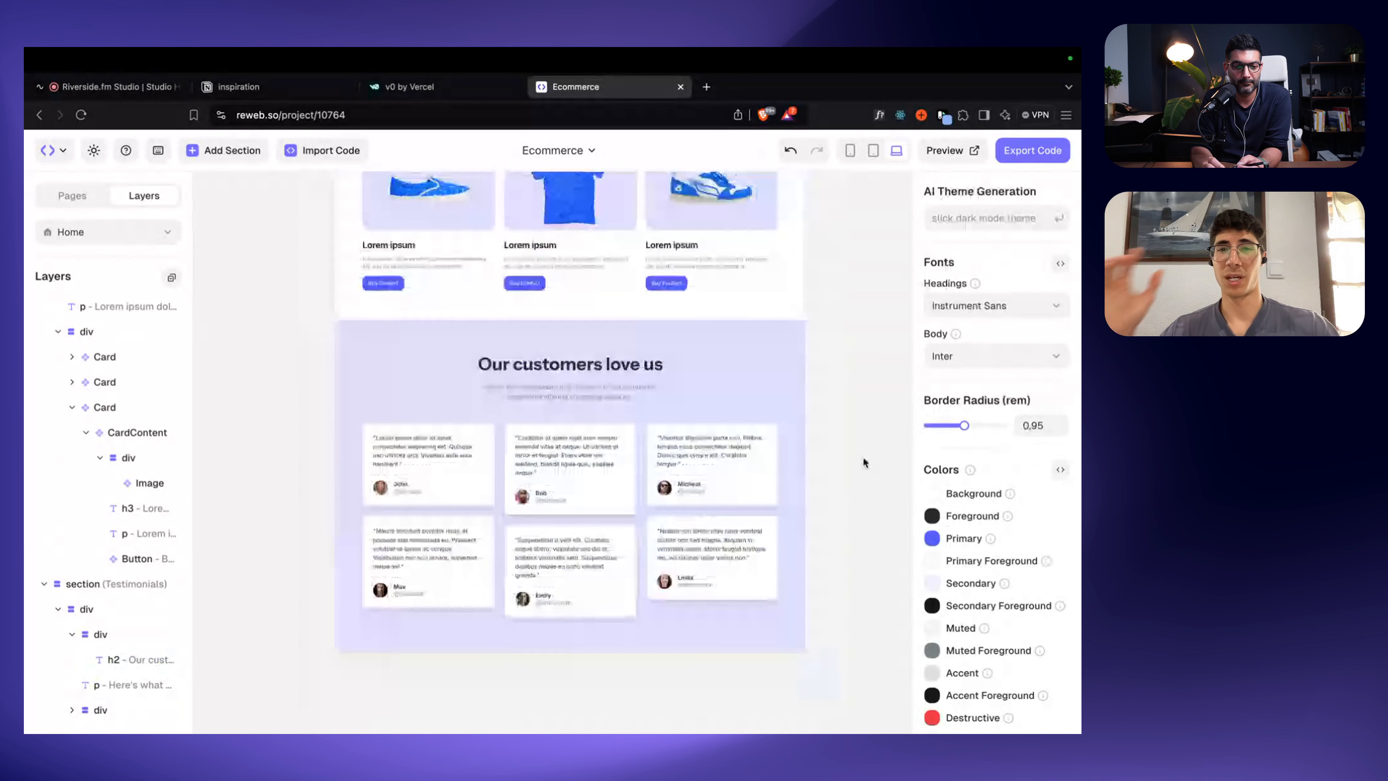
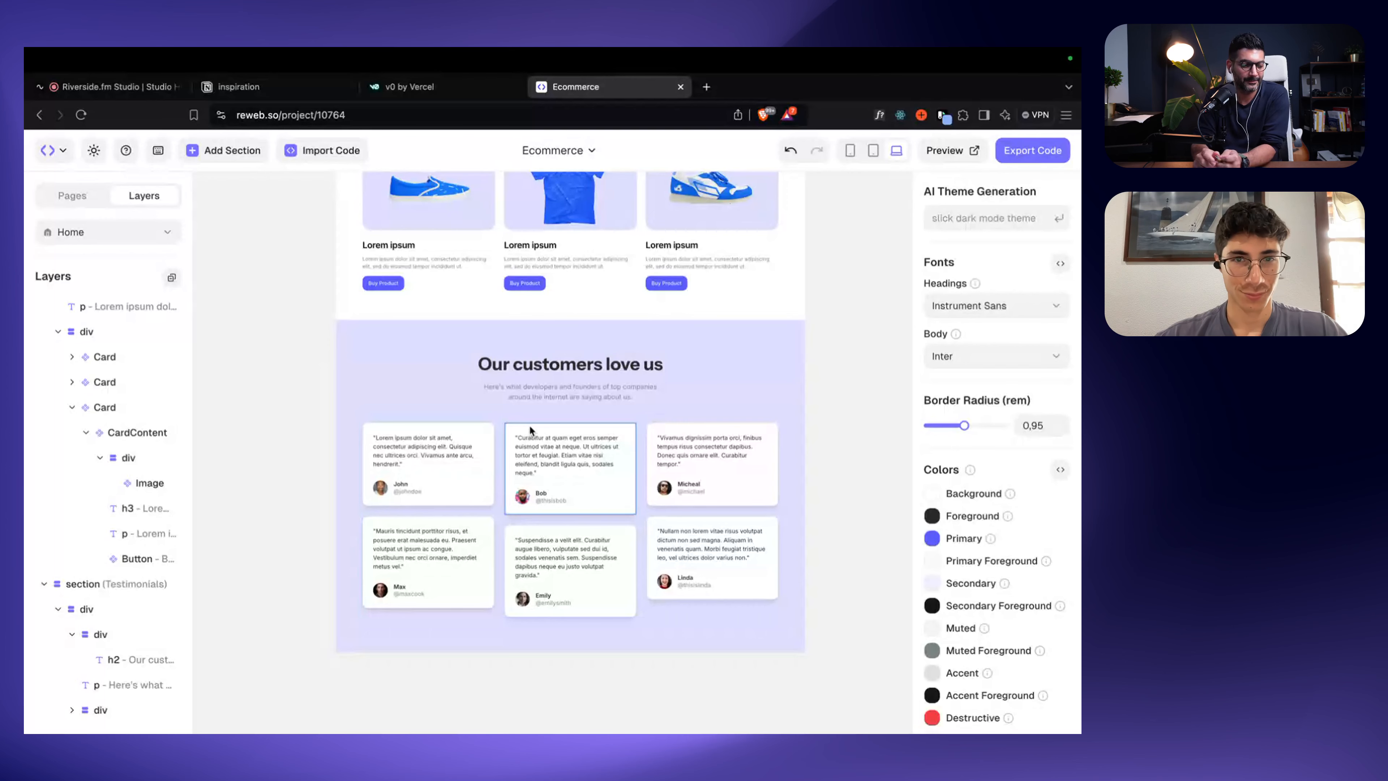
{"action": "scroll", "coordinate": [529, 424], "scroll_direction": "up", "scroll_amount": 3}
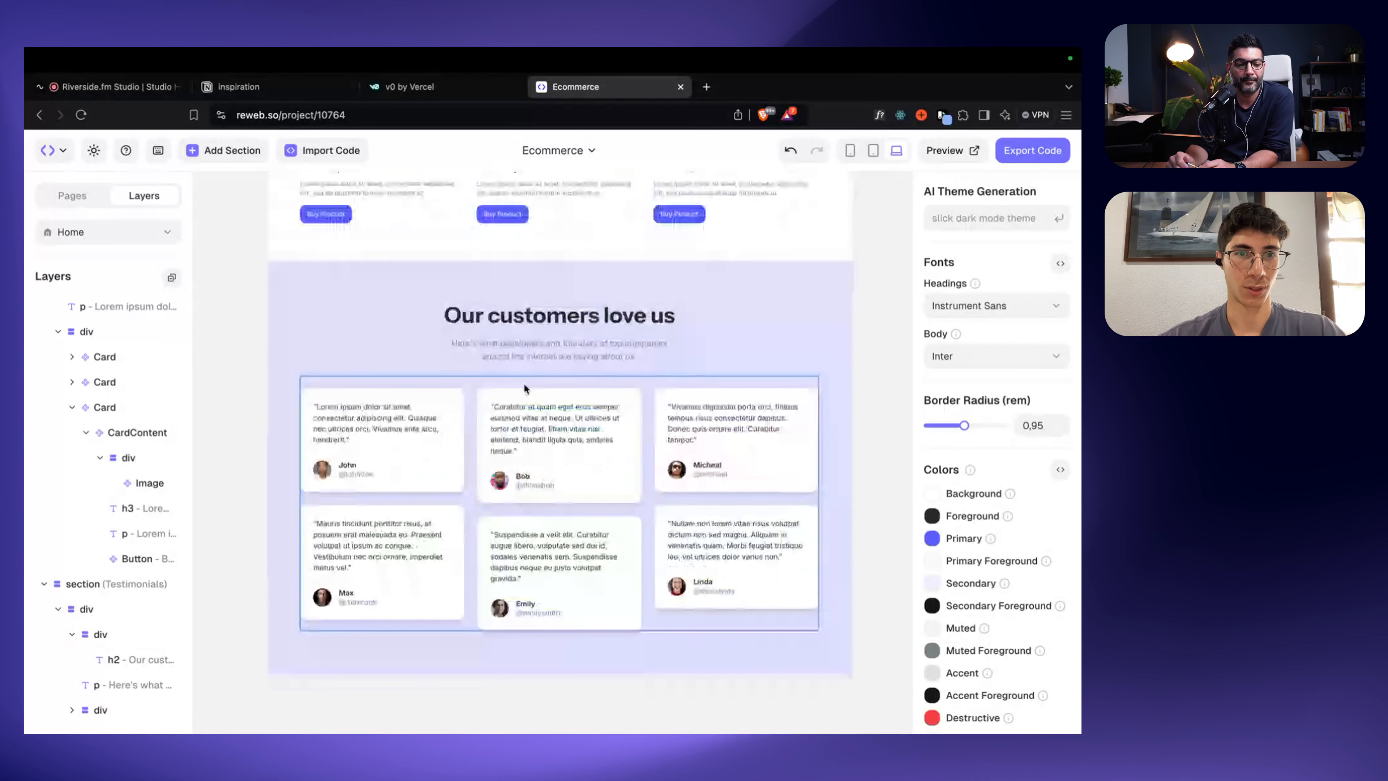
{"action": "left_click", "coordinate": [452, 393]}
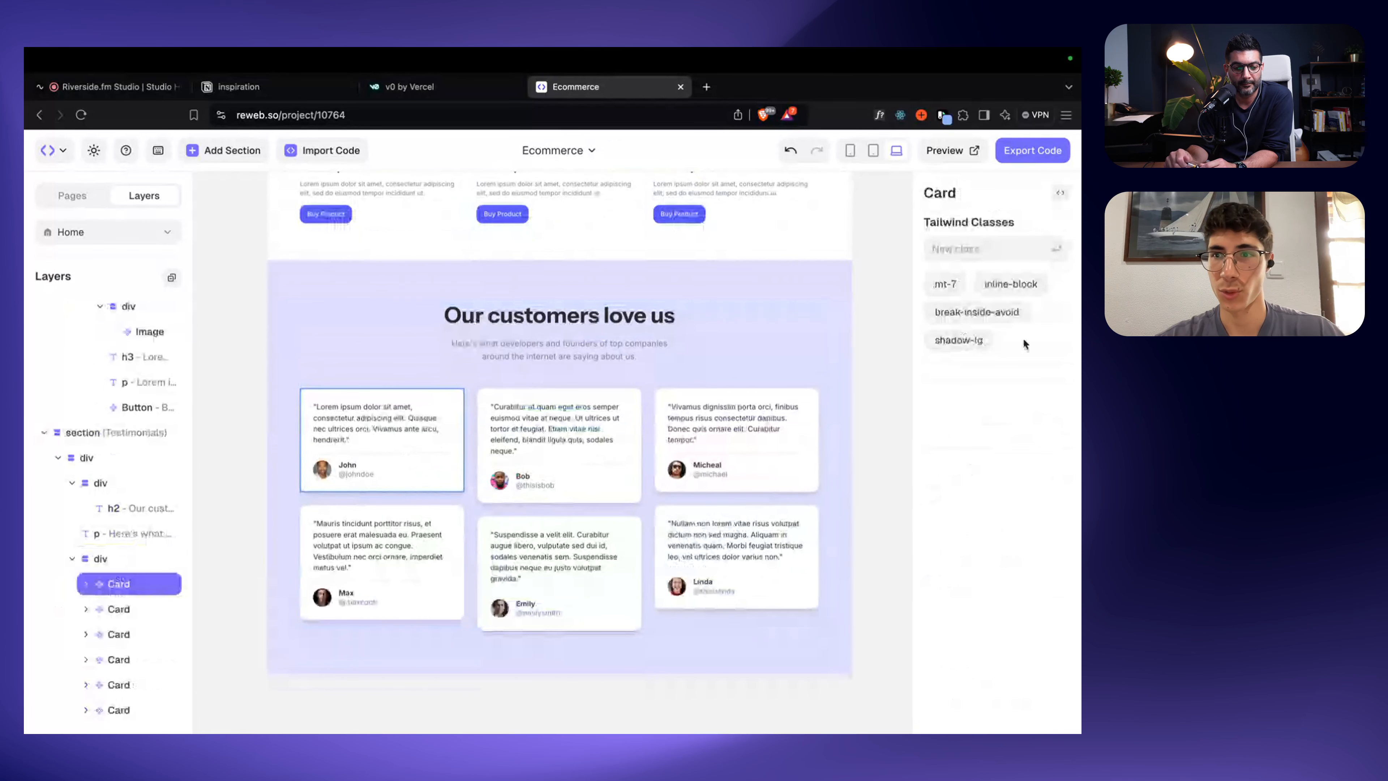
{"action": "left_click", "coordinate": [983, 340]}
{"action": "type", "text": "sha"}
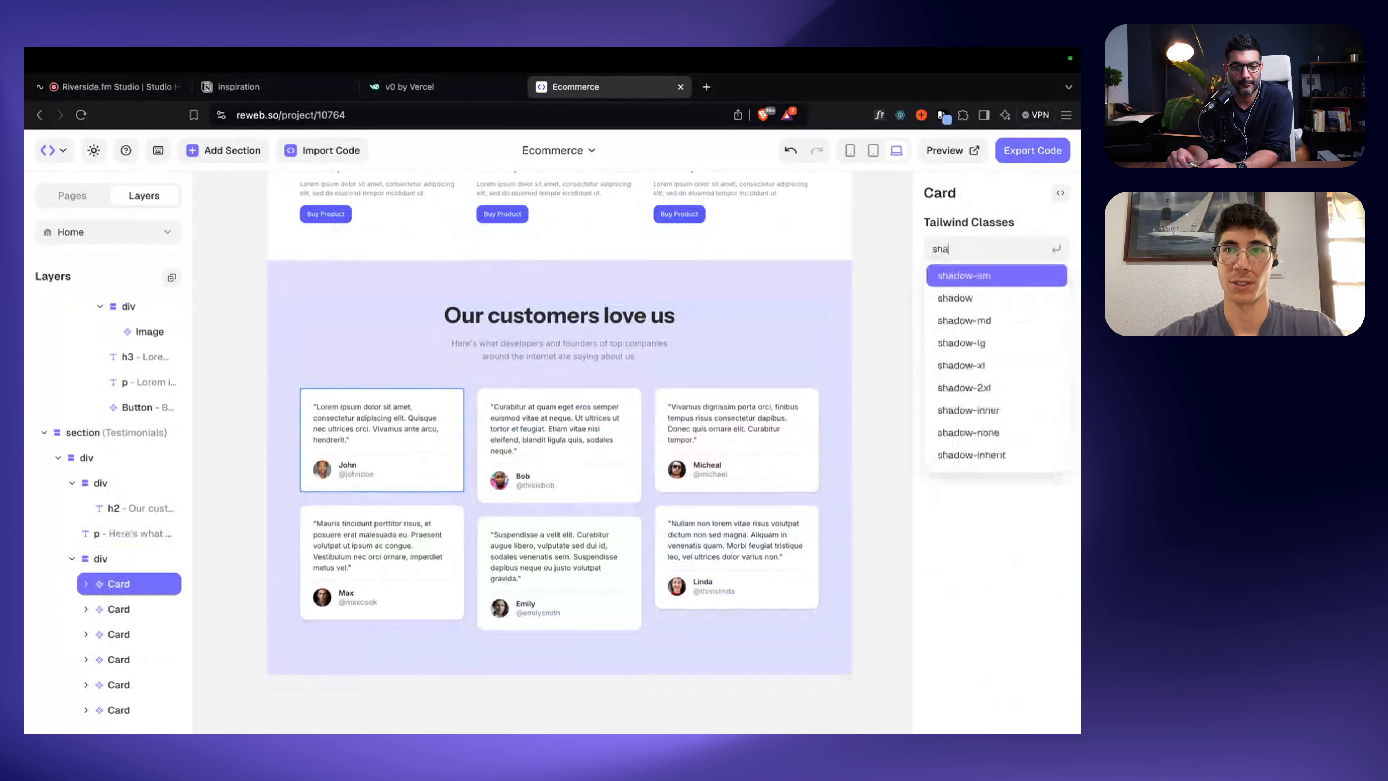
{"action": "type", "text": "dow-n"}
{"action": "key", "text": "Return"}
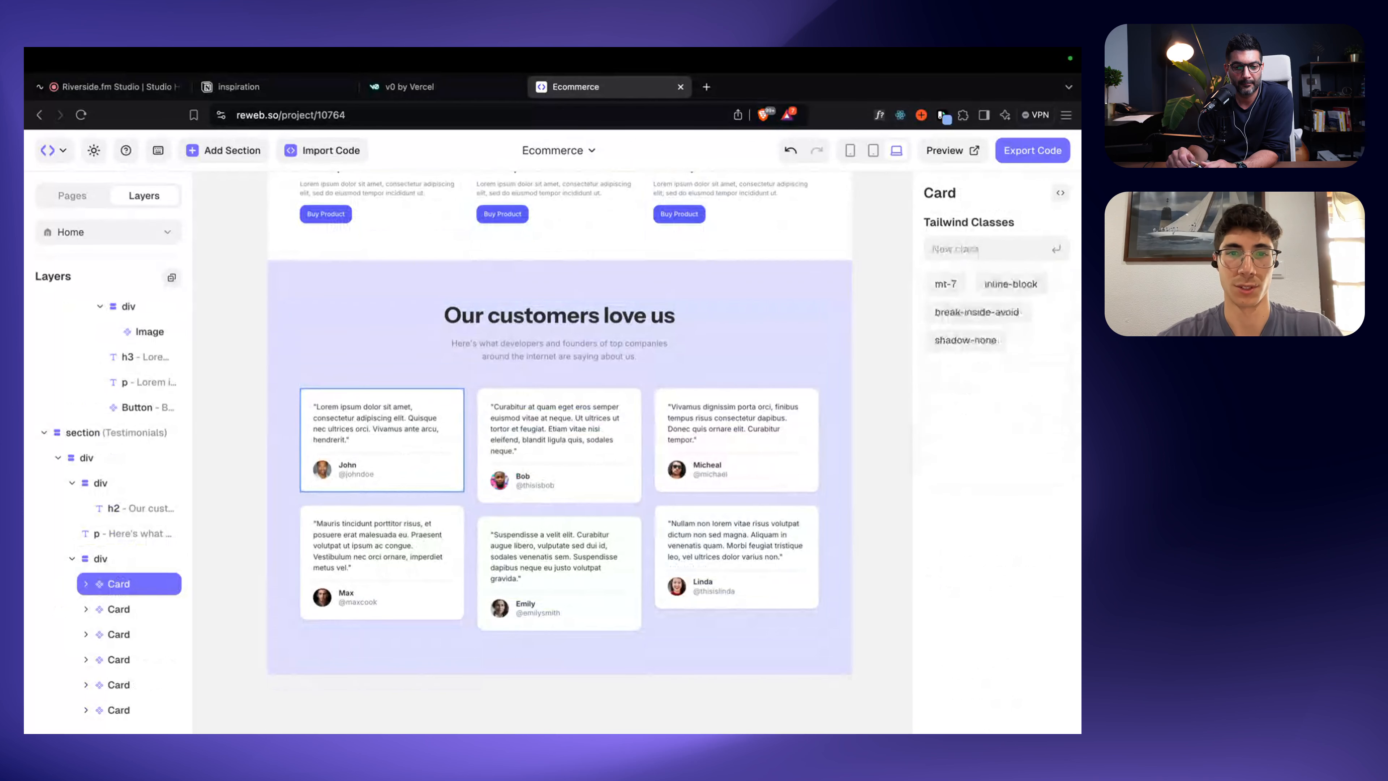
Step: Remove the border of the testimonial cards by adding the class border-0
{"action": "left_click", "coordinate": [1022, 260]}
{"action": "type", "text": "border"}
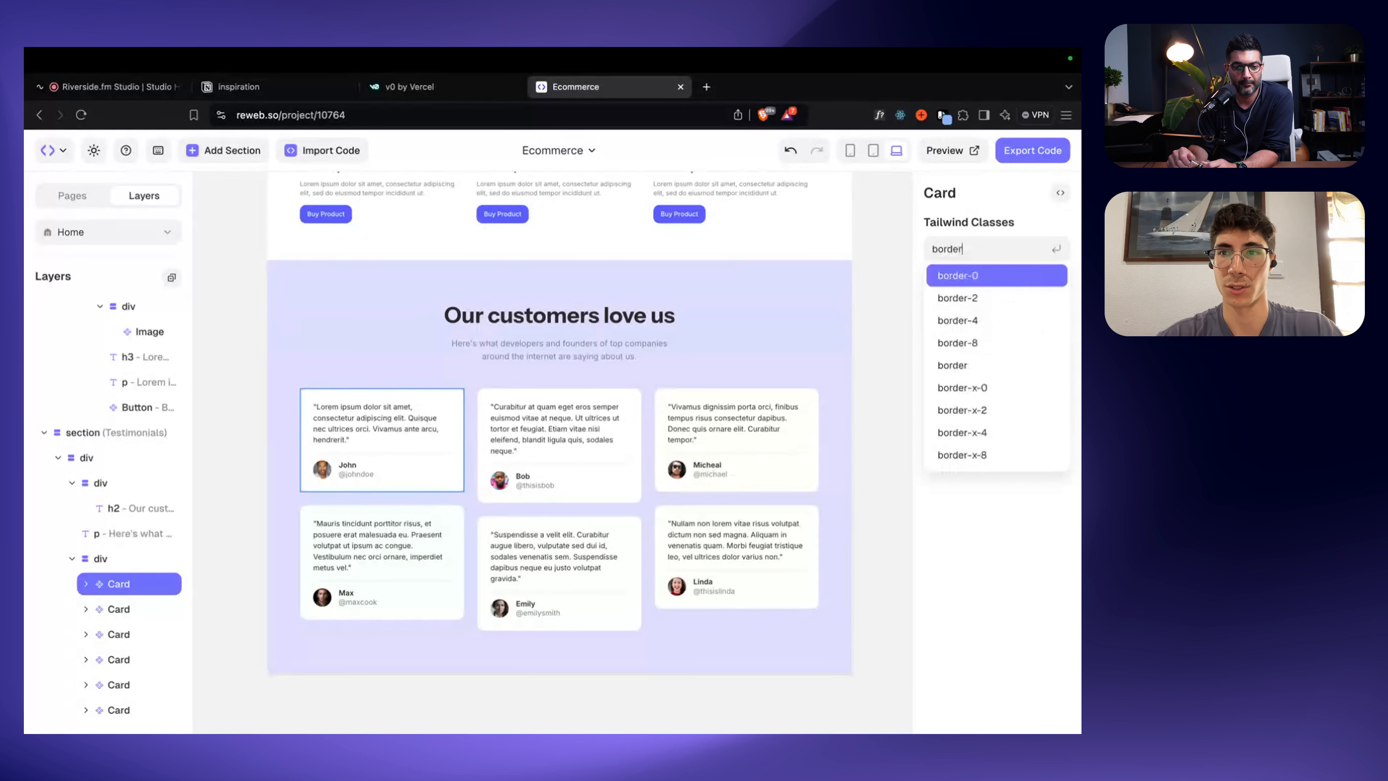
{"action": "key", "text": "Return"}
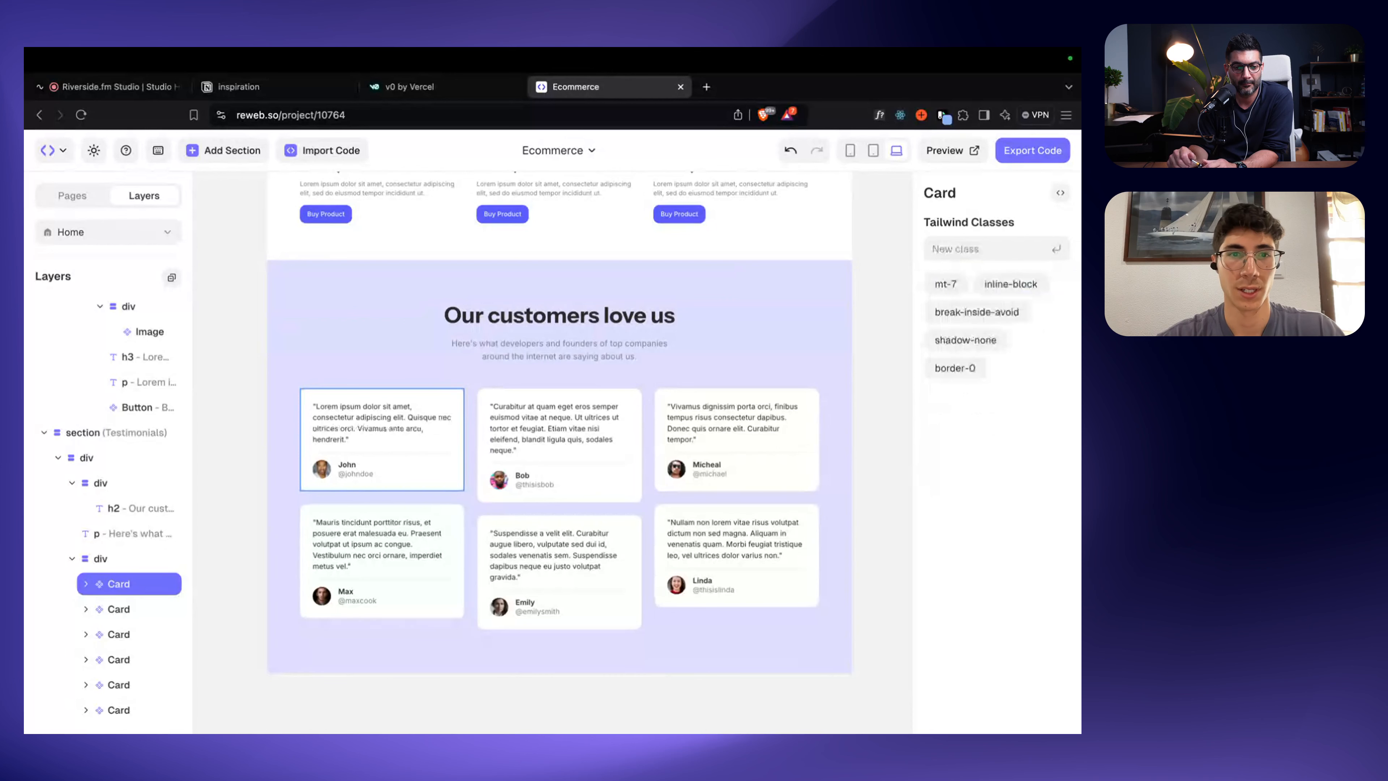
{"action": "left_click", "coordinate": [890, 395]}
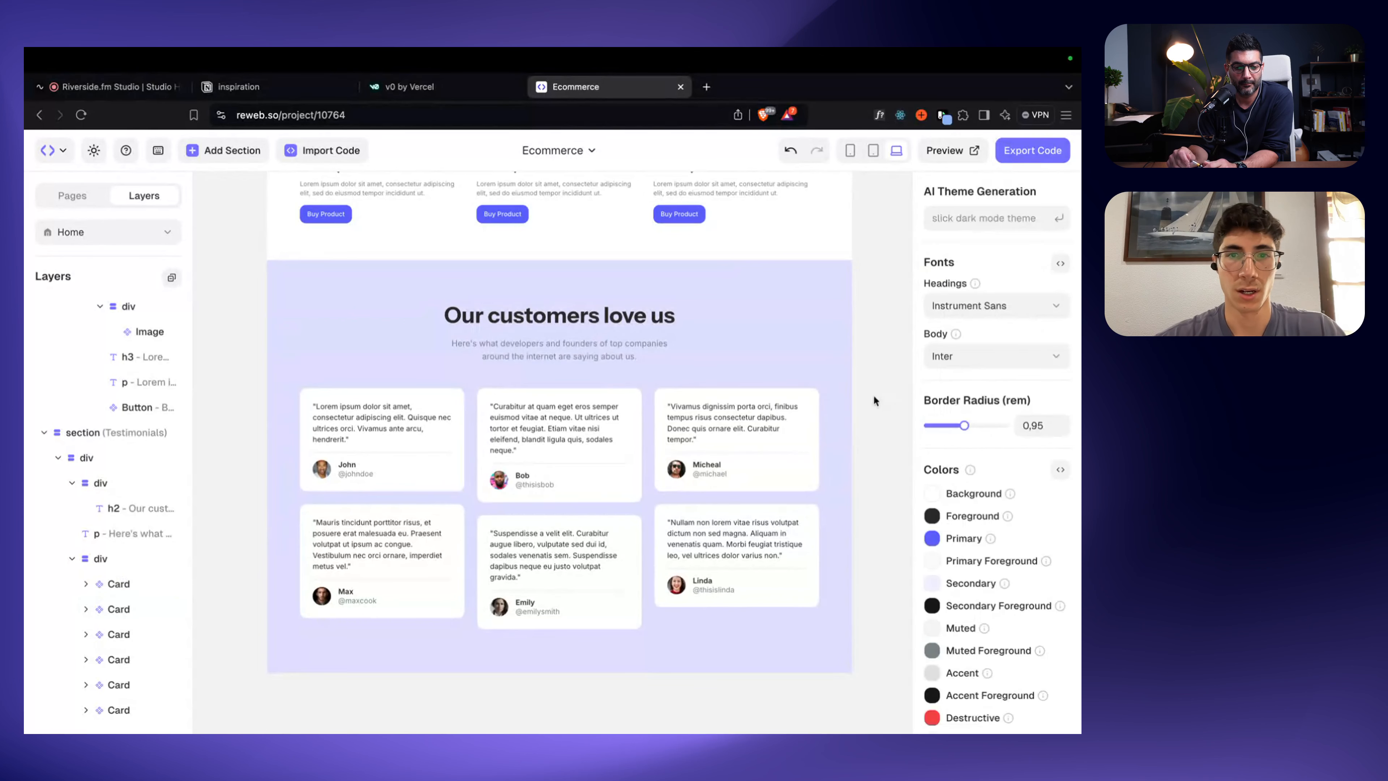
Step: Insert a Rating component directly below the author div of the first testimonial card
{"action": "left_click", "coordinate": [379, 469]}
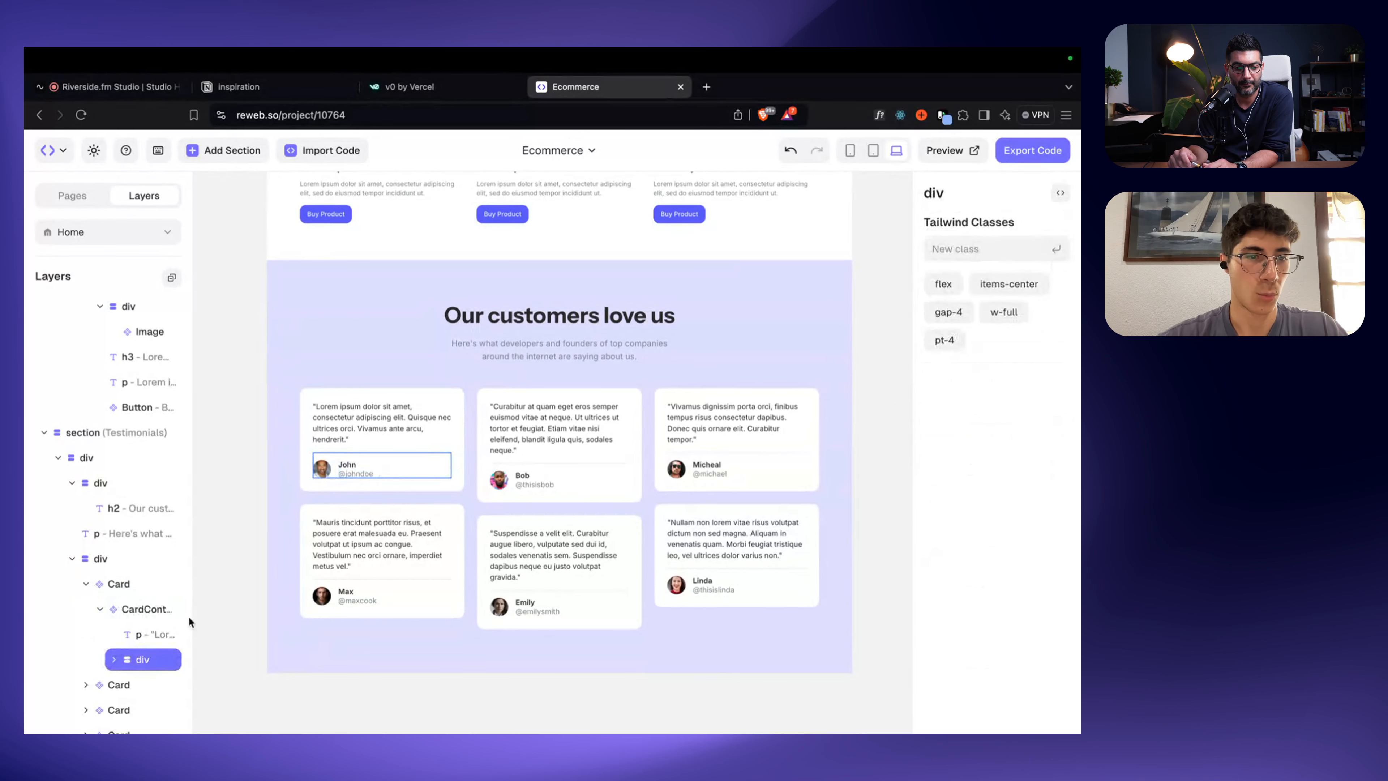
{"action": "scroll", "coordinate": [136, 634], "scroll_direction": "down", "scroll_amount": 1}
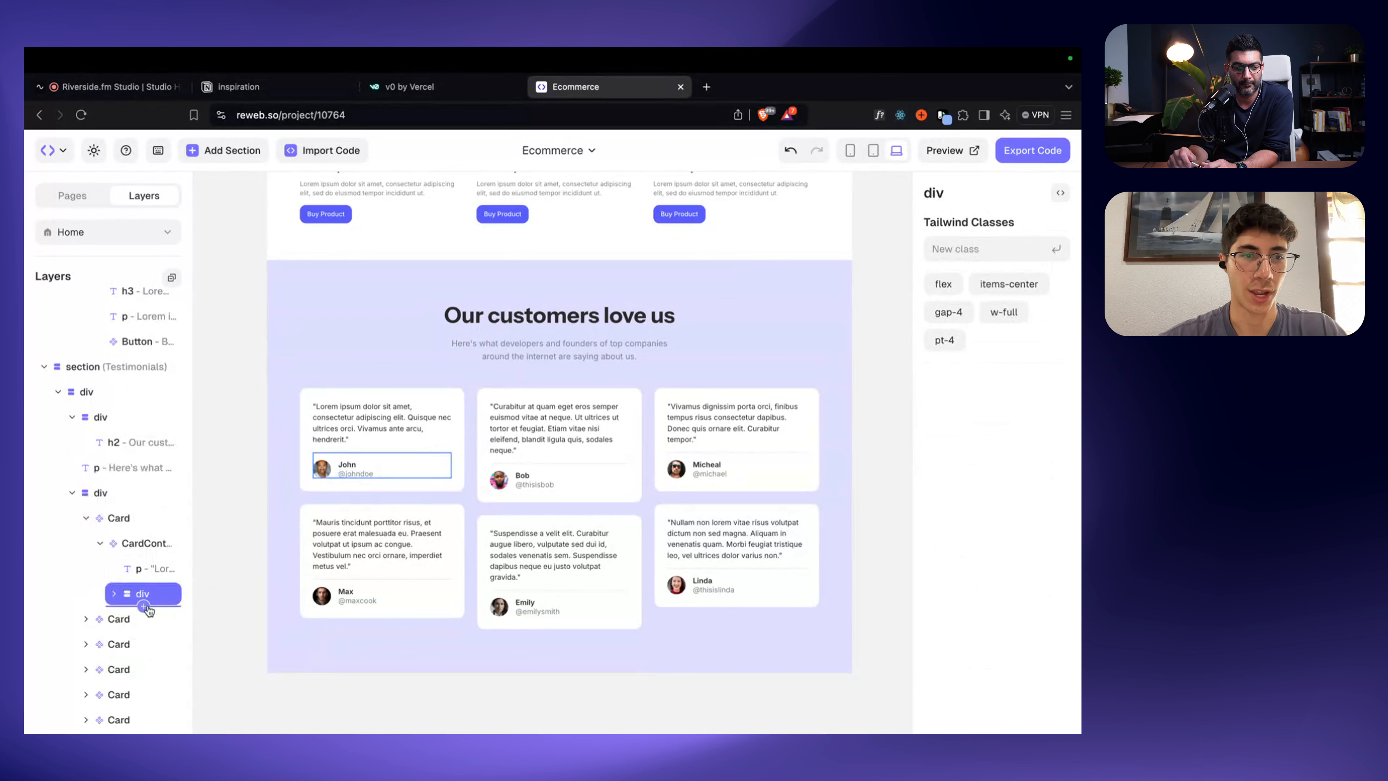
{"action": "left_click", "coordinate": [143, 606]}
{"action": "type", "text": "r"}
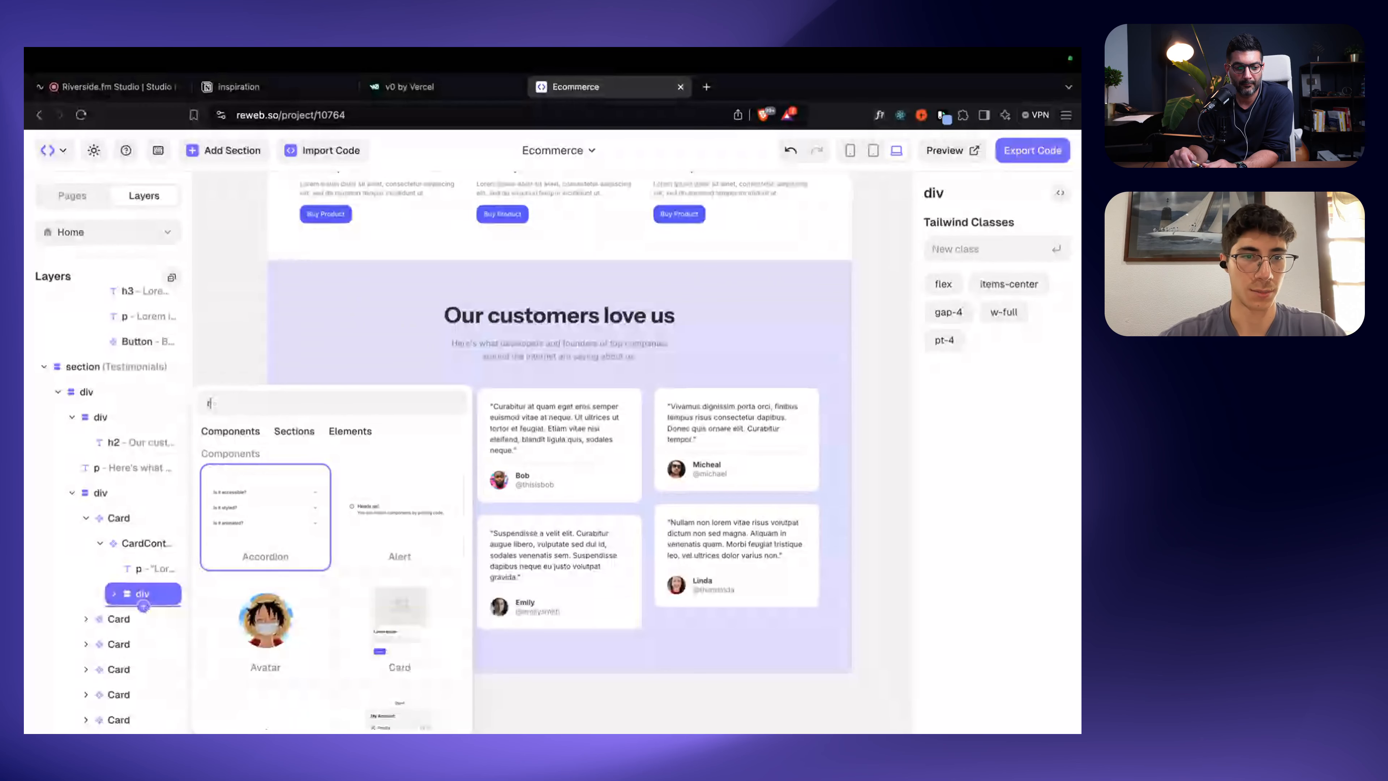
{"action": "type", "text": "ating"}
{"action": "key", "text": "Return"}
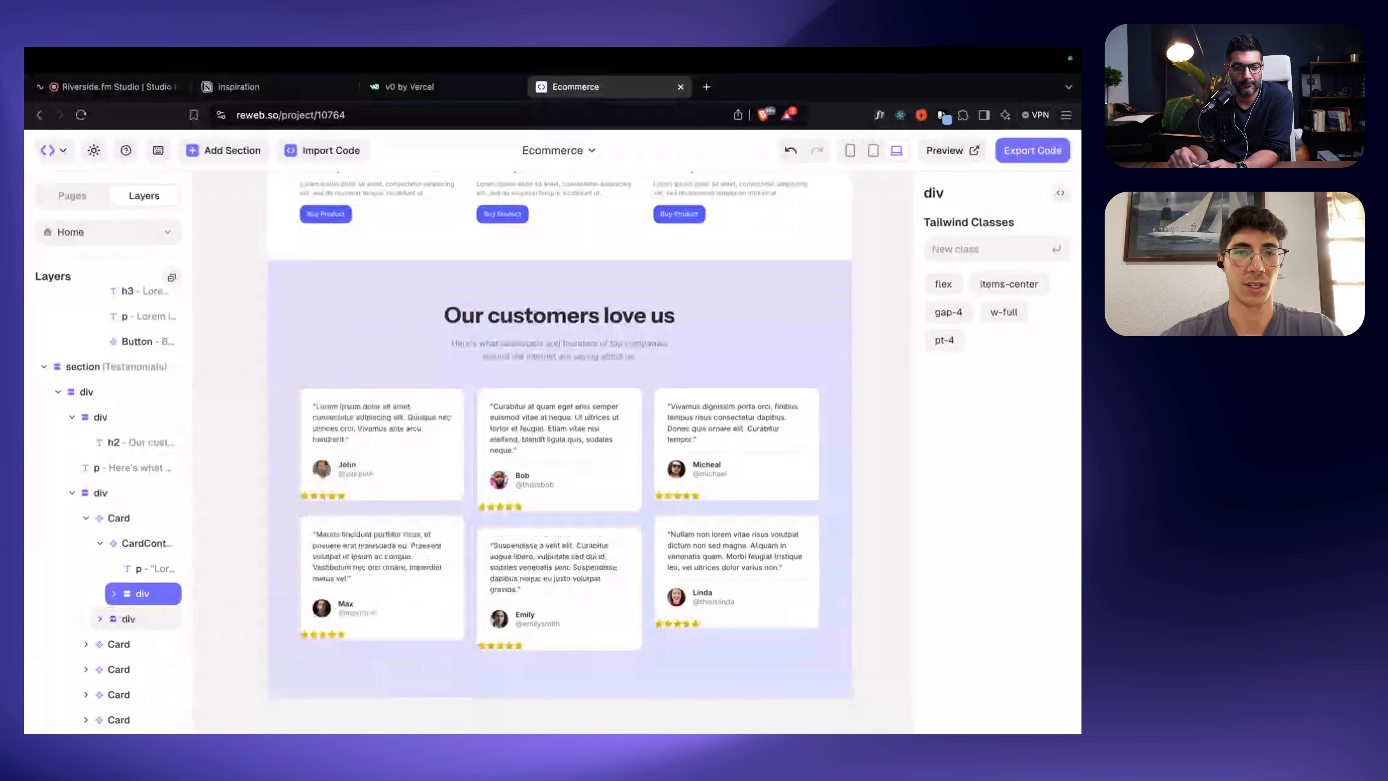
Step: Move the star rating div into the testimonial card's author div as its last child
{"action": "scroll", "coordinate": [158, 589], "scroll_direction": "down", "scroll_amount": 1}
{"action": "left_click_drag", "start_coordinate": [133, 592], "coordinate": [156, 566]}
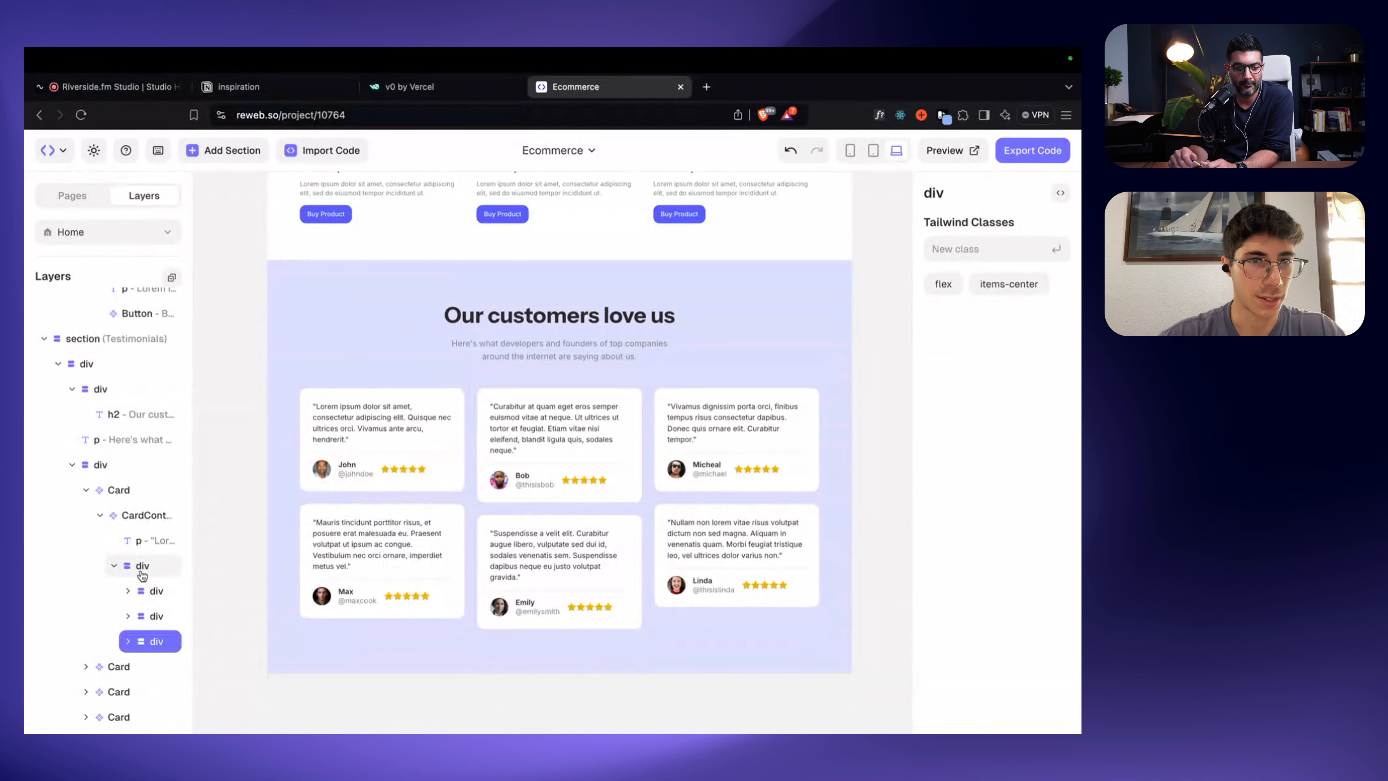
{"action": "scroll", "coordinate": [142, 575], "scroll_direction": "down", "scroll_amount": 2}
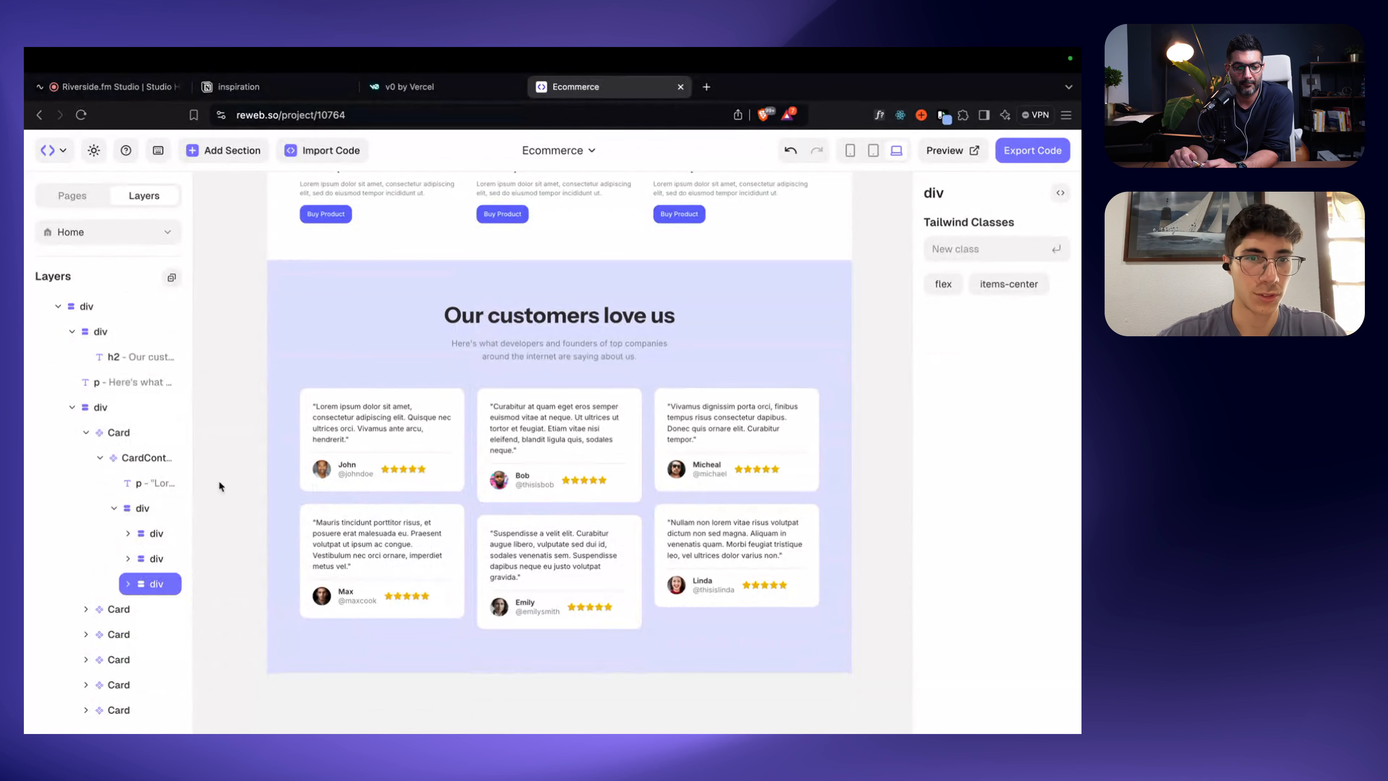
Step: Spread the items of the testimonial card's author div apart with the class justify-between
{"action": "left_click", "coordinate": [176, 512]}
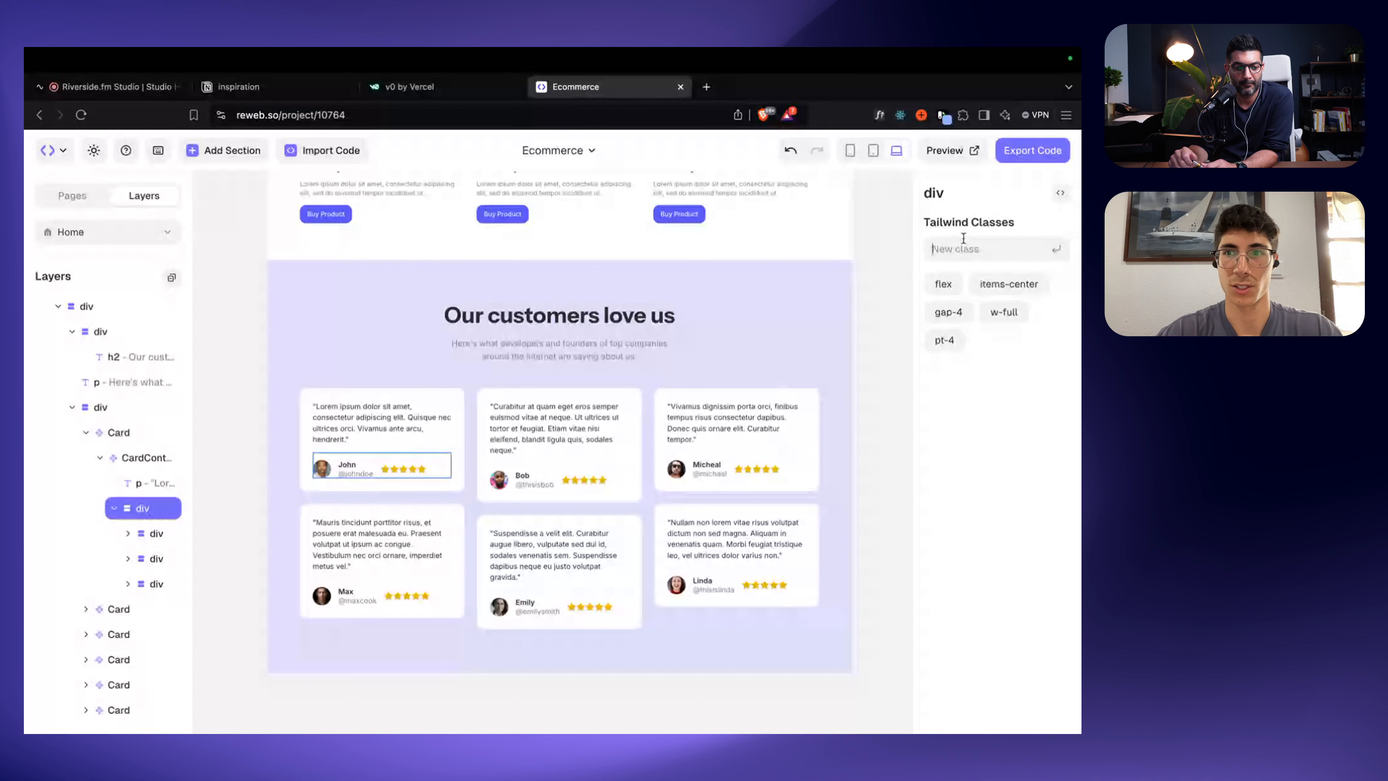
{"action": "type", "text": "jus"}
{"action": "key", "text": "Down"}
{"action": "key", "text": "Down"}
{"action": "key", "text": "Down"}
{"action": "key", "text": "Down"}
{"action": "key", "text": "Return"}
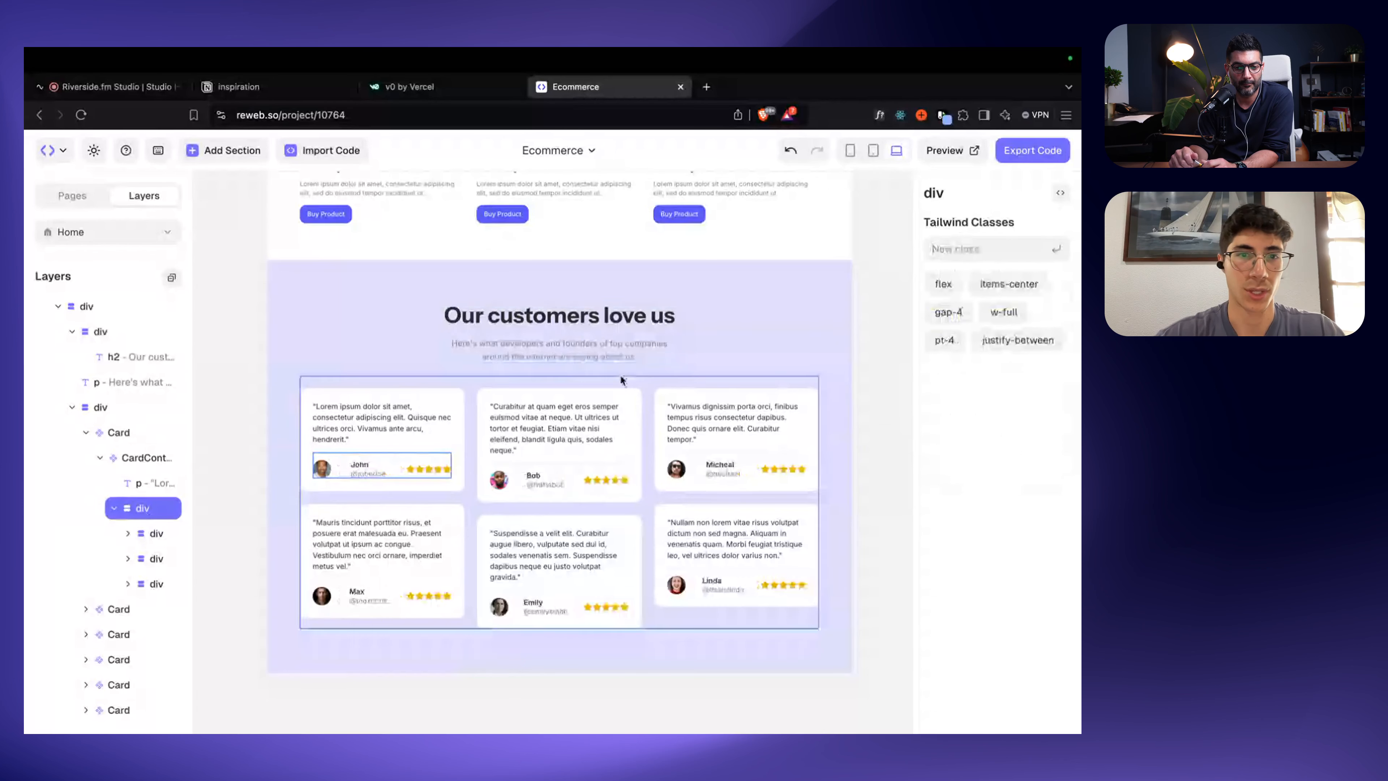
Step: Insert an empty div as the first child of the first testimonial card's author div, above the avatar's div
{"action": "scroll", "coordinate": [621, 381], "scroll_direction": "down", "scroll_amount": 1}
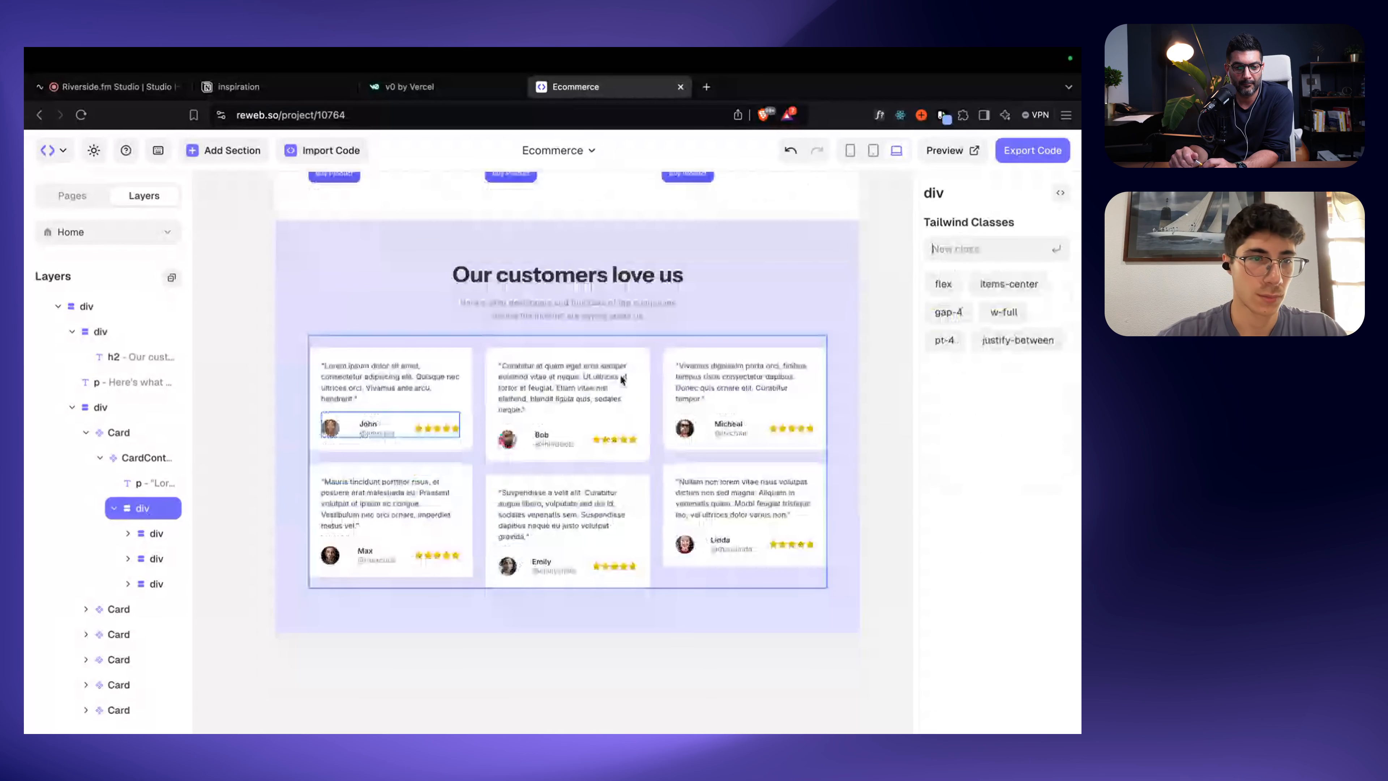
{"action": "left_click", "coordinate": [335, 430]}
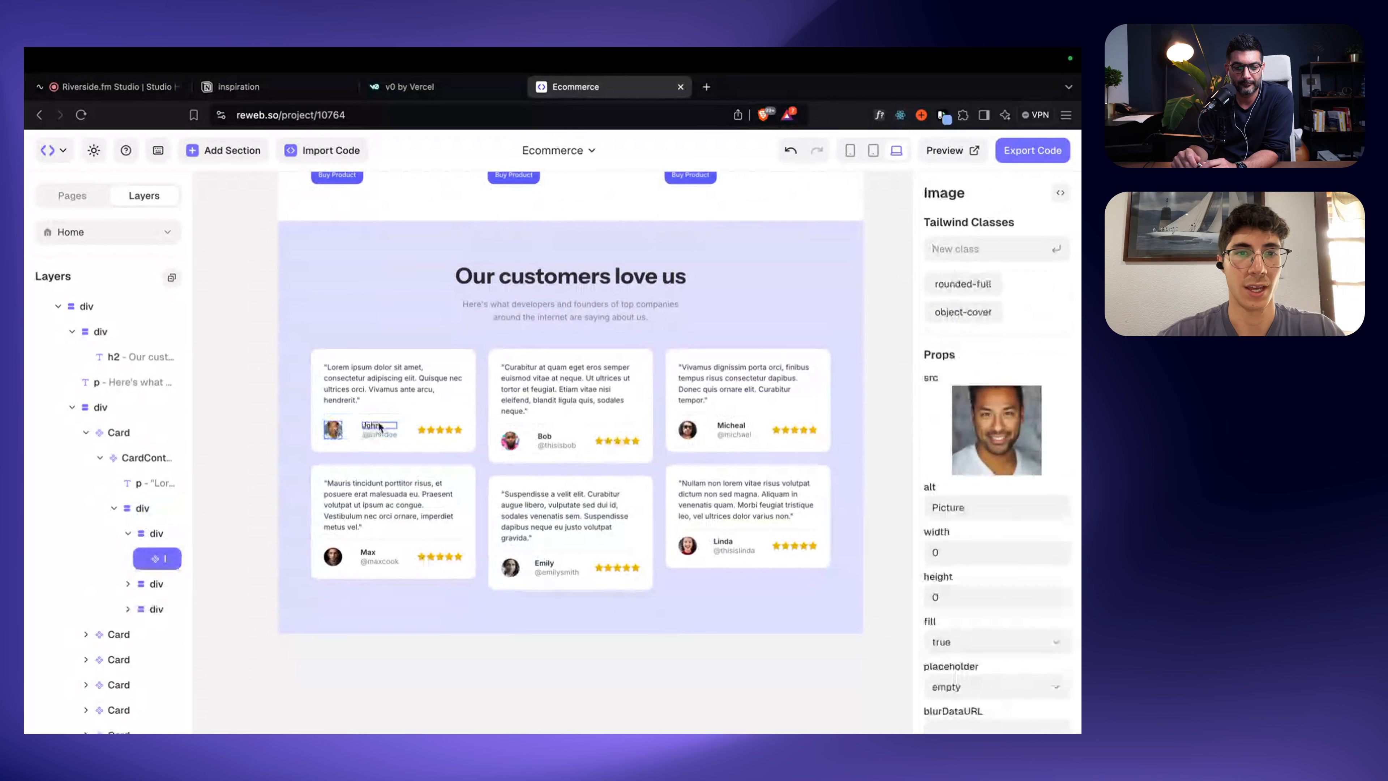
{"action": "left_click_drag", "start_coordinate": [157, 558], "coordinate": [161, 523]}
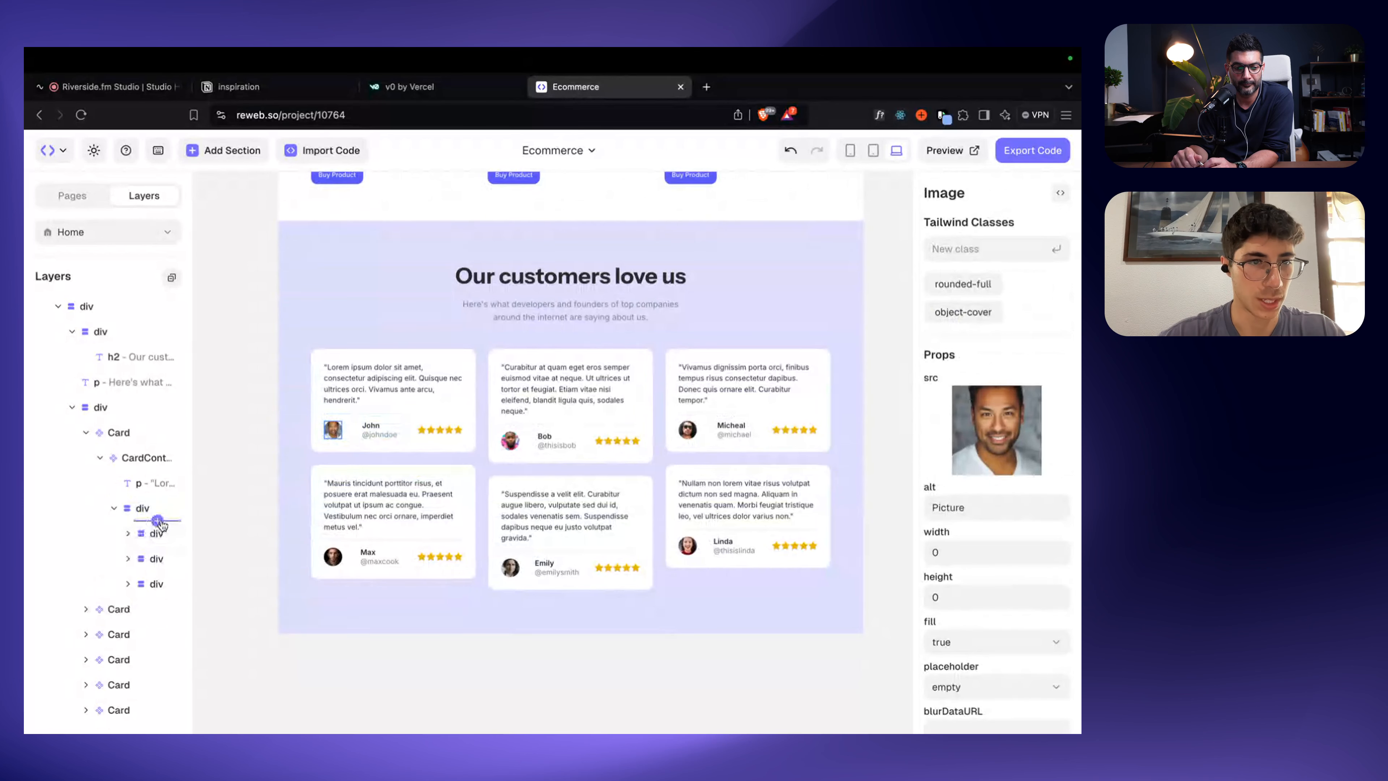
{"action": "left_click", "coordinate": [157, 520]}
{"action": "type", "text": "d"}
{"action": "key", "text": "Escape"}
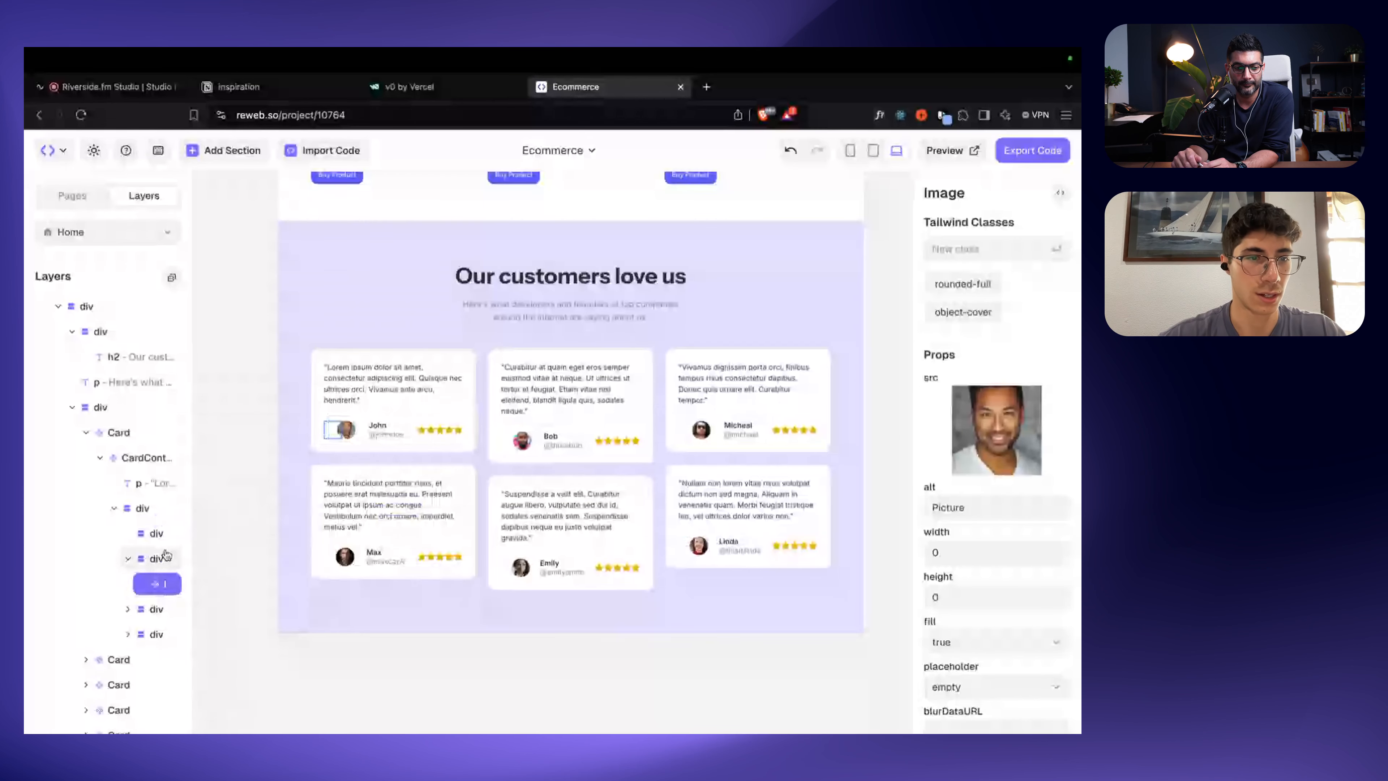
Step: Move the avatar's div and the author name div into the empty div in the first testimonial card's author row
{"action": "left_click_drag", "start_coordinate": [188, 547], "coordinate": [293, 546]}
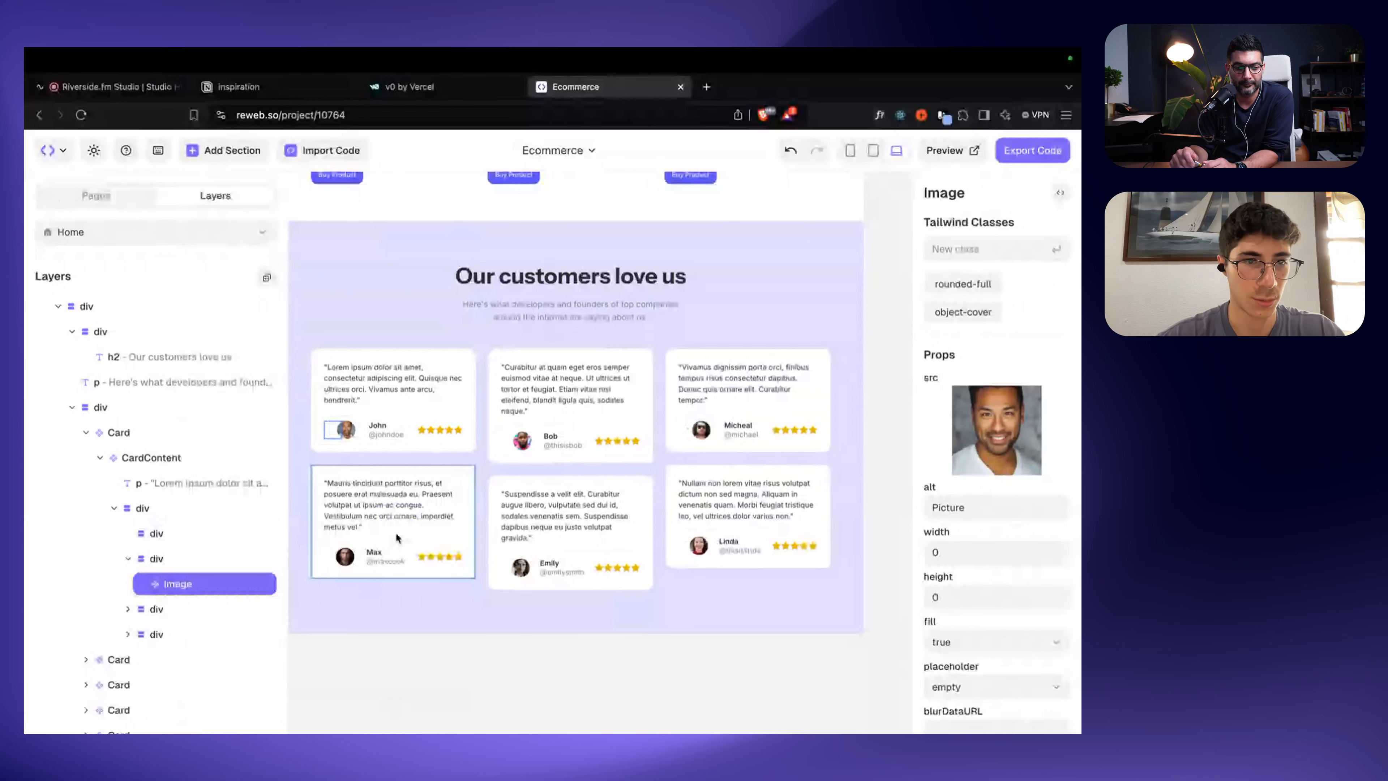
{"action": "scroll", "coordinate": [180, 492], "scroll_direction": "down", "scroll_amount": 2}
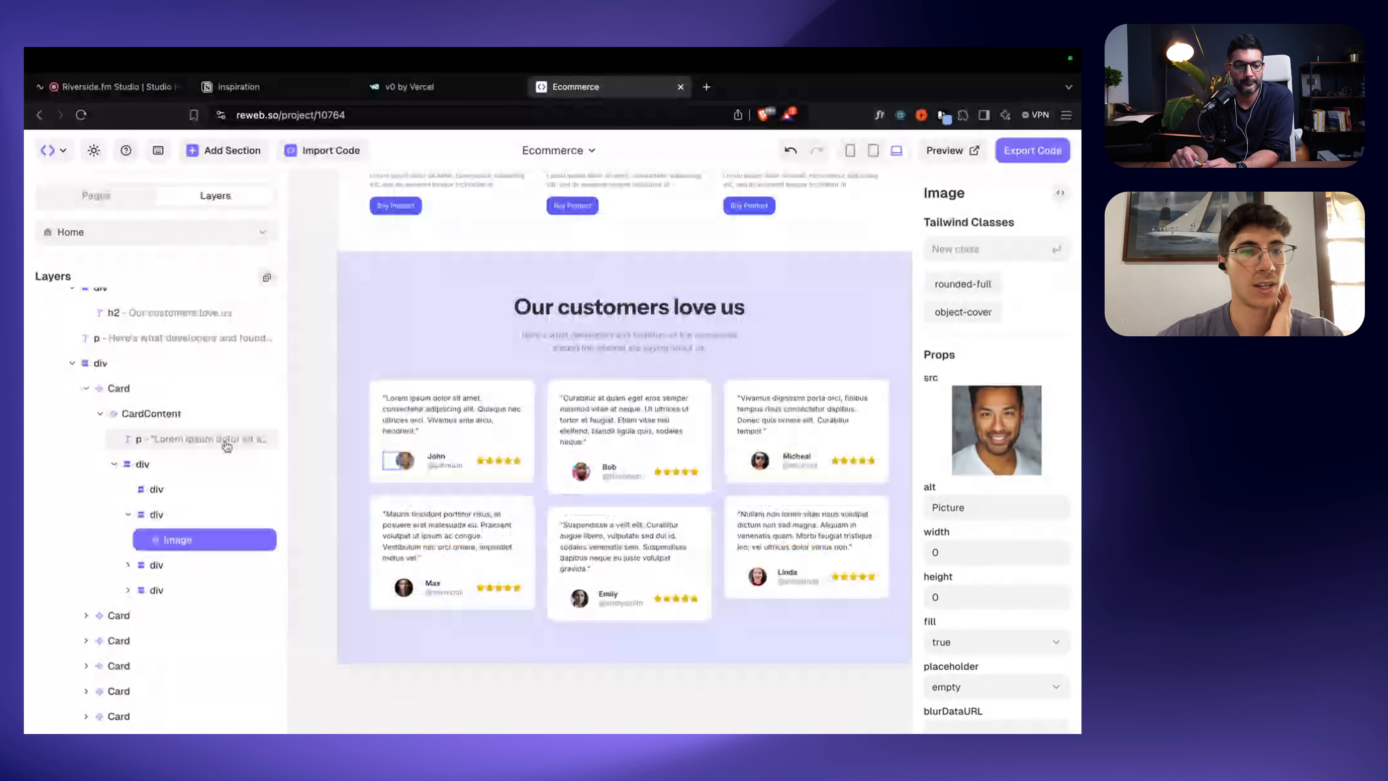
{"action": "left_click", "coordinate": [168, 517]}
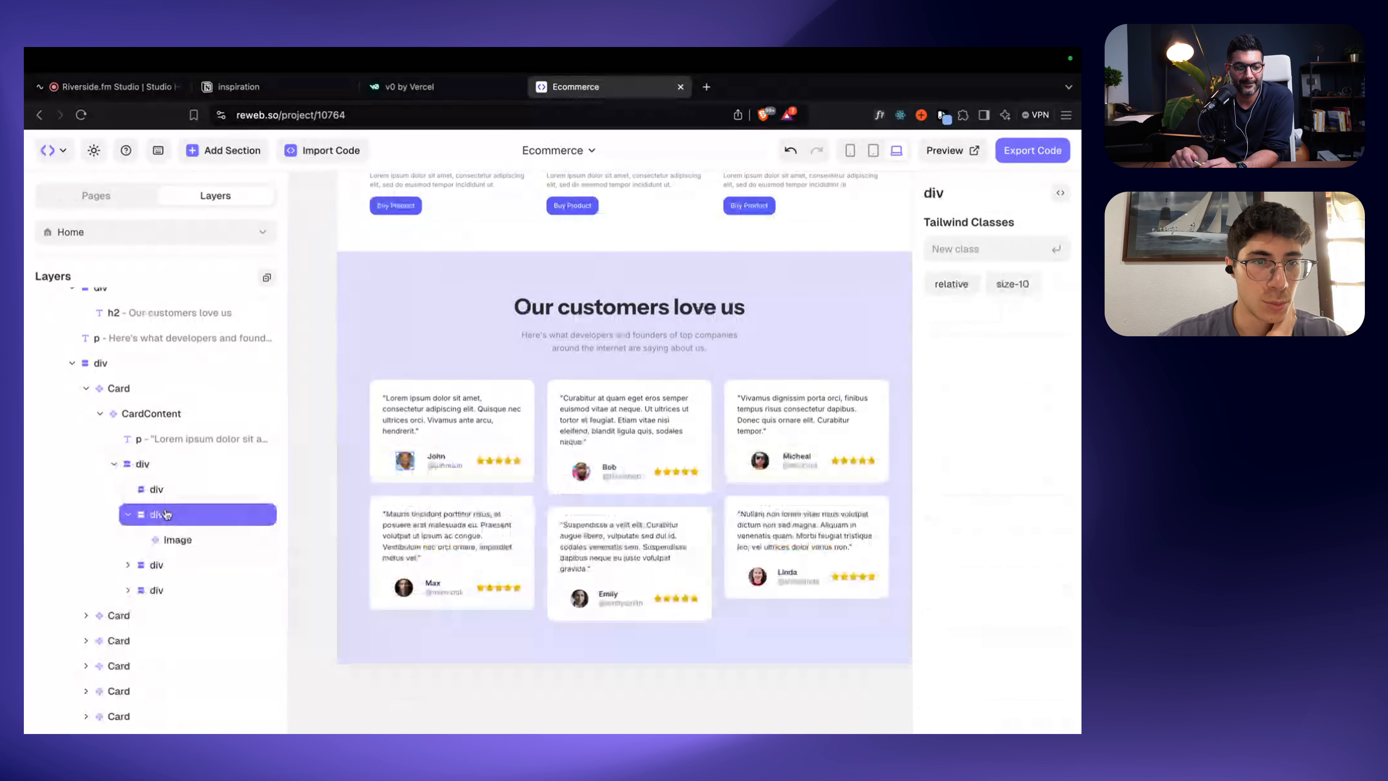
{"action": "left_click_drag", "start_coordinate": [165, 516], "coordinate": [164, 492]}
{"action": "left_click_drag", "start_coordinate": [158, 565], "coordinate": [173, 496]}
Step: Arrange the avatar and author name wrapper div as a vertically centred row with the classes flex and items-center
{"action": "left_click", "coordinate": [174, 497]}
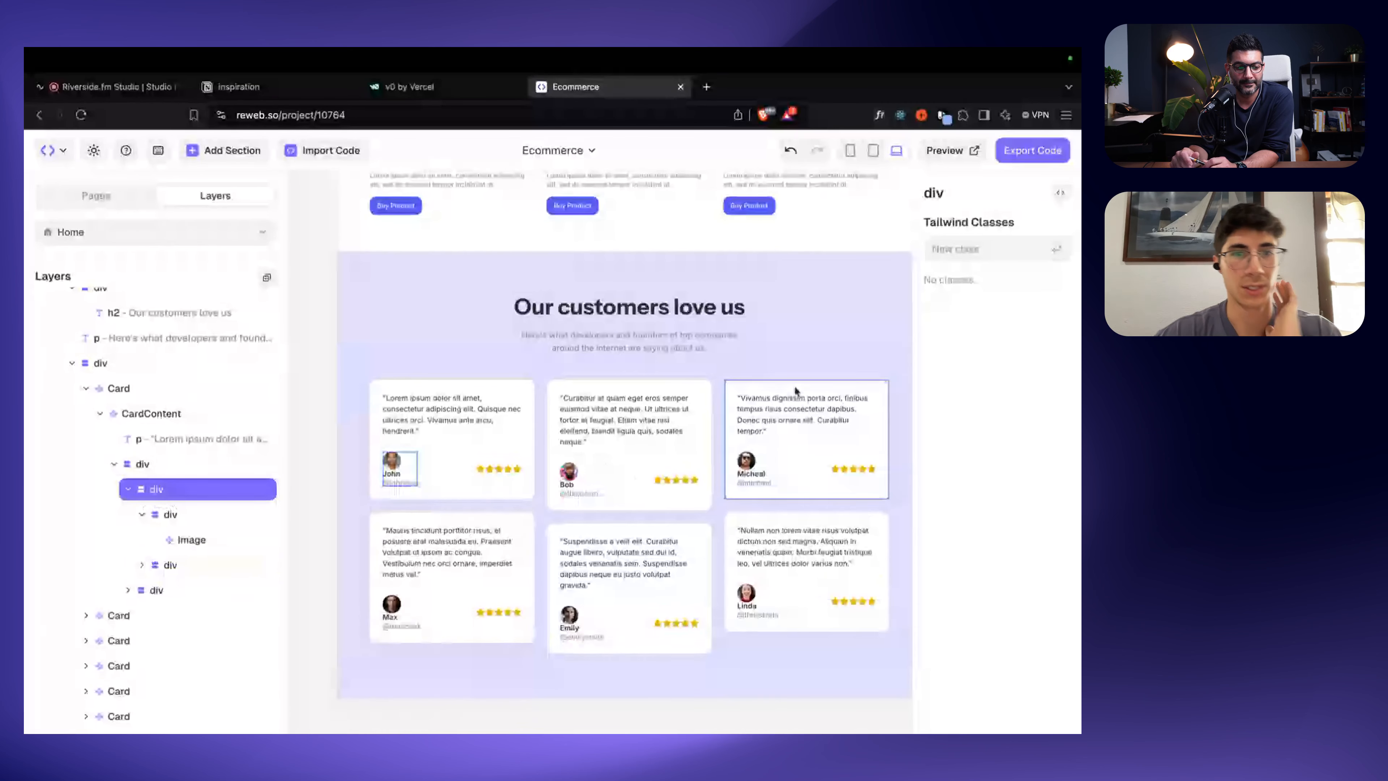
{"action": "left_click", "coordinate": [976, 249]}
{"action": "type", "text": "flex"}
{"action": "key", "text": "Return"}
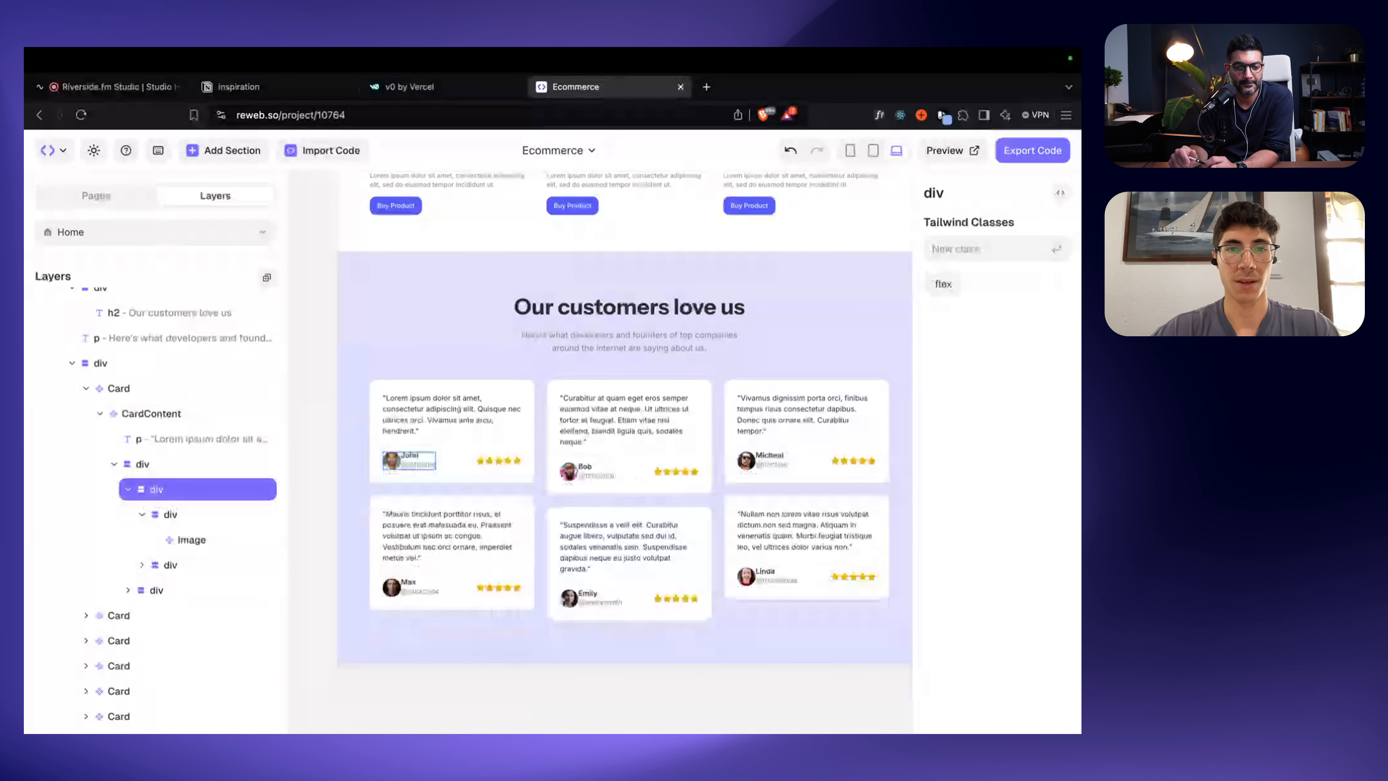
{"action": "type", "text": "items"}
{"action": "key", "text": "Down"}
{"action": "key", "text": "Down"}
{"action": "key", "text": "Return"}
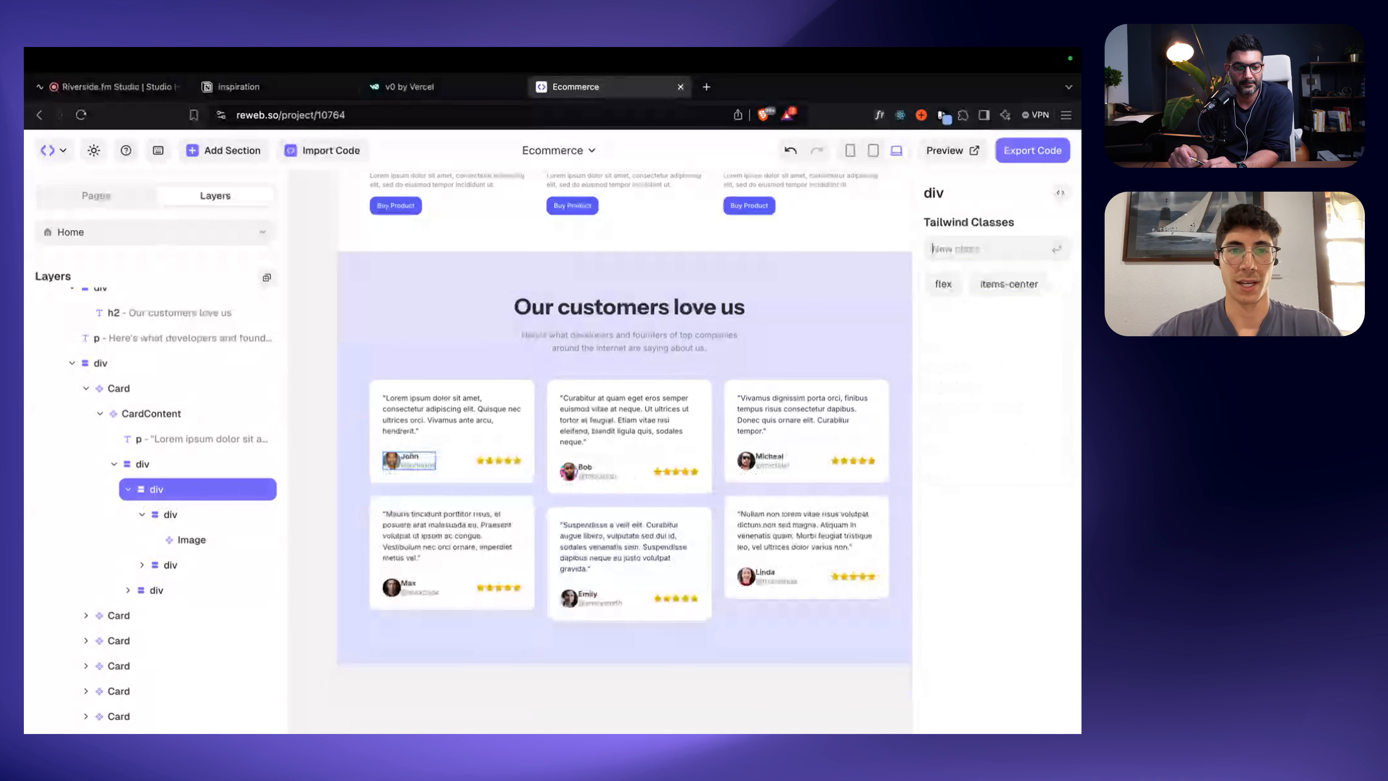
Step: Space the avatar from the author name by adding the class gap-3 to their wrapper div
{"action": "type", "text": "gap-2"}
{"action": "key", "text": "BackSpace"}
{"action": "type", "text": "3"}
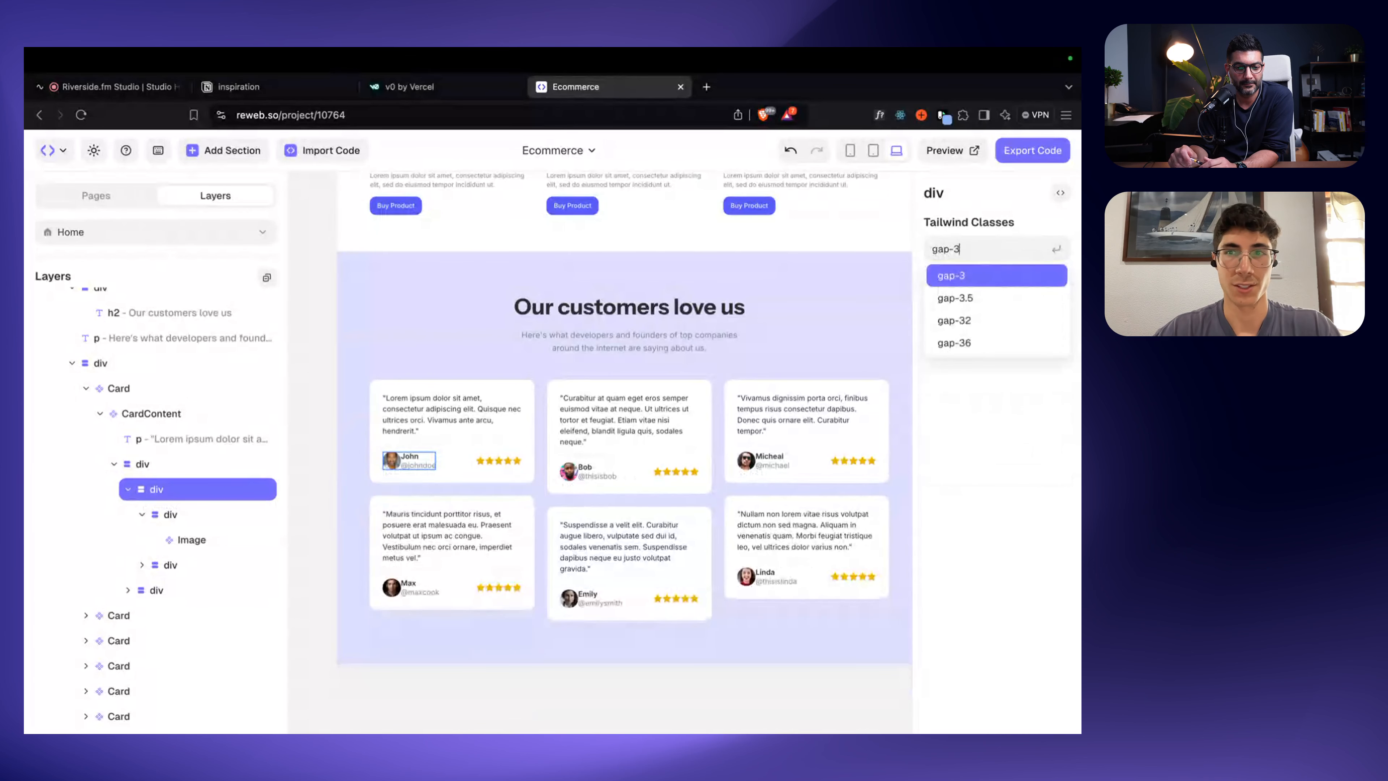
{"action": "key", "text": "Return"}
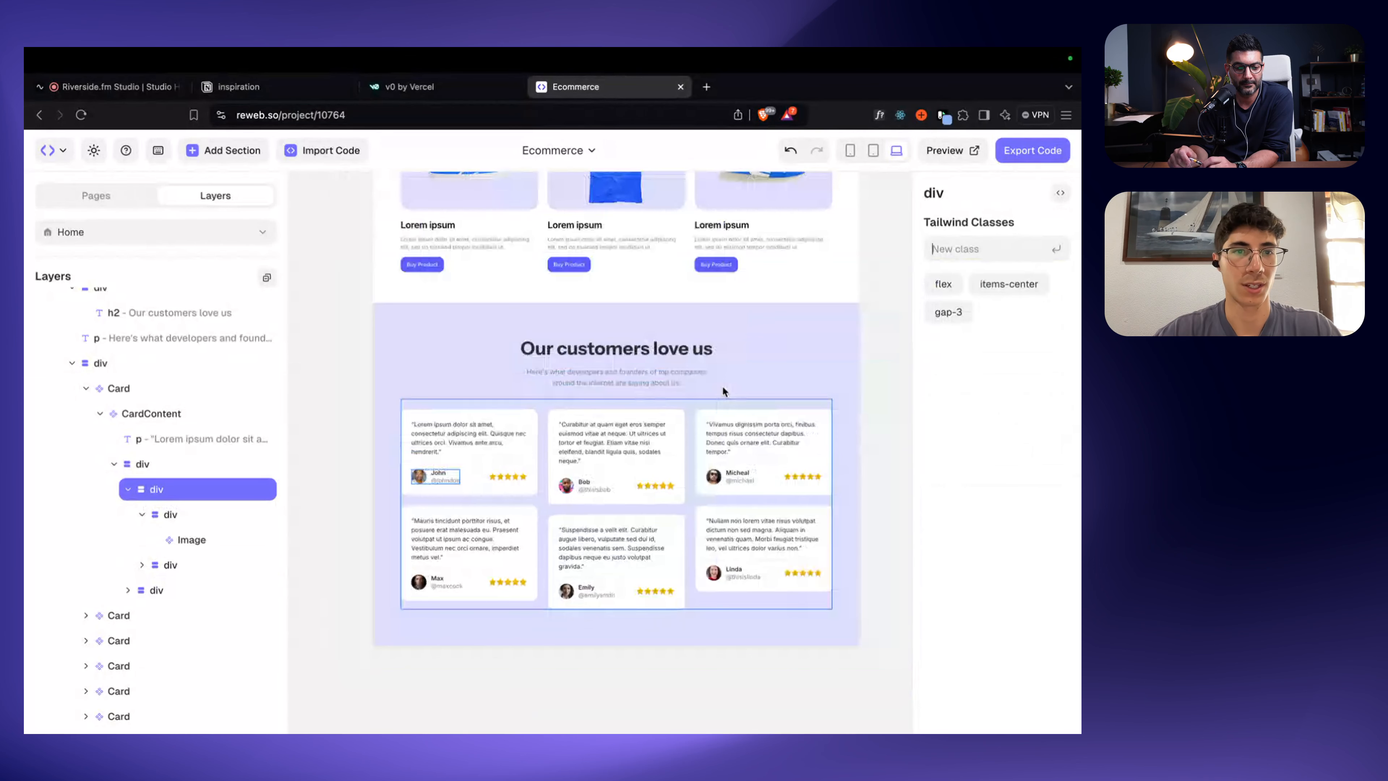
{"action": "scroll", "coordinate": [723, 391], "scroll_direction": "down", "scroll_amount": 1}
{"action": "left_click", "coordinate": [338, 363]}
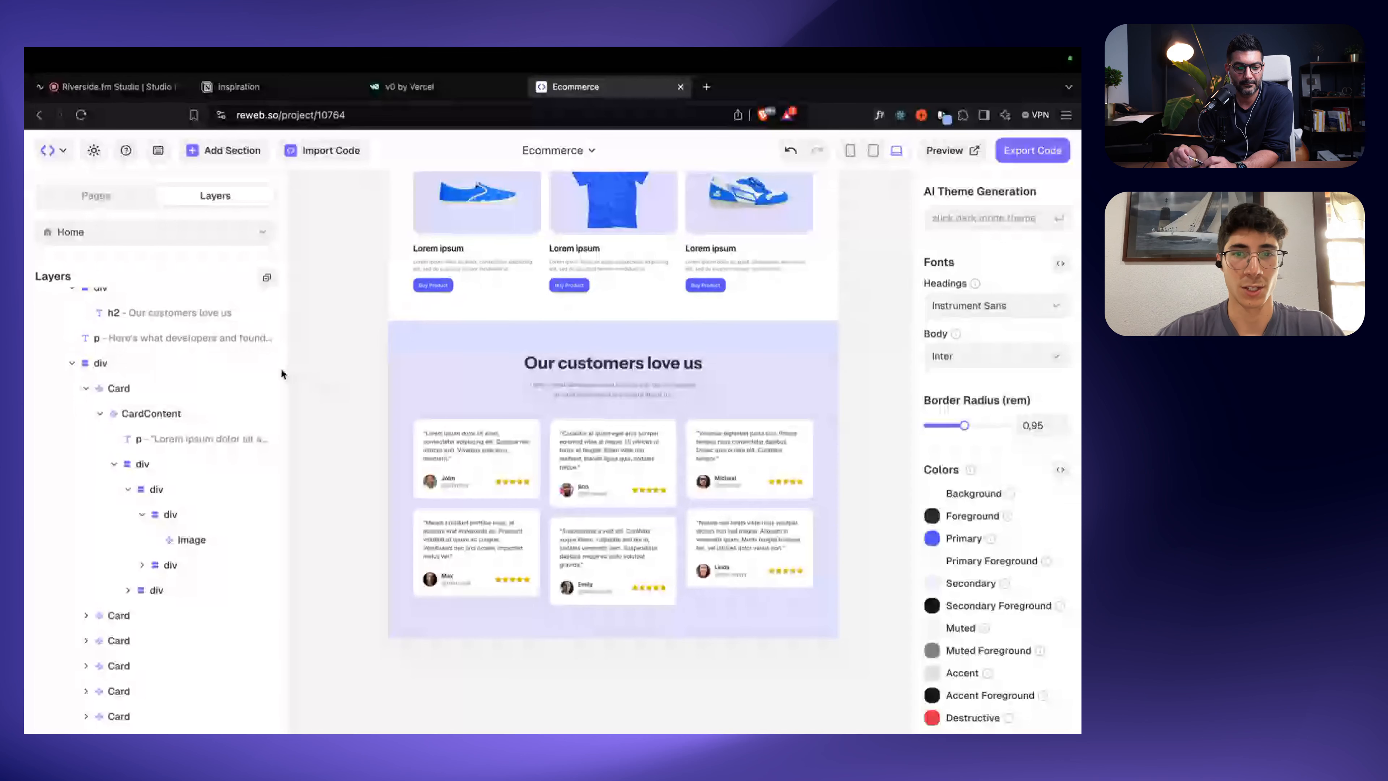
Step: Examine the classes of the first testimonial's quote, its card and the testimonials container, and review the section's overall look
{"action": "left_click_drag", "start_coordinate": [281, 370], "coordinate": [191, 372]}
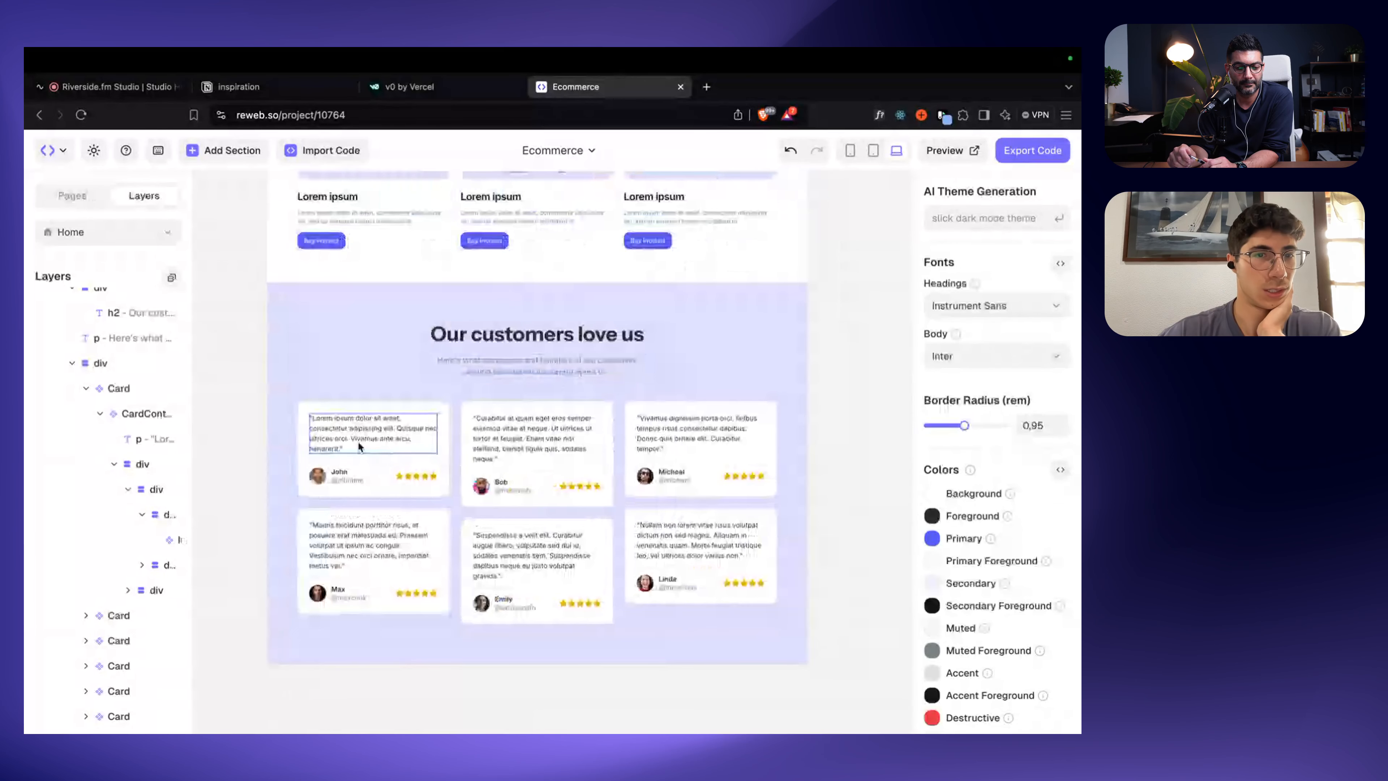
{"action": "left_click", "coordinate": [362, 436]}
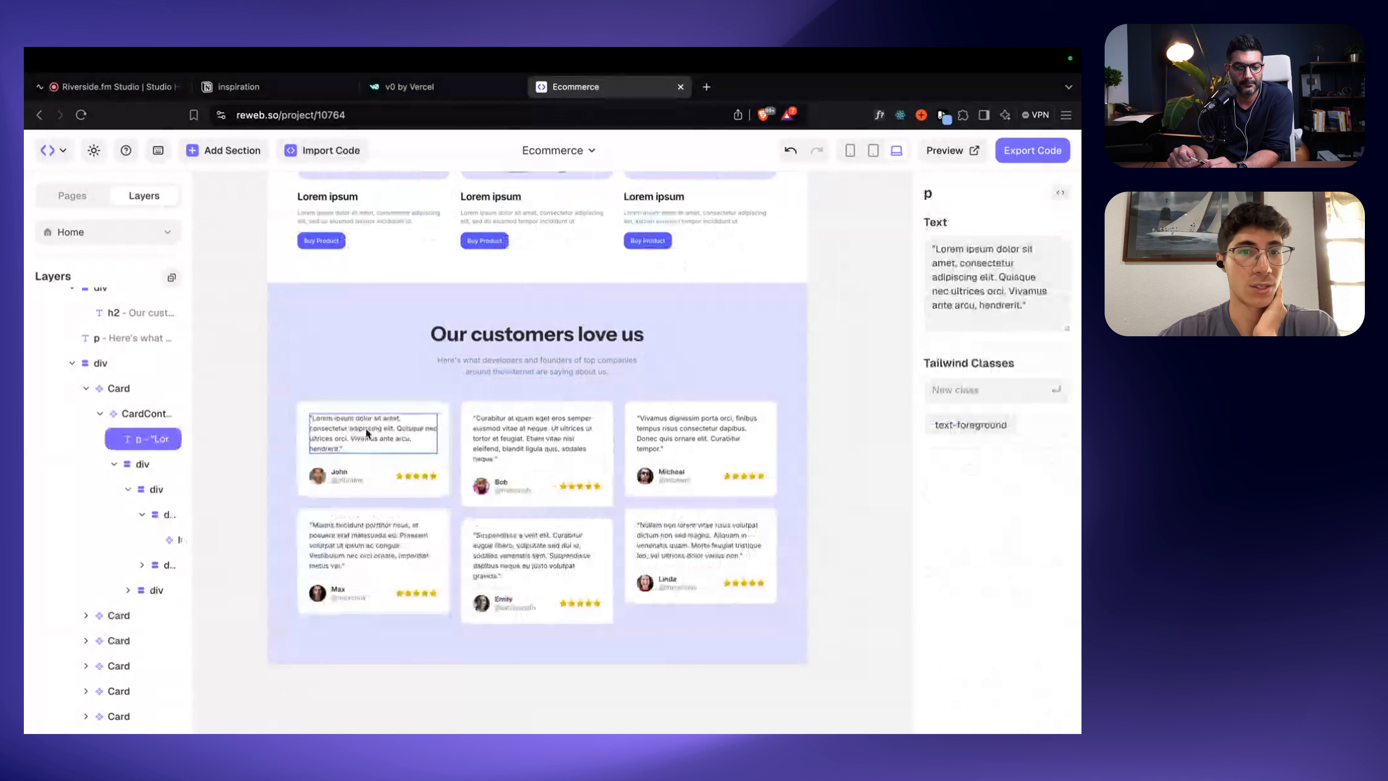
{"action": "left_click", "coordinate": [430, 411]}
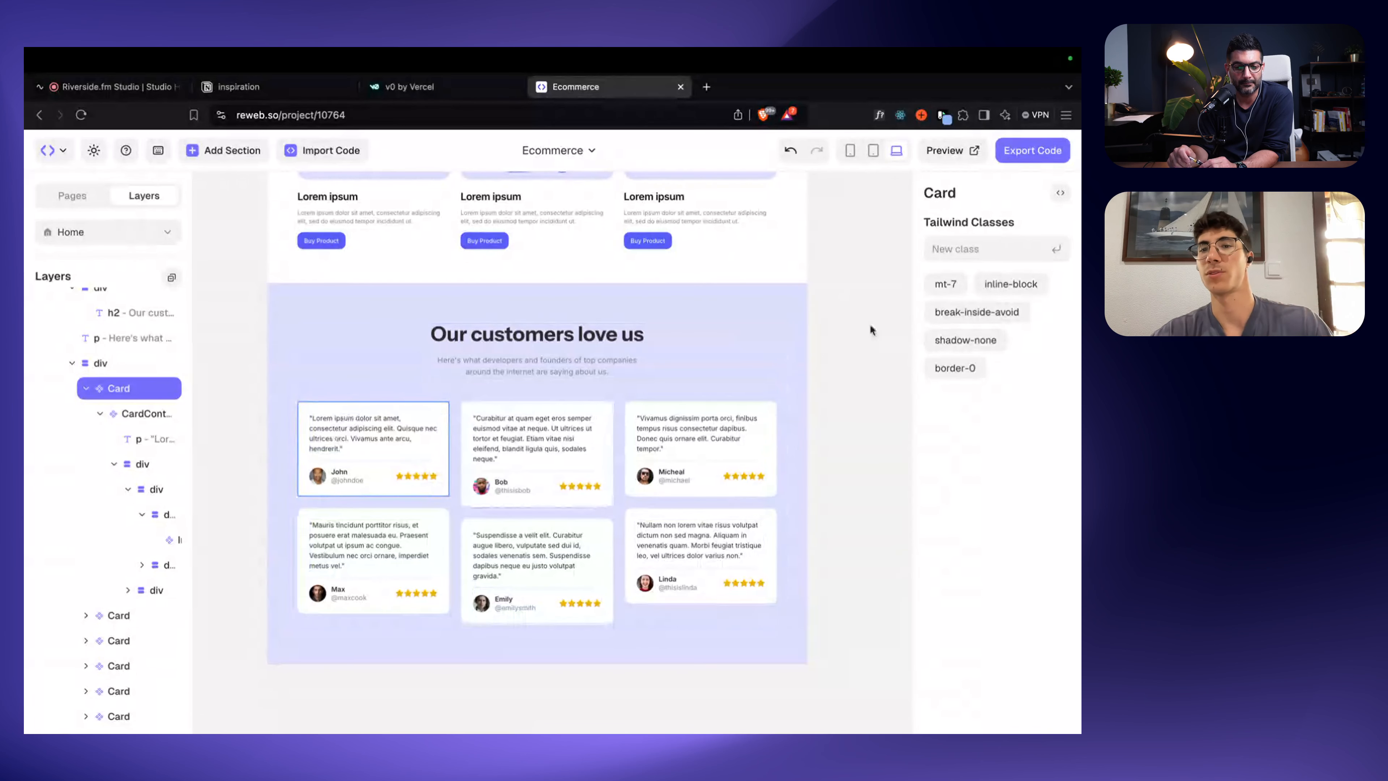
{"action": "left_click", "coordinate": [876, 331]}
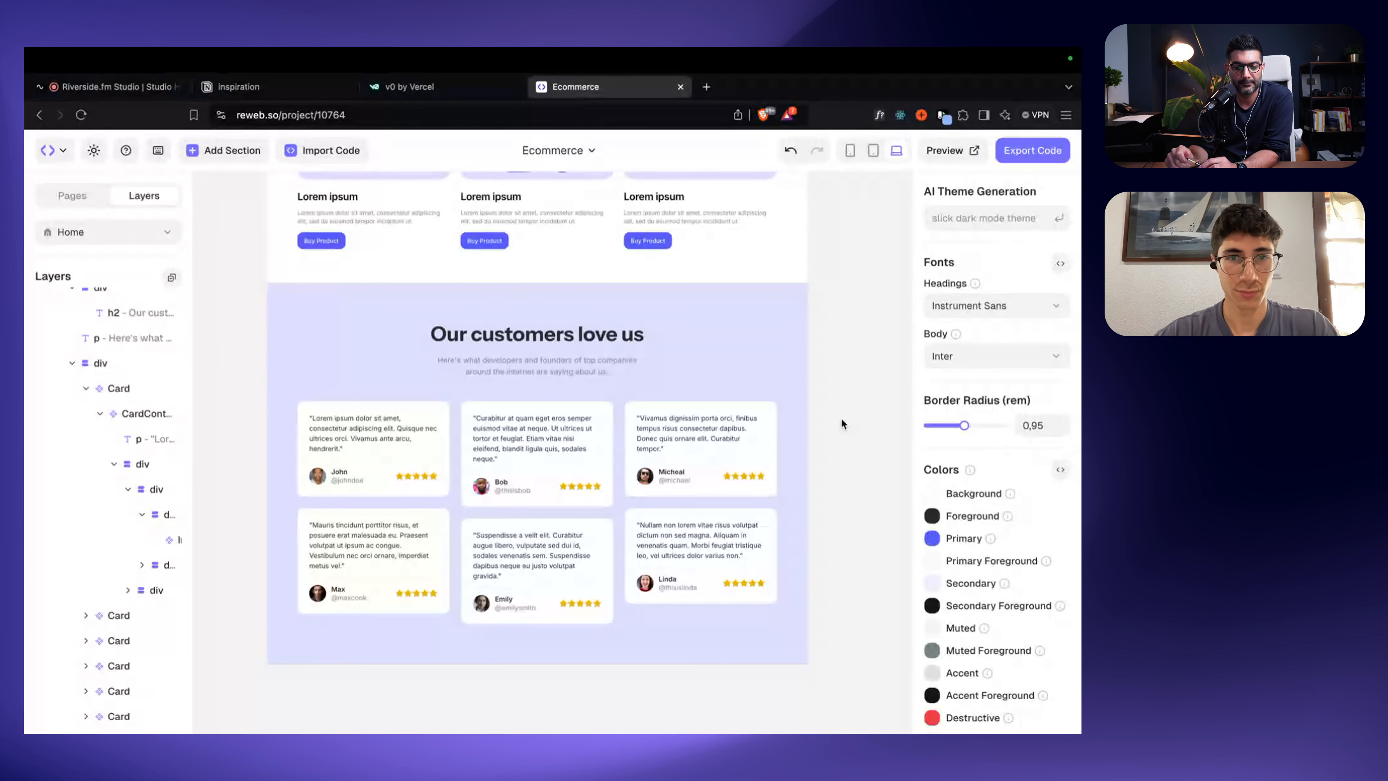
{"action": "scroll", "coordinate": [841, 419], "scroll_direction": "down", "scroll_amount": 3}
{"action": "scroll", "coordinate": [843, 421], "scroll_direction": "up", "scroll_amount": 3}
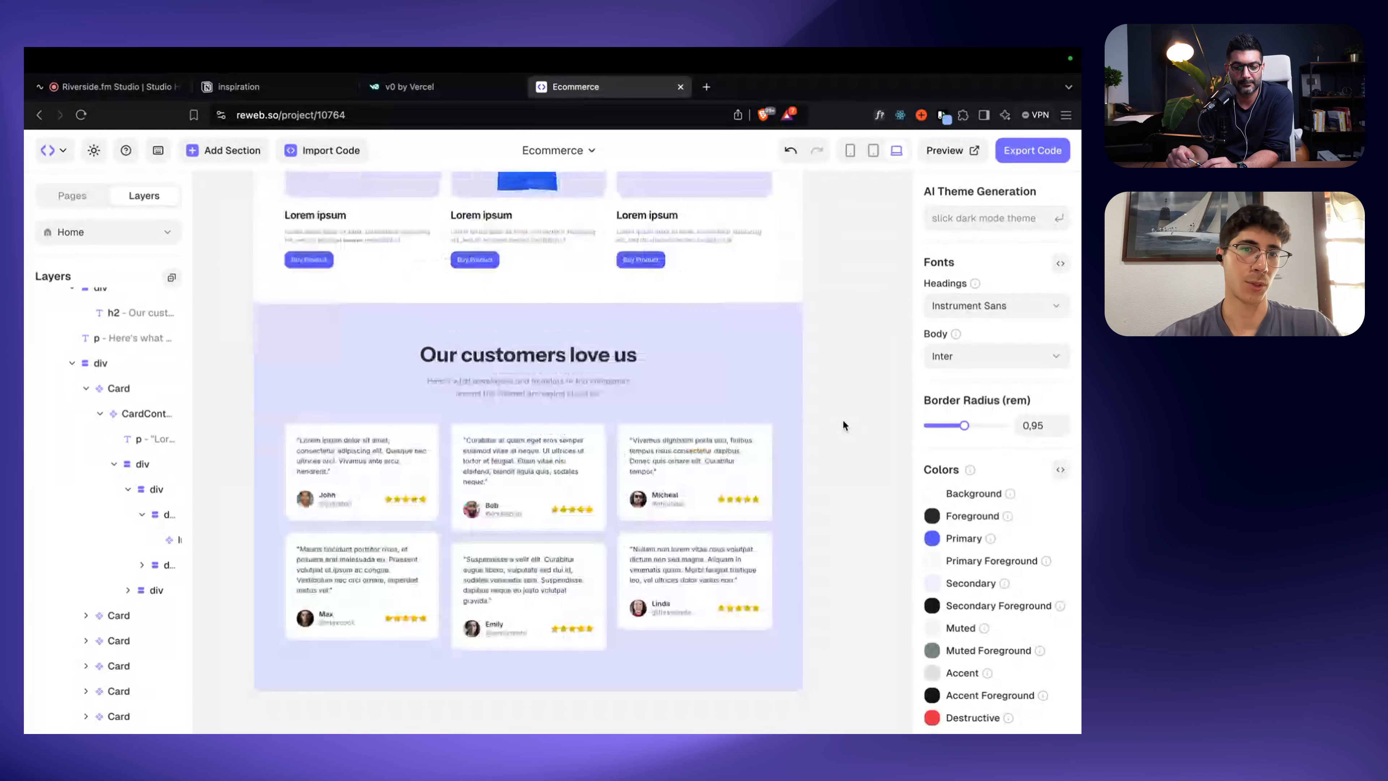
{"action": "left_click", "coordinate": [773, 345]}
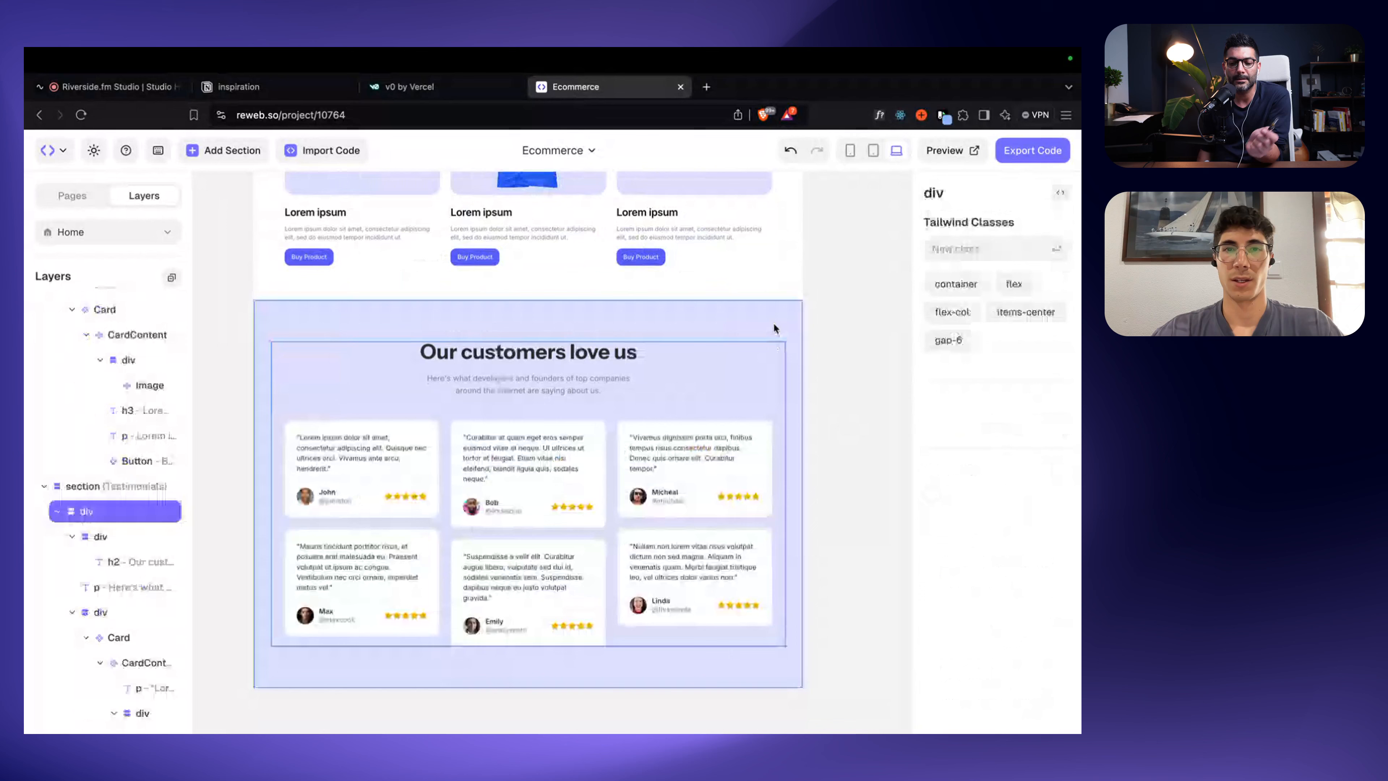
{"action": "left_click", "coordinate": [860, 315]}
{"action": "scroll", "coordinate": [860, 317], "scroll_direction": "down", "scroll_amount": 3}
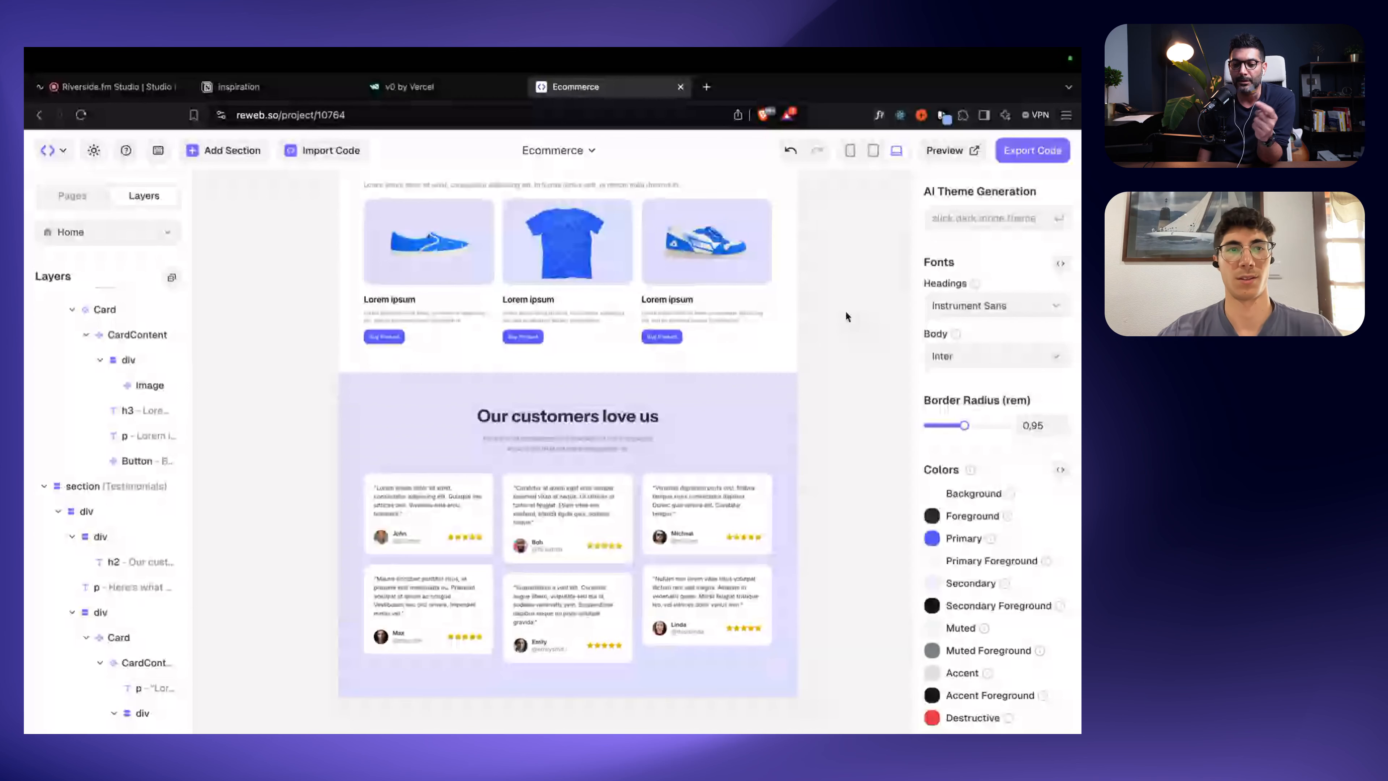
Step: Collapse the whole layer tree to its top-level sections and review the products and testimonials on the page
{"action": "left_click", "coordinate": [172, 277]}
{"action": "scroll", "coordinate": [256, 309], "scroll_direction": "down", "scroll_amount": 2}
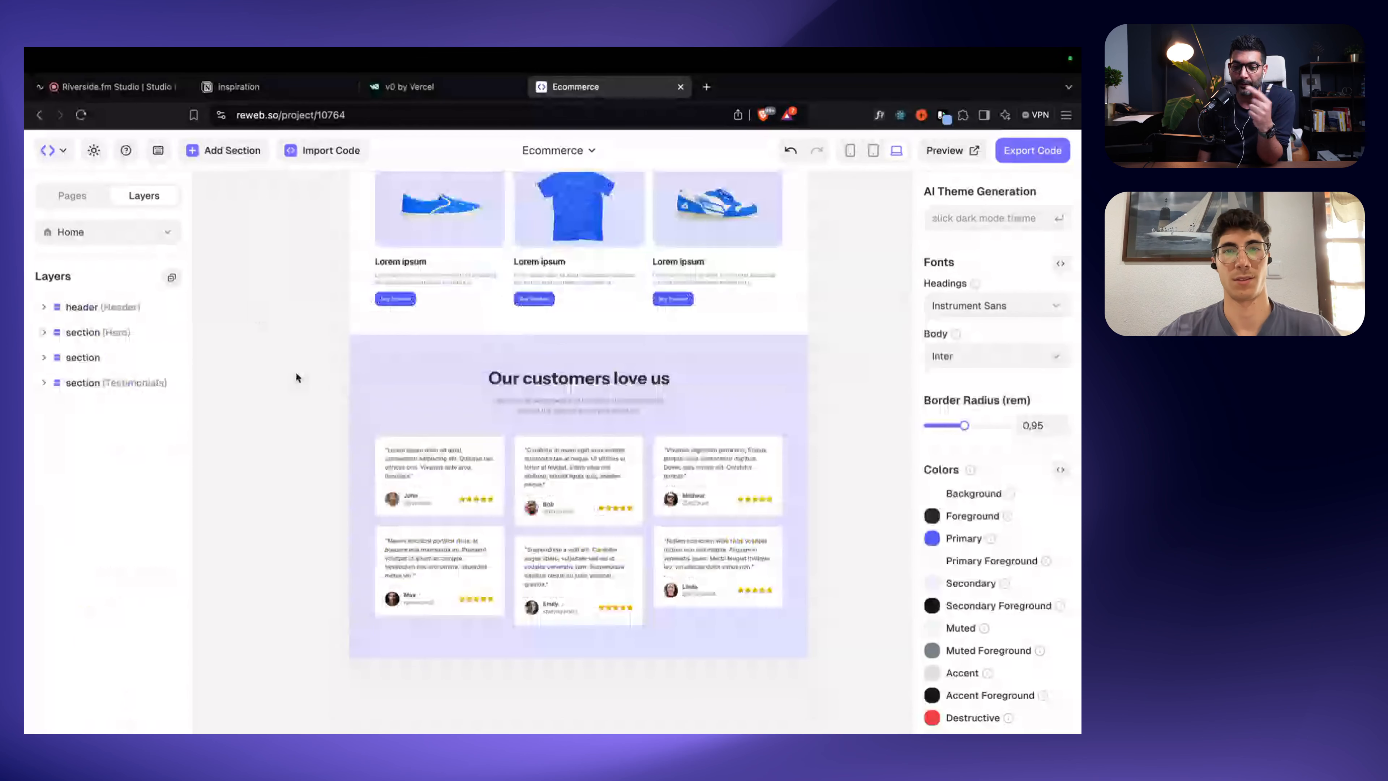
{"action": "scroll", "coordinate": [297, 377], "scroll_direction": "up", "scroll_amount": 1}
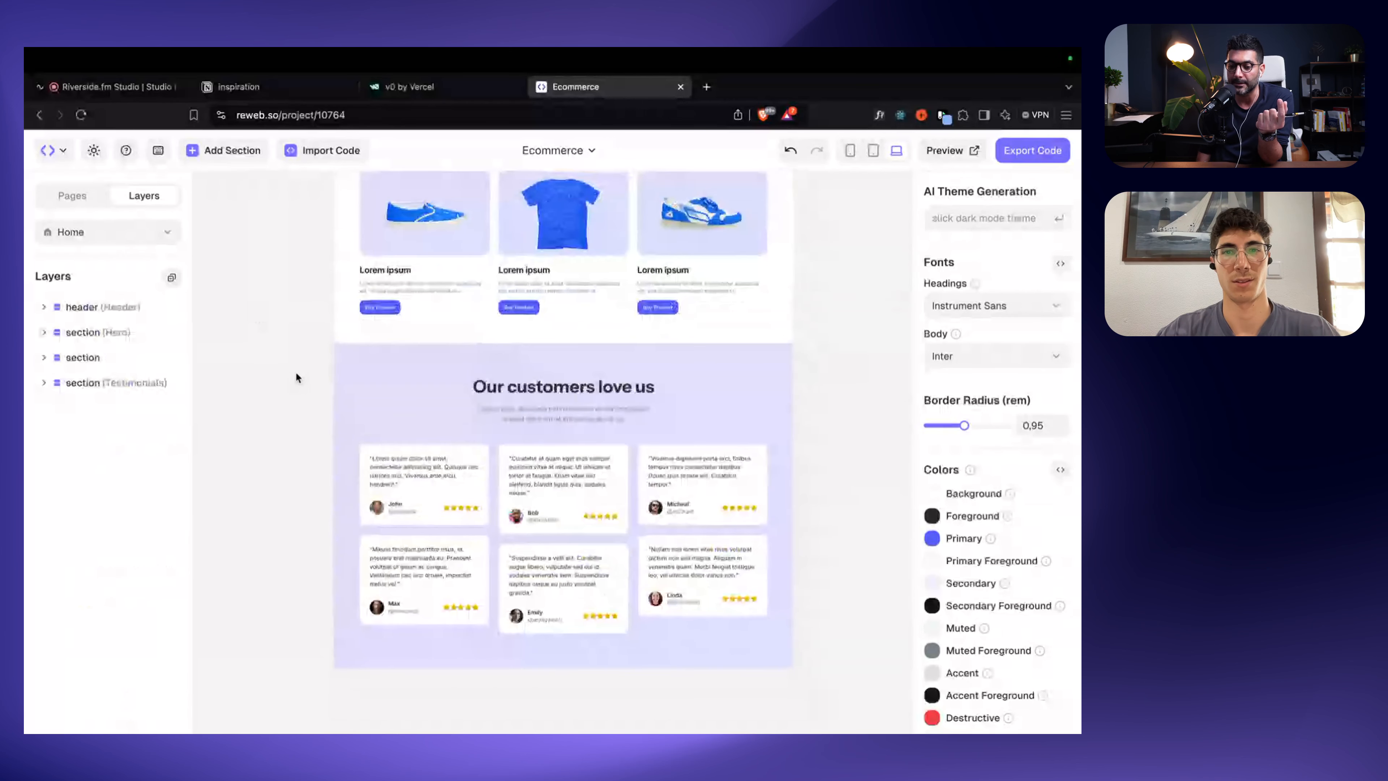
{"action": "scroll", "coordinate": [296, 374], "scroll_direction": "up", "scroll_amount": 2}
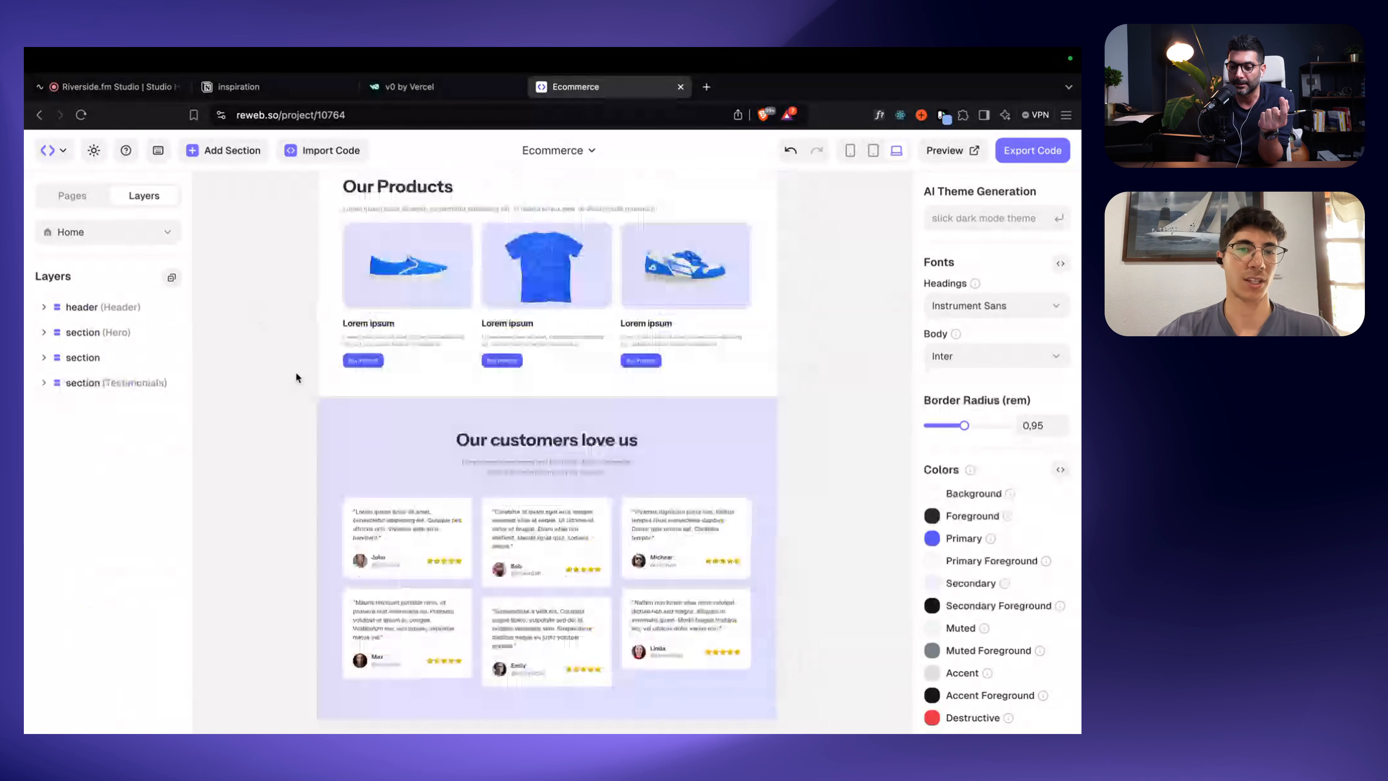
{"action": "scroll", "coordinate": [296, 374], "scroll_direction": "down", "scroll_amount": 3}
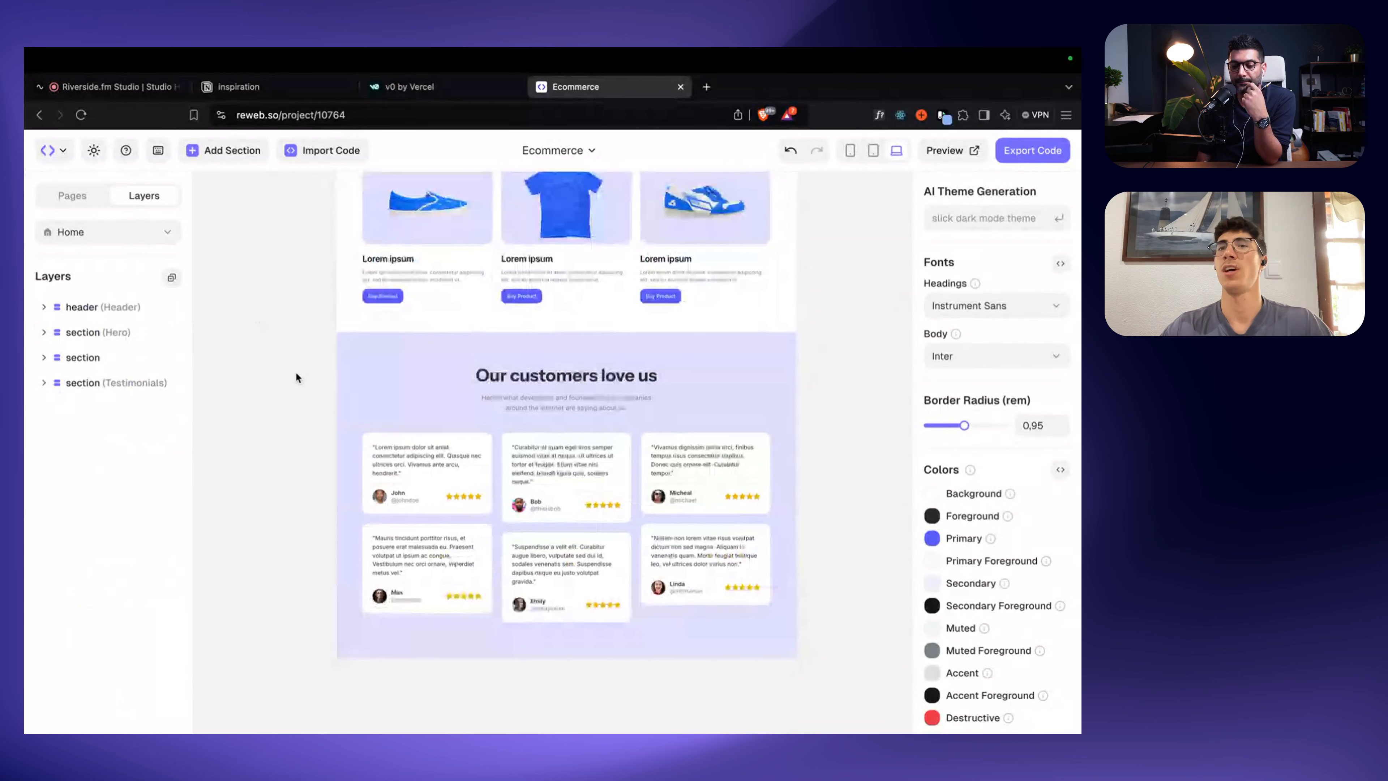
Step: Browse the library of ready-made sections from the headers through the testimonials, without adding any of them
{"action": "left_click", "coordinate": [233, 158]}
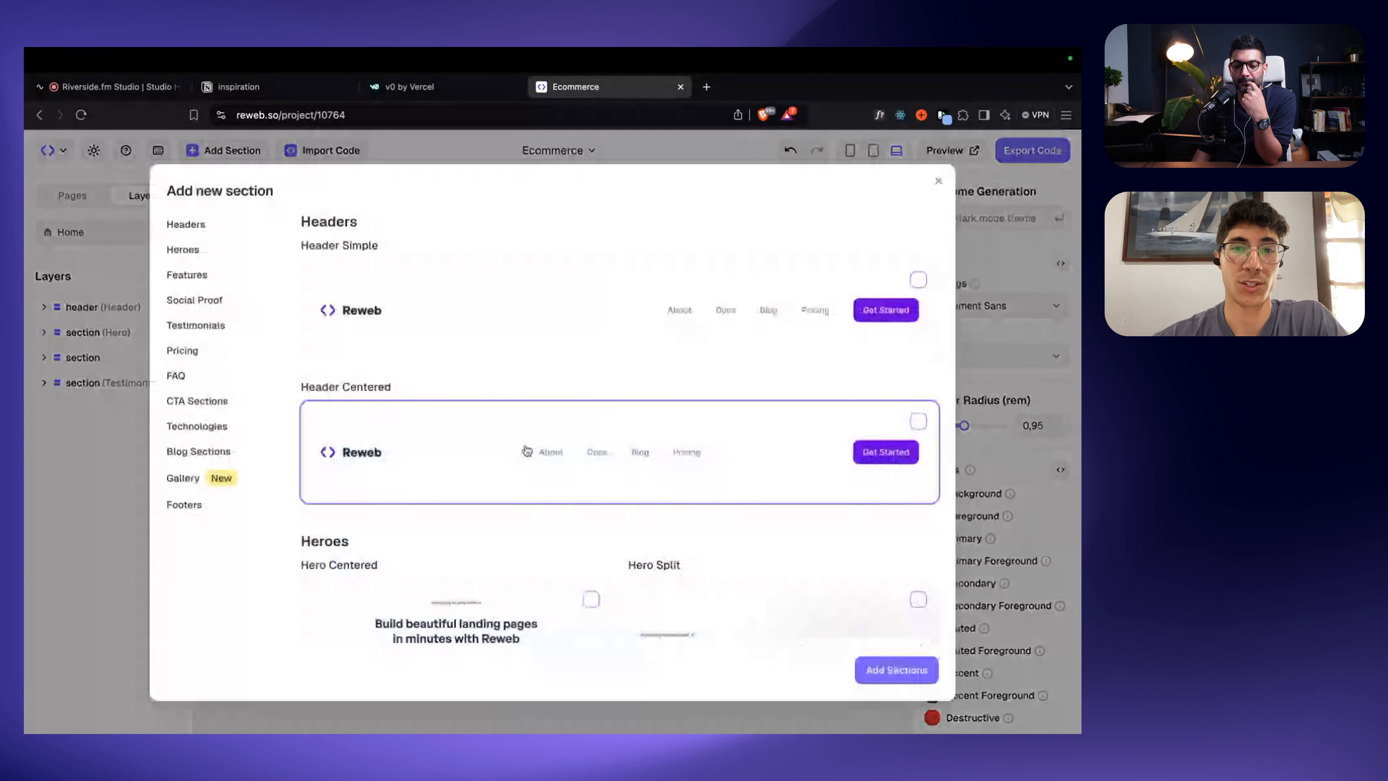
{"action": "scroll", "coordinate": [526, 450], "scroll_direction": "down", "scroll_amount": 10}
{"action": "scroll", "coordinate": [527, 450], "scroll_direction": "down", "scroll_amount": 5}
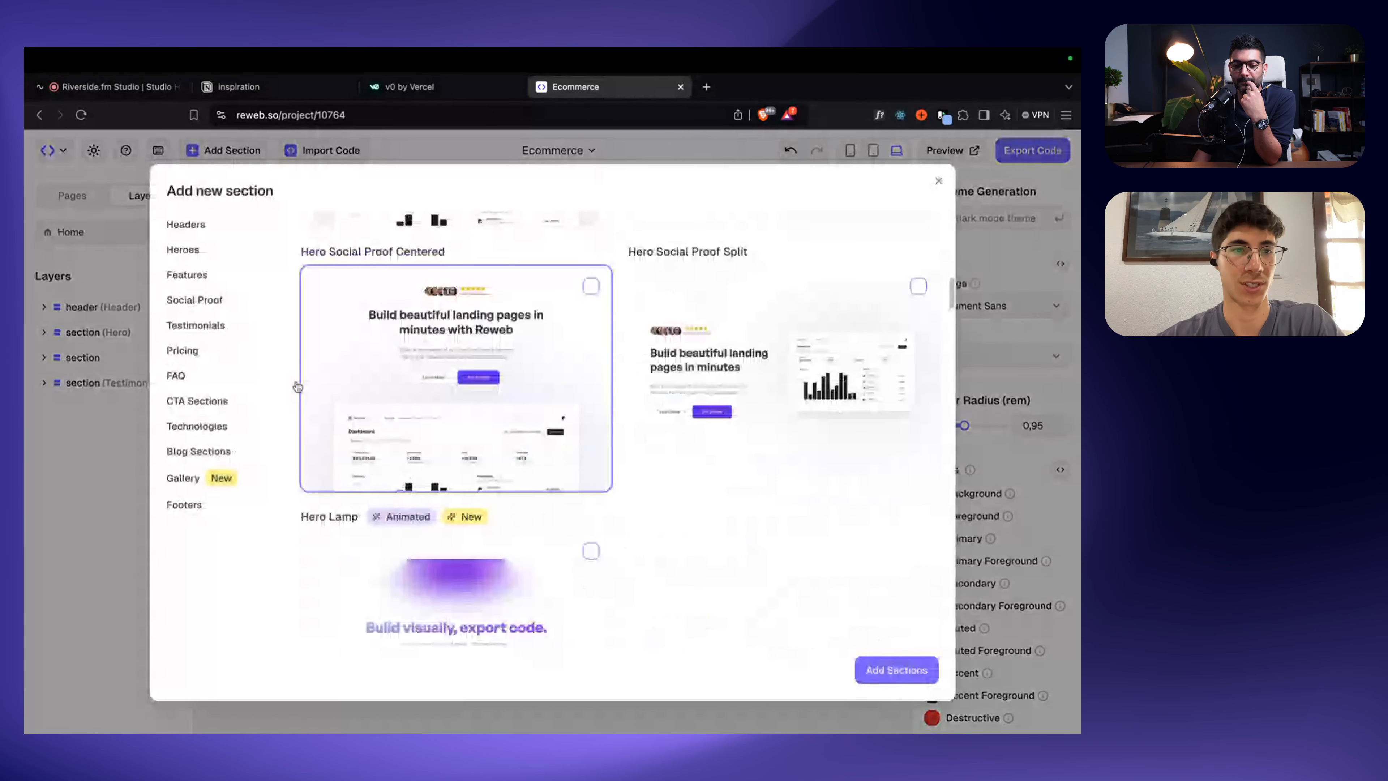
{"action": "scroll", "coordinate": [297, 386], "scroll_direction": "down", "scroll_amount": 20}
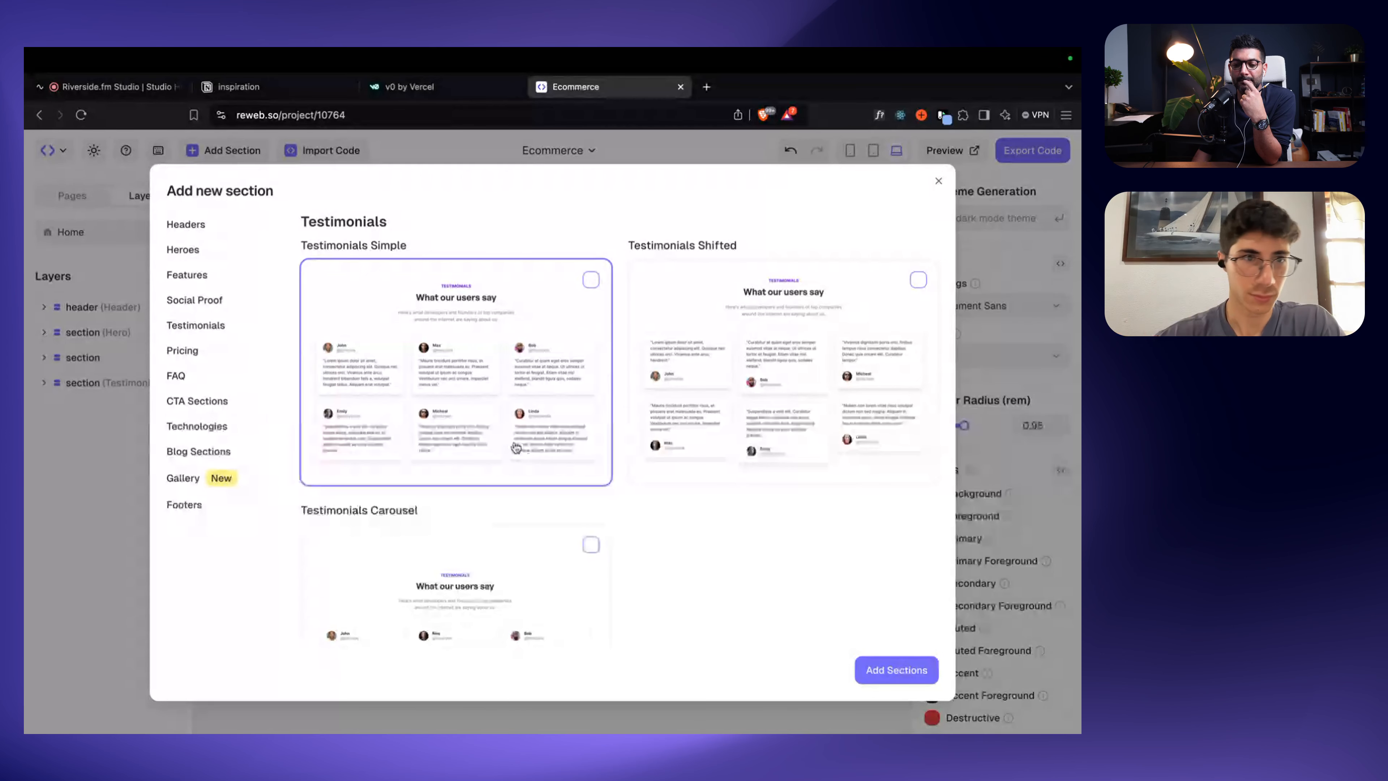
{"action": "left_click", "coordinate": [105, 503]}
{"action": "scroll", "coordinate": [265, 412], "scroll_direction": "up", "scroll_amount": 2}
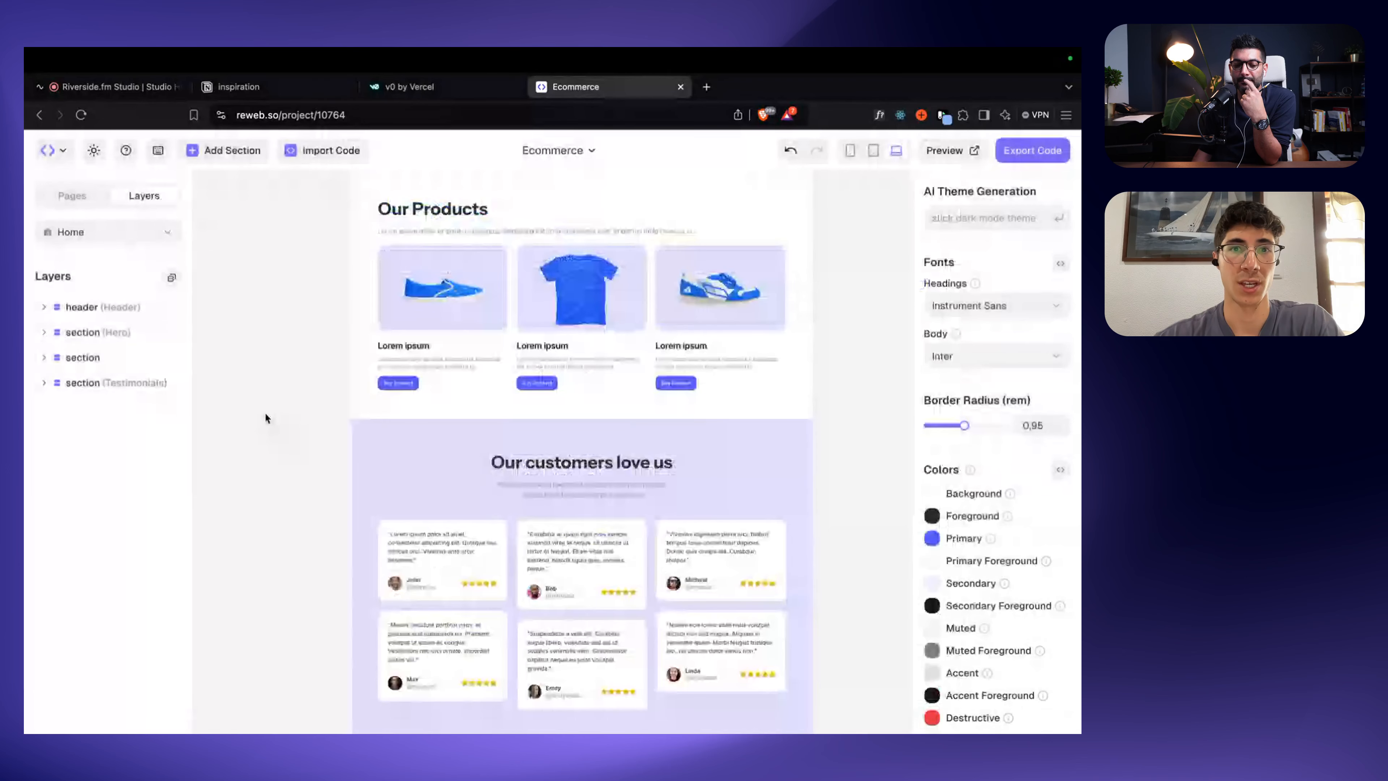
{"action": "scroll", "coordinate": [263, 407], "scroll_direction": "right", "scroll_amount": 1}
{"action": "scroll", "coordinate": [262, 404], "scroll_direction": "right", "scroll_amount": 1}
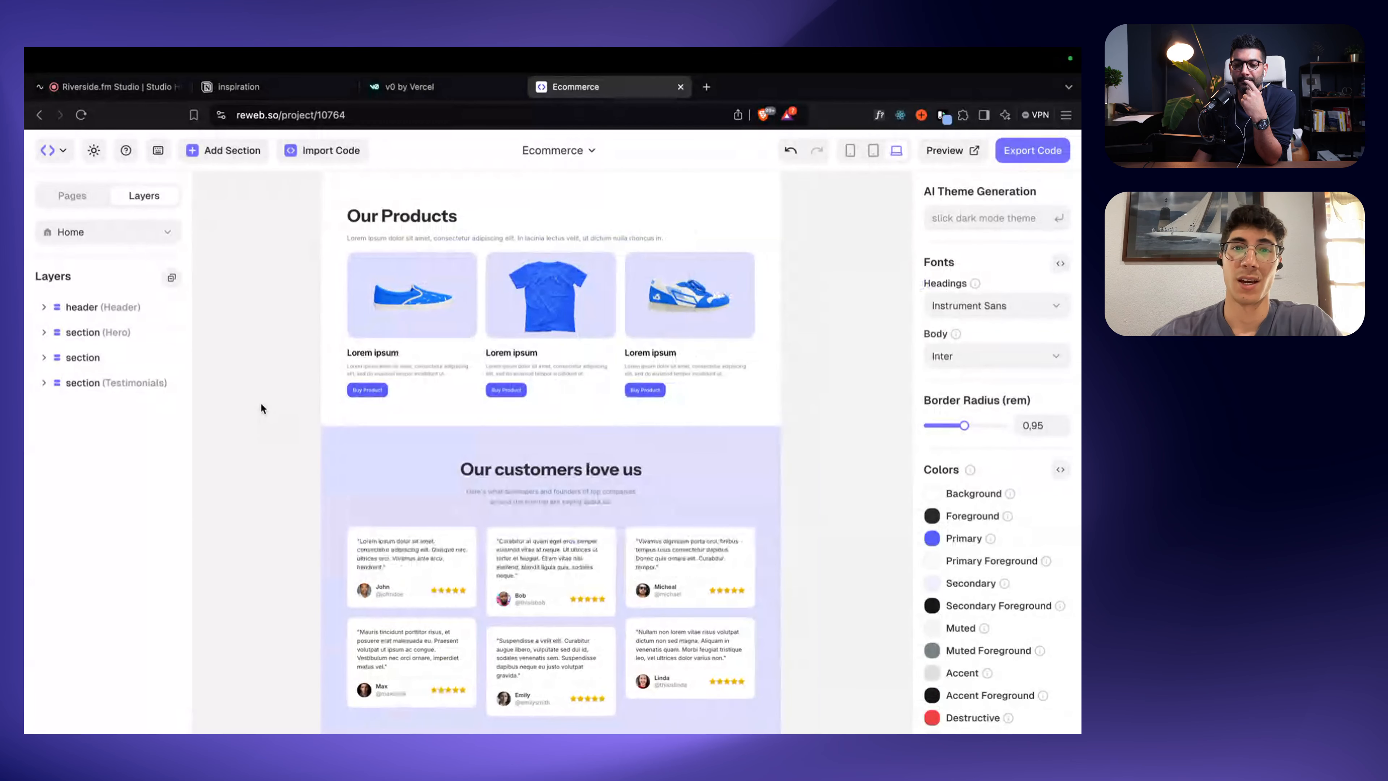
{"action": "scroll", "coordinate": [262, 404], "scroll_direction": "down", "scroll_amount": 1}
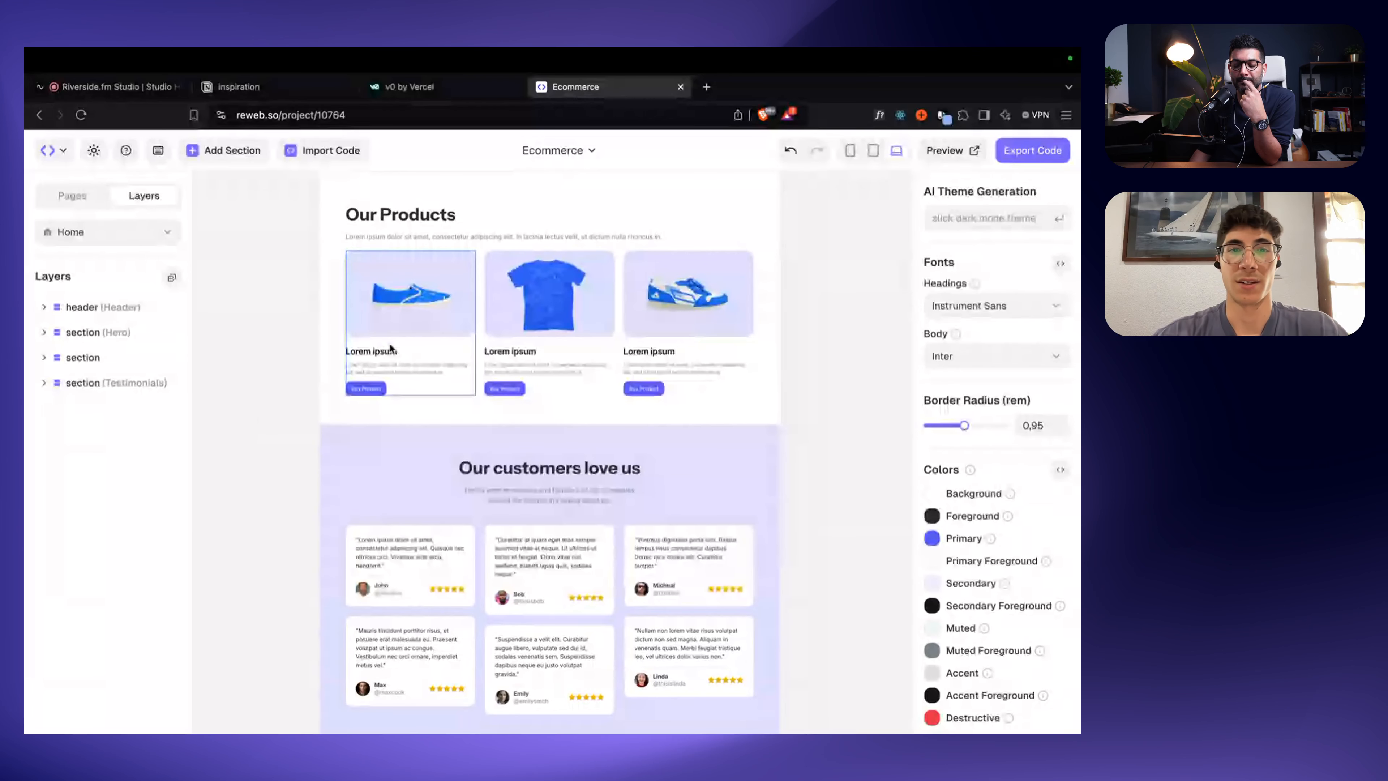
{"action": "right_click", "coordinate": [427, 344]}
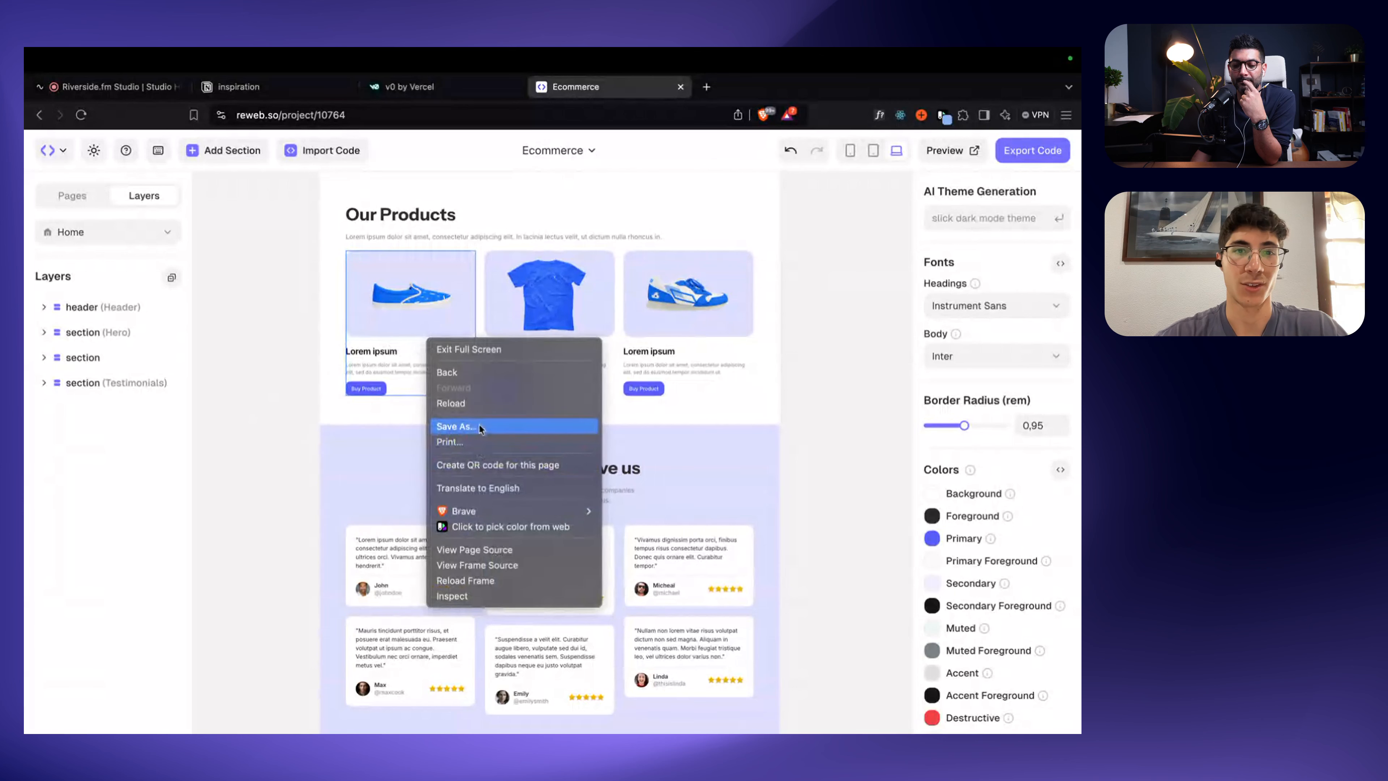
{"action": "left_click", "coordinate": [258, 408]}
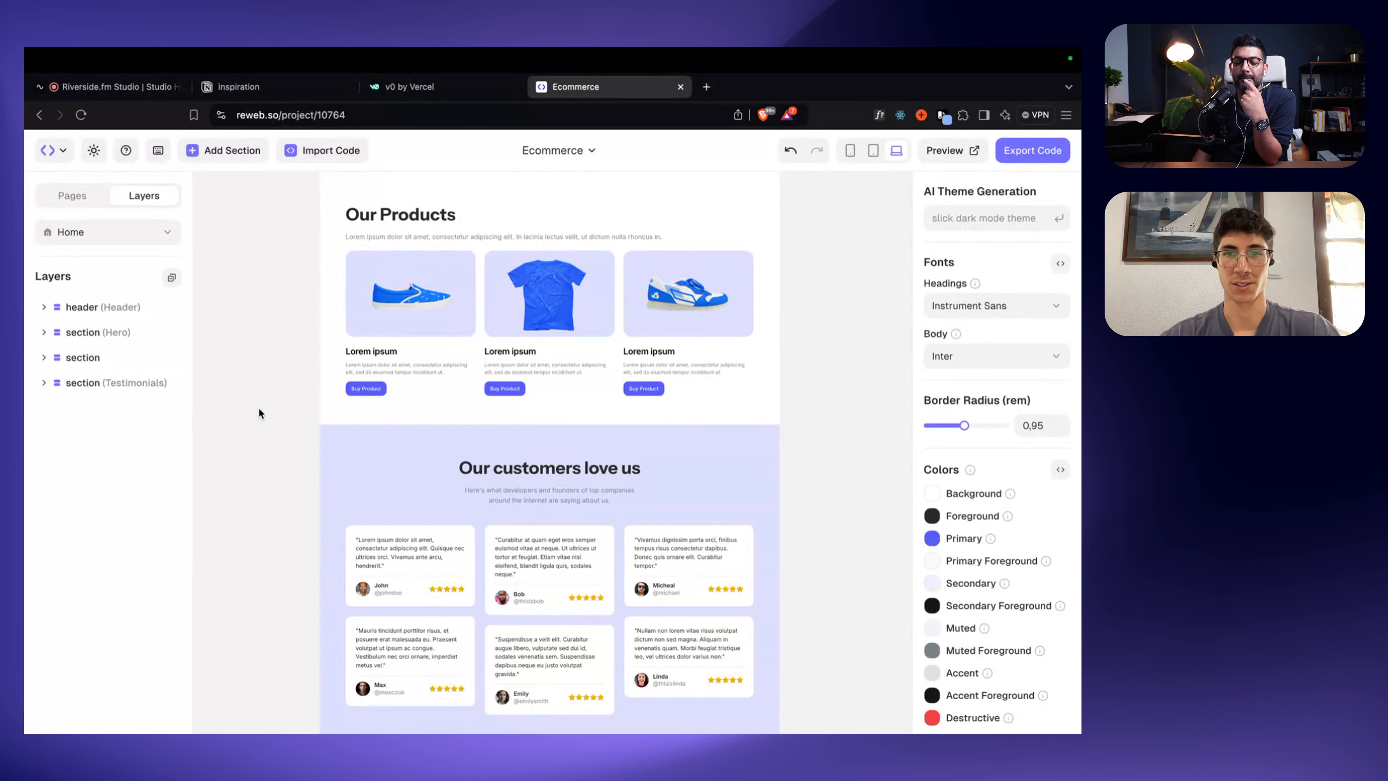
Step: Select the entire testimonials section on the page
{"action": "scroll", "coordinate": [259, 410], "scroll_direction": "down", "scroll_amount": 5}
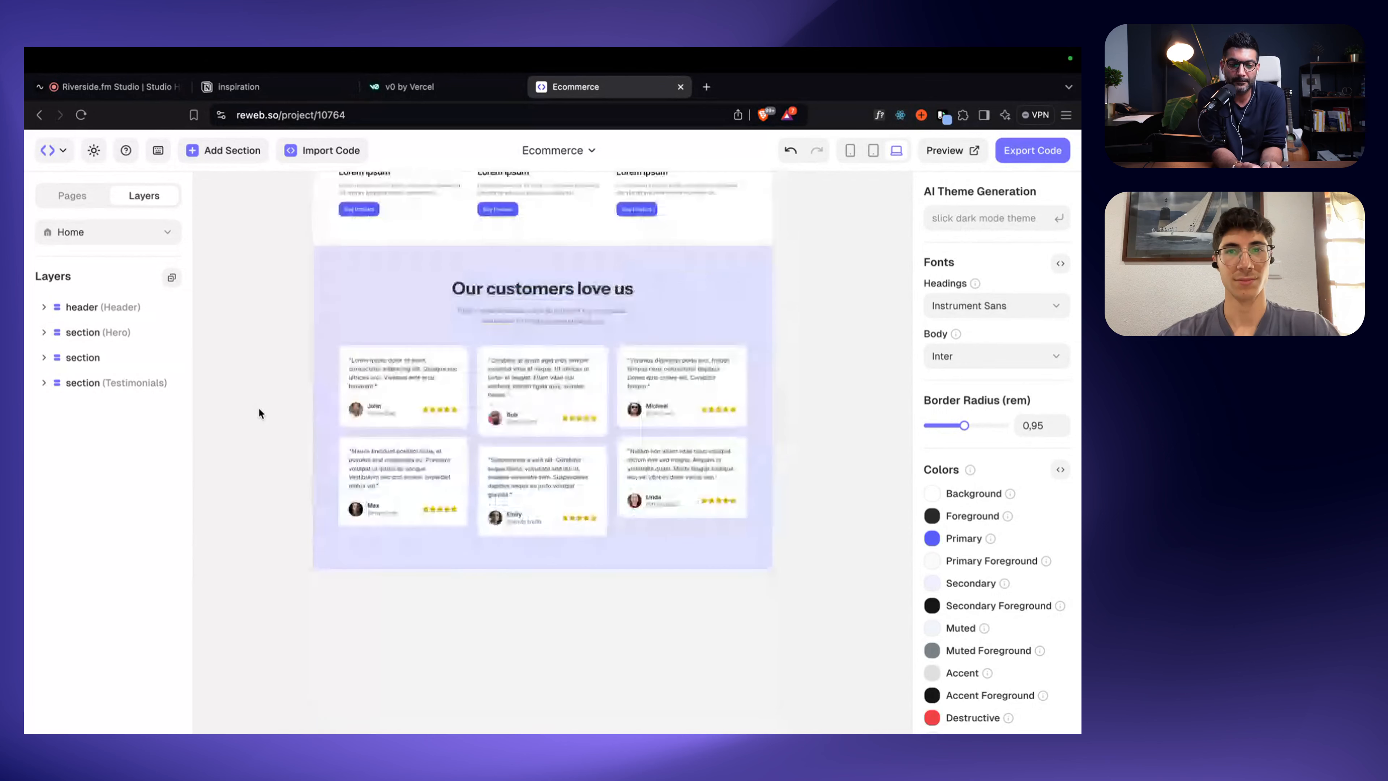
{"action": "left_click", "coordinate": [747, 268]}
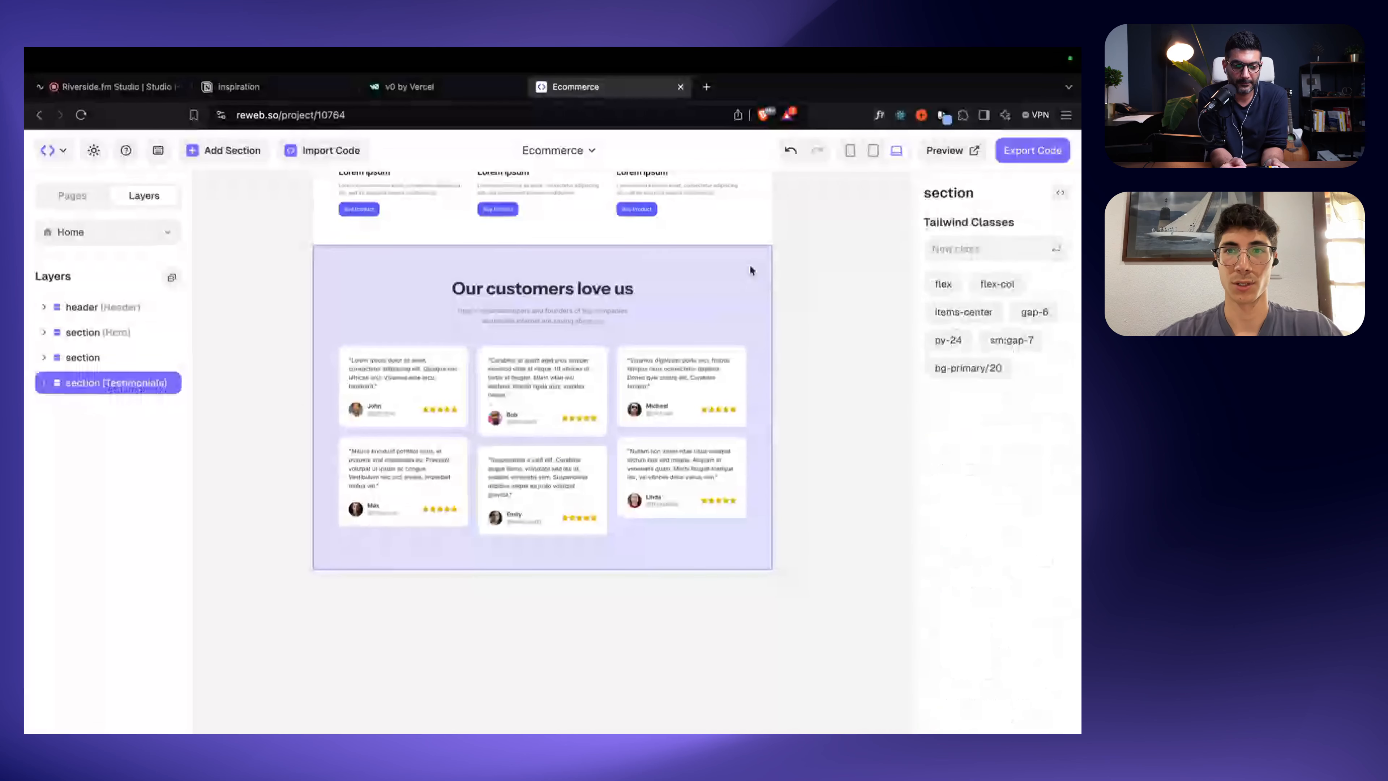
Step: Add the rounded-3xl class to the Testimonials section
{"action": "left_click", "coordinate": [984, 248]}
{"action": "type", "text": "rounded-"}
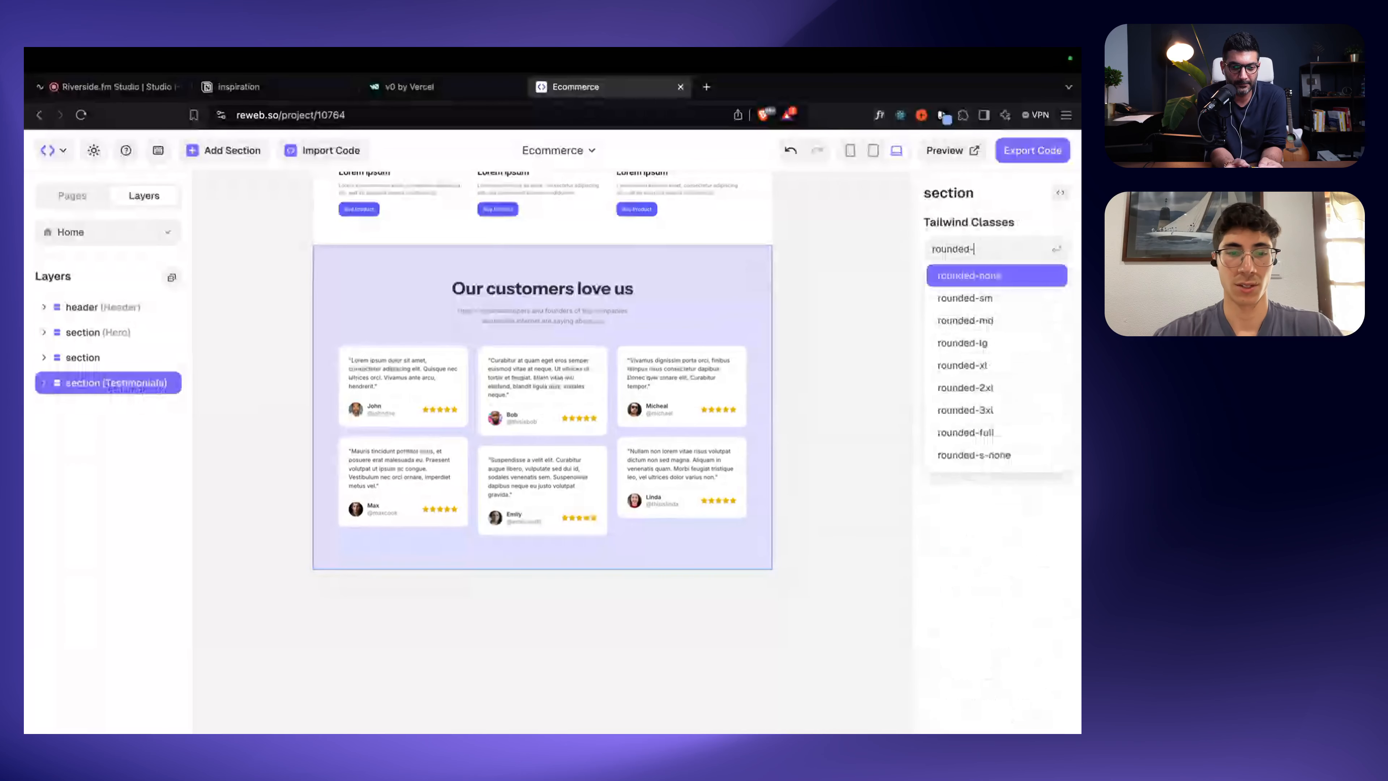
{"action": "type", "text": "3xl"}
{"action": "key", "text": "Return"}
{"action": "left_click", "coordinate": [842, 279]}
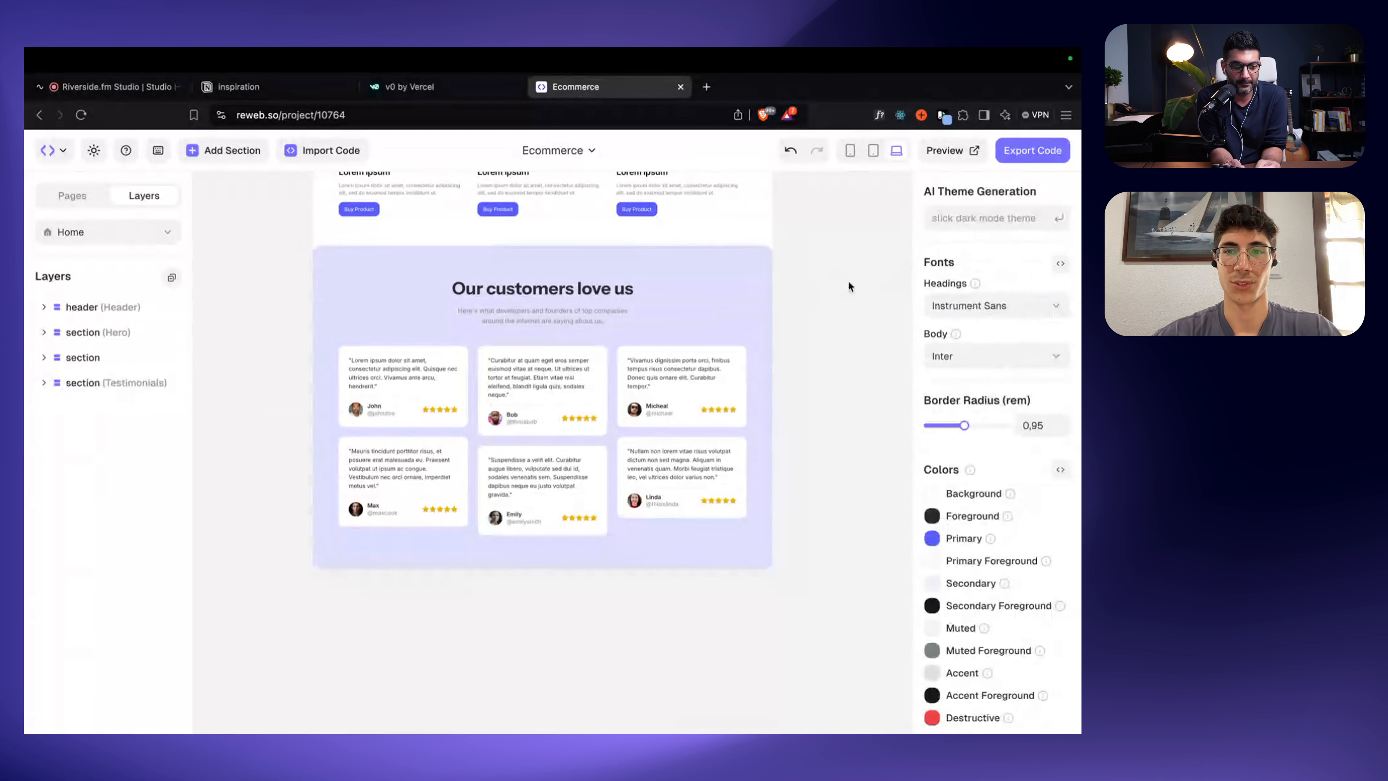
Step: Insert an FAQ section directly below the Testimonials section
{"action": "left_click", "coordinate": [115, 395]}
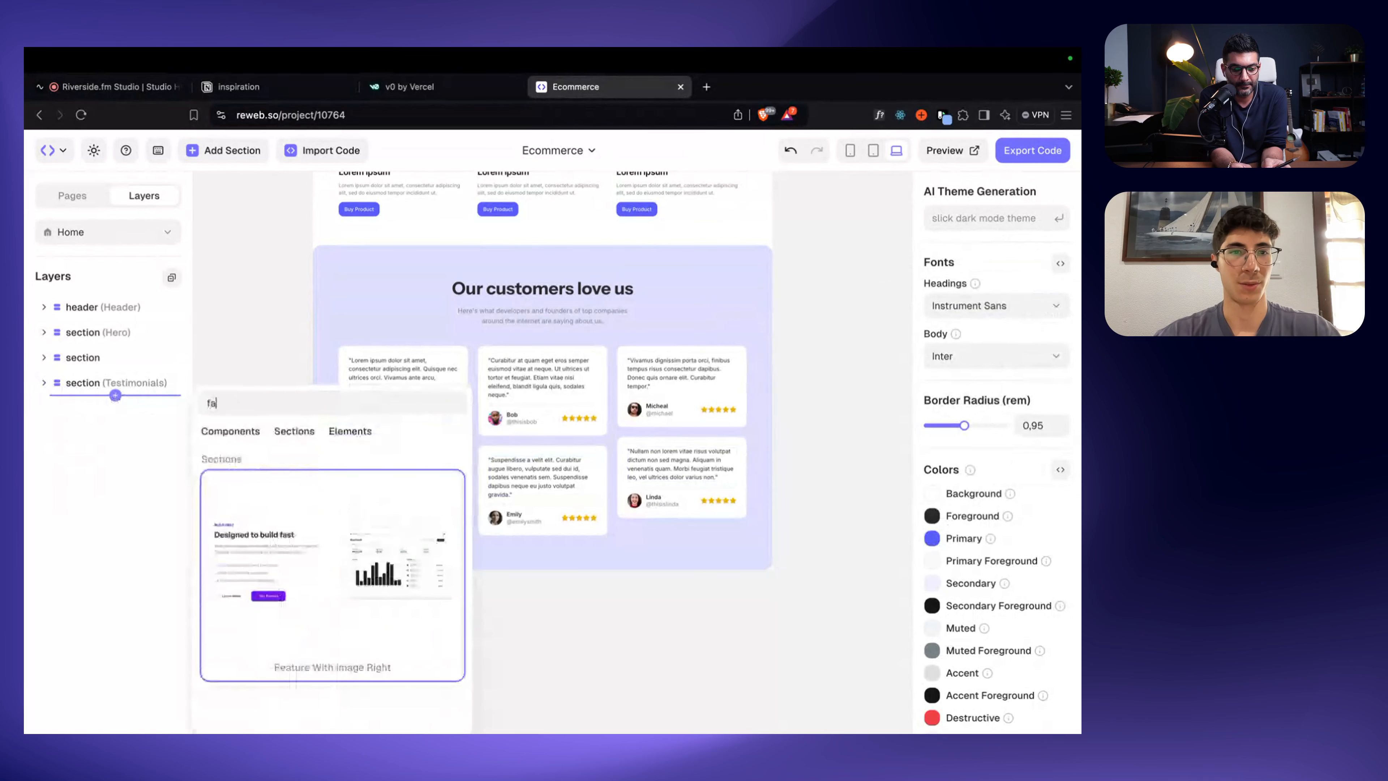
{"action": "type", "text": "faq"}
{"action": "left_click", "coordinate": [261, 499]}
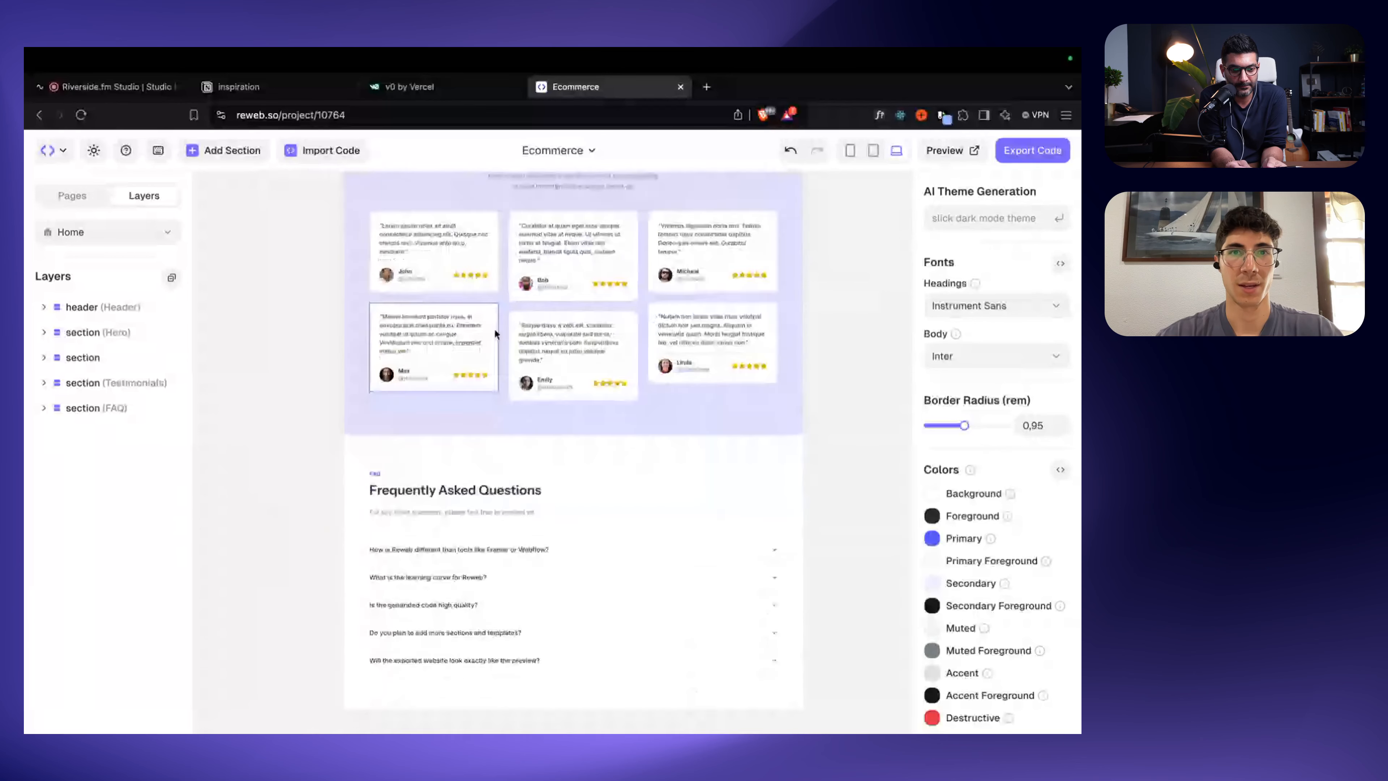
Step: Replace the FAQ section's heading with a copy of the "Our customers love us" heading from the Testimonials section
{"action": "left_click", "coordinate": [542, 230]}
{"action": "scroll", "coordinate": [450, 362], "scroll_direction": "down", "scroll_amount": 3}
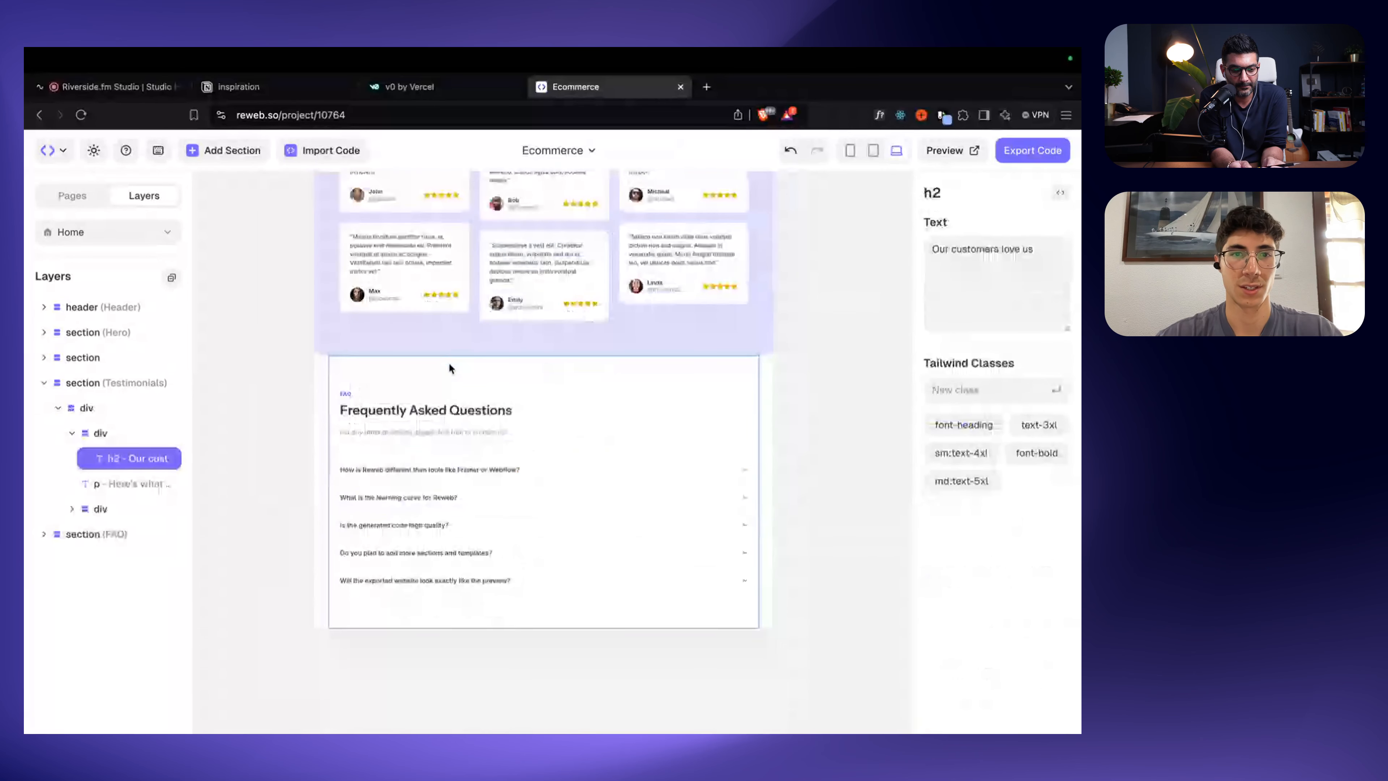
{"action": "left_click", "coordinate": [431, 411]}
{"action": "key", "text": "ctrl+v"}
{"action": "key", "text": "Delete"}
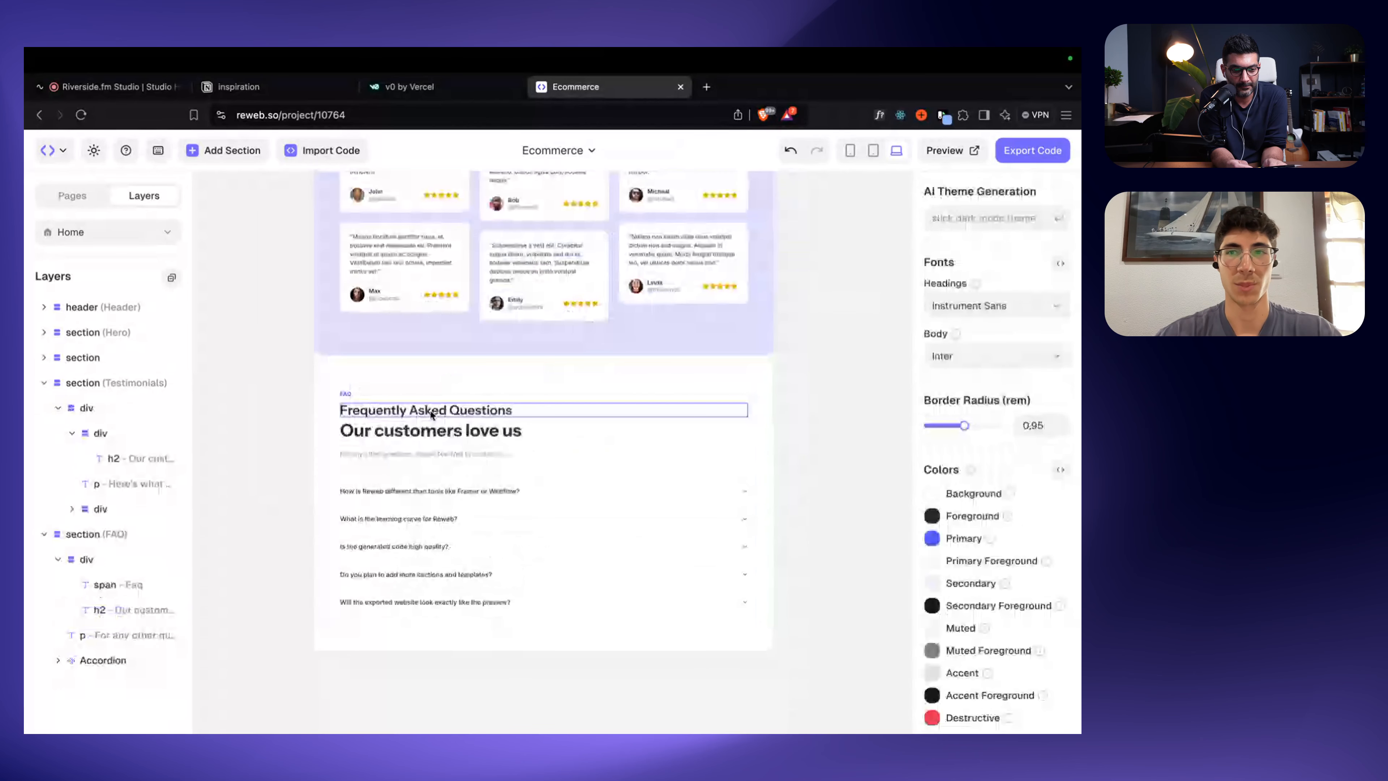
Step: Set the pasted heading's text to "Frequently Asked Questions" and delete the small FAQ label above it
{"action": "left_click", "coordinate": [432, 414]}
{"action": "triple_click", "coordinate": [1042, 259]}
{"action": "type", "text": "Fre"}
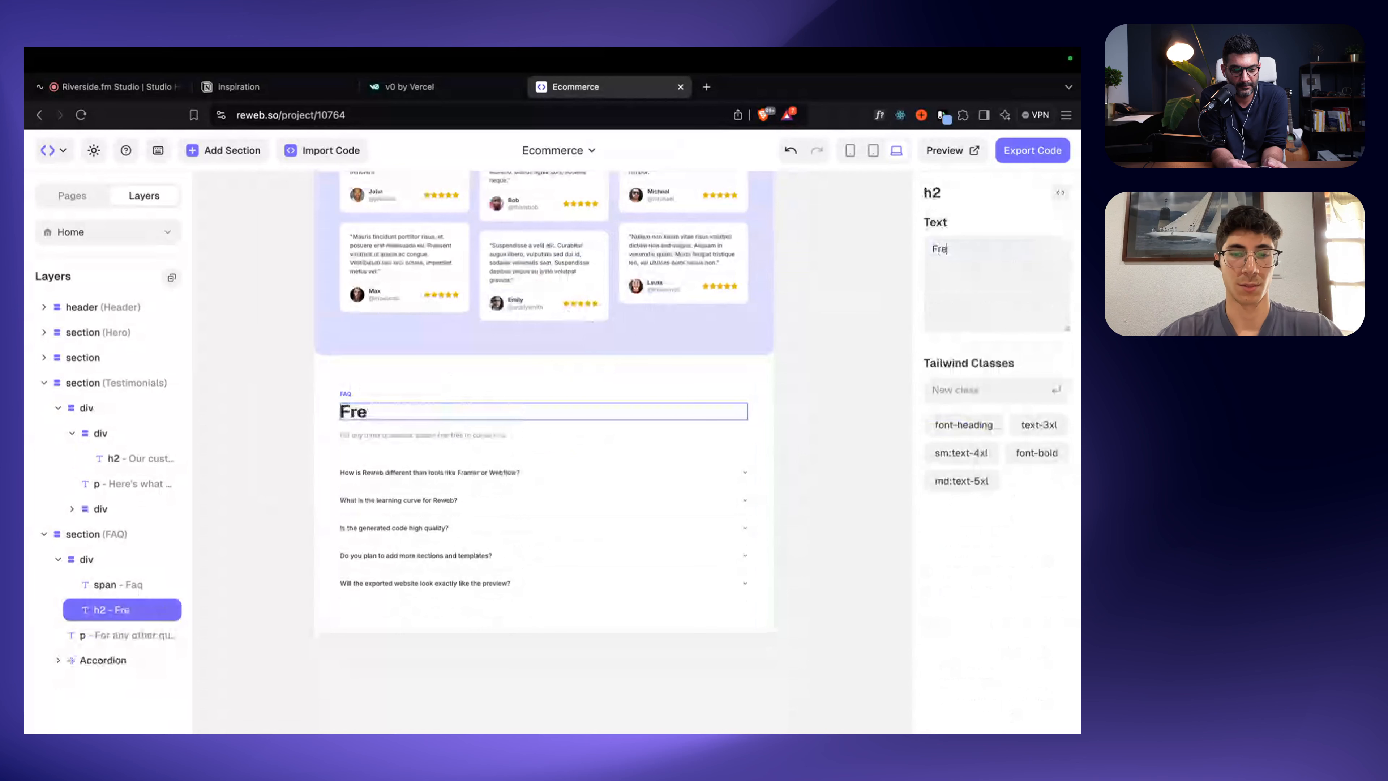
{"action": "type", "text": "quently Askewd"}
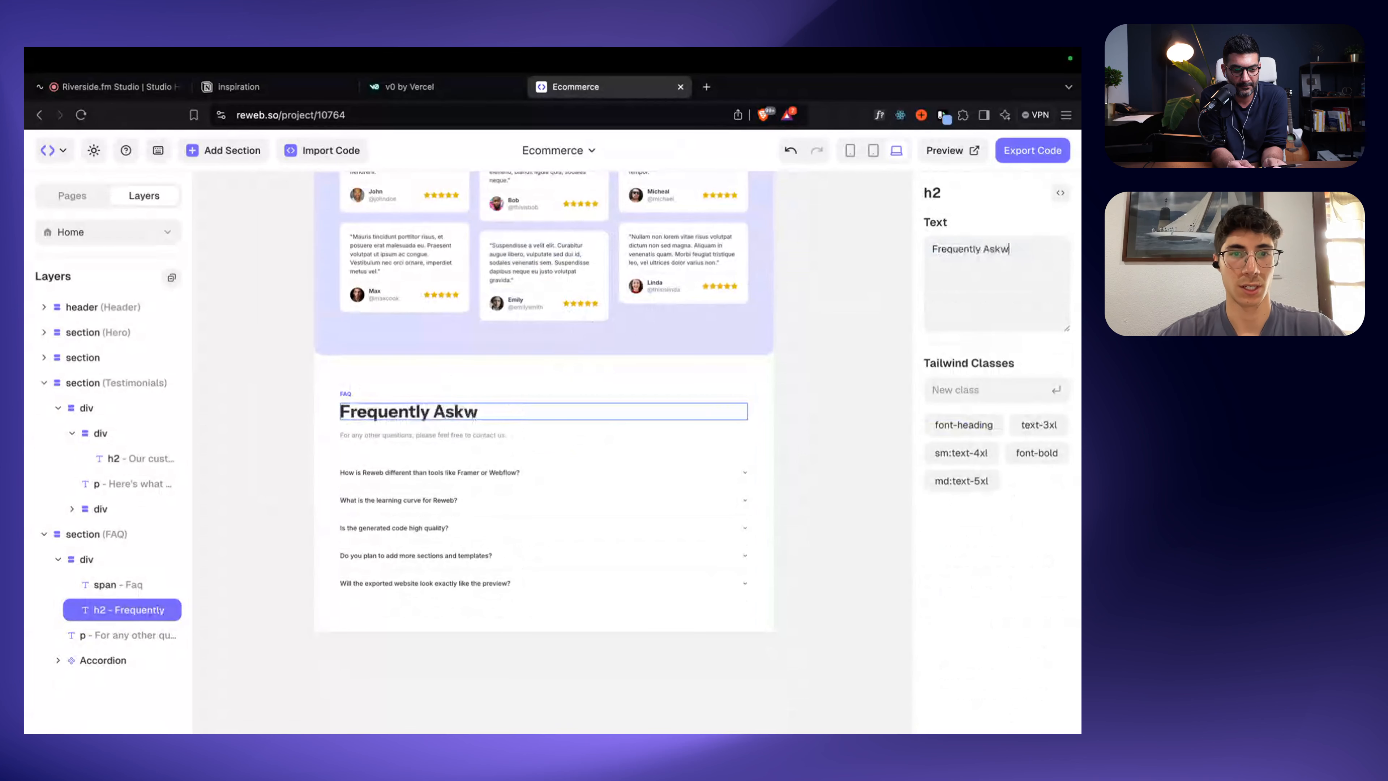
{"action": "key", "text": "BackSpace"}
{"action": "key", "text": "BackSpace"}
{"action": "key", "text": "BackSpace"}
{"action": "key", "text": "BackSpace"}
{"action": "type", "text": "ked Questions"}
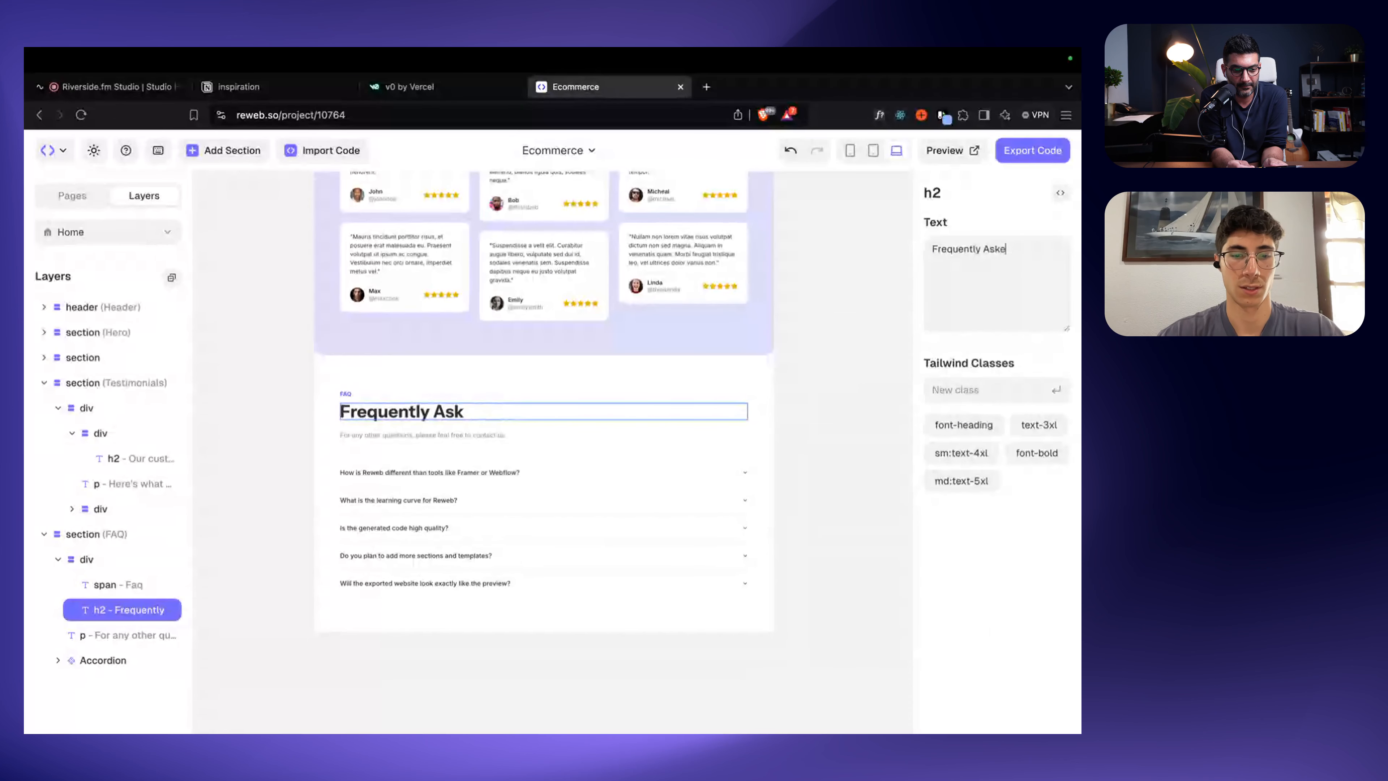
{"action": "left_click", "coordinate": [864, 284]}
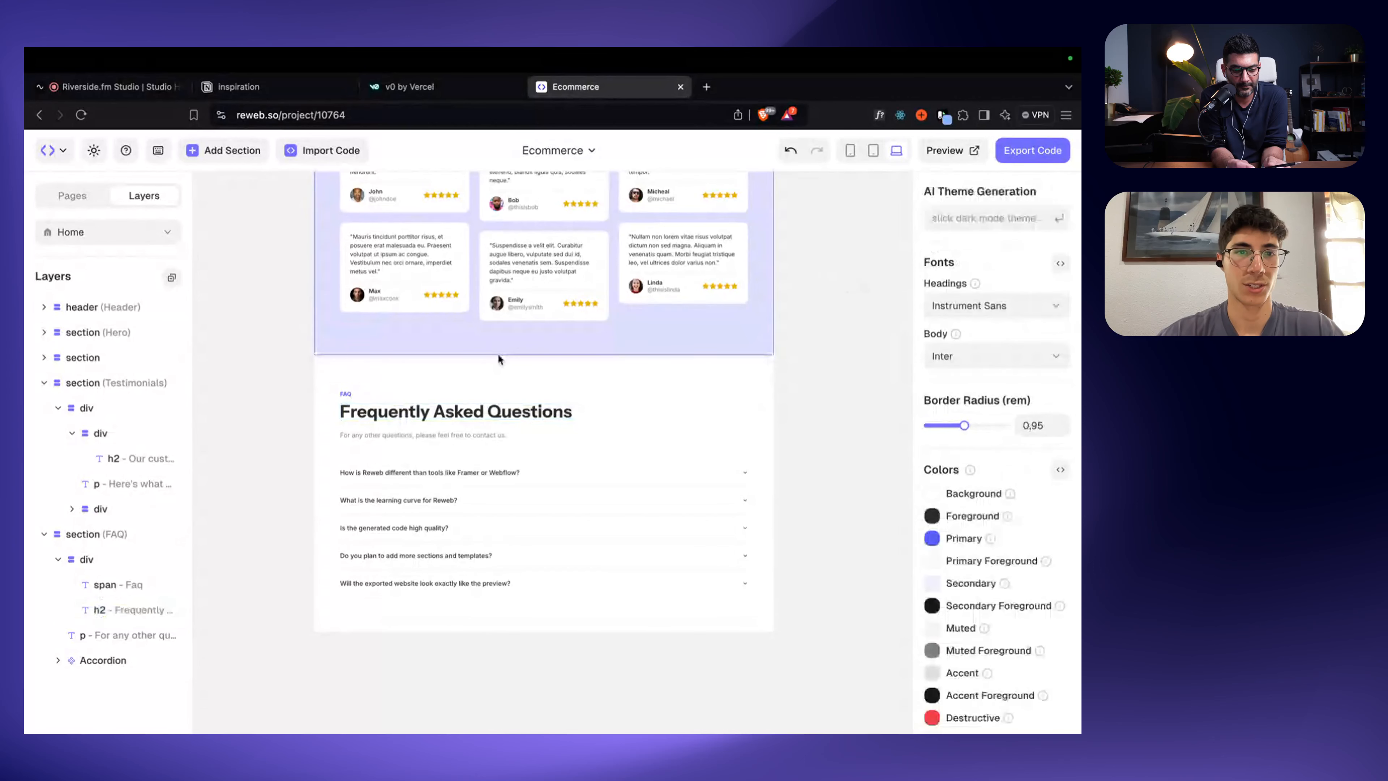
{"action": "left_click", "coordinate": [345, 393]}
{"action": "key", "text": "Delete"}
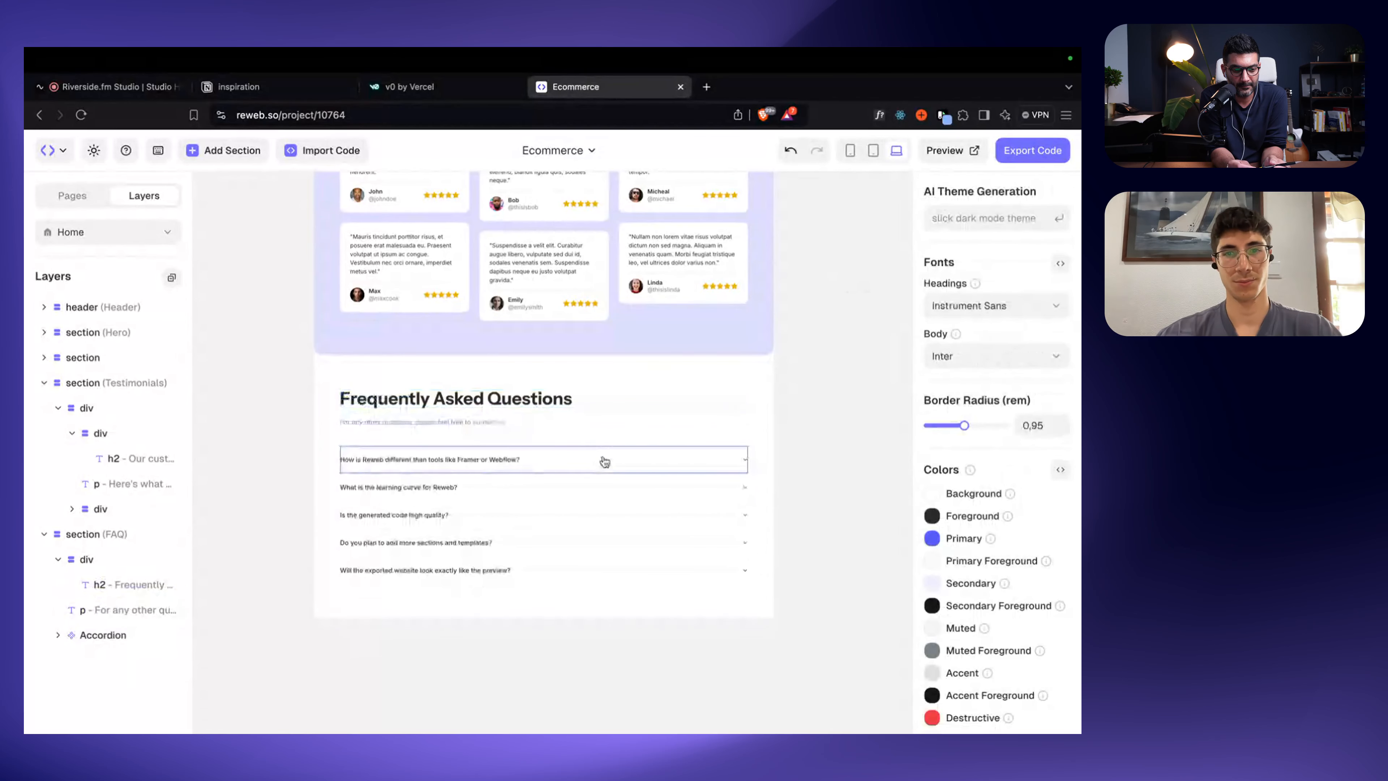
Step: Add the bg-secondary class to the AccordionItem of the first FAQ question
{"action": "left_click", "coordinate": [604, 461]}
{"action": "scroll", "coordinate": [132, 574], "scroll_direction": "down", "scroll_amount": 2}
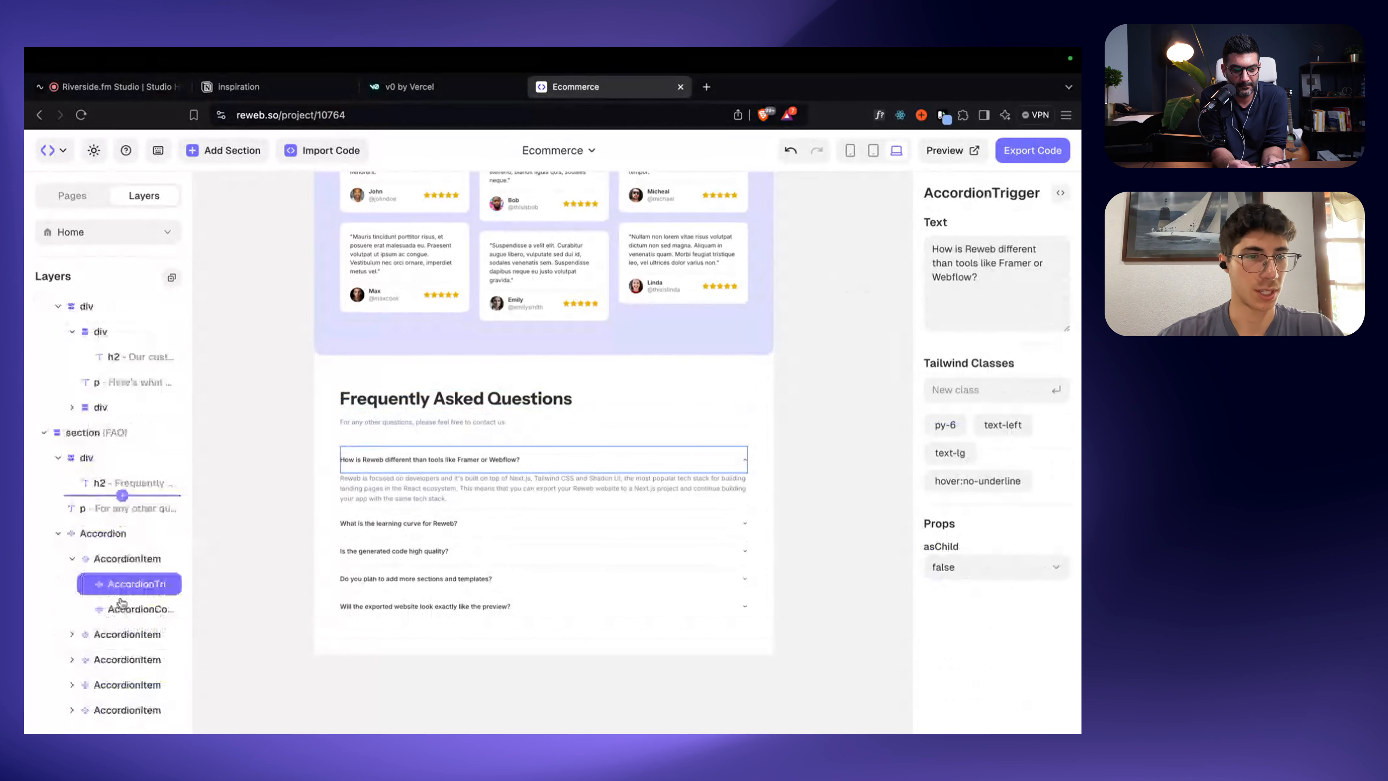
{"action": "left_click", "coordinate": [138, 559]}
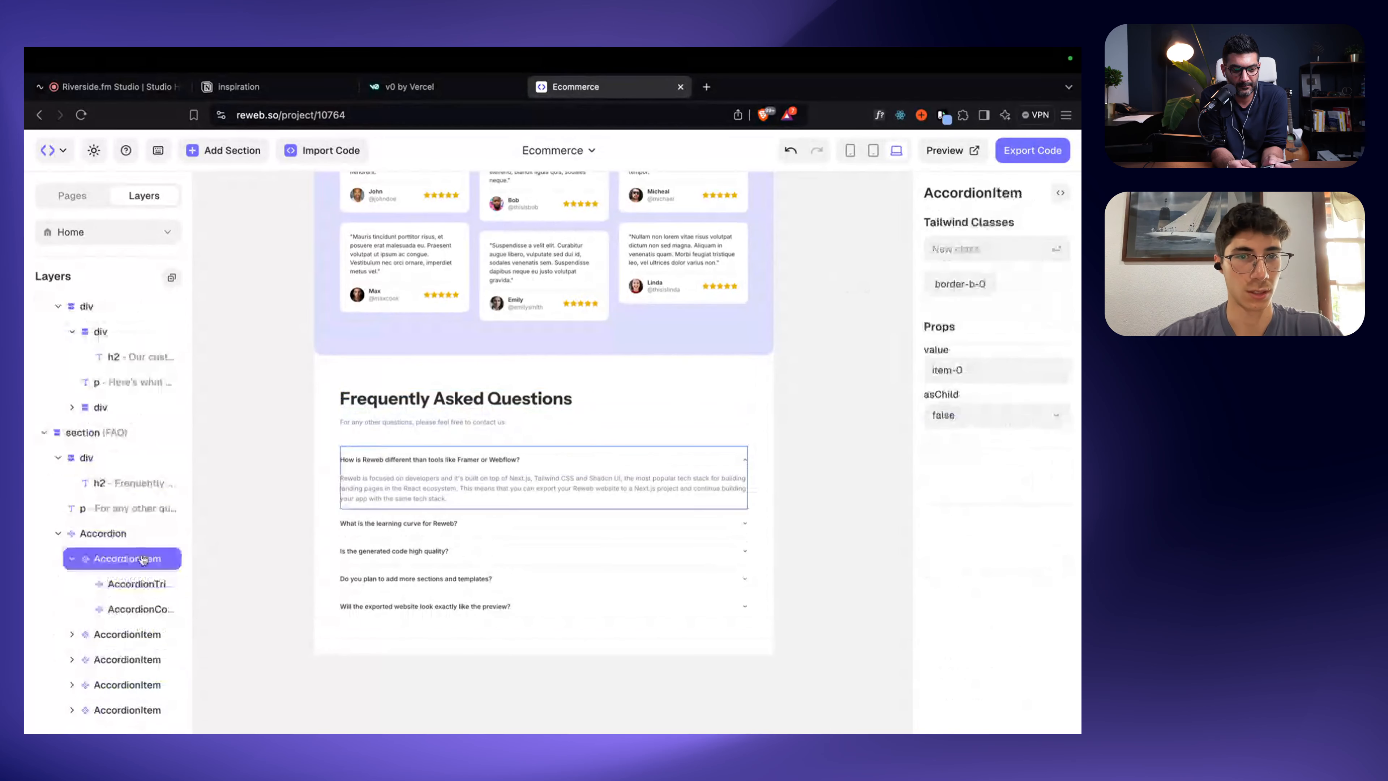
{"action": "left_click", "coordinate": [1018, 237]}
{"action": "type", "text": "bg-se"}
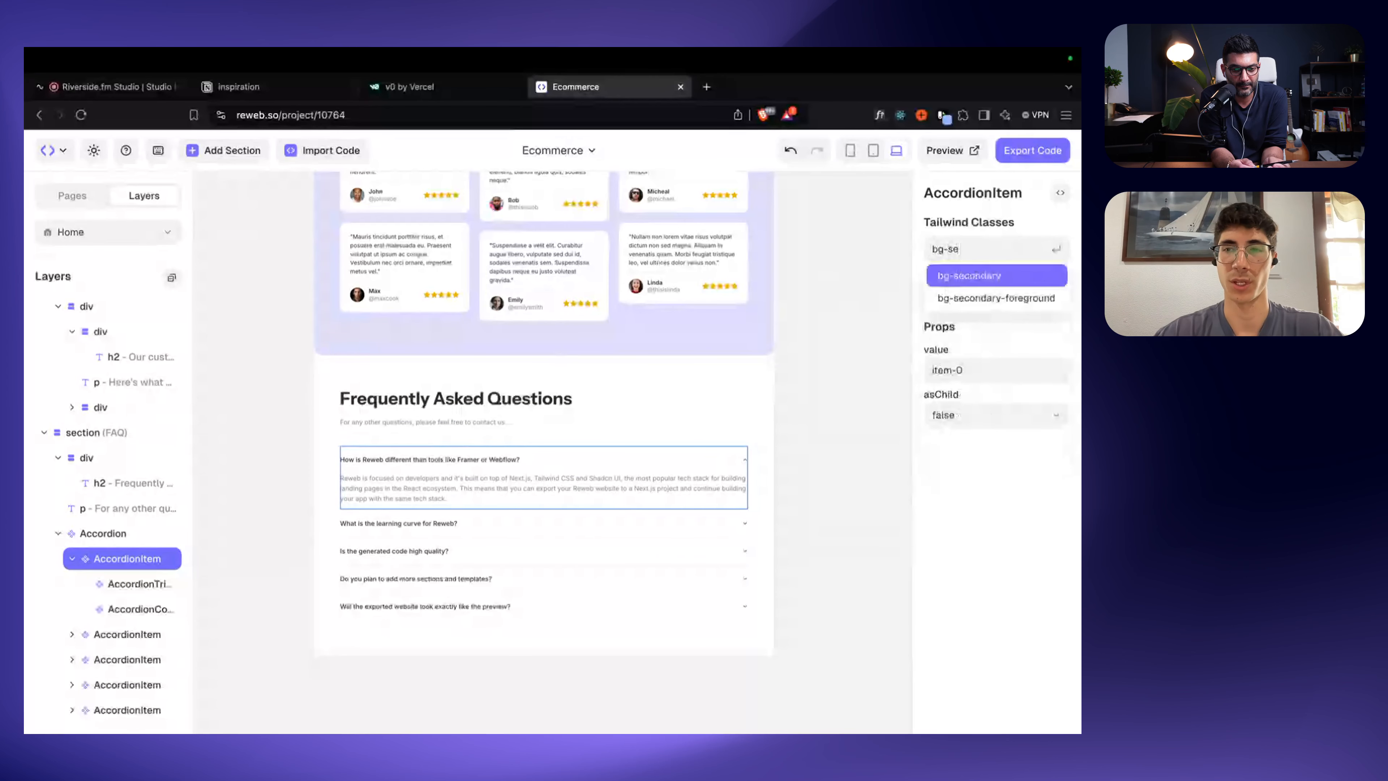
{"action": "key", "text": "Return"}
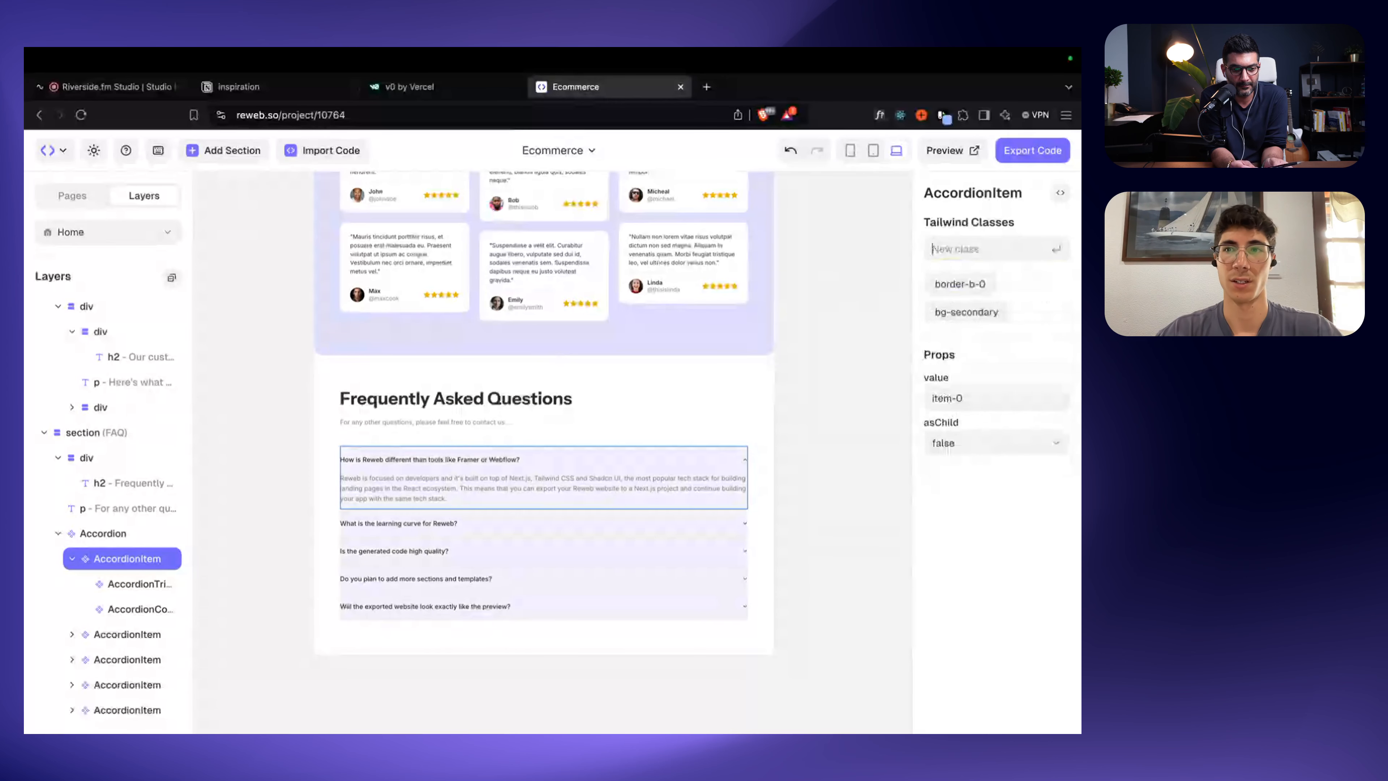
Step: Add the rounded-3xl class to the selected AccordionItem
{"action": "type", "text": "rounde-3"}
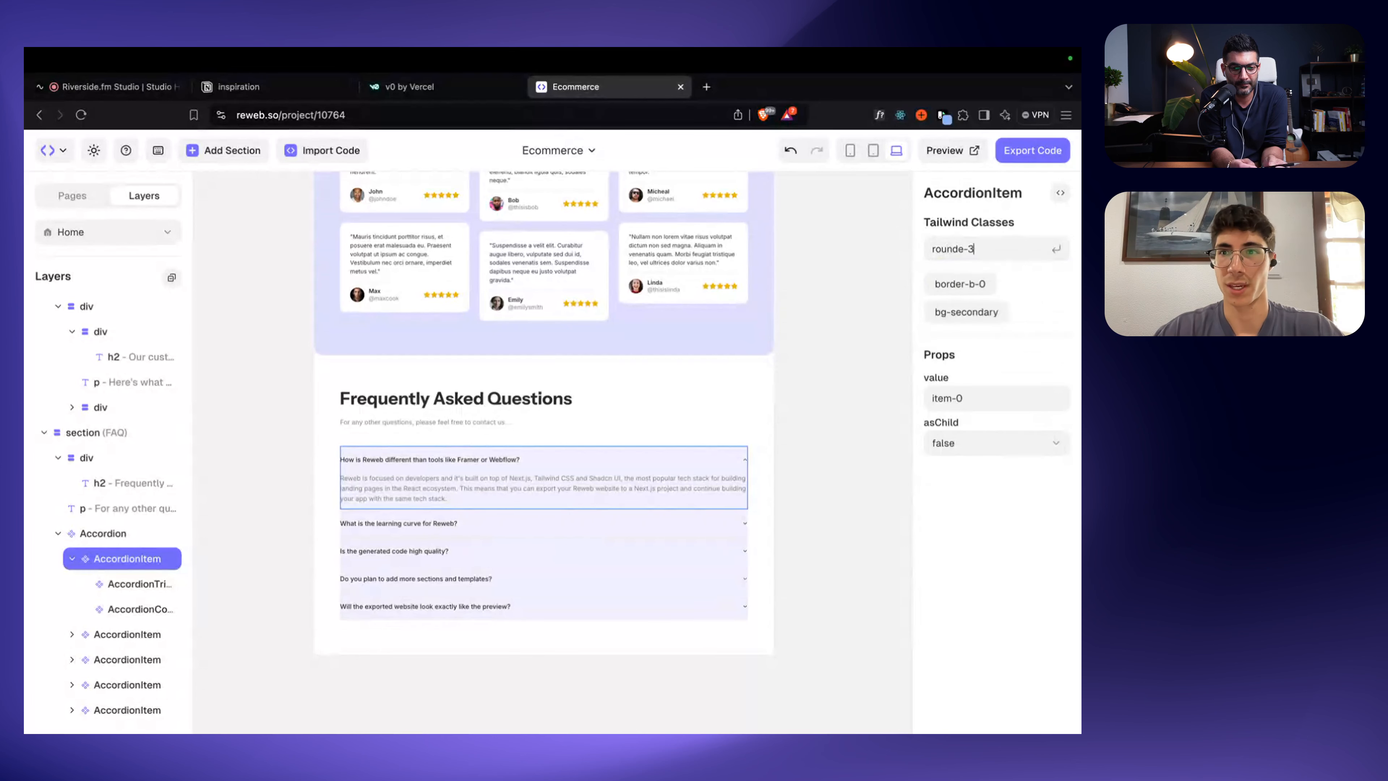
{"action": "key", "text": "BackSpace"}
{"action": "type", "text": "d-3"}
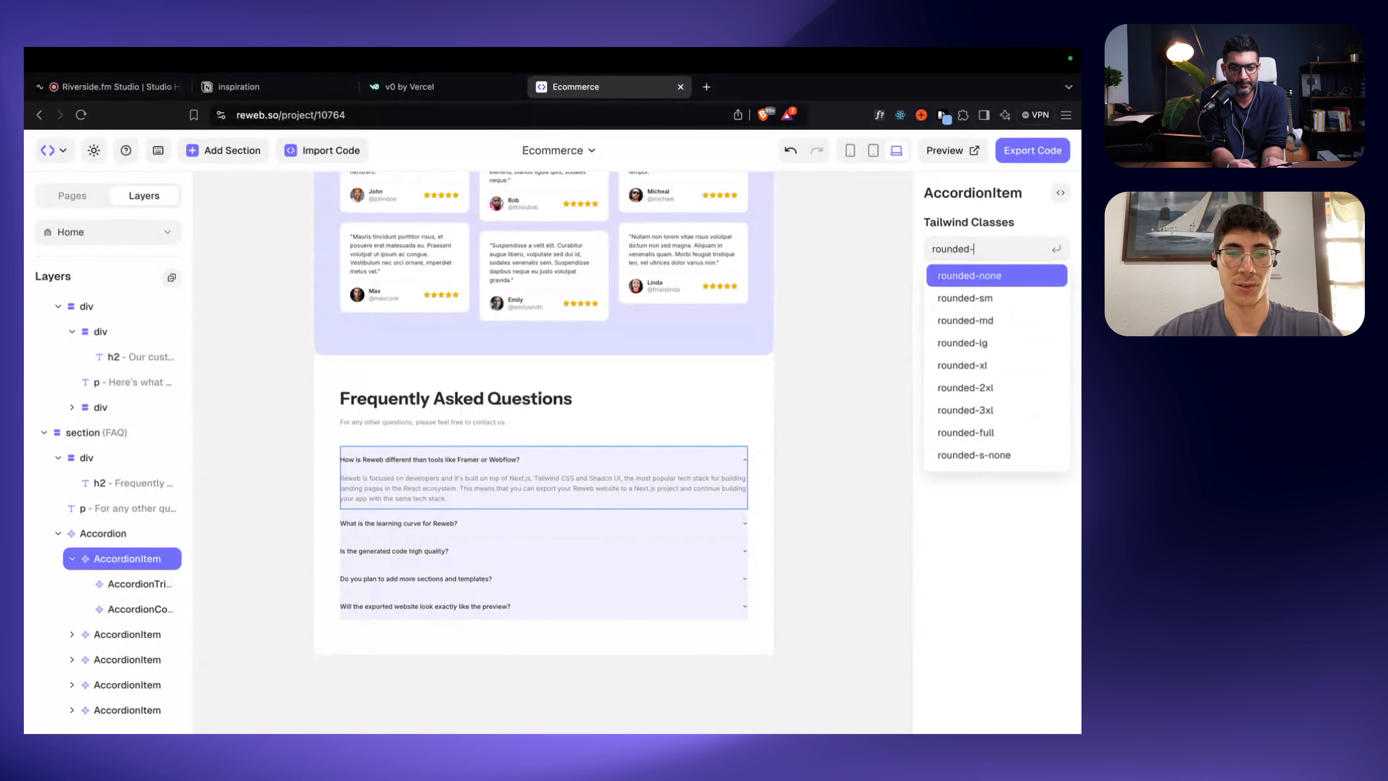
{"action": "key", "text": "Return"}
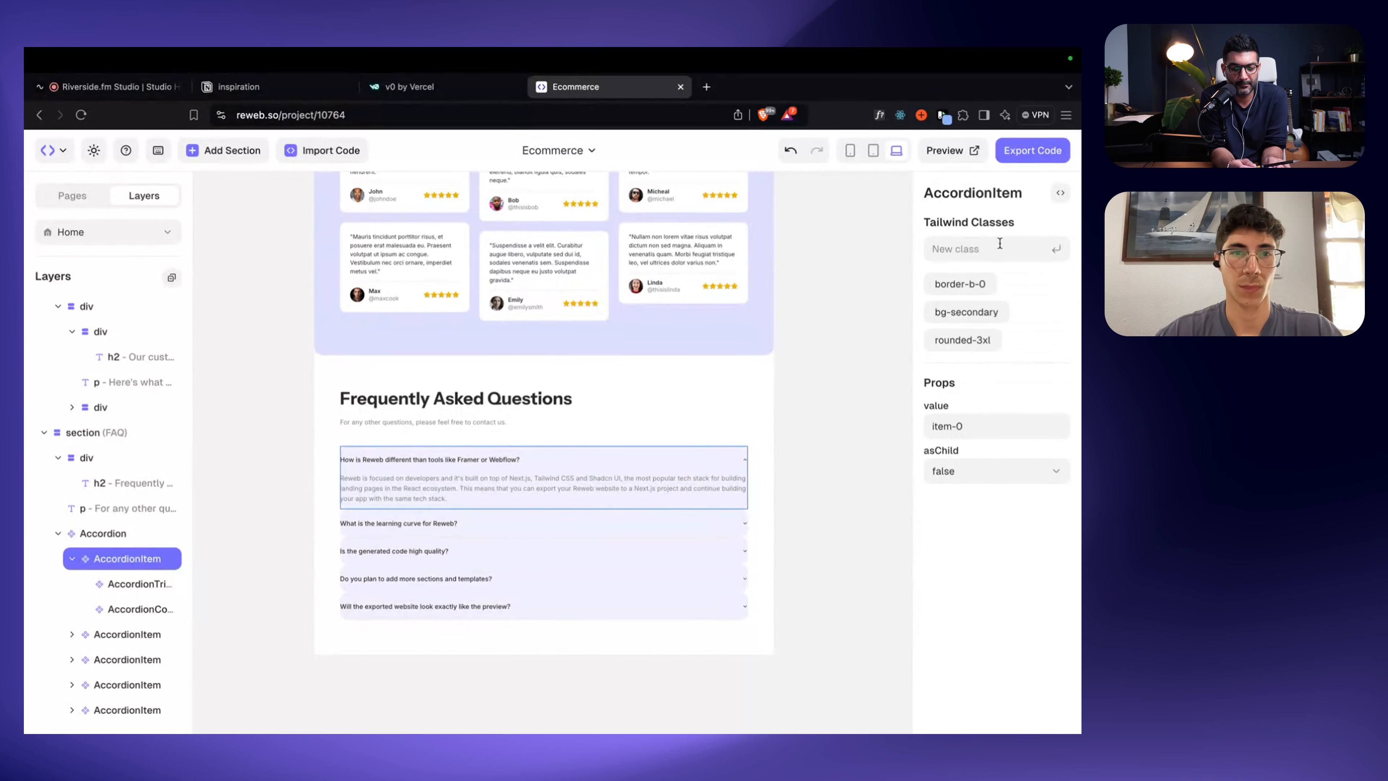
Step: Try the p-4 padding class on the AccordionItem and undo it
{"action": "type", "text": "p-"}
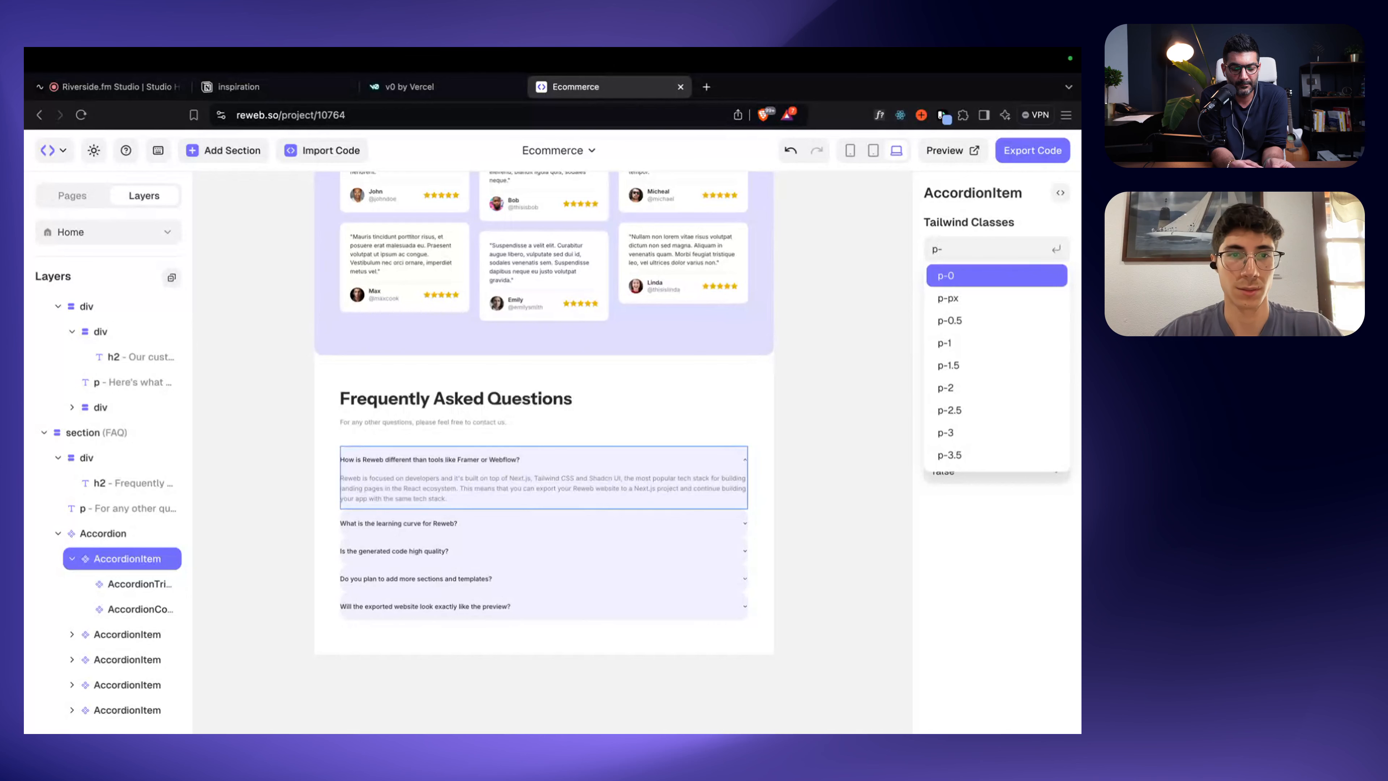
{"action": "type", "text": "4"}
{"action": "key", "text": "Return"}
{"action": "key", "text": "super+z"}
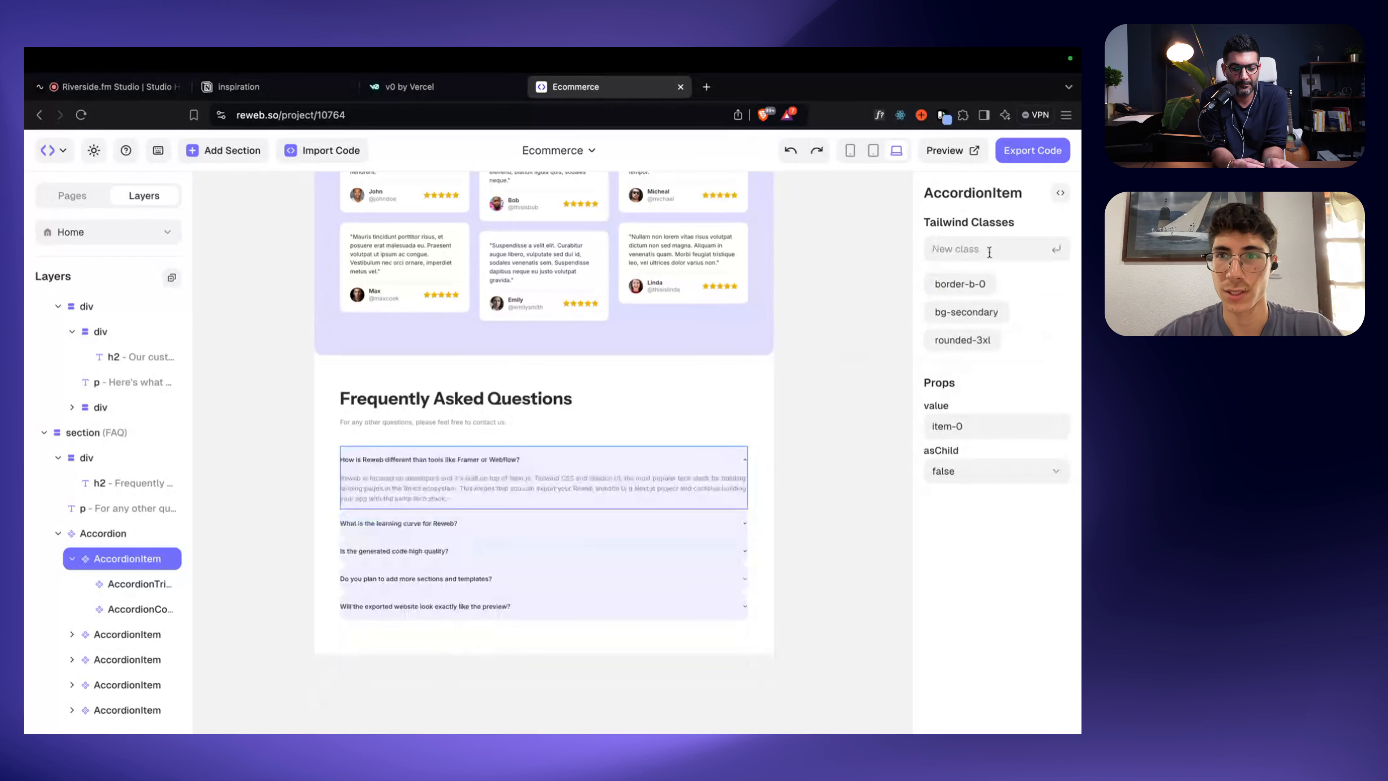
Step: Add the px-4 horizontal padding class to the AccordionItem
{"action": "left_click", "coordinate": [988, 251]}
{"action": "type", "text": "px-4"}
{"action": "key", "text": "Return"}
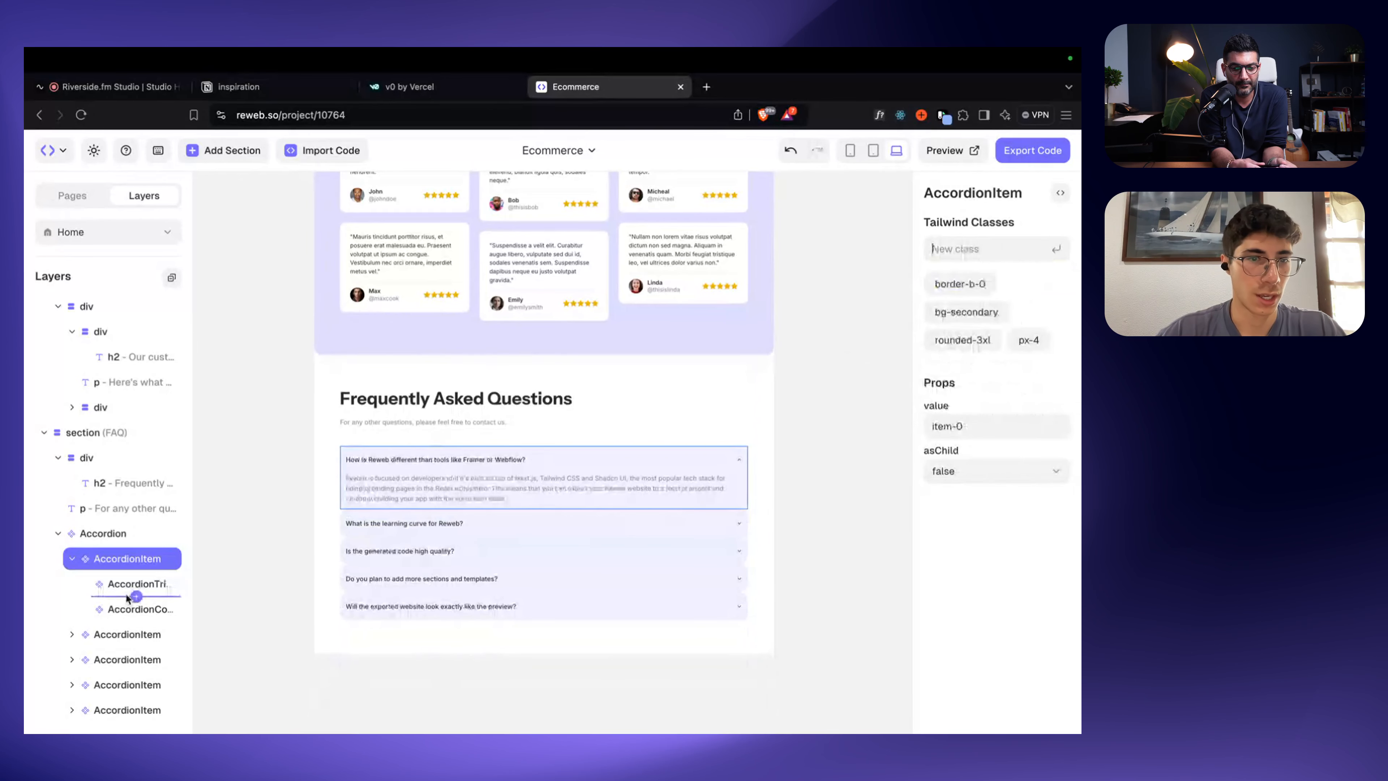
Step: Space out the FAQ questions by adding the classes gap-6, flex and flex-col to the parent Accordion
{"action": "left_click", "coordinate": [120, 541]}
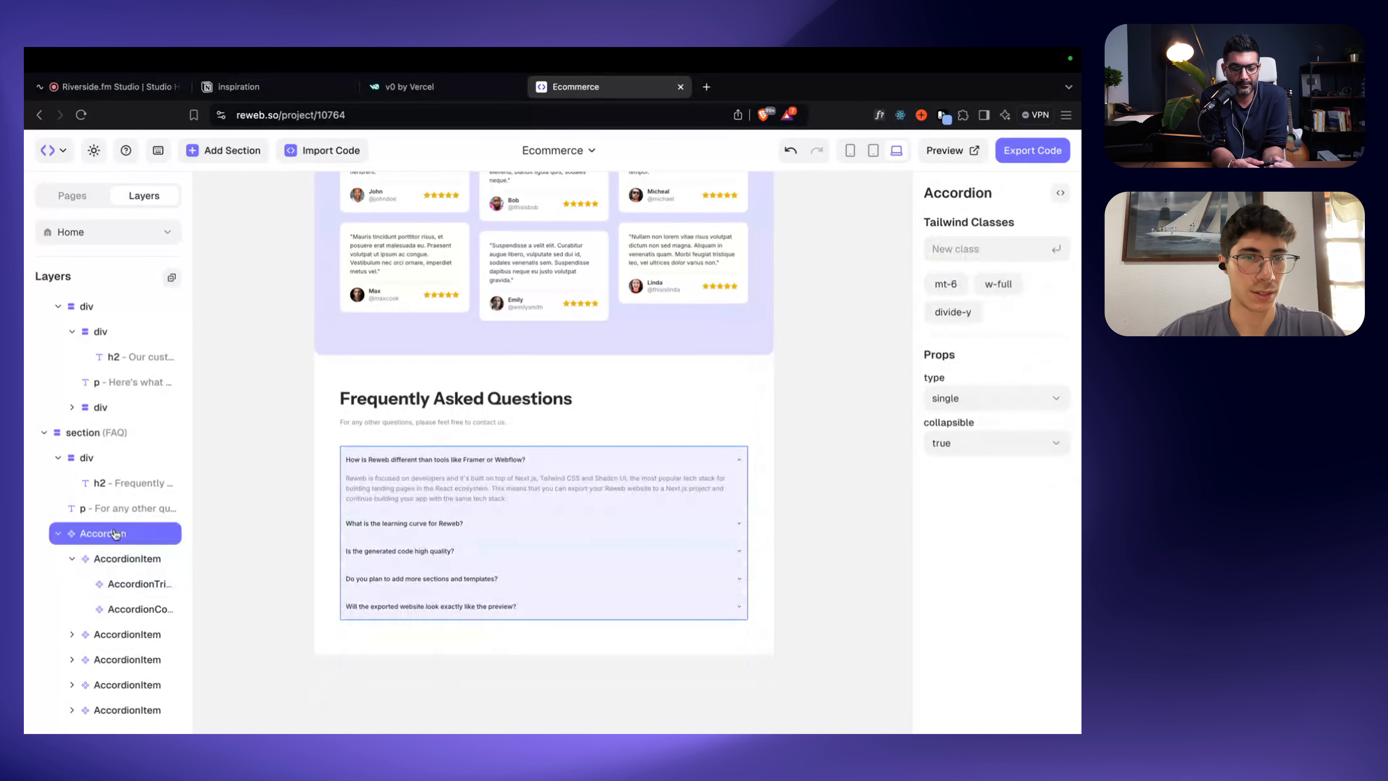
{"action": "left_click", "coordinate": [984, 247]}
{"action": "type", "text": "gap-6"}
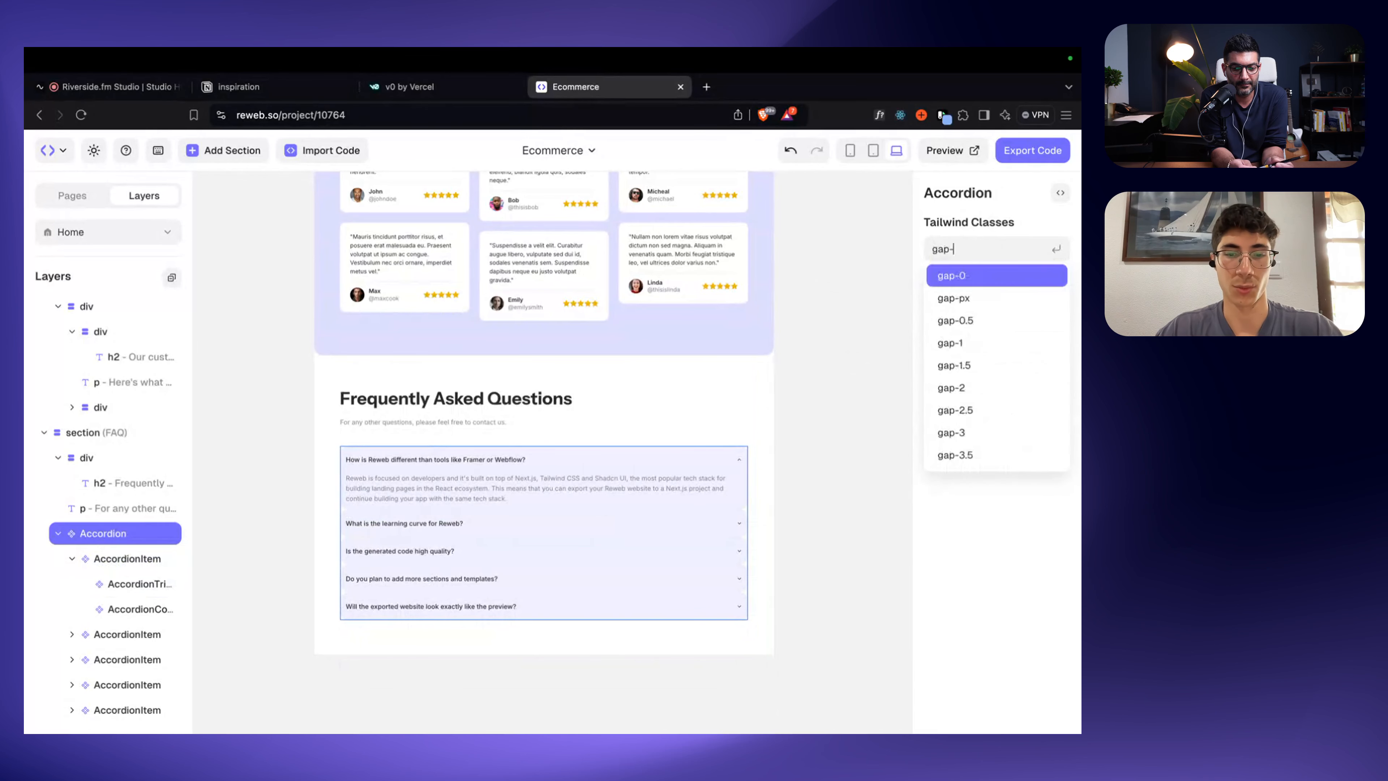
{"action": "key", "text": "Return"}
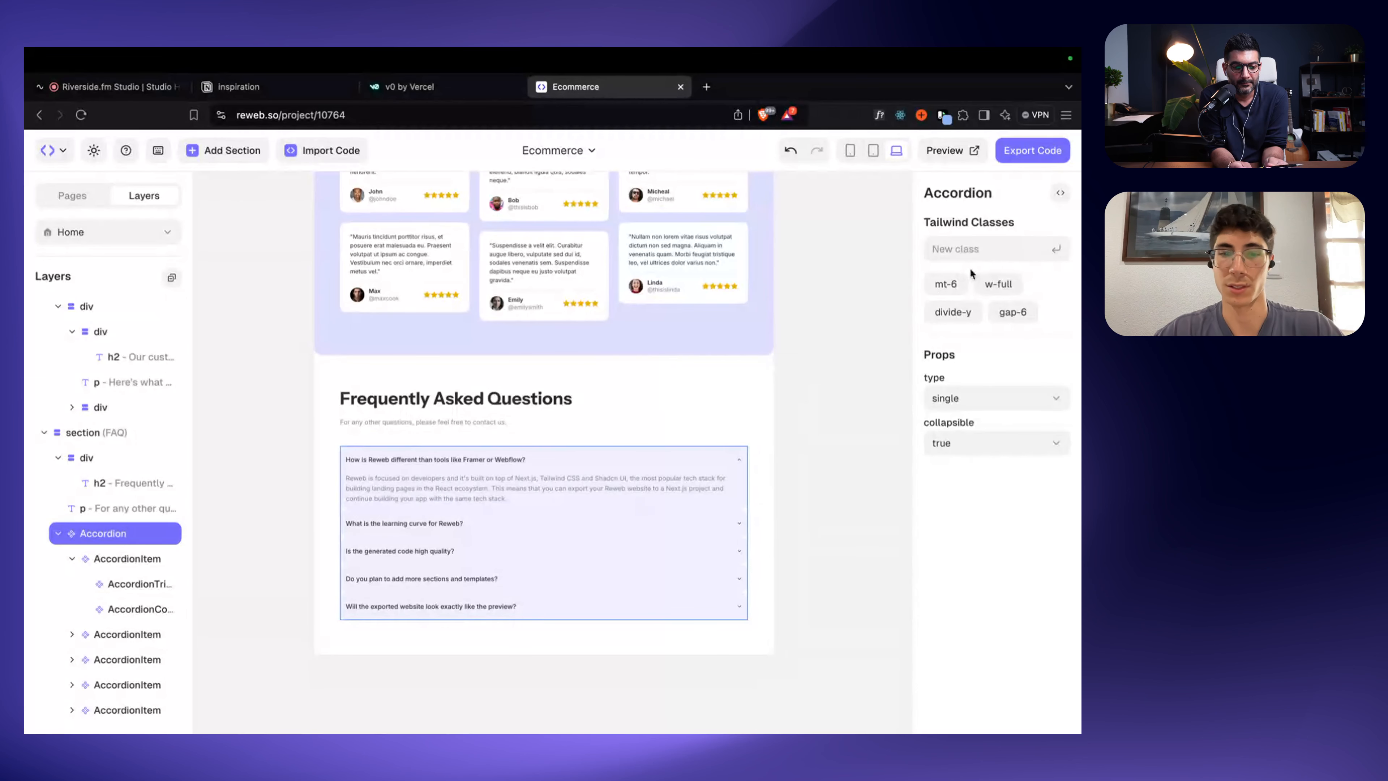
{"action": "type", "text": "flex-col"}
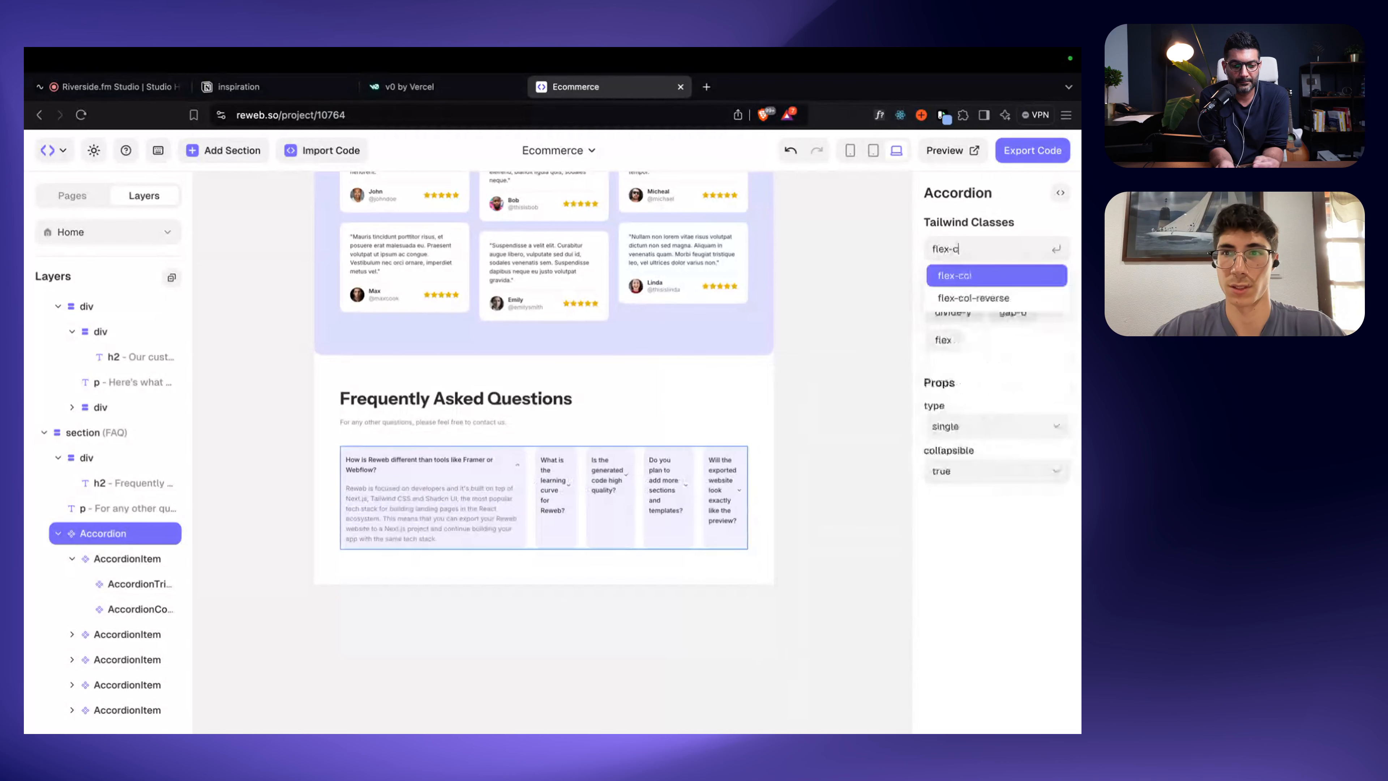
{"action": "key", "text": "Return"}
{"action": "left_click", "coordinate": [840, 418]}
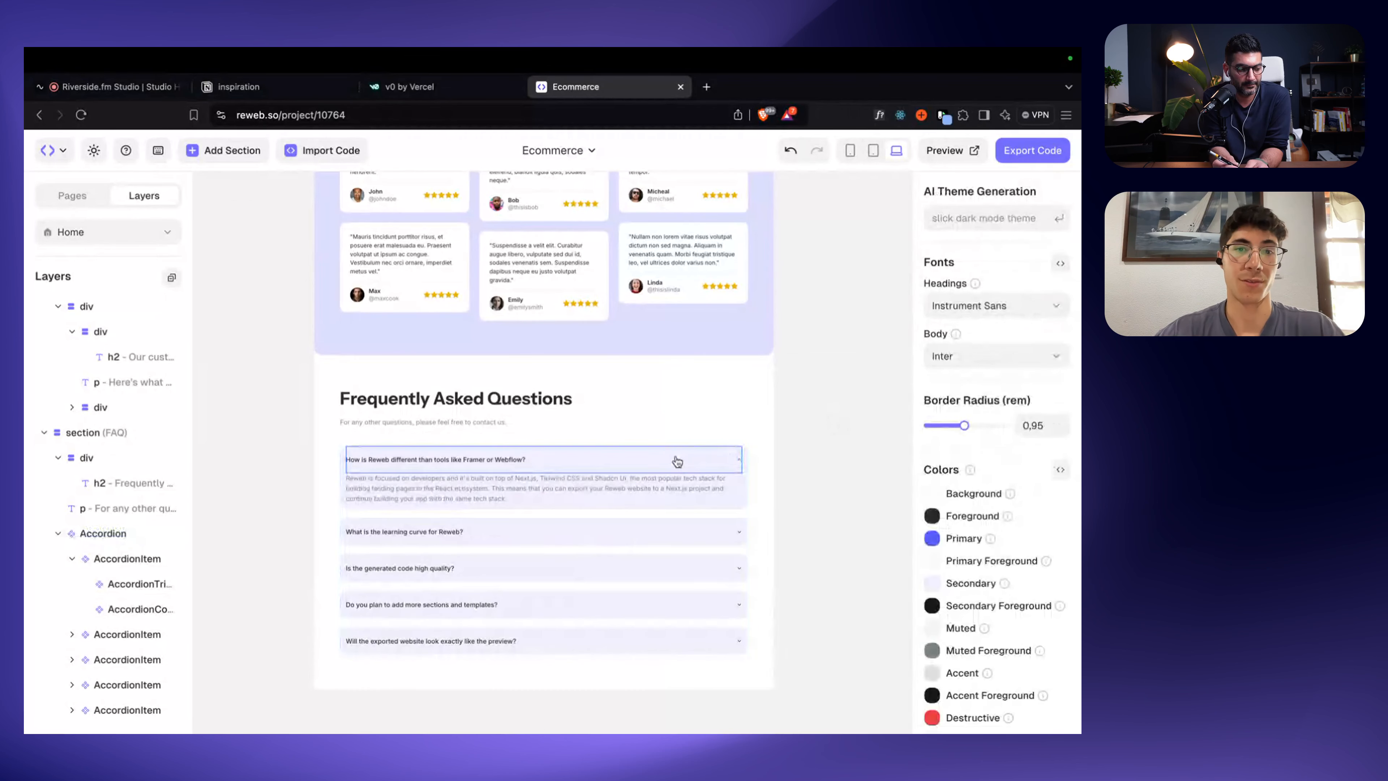
Step: Collapse the first question of the FAQ accordion and clear the selection
{"action": "scroll", "coordinate": [611, 462], "scroll_direction": "down", "scroll_amount": 2}
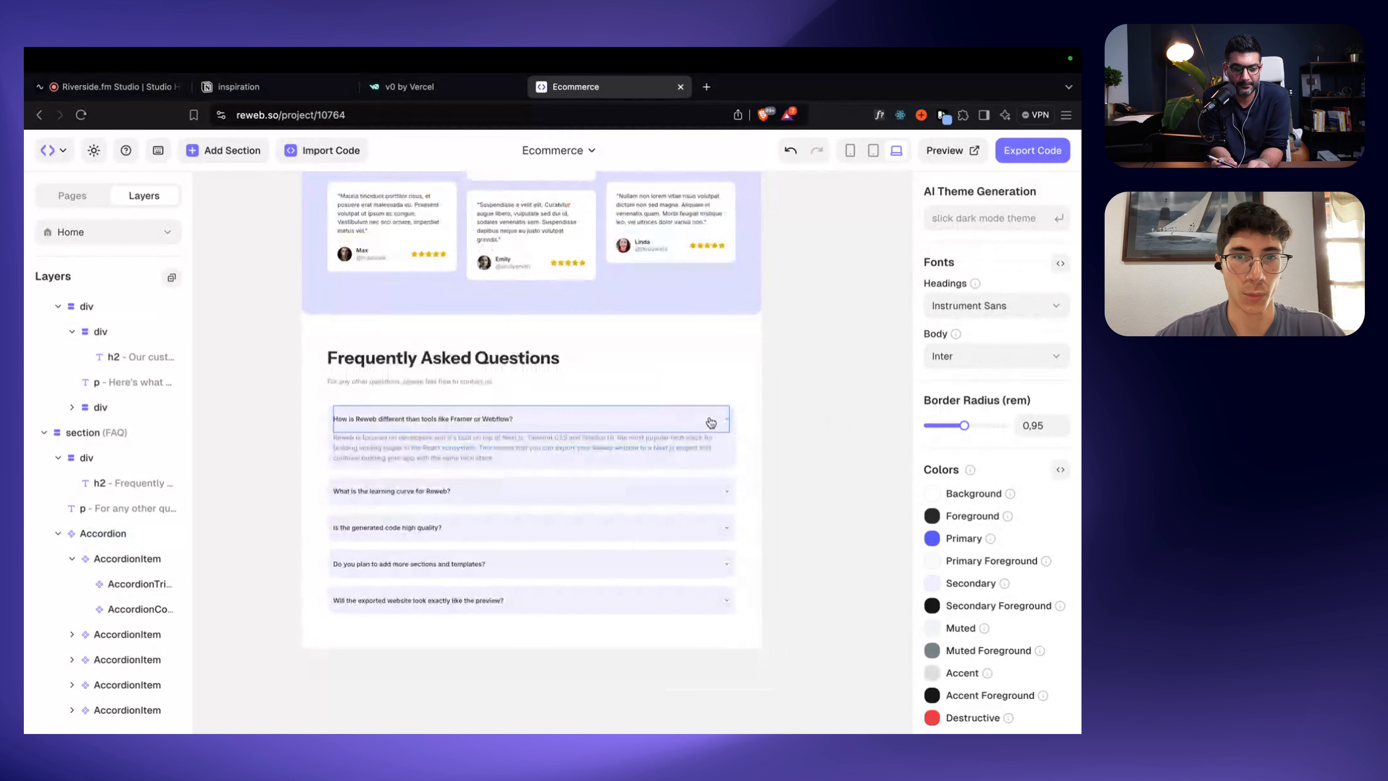
{"action": "left_click", "coordinate": [724, 426]}
{"action": "left_click", "coordinate": [824, 408]}
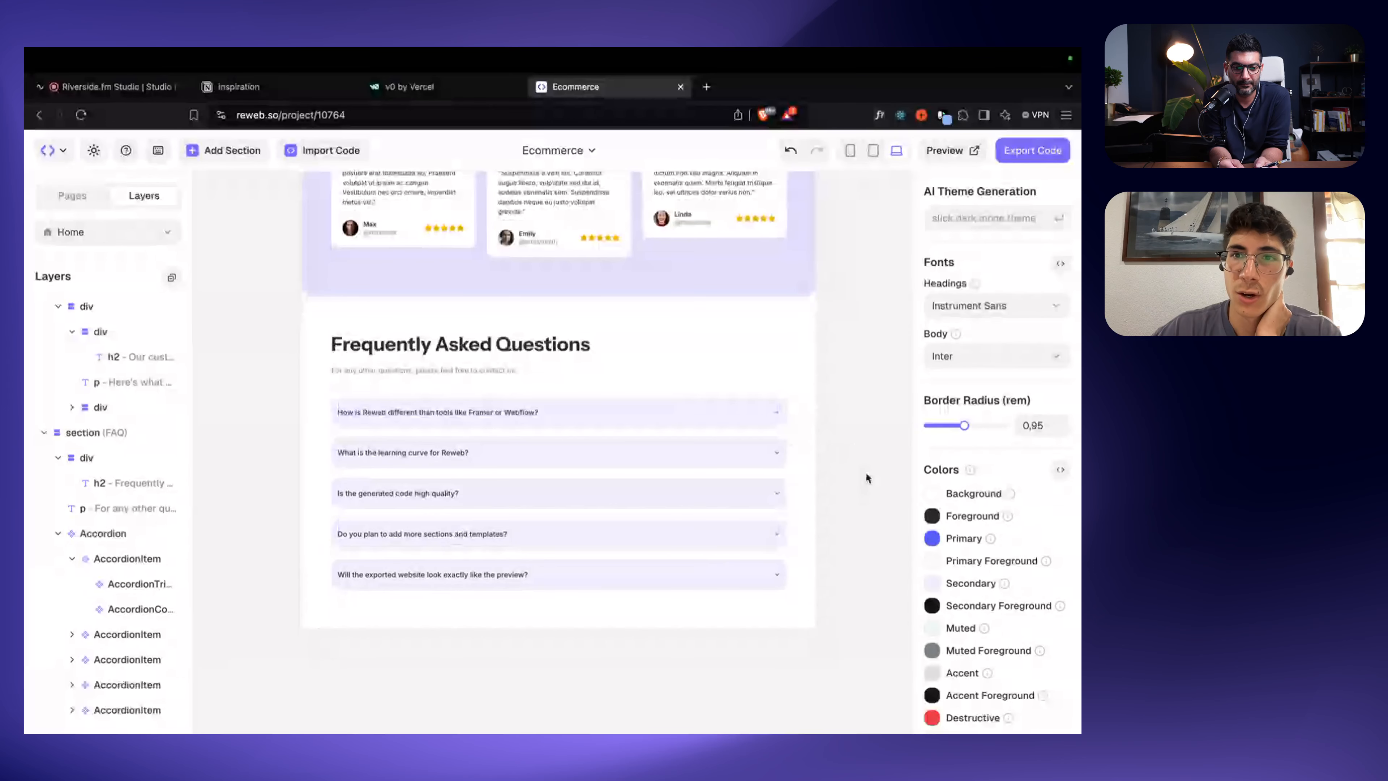
Step: Change the theme's Secondary color to a light neutral gray, RGB 247, 247, 247
{"action": "scroll", "coordinate": [967, 584], "scroll_direction": "down", "scroll_amount": 2}
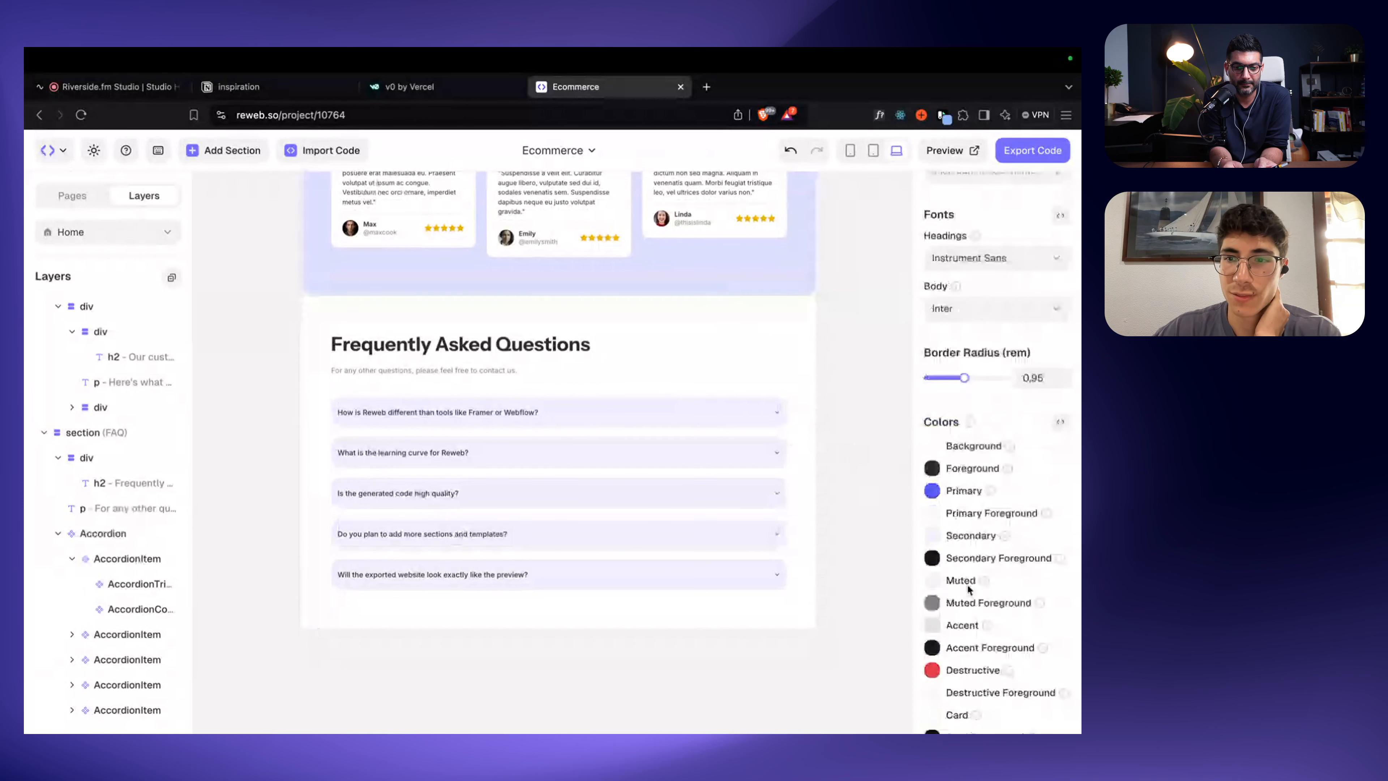
{"action": "left_click", "coordinate": [931, 535]}
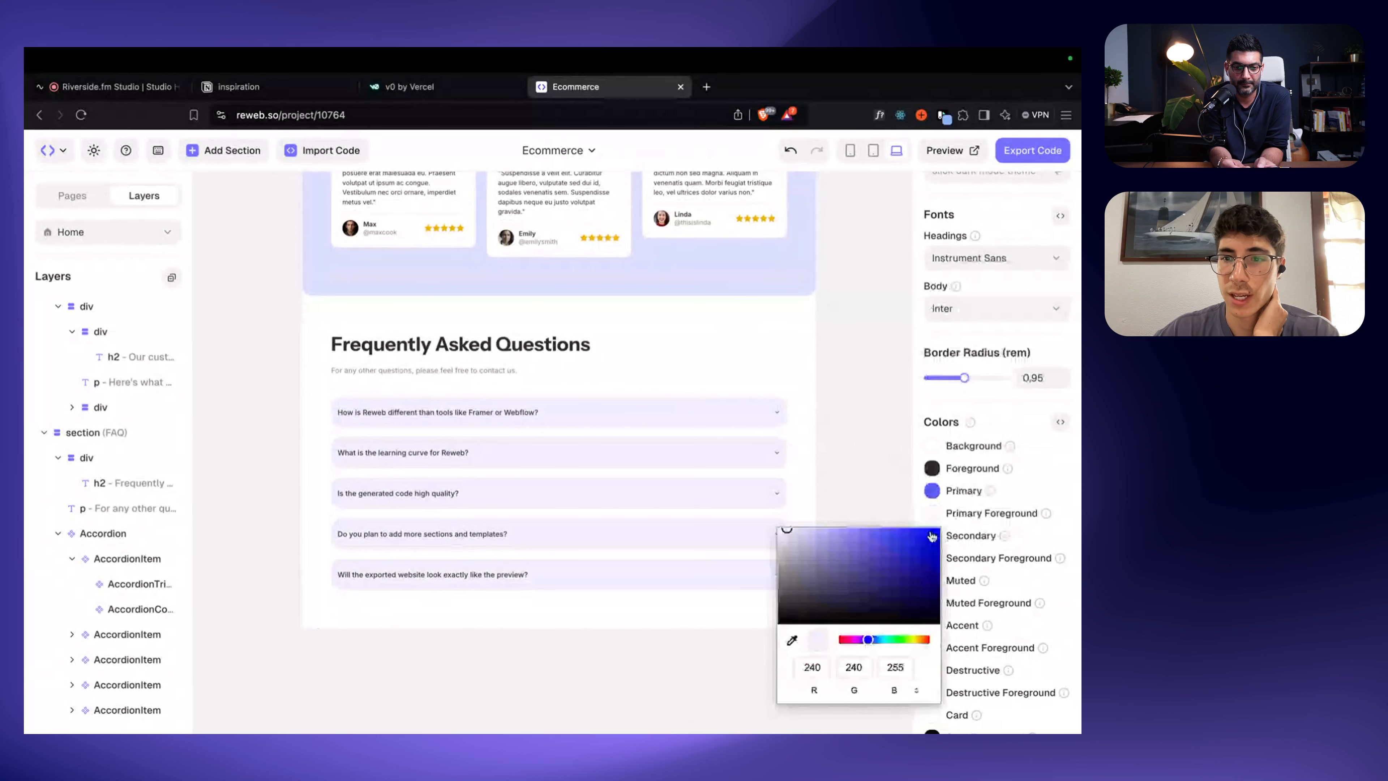
{"action": "left_click", "coordinate": [791, 544]}
{"action": "left_click_drag", "start_coordinate": [792, 543], "coordinate": [770, 534]}
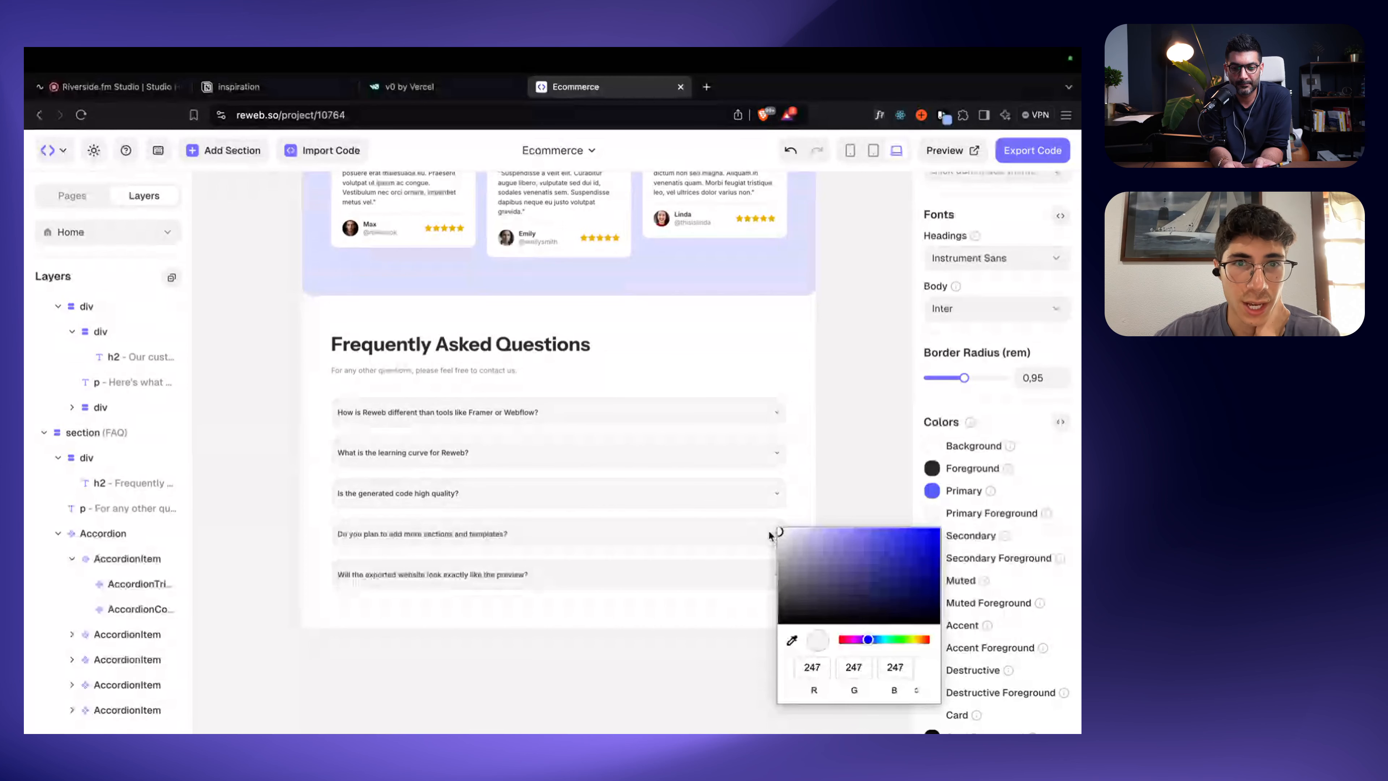
{"action": "left_click", "coordinate": [854, 440]}
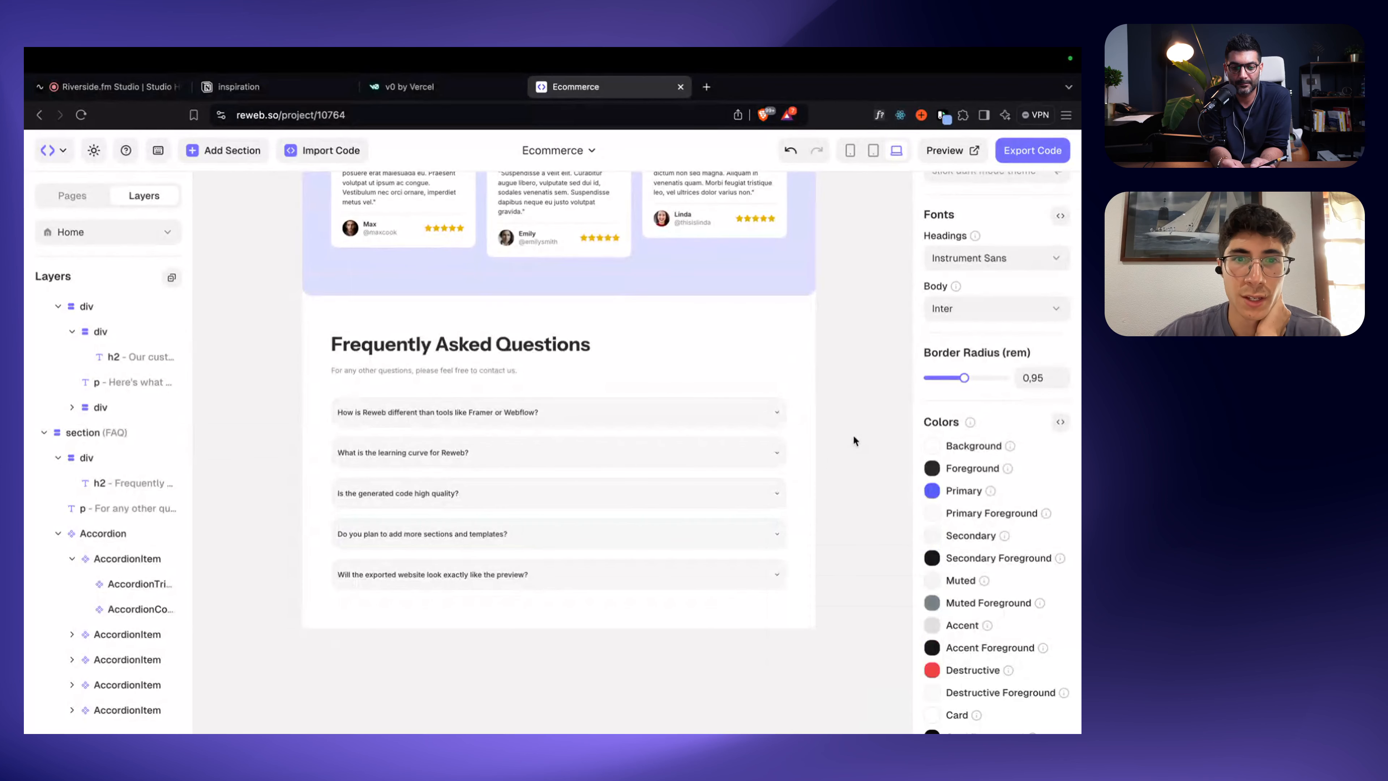
Step: Replace the px-4 class on the FAQ AccordionItem with px-6 and clear the selection
{"action": "scroll", "coordinate": [853, 436], "scroll_direction": "up", "scroll_amount": 1}
{"action": "scroll", "coordinate": [853, 436], "scroll_direction": "up", "scroll_amount": 1}
{"action": "scroll", "coordinate": [854, 436], "scroll_direction": "down", "scroll_amount": 1}
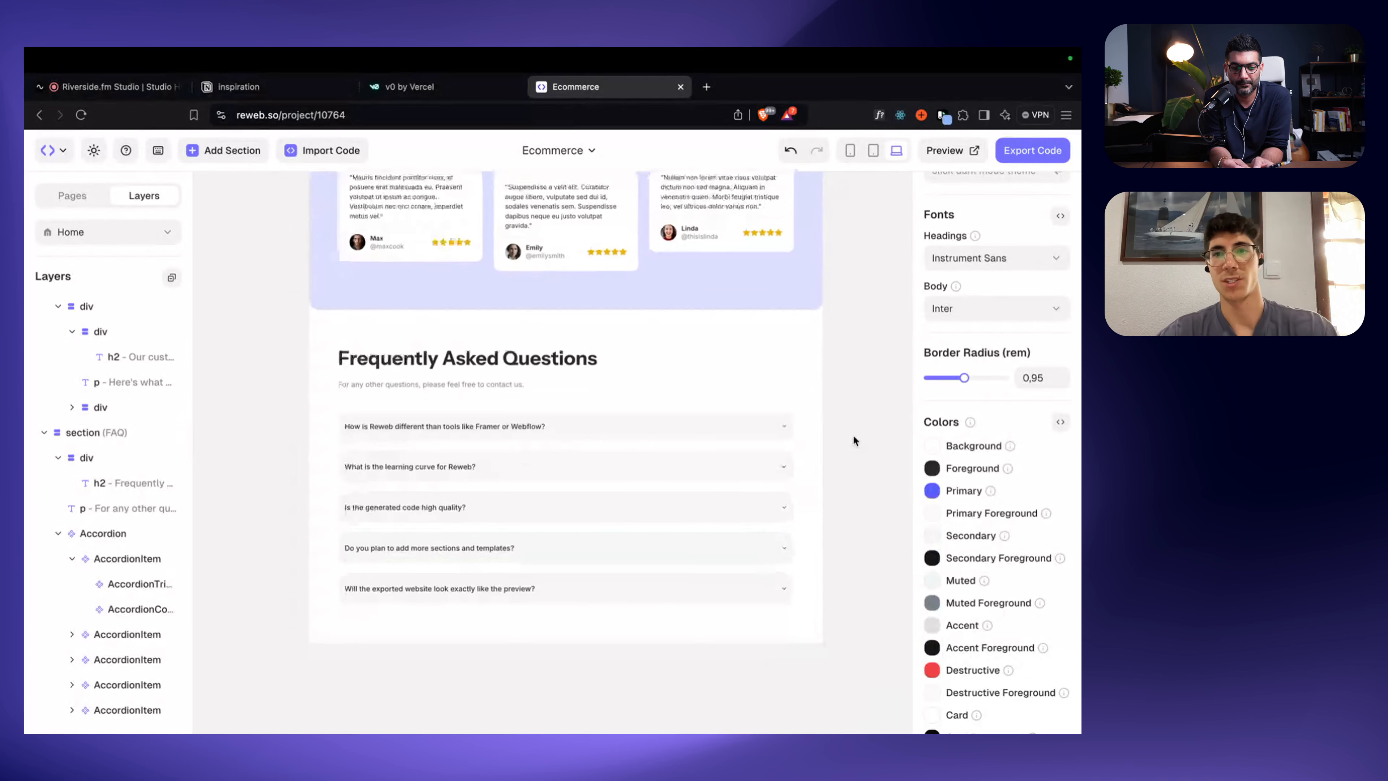
{"action": "left_click", "coordinate": [327, 401]}
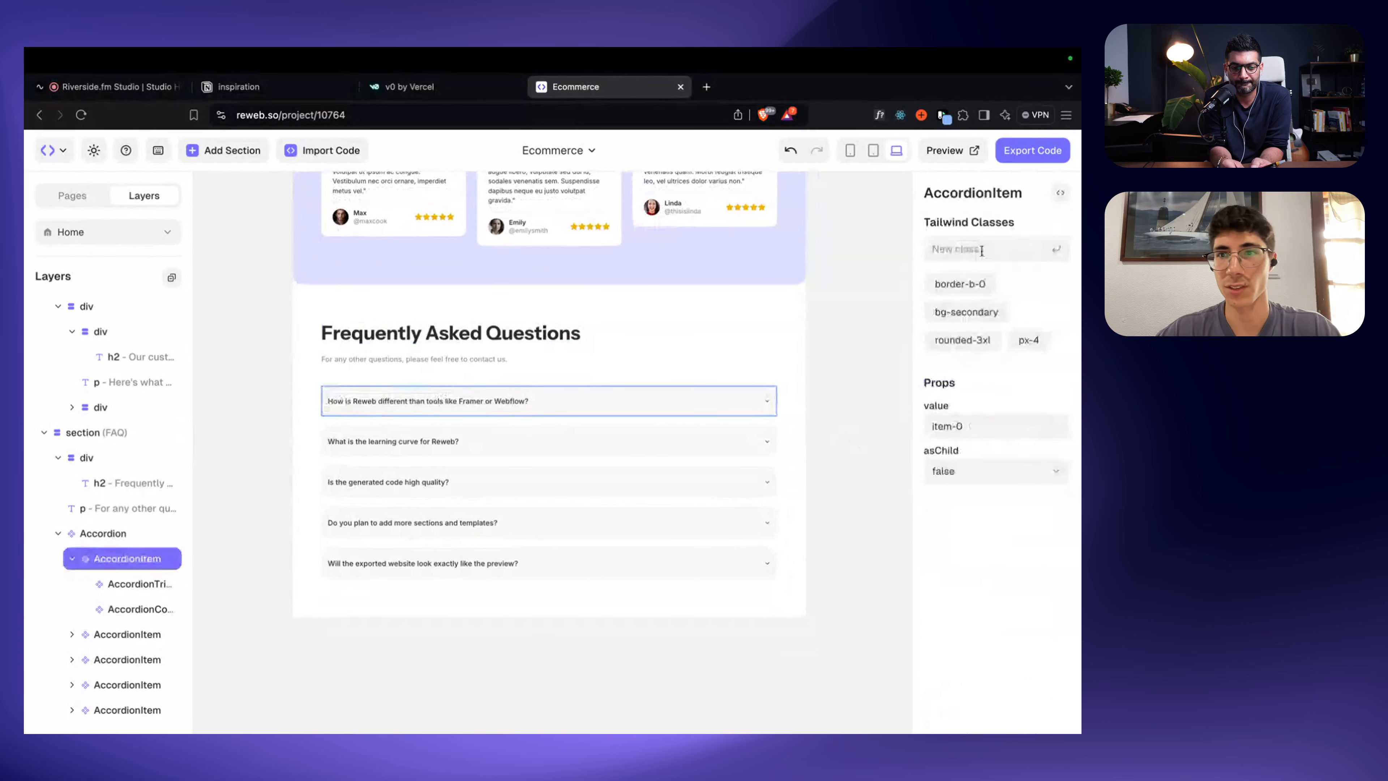
{"action": "left_click", "coordinate": [1039, 341]}
{"action": "left_click", "coordinate": [978, 249]}
{"action": "type", "text": "px-"}
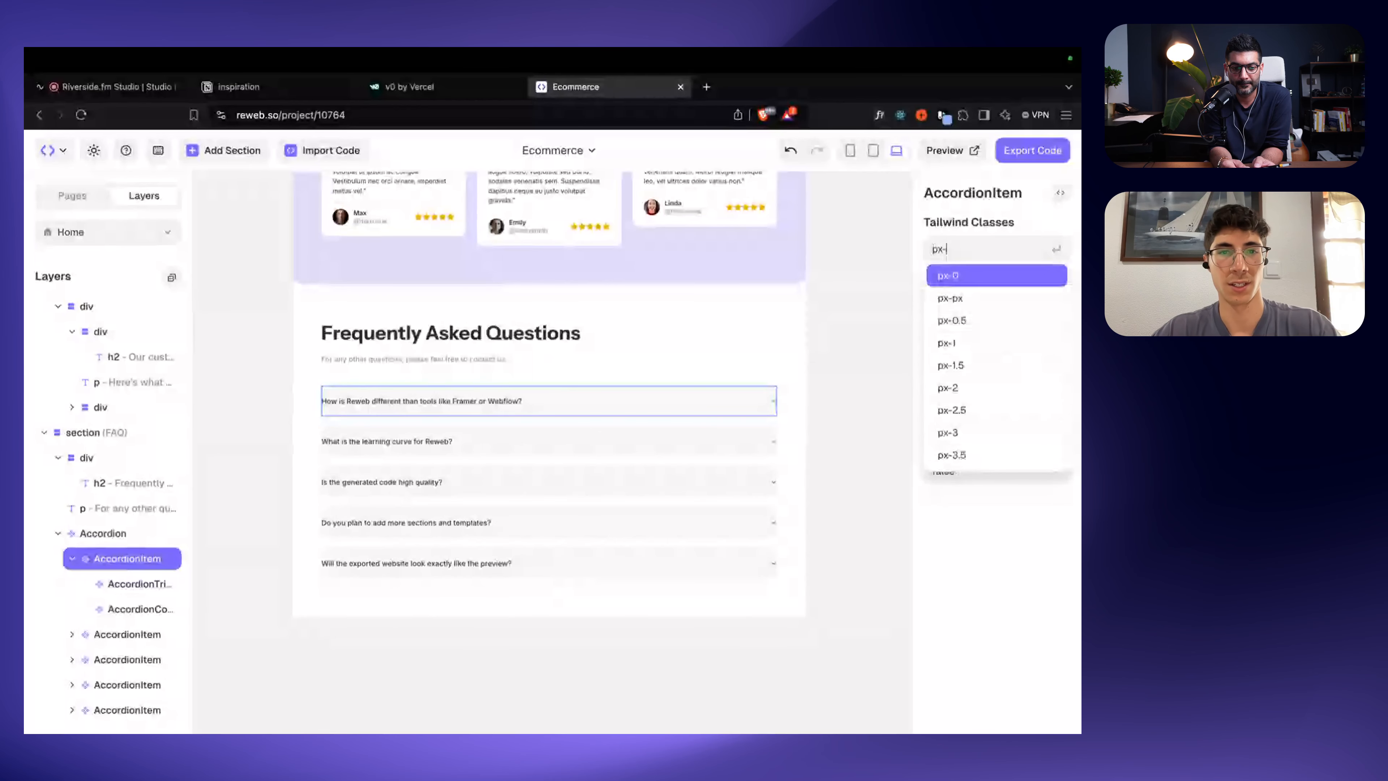
{"action": "type", "text": "6"}
{"action": "key", "text": "Return"}
{"action": "left_click", "coordinate": [871, 352]}
Step: Collapse the layer tree and insert a Footer Columns section below the FAQ section
{"action": "scroll", "coordinate": [870, 352], "scroll_direction": "down", "scroll_amount": 1}
{"action": "scroll", "coordinate": [870, 352], "scroll_direction": "down", "scroll_amount": 3}
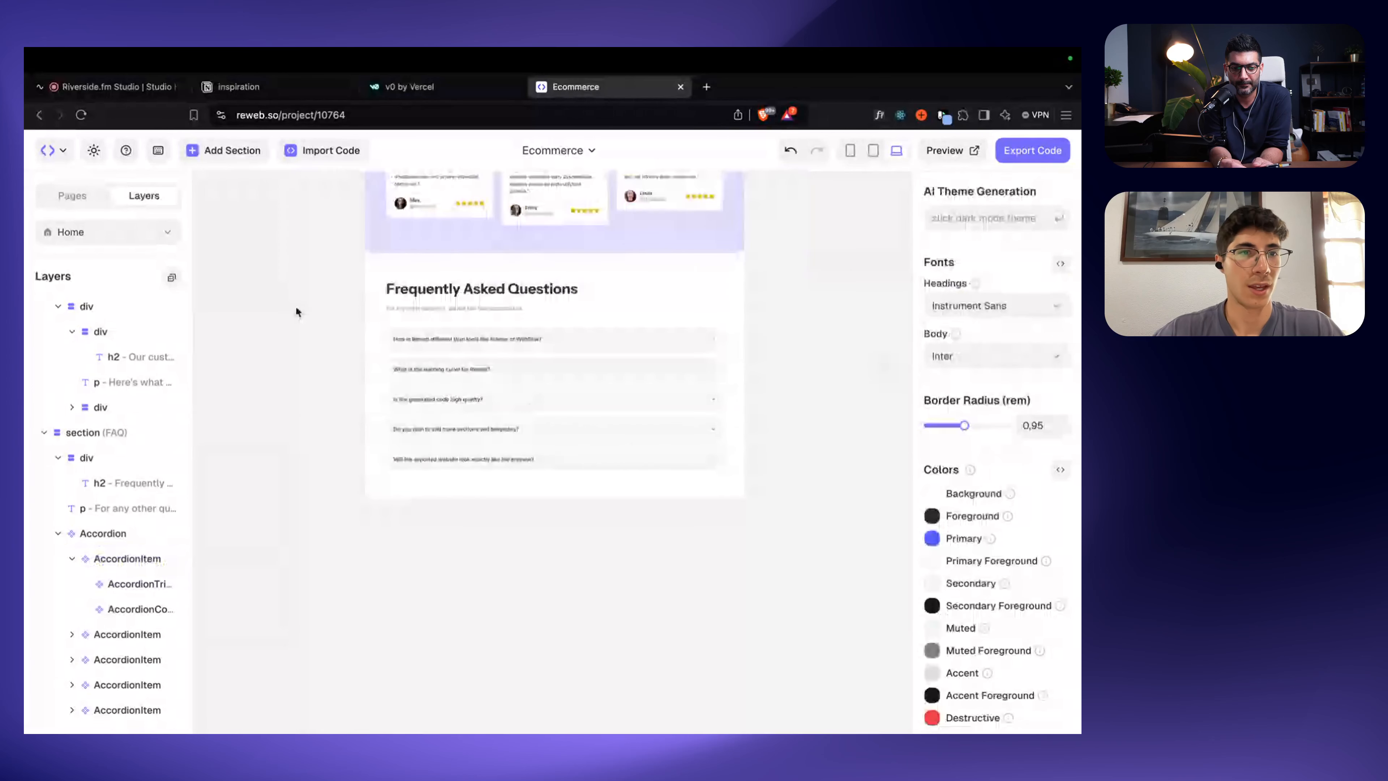
{"action": "left_click", "coordinate": [171, 277]}
{"action": "left_click", "coordinate": [115, 420]}
{"action": "type", "text": "fo"}
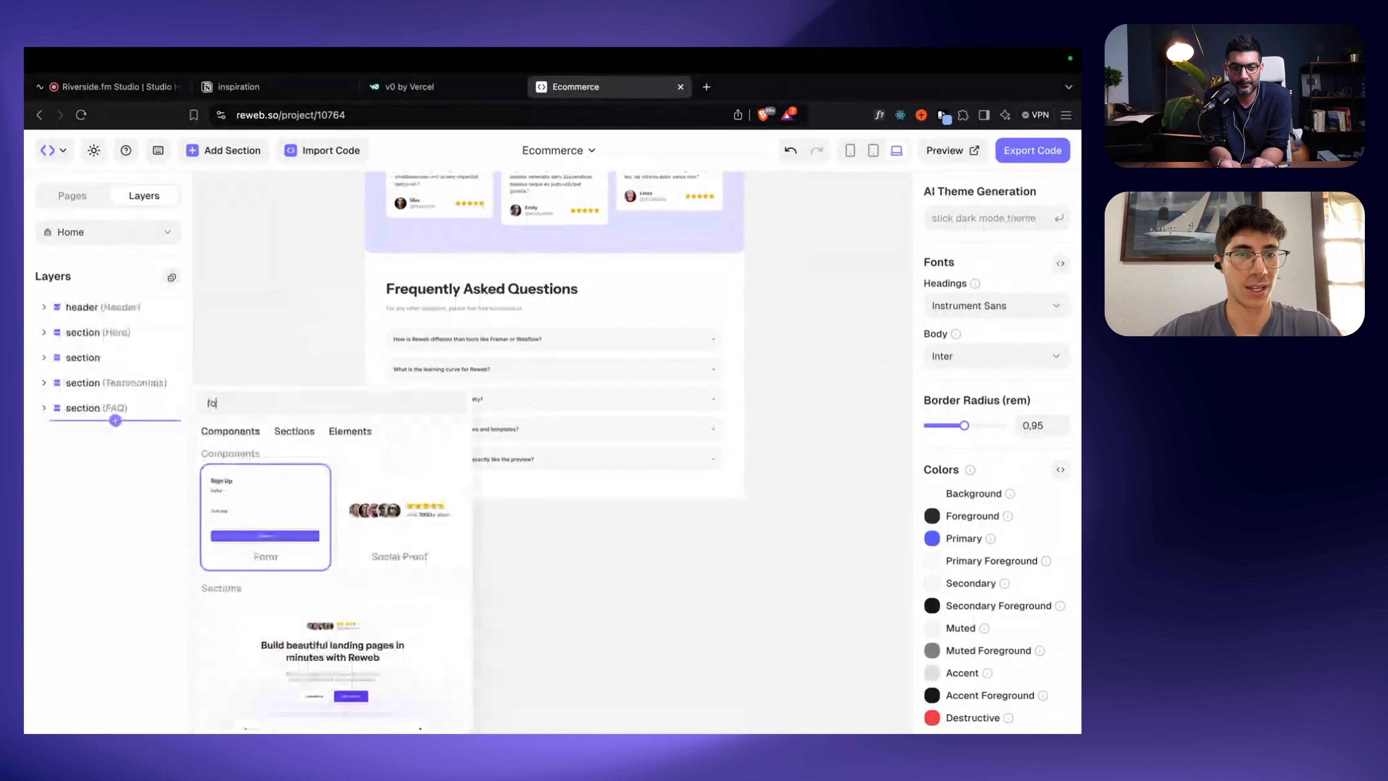
{"action": "type", "text": "oter"}
{"action": "key", "text": "Down"}
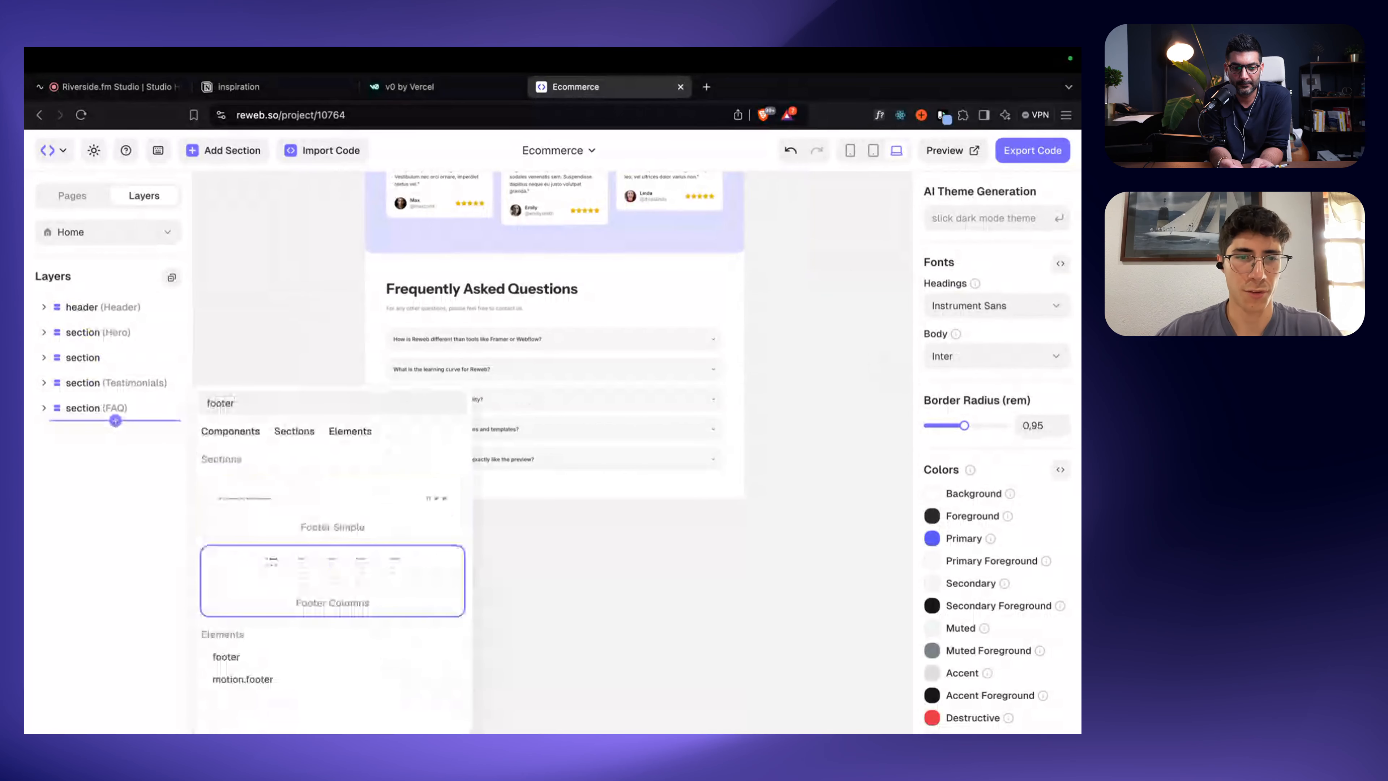
{"action": "key", "text": "Return"}
Step: Review the whole landing page, from the hero and products through testimonials and FAQ to the footer
{"action": "scroll", "coordinate": [810, 447], "scroll_direction": "up", "scroll_amount": 2}
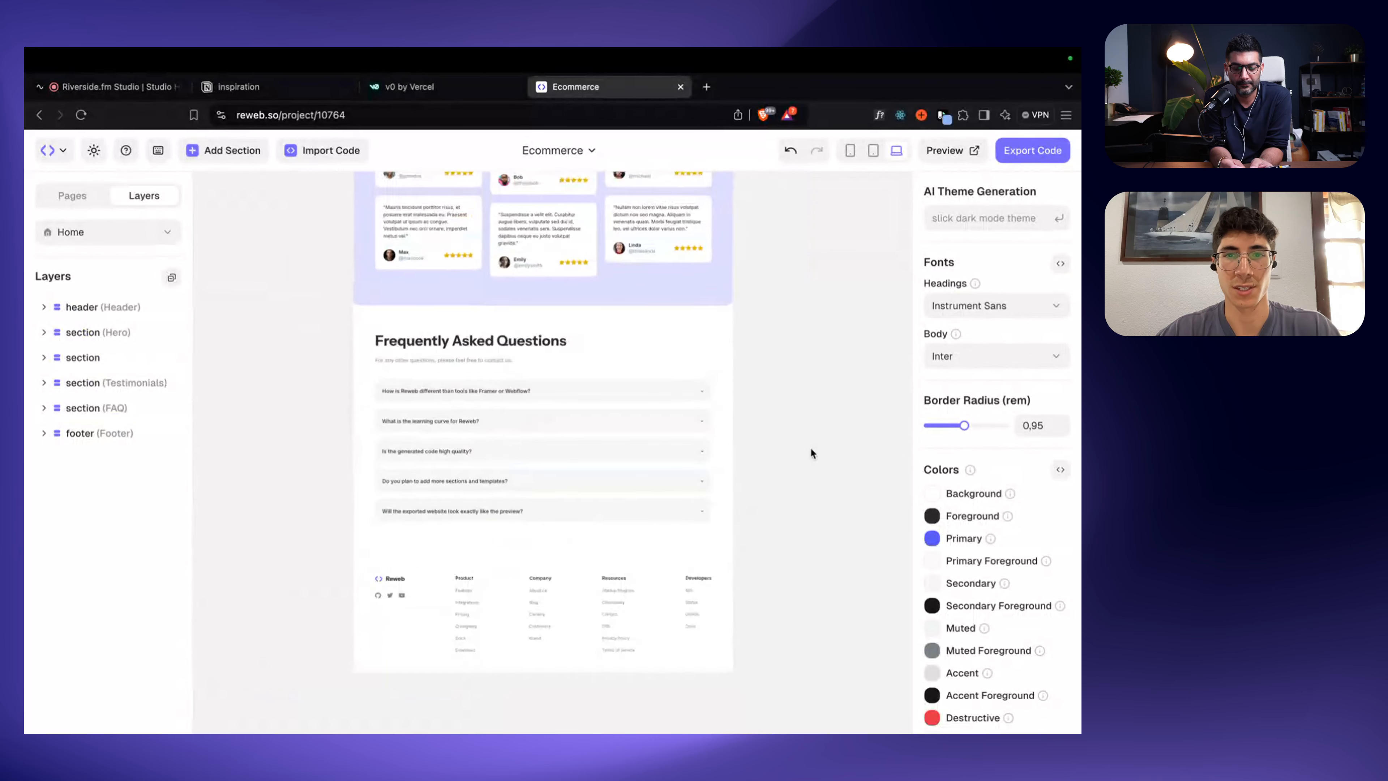
{"action": "scroll", "coordinate": [810, 447], "scroll_direction": "down", "scroll_amount": 3}
{"action": "scroll", "coordinate": [810, 453], "scroll_direction": "down", "scroll_amount": 2}
{"action": "scroll", "coordinate": [810, 452], "scroll_direction": "up", "scroll_amount": 5}
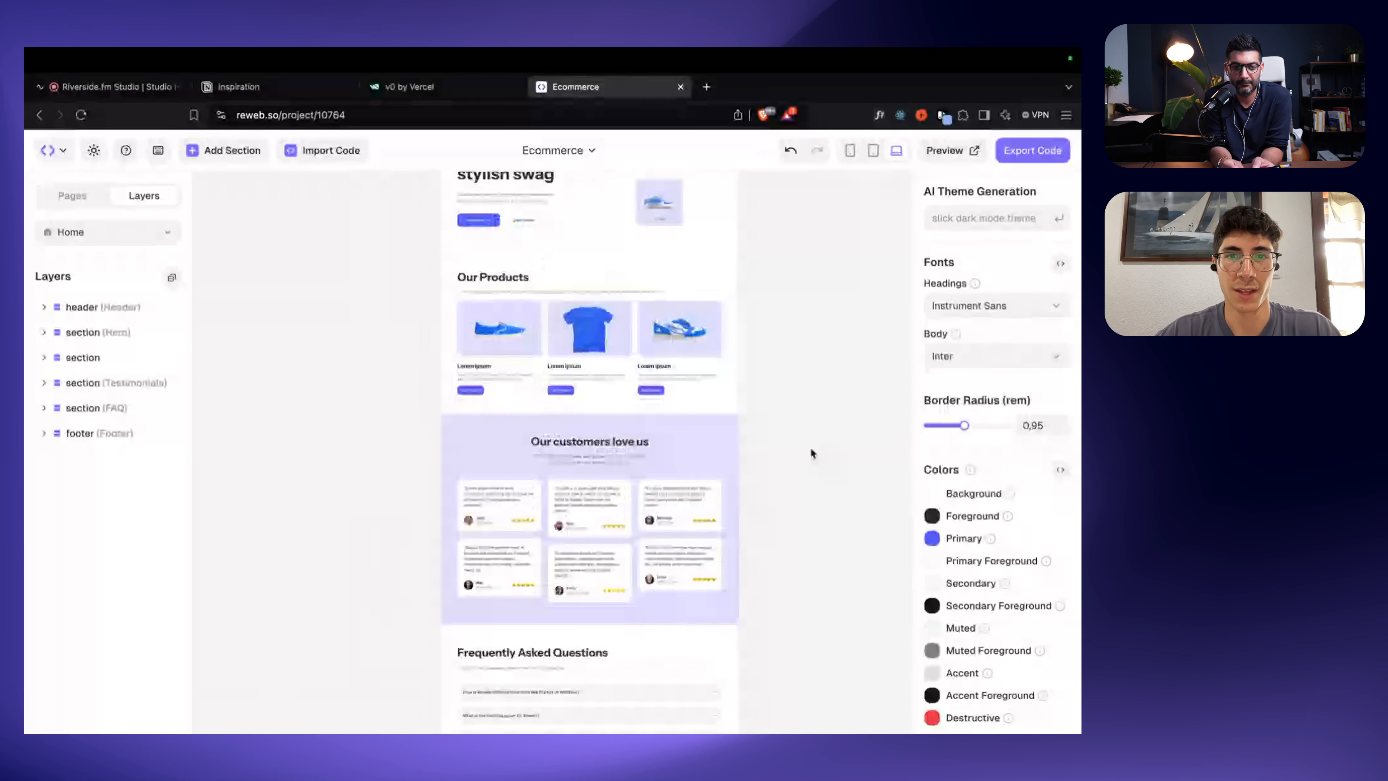
{"action": "scroll", "coordinate": [811, 452], "scroll_direction": "down", "scroll_amount": 3}
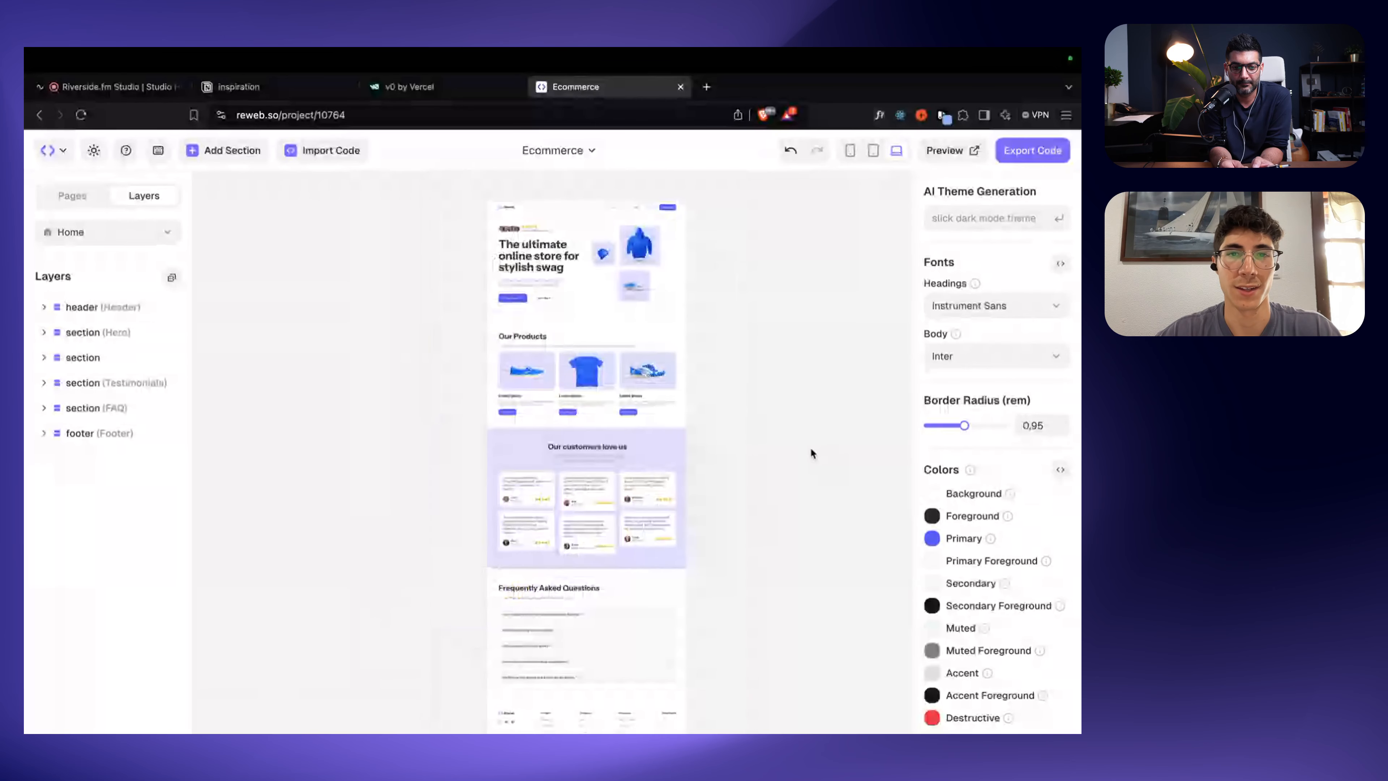
{"action": "scroll", "coordinate": [811, 449], "scroll_direction": "up", "scroll_amount": 3}
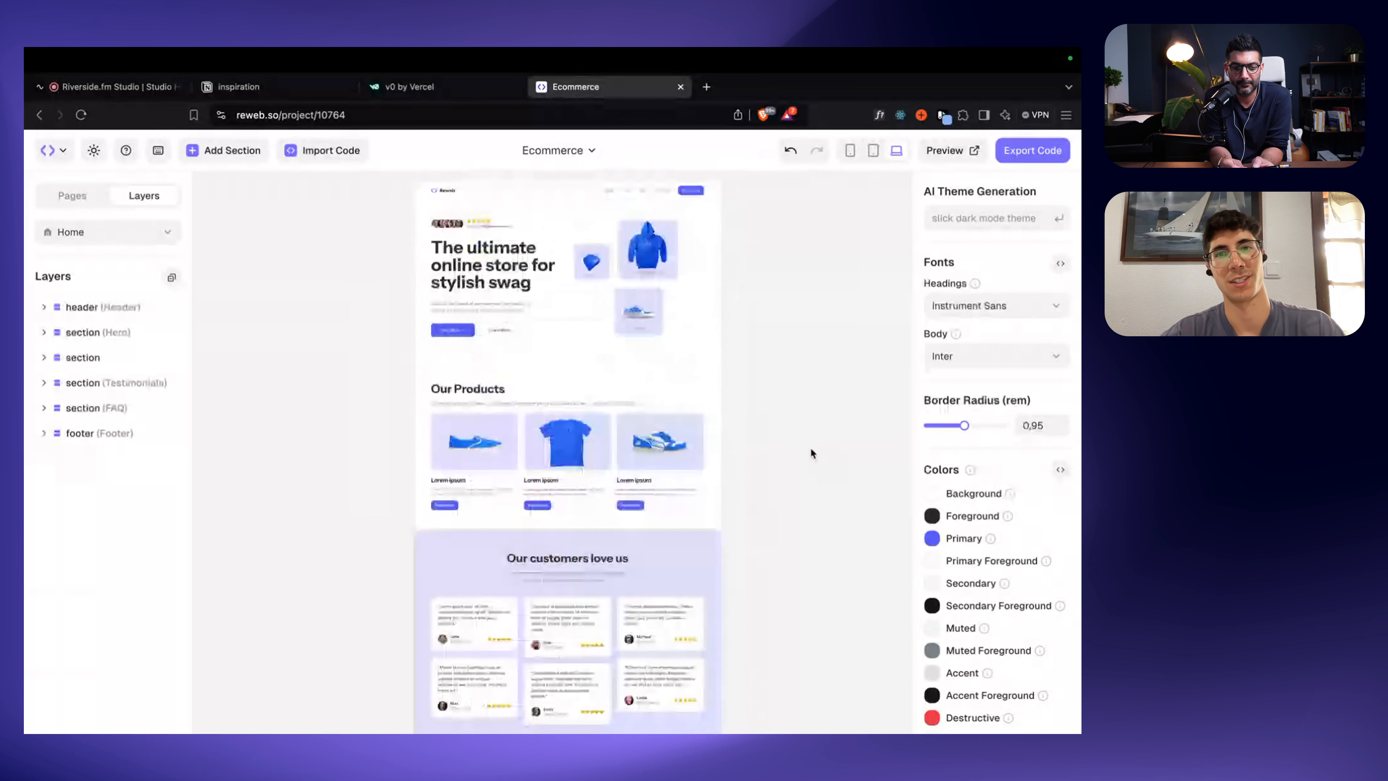
{"action": "scroll", "coordinate": [811, 450], "scroll_direction": "up", "scroll_amount": 3}
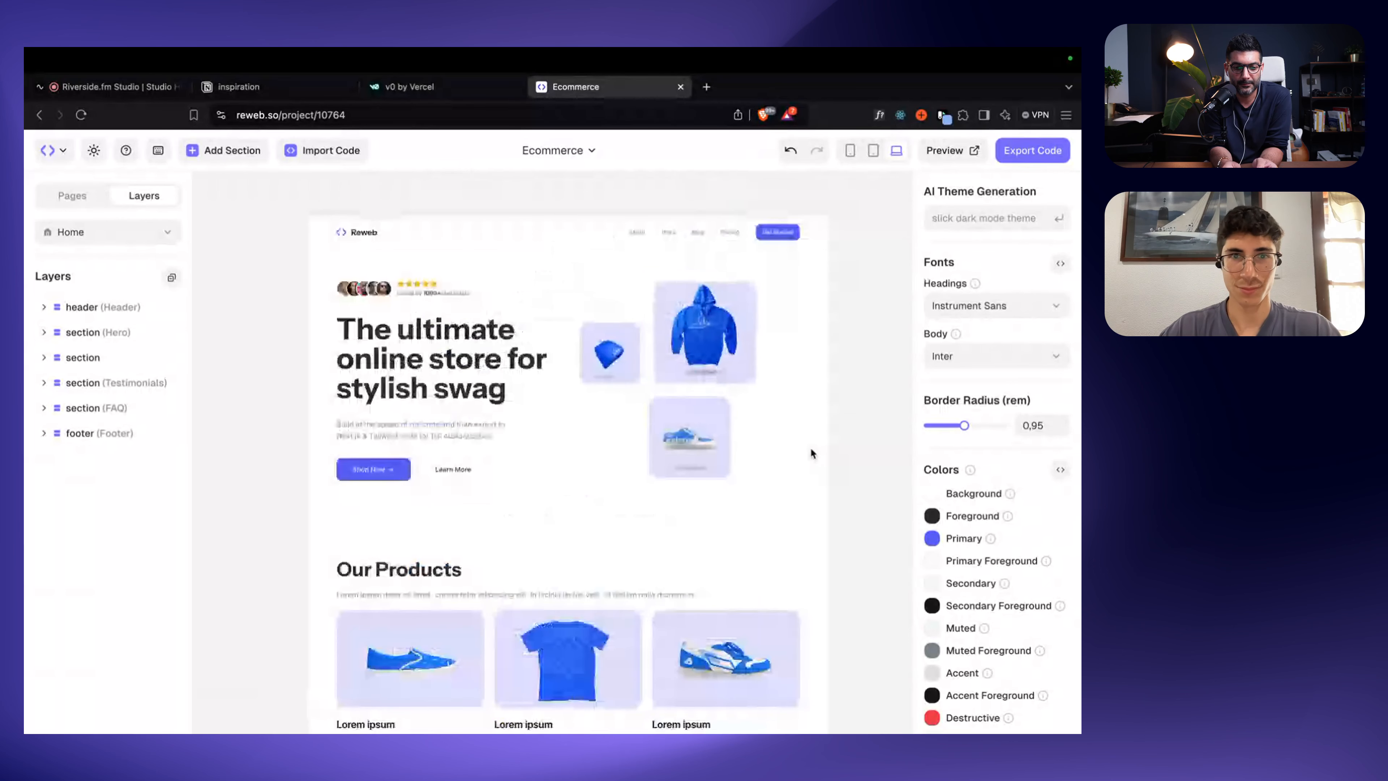
{"action": "scroll", "coordinate": [866, 453], "scroll_direction": "down", "scroll_amount": 5}
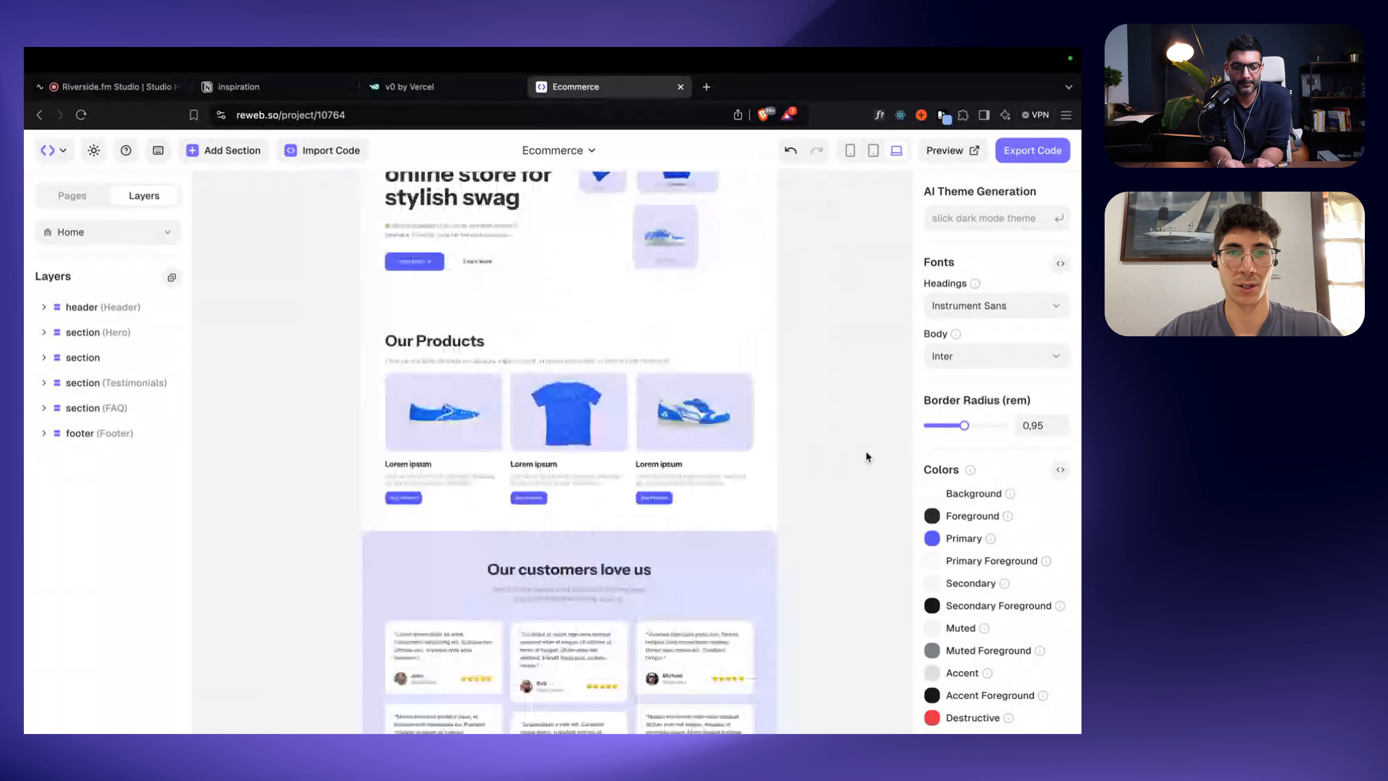
{"action": "scroll", "coordinate": [866, 453], "scroll_direction": "down", "scroll_amount": 5}
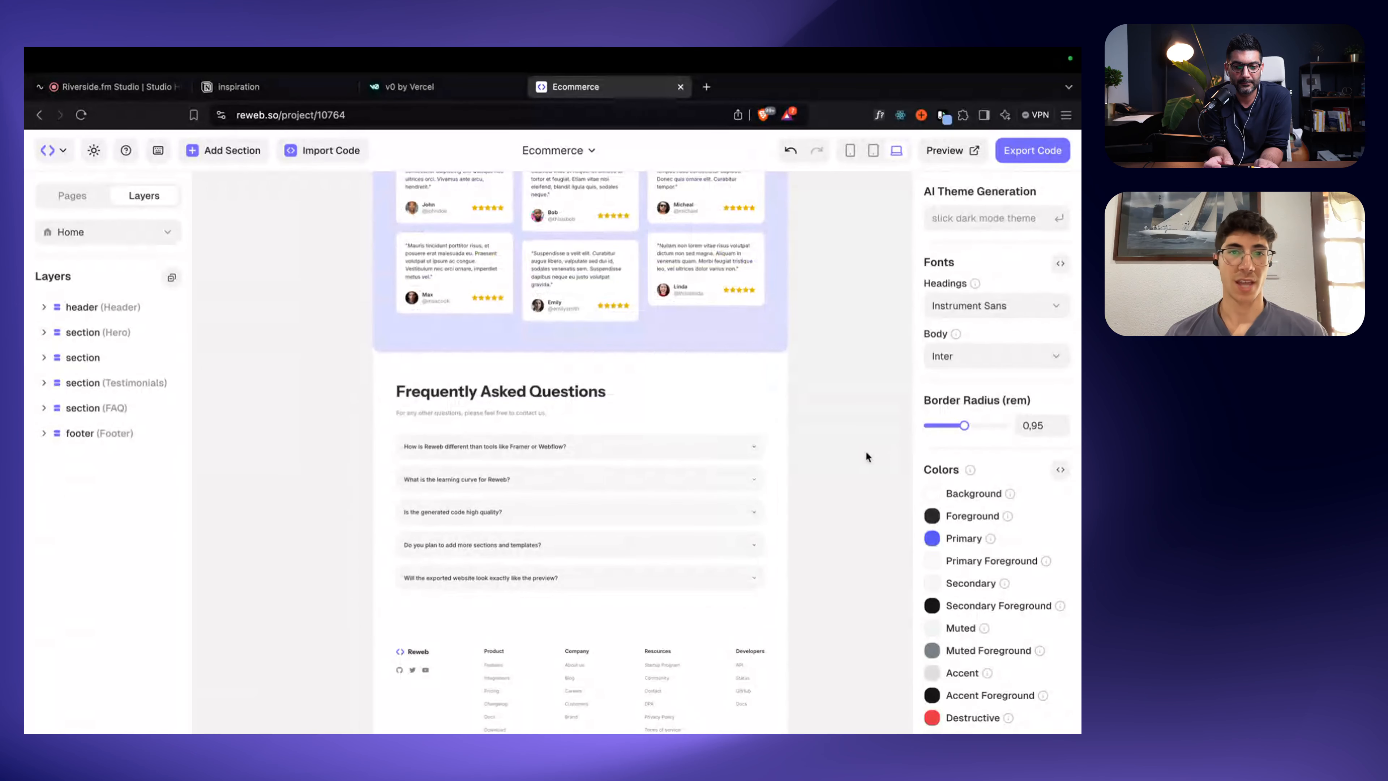
{"action": "scroll", "coordinate": [866, 456], "scroll_direction": "up", "scroll_amount": 2}
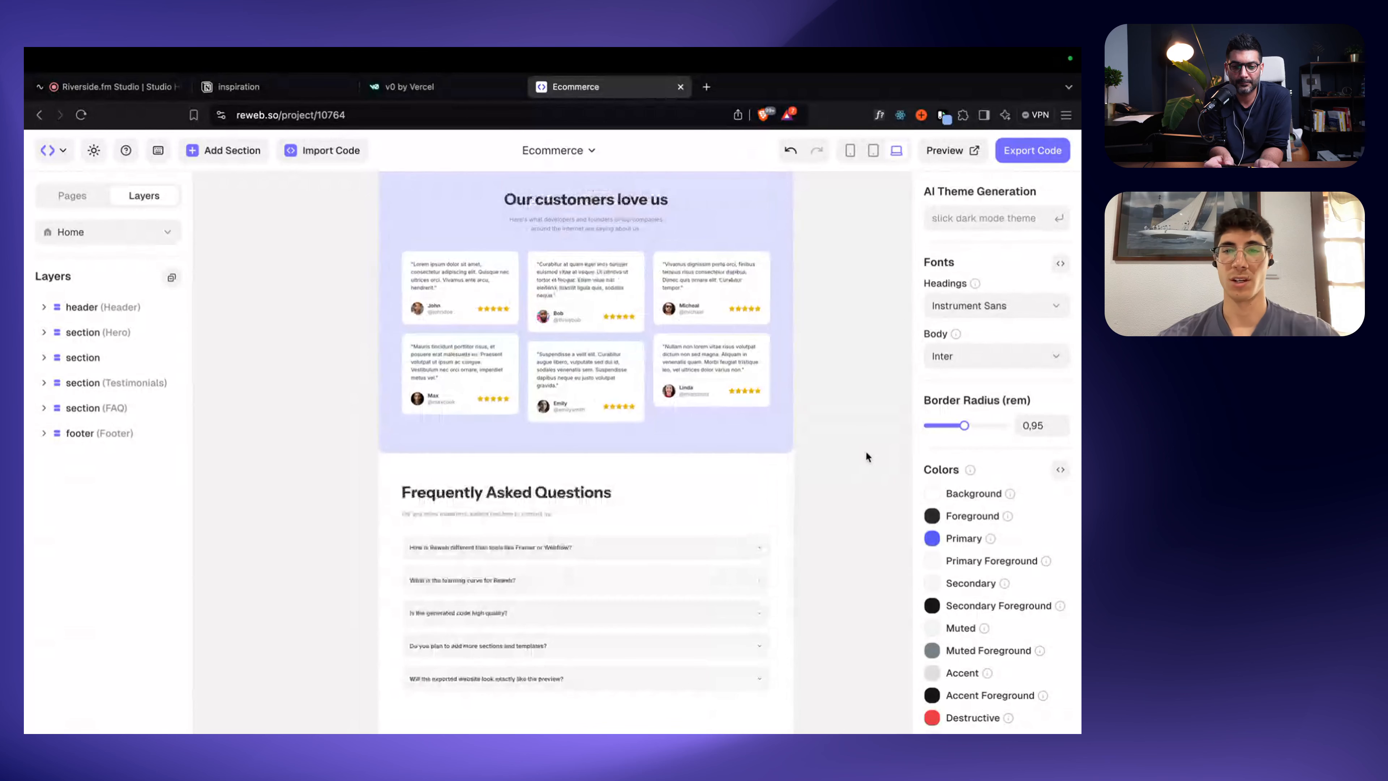
{"action": "scroll", "coordinate": [839, 451], "scroll_direction": "up", "scroll_amount": 8}
{"action": "scroll", "coordinate": [839, 454], "scroll_direction": "up", "scroll_amount": 2}
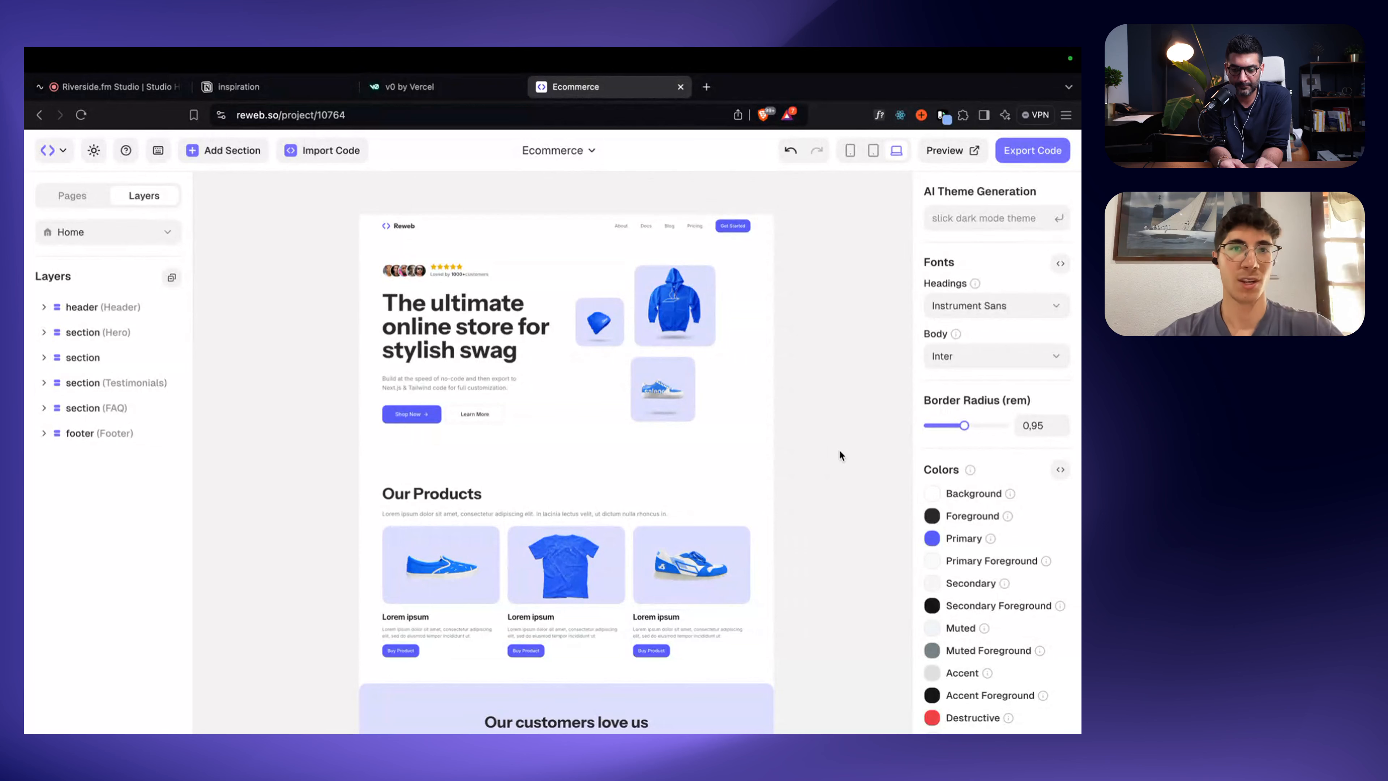
Step: Add a new page to the project and name it catalog
{"action": "left_click", "coordinate": [72, 196]}
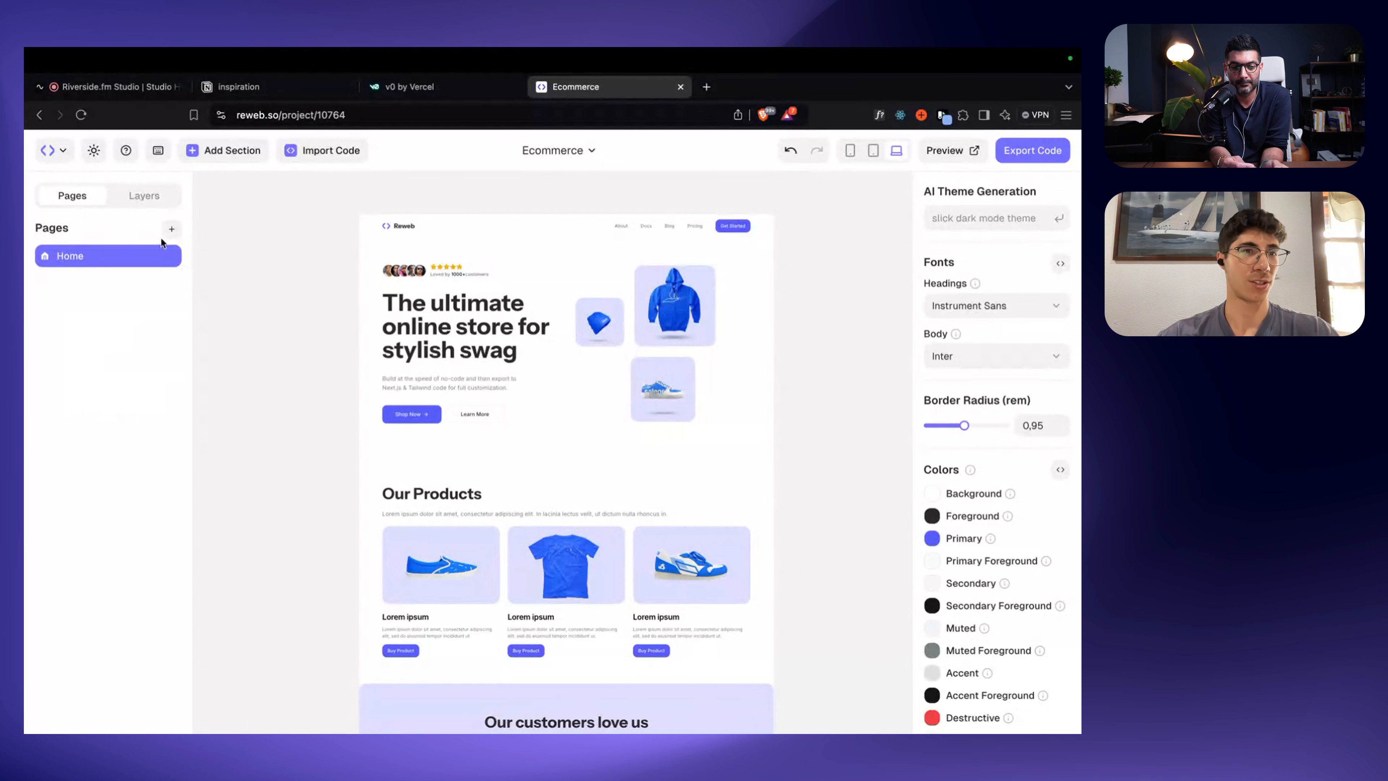
{"action": "left_click", "coordinate": [173, 229]}
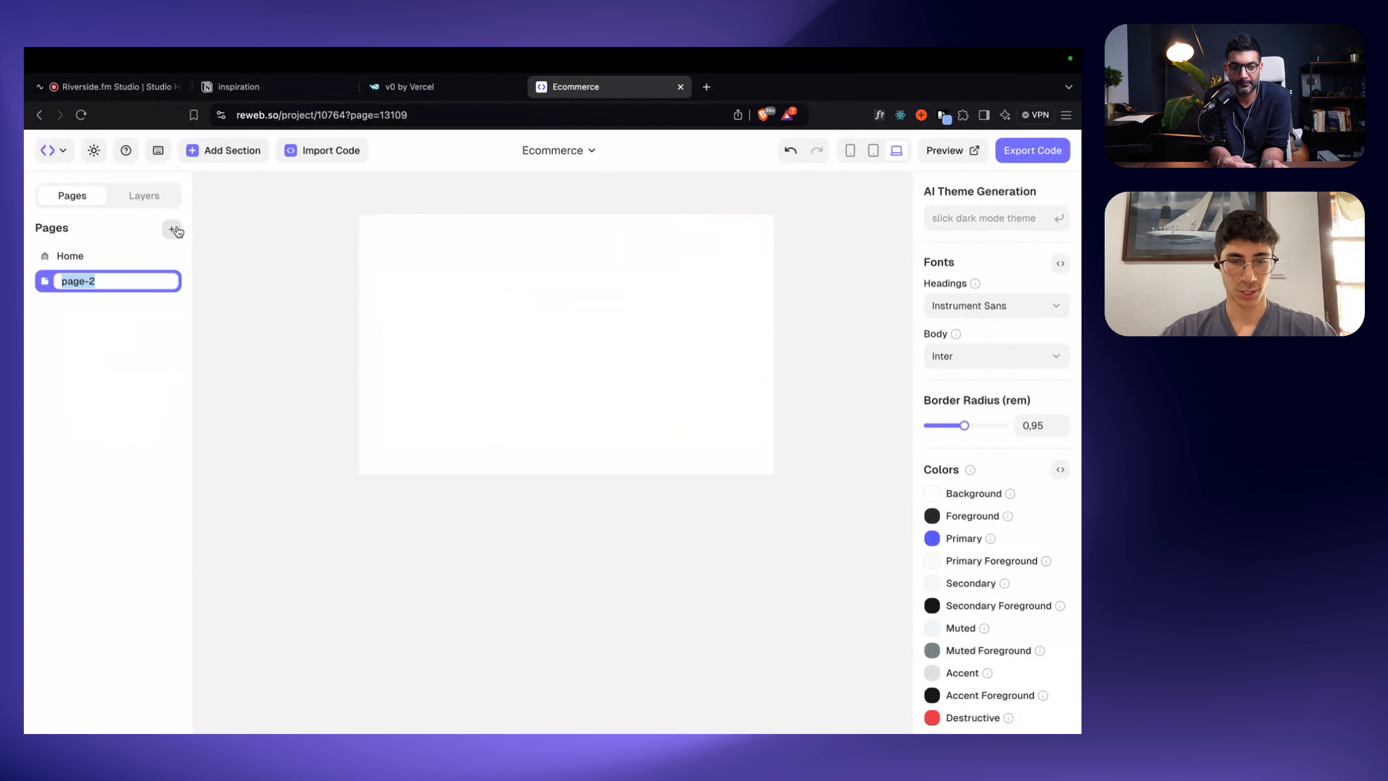
{"action": "type", "text": "catalog"}
{"action": "key", "text": "Return"}
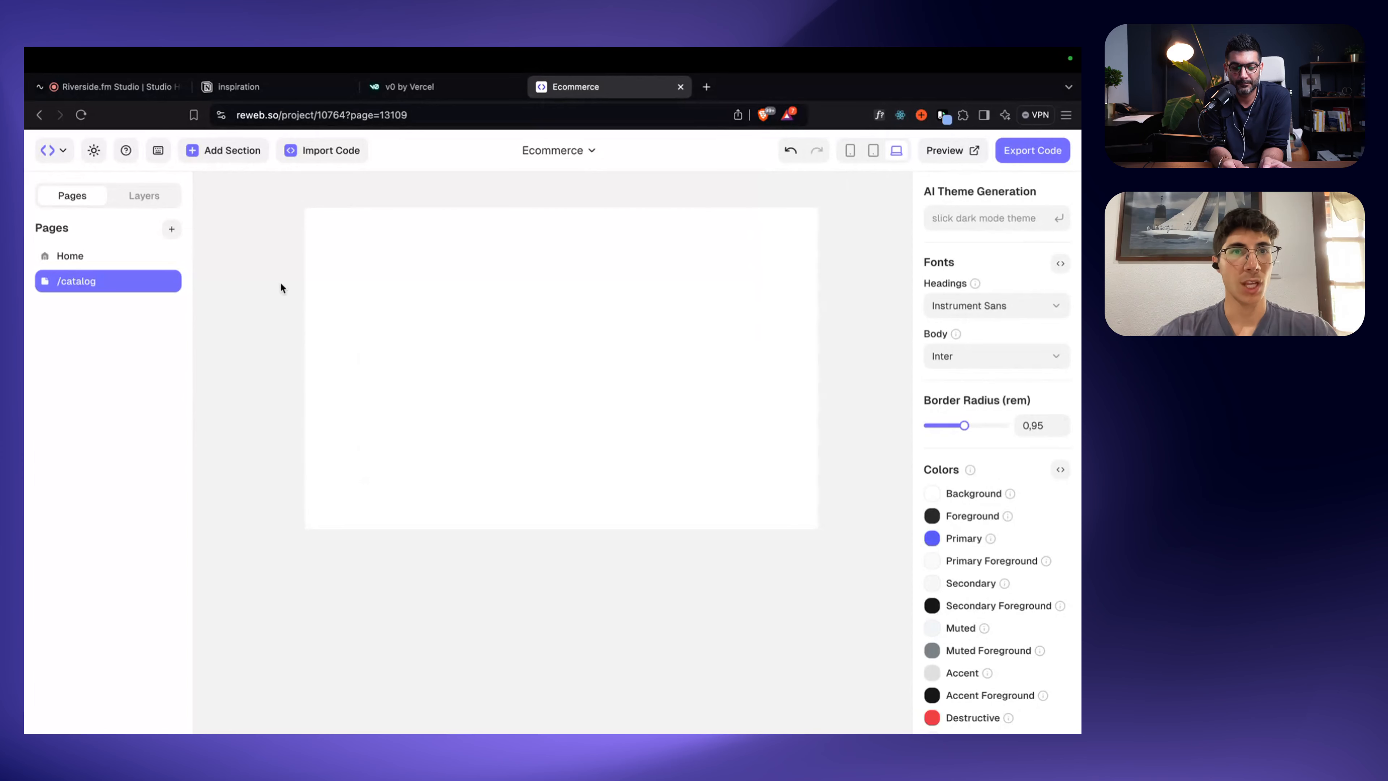
Step: Switch to the Notion inspiration page and view the reference image for the Catalog Page
{"action": "left_click", "coordinate": [419, 87]}
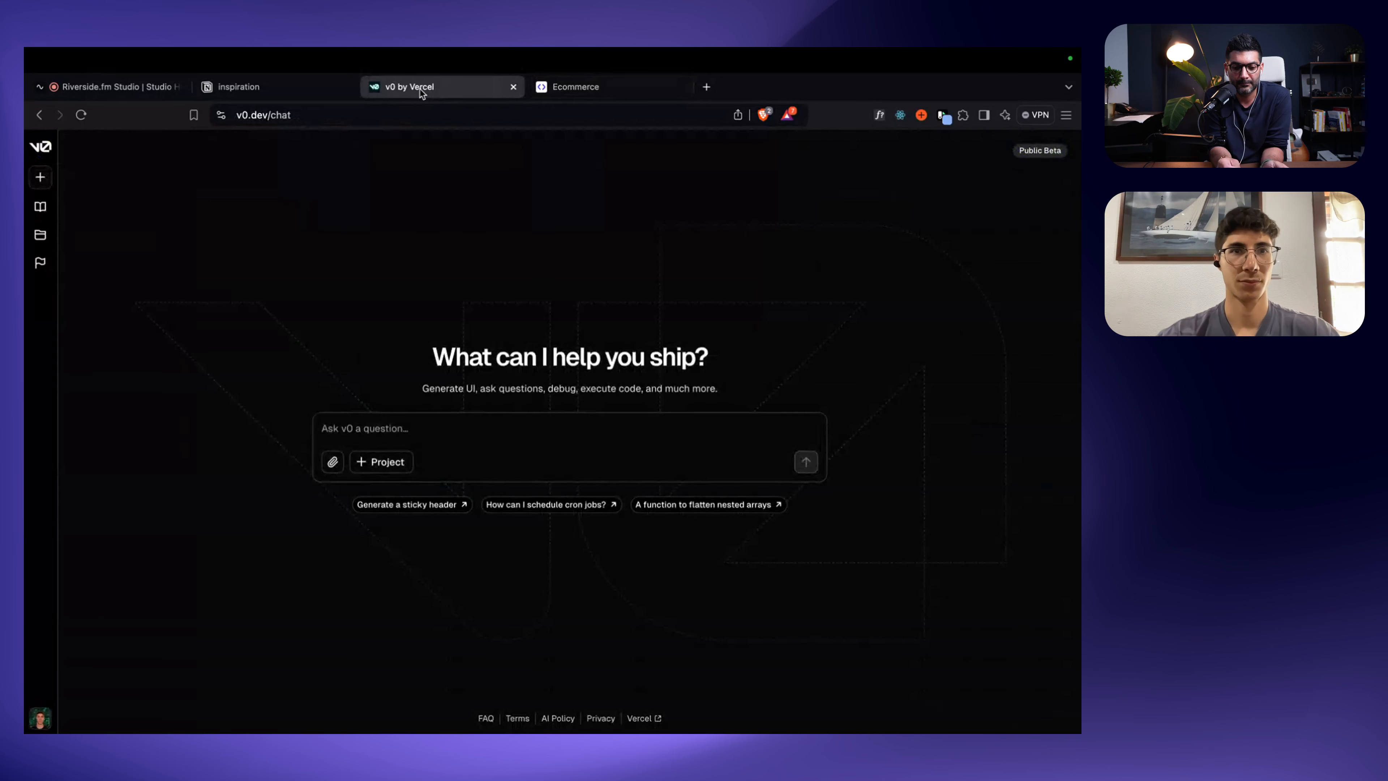
{"action": "left_click", "coordinate": [288, 89]}
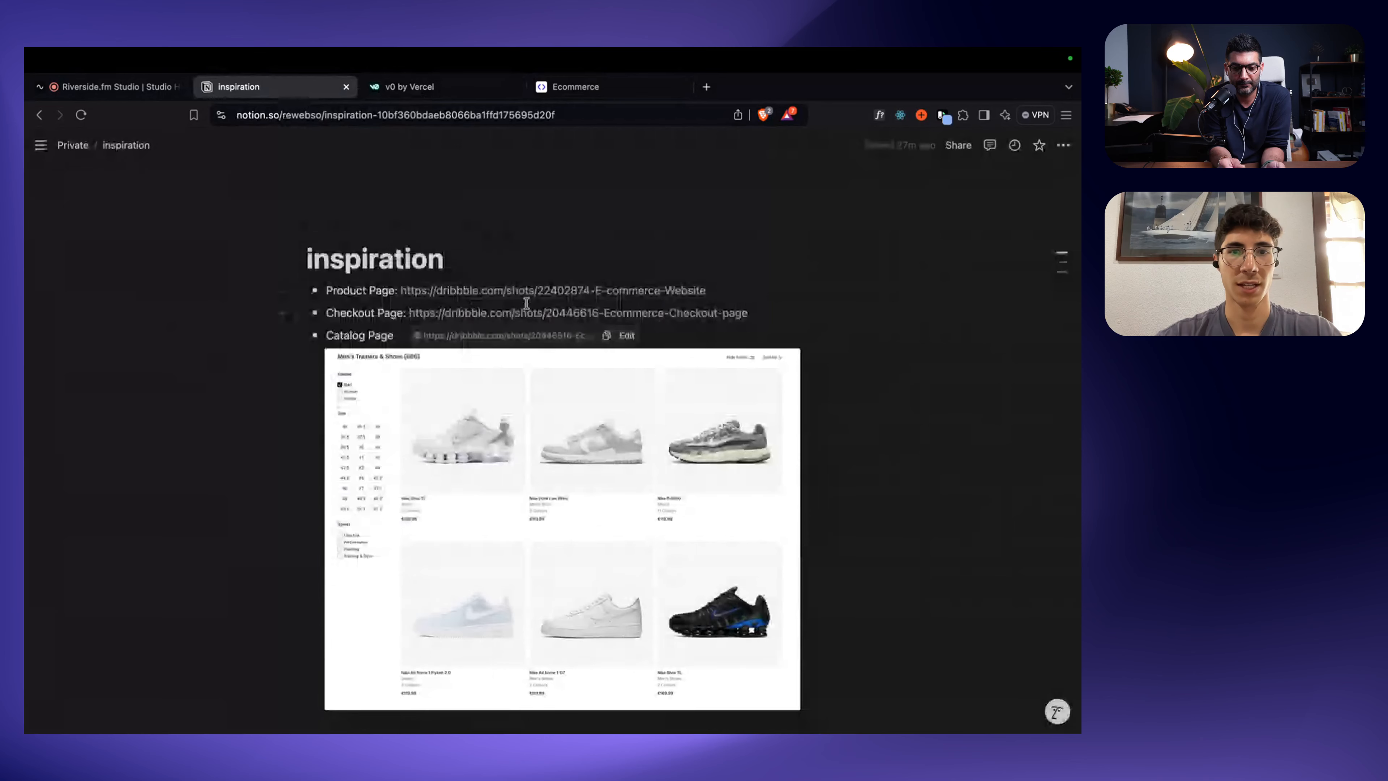
{"action": "scroll", "coordinate": [437, 257], "scroll_direction": "down", "scroll_amount": 2}
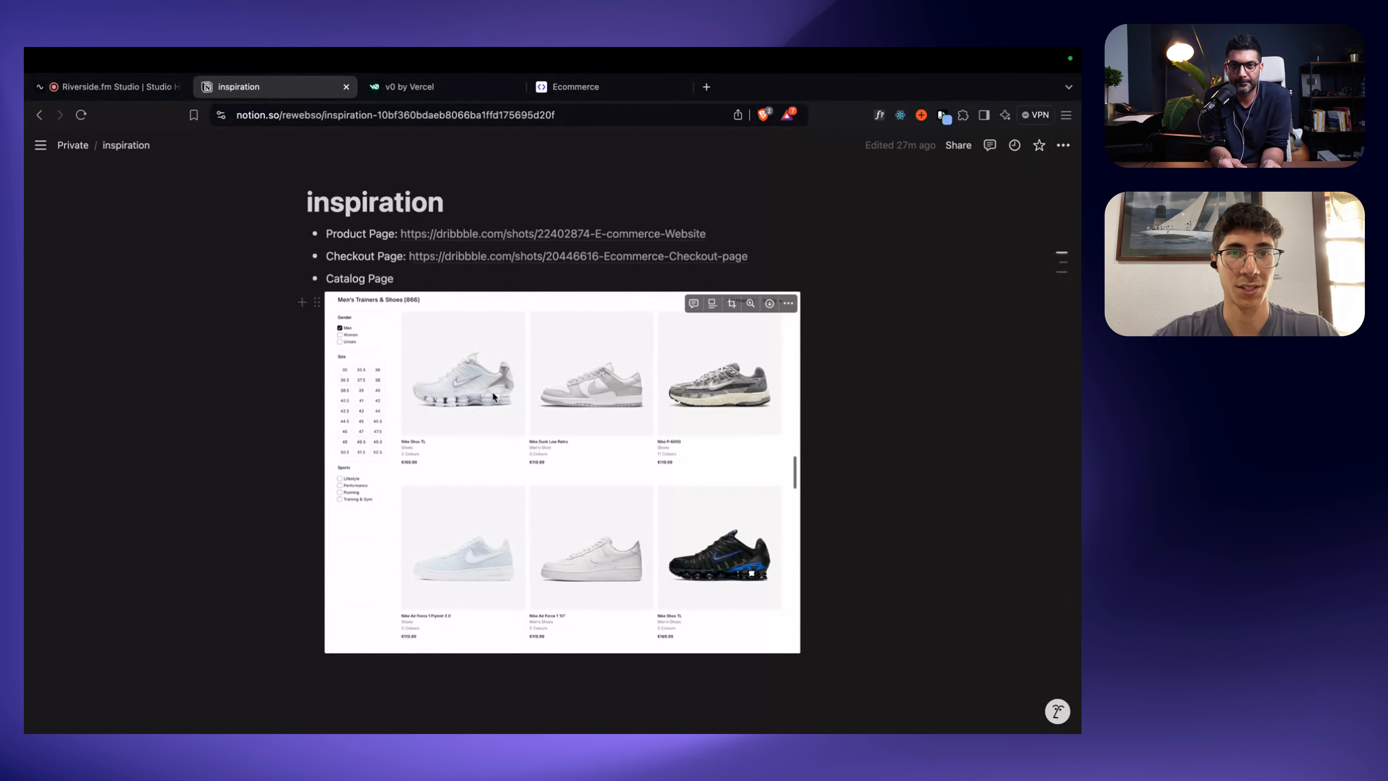
Step: Switch to v0 and attach the catalog image from the ecommerce folder to a new chat
{"action": "left_click", "coordinate": [437, 89]}
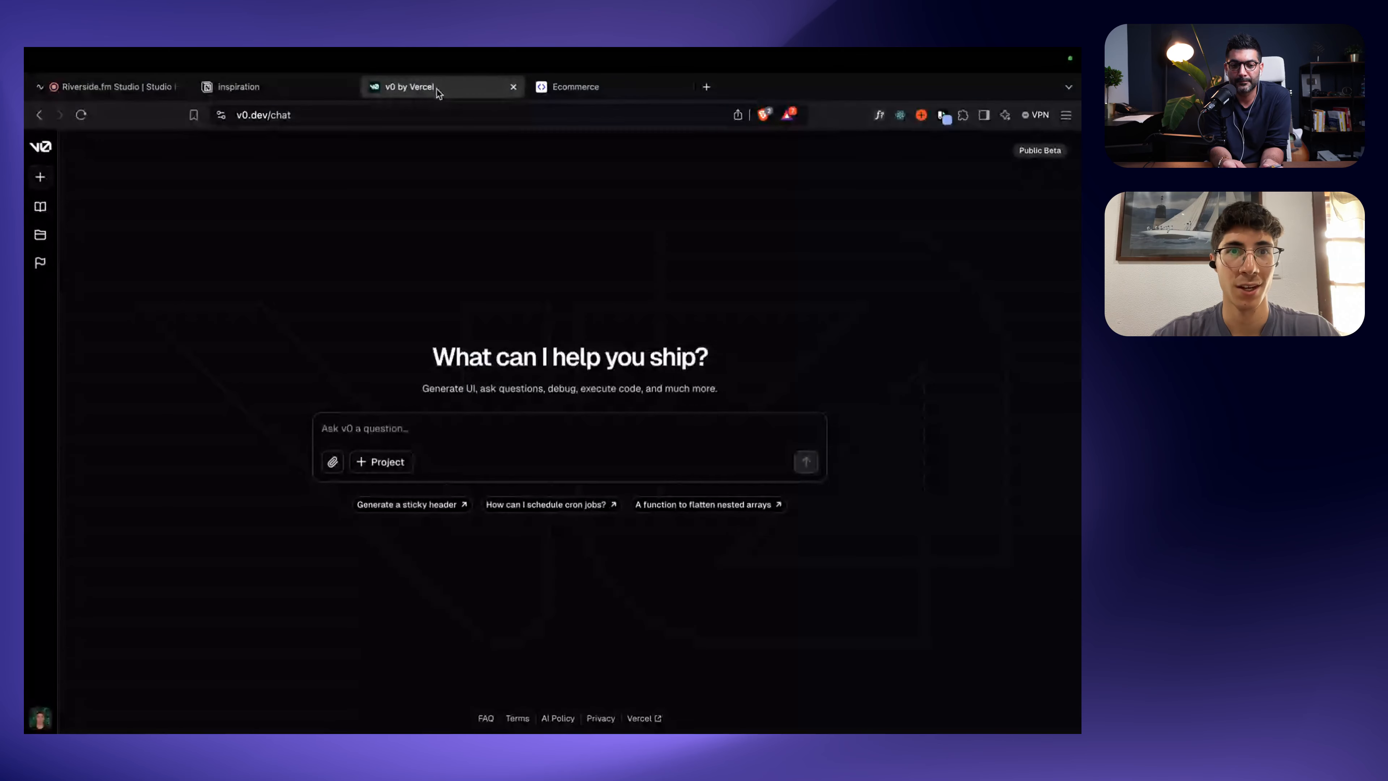
{"action": "left_click", "coordinate": [331, 464]}
{"action": "left_click", "coordinate": [539, 322]}
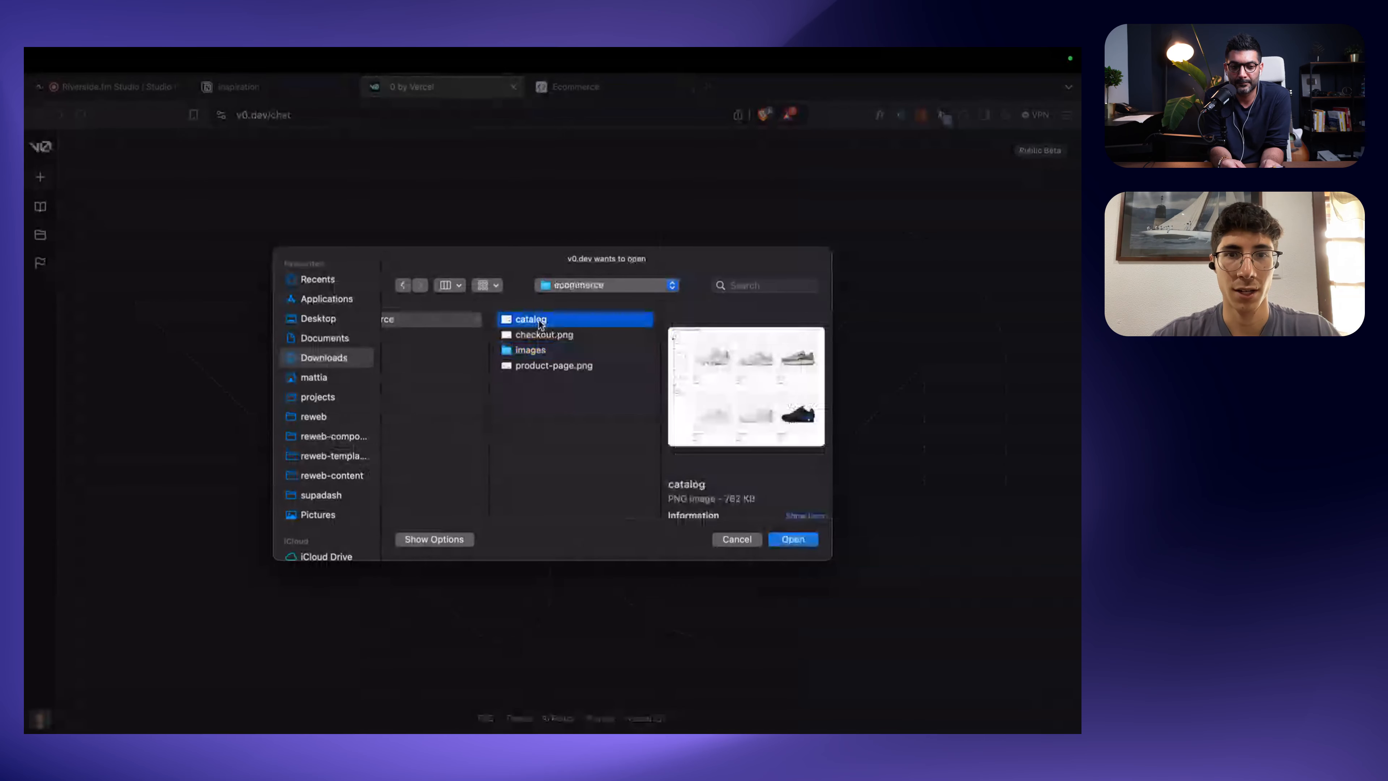
{"action": "double_click", "coordinate": [539, 322]}
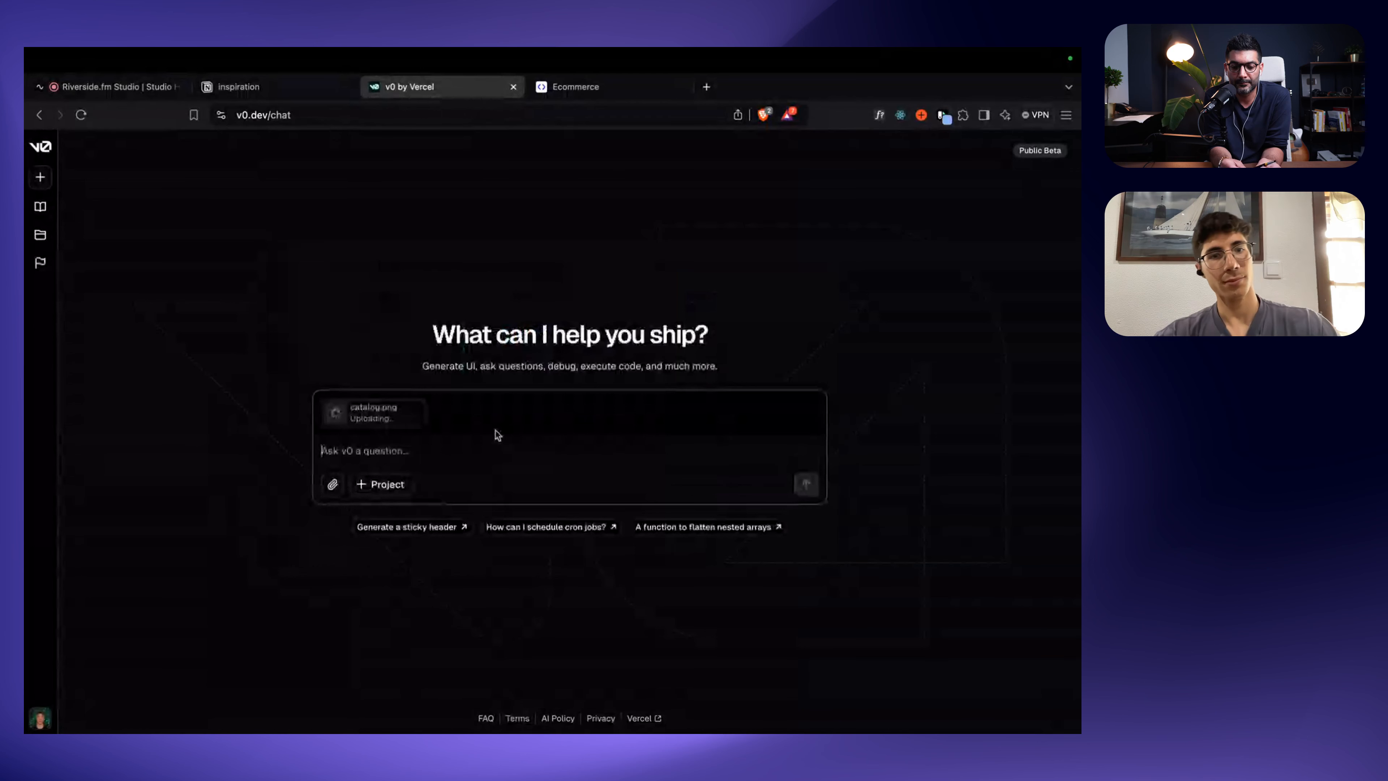
Step: Write the v0 prompt "Create a product catalog page for an ecommerce website"
{"action": "type", "text": "Cre"}
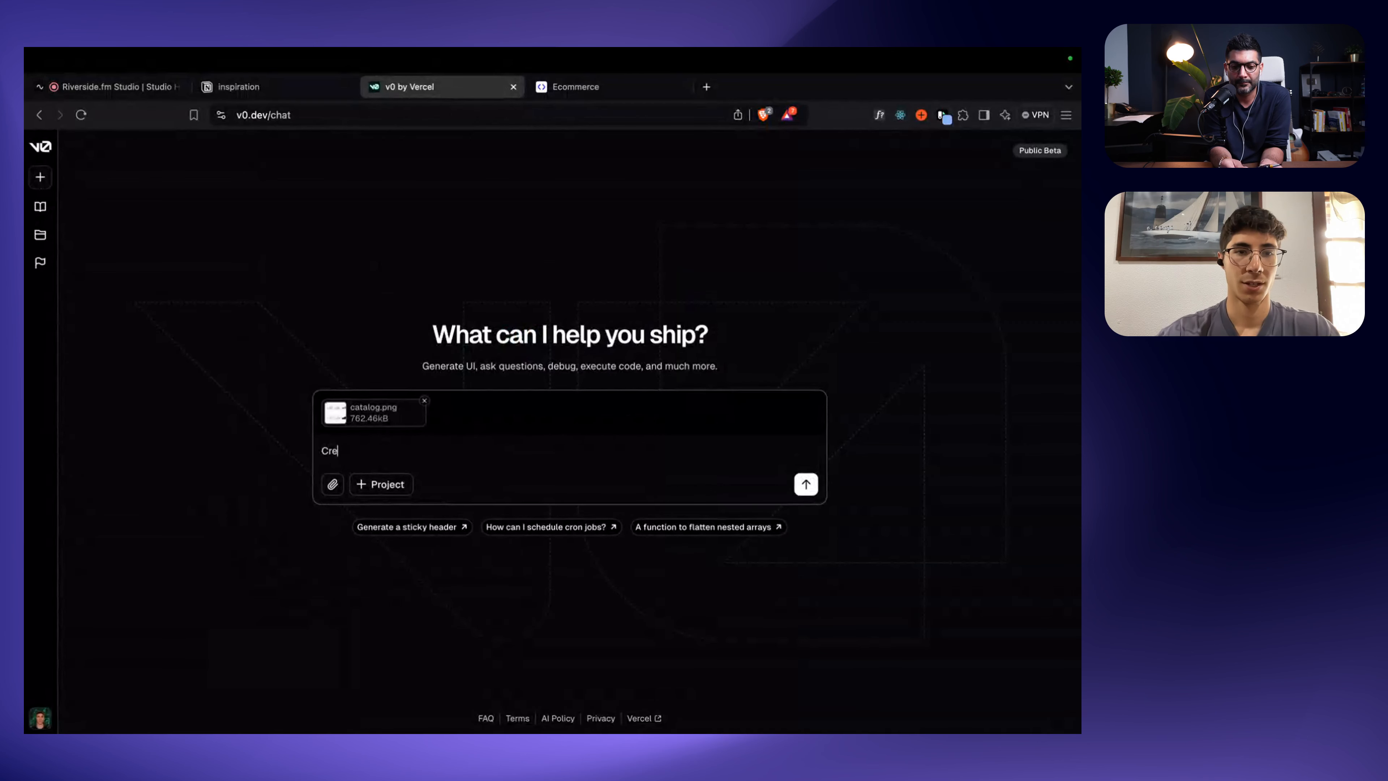
{"action": "type", "text": "ate a "}
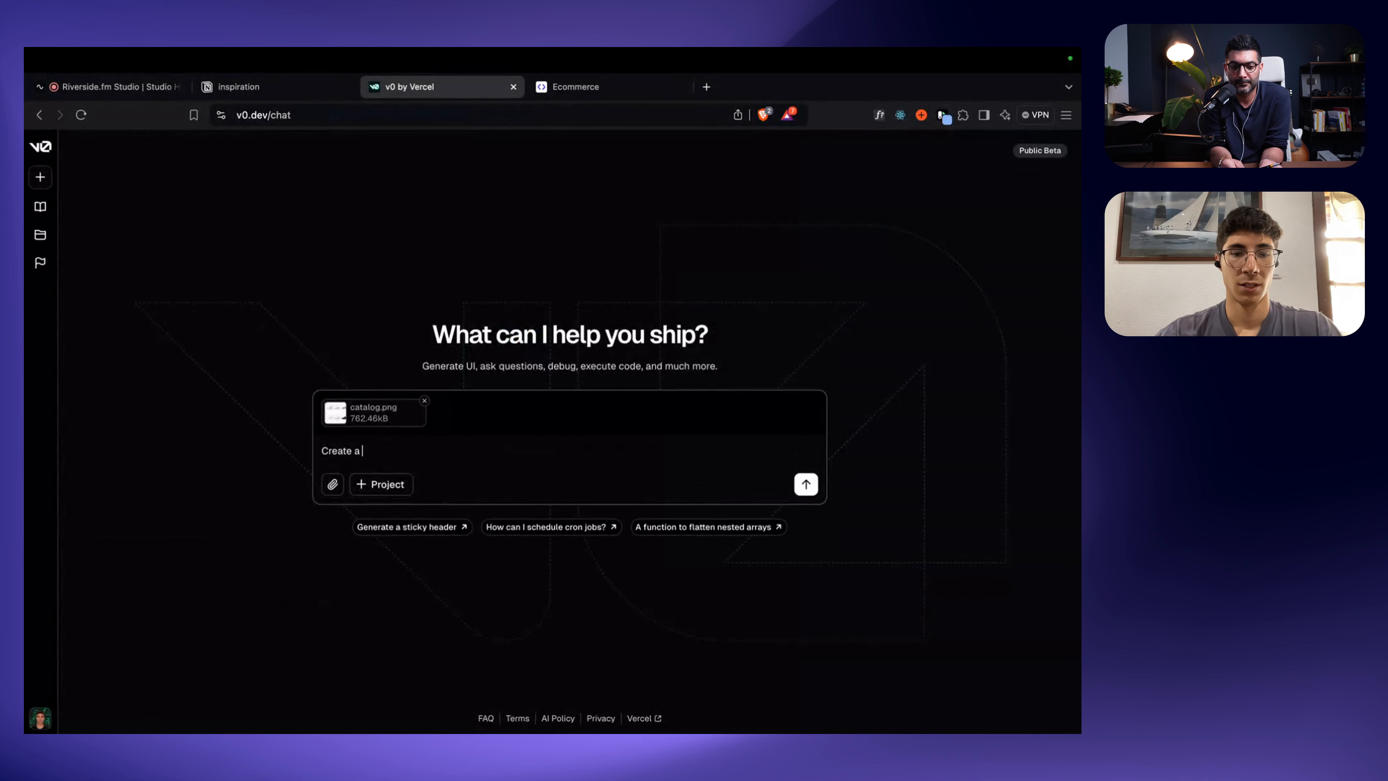
{"action": "type", "text": "catalog page"}
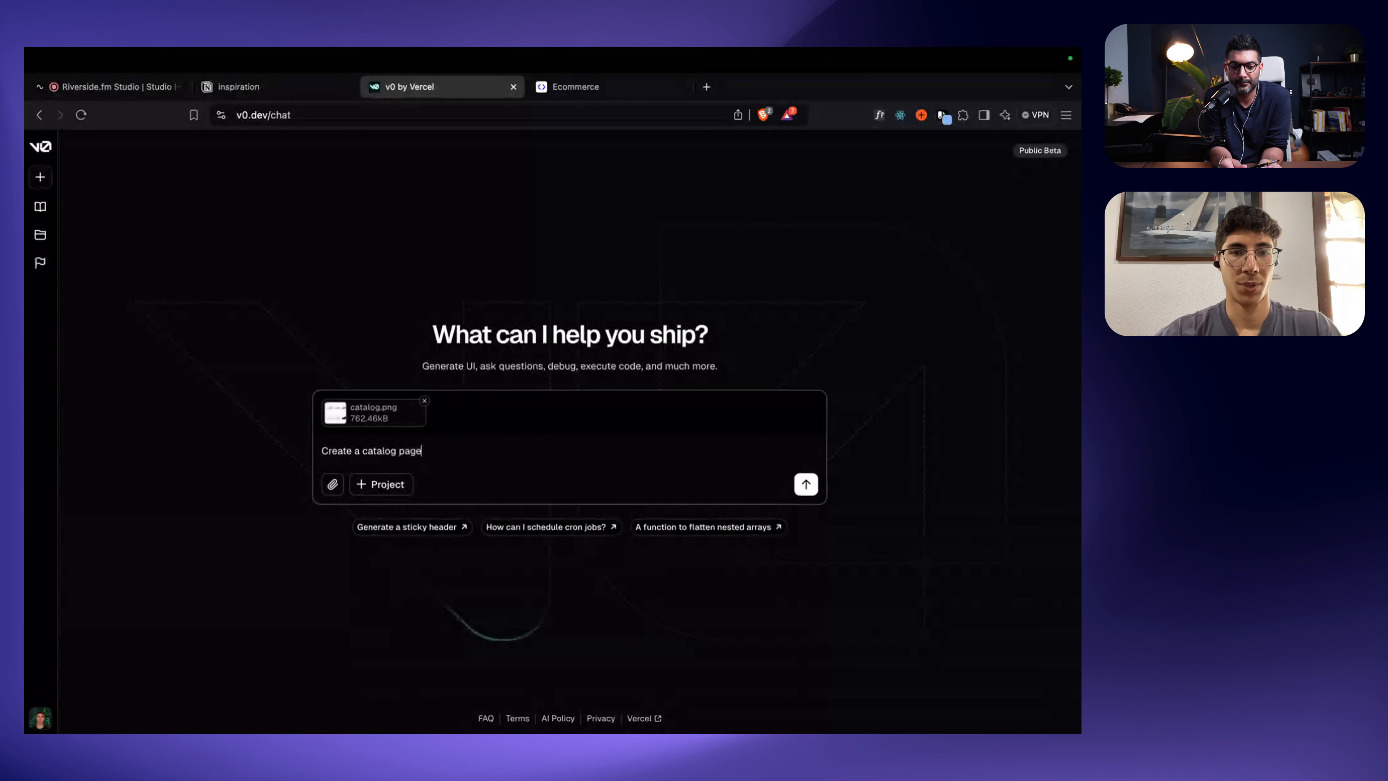
{"action": "type", "text": " for an ecomme"}
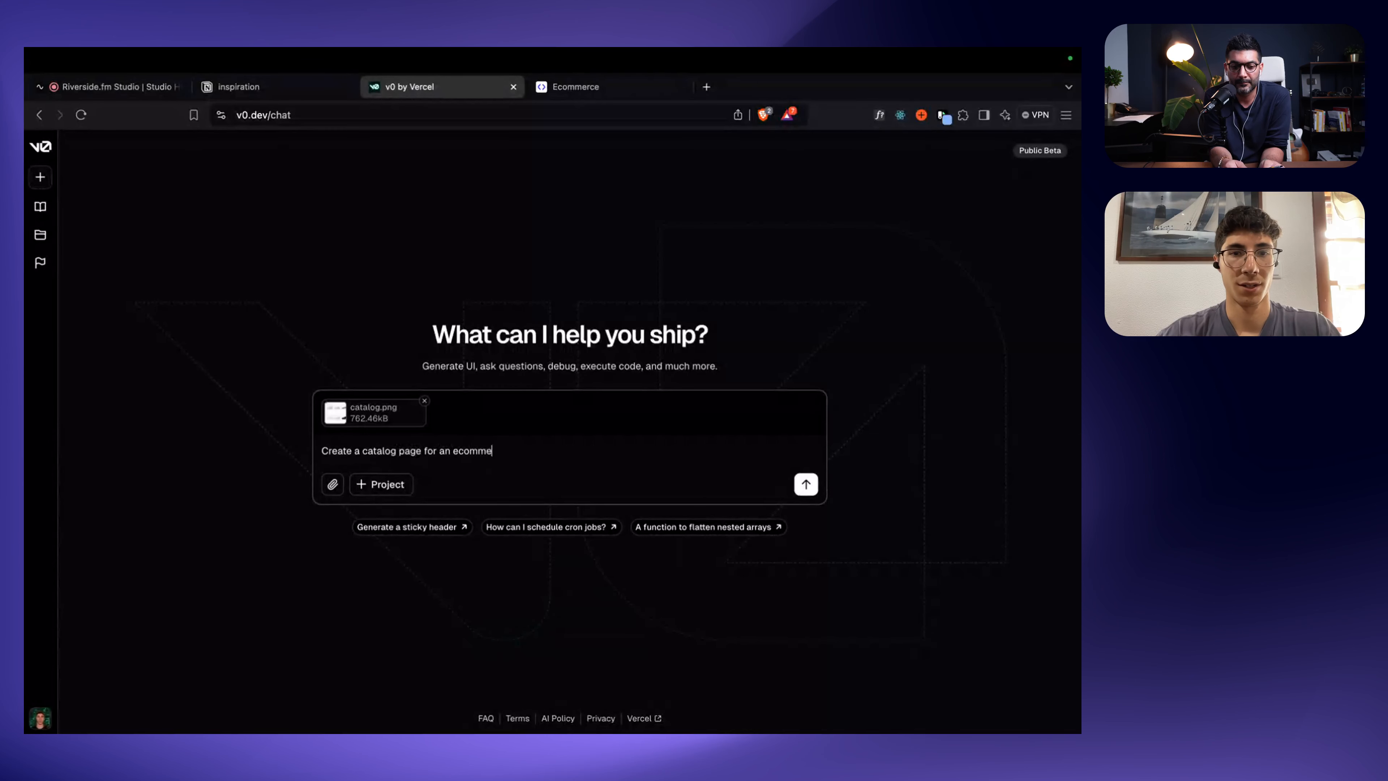
{"action": "type", "text": "rce websites"}
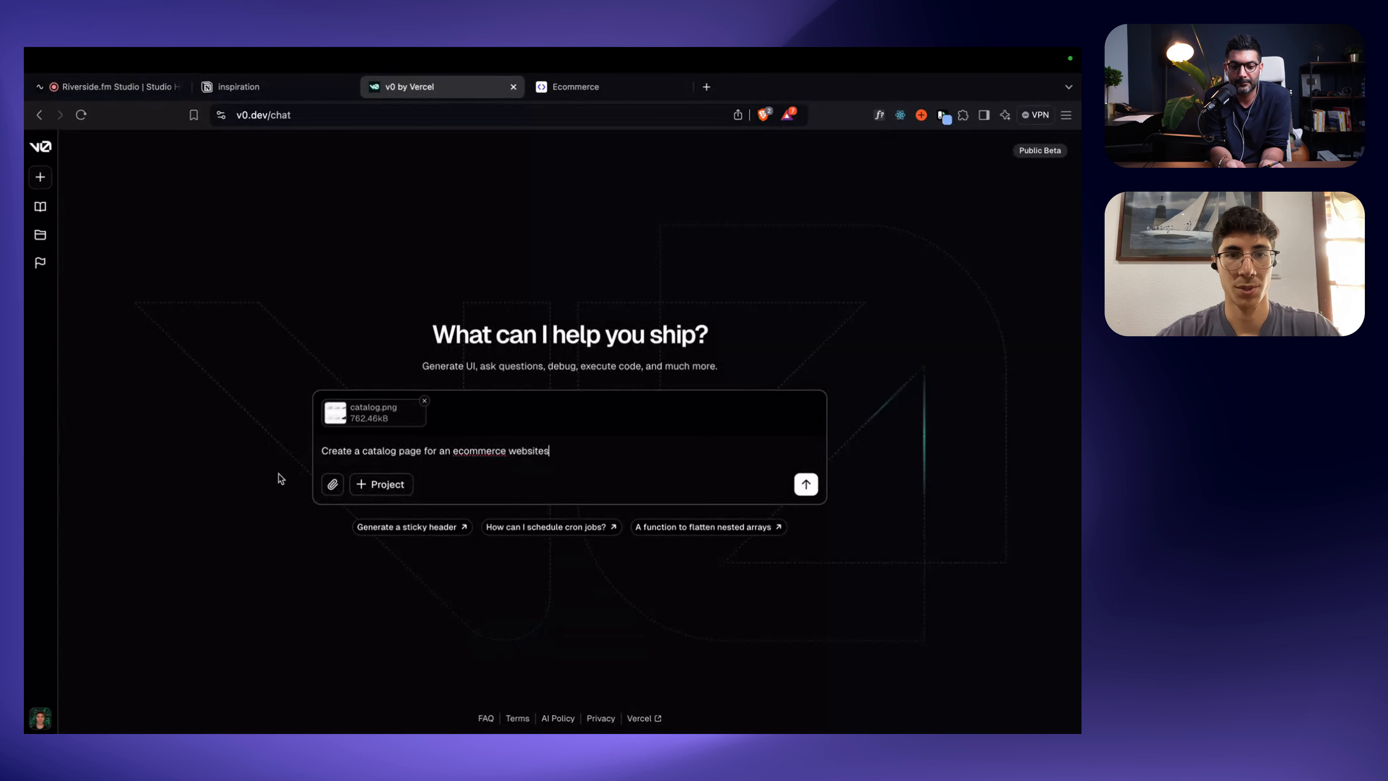
{"action": "left_click", "coordinate": [368, 448]}
{"action": "key", "text": "BackSpace"}
{"action": "type", "text": "product "}
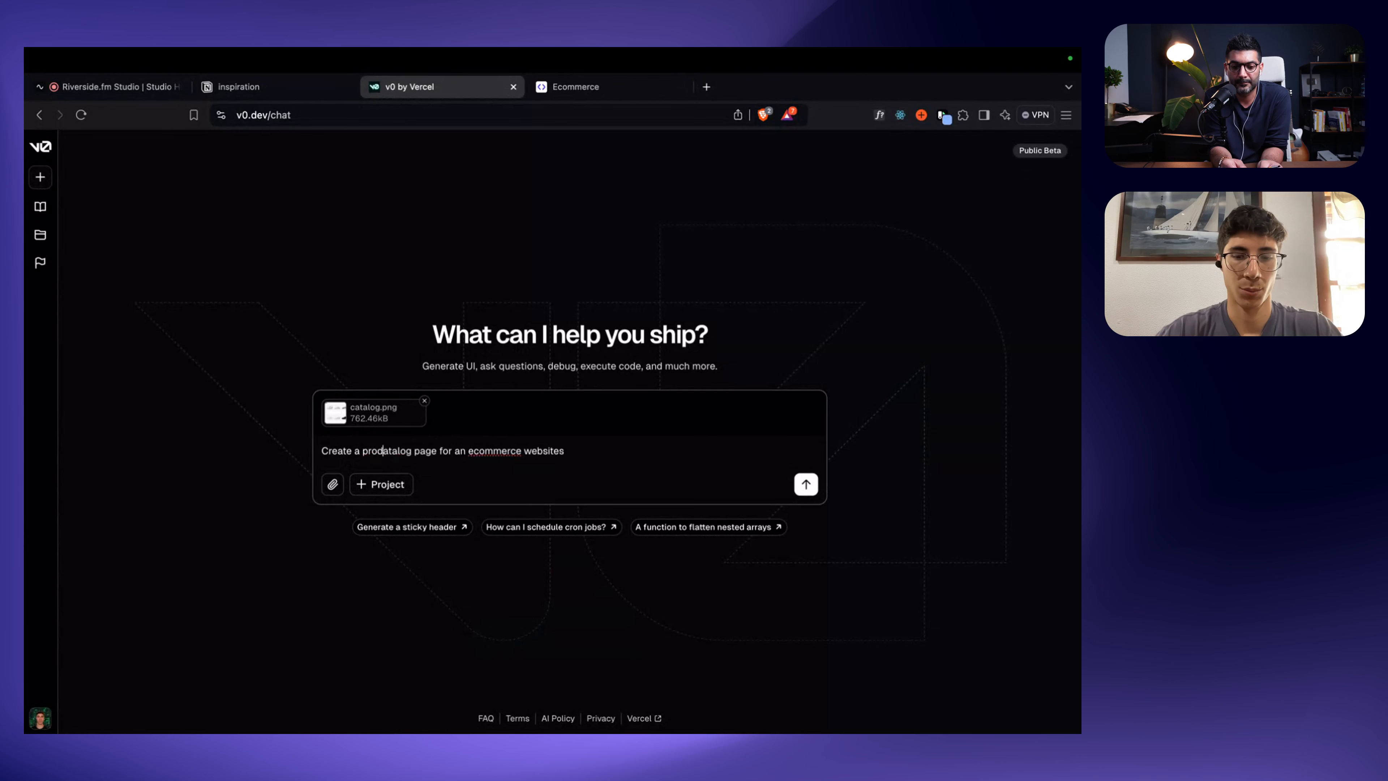
{"action": "type", "text": "c"}
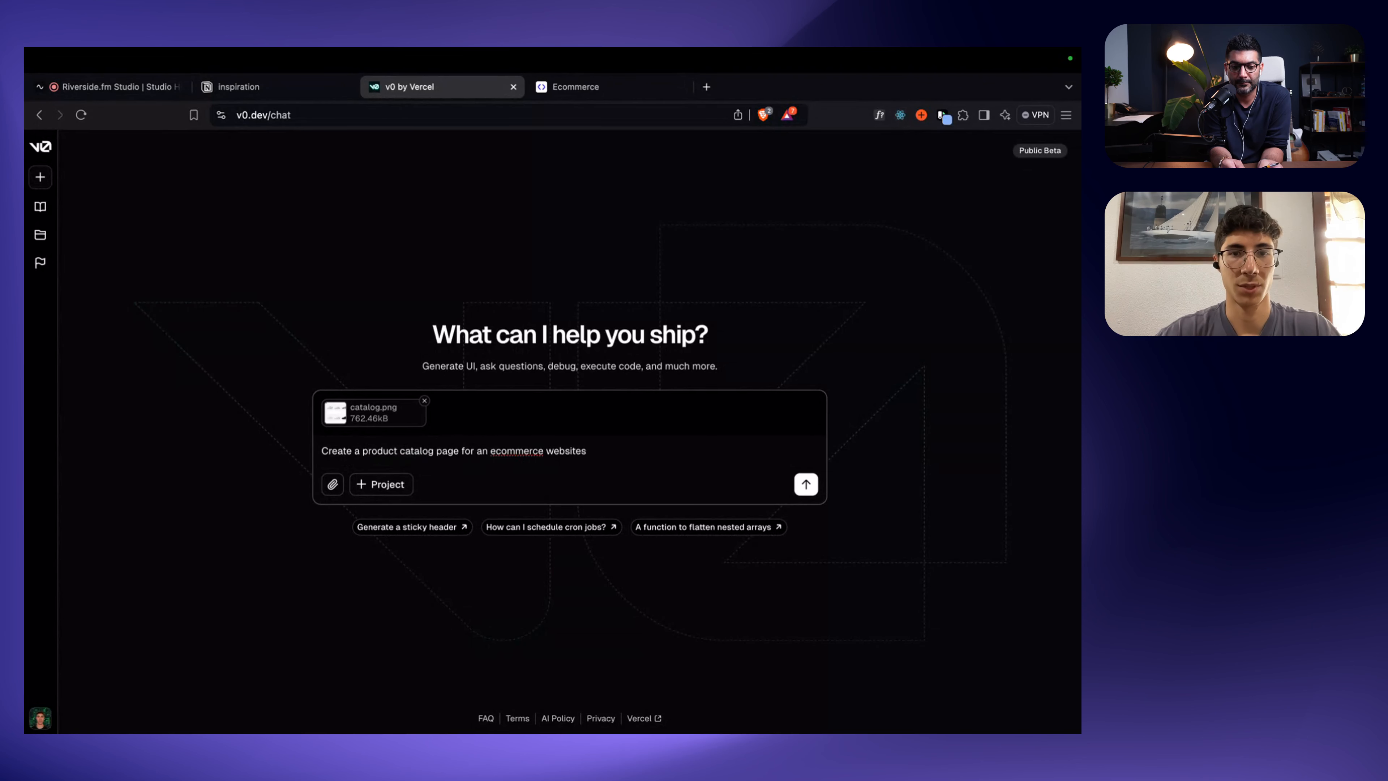
Step: Extend the prompt with "like in the image, with some filters on the left and the product list on the right."
{"action": "type", "text": "like in the "}
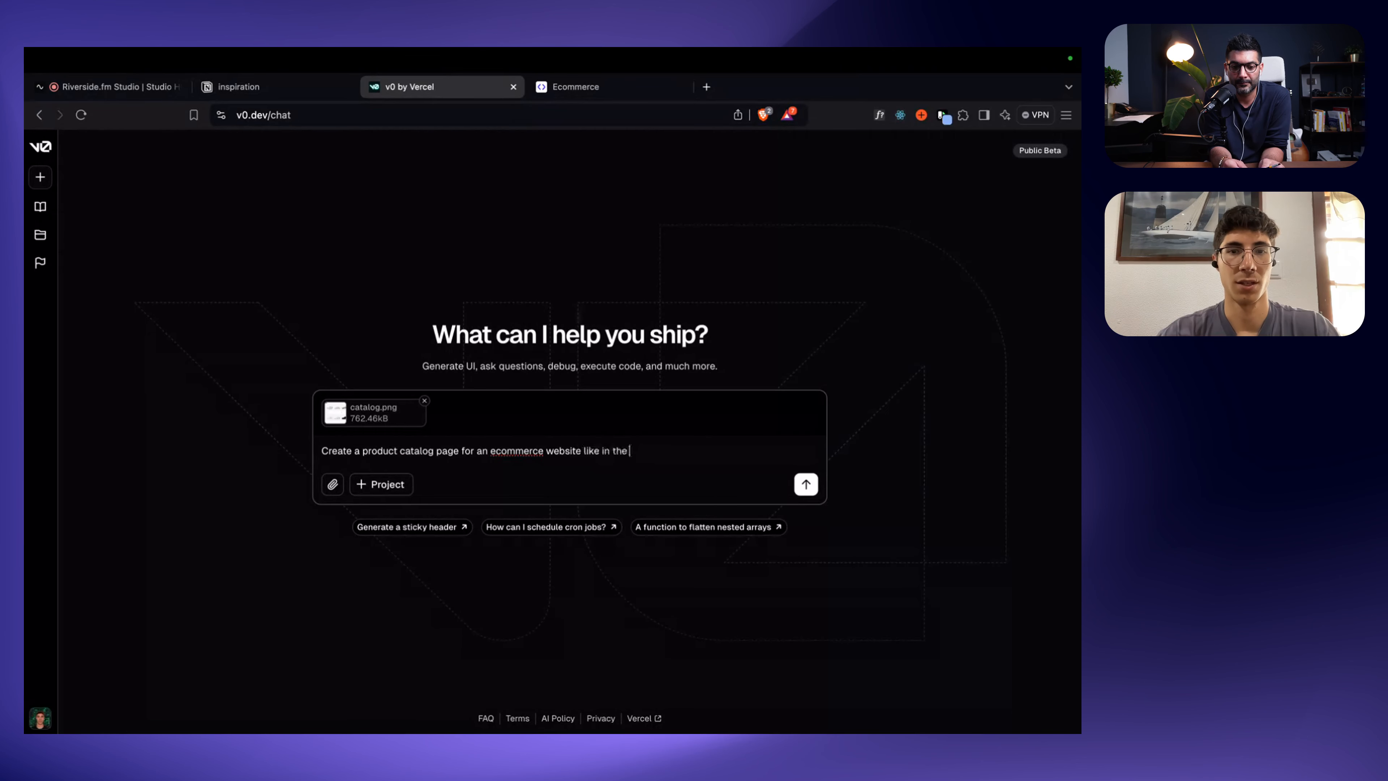
{"action": "type", "text": "image, wwi"}
{"action": "key", "text": "BackSpace"}
{"action": "key", "text": "BackSpace"}
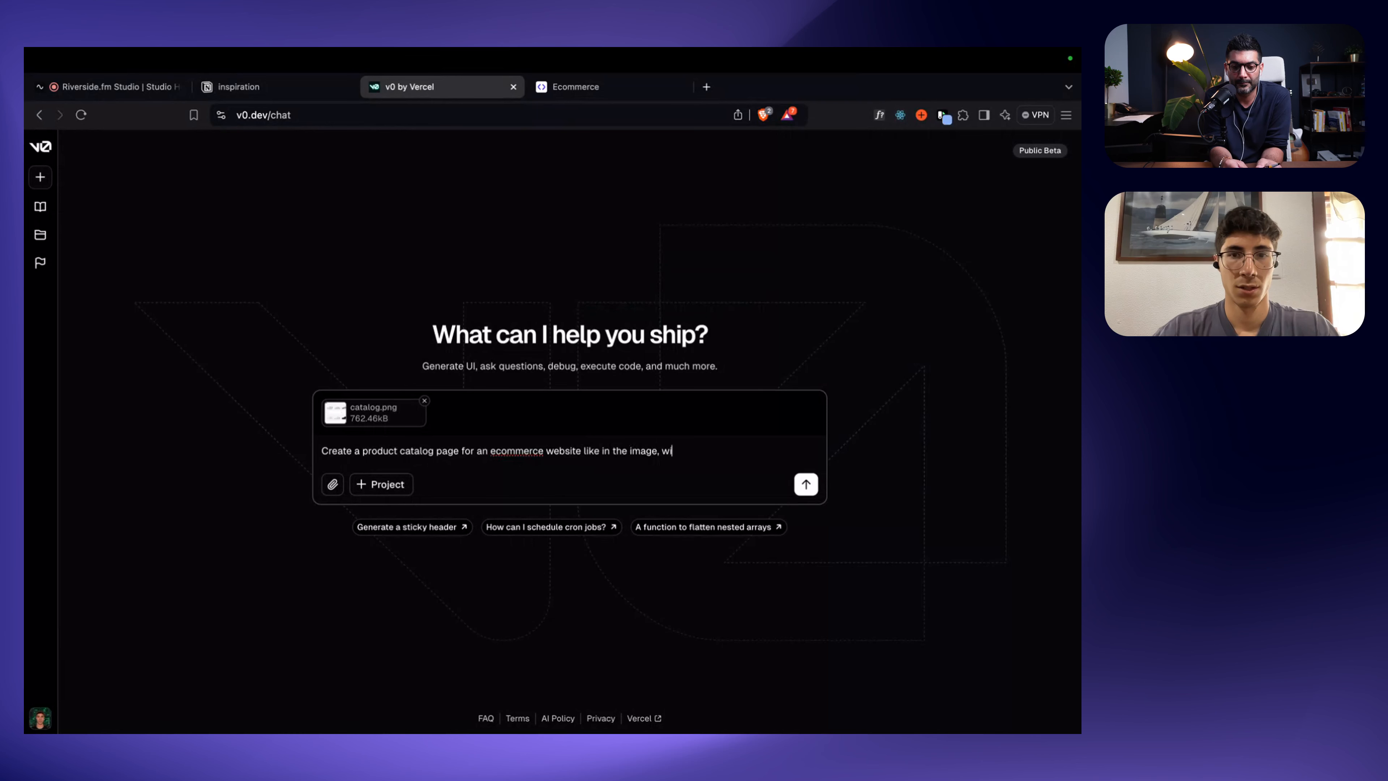
{"action": "type", "text": "ith some filters on"}
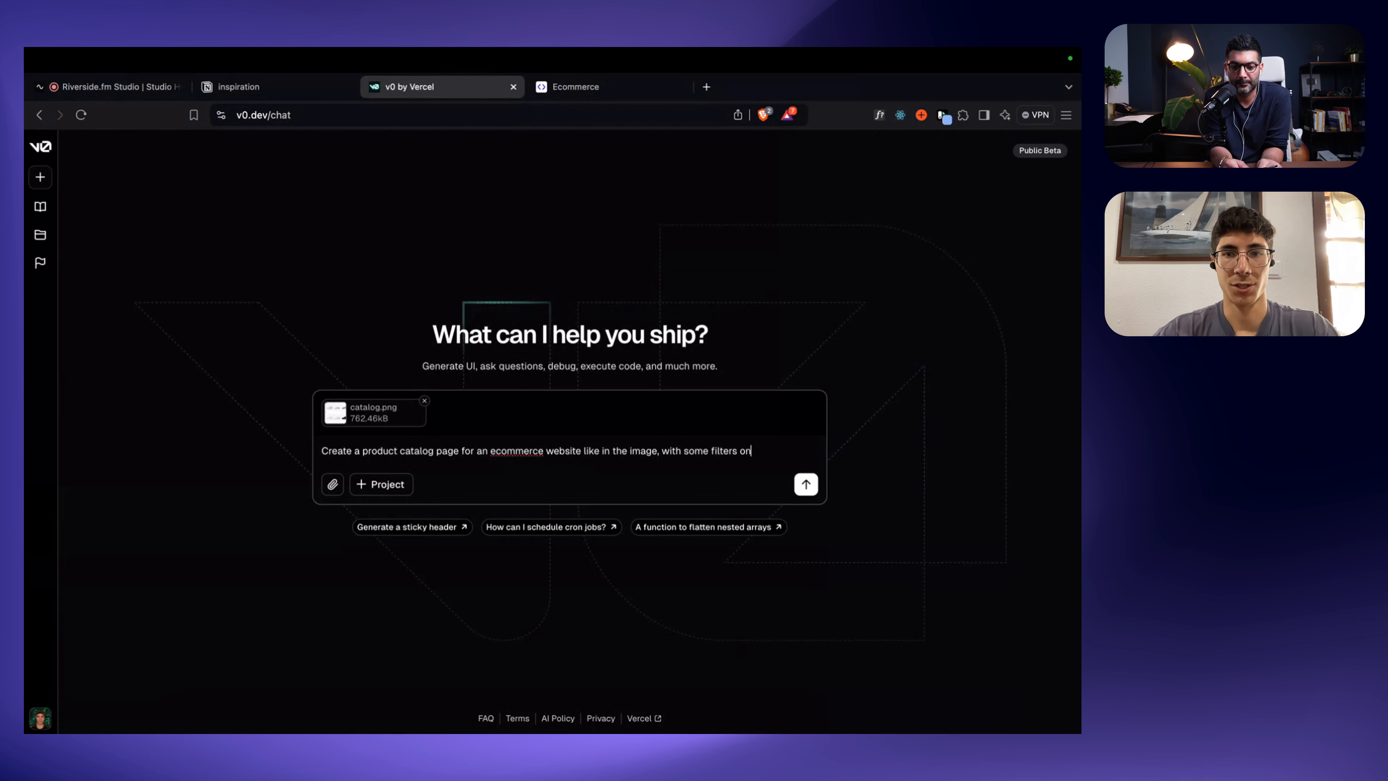
{"action": "type", "text": " the lef"}
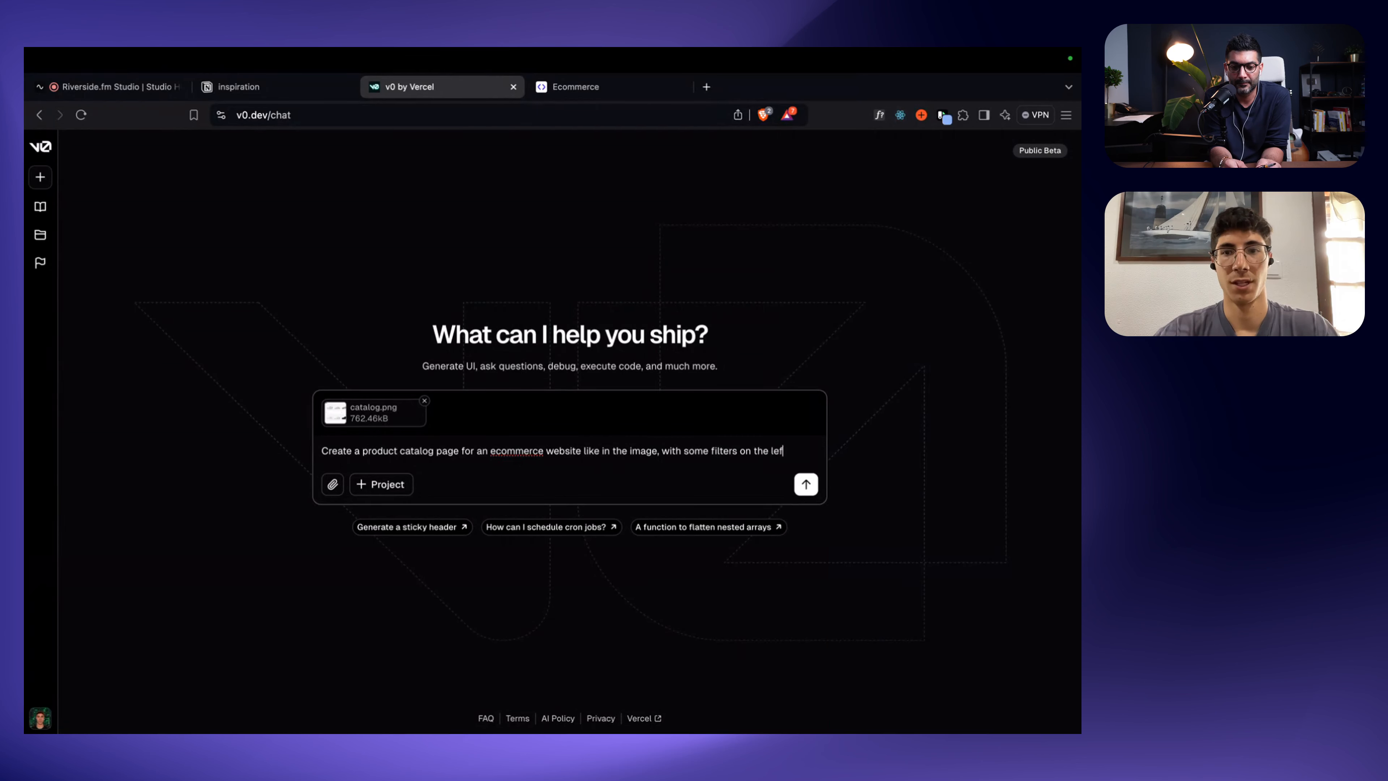
{"action": "type", "text": "t and the pro"}
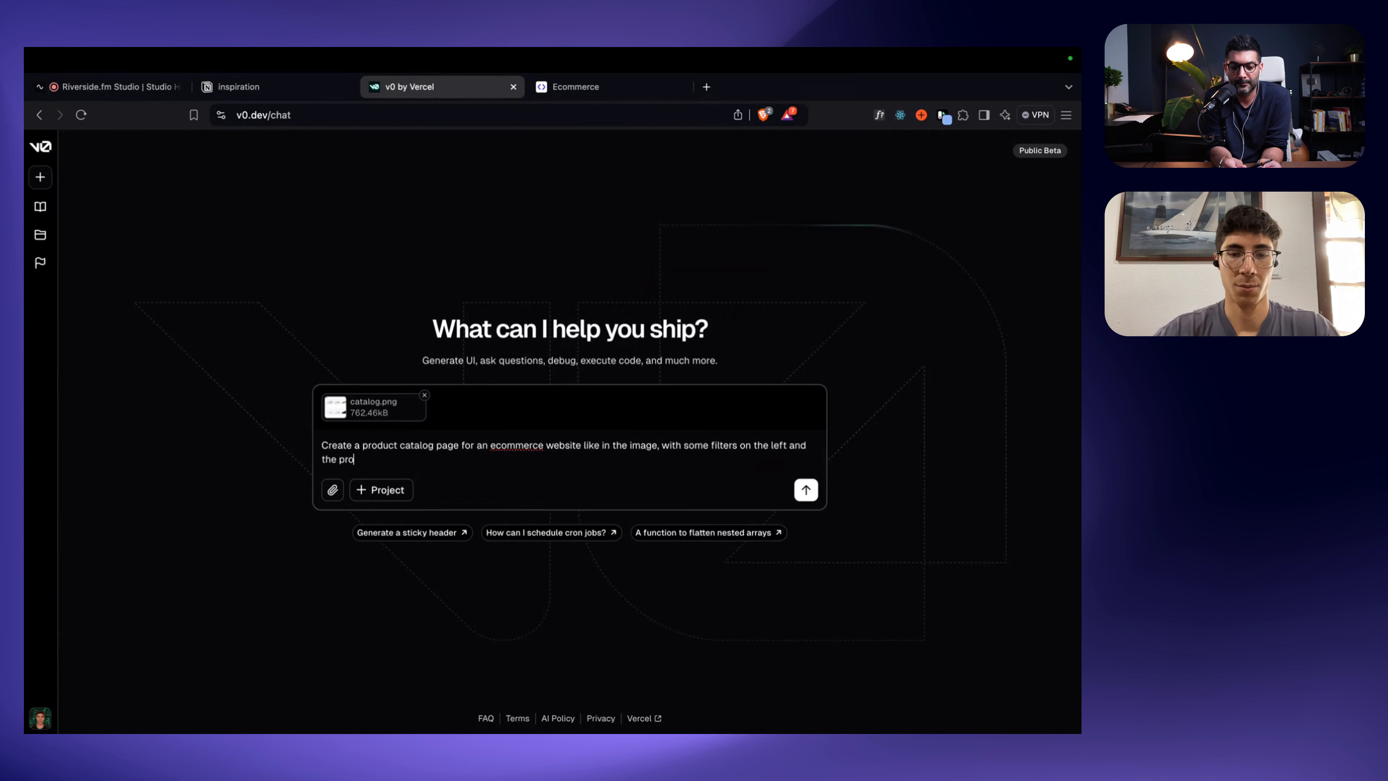
{"action": "type", "text": "duct list on the right."}
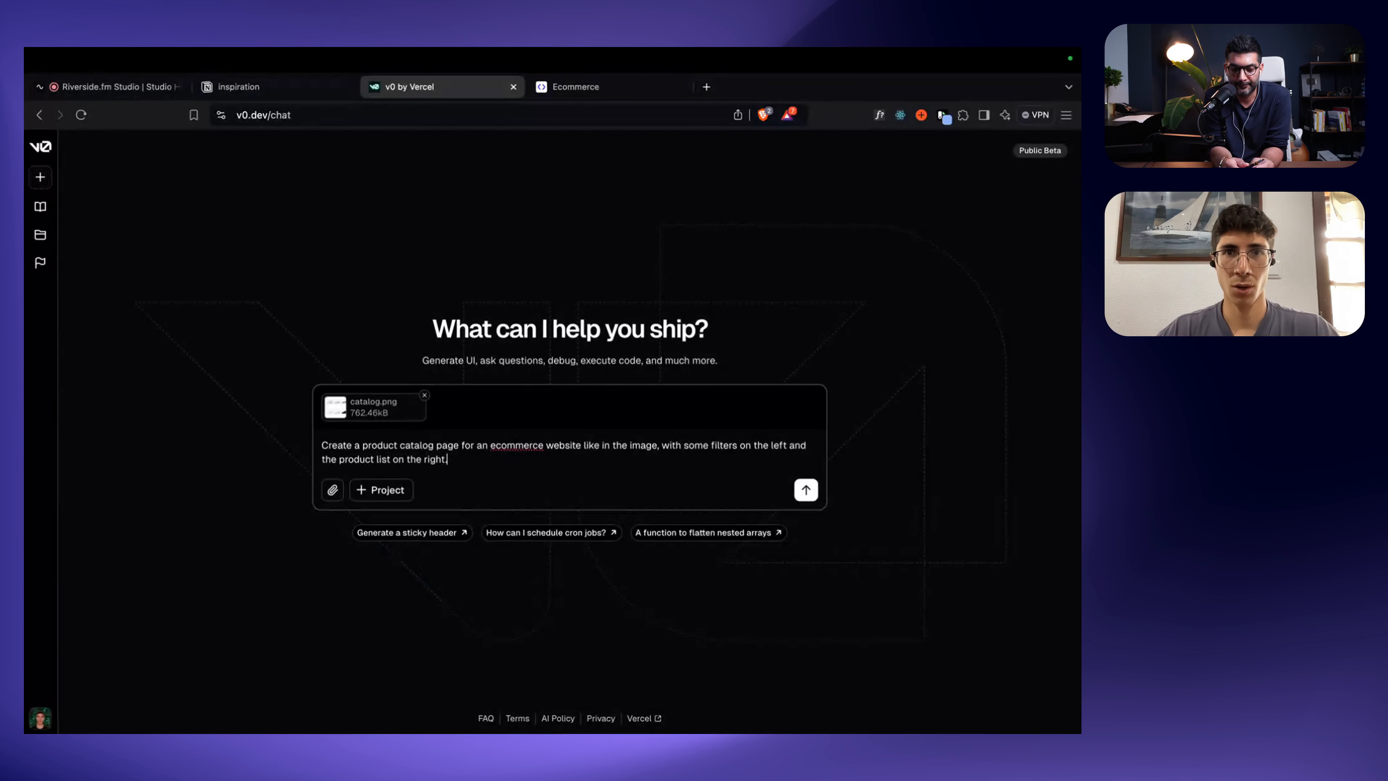
Step: Switch to the Reweb project and copy the v0 prompt from the code import instructions
{"action": "left_click", "coordinate": [596, 89]}
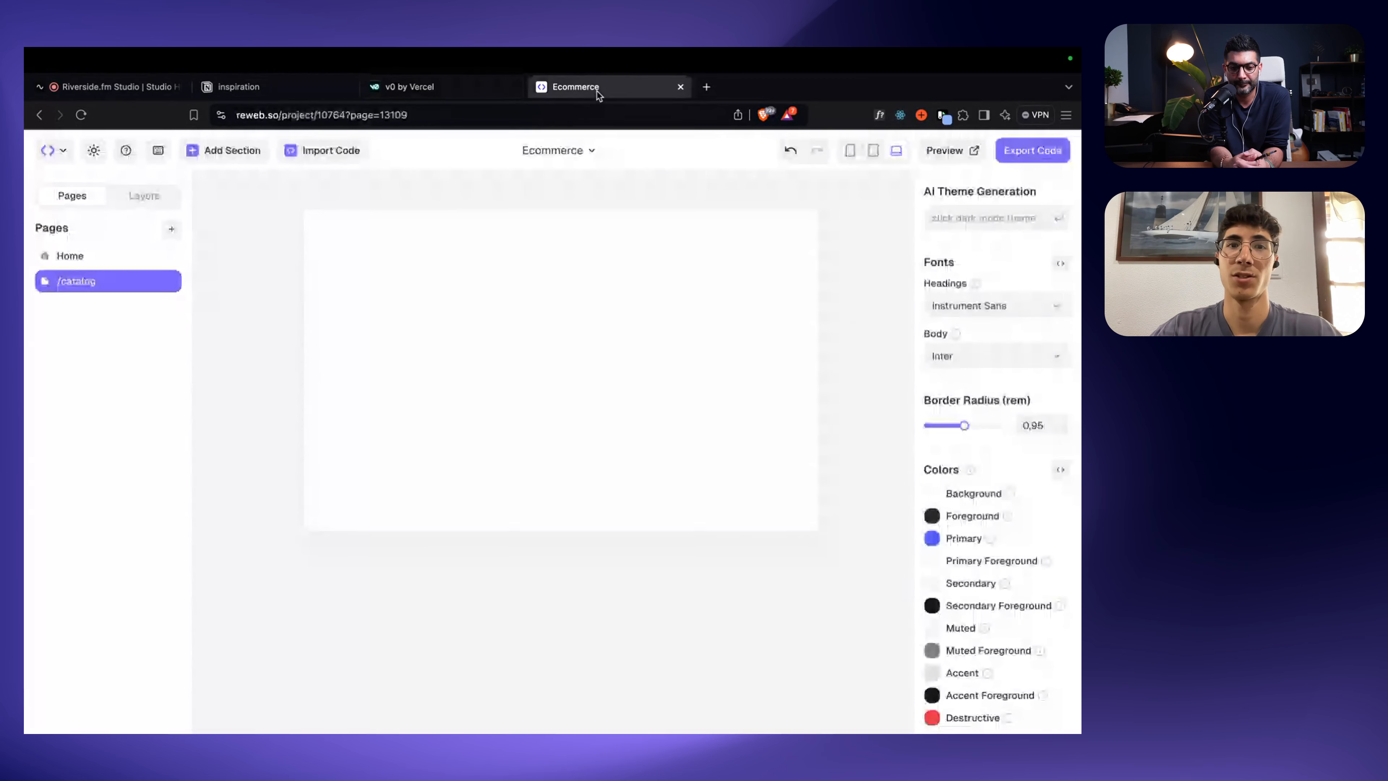
{"action": "left_click", "coordinate": [356, 152]}
{"action": "left_click", "coordinate": [626, 248]}
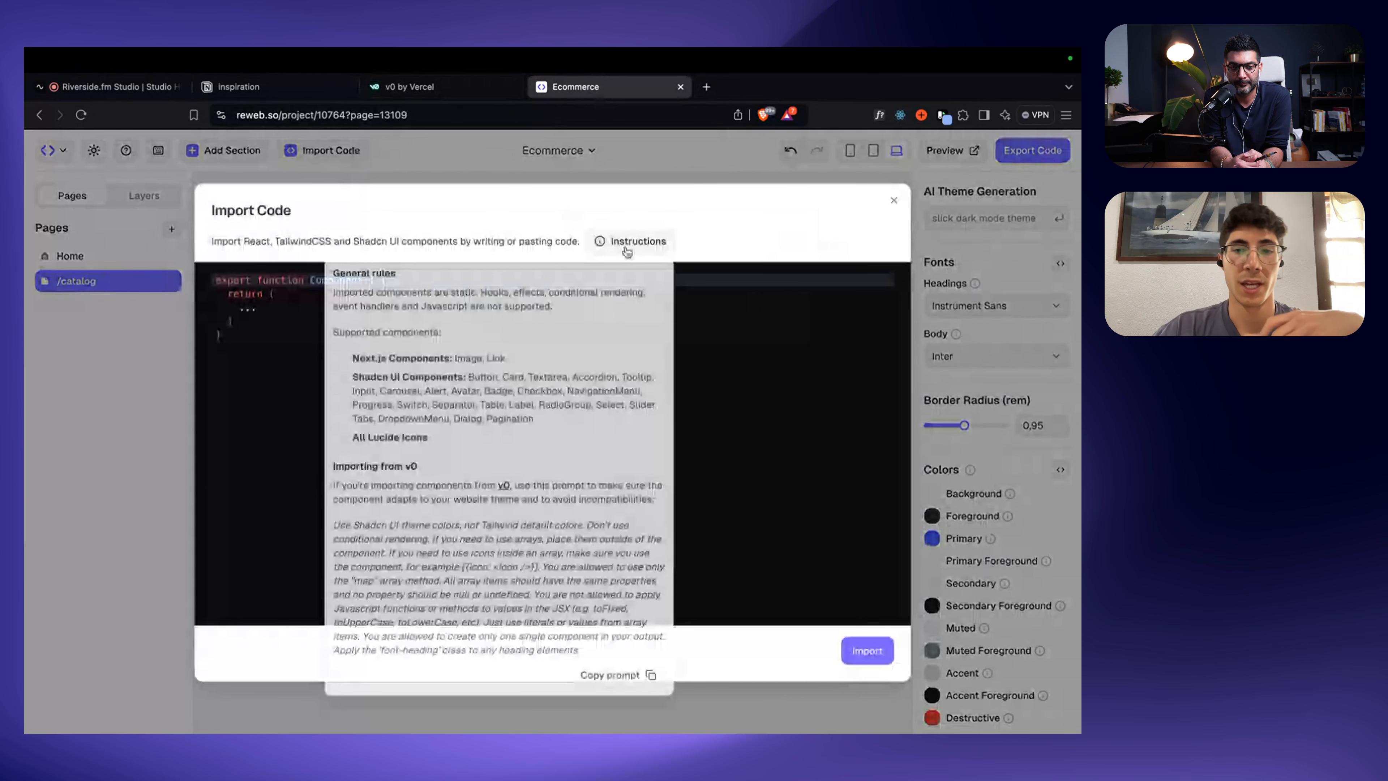
{"action": "left_click", "coordinate": [618, 676]}
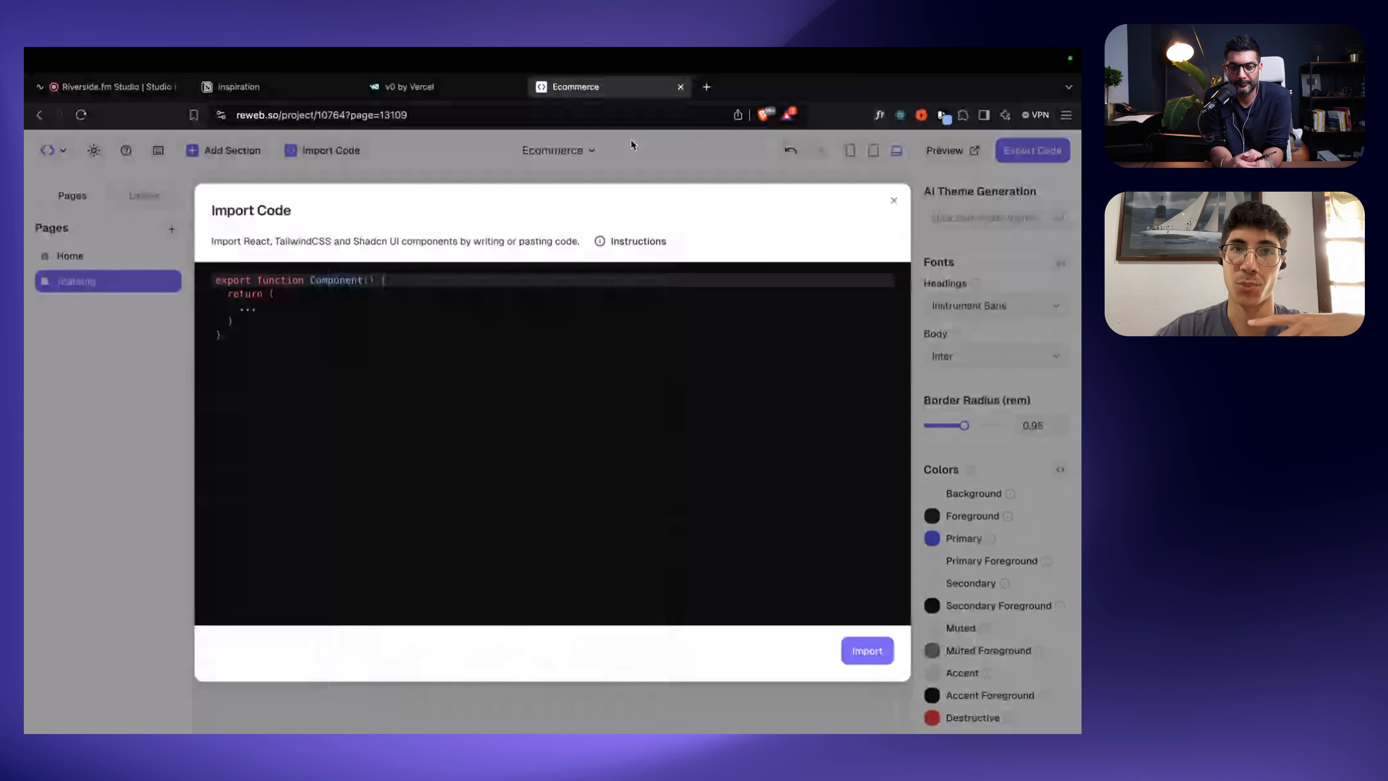
Step: Return to v0, paste the copied Shadcn UI and component rules below the catalog prompt, and submit it
{"action": "left_click", "coordinate": [410, 86]}
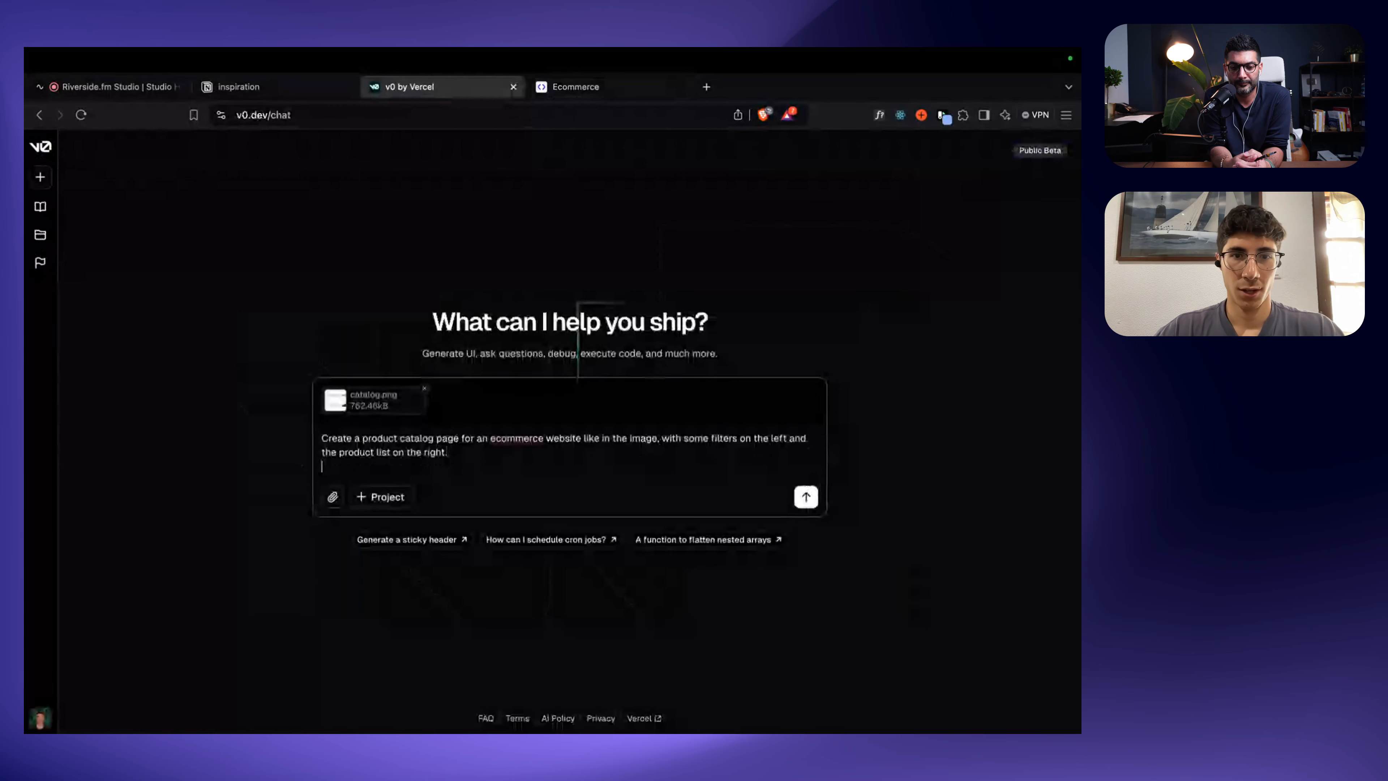
{"action": "type", "text": "Use Shadcn UI theme colors, not Tailwind default colors. Don't use conditional rendering. If you need to use arrays, place them outside of the component. If you need to use icons inside an array, make sure you use the component, for example [{icon: <Icon />}]. You are allowed to use only the \"map\" array method. All array items should have the same properties and no property should be null or undefined. You are not allowed to apply Javascript functions or methods to values in the JSX (e.g. toFixed, toUpperCase, toLowerCase, etc). Just use literals or values from array items. You are allowed to create only one single component in your output. Apply the 'font-heading' class to any heading elements."}
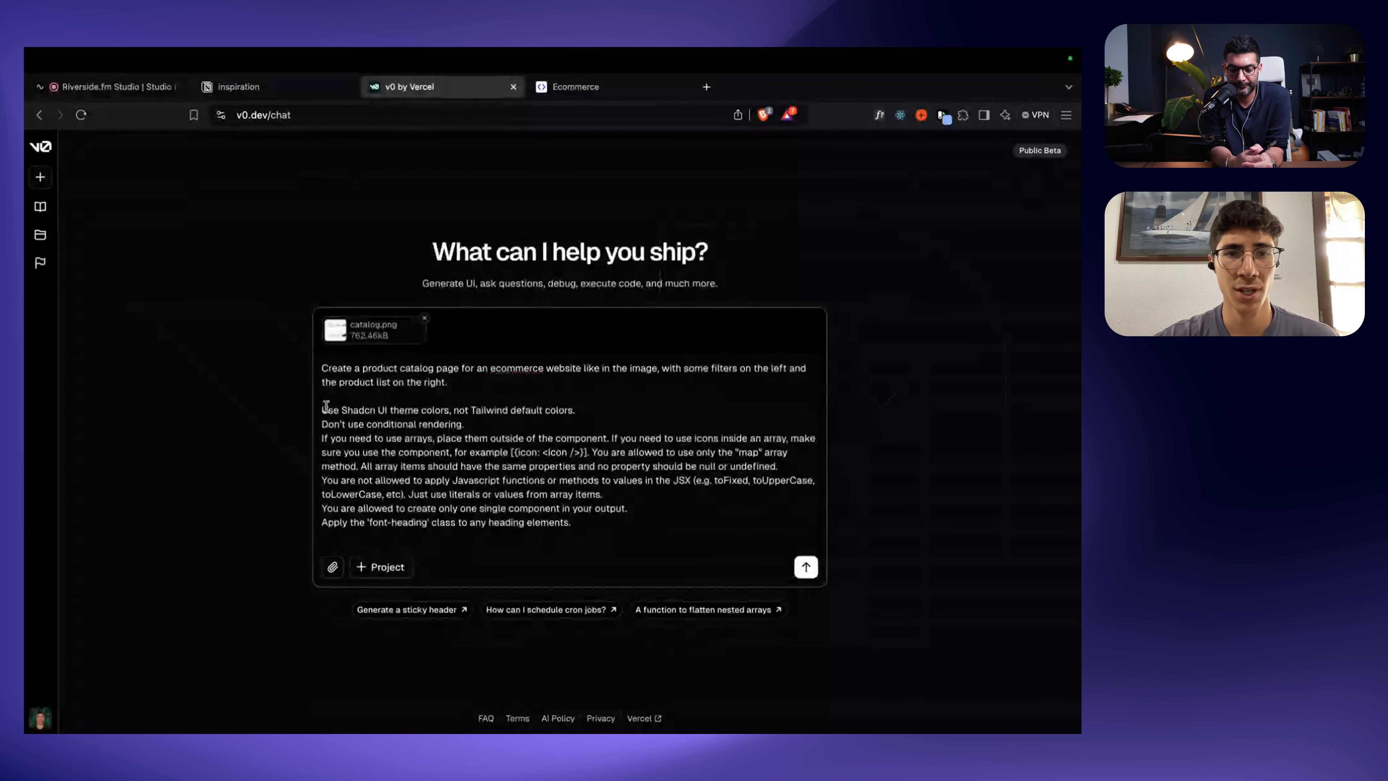
{"action": "left_click_drag", "start_coordinate": [327, 405], "coordinate": [562, 414]}
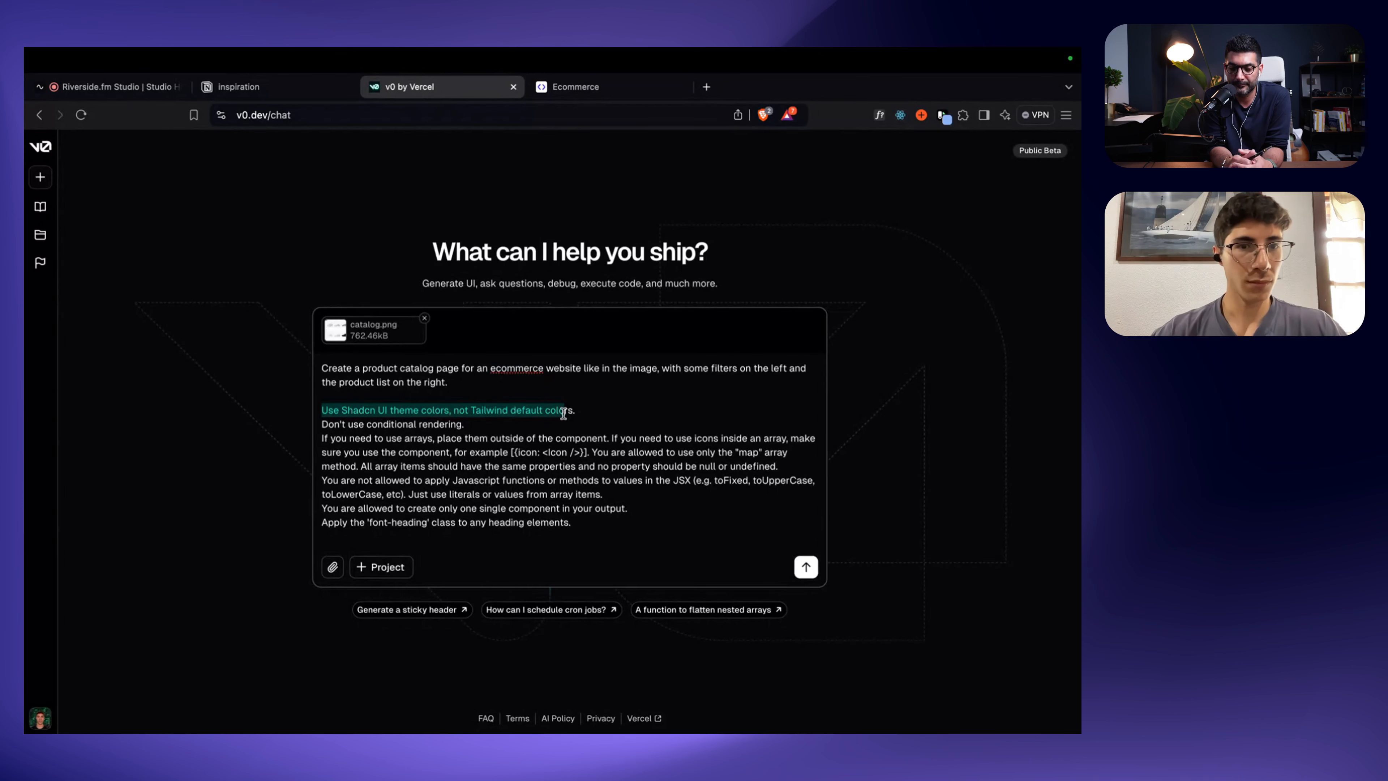
{"action": "left_click", "coordinate": [502, 419]}
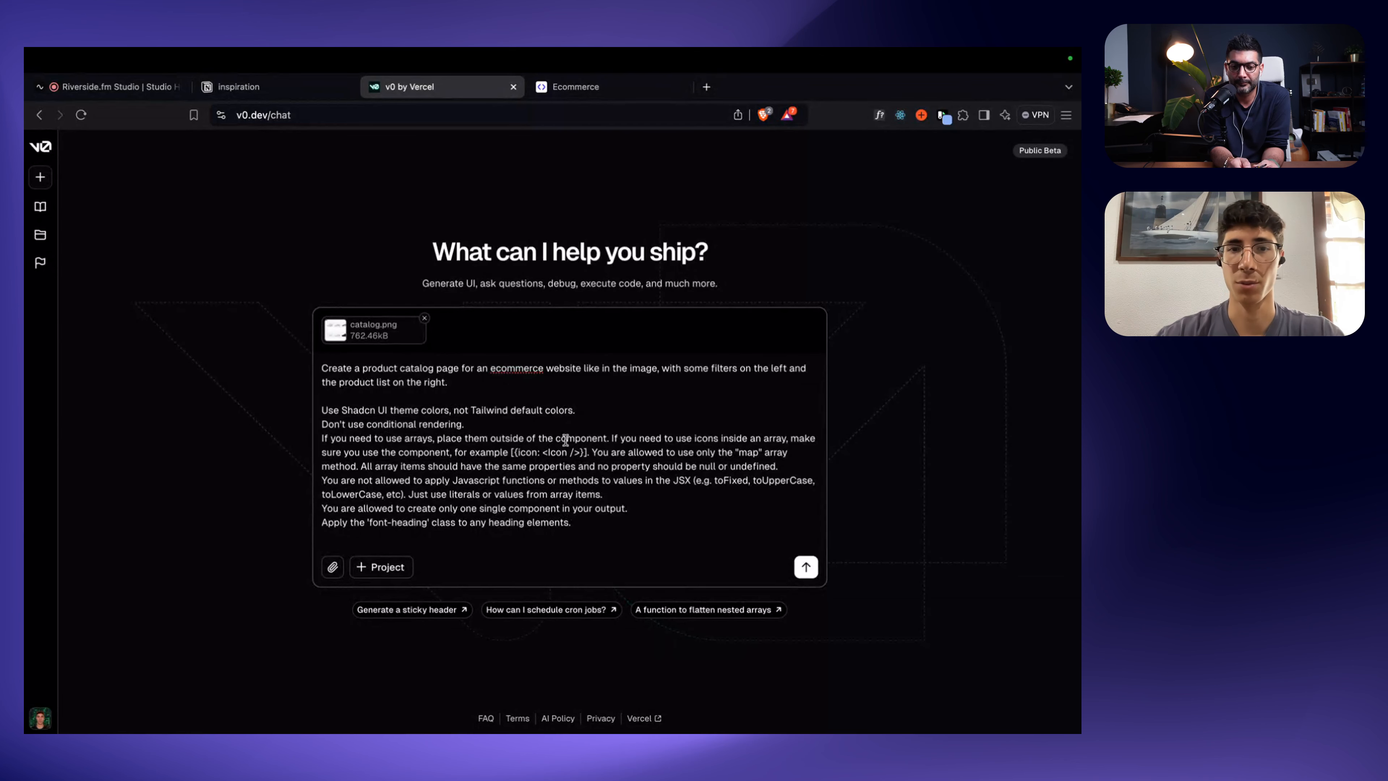
{"action": "key", "text": "BackSpace"}
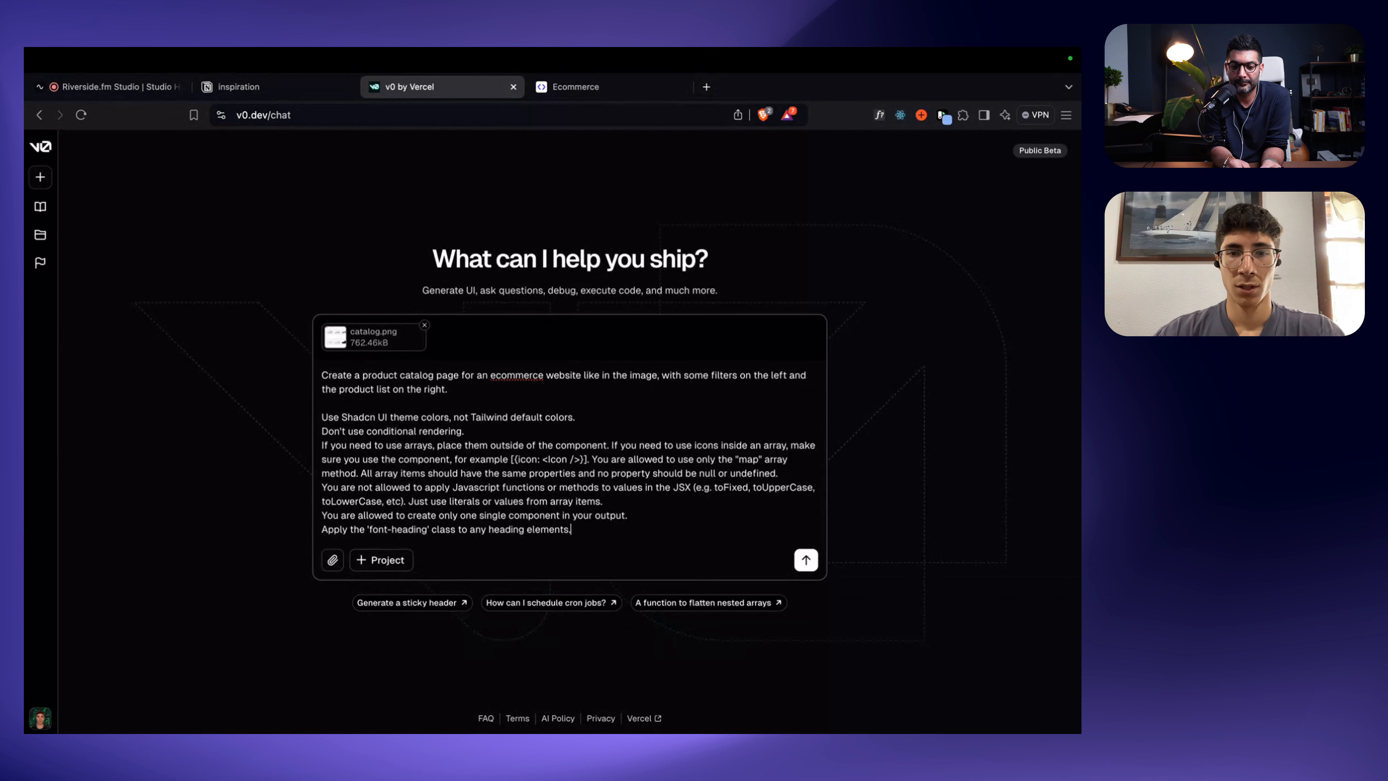
{"action": "key", "text": "Return"}
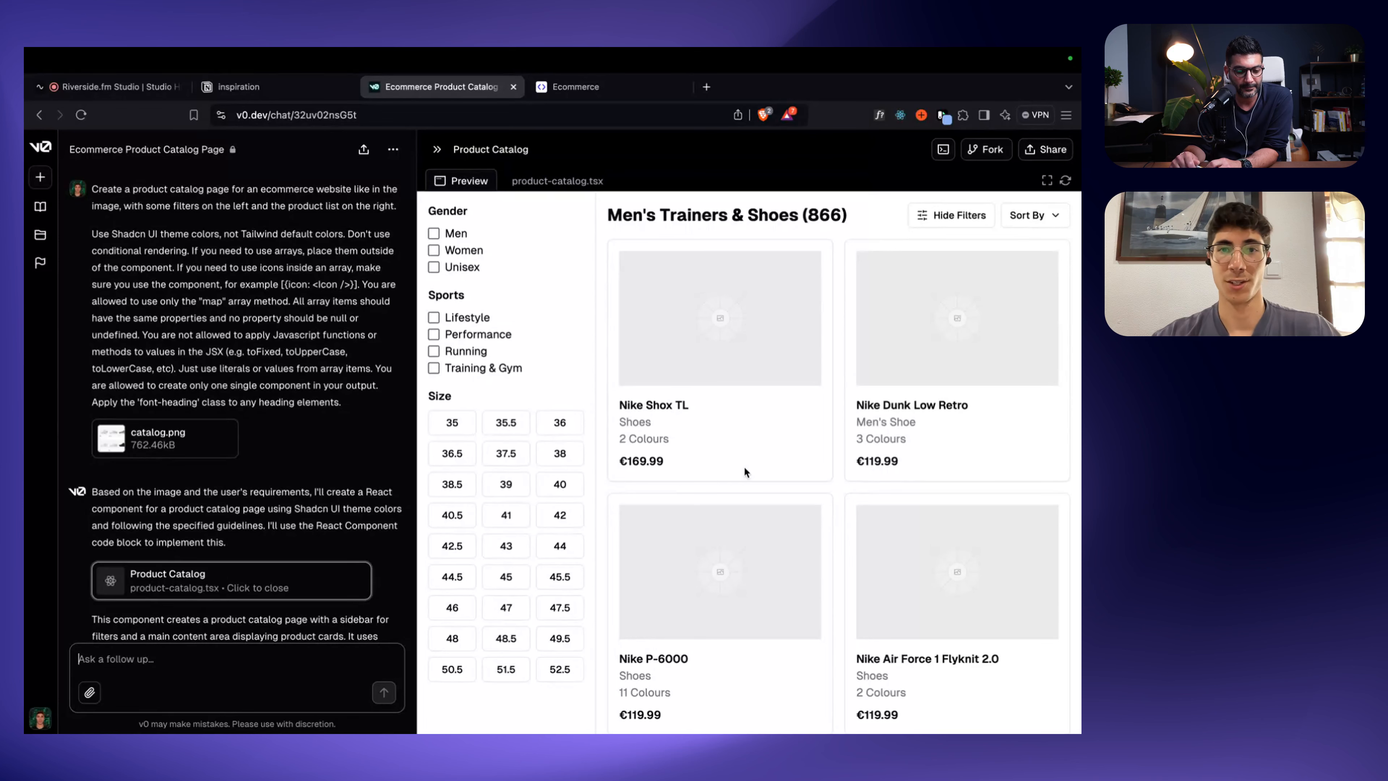
Step: Review the generated product catalog preview and copy the code of product-catalog.tsx
{"action": "scroll", "coordinate": [763, 465], "scroll_direction": "down", "scroll_amount": 3}
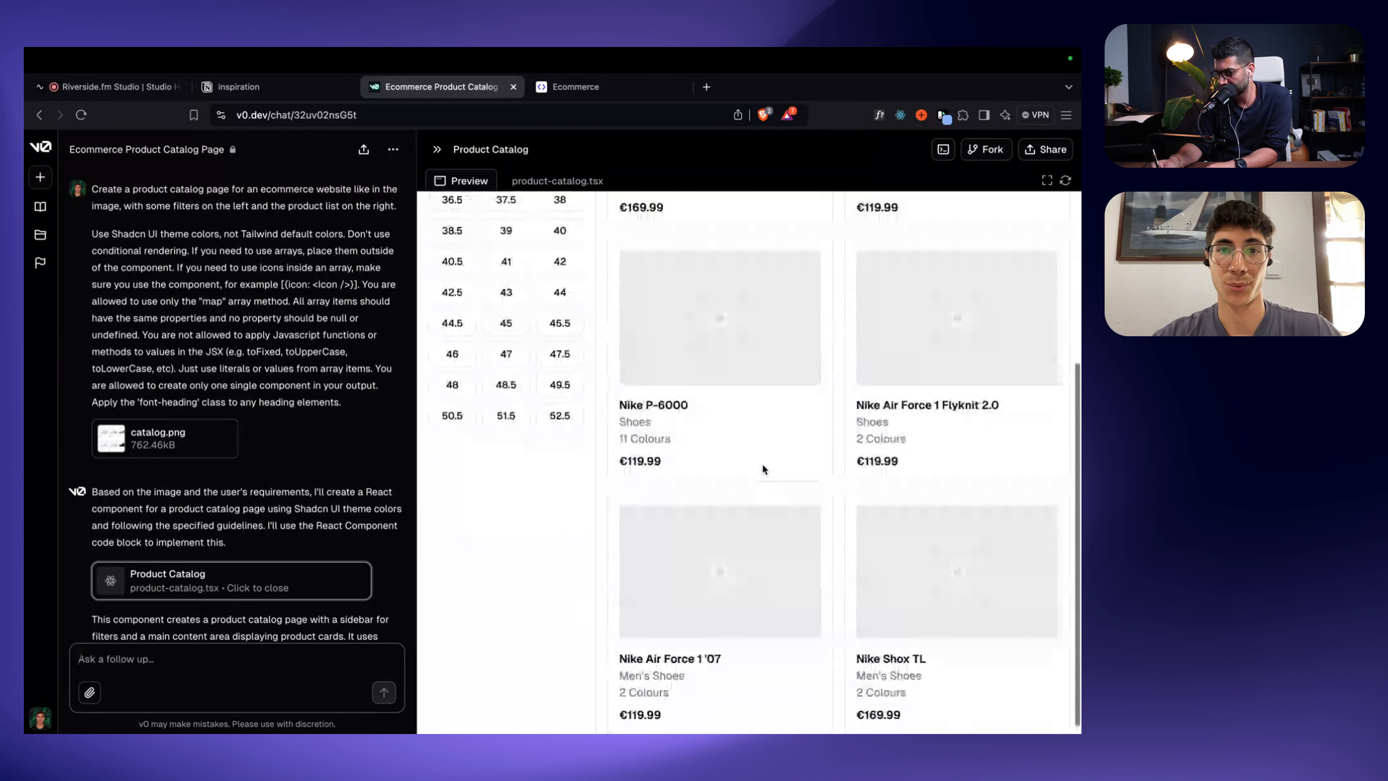
{"action": "scroll", "coordinate": [763, 465], "scroll_direction": "down", "scroll_amount": 1}
{"action": "scroll", "coordinate": [762, 466], "scroll_direction": "up", "scroll_amount": 3}
{"action": "scroll", "coordinate": [762, 463], "scroll_direction": "up", "scroll_amount": 2}
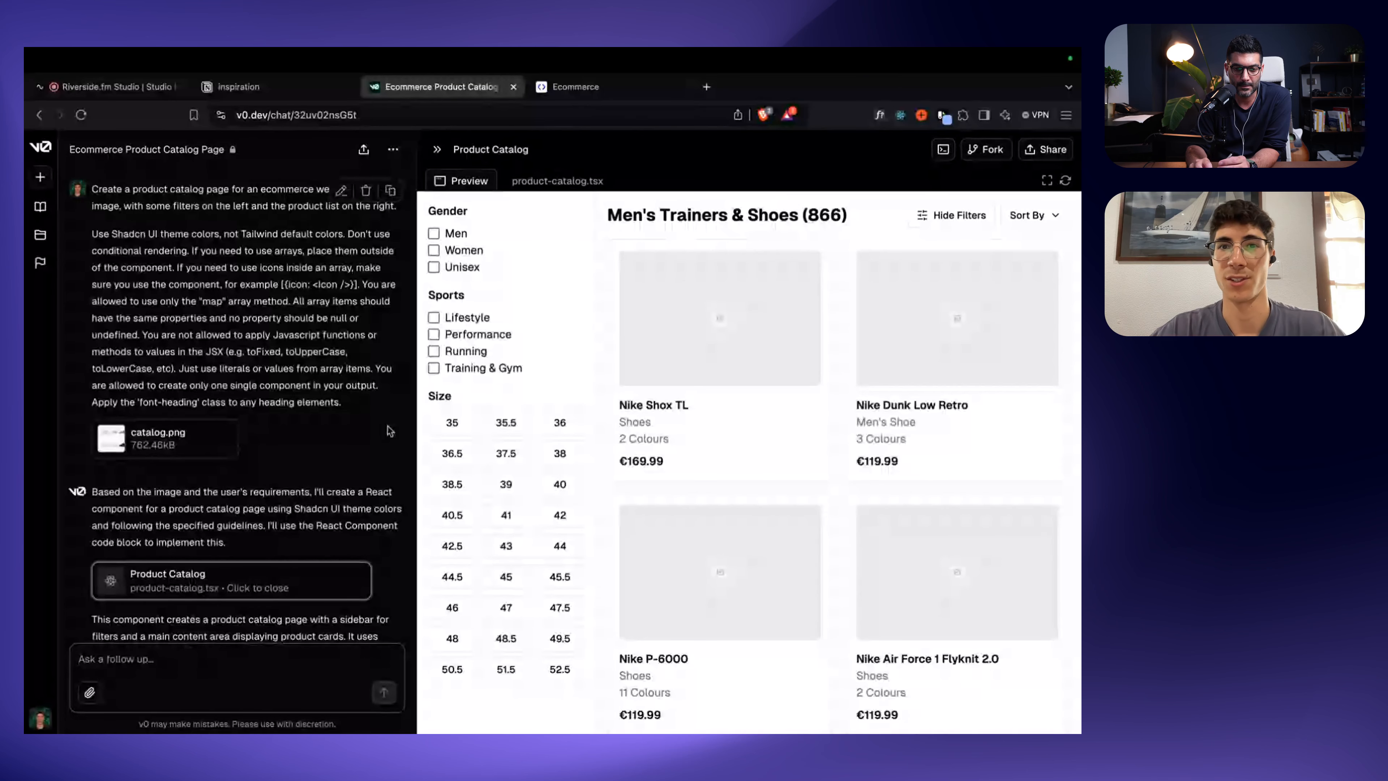
{"action": "left_click", "coordinate": [558, 186]}
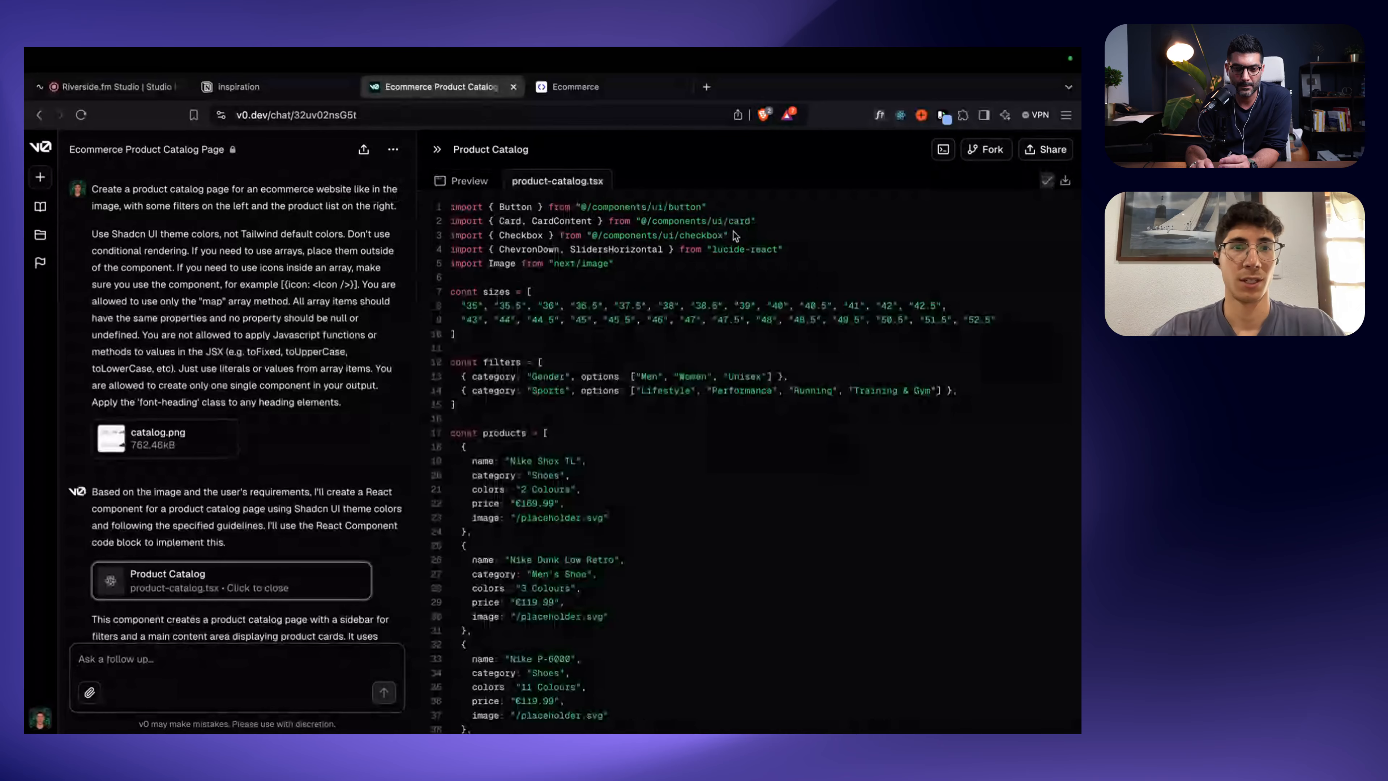
Step: Switch to Reweb, replace the placeholder import code with the copied catalog component, and import it into the /catalog page
{"action": "key", "text": "ctrl+Tab"}
{"action": "left_click", "coordinate": [345, 329]}
{"action": "key", "text": "super+a"}
{"action": "key", "text": "BackSpace"}
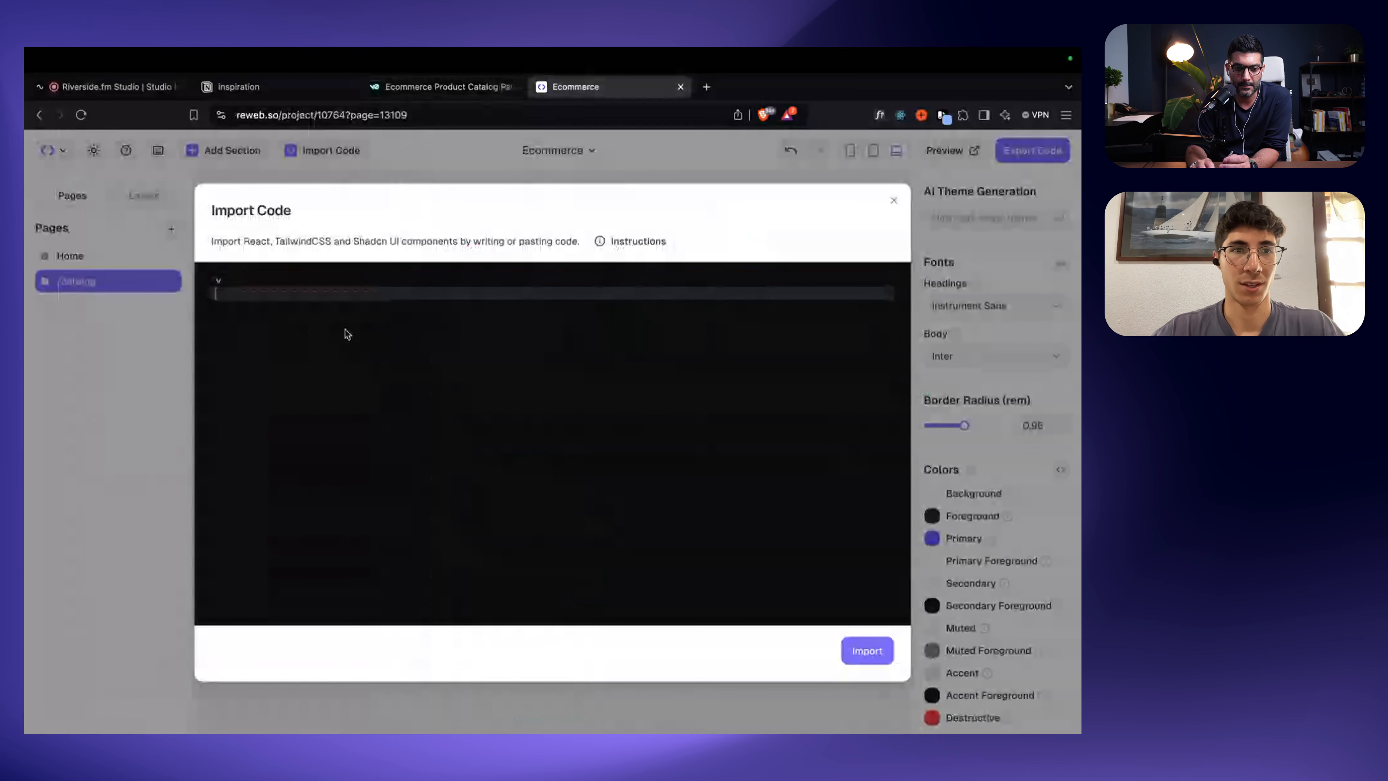
{"action": "key", "text": "super+v"}
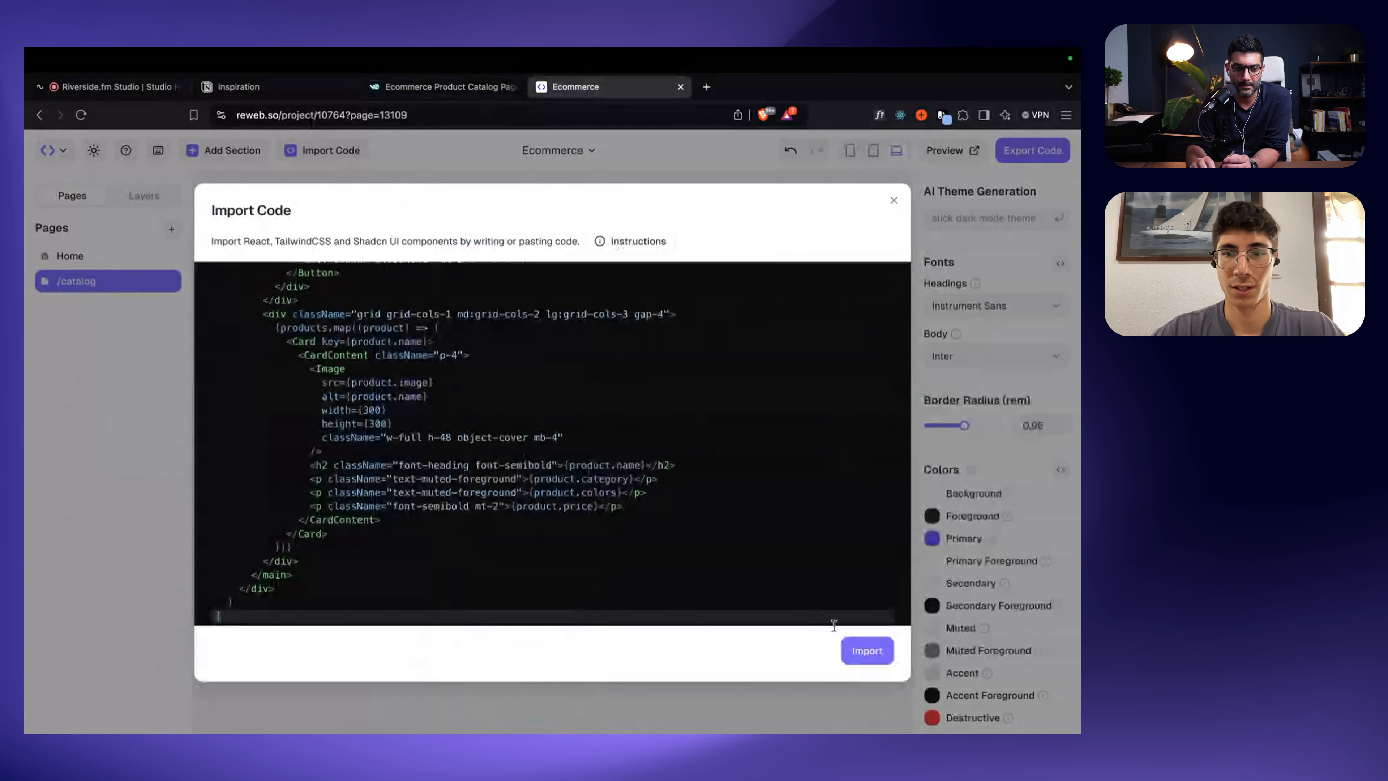
{"action": "left_click", "coordinate": [863, 651]}
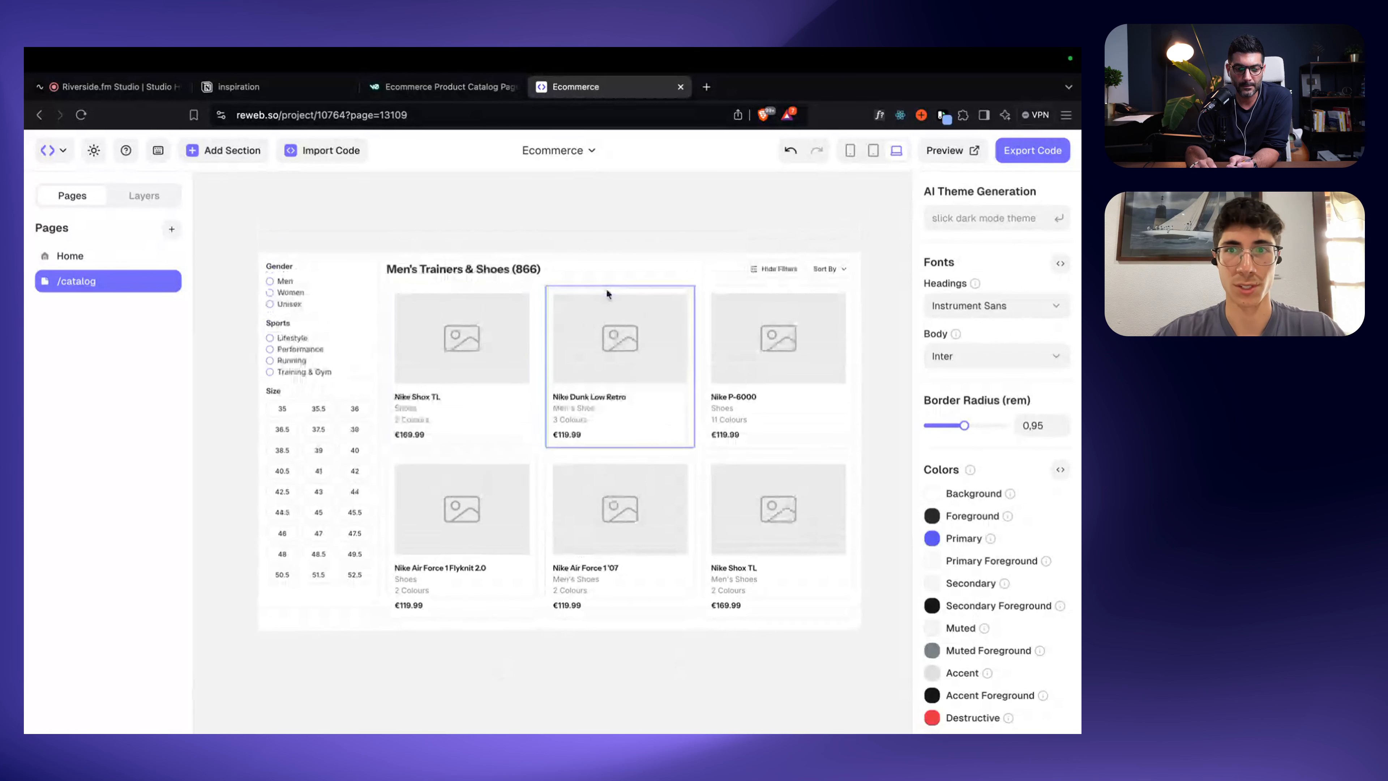
Step: Insert the Header Simple section above the catalog div on the /catalog page
{"action": "left_click", "coordinate": [144, 195]}
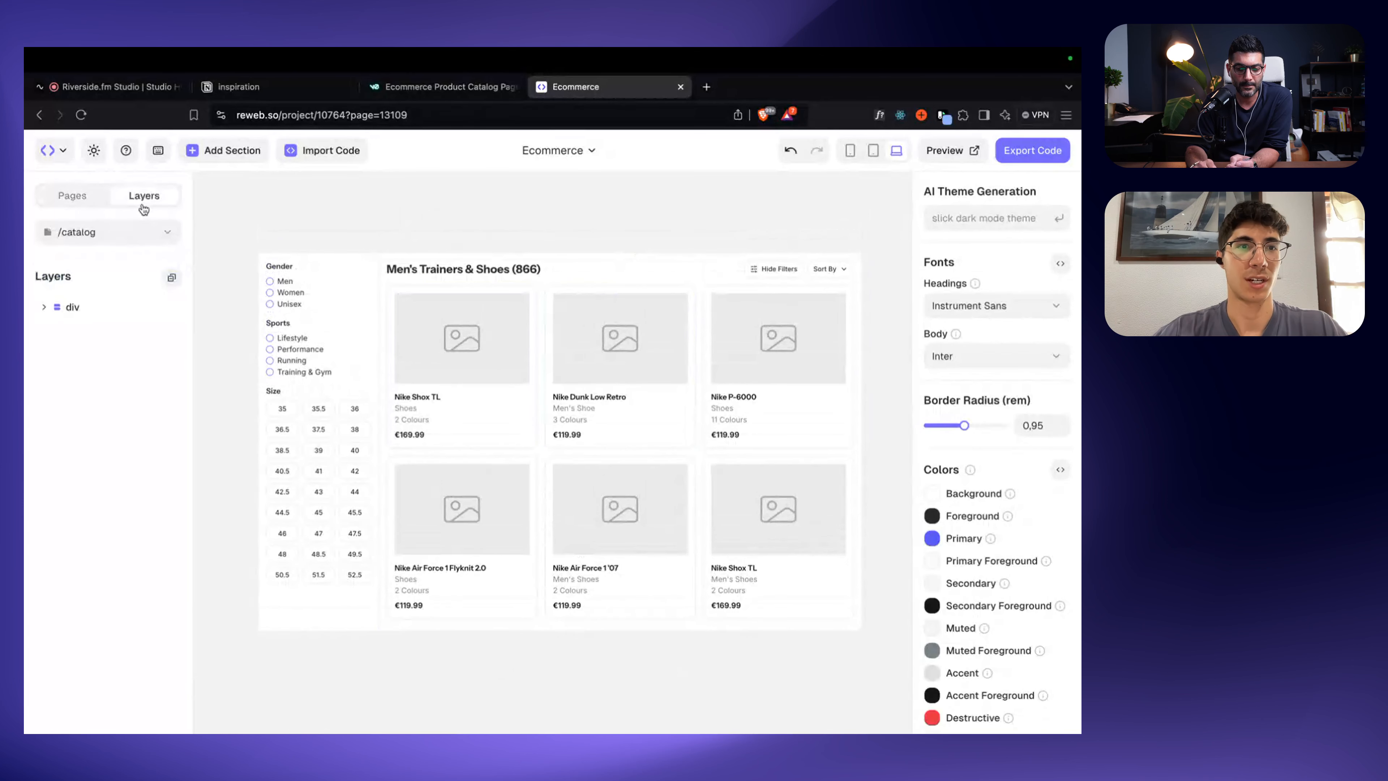
{"action": "left_click", "coordinate": [115, 295]}
{"action": "type", "text": "header"}
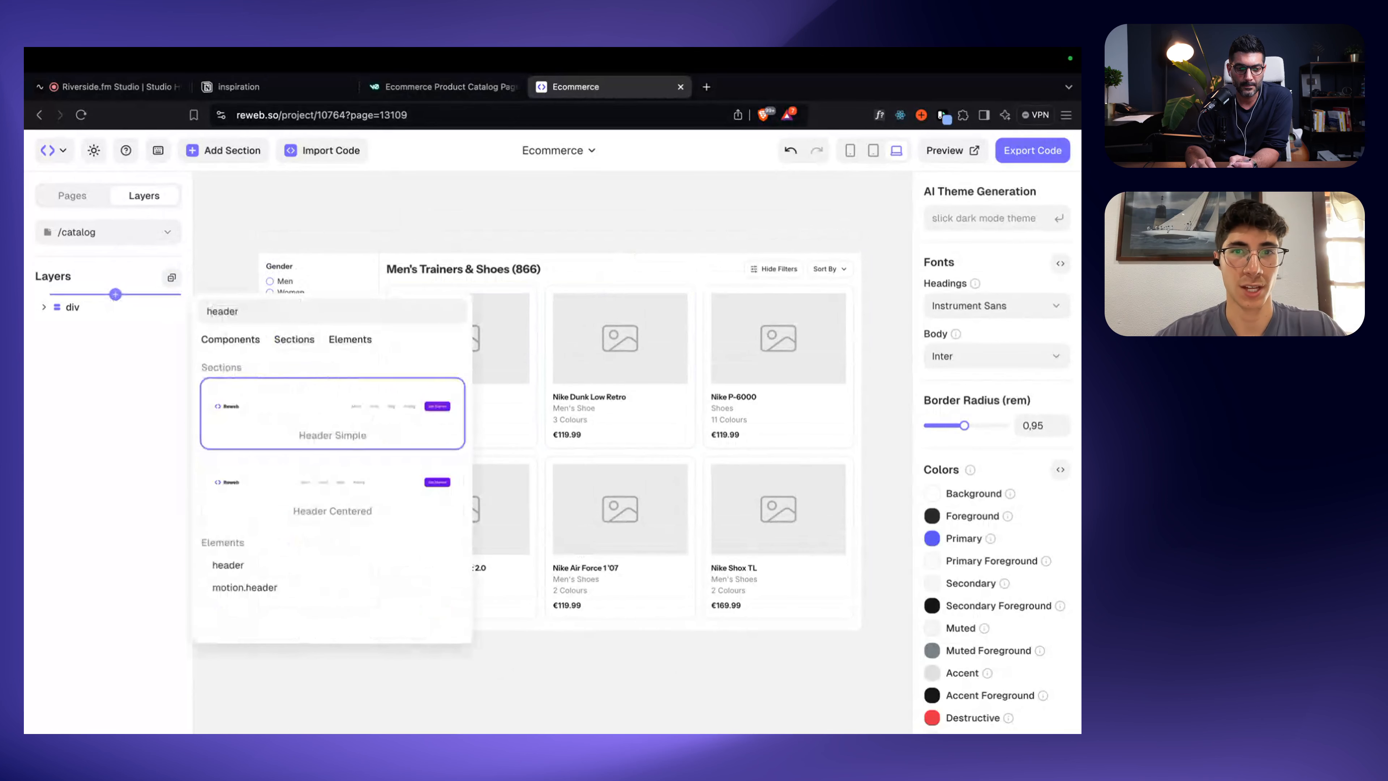
{"action": "key", "text": "Return"}
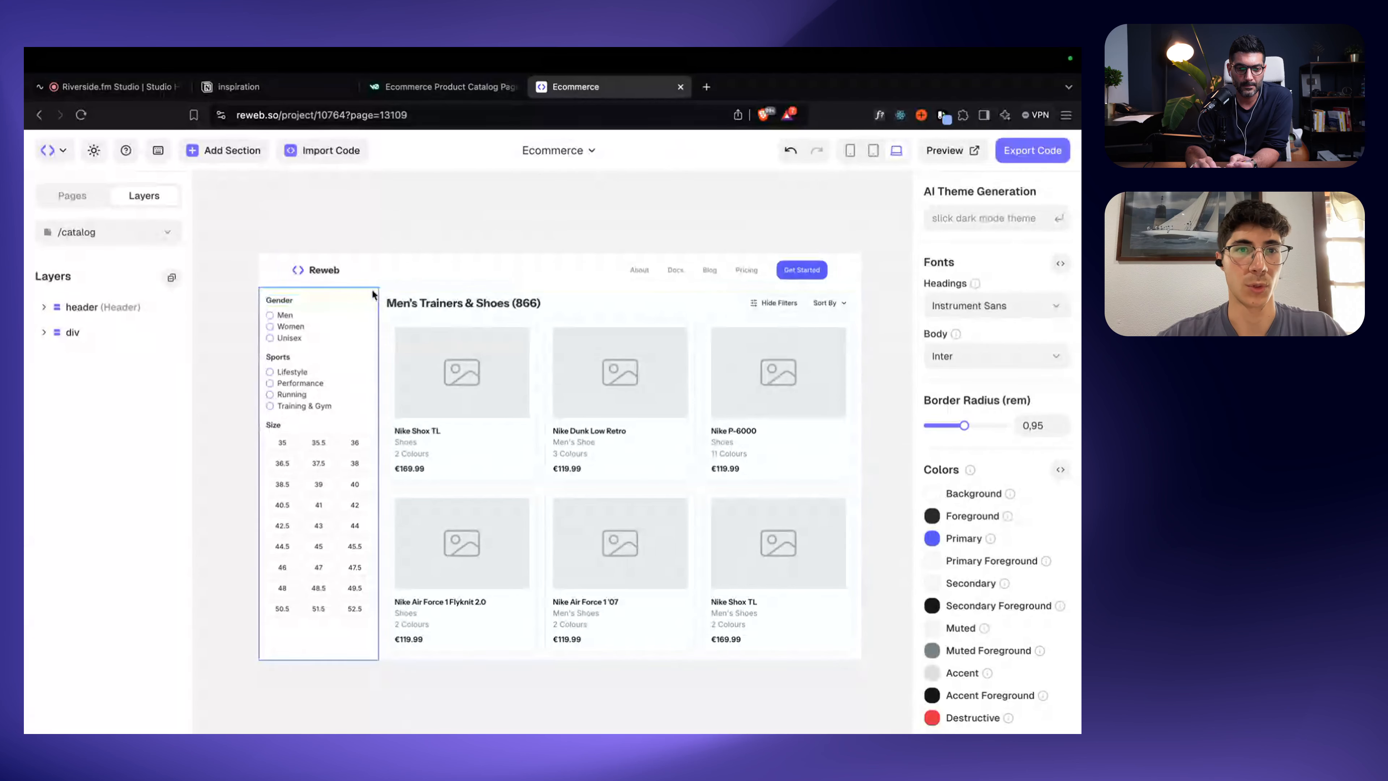
Step: Add the Tailwind class container to the catalog page's outer div
{"action": "left_click", "coordinate": [78, 332]}
{"action": "left_click", "coordinate": [1068, 257]}
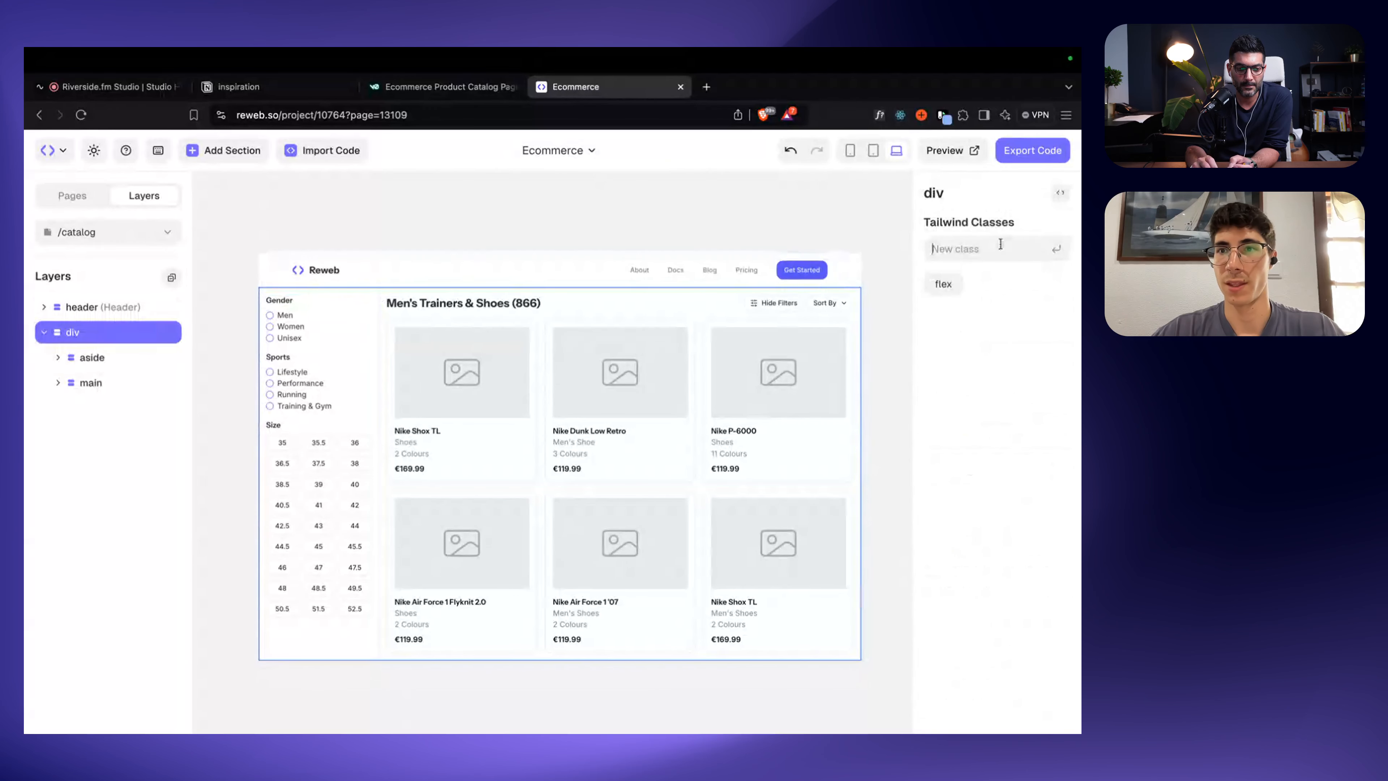
{"action": "type", "text": "con"}
{"action": "key", "text": "Return"}
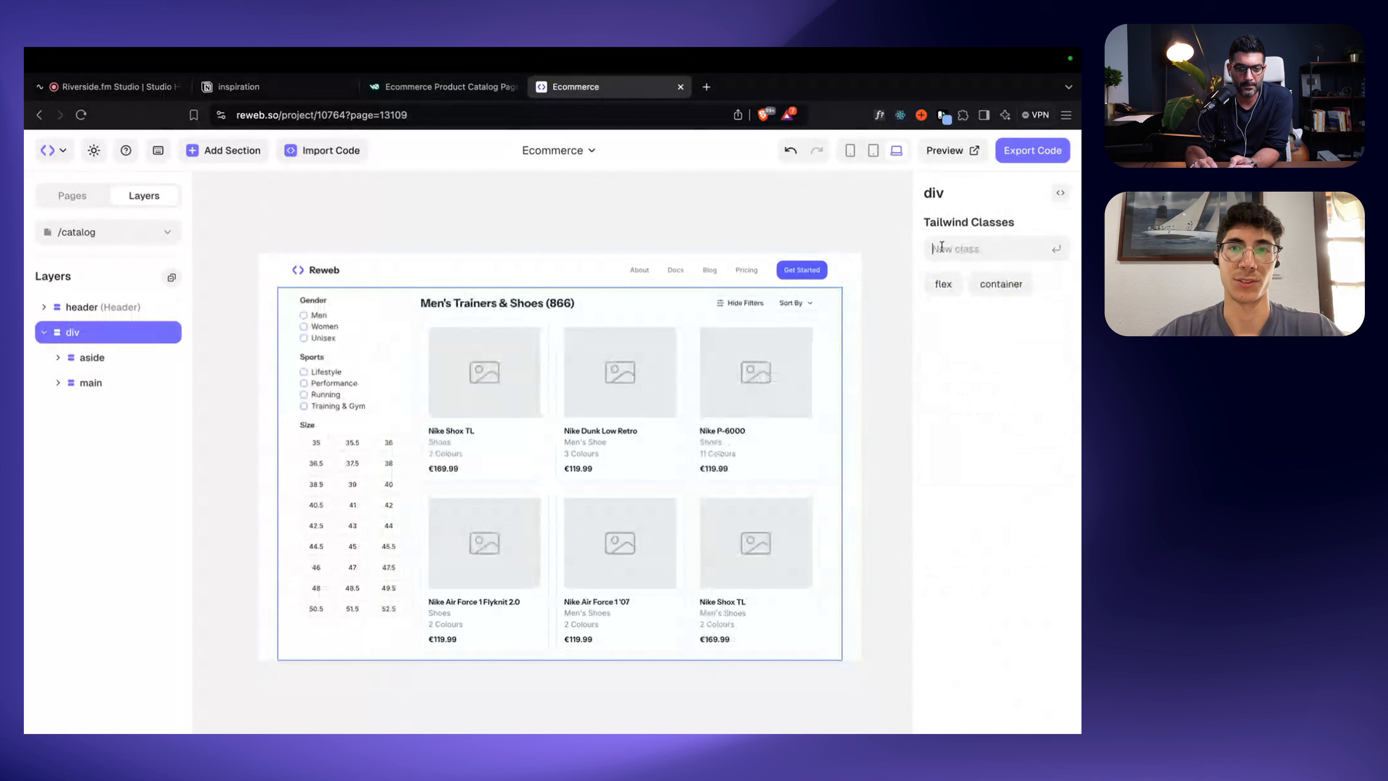
{"action": "left_click", "coordinate": [622, 216]}
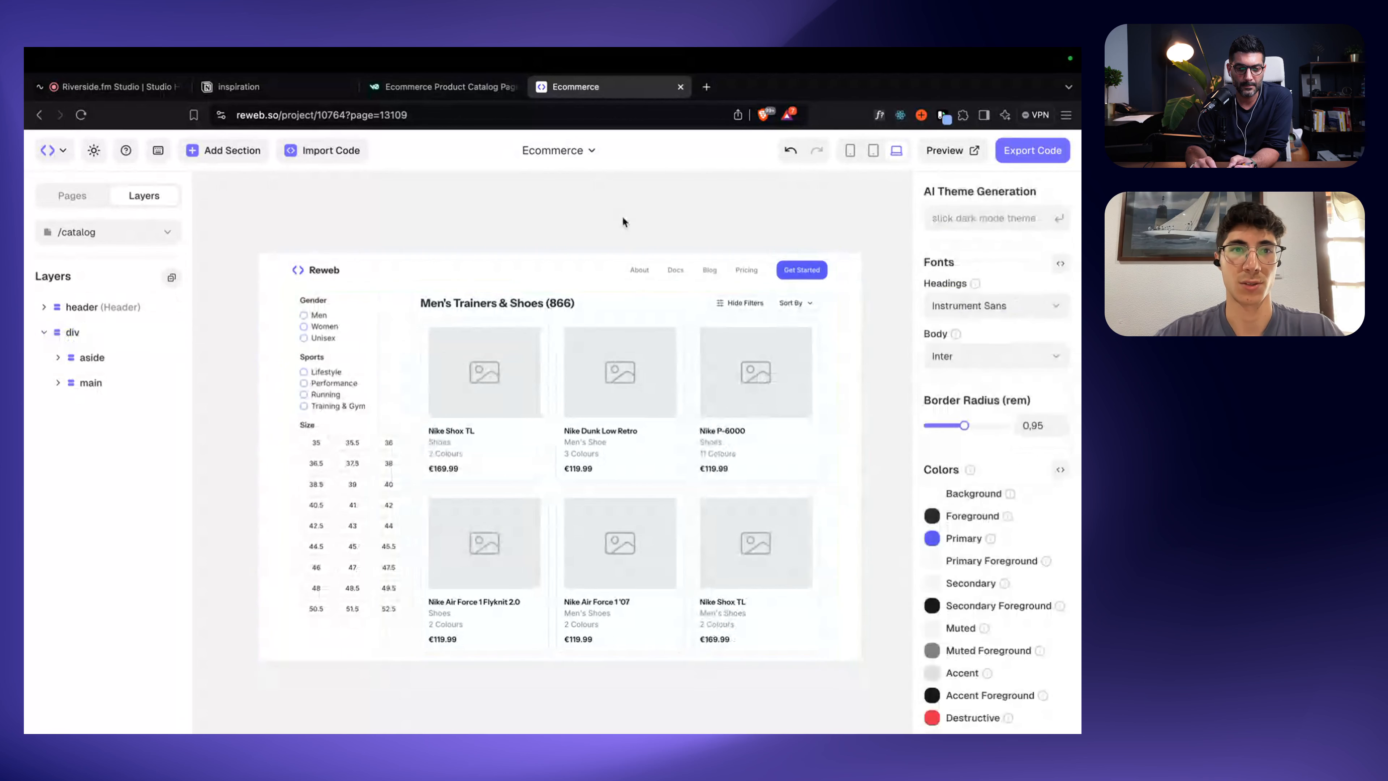
Step: Remove the padding class from the filter aside and the p-4 class from the main product area
{"action": "left_click", "coordinate": [295, 323]}
{"action": "left_click", "coordinate": [1003, 281]}
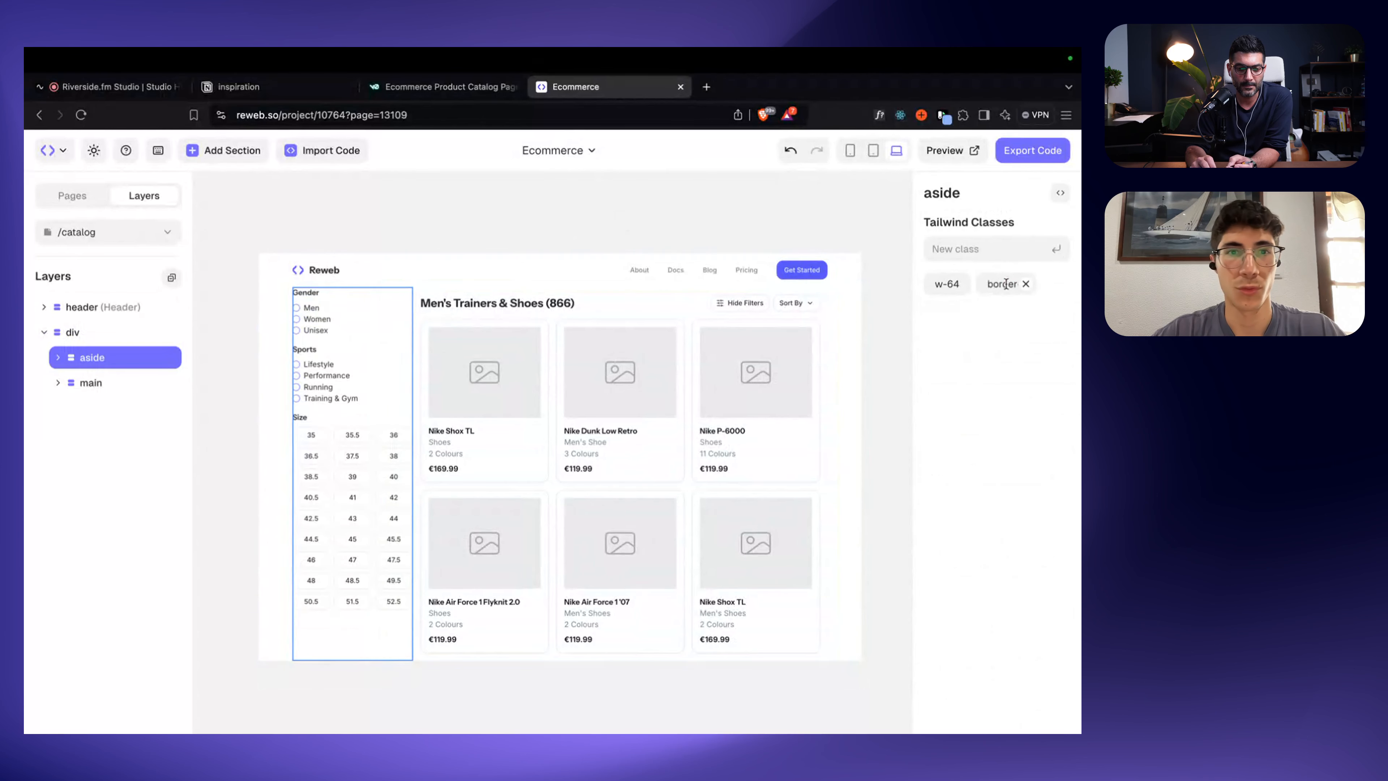
{"action": "left_click", "coordinate": [428, 312]}
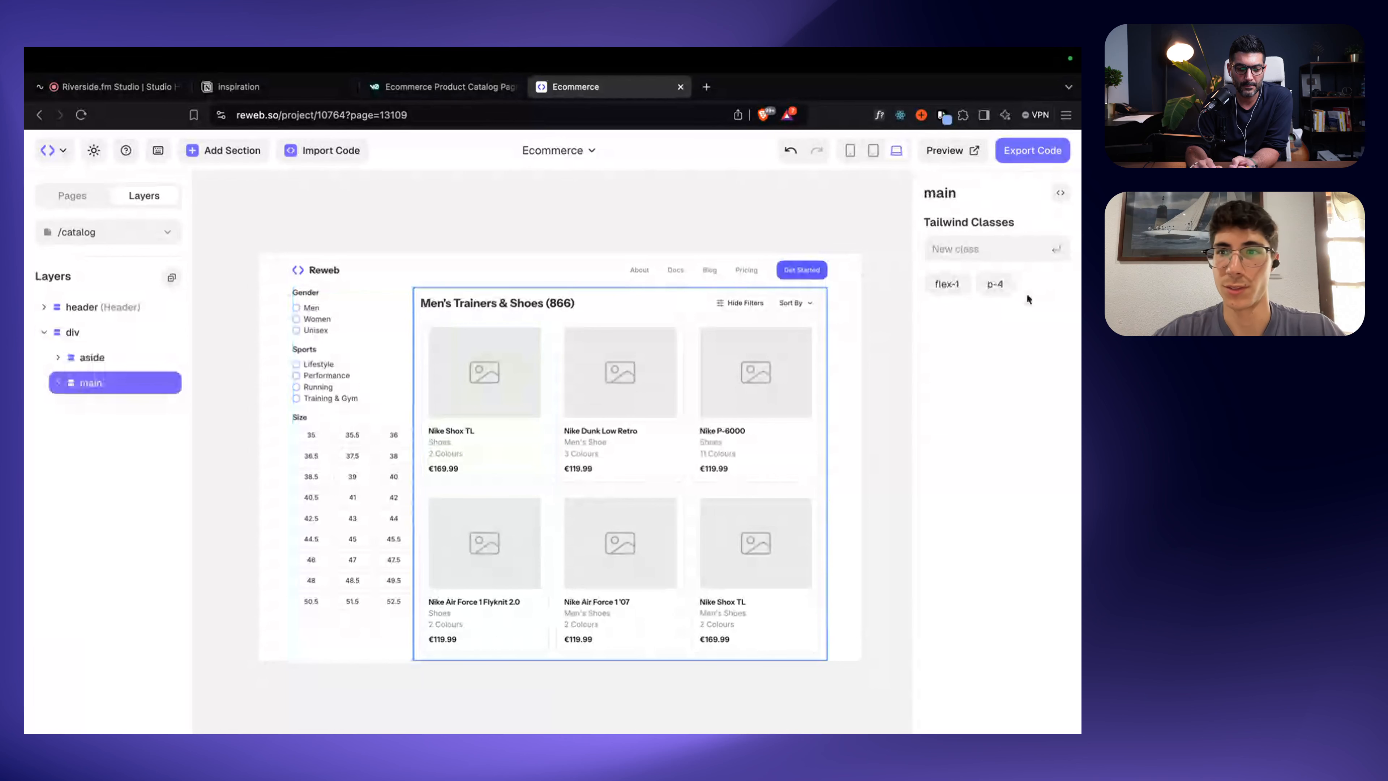
{"action": "left_click", "coordinate": [1002, 282]}
{"action": "left_click", "coordinate": [476, 222]}
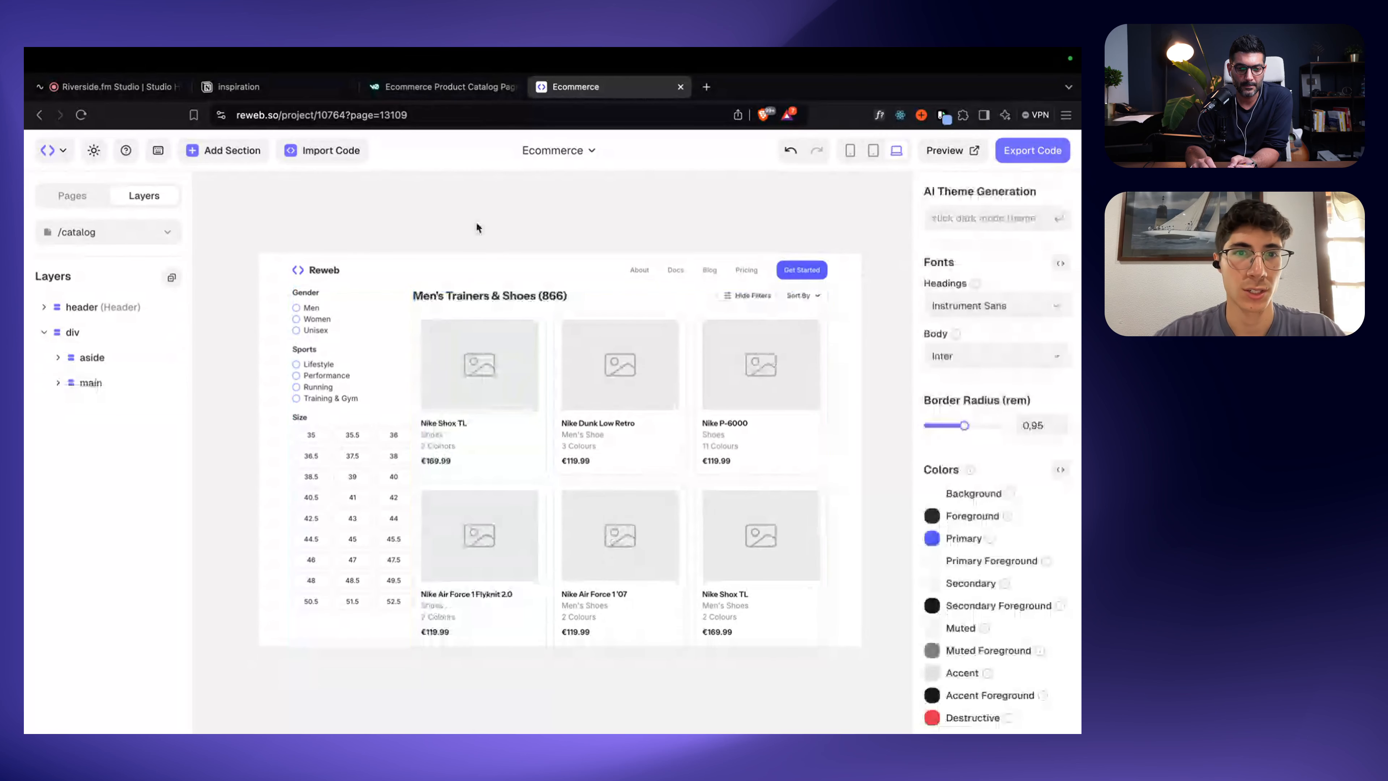
Step: Add the Tailwind class gap-10 to the outer div that holds the filters and product list
{"action": "left_click", "coordinate": [127, 333]}
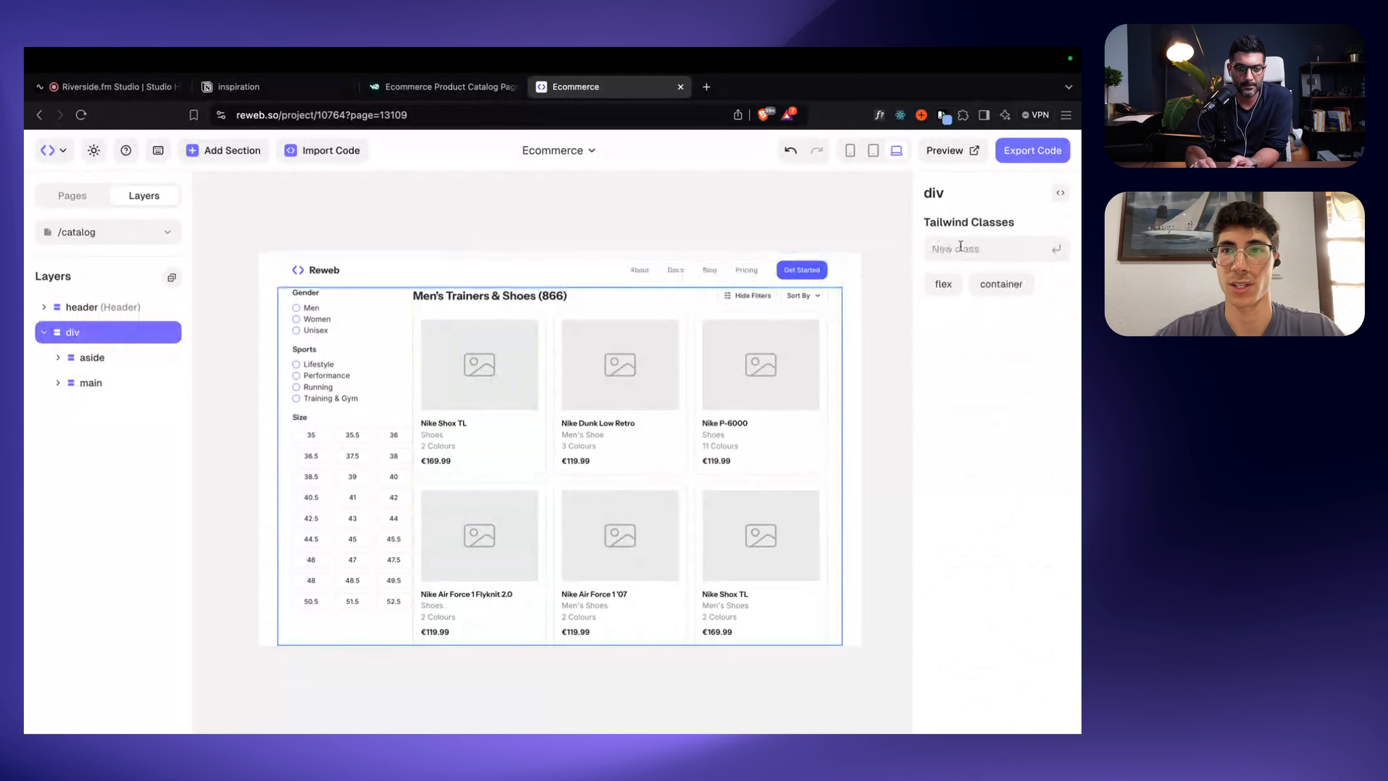
{"action": "type", "text": "gap-1"}
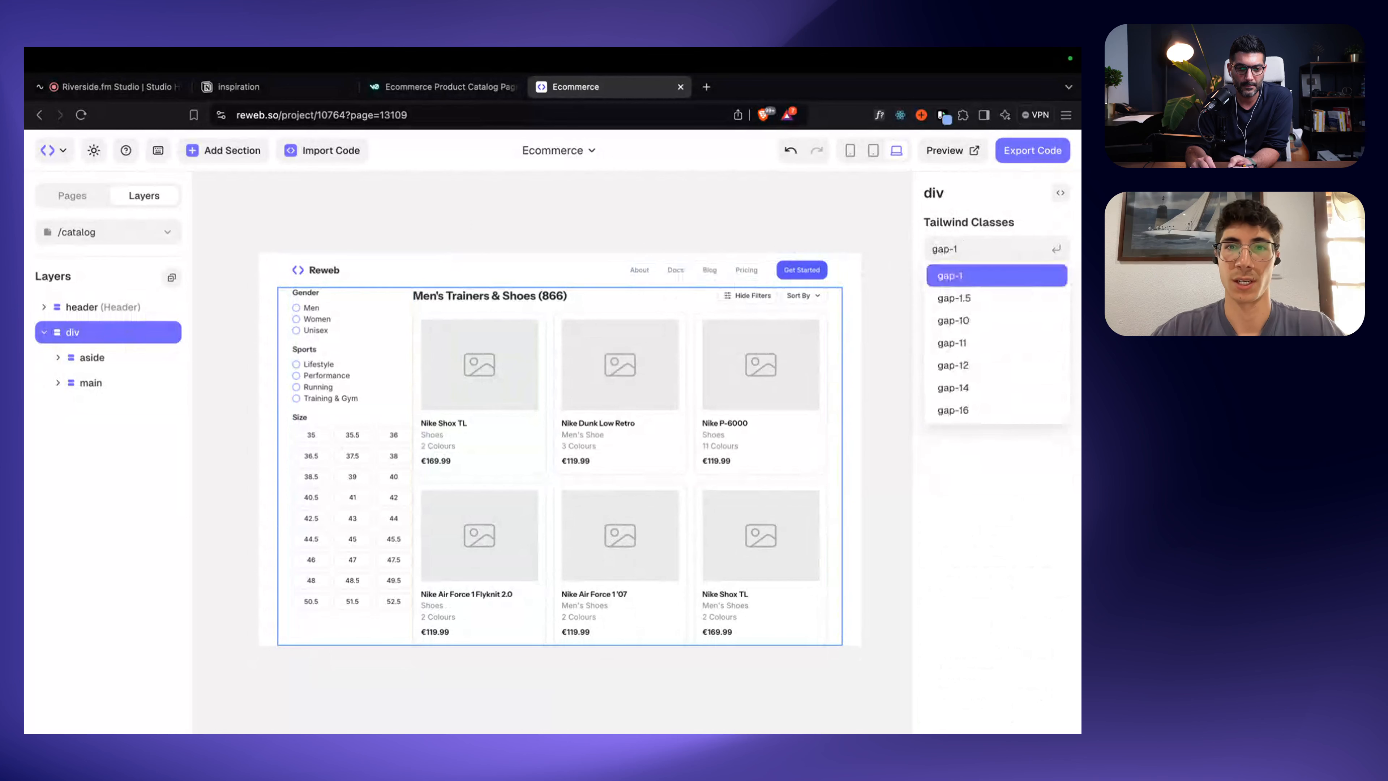
{"action": "type", "text": "0"}
{"action": "key", "text": "Return"}
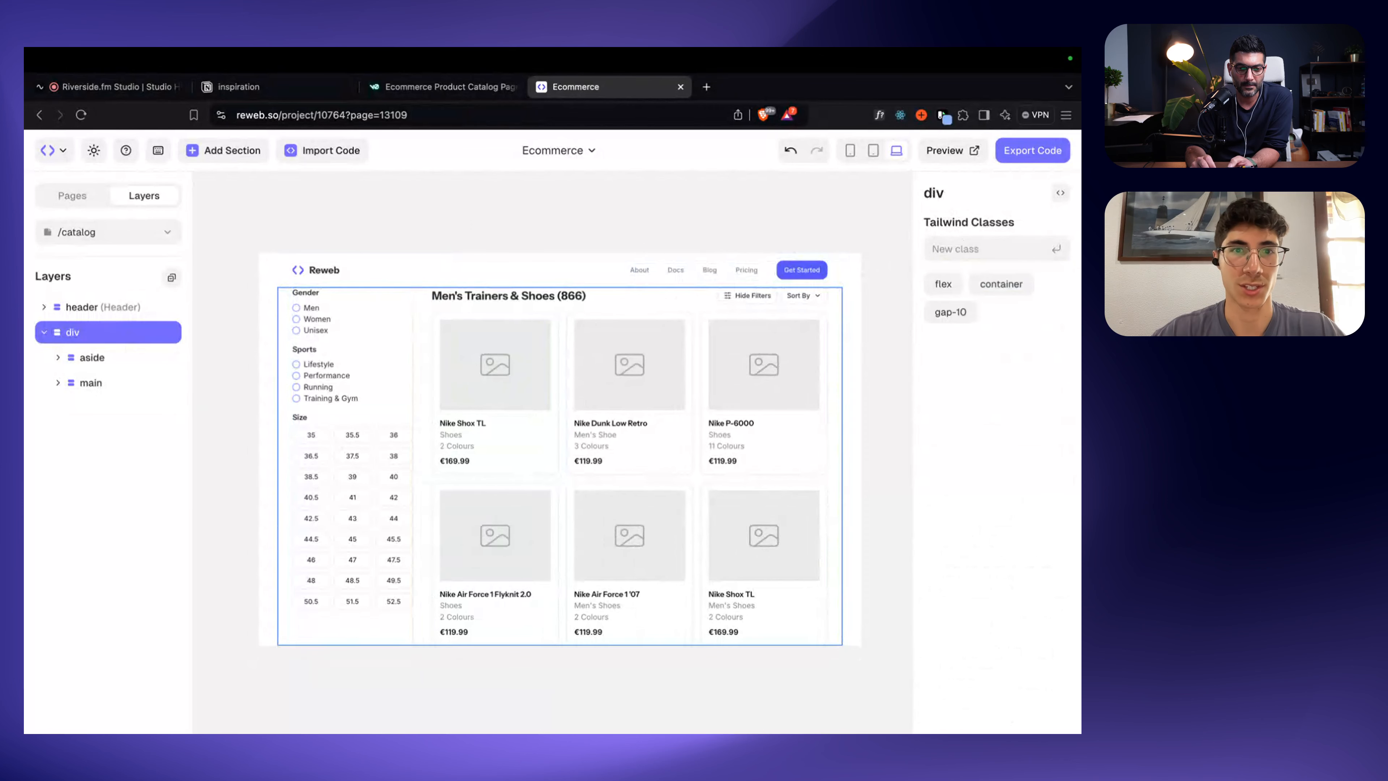
{"action": "left_click", "coordinate": [415, 234]}
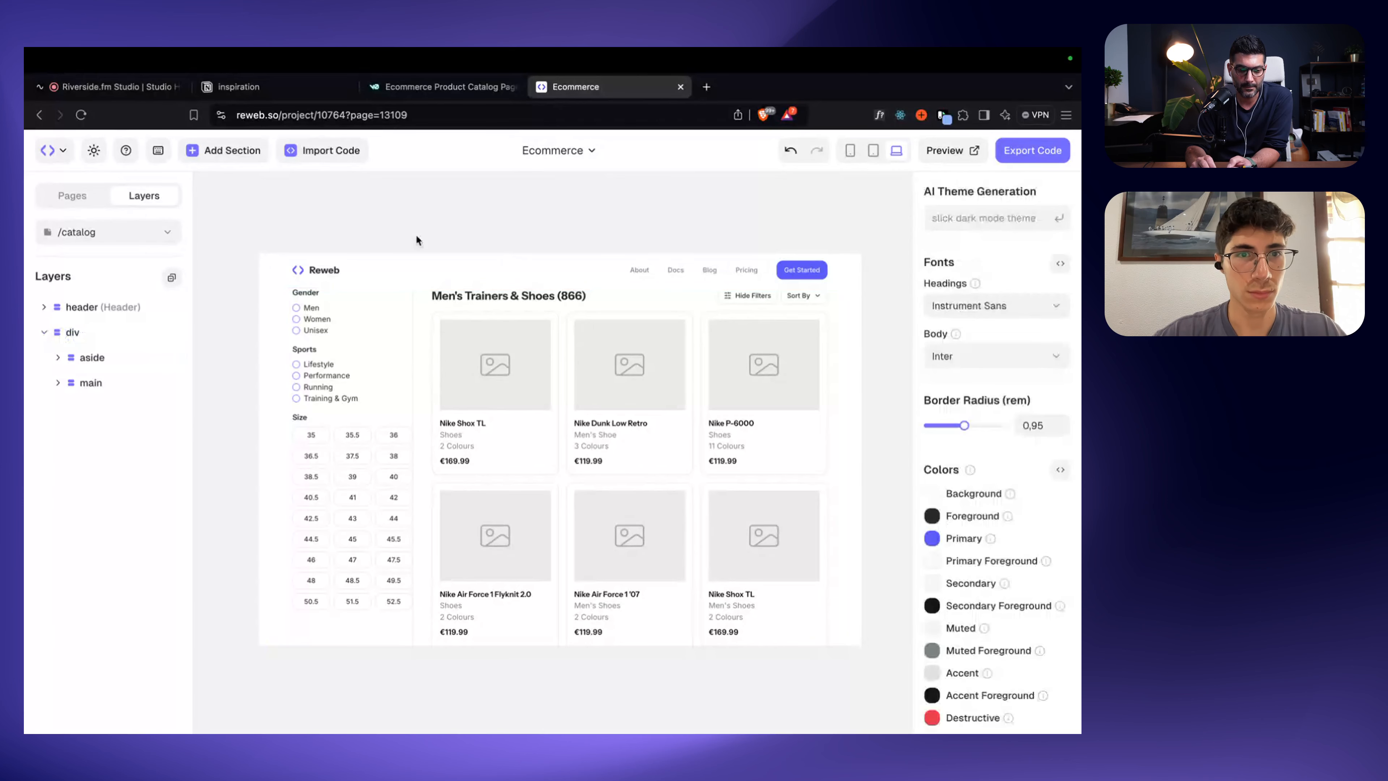
{"action": "left_click", "coordinate": [410, 339]}
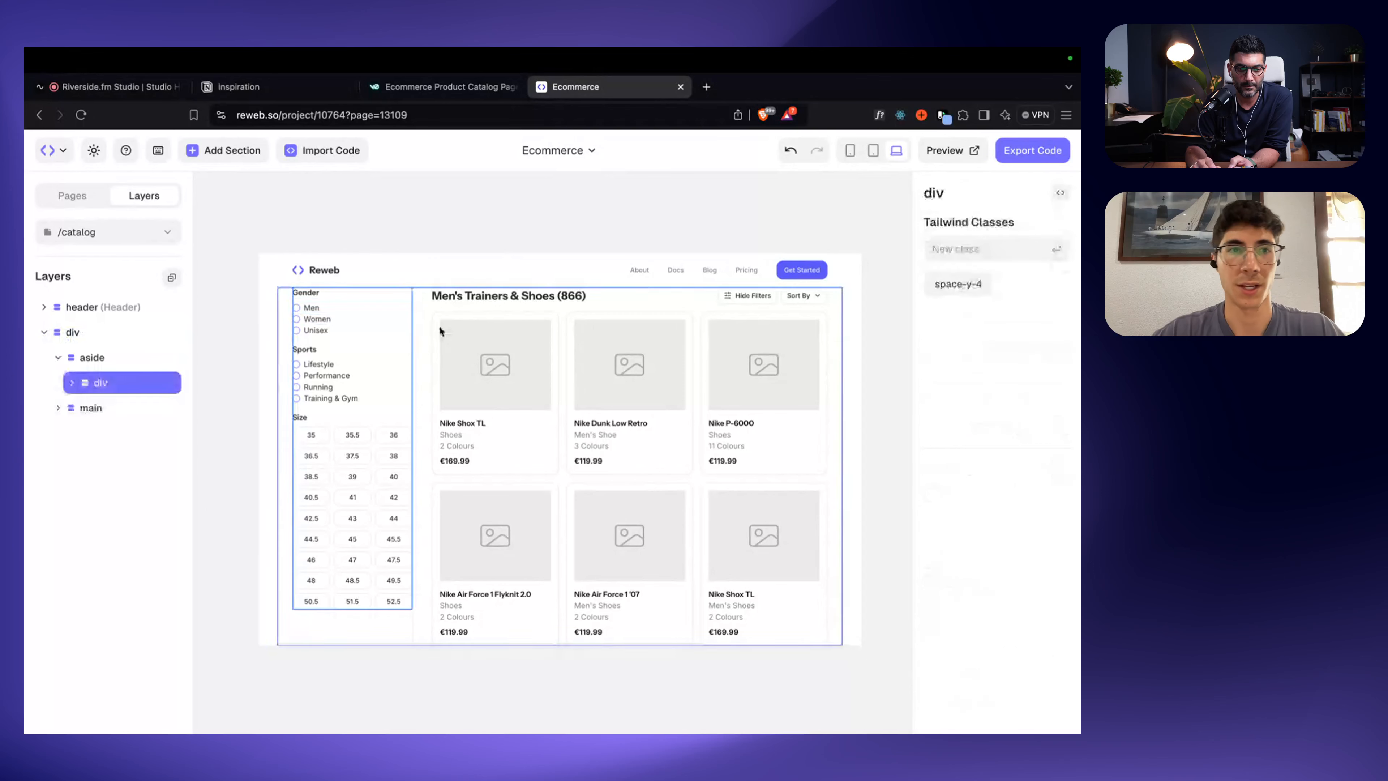
{"action": "scroll", "coordinate": [372, 424], "scroll_direction": "up", "scroll_amount": 3}
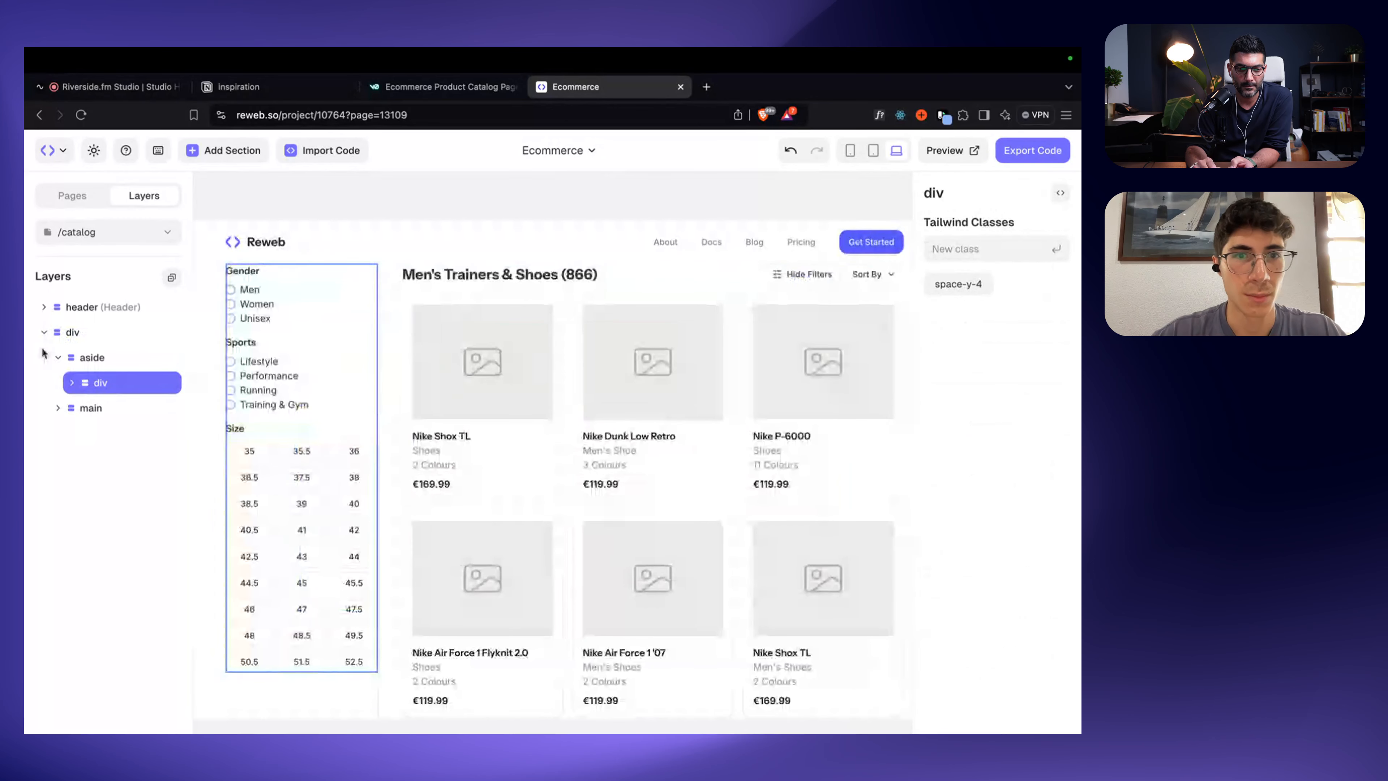
{"action": "left_click", "coordinate": [92, 358]}
{"action": "left_click", "coordinate": [1026, 284]}
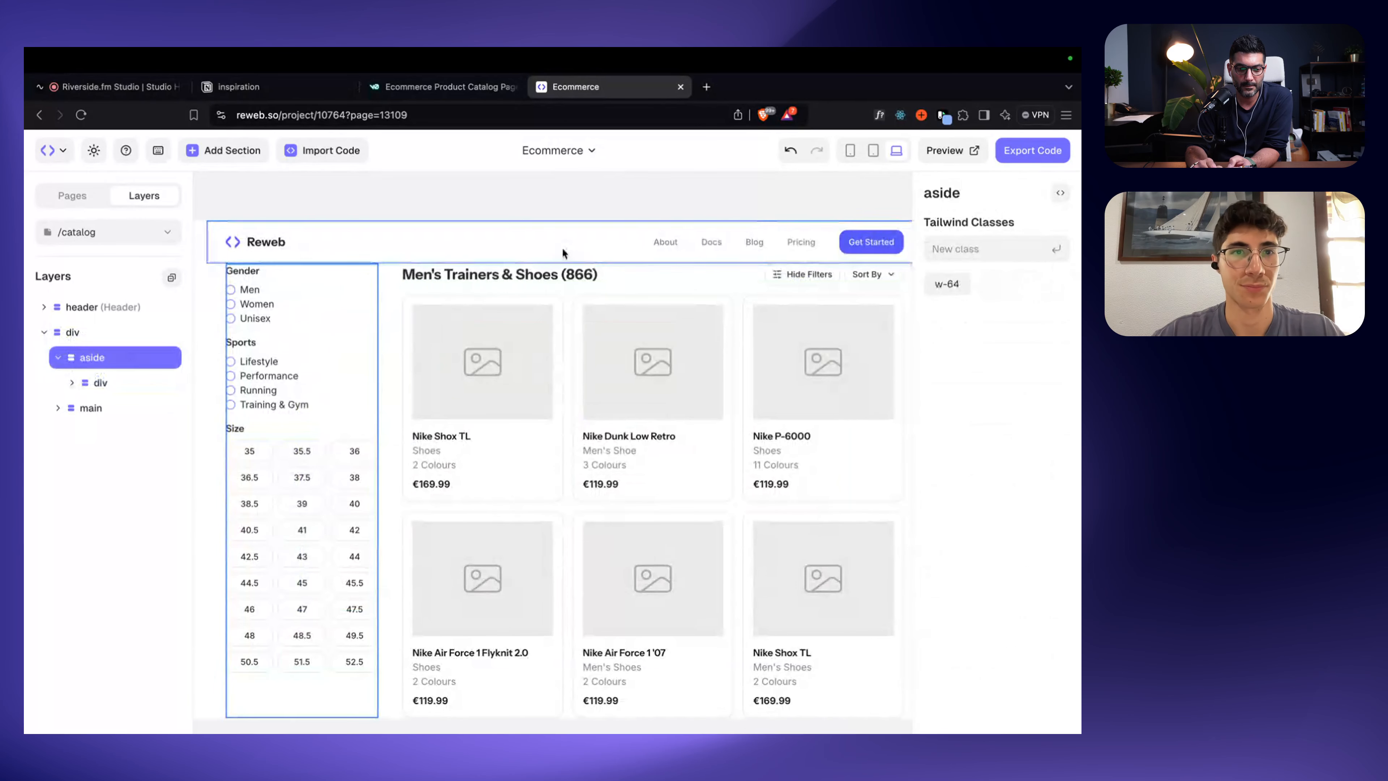
{"action": "left_click", "coordinate": [519, 201]}
{"action": "scroll", "coordinate": [519, 201], "scroll_direction": "down", "scroll_amount": 3}
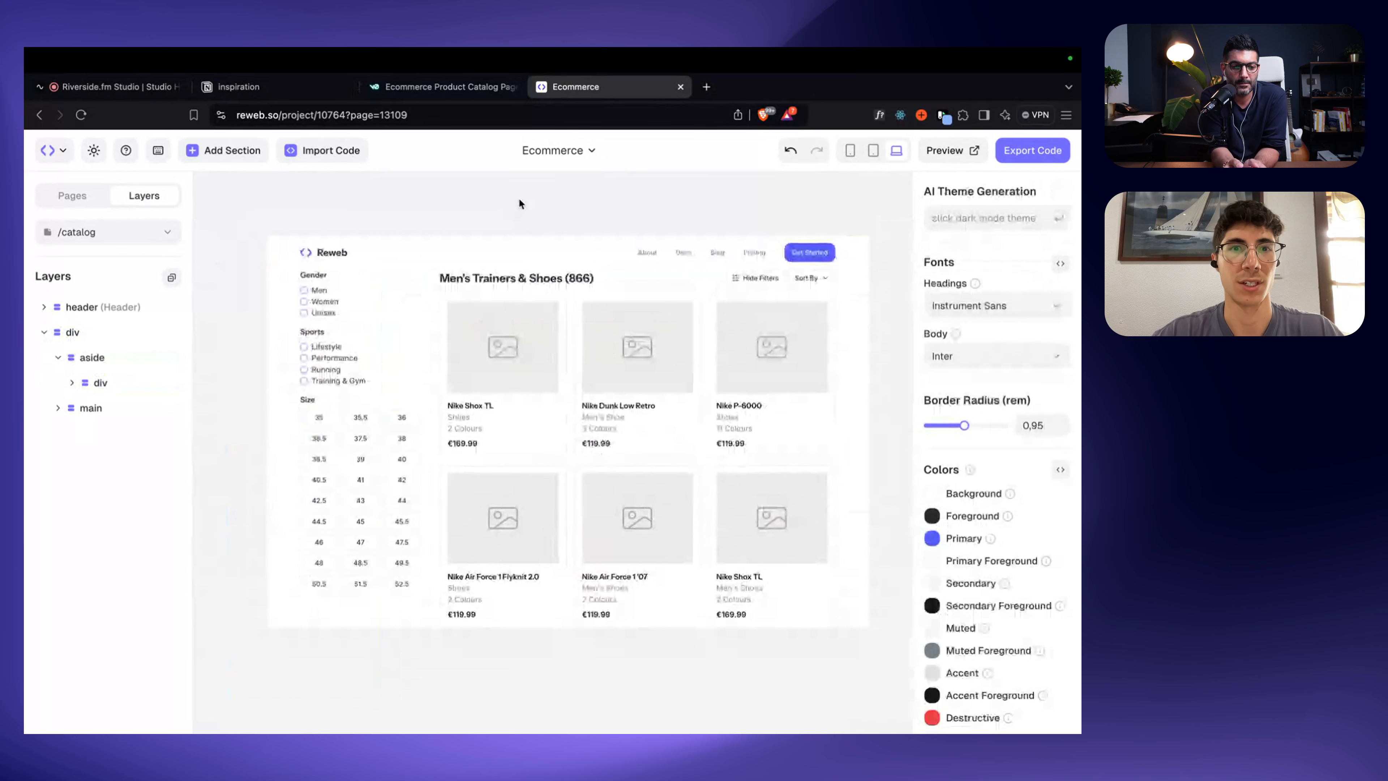
Step: Add the Tailwind class mt-4 to the outer div that holds the filters and product list
{"action": "left_click", "coordinate": [430, 280]}
{"action": "left_click", "coordinate": [985, 250]}
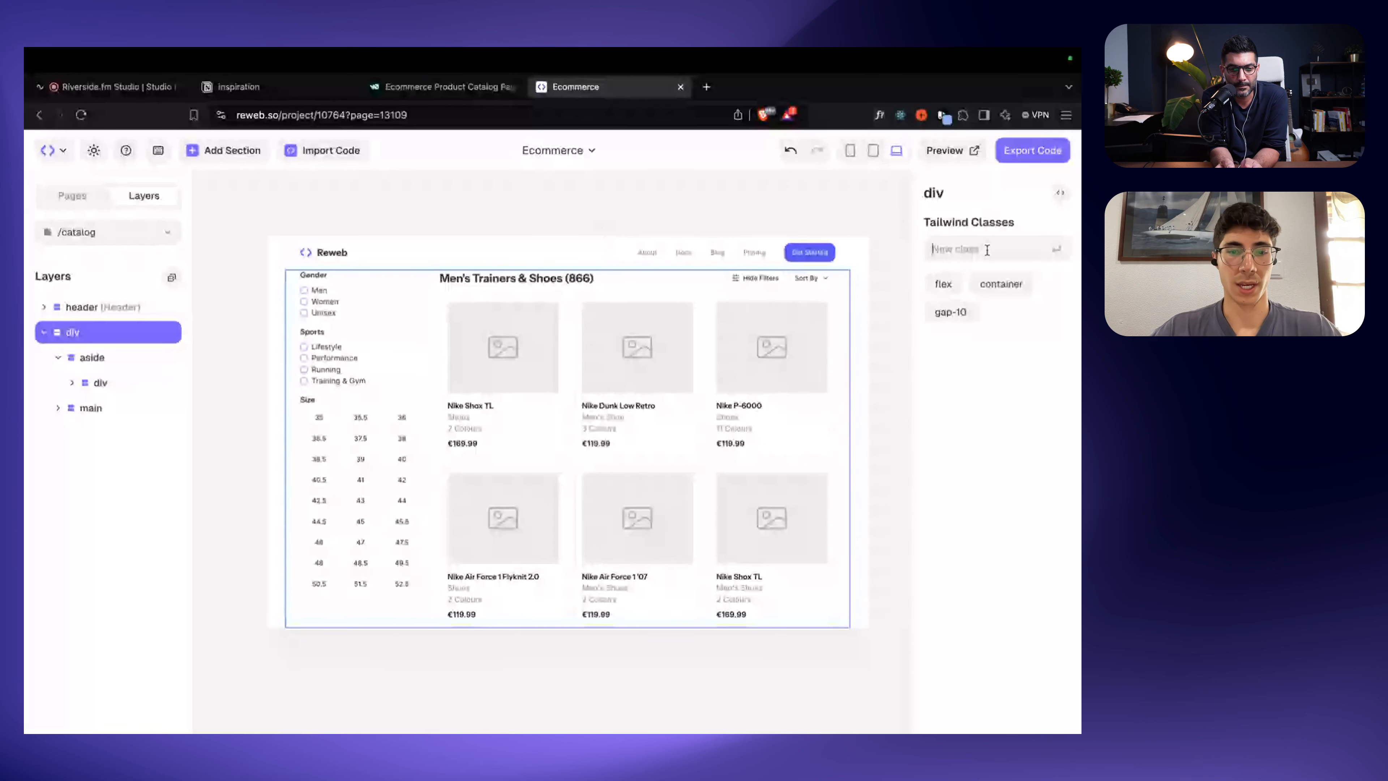
{"action": "type", "text": "m"}
{"action": "key", "text": "Return"}
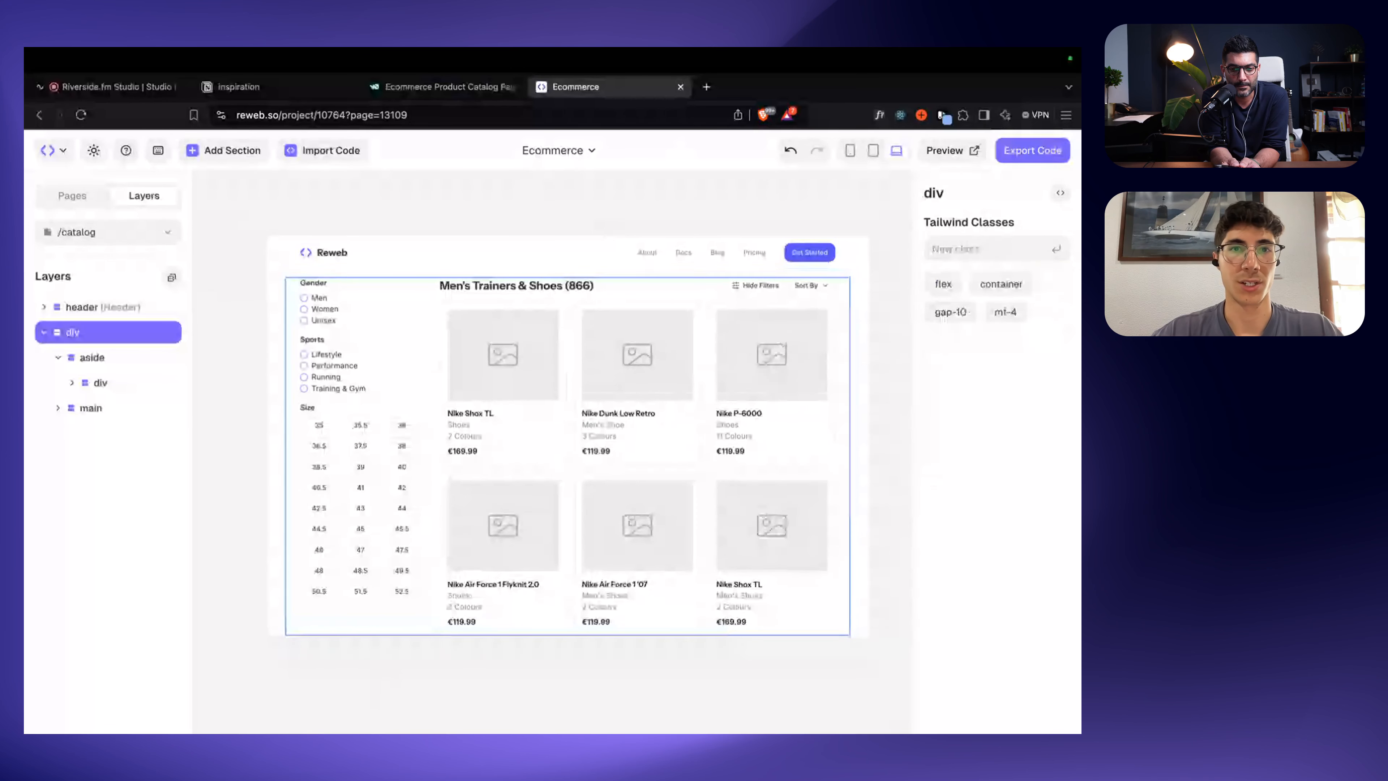
{"action": "left_click", "coordinate": [553, 205]}
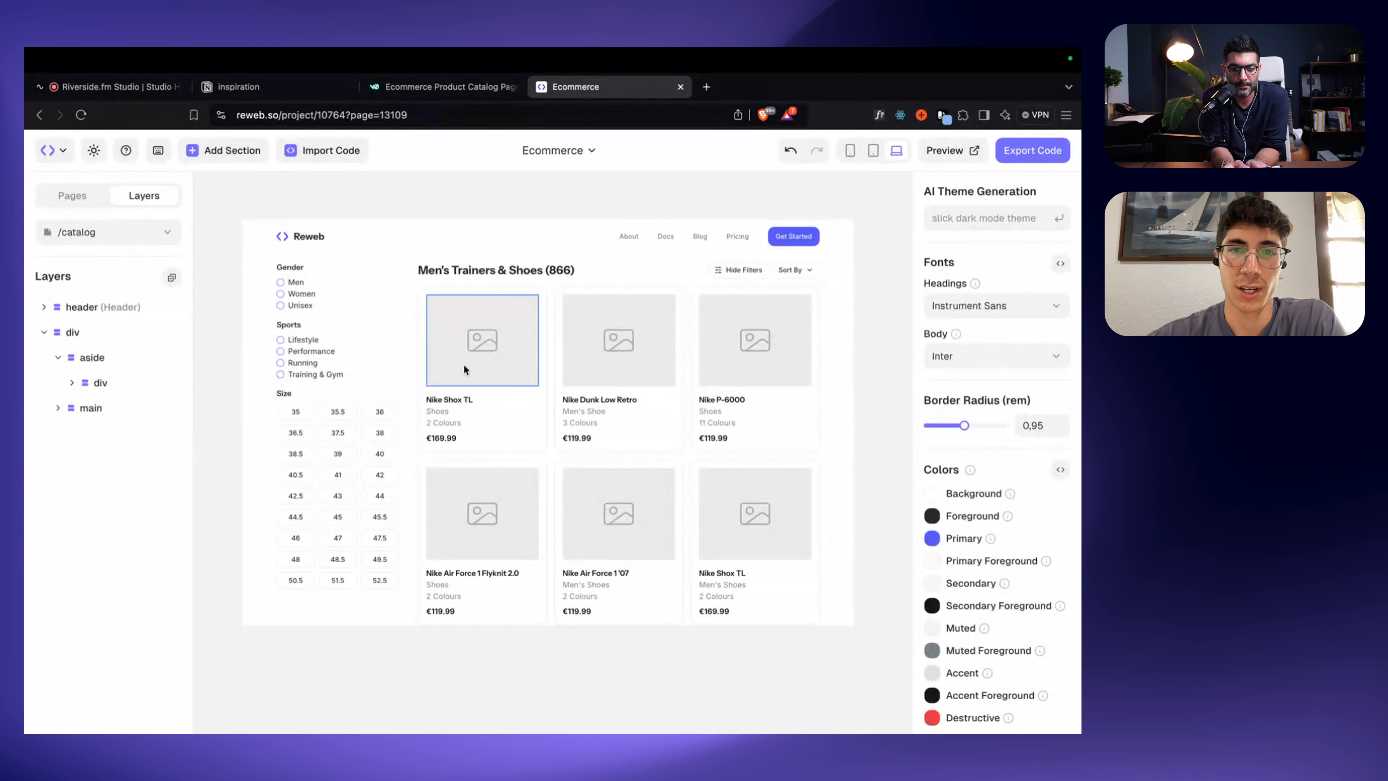
Step: Try deleting the product title from the first card, and undo the deletion
{"action": "left_click", "coordinate": [464, 401]}
{"action": "key", "text": "Delete"}
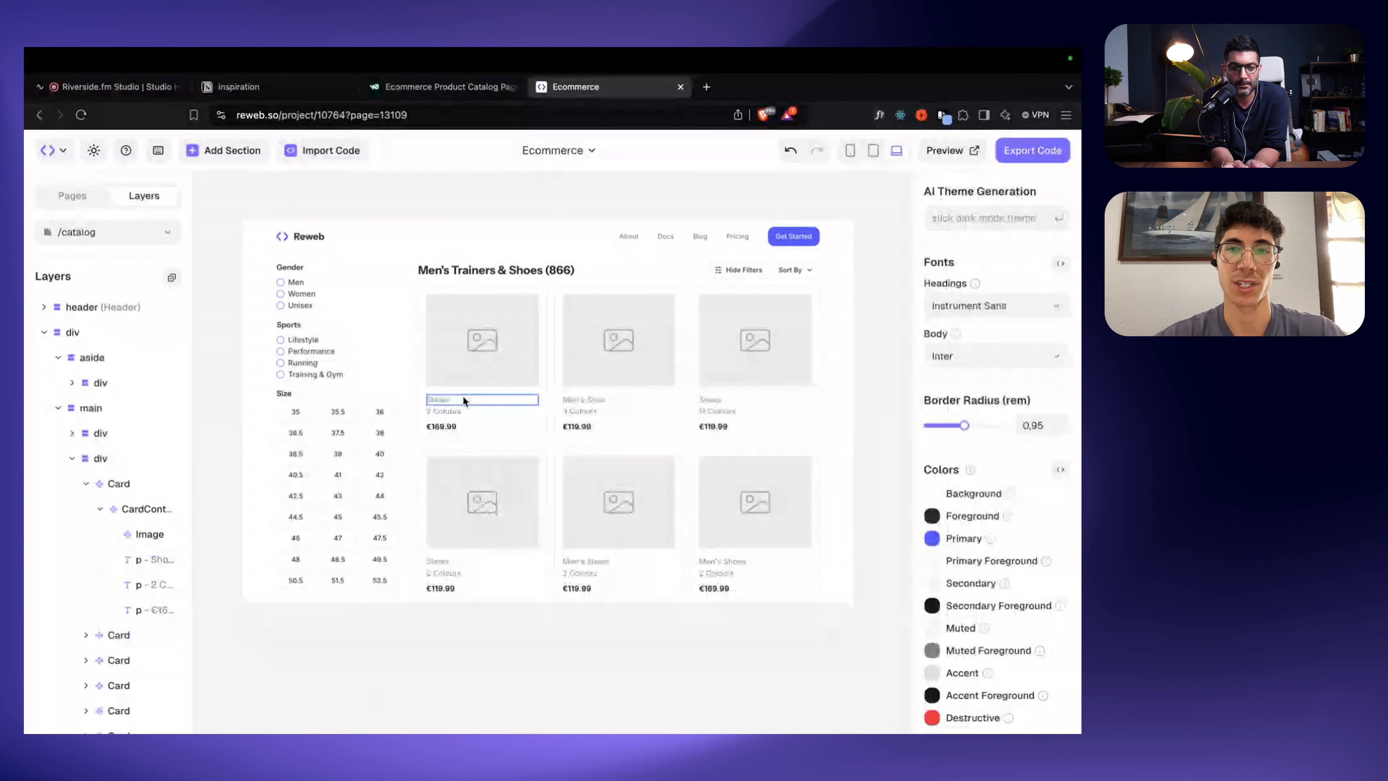
{"action": "key", "text": "super+z"}
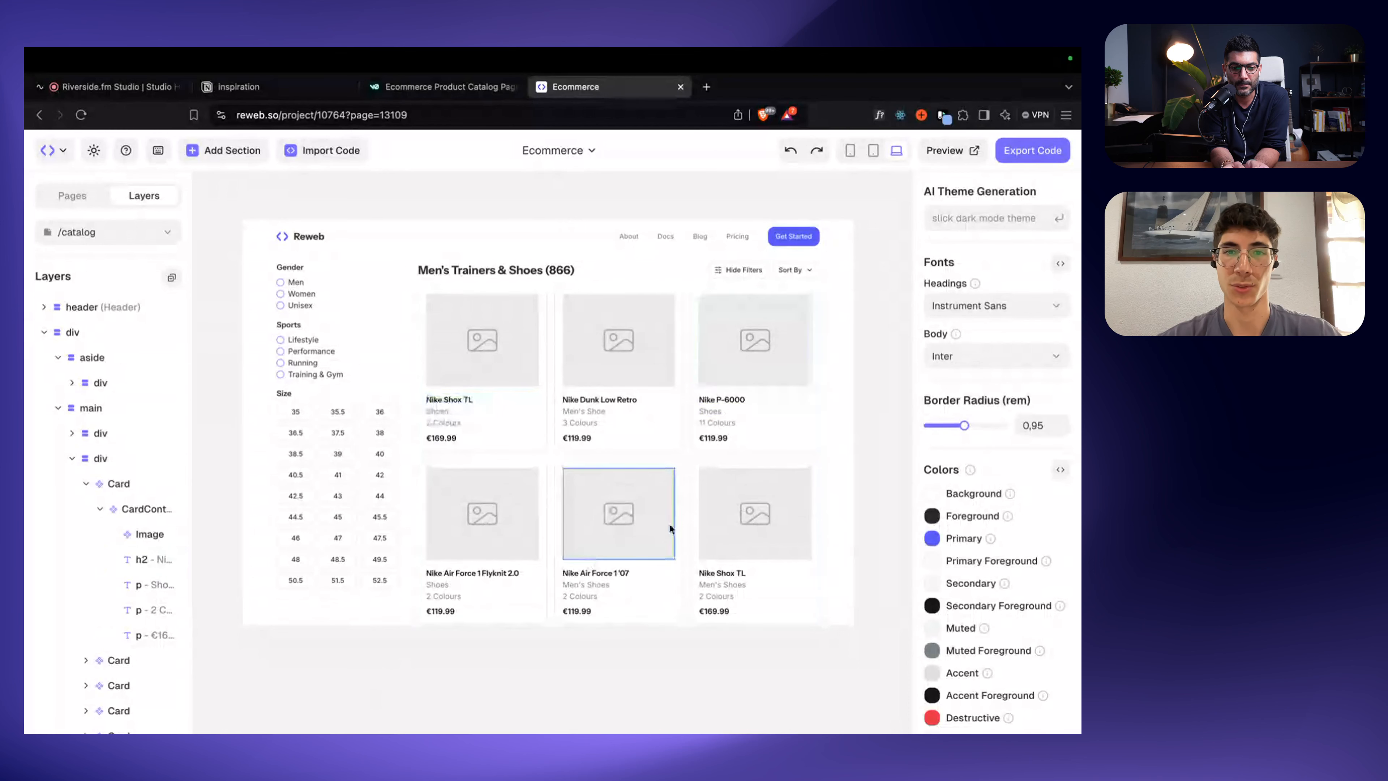
Step: Replace the p-4 class with p-0 on the product card's CardContent
{"action": "left_click", "coordinate": [541, 392]}
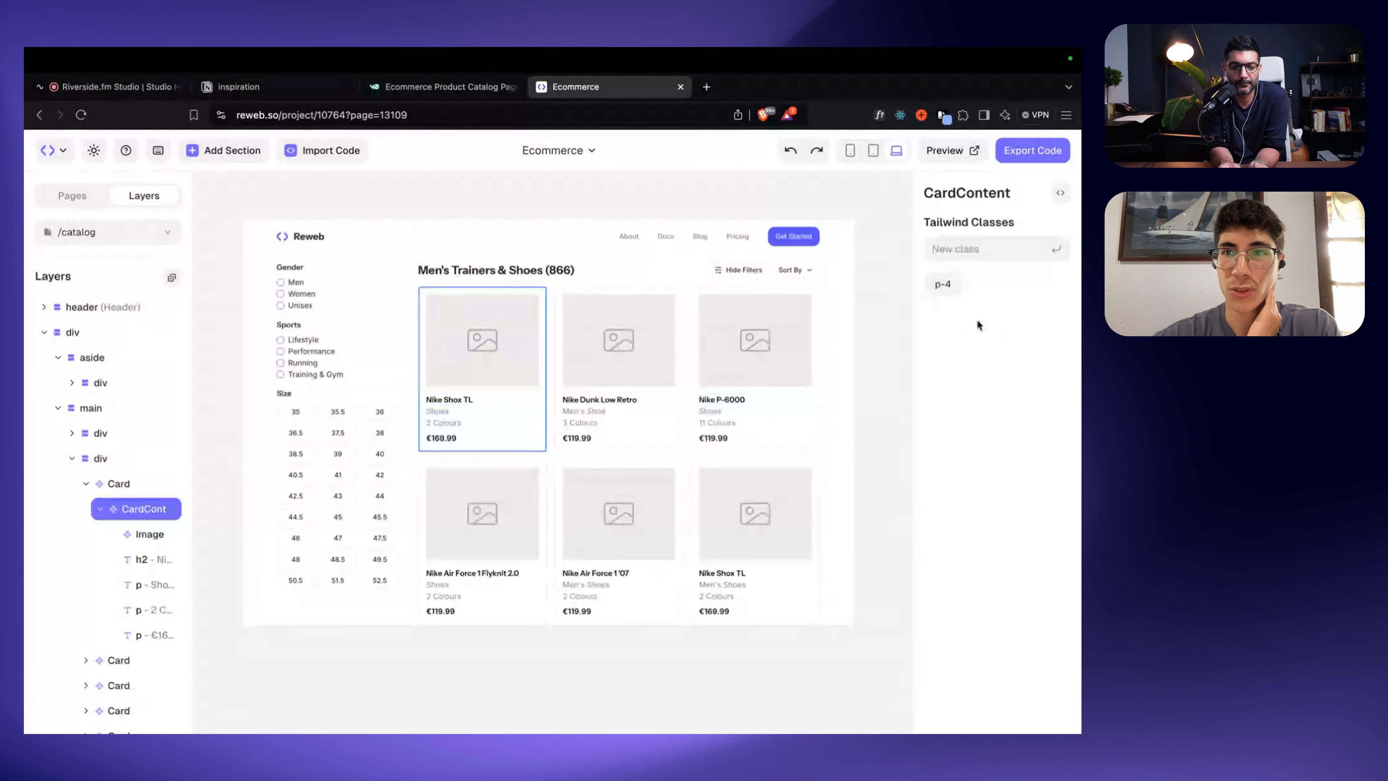
{"action": "left_click", "coordinate": [943, 284]}
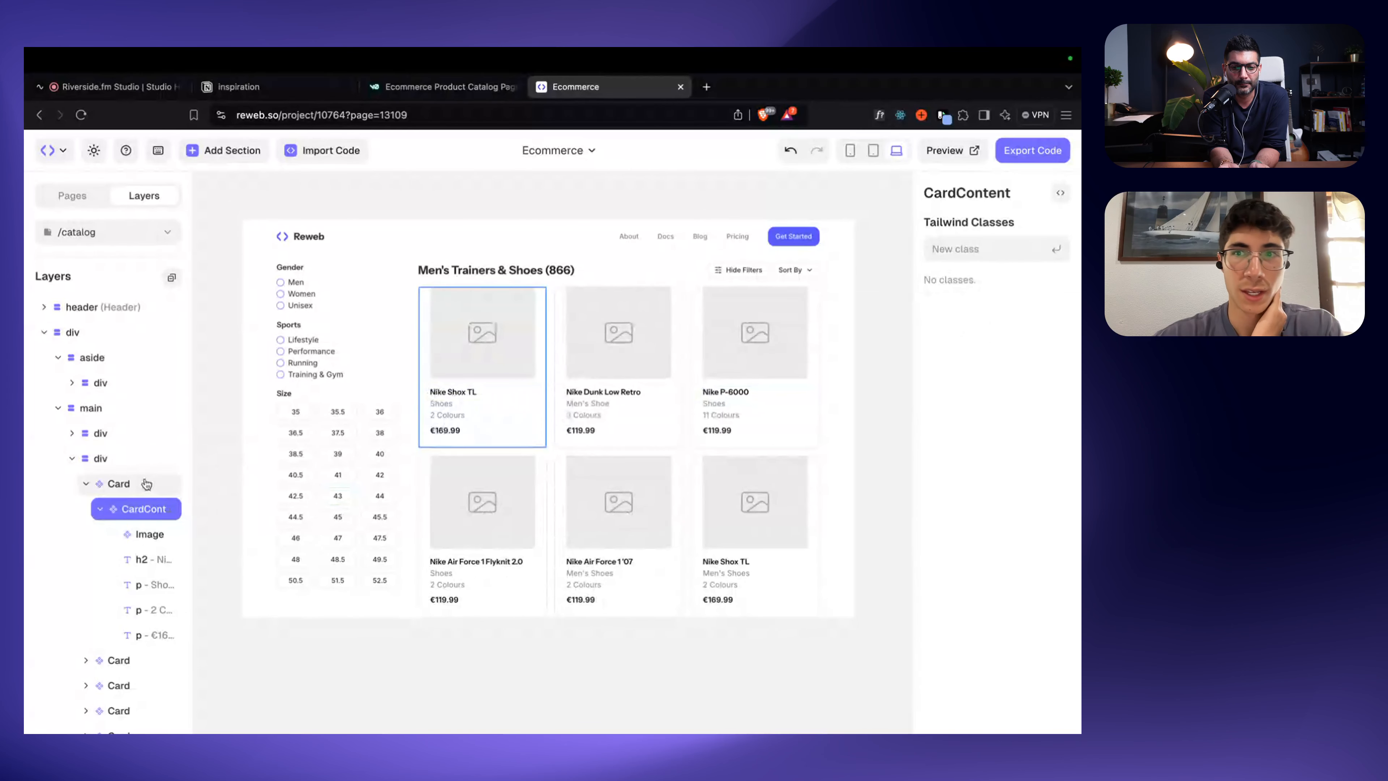
{"action": "type", "text": "p-0"}
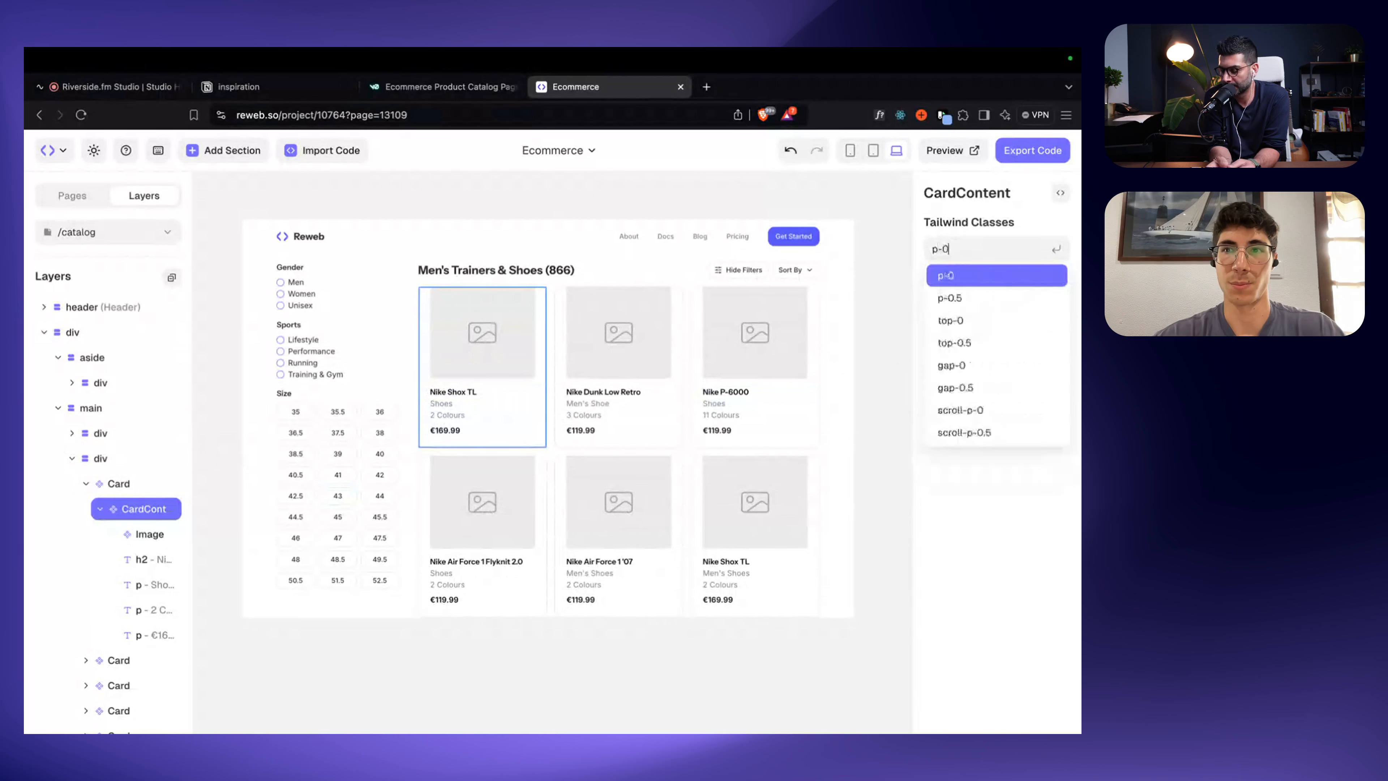
{"action": "key", "text": "Return"}
Step: Add the Tailwind classes border-0 and shadow-none to the product Card
{"action": "left_click", "coordinate": [119, 483]}
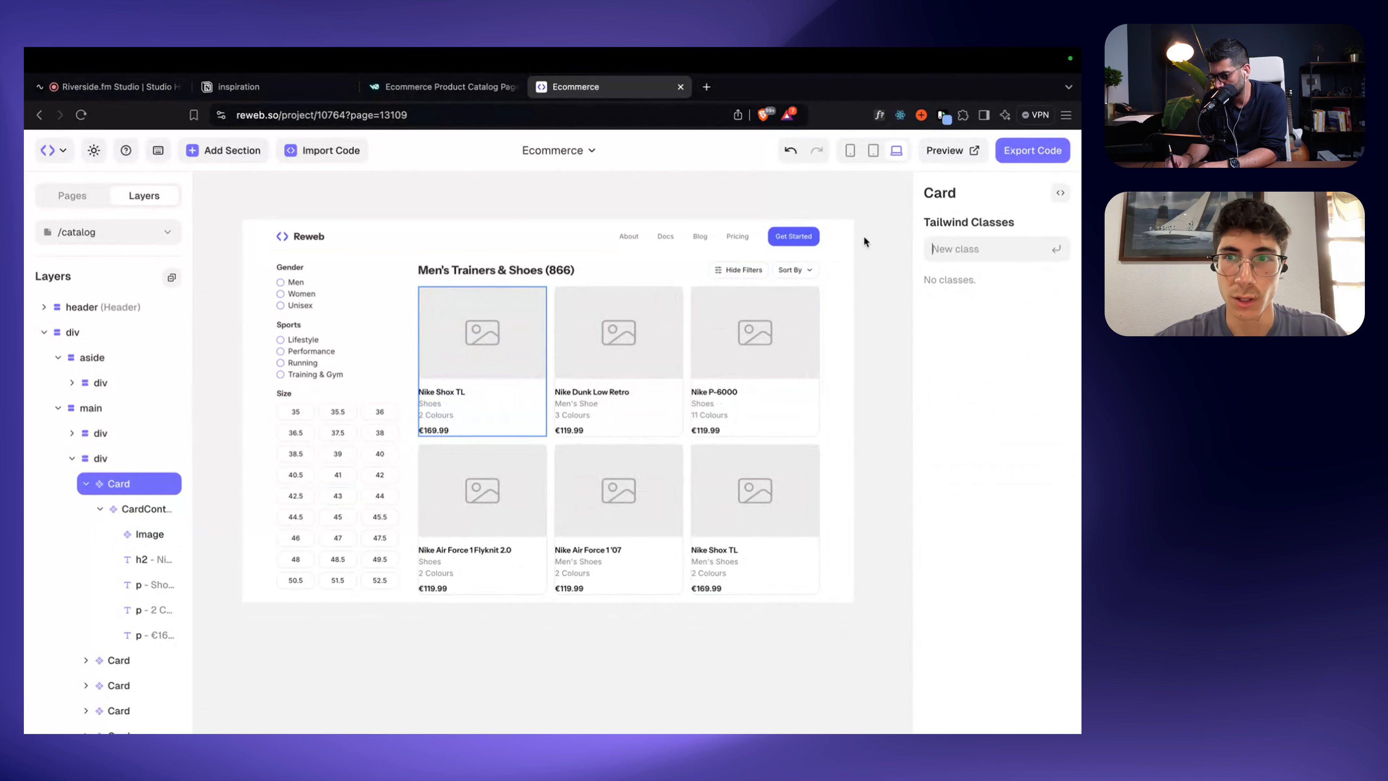
{"action": "type", "text": "sha"}
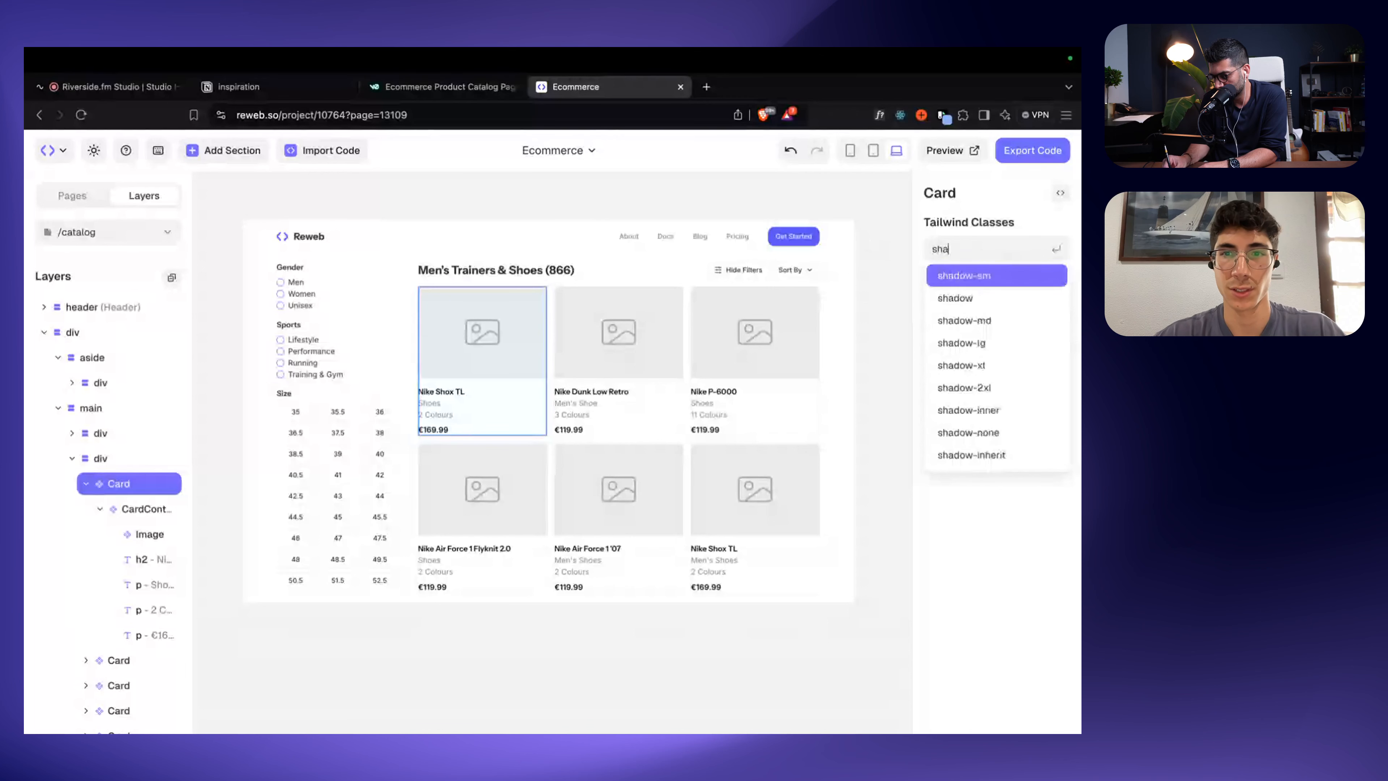
{"action": "type", "text": "d"}
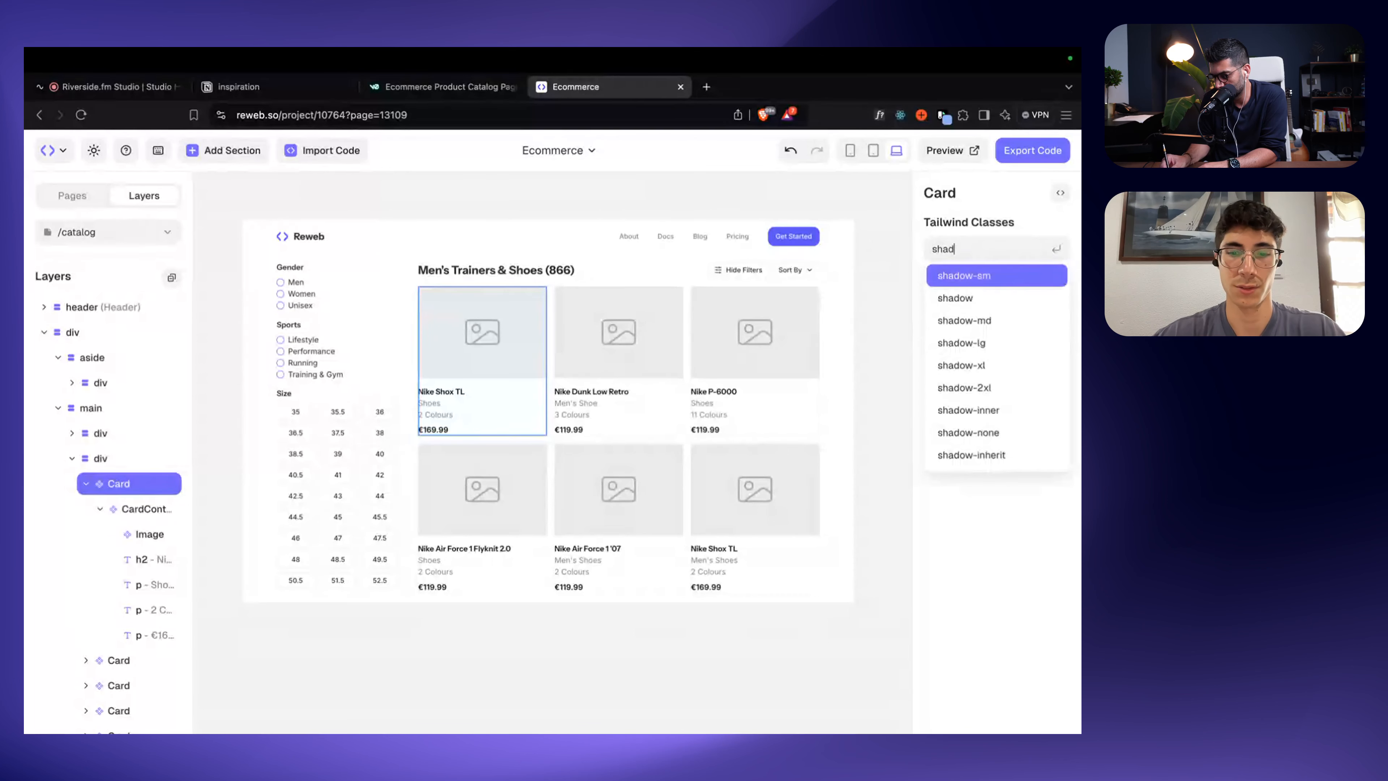
{"action": "type", "text": "ow-none"}
{"action": "key", "text": "Return"}
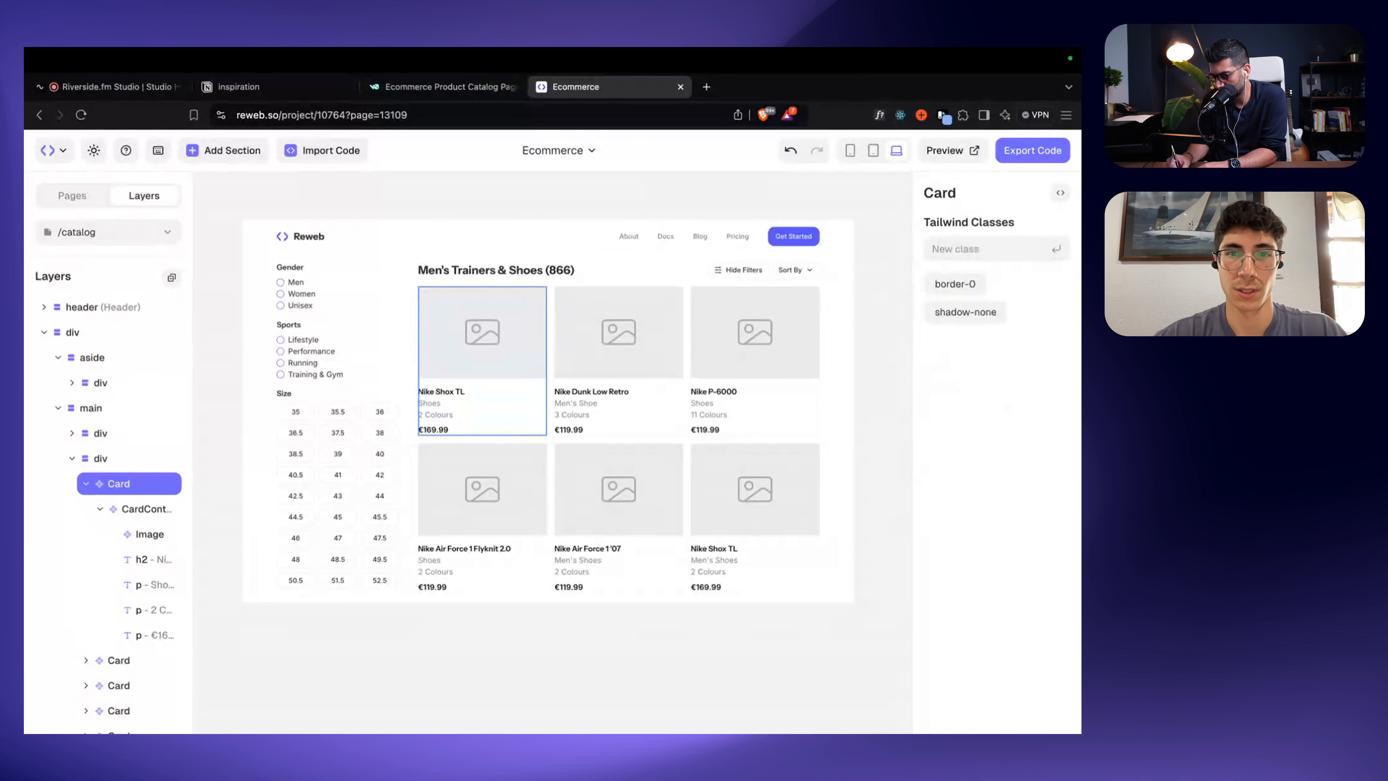
{"action": "left_click", "coordinate": [584, 196]}
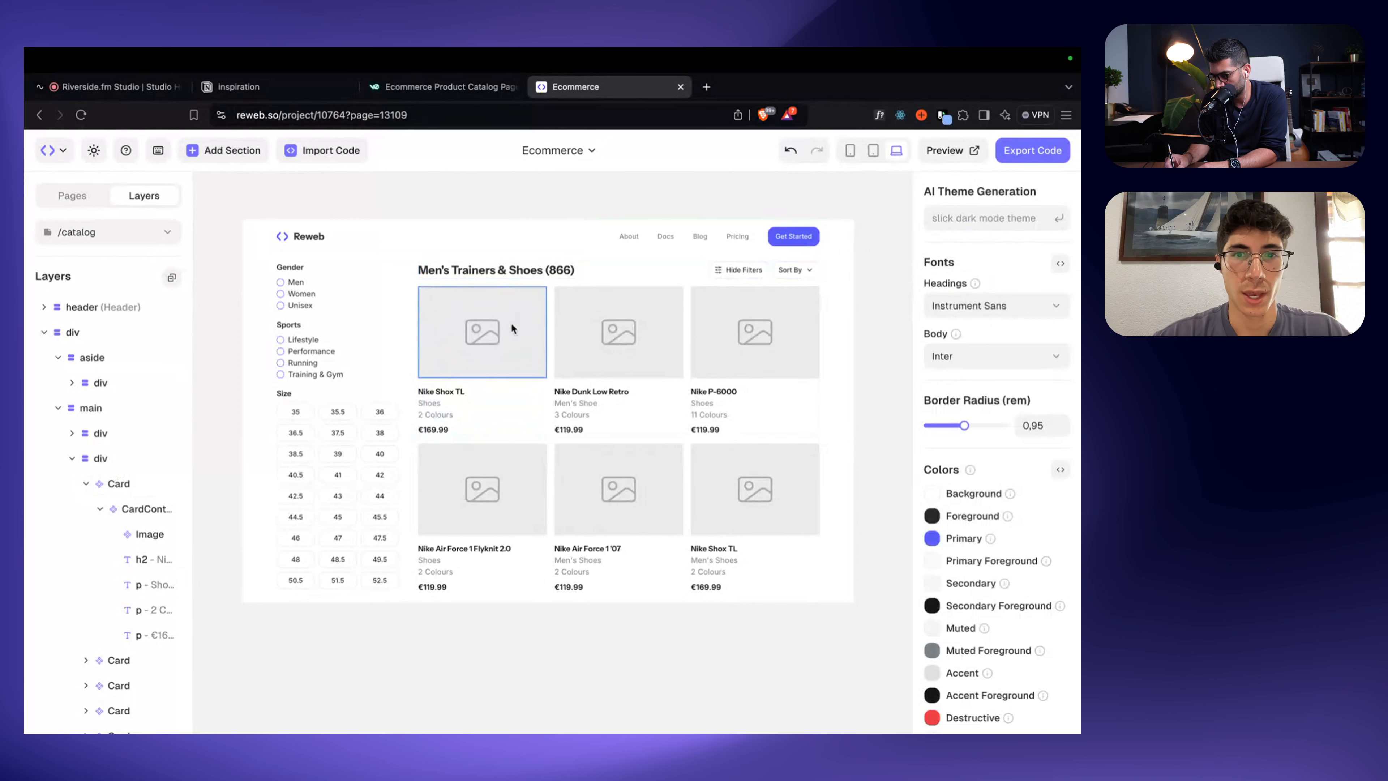
Step: Set the first product card's picture to the blue T-shirt file from the images folder
{"action": "double_click", "coordinate": [471, 328]}
{"action": "left_click", "coordinate": [593, 350]}
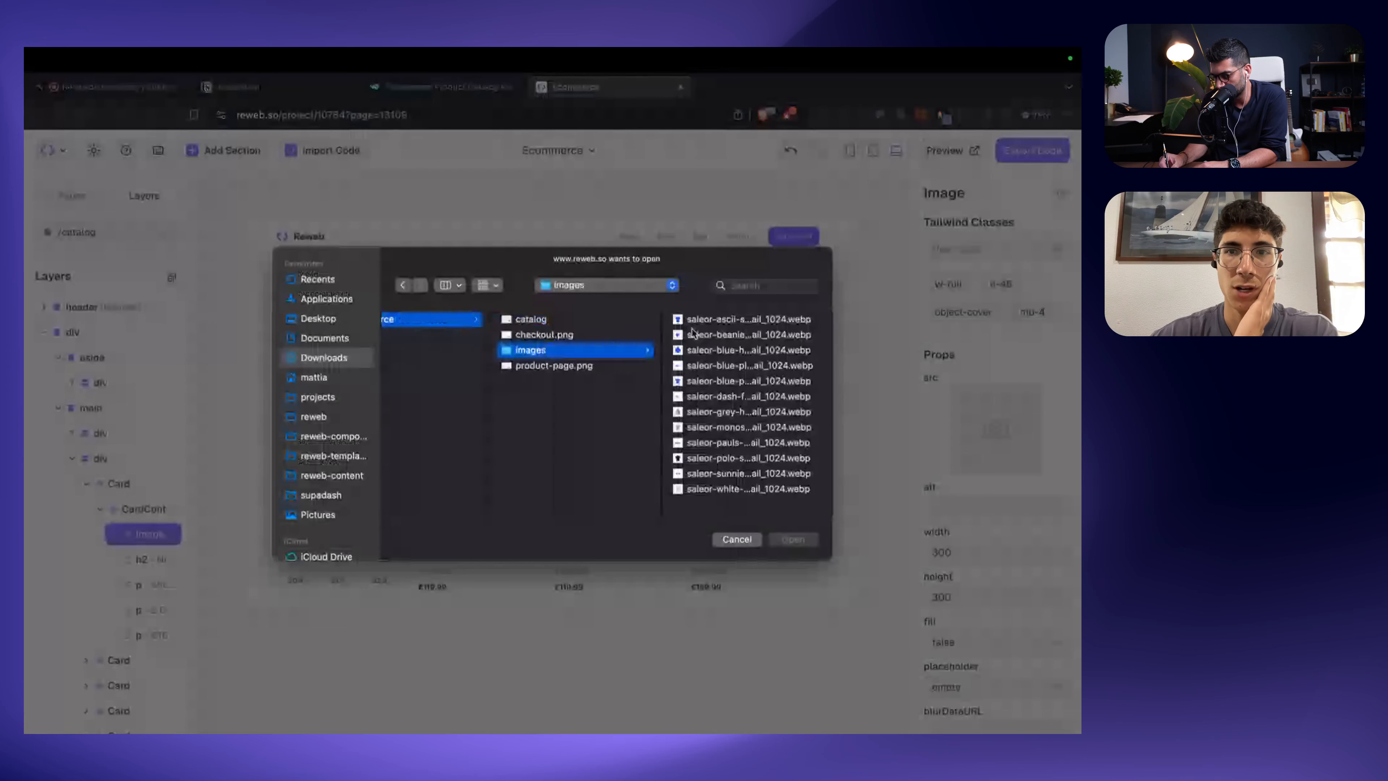
{"action": "left_click", "coordinate": [707, 320]}
{"action": "key", "text": "Return"}
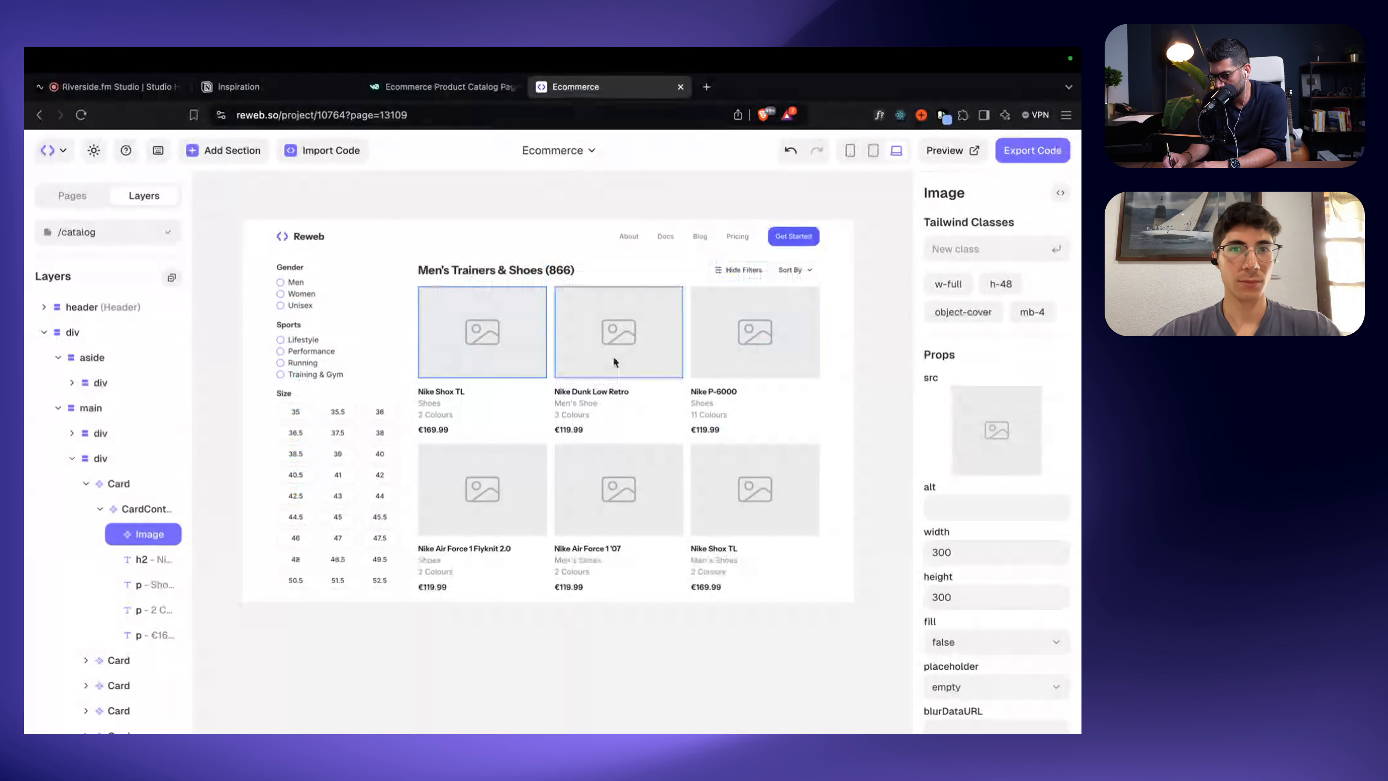
Step: Set the second product card's picture to saleor-blue-hoodie_thumbnail_1024.webp
{"action": "left_click", "coordinate": [660, 328]}
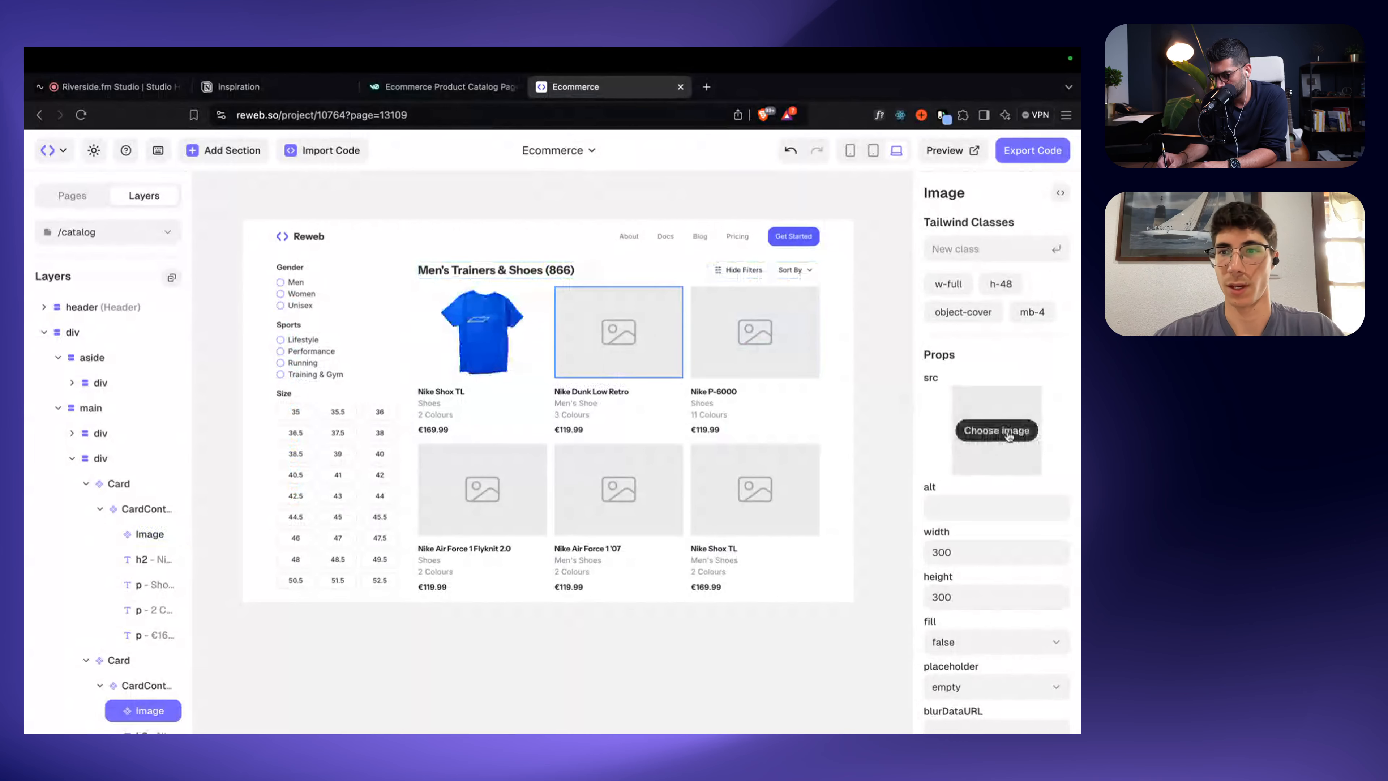
{"action": "left_click", "coordinate": [997, 431]}
{"action": "left_click", "coordinate": [713, 353]}
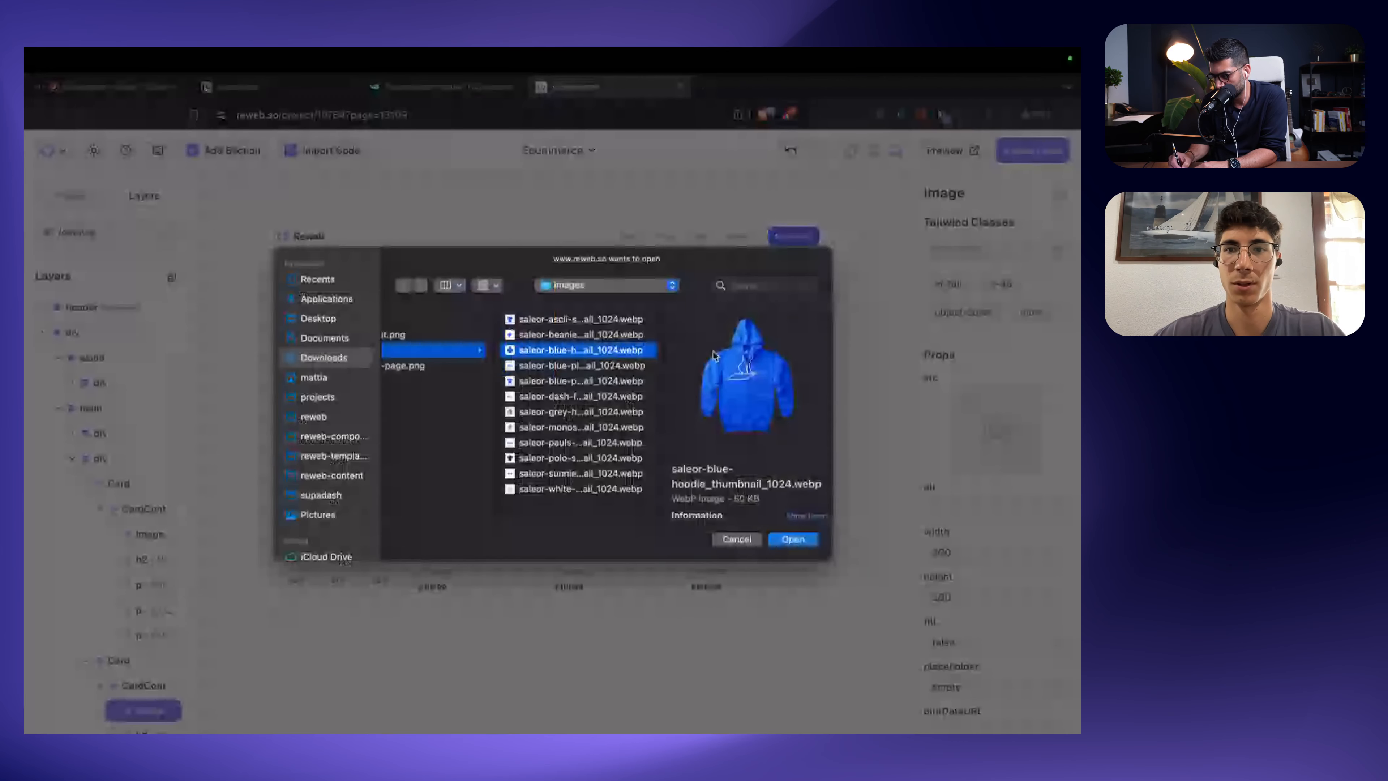
{"action": "key", "text": "Return"}
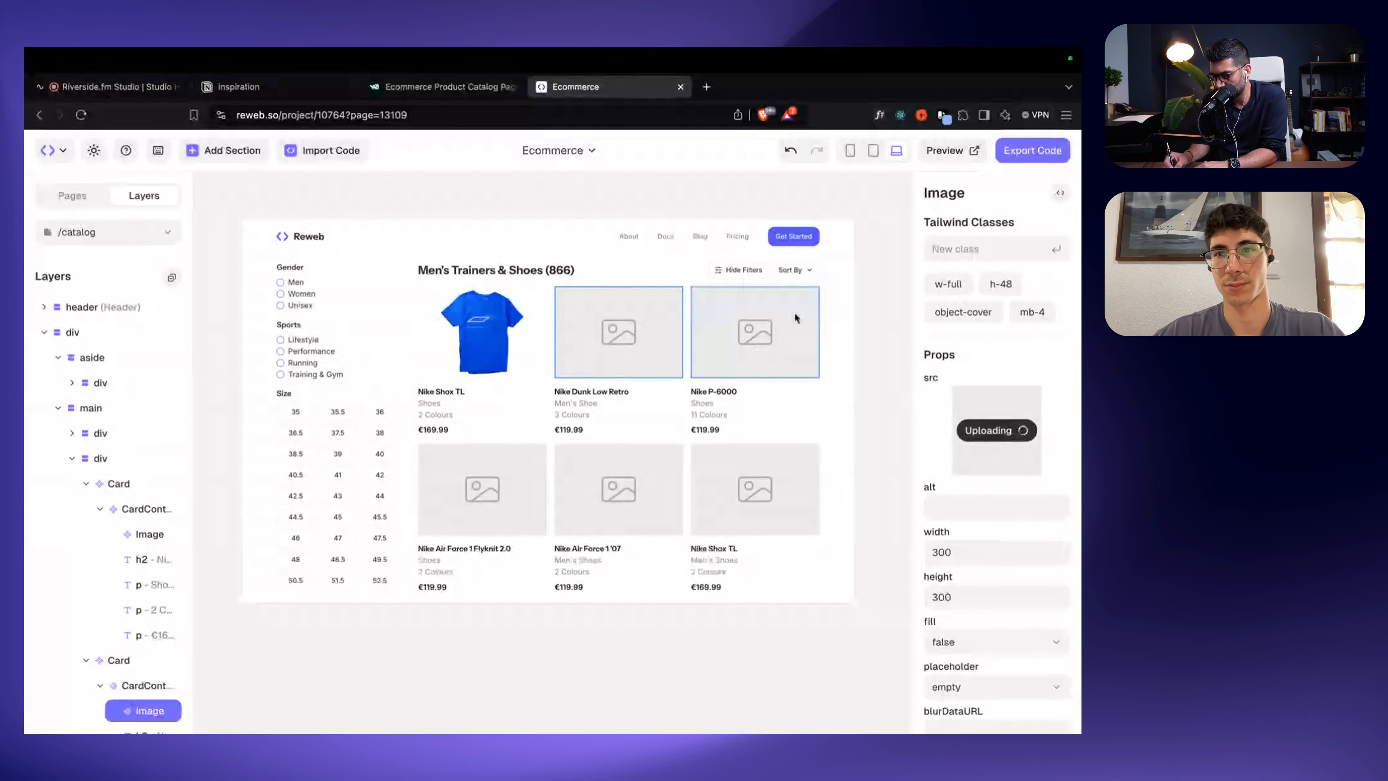
Step: Set the third product card's picture to the blue slip-on shoe file from the images folder
{"action": "left_click", "coordinate": [785, 331]}
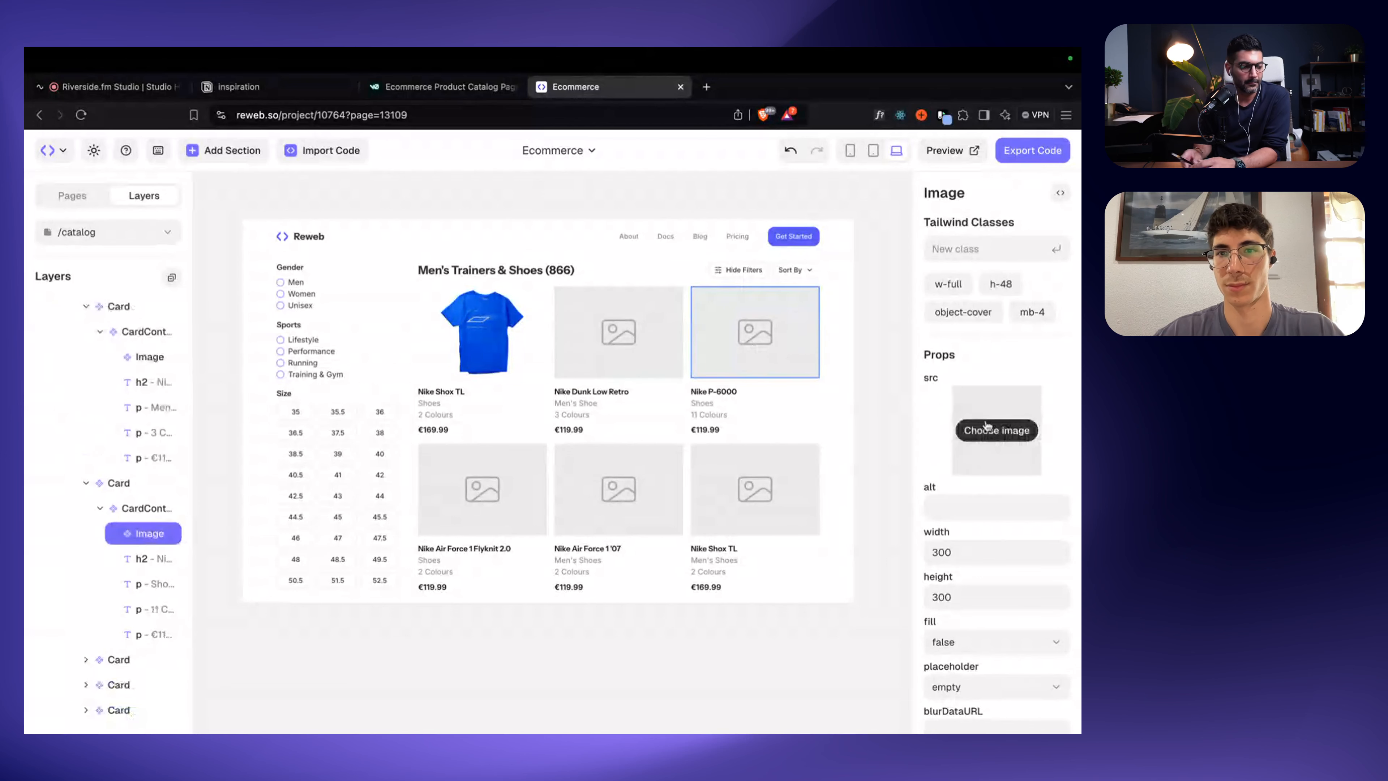
{"action": "left_click", "coordinate": [996, 431]}
{"action": "left_click", "coordinate": [694, 351]}
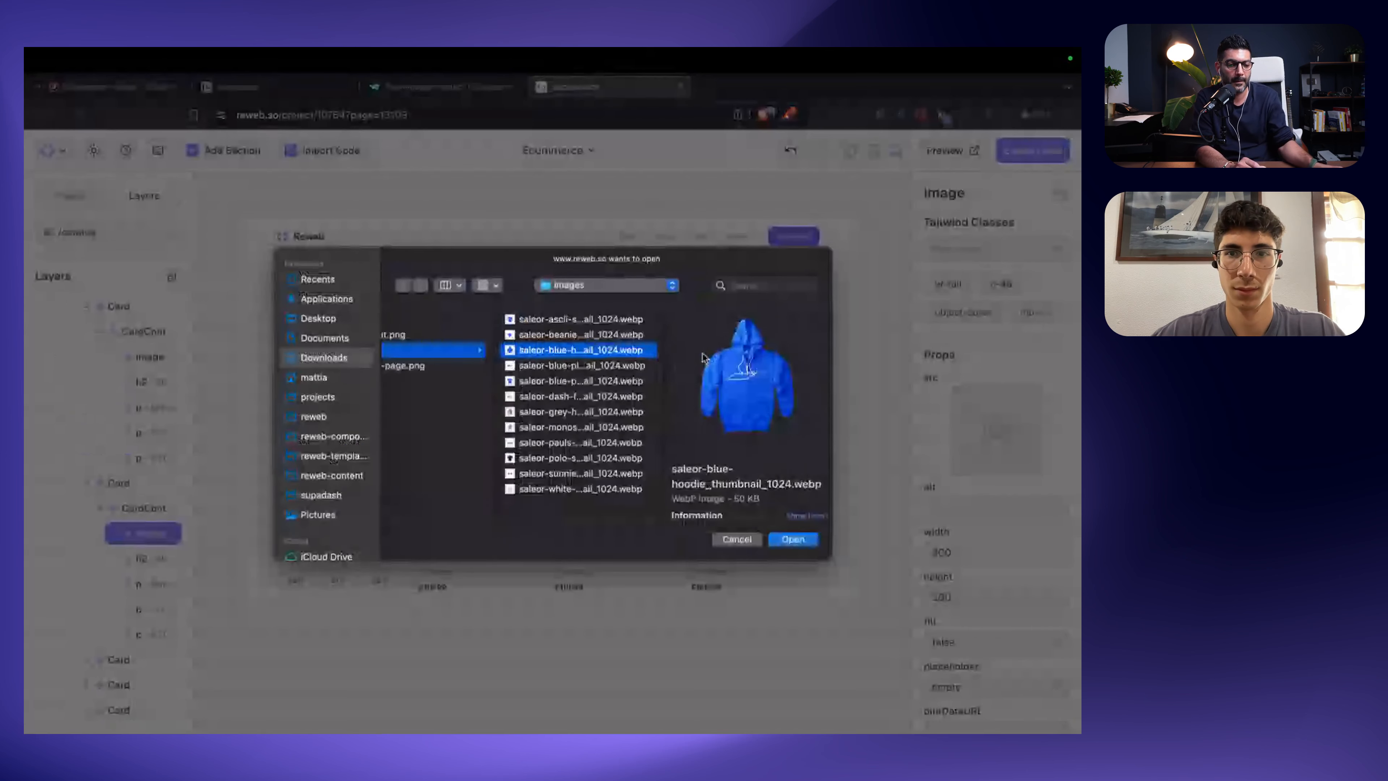
{"action": "key", "text": "Down"}
{"action": "key", "text": "Down"}
{"action": "key", "text": "Up"}
{"action": "key", "text": "Return"}
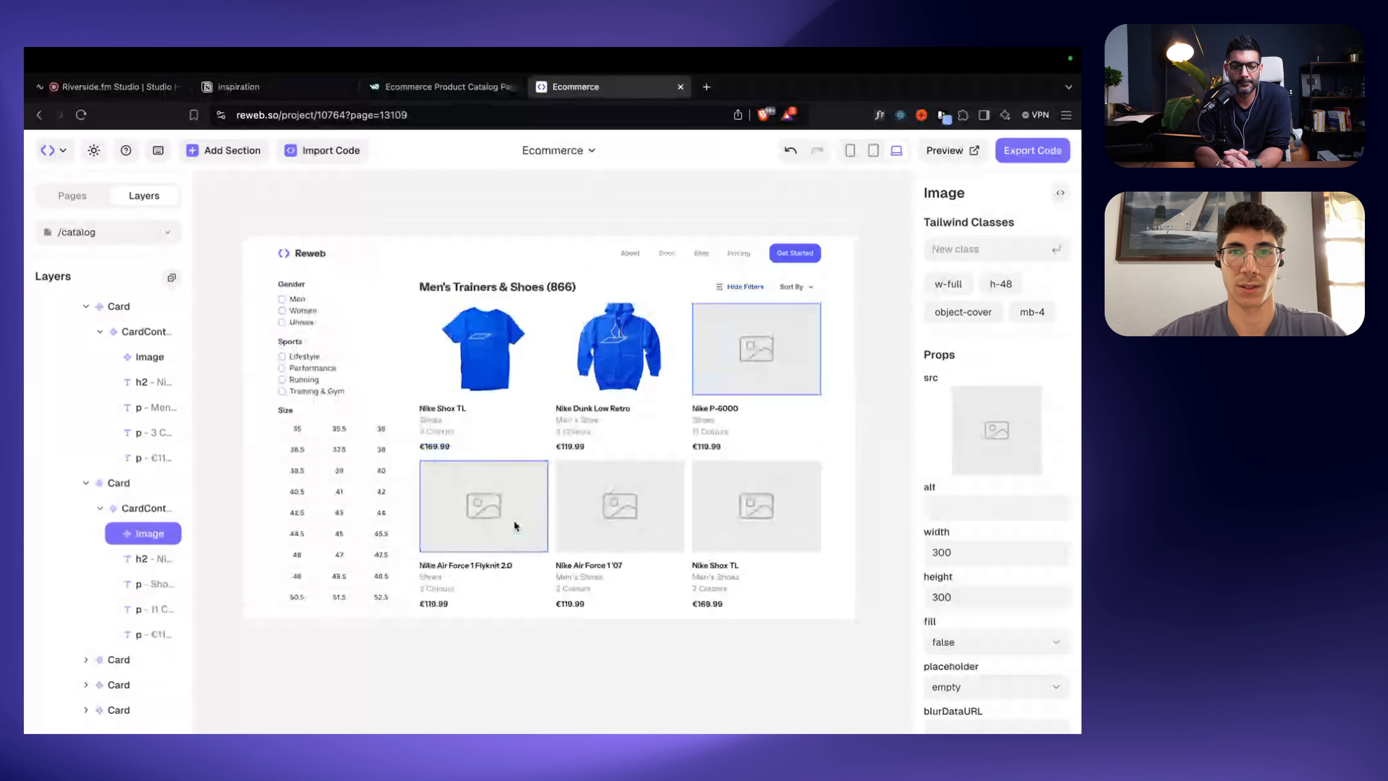
Step: Set the fourth product card's picture to the blue-and-white sneaker and the fifth card's picture to the blue beanie
{"action": "left_click", "coordinate": [501, 504]}
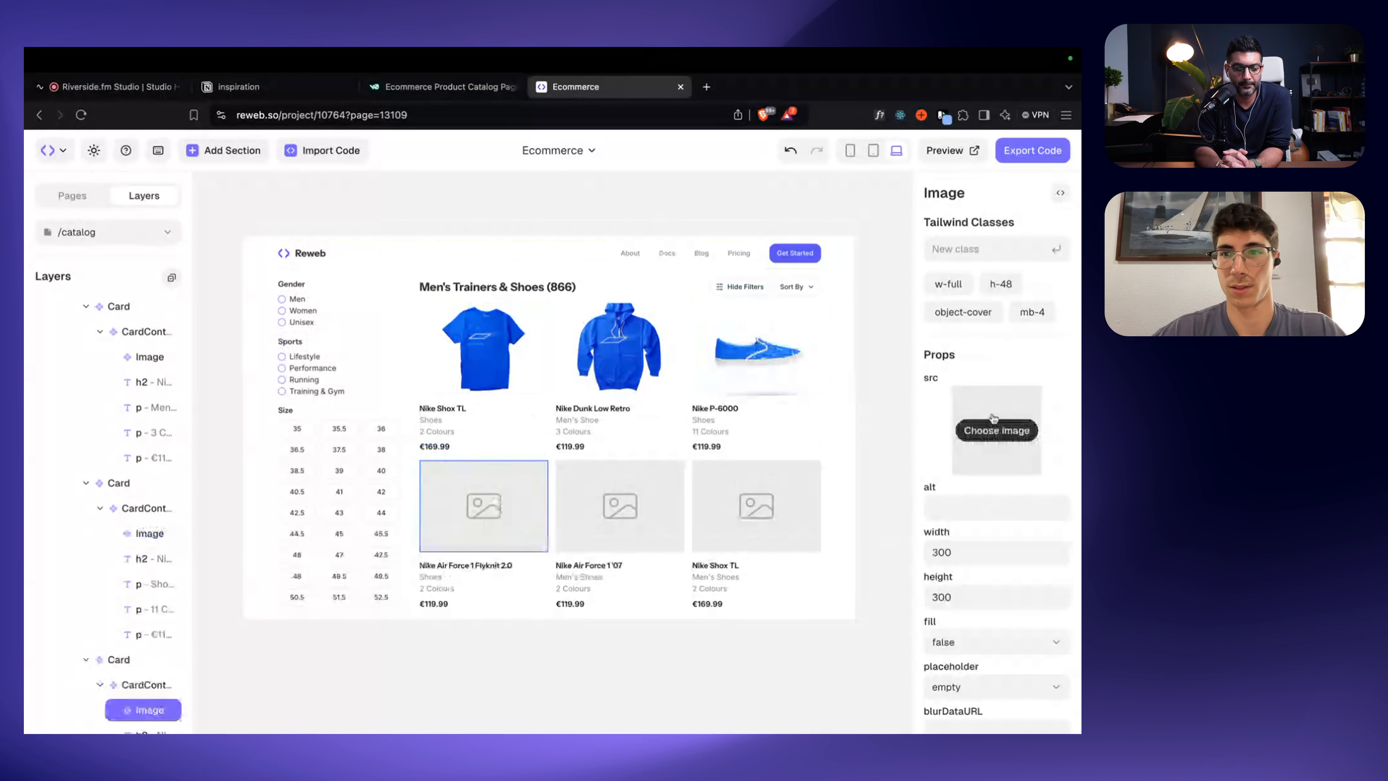
{"action": "left_click", "coordinate": [996, 429]}
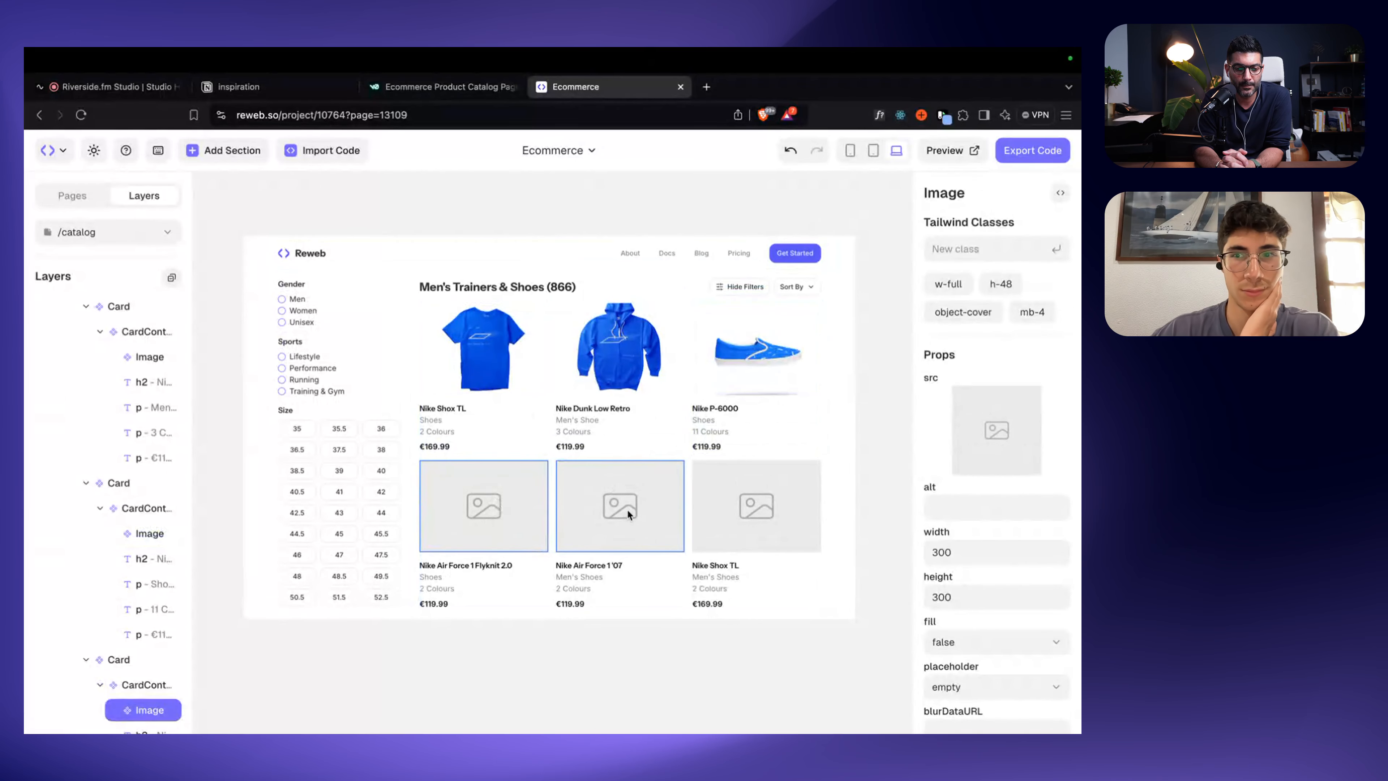
{"action": "left_click", "coordinate": [616, 500]}
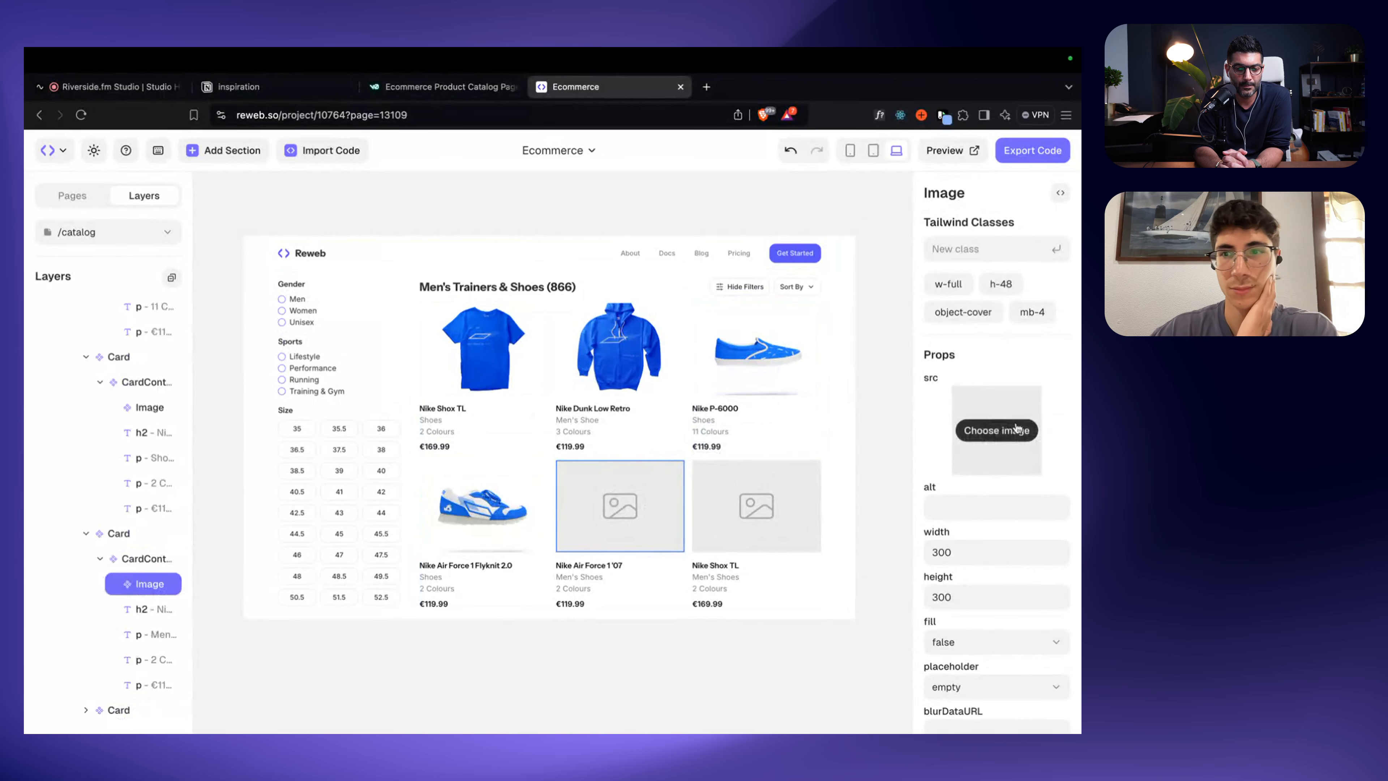
{"action": "left_click", "coordinate": [997, 430]}
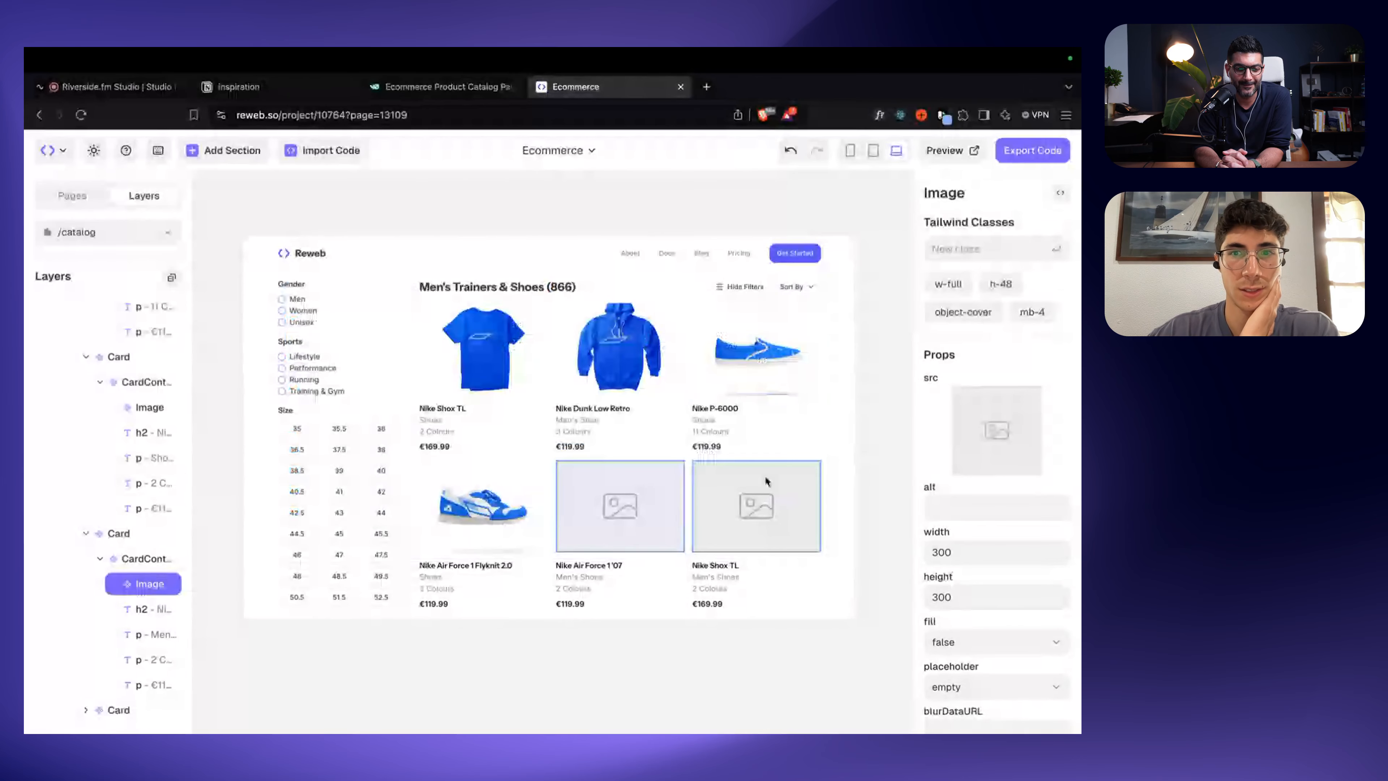
Step: Set the sixth product card's picture to saleor-dash-force-1_thumbnail_1024.webp
{"action": "left_click", "coordinate": [781, 487]}
{"action": "left_click", "coordinate": [997, 431]}
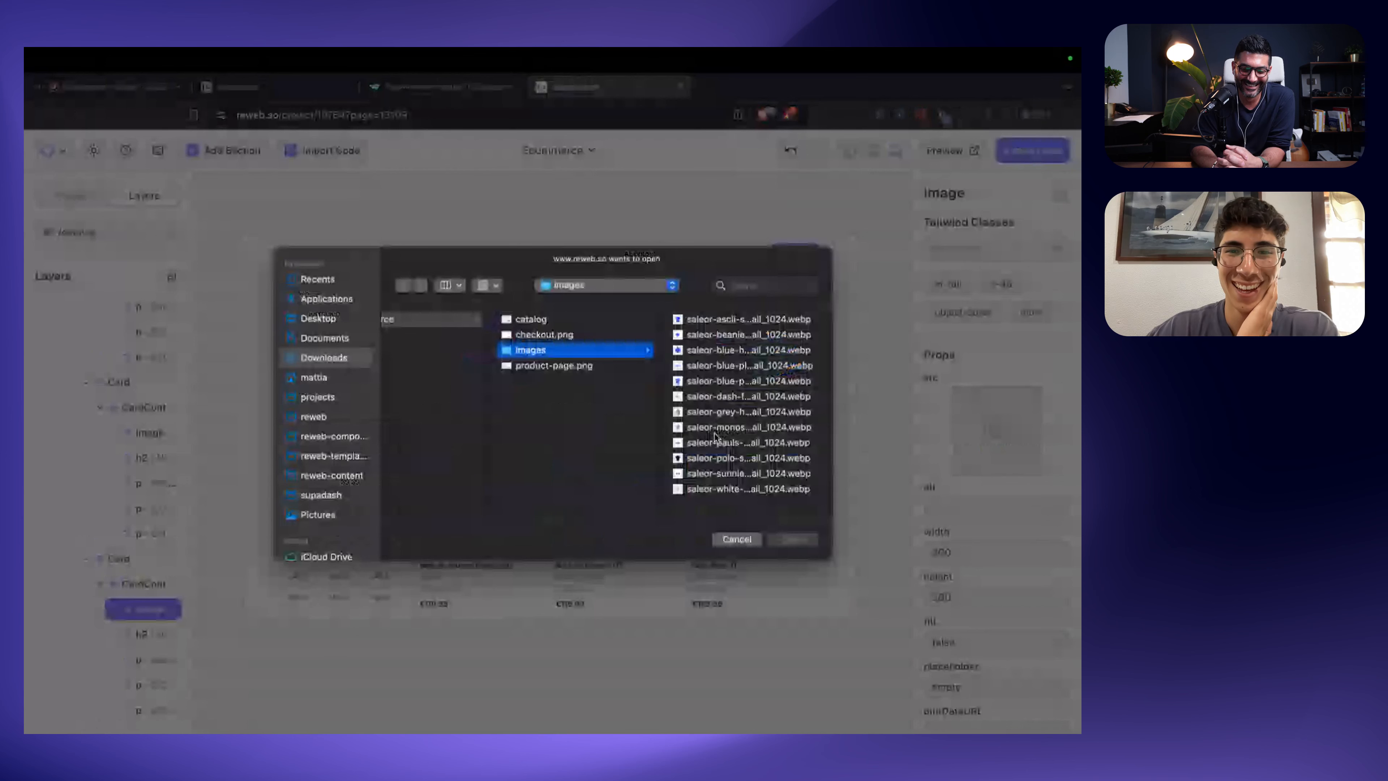
{"action": "left_click", "coordinate": [713, 457]}
{"action": "key", "text": "Up"}
{"action": "key", "text": "Down"}
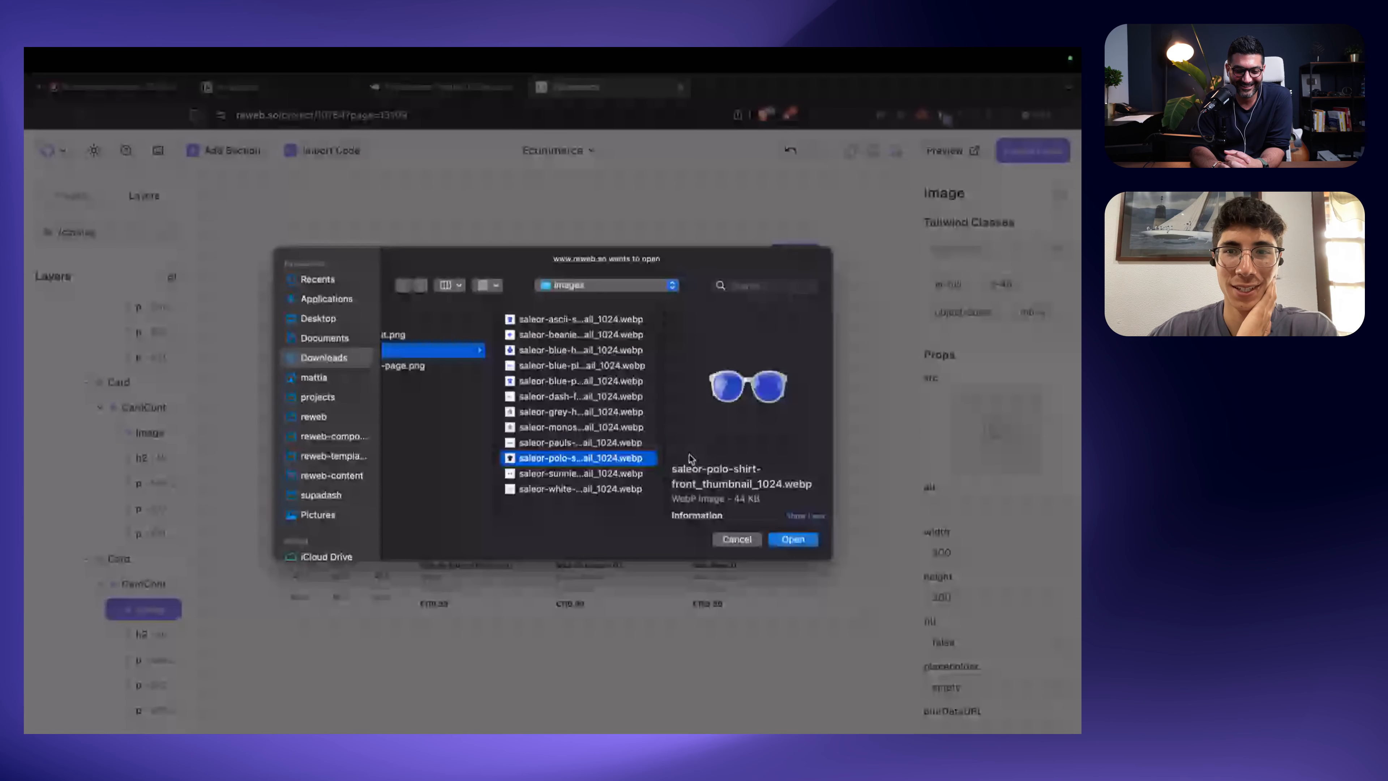
{"action": "key", "text": "Up"}
{"action": "key", "text": "Up"}
{"action": "key", "text": "Up"}
{"action": "key", "text": "Up"}
{"action": "key", "text": "Up"}
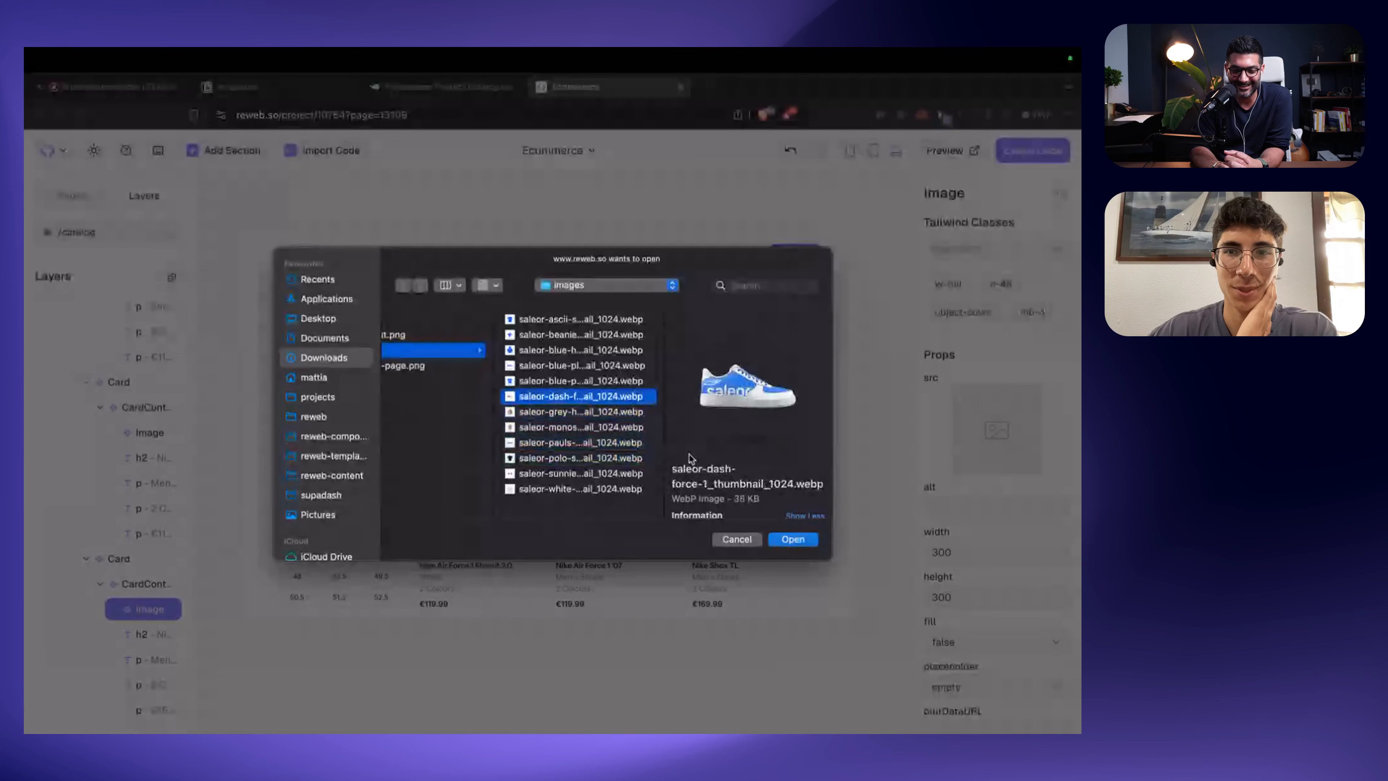
{"action": "key", "text": "Down"}
{"action": "key", "text": "Return"}
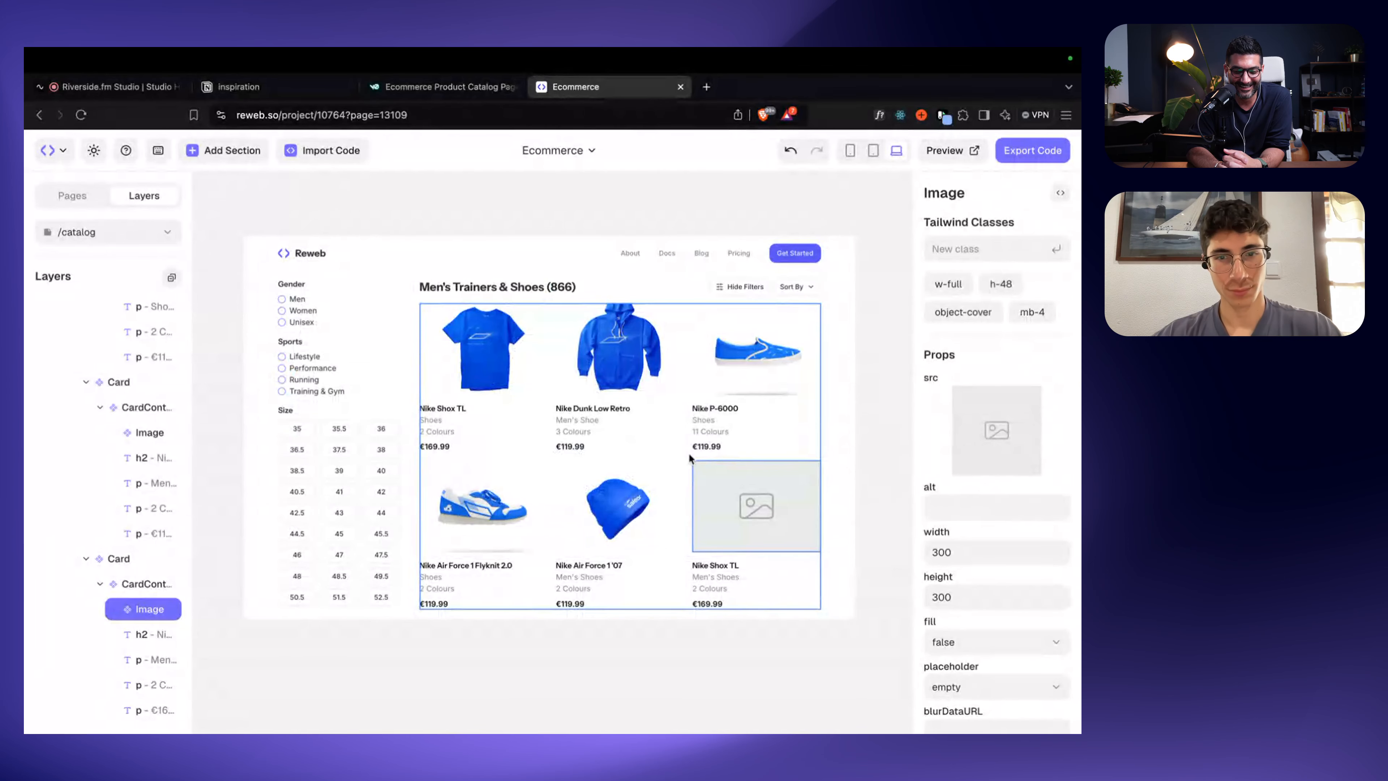
Step: Give the product card images a light tinted background with the bg-primary/20 class
{"action": "left_click", "coordinate": [523, 377]}
{"action": "left_click", "coordinate": [960, 257]}
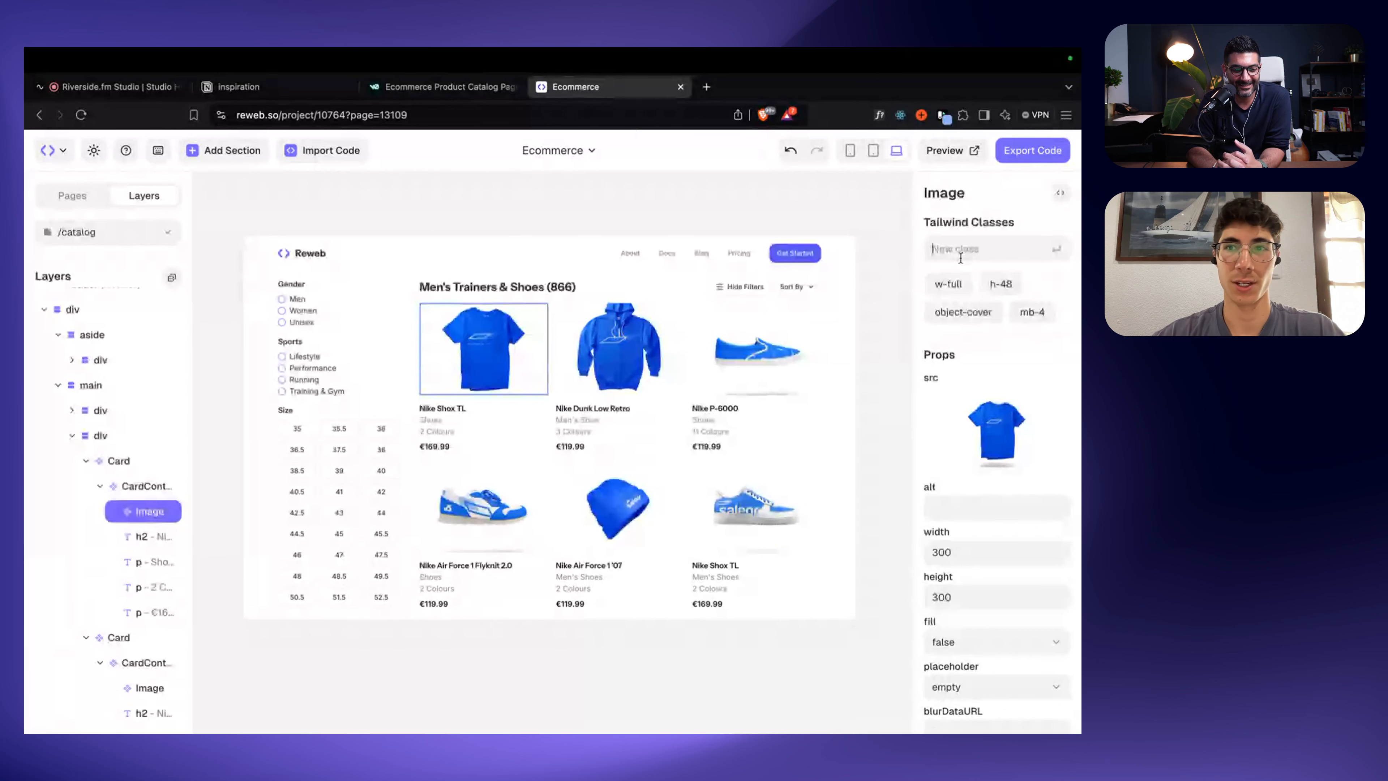
{"action": "type", "text": "bg-primary/20"}
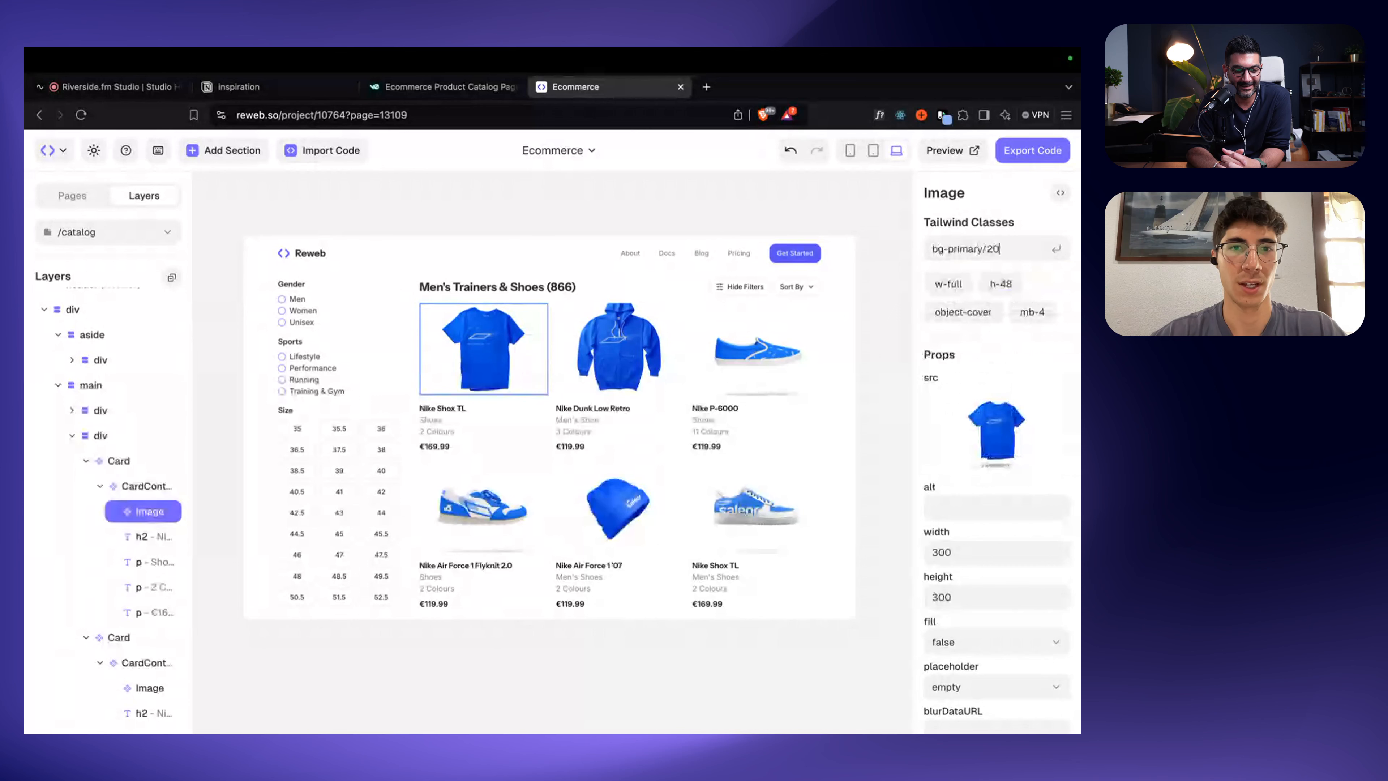
{"action": "key", "text": "Return"}
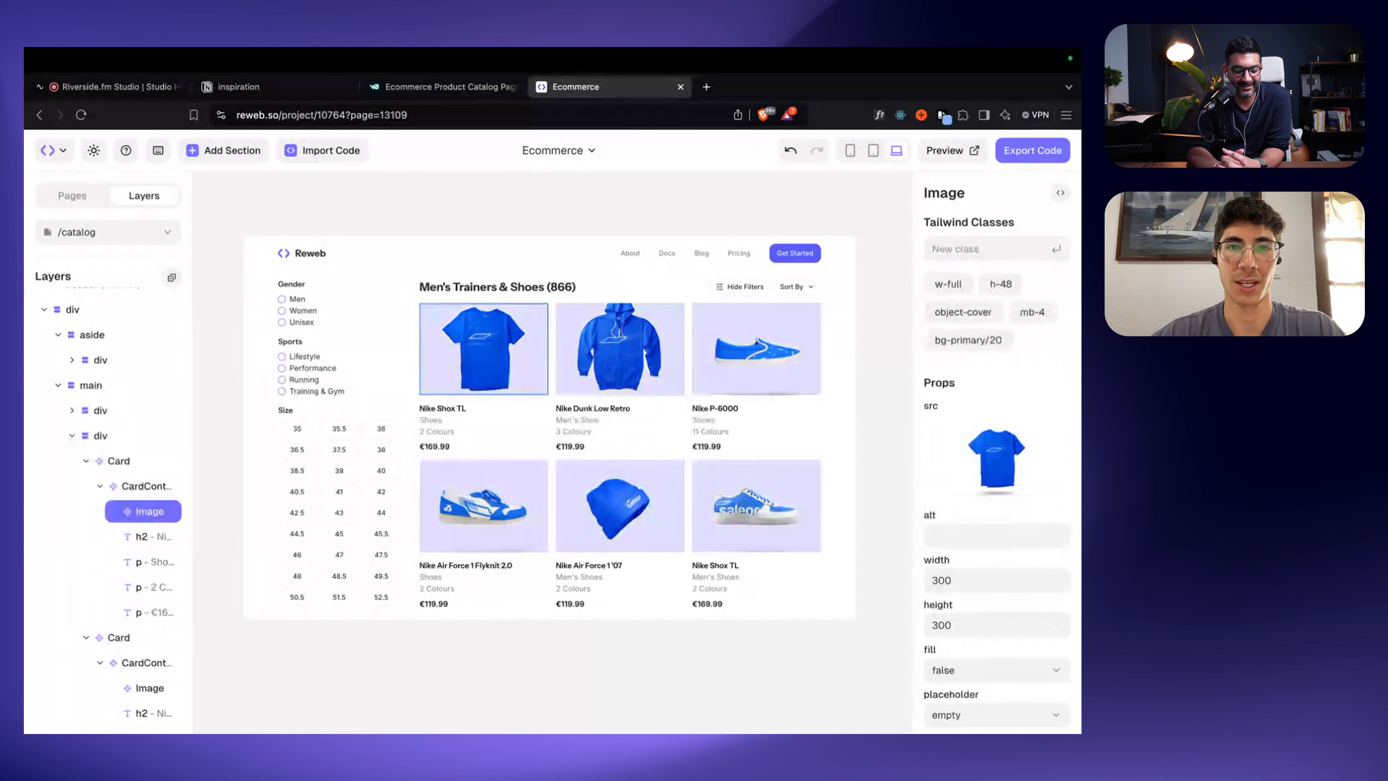
Step: Round and pad the product card images with the rounded-3xl and p-6 classes
{"action": "type", "text": "rounded-3"}
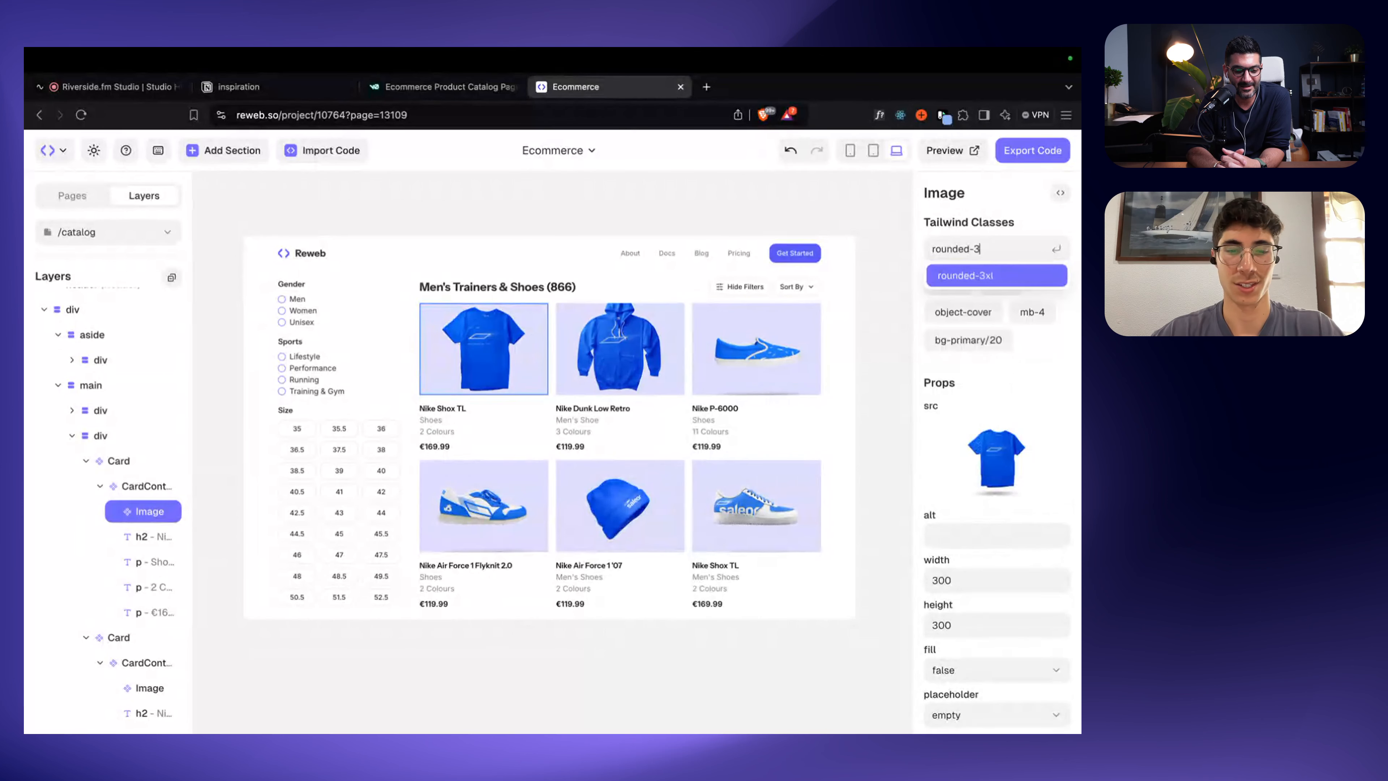
{"action": "type", "text": "xl"}
{"action": "key", "text": "Return"}
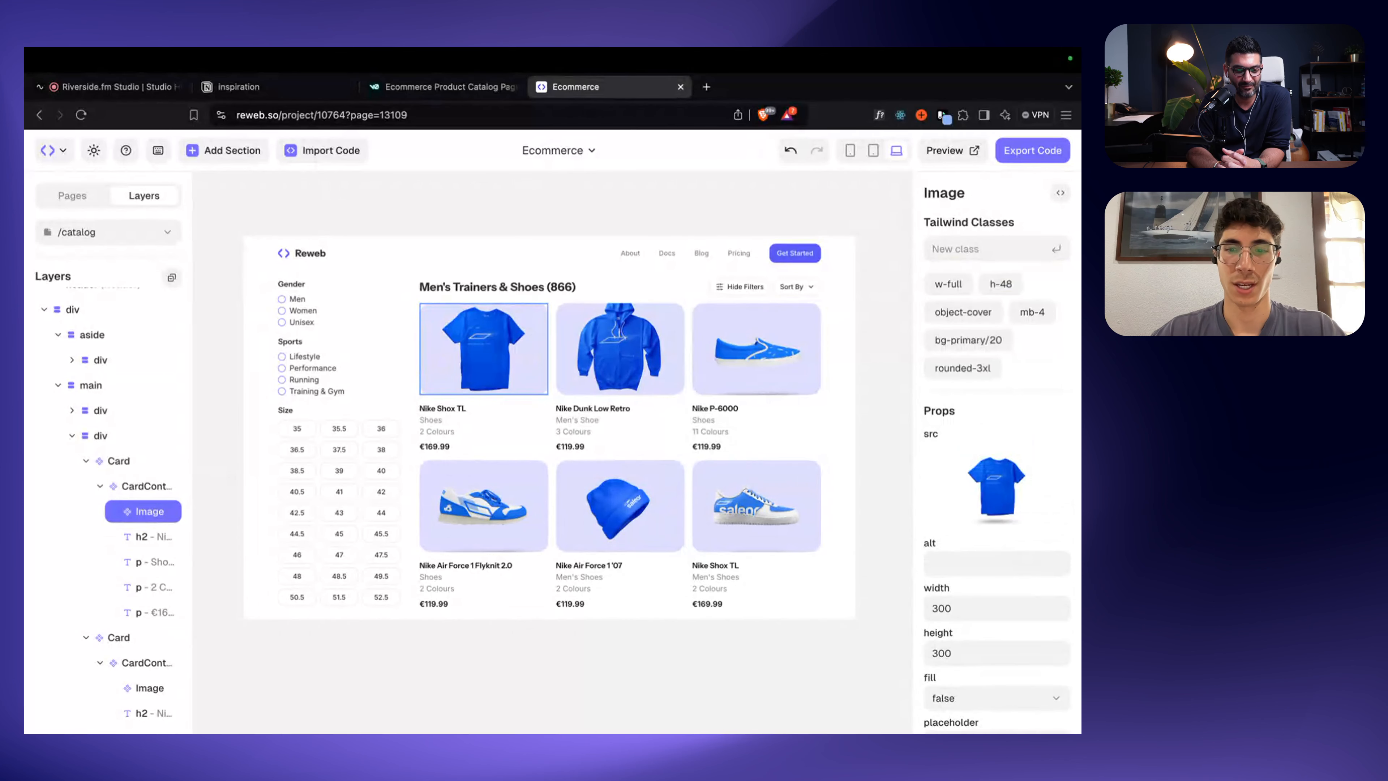
{"action": "type", "text": "p-6"}
{"action": "key", "text": "Return"}
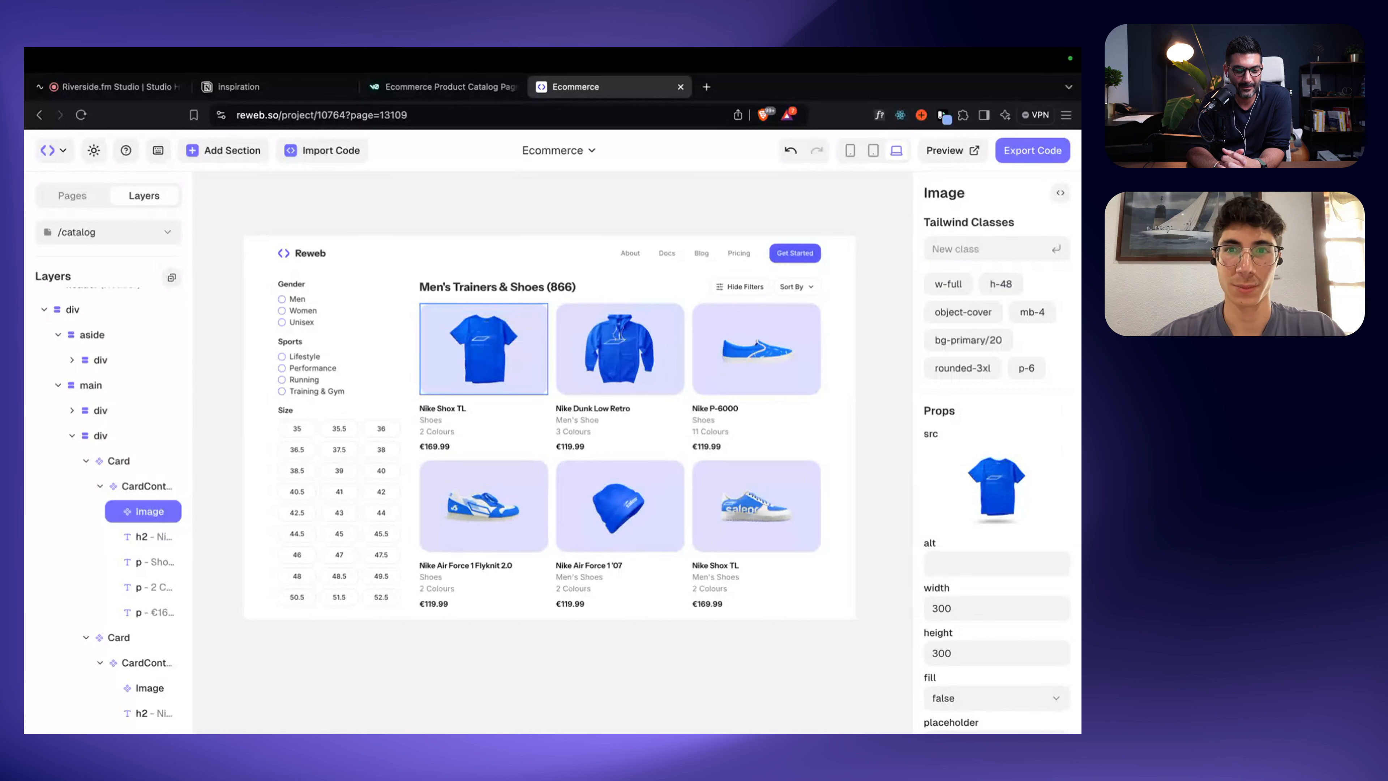
{"action": "left_click", "coordinate": [707, 197]}
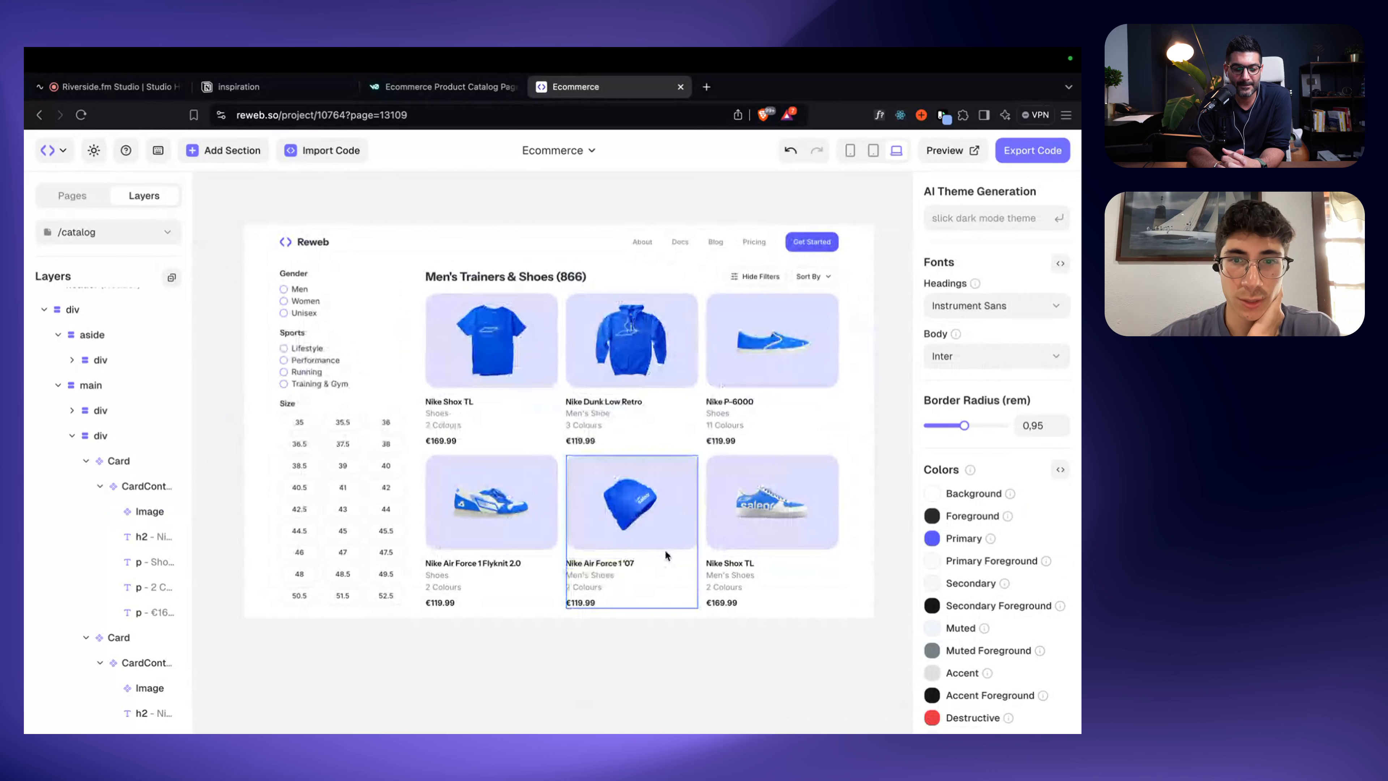
Step: Try to move the blue beanie card to another place in the product grid directly on the canvas
{"action": "left_click_drag", "start_coordinate": [665, 549], "coordinate": [506, 521]}
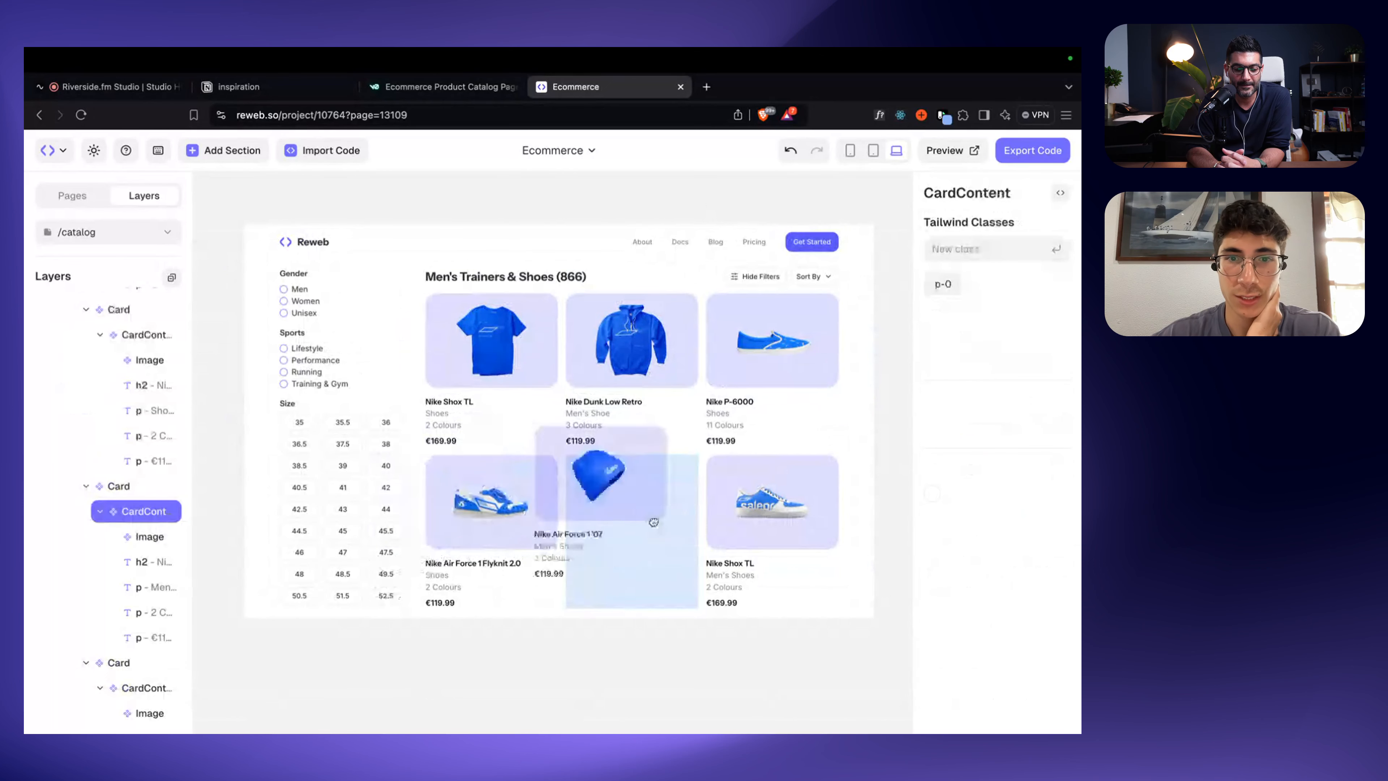
{"action": "left_click", "coordinate": [128, 485]}
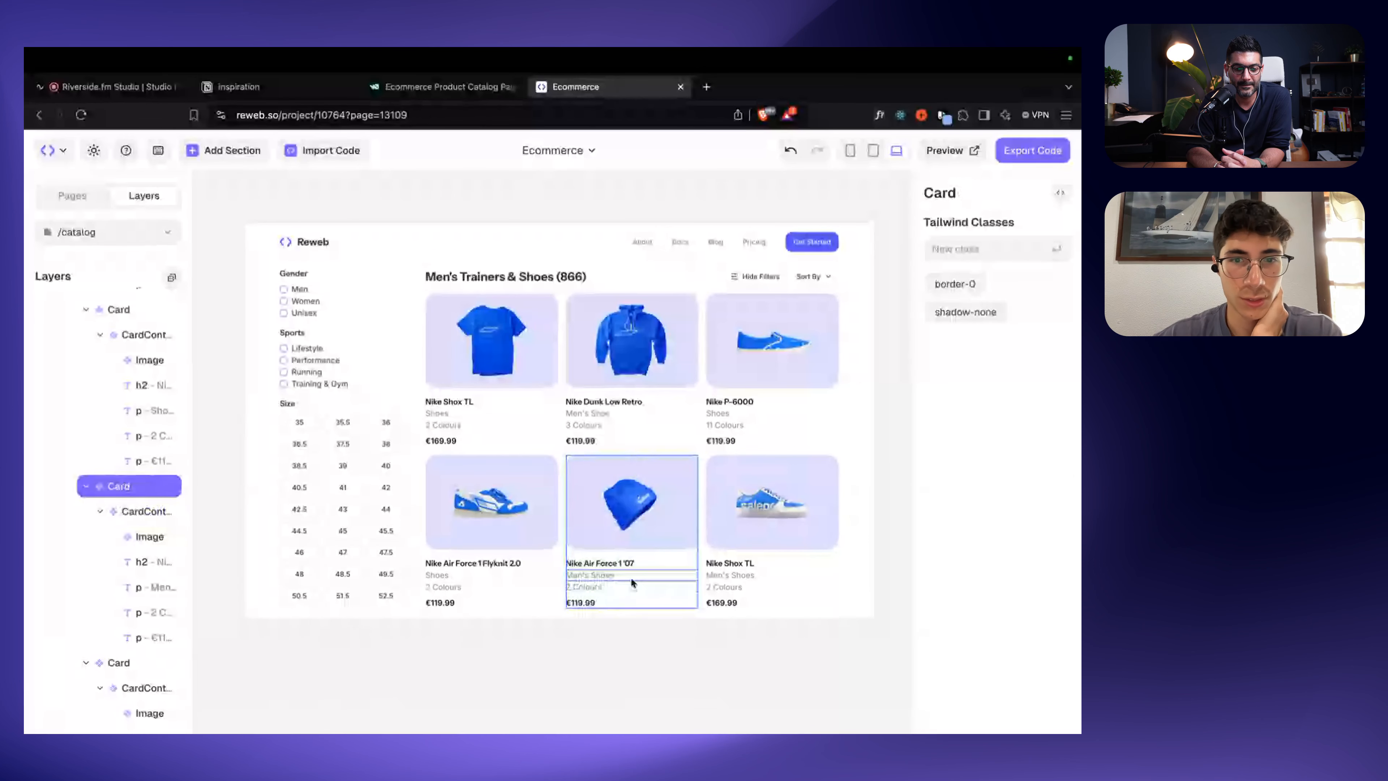
{"action": "left_click_drag", "start_coordinate": [568, 558], "coordinate": [568, 378]}
Step: Collapse the first four cards in the layer tree and move the Nike Air Force 1 Flyknit 2.0 card to second place
{"action": "left_click", "coordinate": [117, 487]}
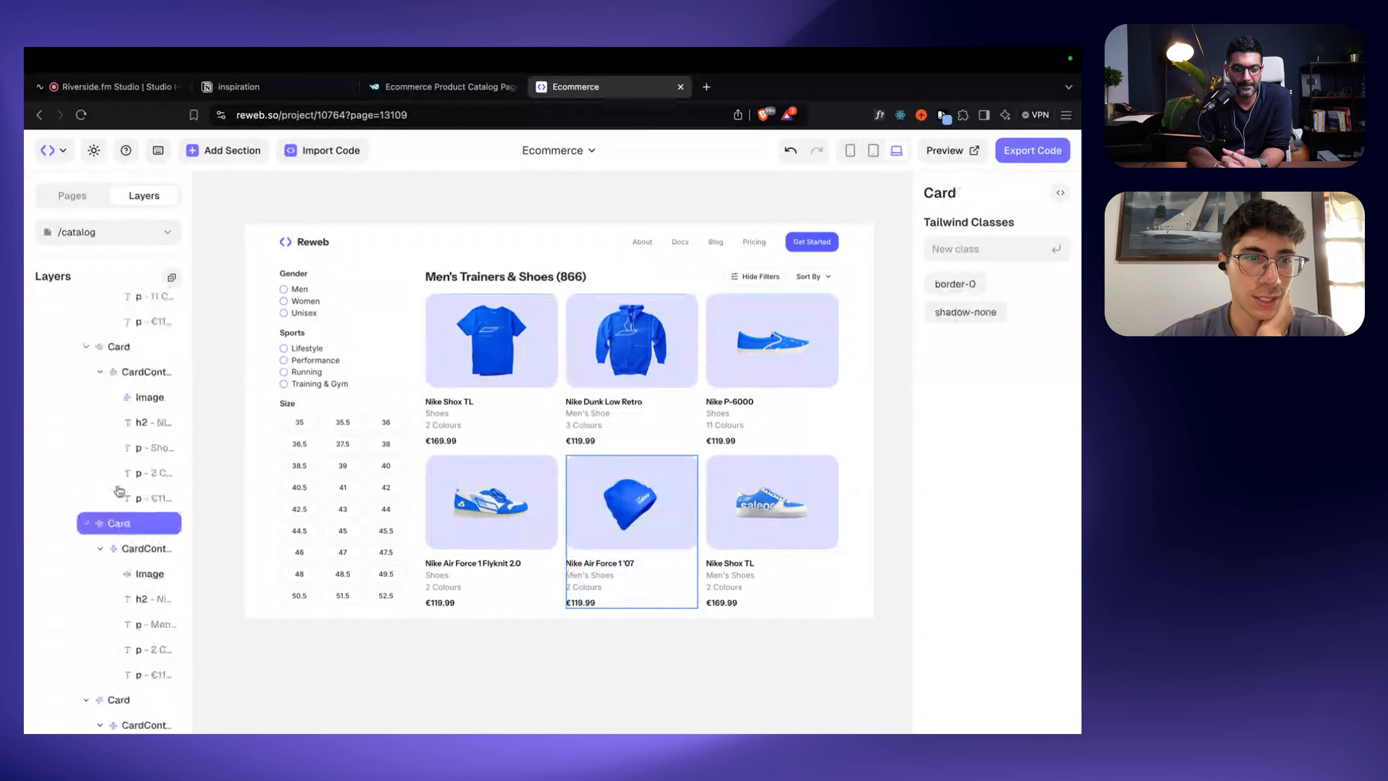
{"action": "scroll", "coordinate": [114, 481], "scroll_direction": "up", "scroll_amount": 5}
{"action": "left_click", "coordinate": [85, 411]}
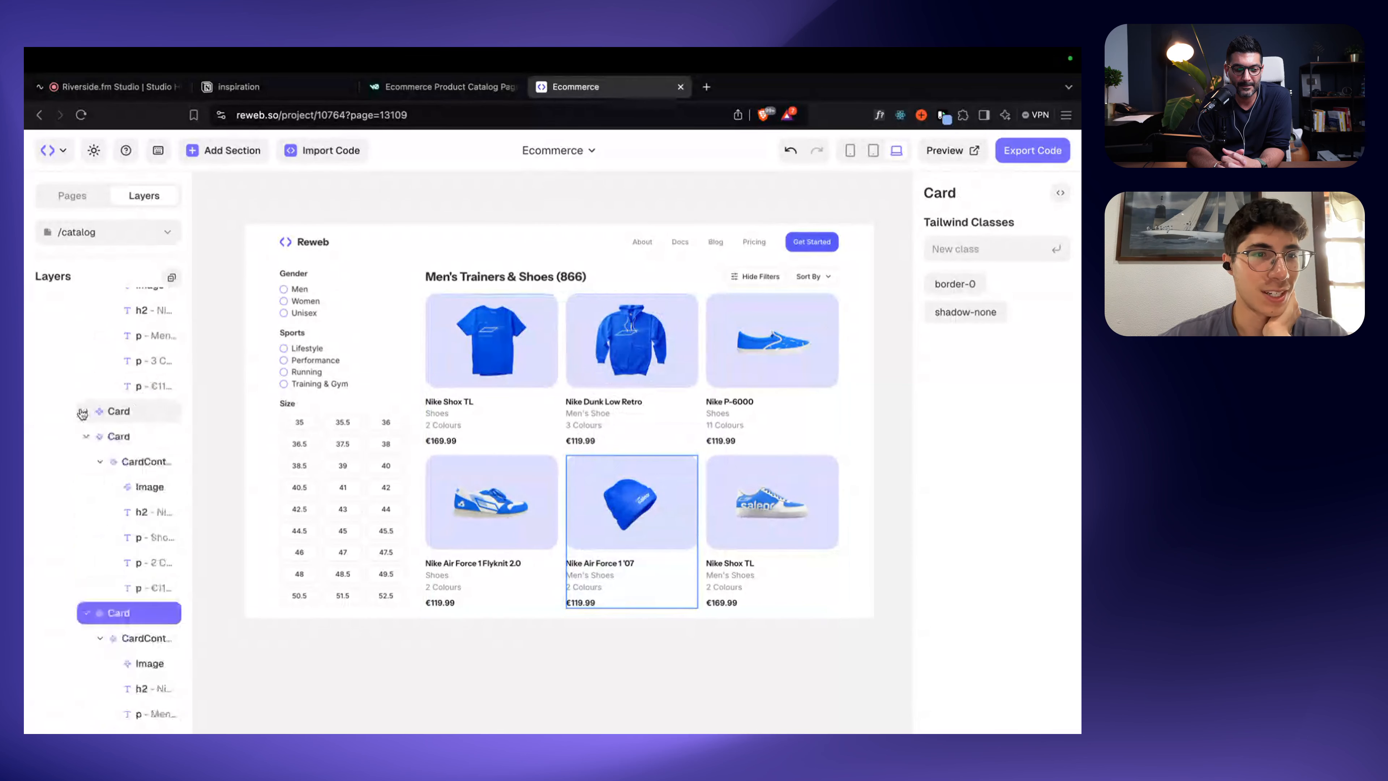
{"action": "scroll", "coordinate": [102, 415], "scroll_direction": "up", "scroll_amount": 3}
{"action": "left_click", "coordinate": [86, 427]}
{"action": "scroll", "coordinate": [87, 429], "scroll_direction": "up", "scroll_amount": 3}
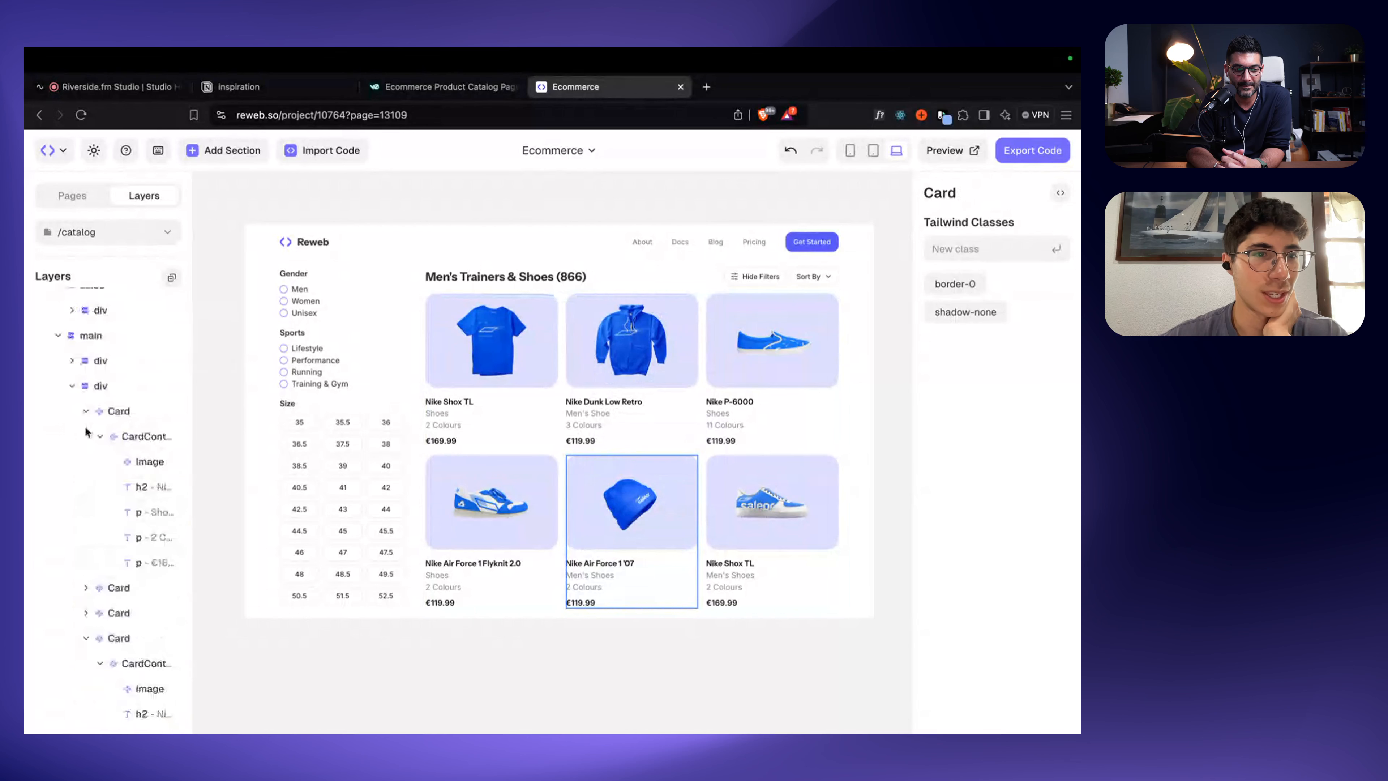
{"action": "left_click", "coordinate": [85, 411]}
{"action": "left_click", "coordinate": [86, 487]}
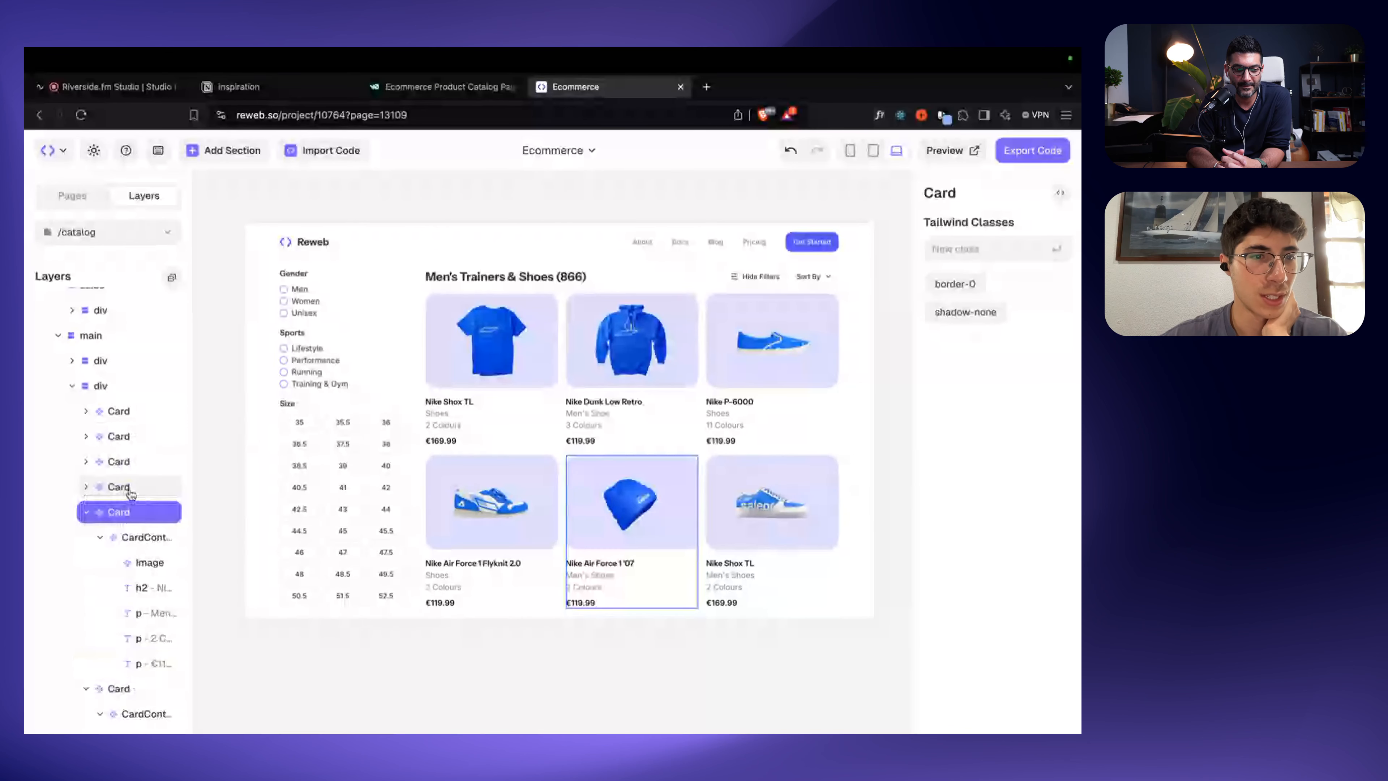
{"action": "left_click_drag", "start_coordinate": [117, 486], "coordinate": [120, 437]}
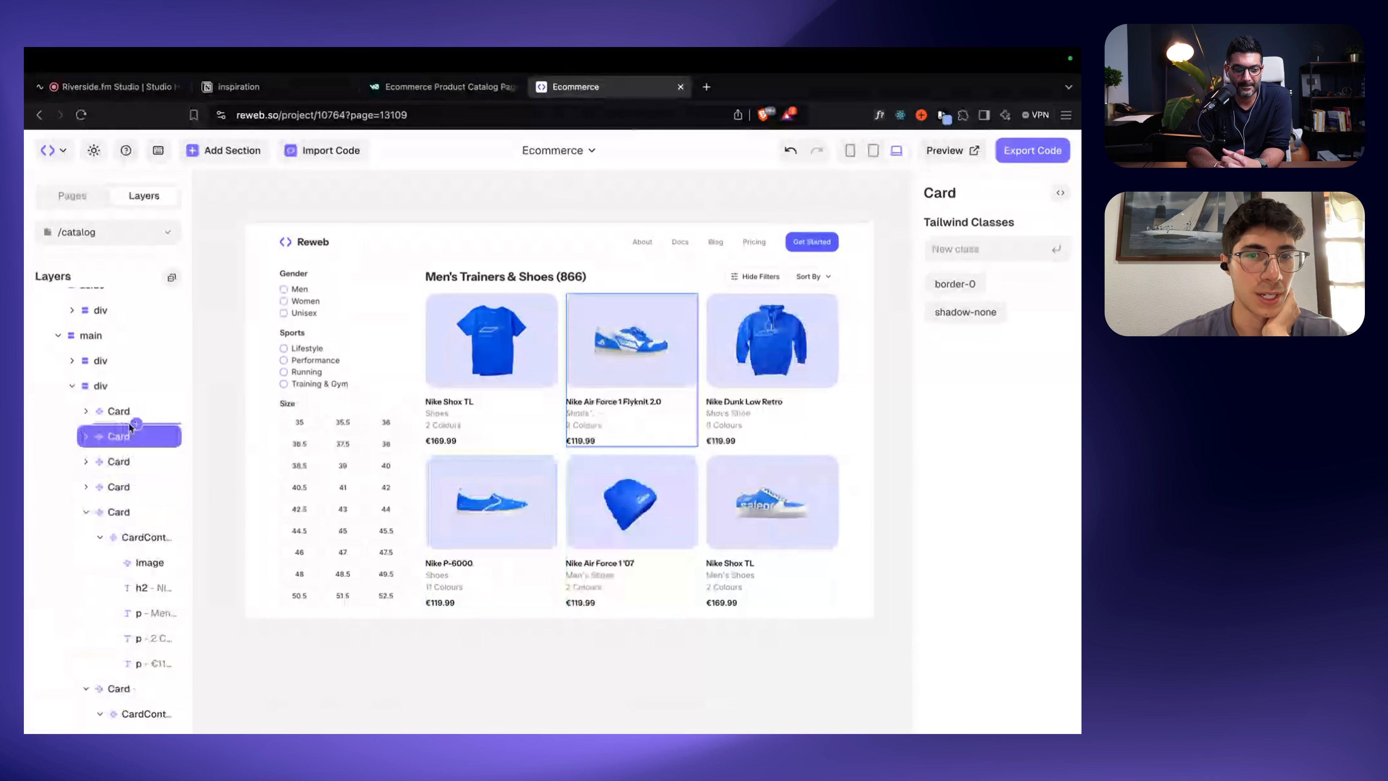
{"action": "left_click", "coordinate": [800, 194]}
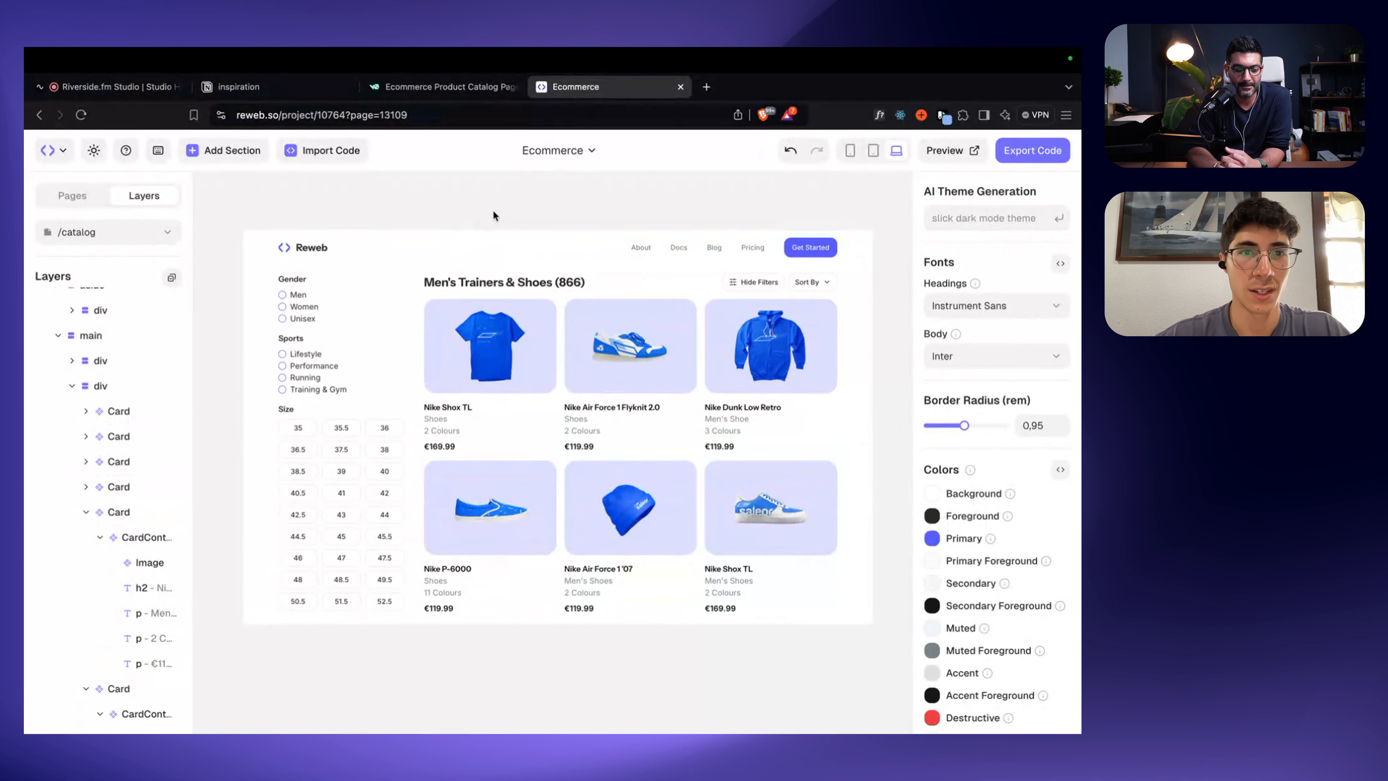
{"action": "scroll", "coordinate": [493, 211], "scroll_direction": "up", "scroll_amount": 3}
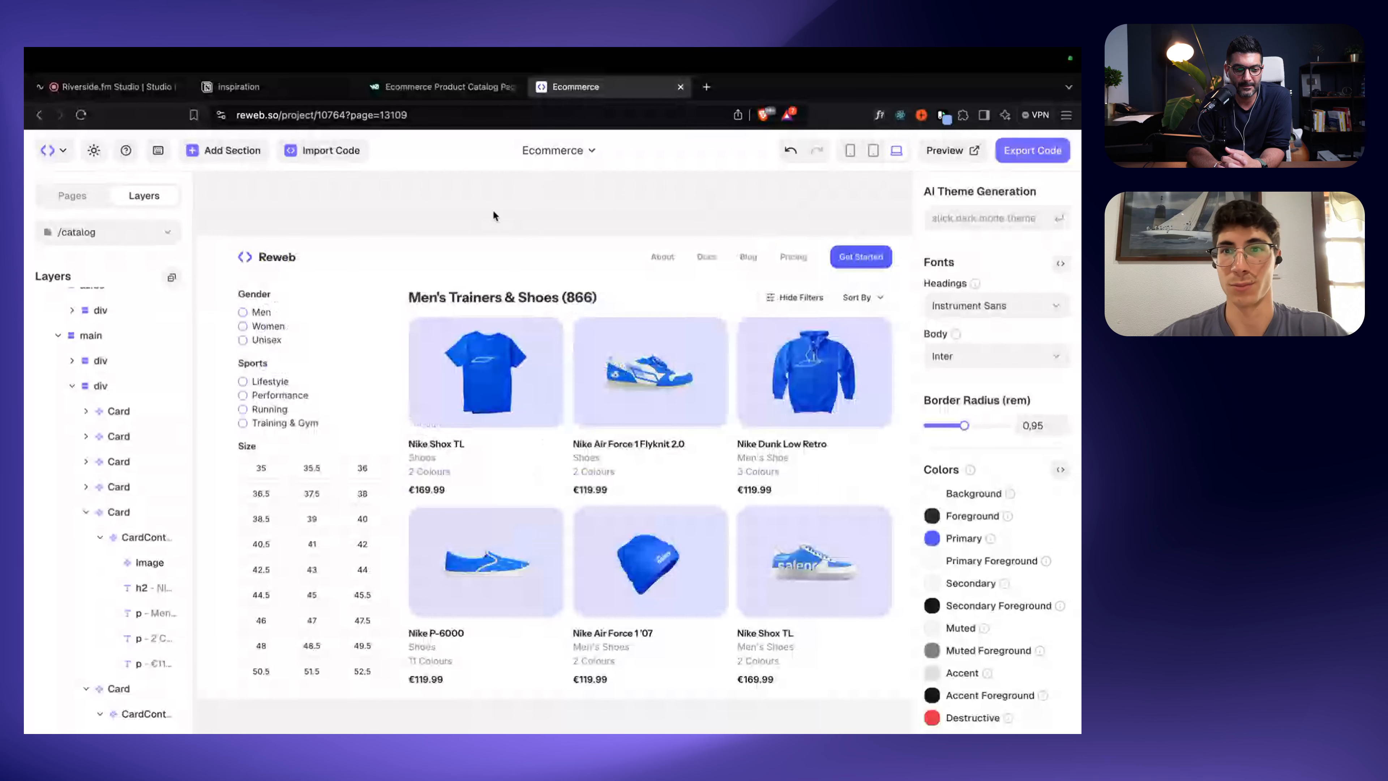
{"action": "scroll", "coordinate": [493, 210], "scroll_direction": "down", "scroll_amount": 2}
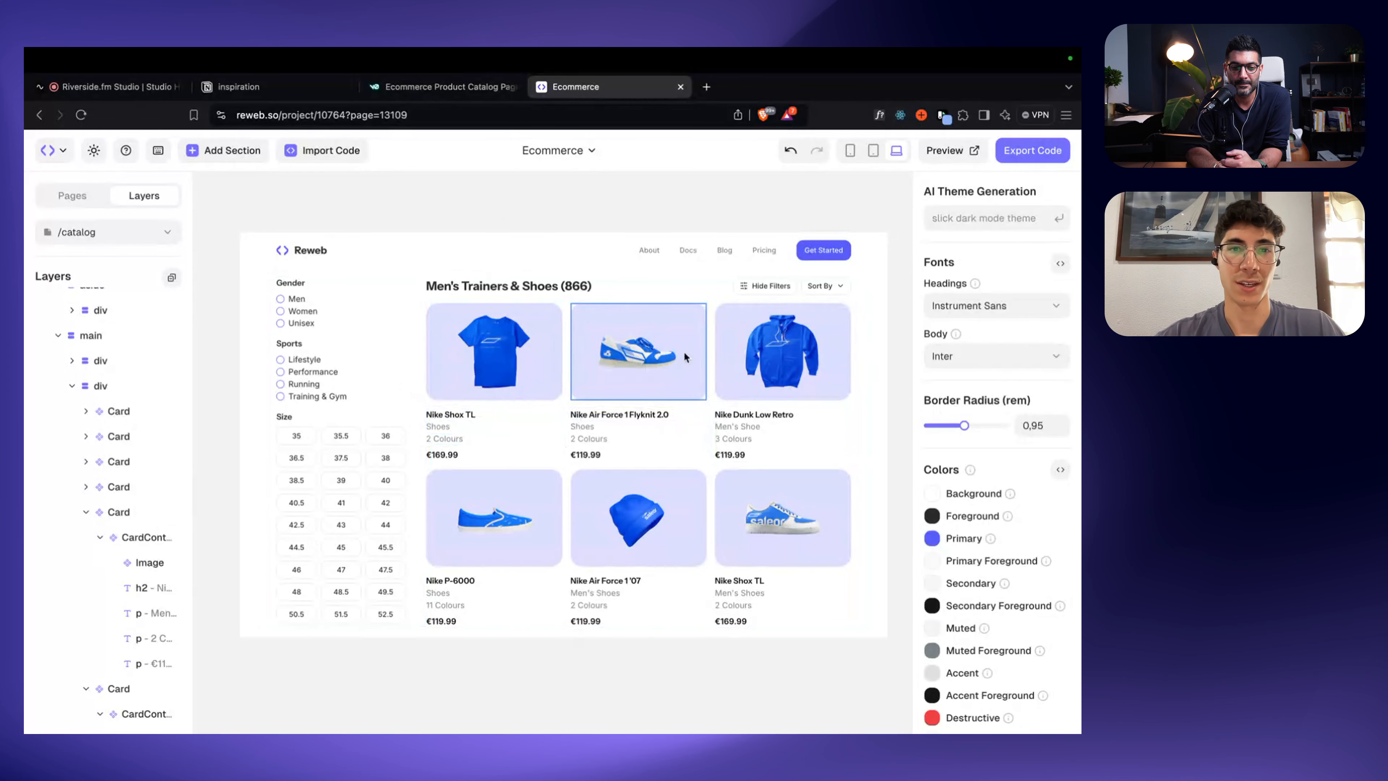
{"action": "left_click", "coordinate": [479, 289]}
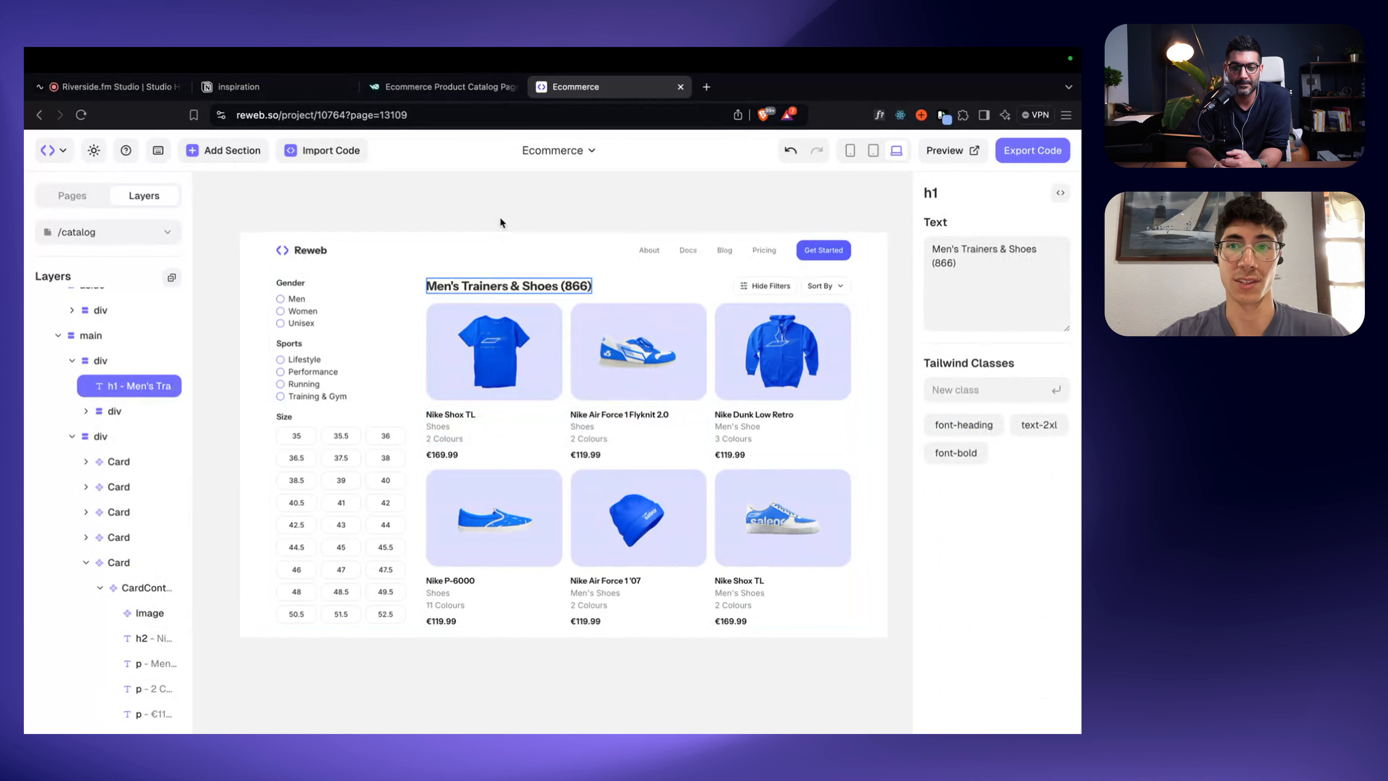
{"action": "left_click", "coordinate": [514, 200]}
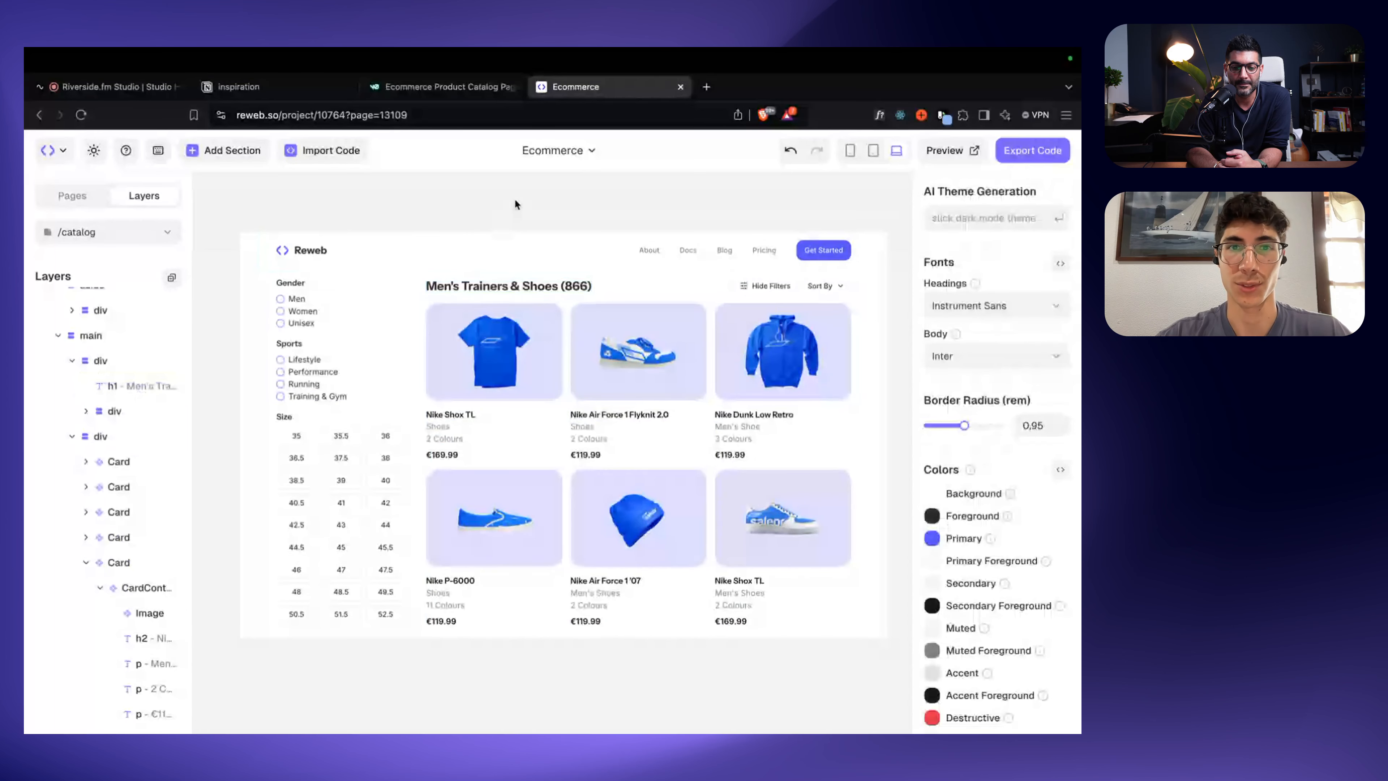
Step: Check the Running and Lifestyle filters under Sports, and switch the Unisex filter on and back off
{"action": "left_click", "coordinate": [280, 384]}
{"action": "left_click", "coordinate": [281, 365]}
{"action": "left_click", "coordinate": [280, 359]}
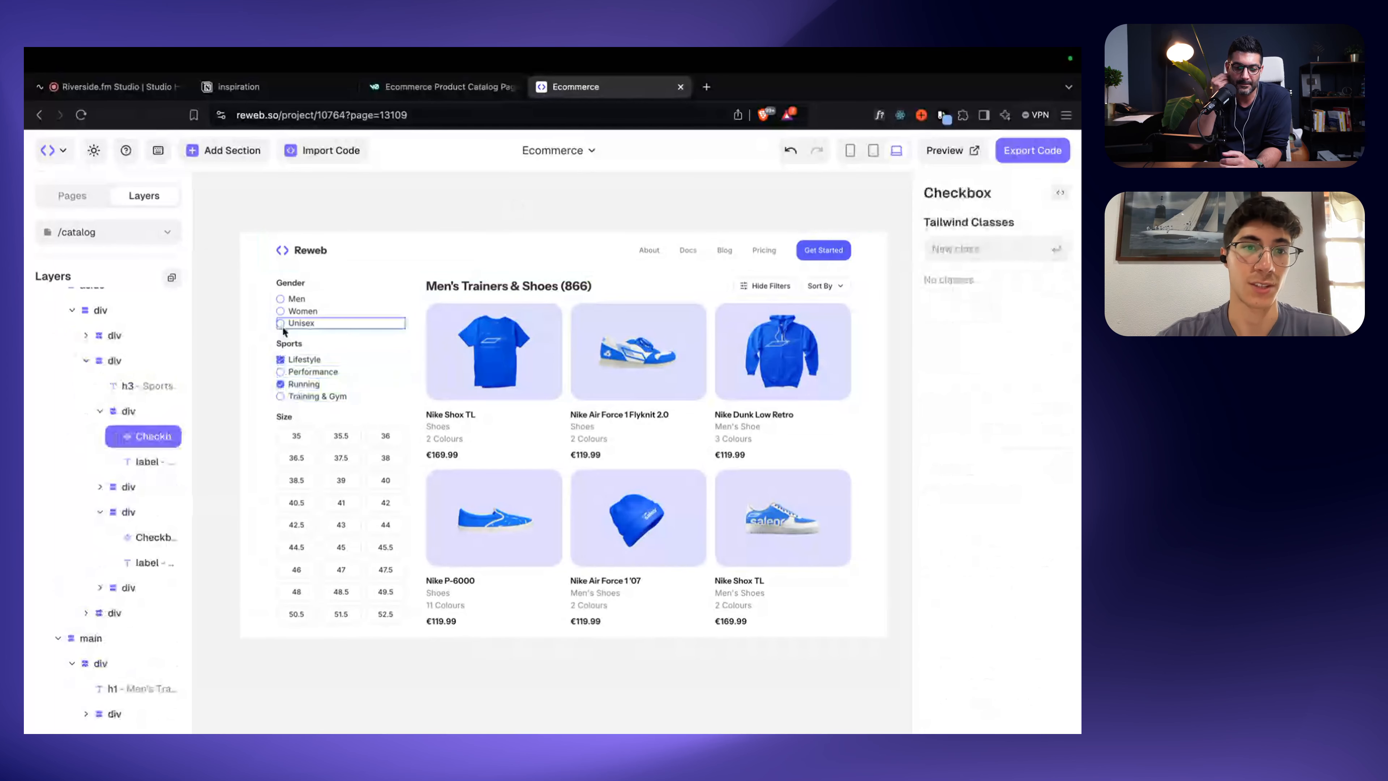
{"action": "left_click", "coordinate": [281, 322]}
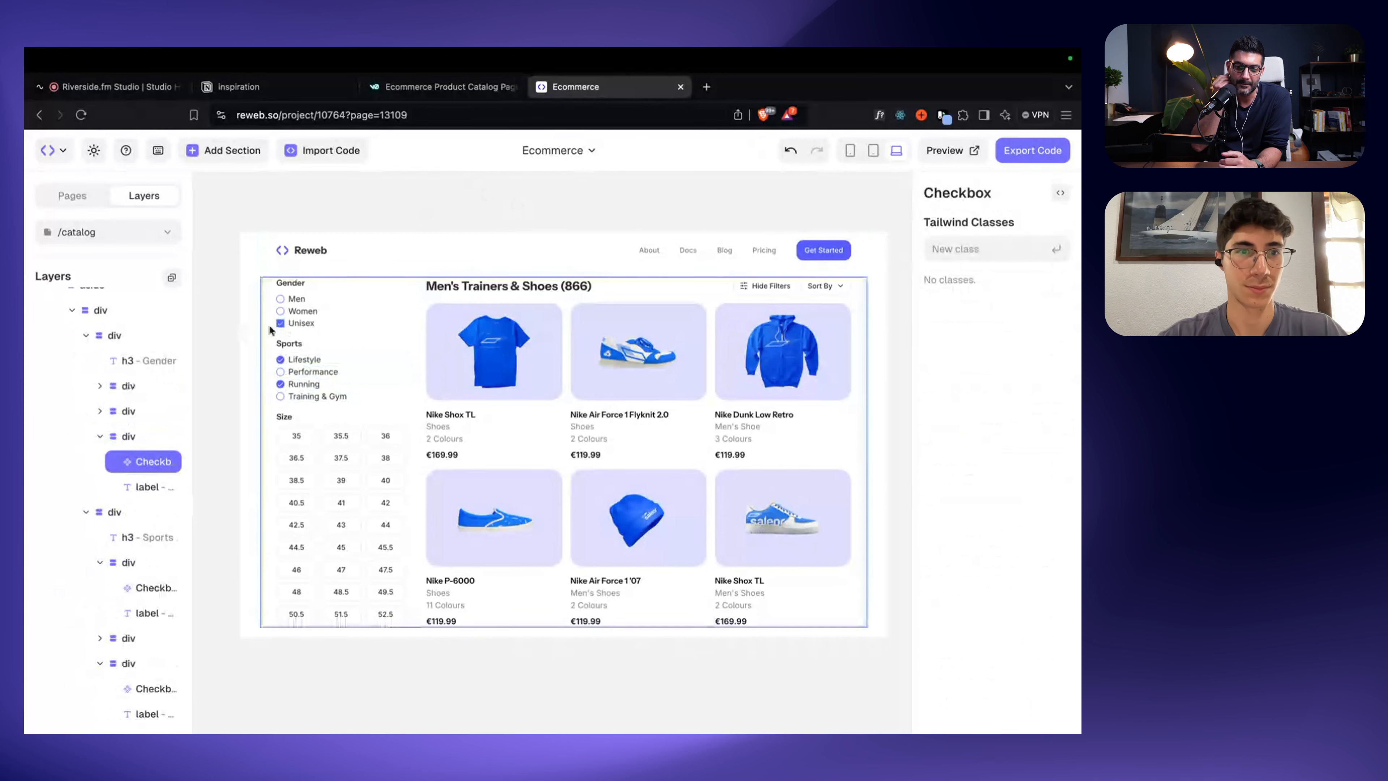
{"action": "left_click", "coordinate": [281, 322]}
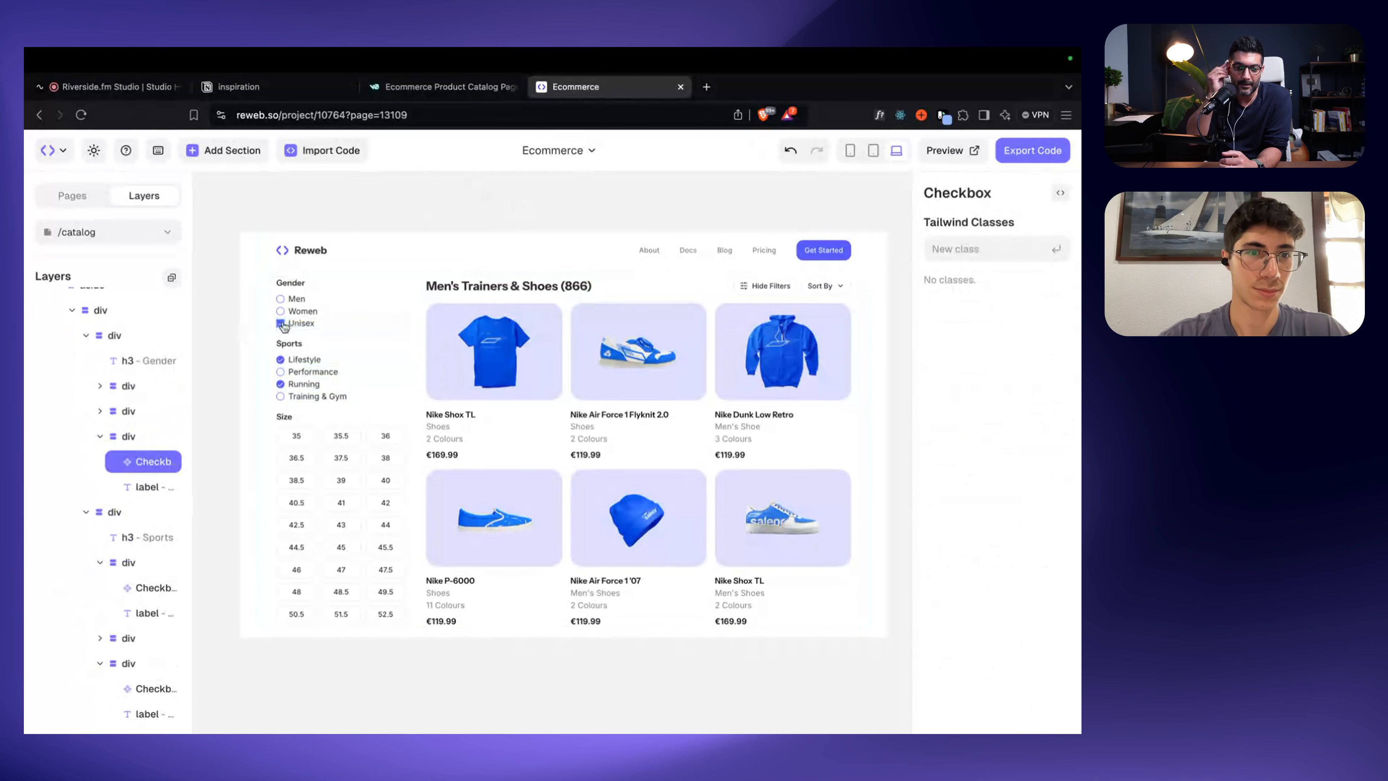
{"action": "left_click", "coordinate": [403, 204]}
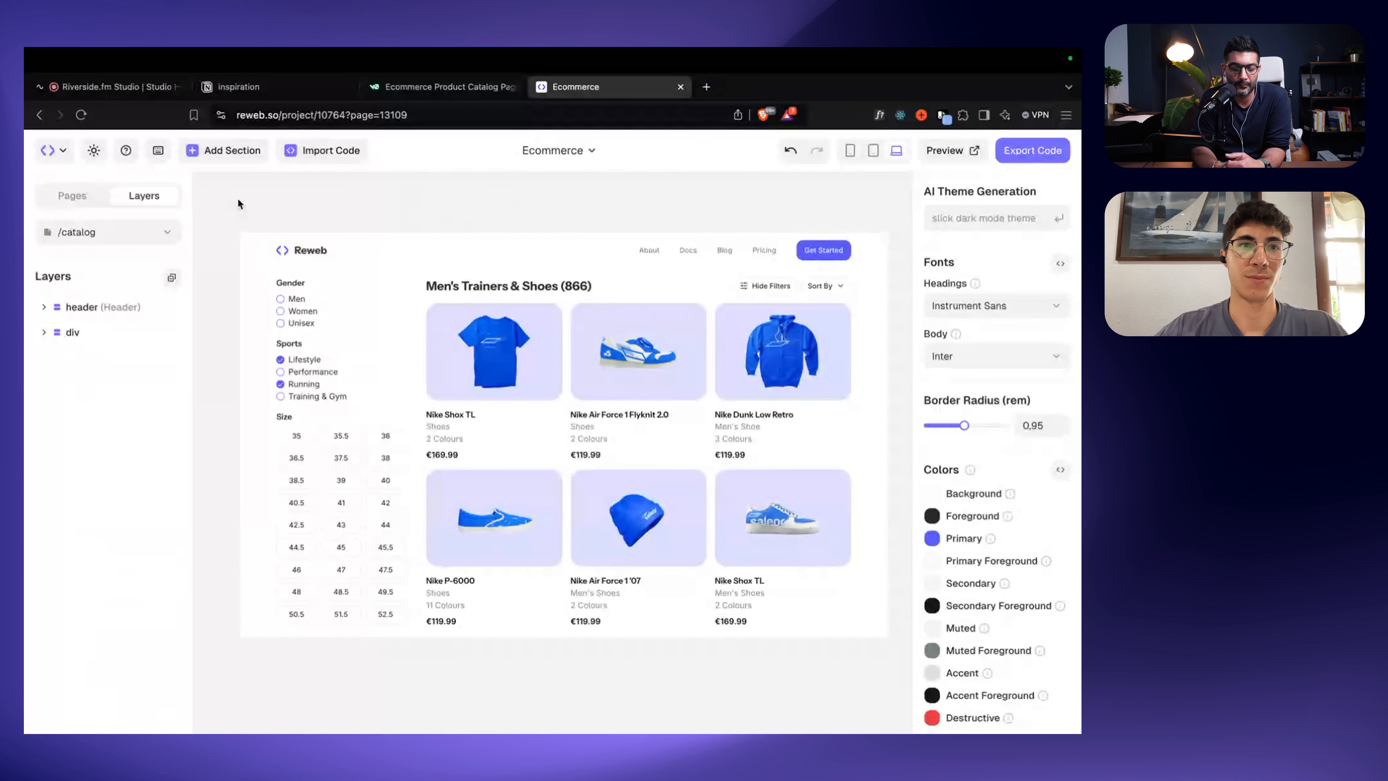
Step: Add a new page named product to the project
{"action": "scroll", "coordinate": [238, 197], "scroll_direction": "right", "scroll_amount": 1}
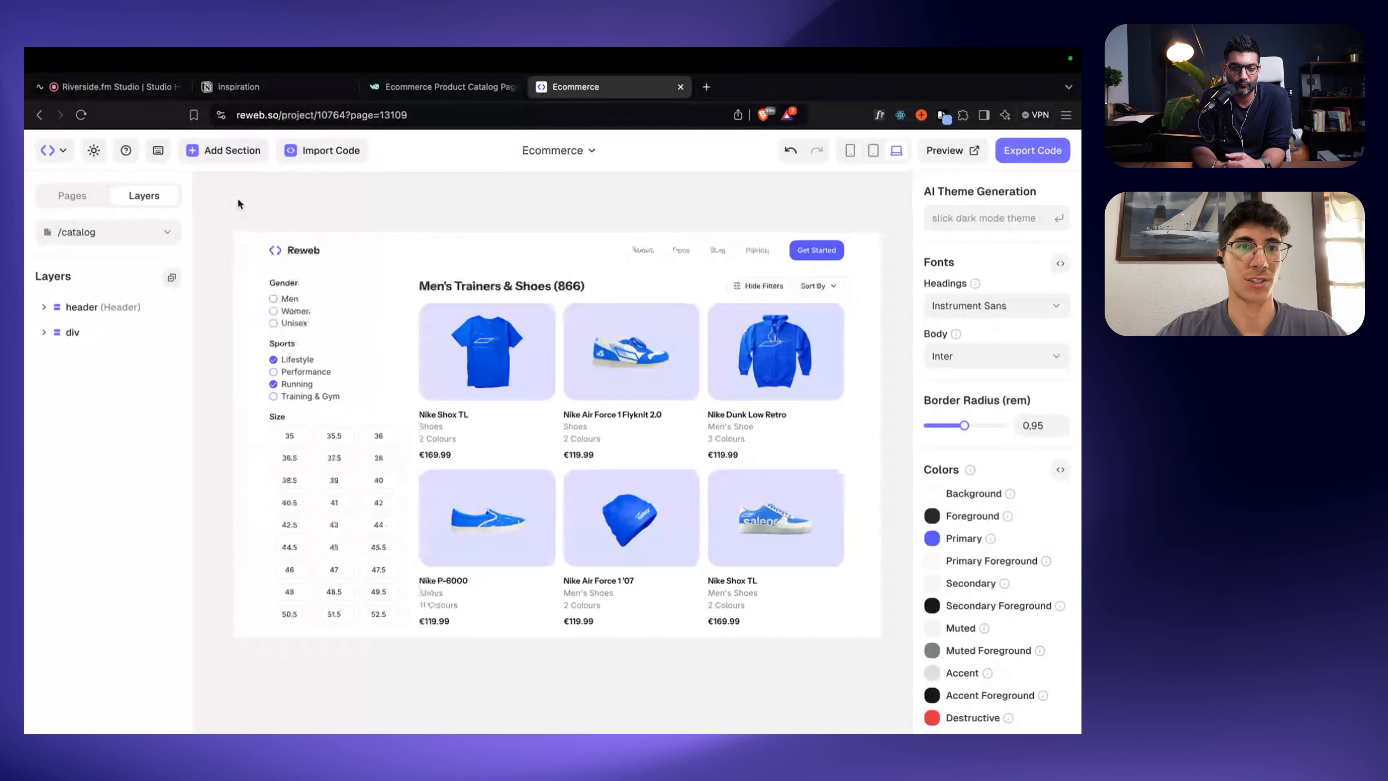
{"action": "scroll", "coordinate": [237, 197], "scroll_direction": "left", "scroll_amount": 1}
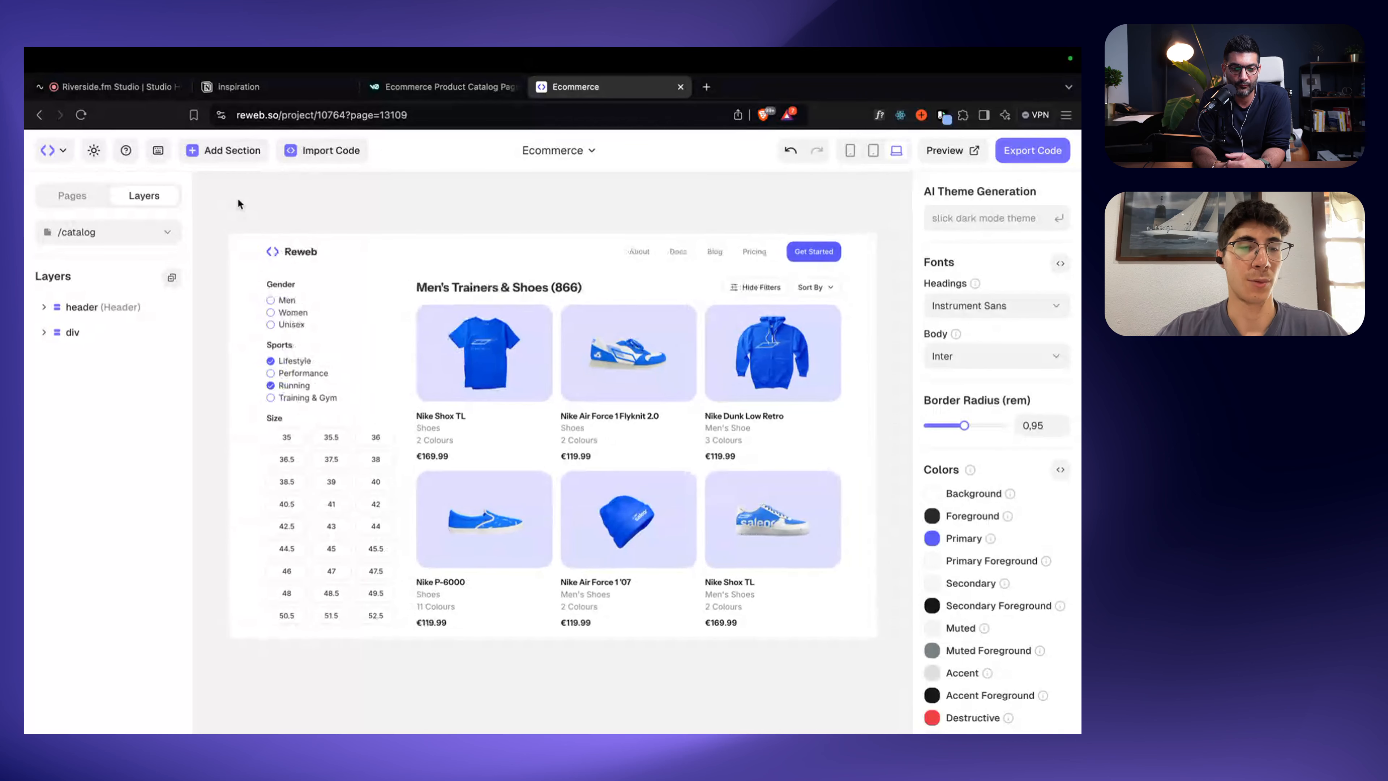
{"action": "left_click", "coordinate": [72, 195]}
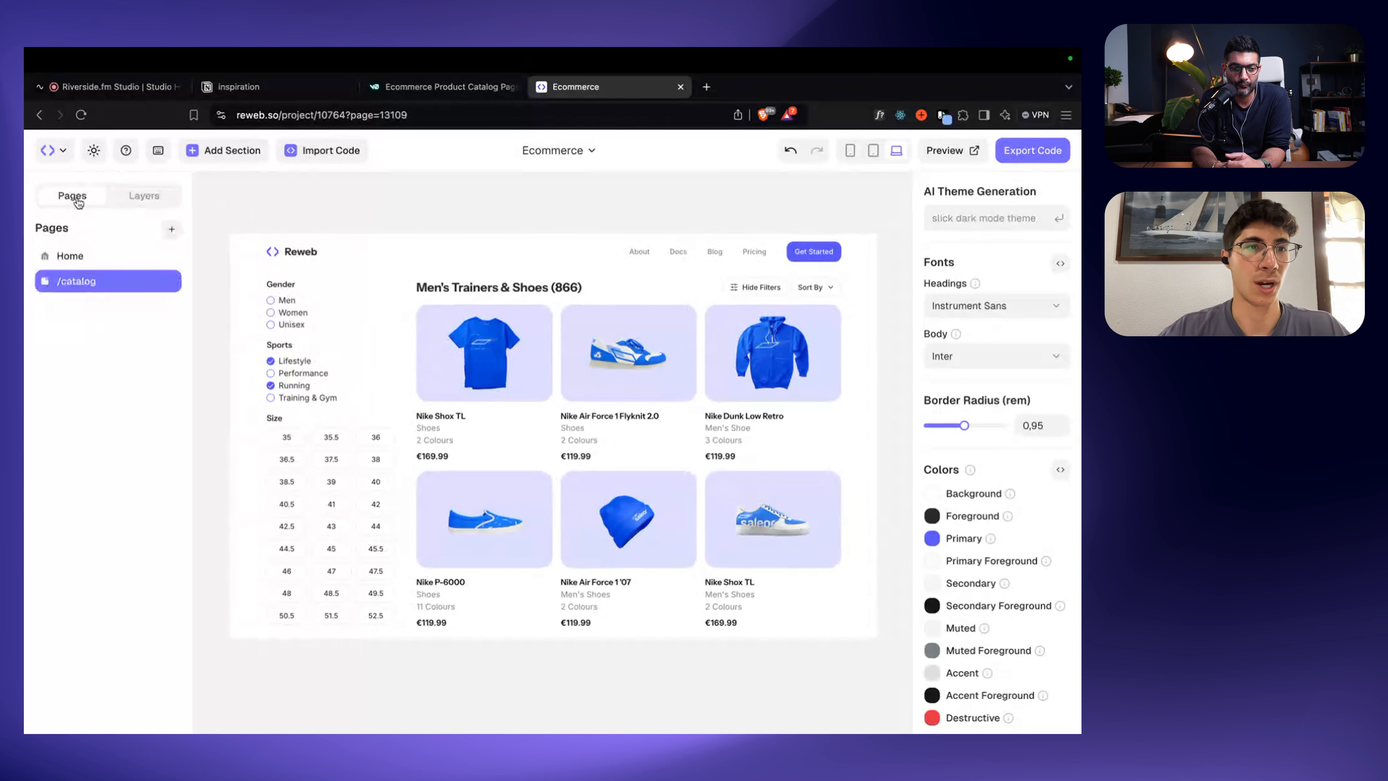
{"action": "left_click", "coordinate": [172, 230]}
{"action": "type", "text": "product"}
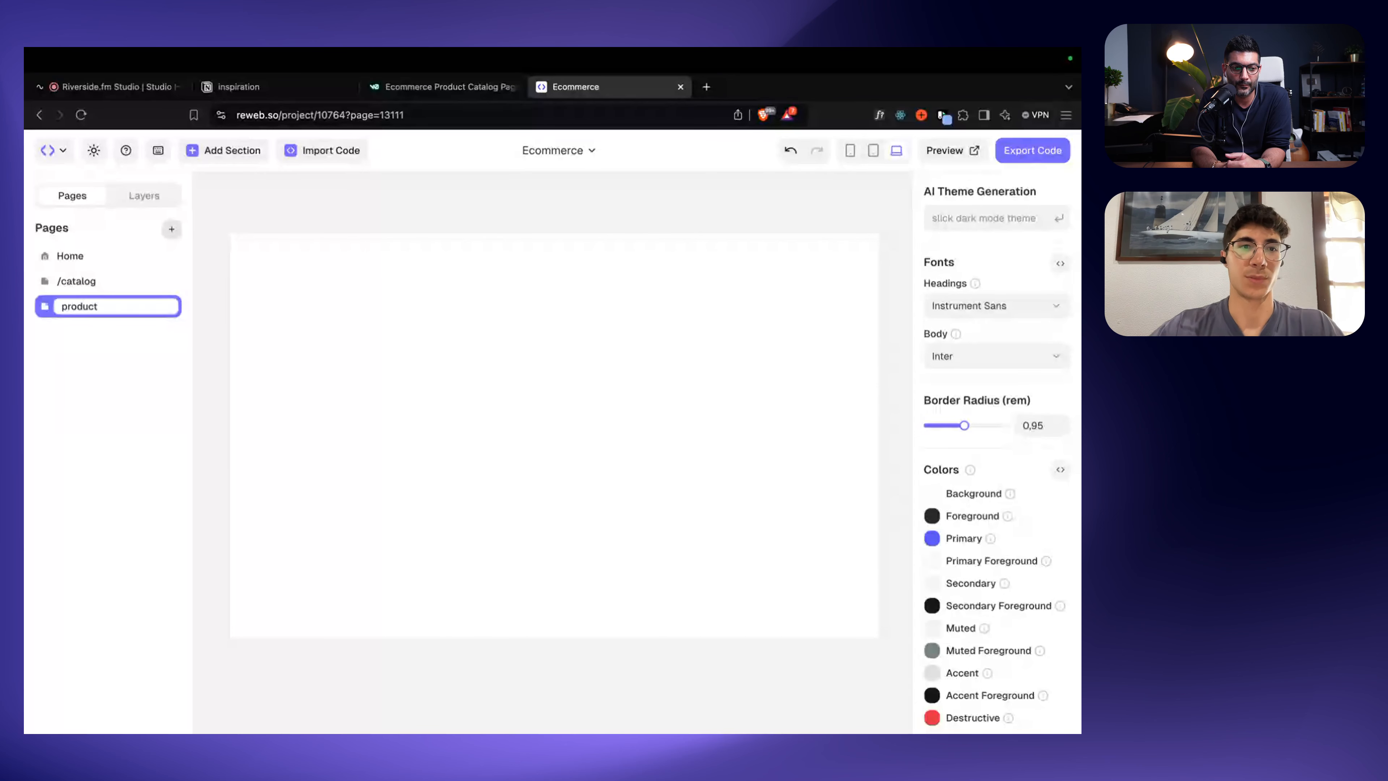
{"action": "key", "text": "Return"}
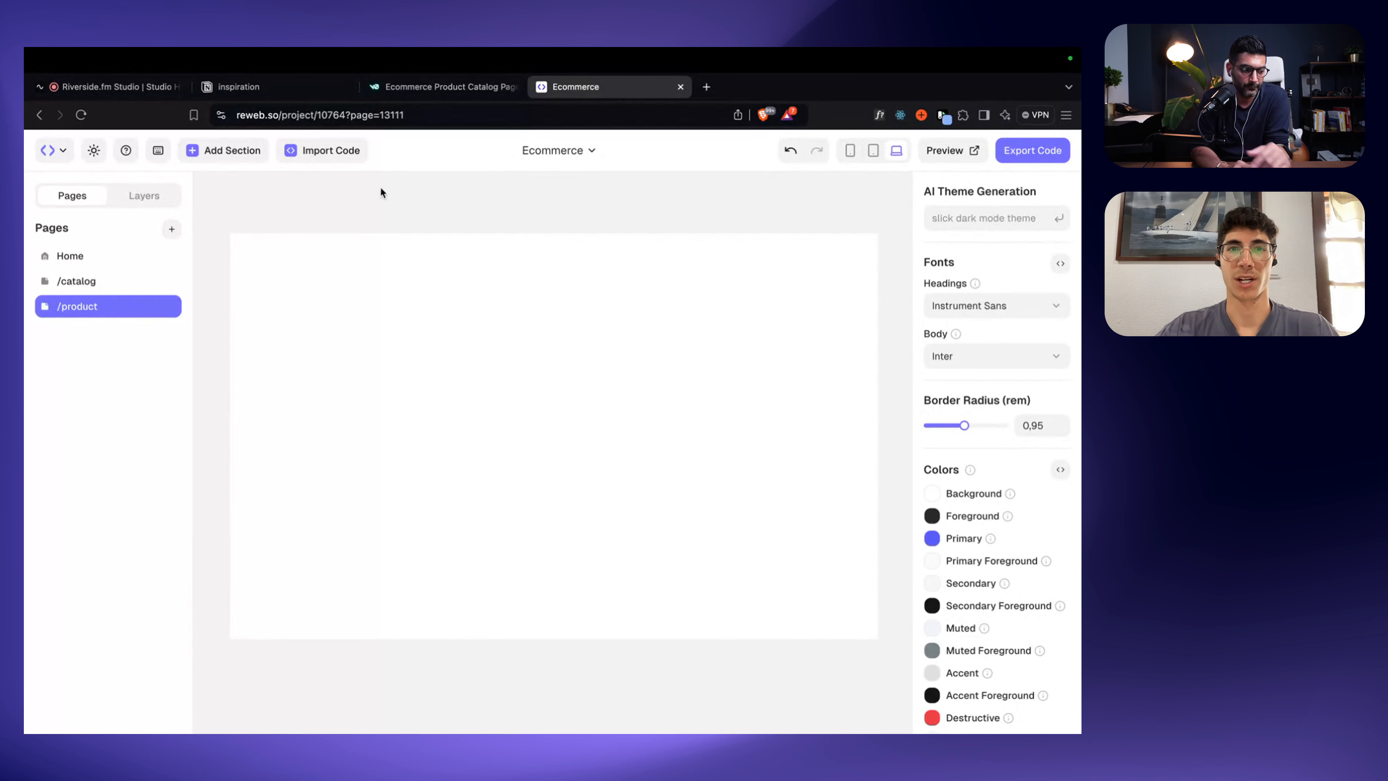
Step: Switch to v0 and open a new empty chat at v0.dev/chat
{"action": "left_click", "coordinate": [476, 94]}
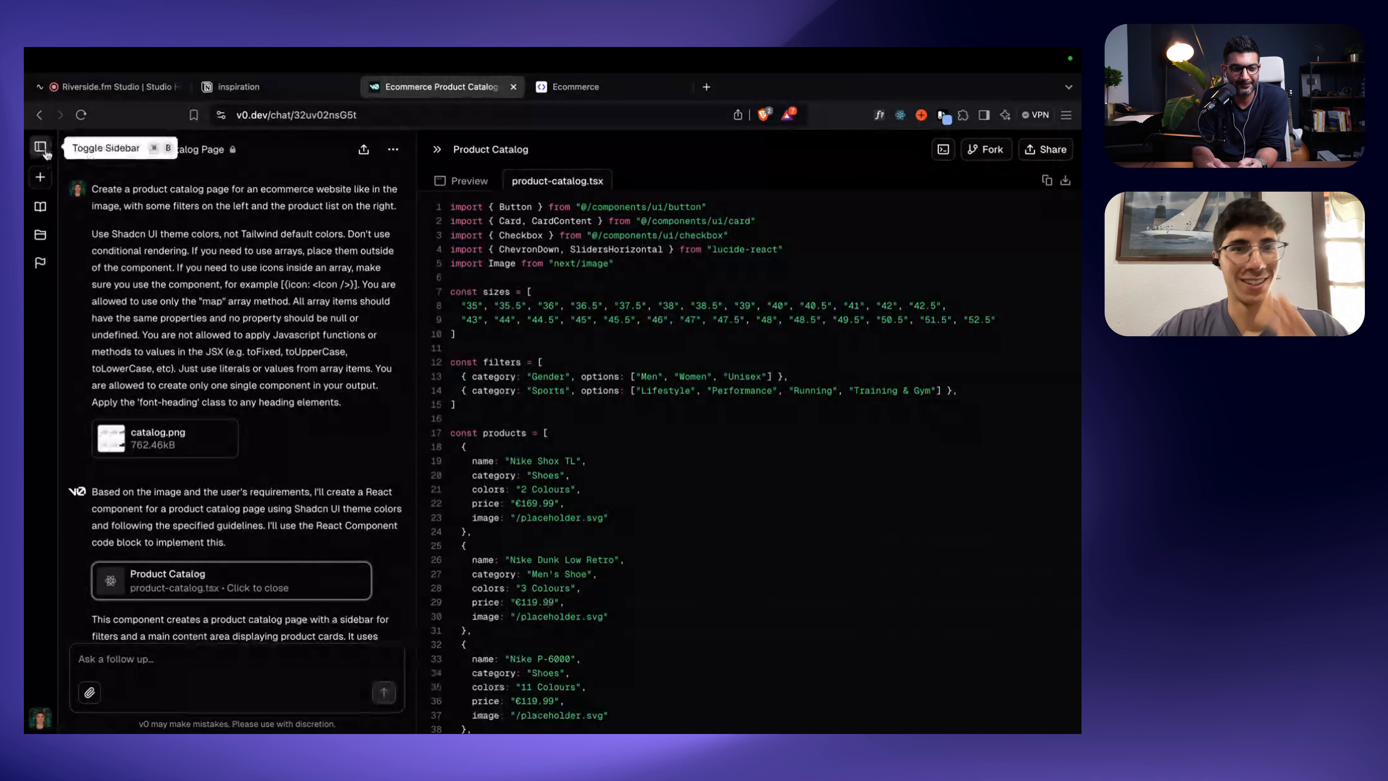
{"action": "key", "text": "super+l"}
{"action": "key", "text": "Right"}
{"action": "key", "text": "alt+BackSpace"}
{"action": "key", "text": "Return"}
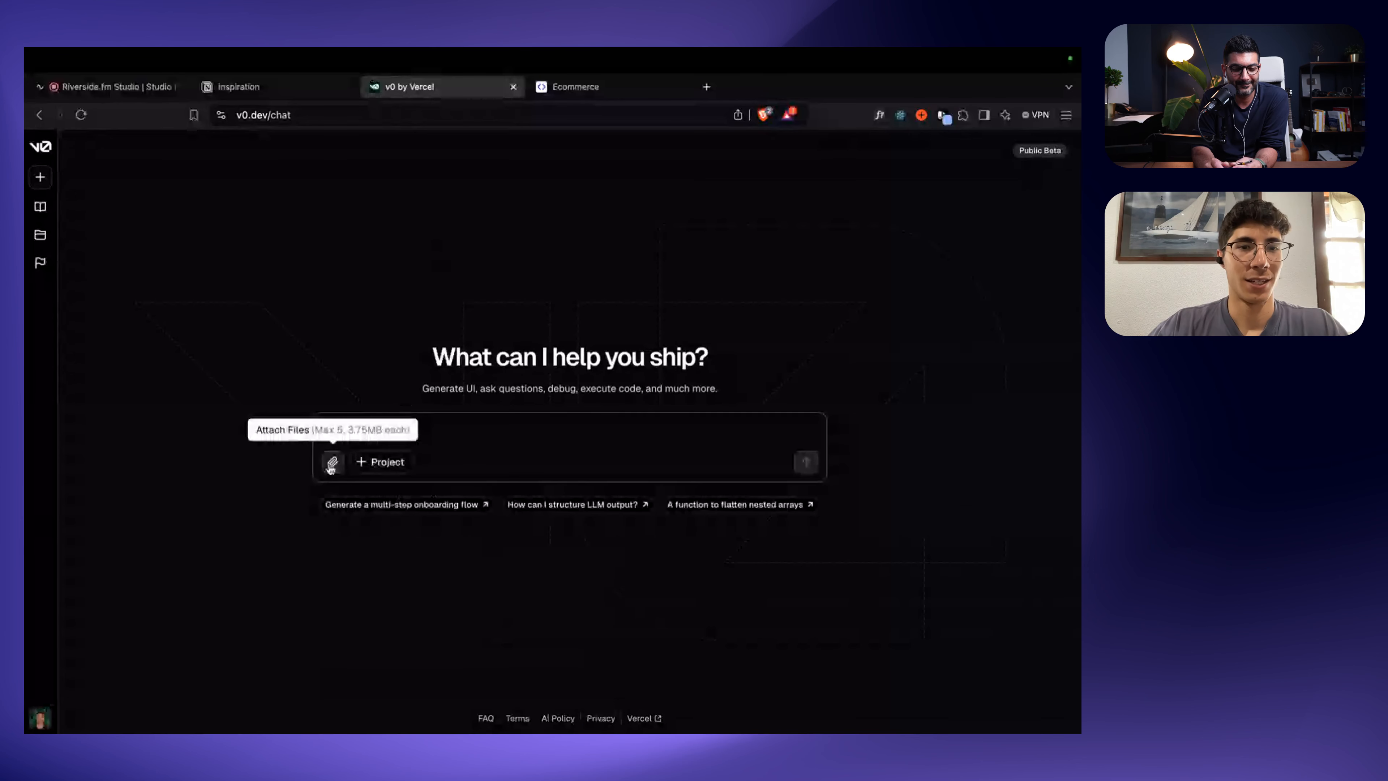
Step: Open the Product Page Dribbble link from the inspiration note and bring the Reebok shoe product mockup into view at 110% zoom
{"action": "left_click", "coordinate": [275, 86]}
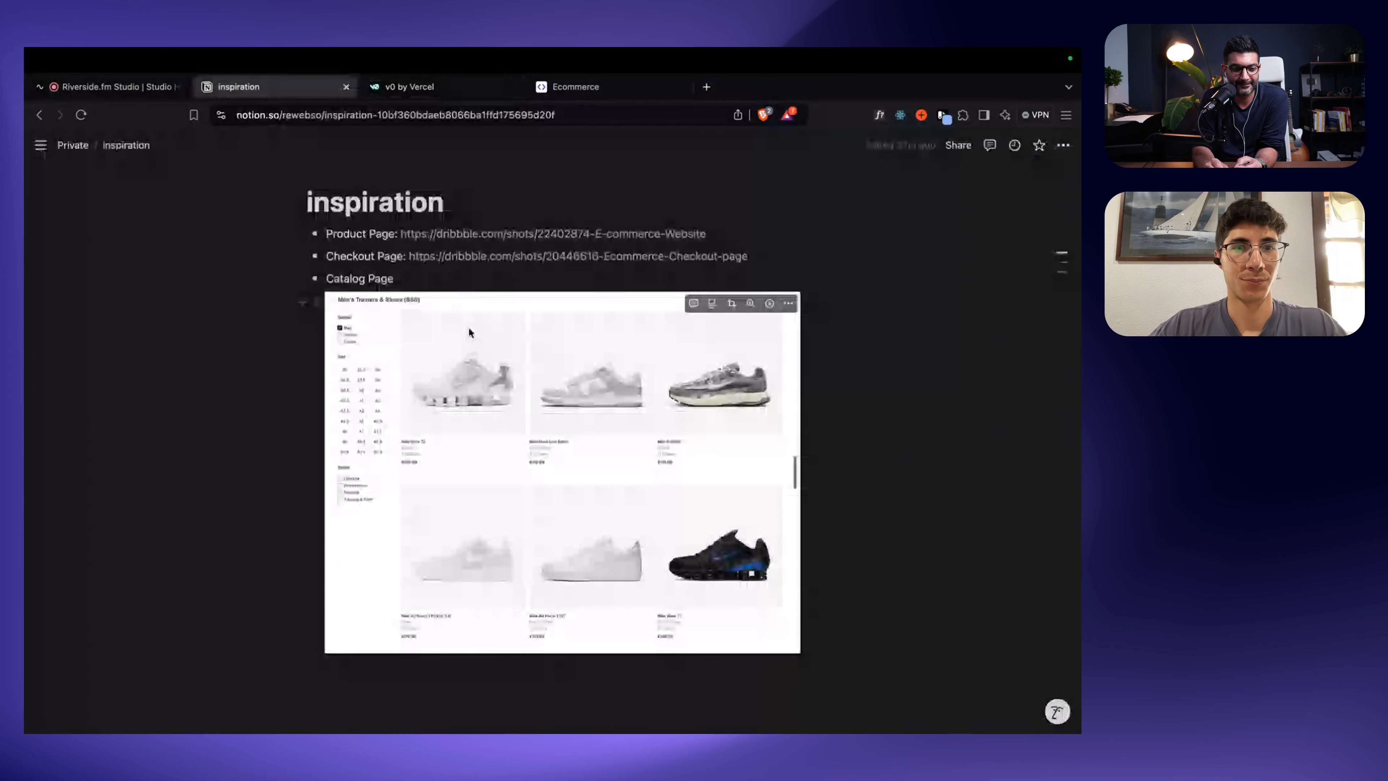
{"action": "left_click", "coordinate": [542, 234]}
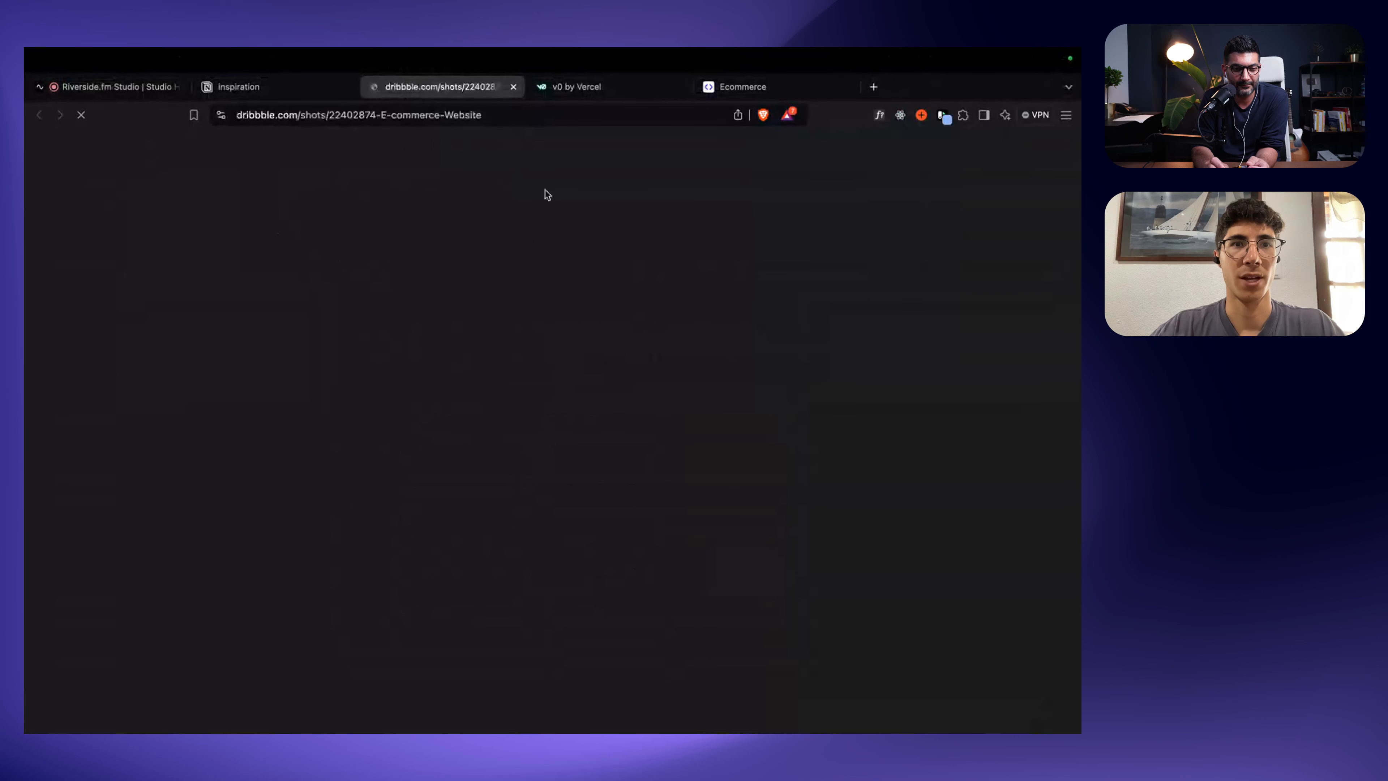
{"action": "scroll", "coordinate": [544, 398], "scroll_direction": "down", "scroll_amount": 10}
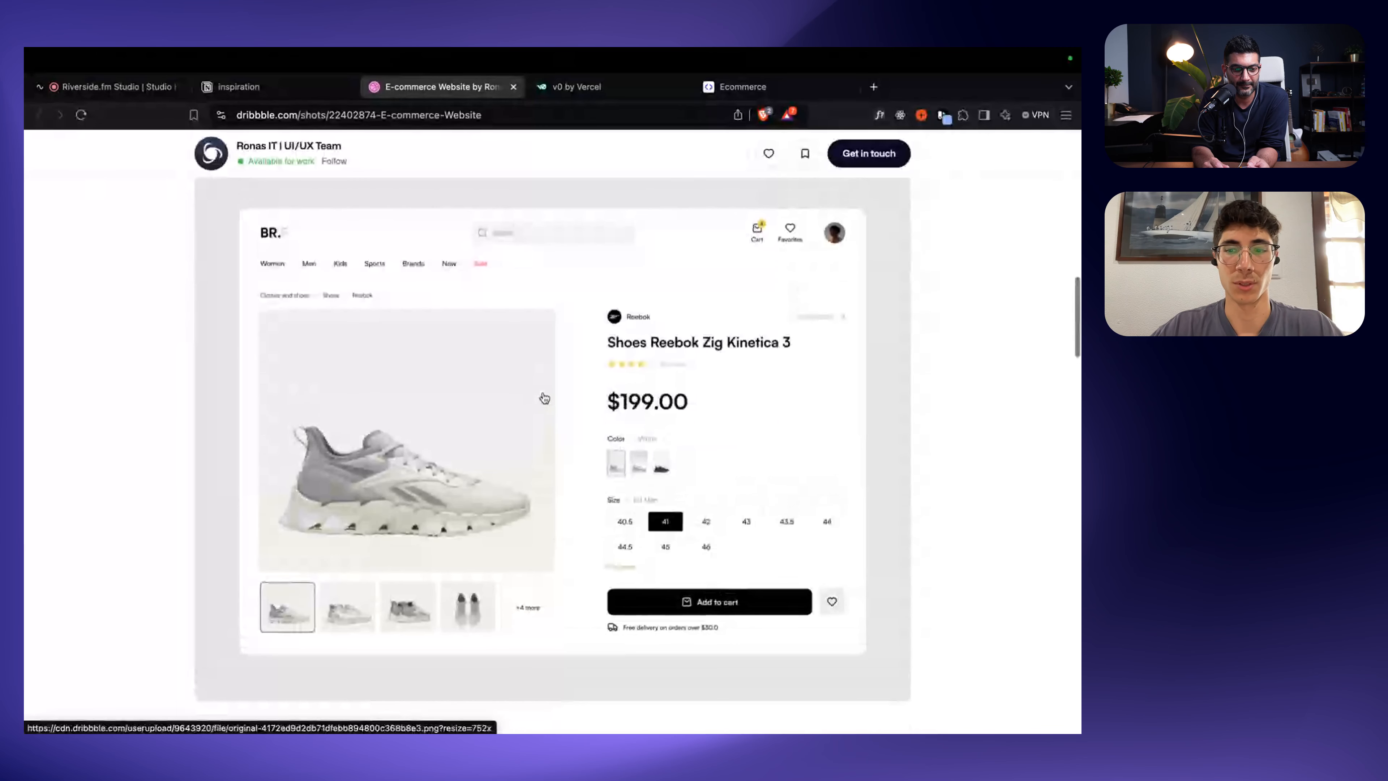
{"action": "key", "text": "super+equal"}
{"action": "scroll", "coordinate": [545, 398], "scroll_direction": "down", "scroll_amount": 2}
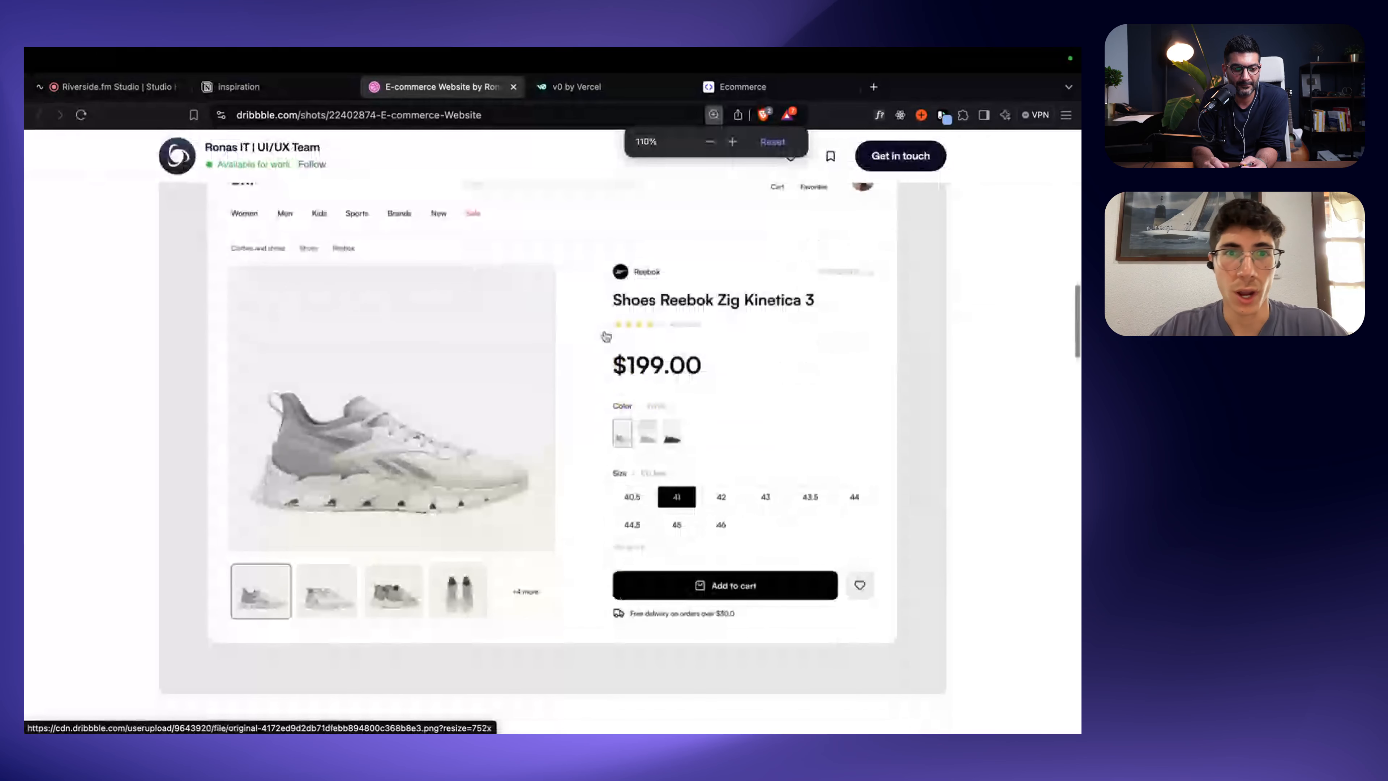
Step: Capture a screenshot of the Reebok product section and attach it to the new v0 chat
{"action": "key", "text": "super+shift+4"}
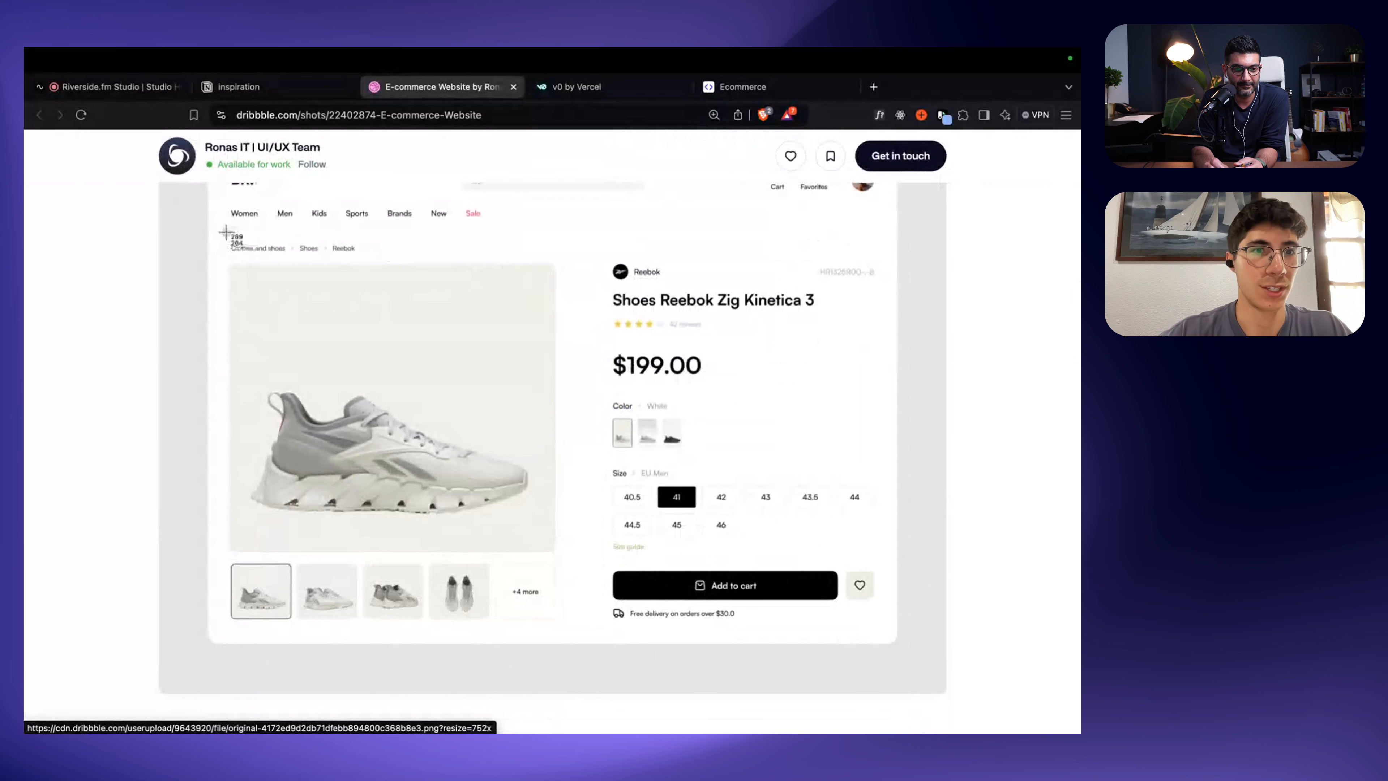
{"action": "left_click_drag", "start_coordinate": [216, 232], "coordinate": [889, 631]}
{"action": "key", "text": "ctrl+Tab"}
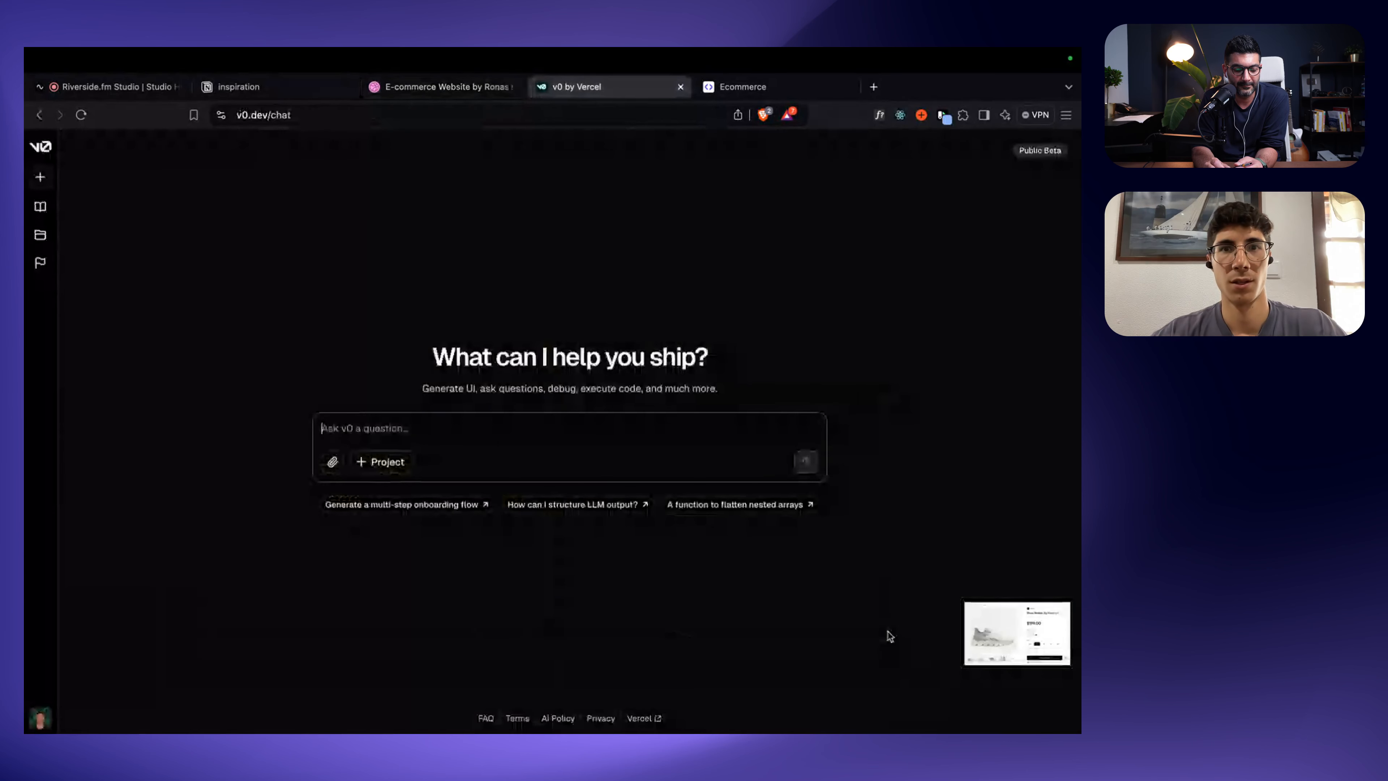
{"action": "left_click_drag", "start_coordinate": [1049, 628], "coordinate": [417, 405]}
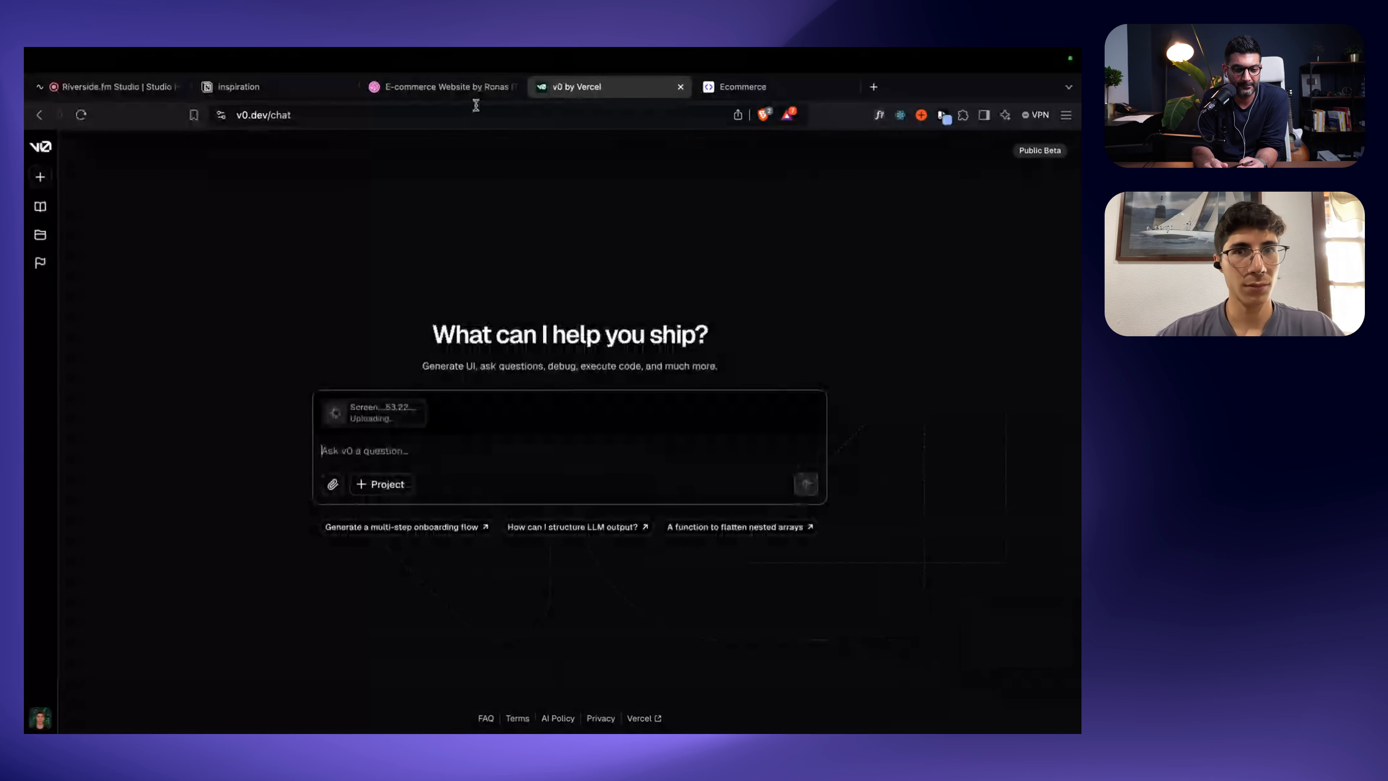
Step: Copy the prompt instructions from Reweb's Import Code dialog and paste them into the v0 chat prompt
{"action": "left_click", "coordinate": [735, 91]}
{"action": "left_click", "coordinate": [353, 152]}
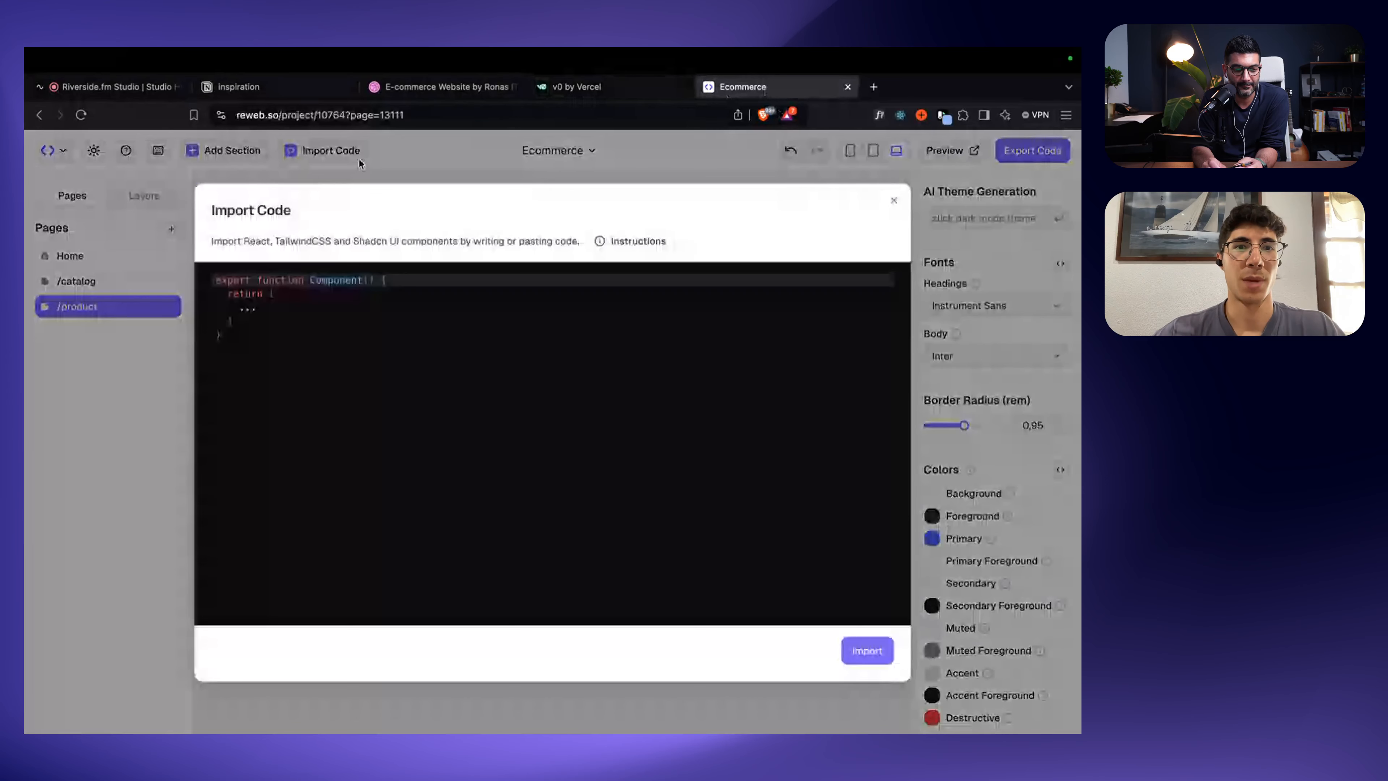
{"action": "left_click", "coordinate": [655, 243]}
{"action": "left_click", "coordinate": [645, 677]}
{"action": "key", "text": "ctrl+shift+Tab"}
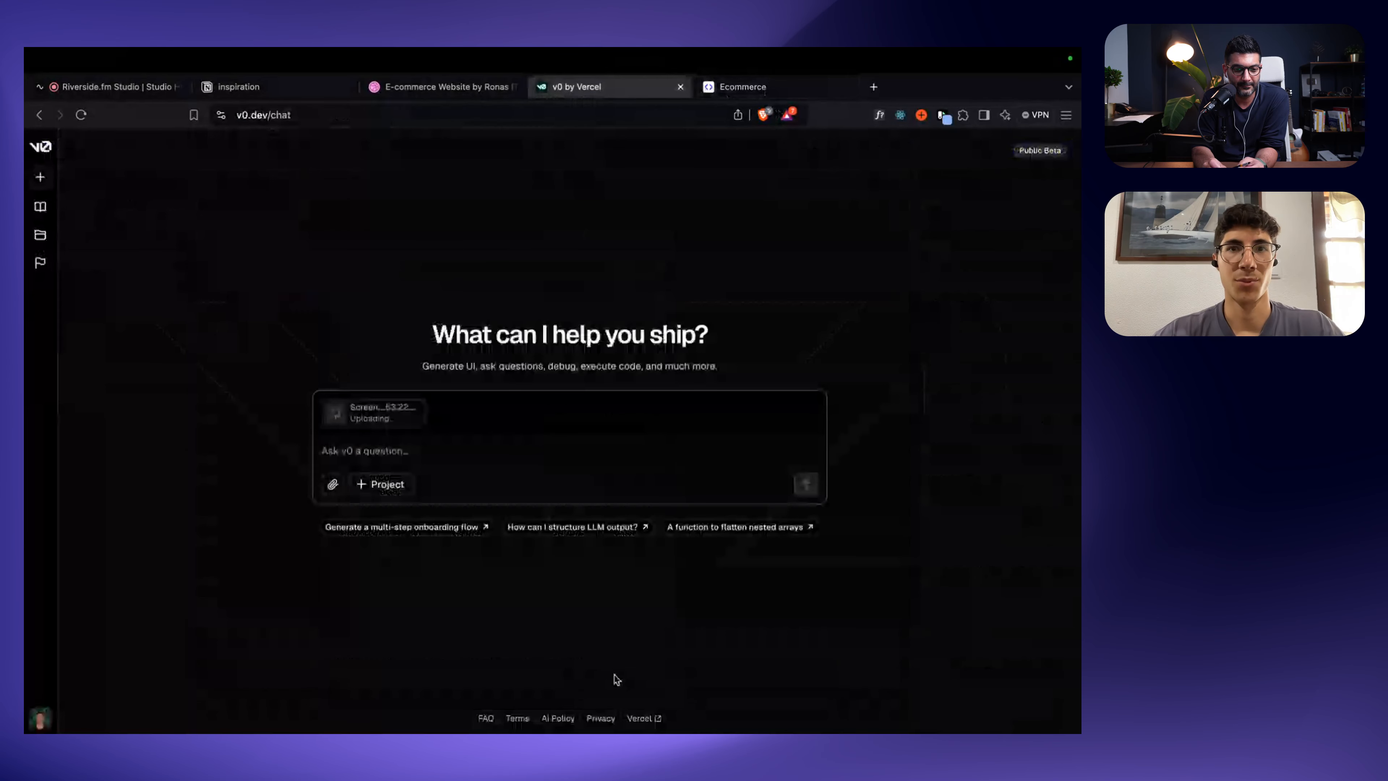
{"action": "left_click", "coordinate": [389, 471]}
{"action": "key", "text": "ctrl+v"}
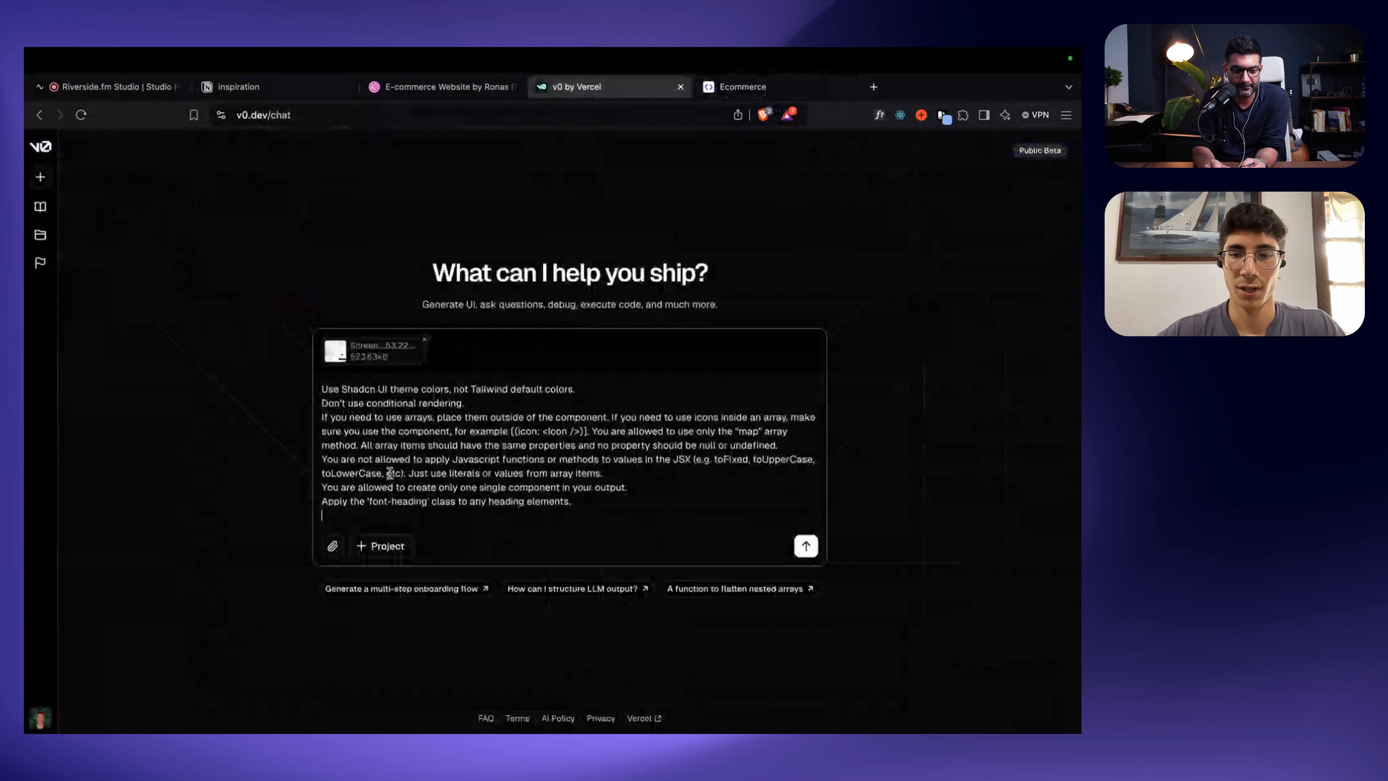
Step: Add "Create a product page for an ecommerce like the one in the image." above the pasted instructions and submit the prompt
{"action": "key", "text": "super+Up"}
{"action": "key", "text": "Return"}
{"action": "key", "text": "Return"}
{"action": "key", "text": "Up"}
{"action": "key", "text": "Up"}
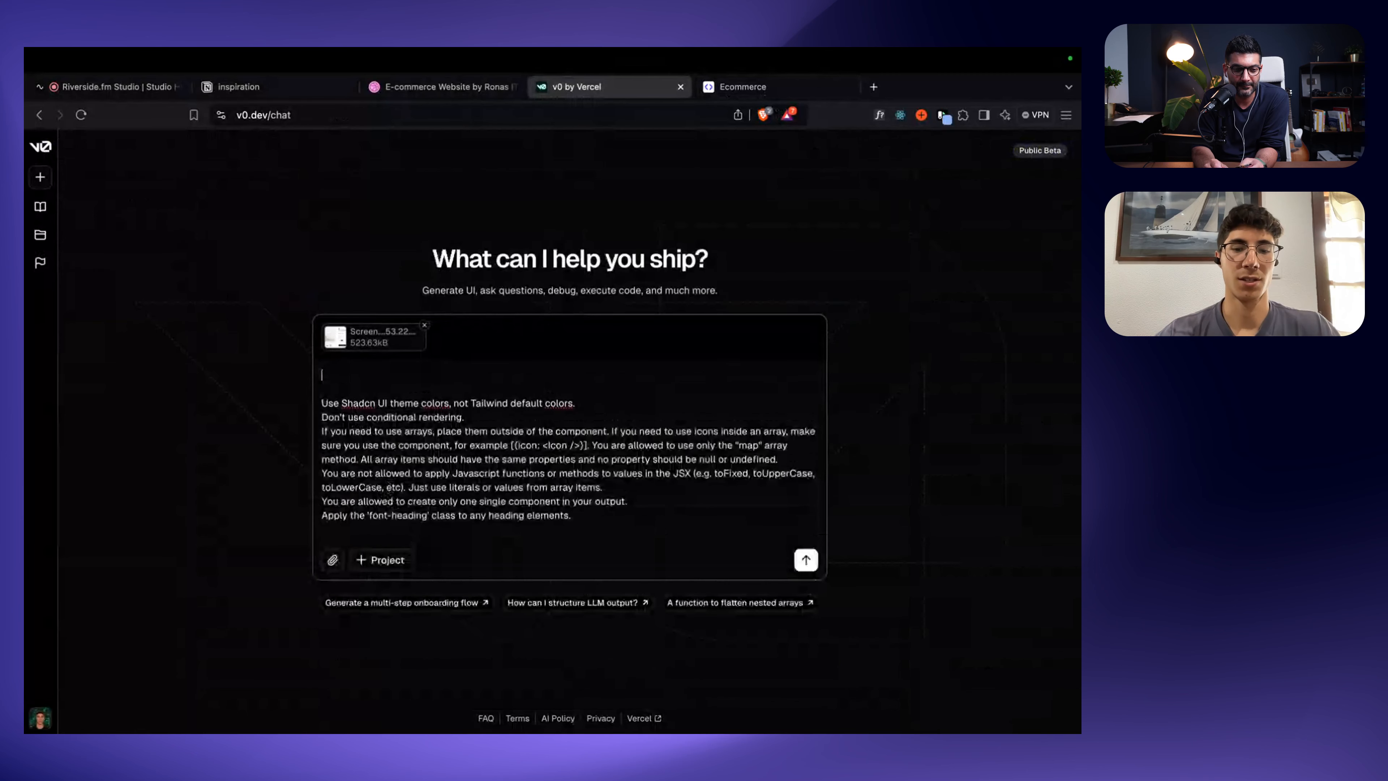
{"action": "type", "text": "Create a pr"}
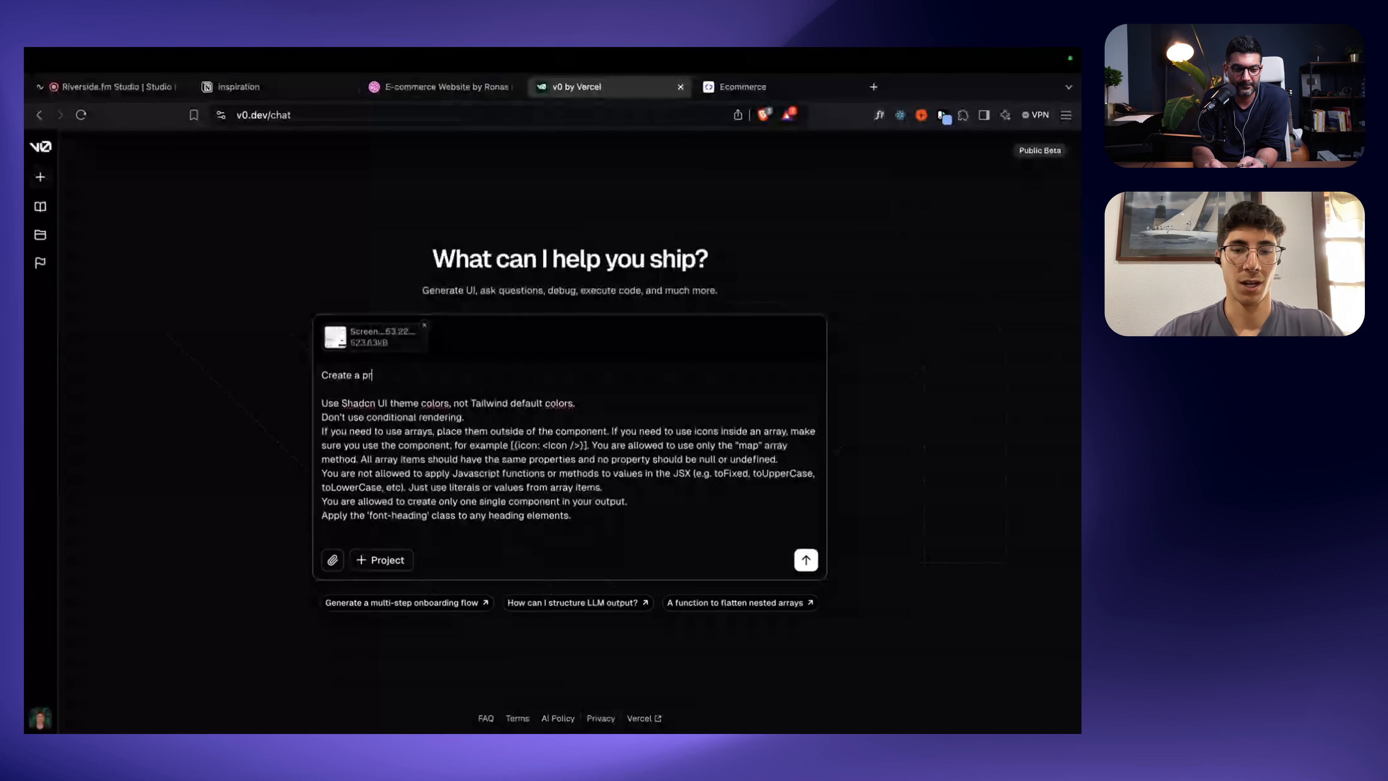
{"action": "type", "text": "oduct page fo"}
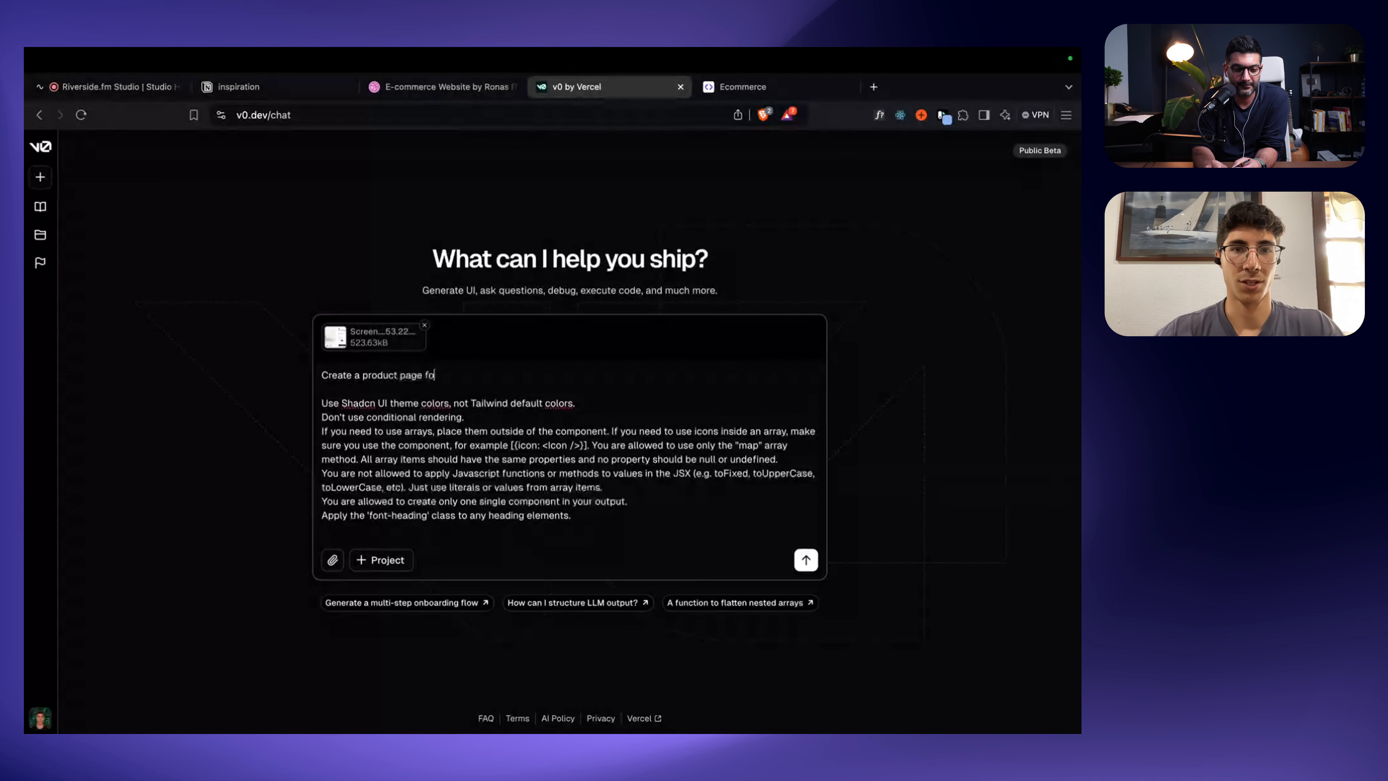
{"action": "type", "text": "r an ecommerce"}
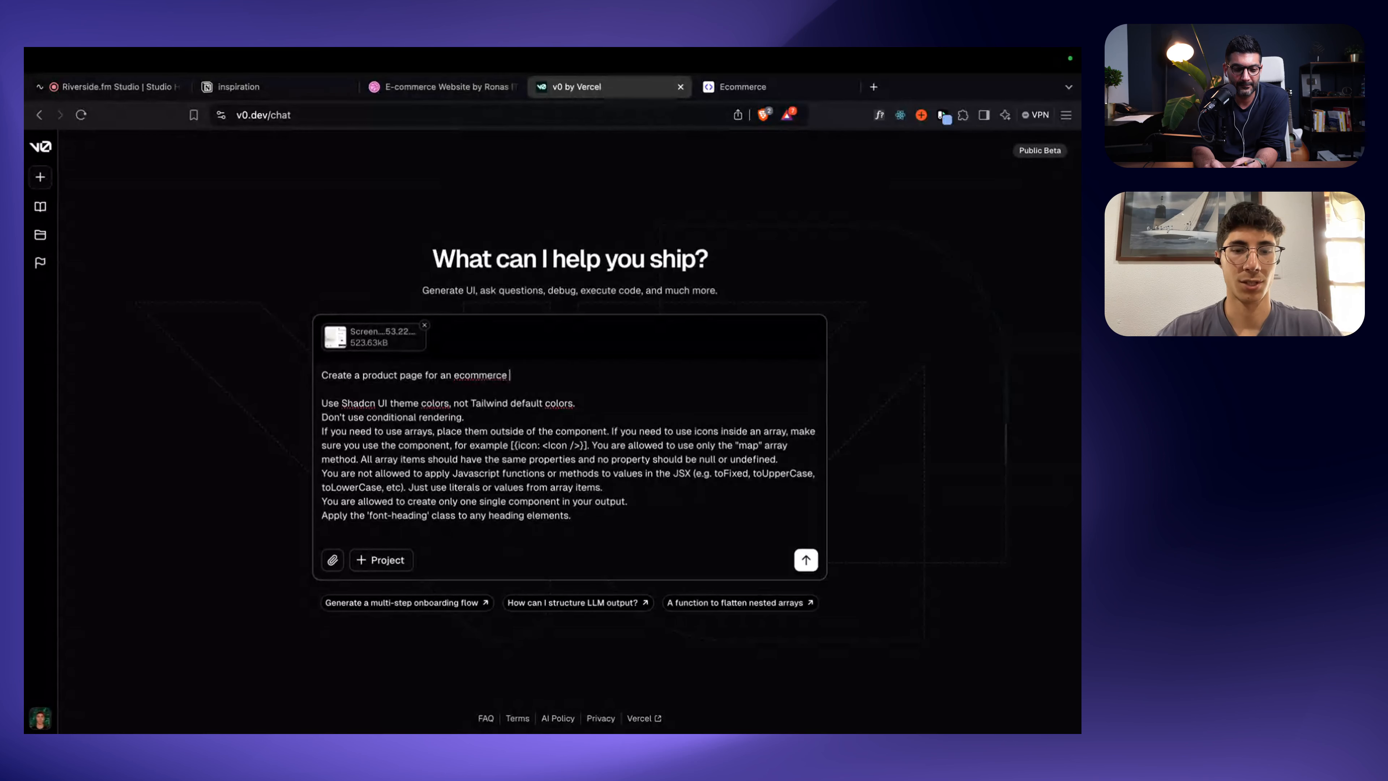
{"action": "type", "text": " l"}
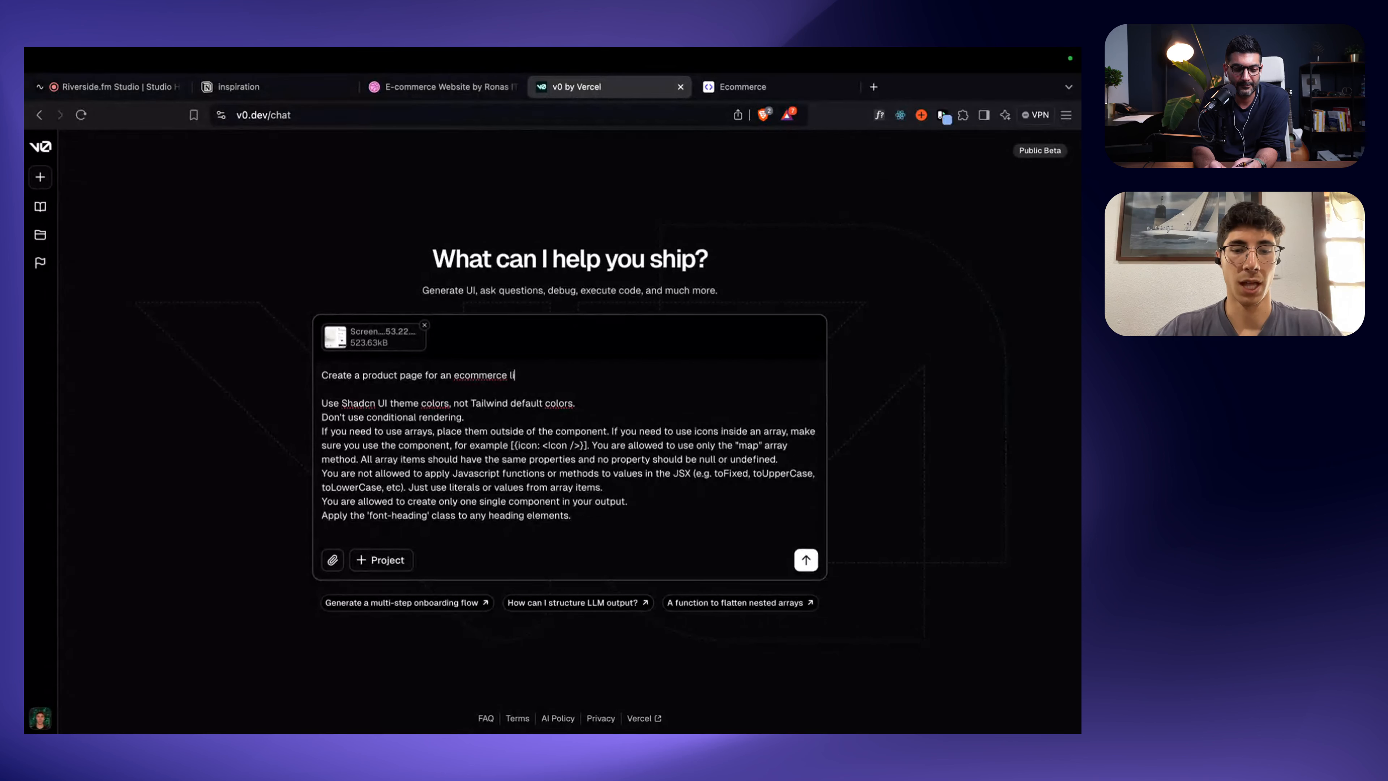
{"action": "type", "text": "ike the one ion the"}
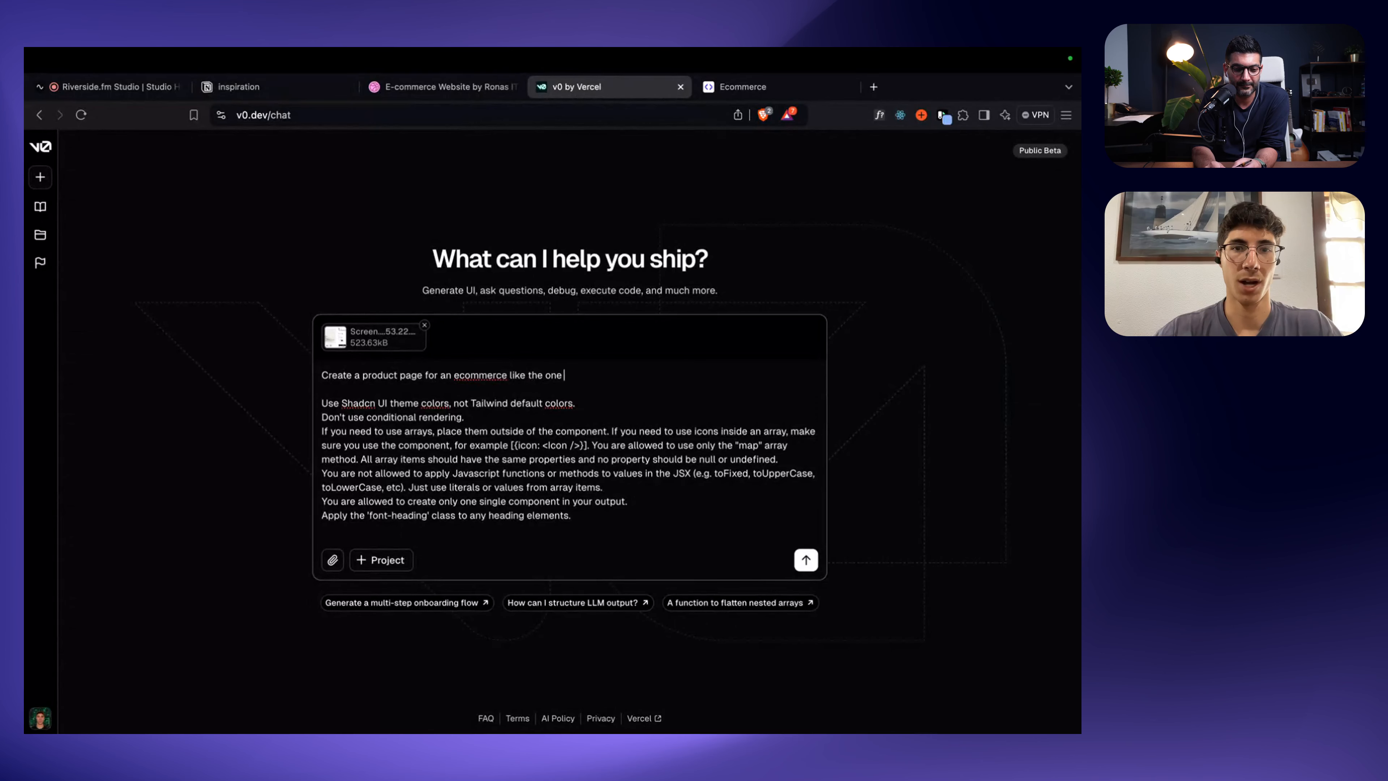
{"action": "key", "text": "BackSpace"}
{"action": "key", "text": "BackSpace"}
{"action": "key", "text": "BackSpace"}
{"action": "key", "text": "BackSpace"}
{"action": "key", "text": "BackSpace"}
{"action": "key", "text": "BackSpace"}
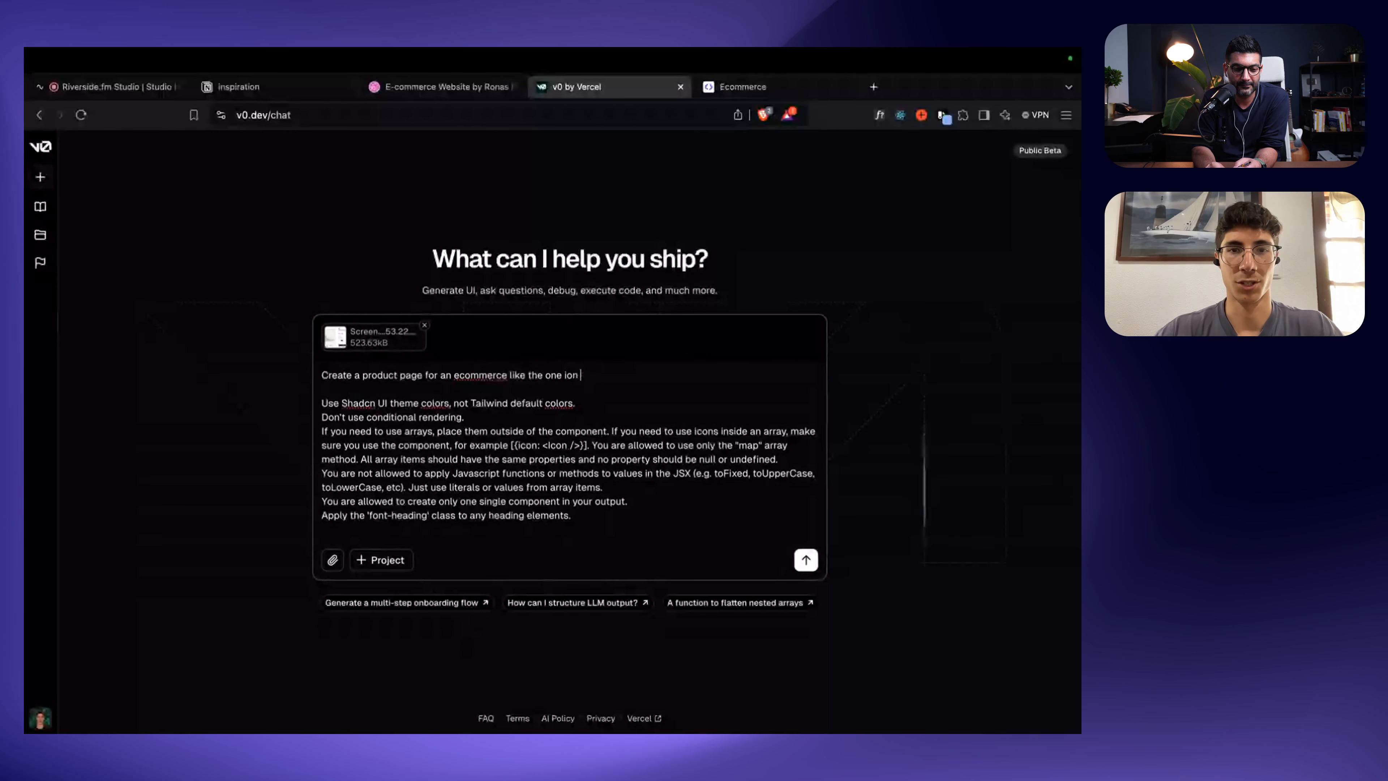
{"action": "type", "text": "n the image."}
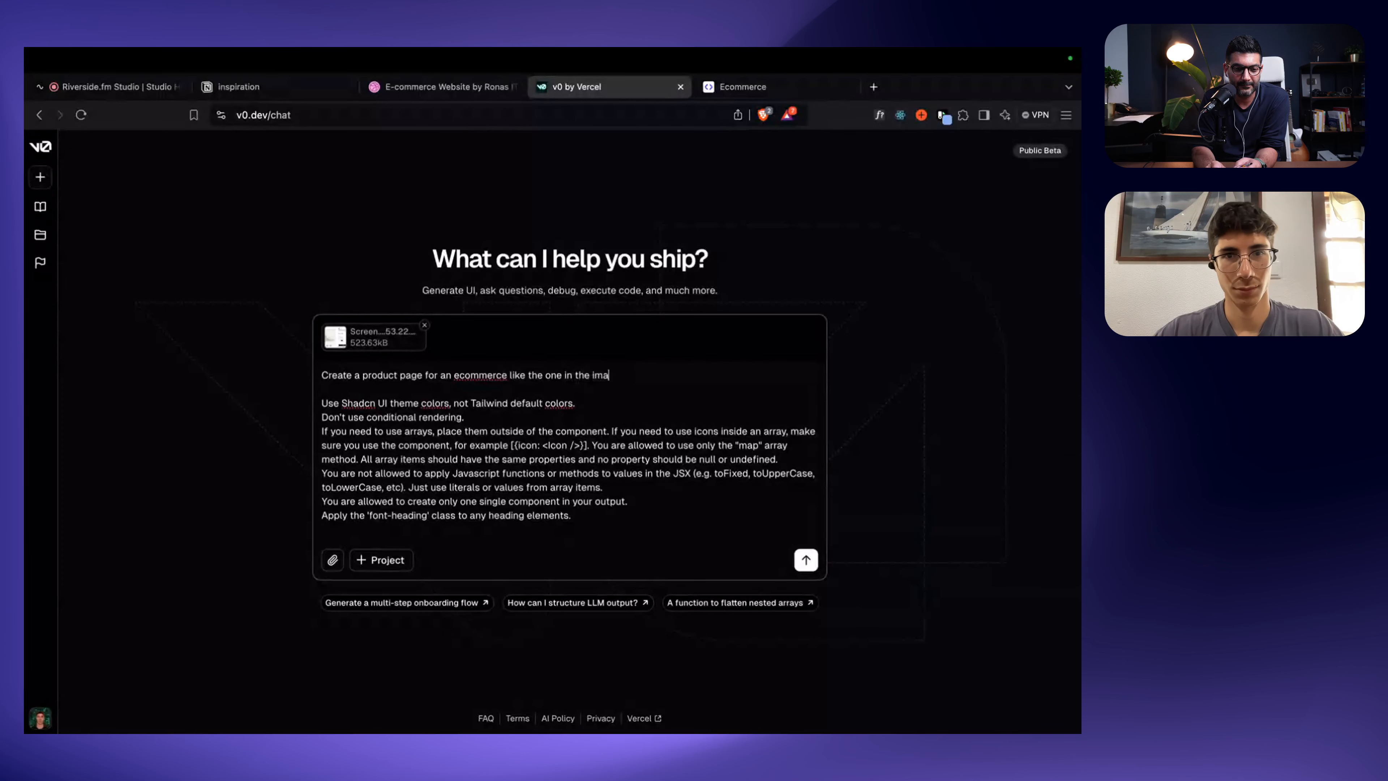
{"action": "key", "text": "Return"}
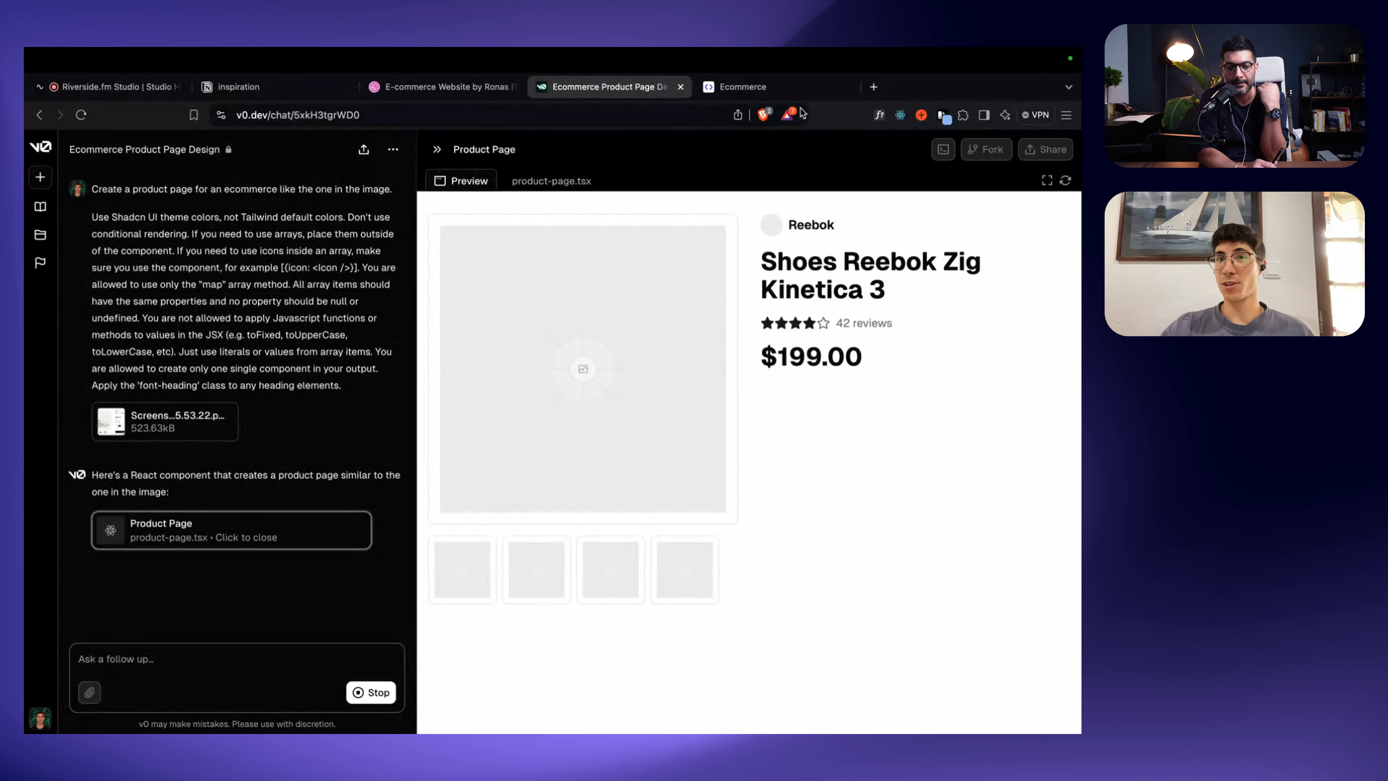
Step: Switch to the Ecommerce project in Reweb, close the import dialog and check the product page's layers
{"action": "left_click", "coordinate": [798, 94]}
{"action": "left_click", "coordinate": [458, 168]}
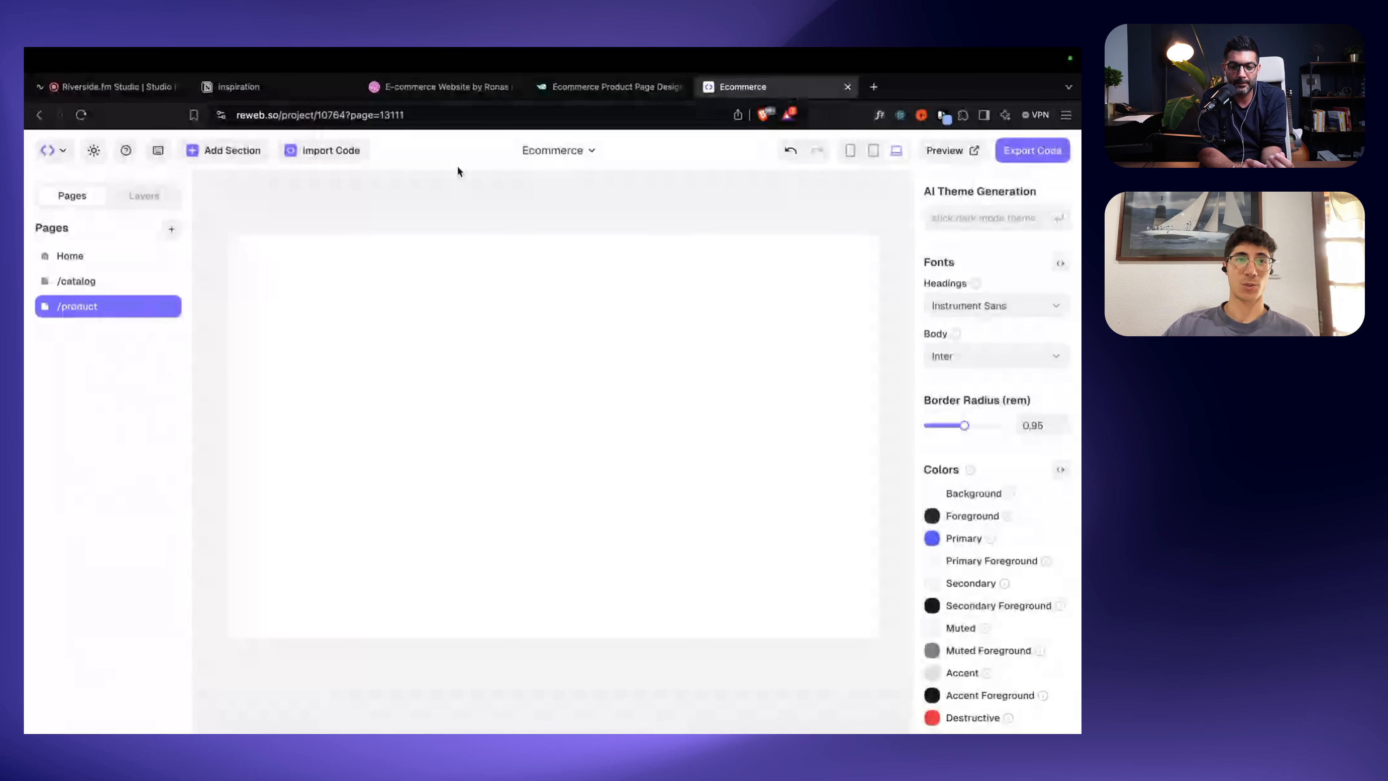
{"action": "left_click", "coordinate": [144, 197]}
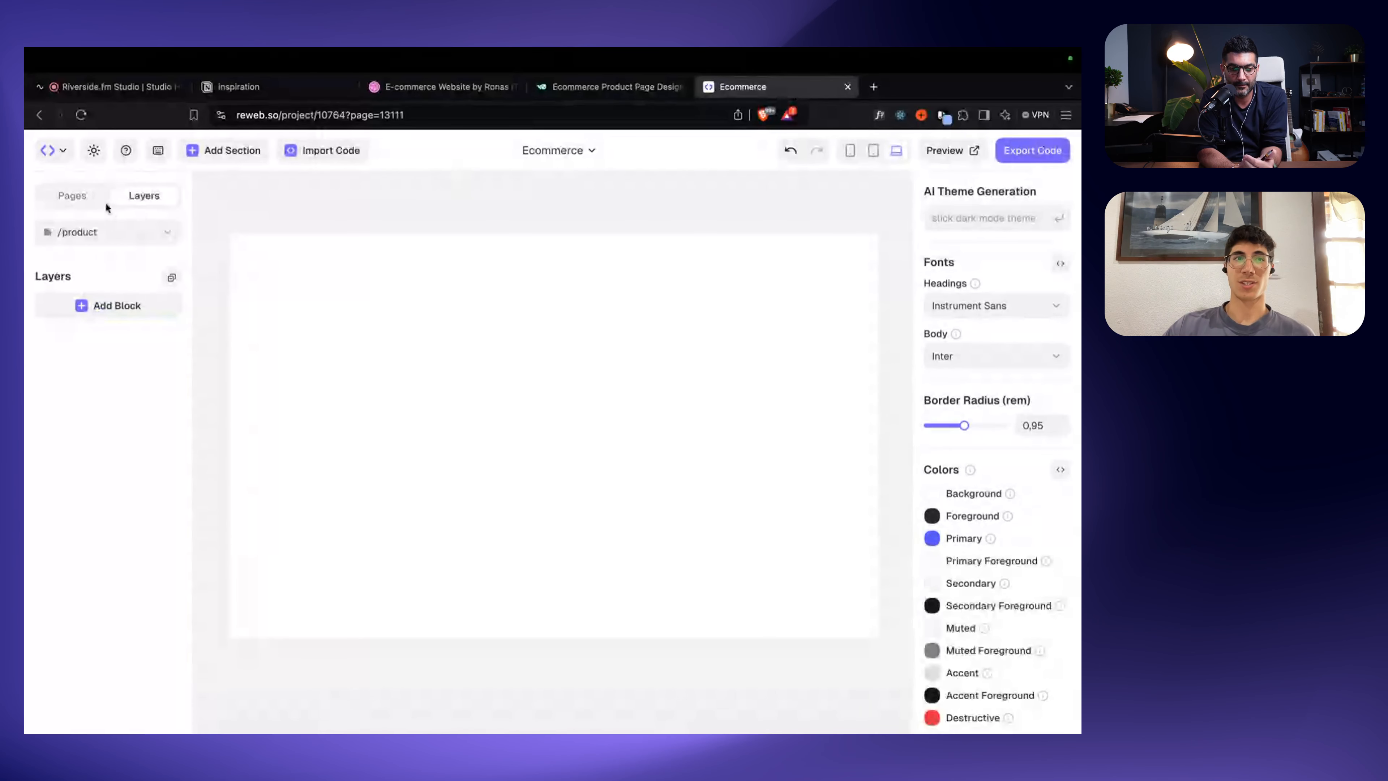
{"action": "left_click", "coordinate": [90, 197]}
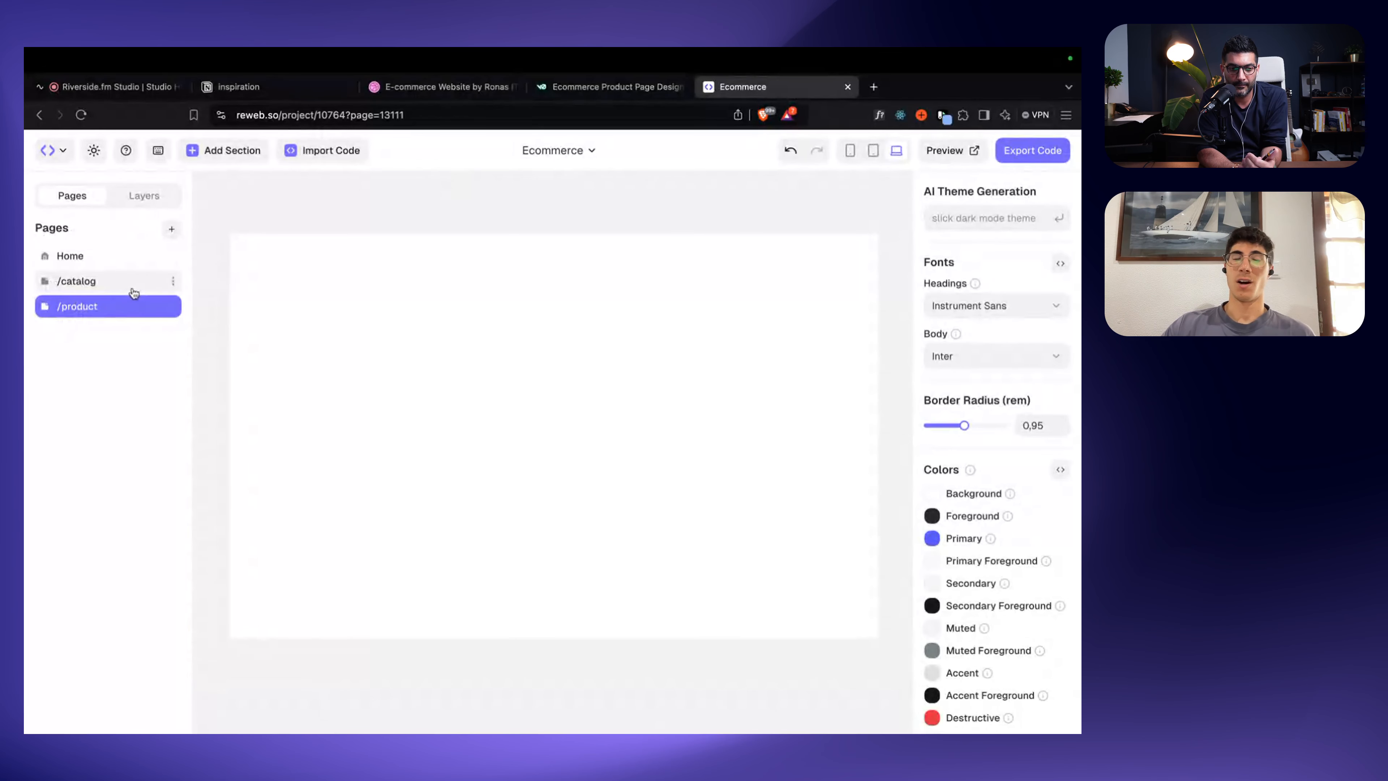
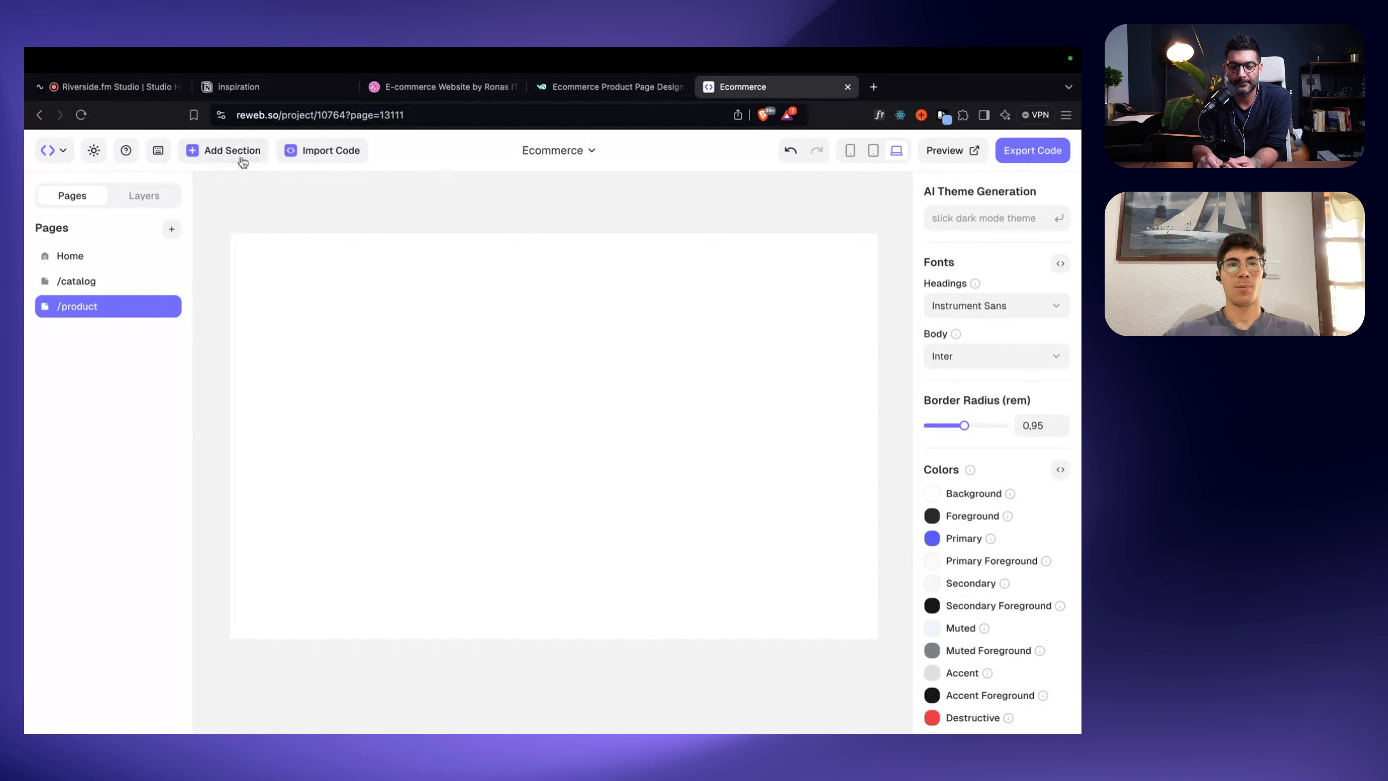
Step: Search the blocks for motion and add a motion.p text block to the empty product page
{"action": "left_click", "coordinate": [139, 198]}
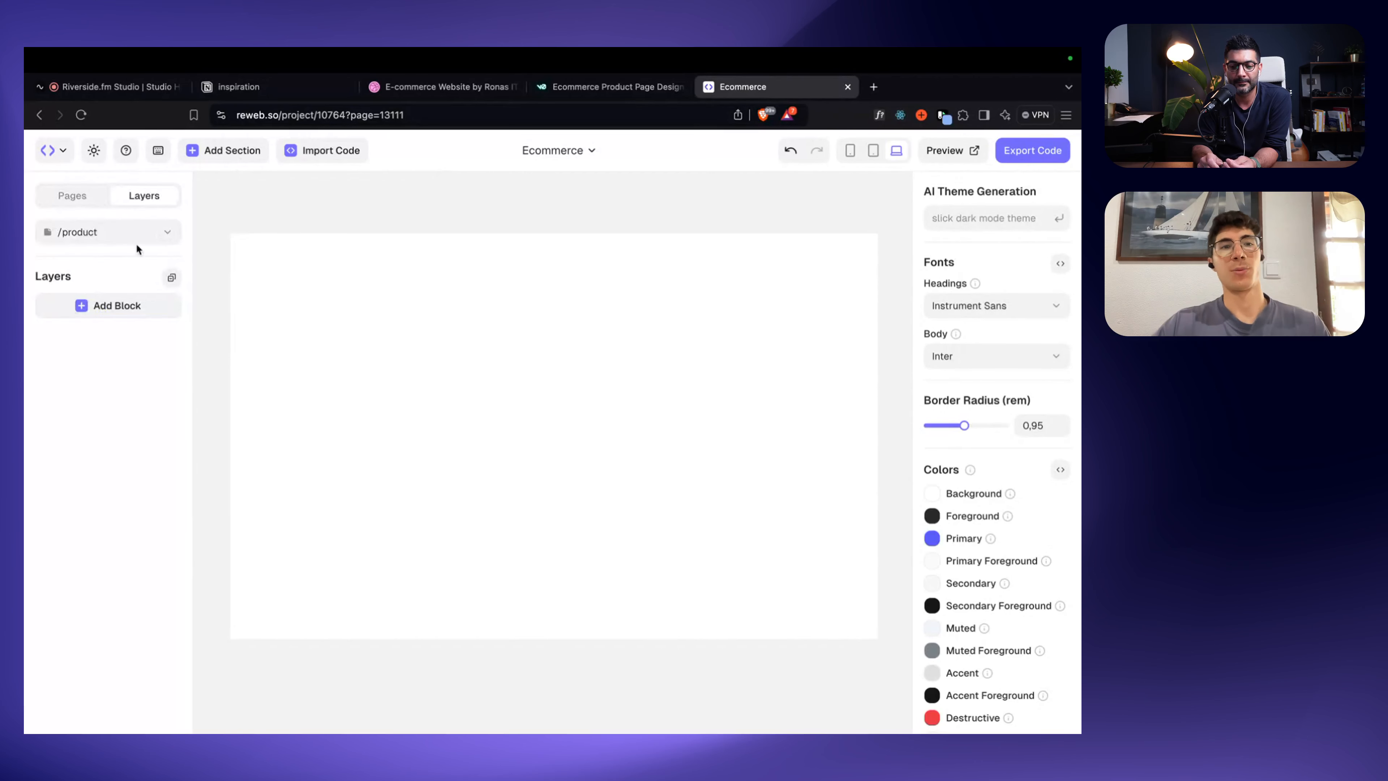
{"action": "left_click", "coordinate": [125, 316]}
{"action": "type", "text": "motion"}
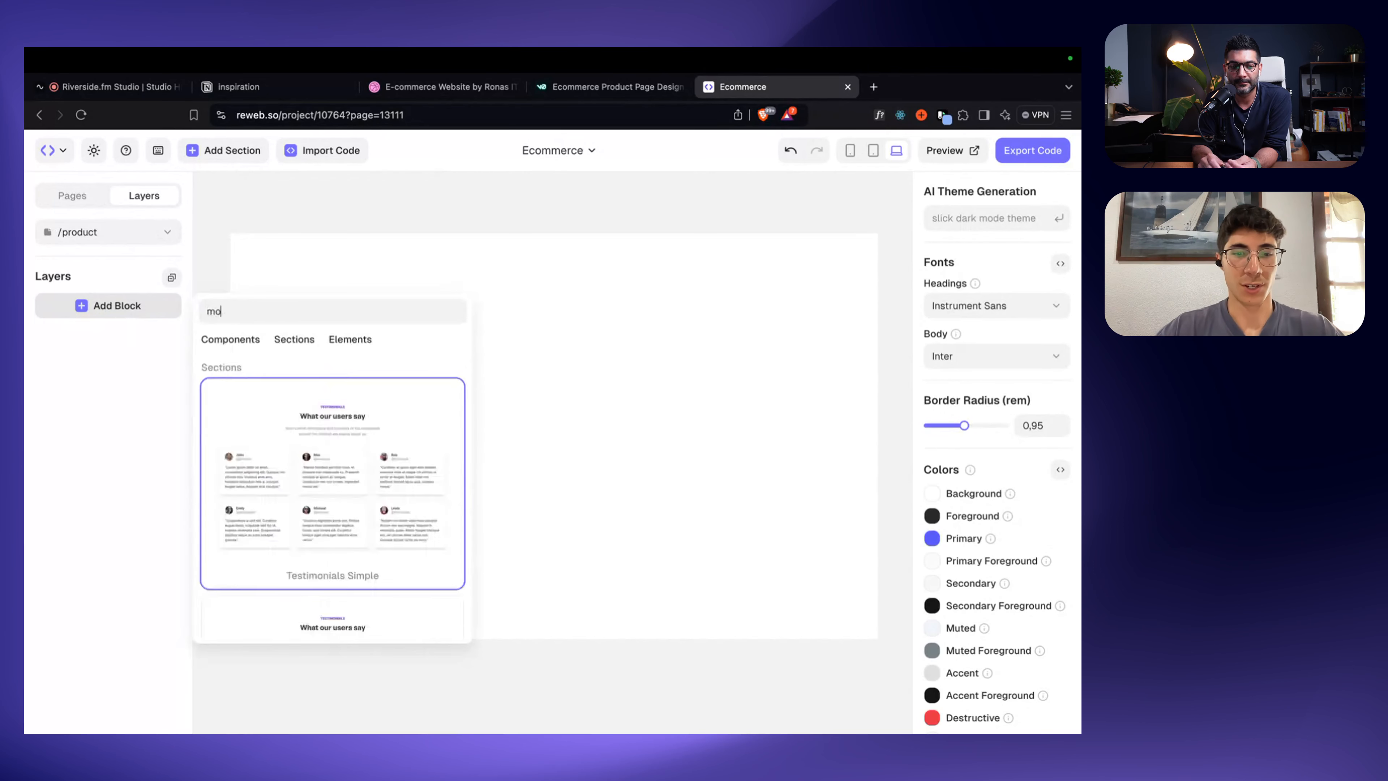
{"action": "key", "text": "Down"}
{"action": "key", "text": "Down"}
{"action": "key", "text": "Return"}
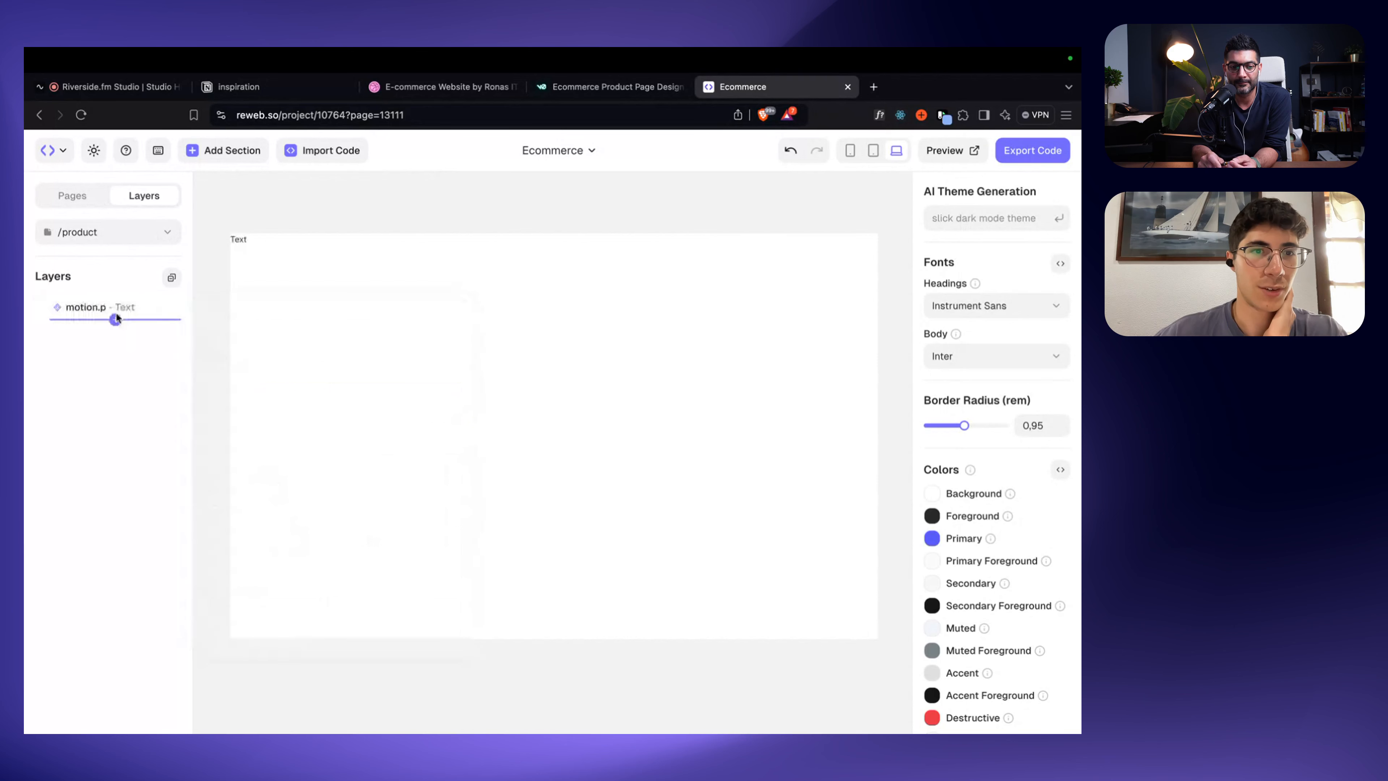
Step: Inspect the motion.p text block's properties and delete it from the product page
{"action": "left_click", "coordinate": [124, 307]}
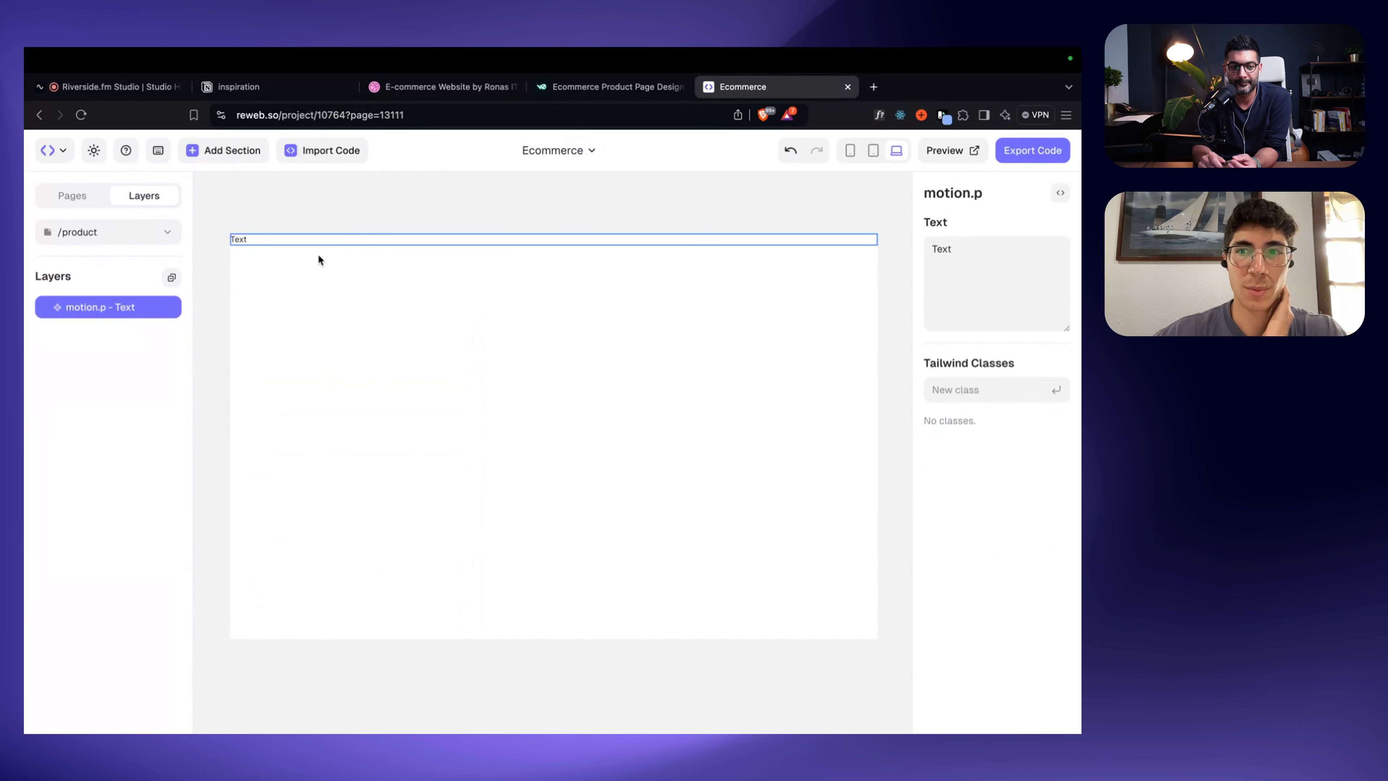
{"action": "left_click", "coordinate": [369, 200]}
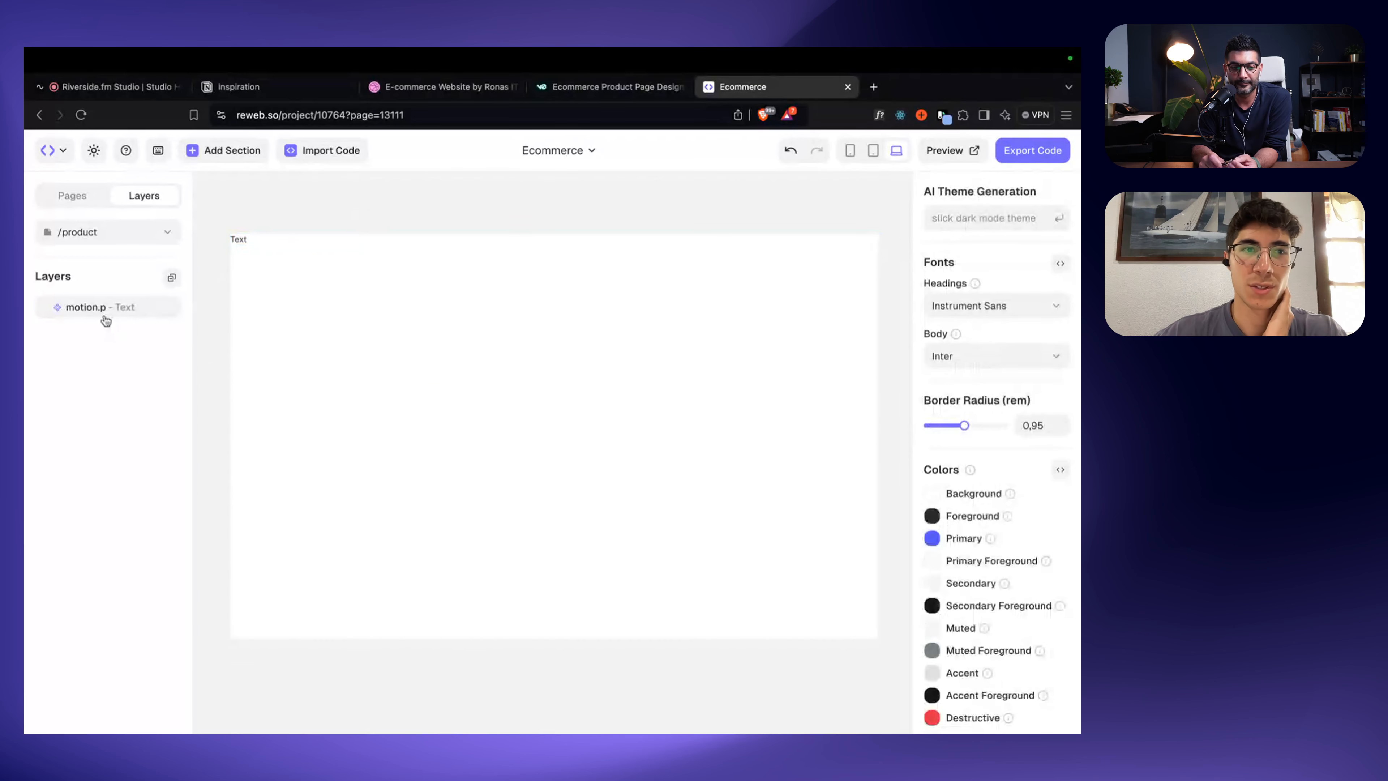
{"action": "left_click", "coordinate": [246, 244]}
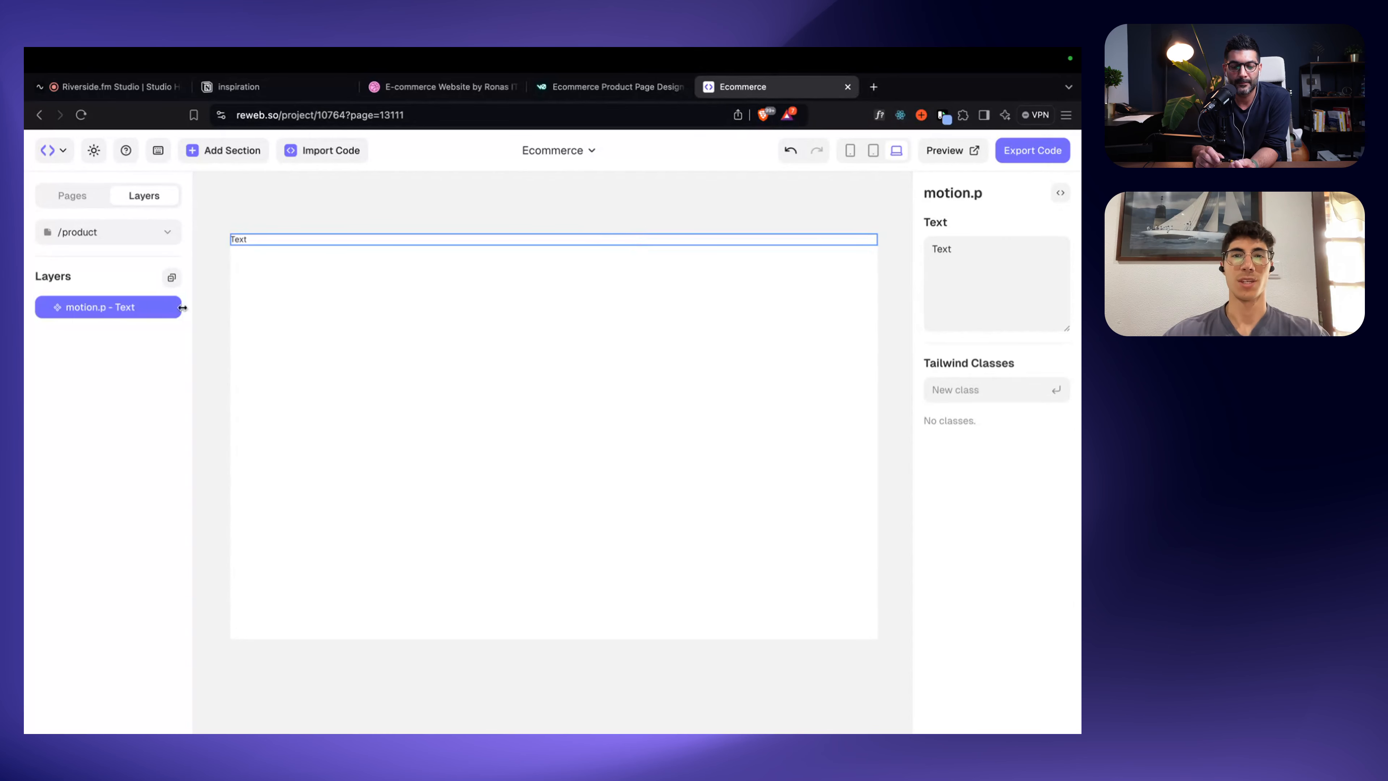
{"action": "left_click", "coordinate": [117, 319]}
{"action": "left_click", "coordinate": [150, 307]}
{"action": "key", "text": "BackSpace"}
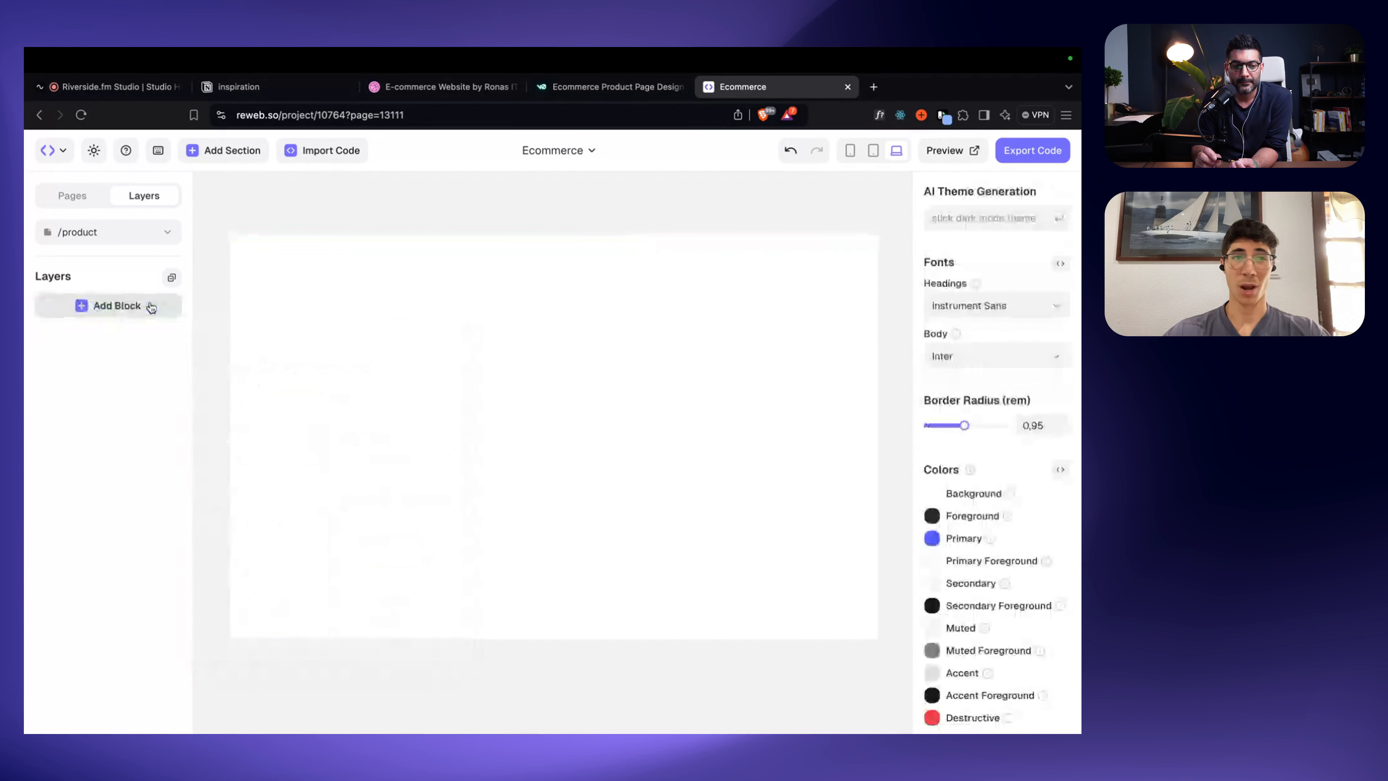
Step: Copy the generated product-page.tsx code from v0 and import it into the product page in Reweb
{"action": "key", "text": "ctrl+shift+Tab"}
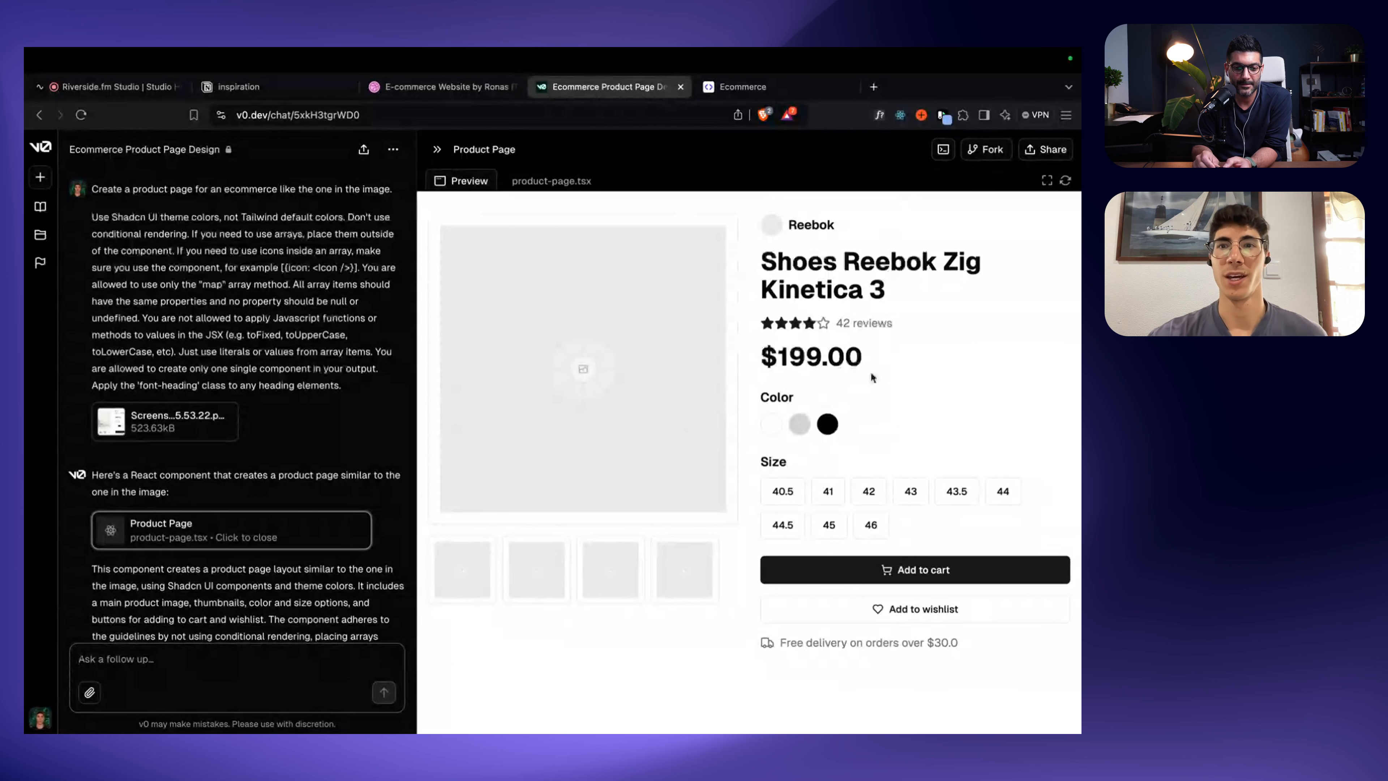
{"action": "left_click", "coordinate": [550, 186]}
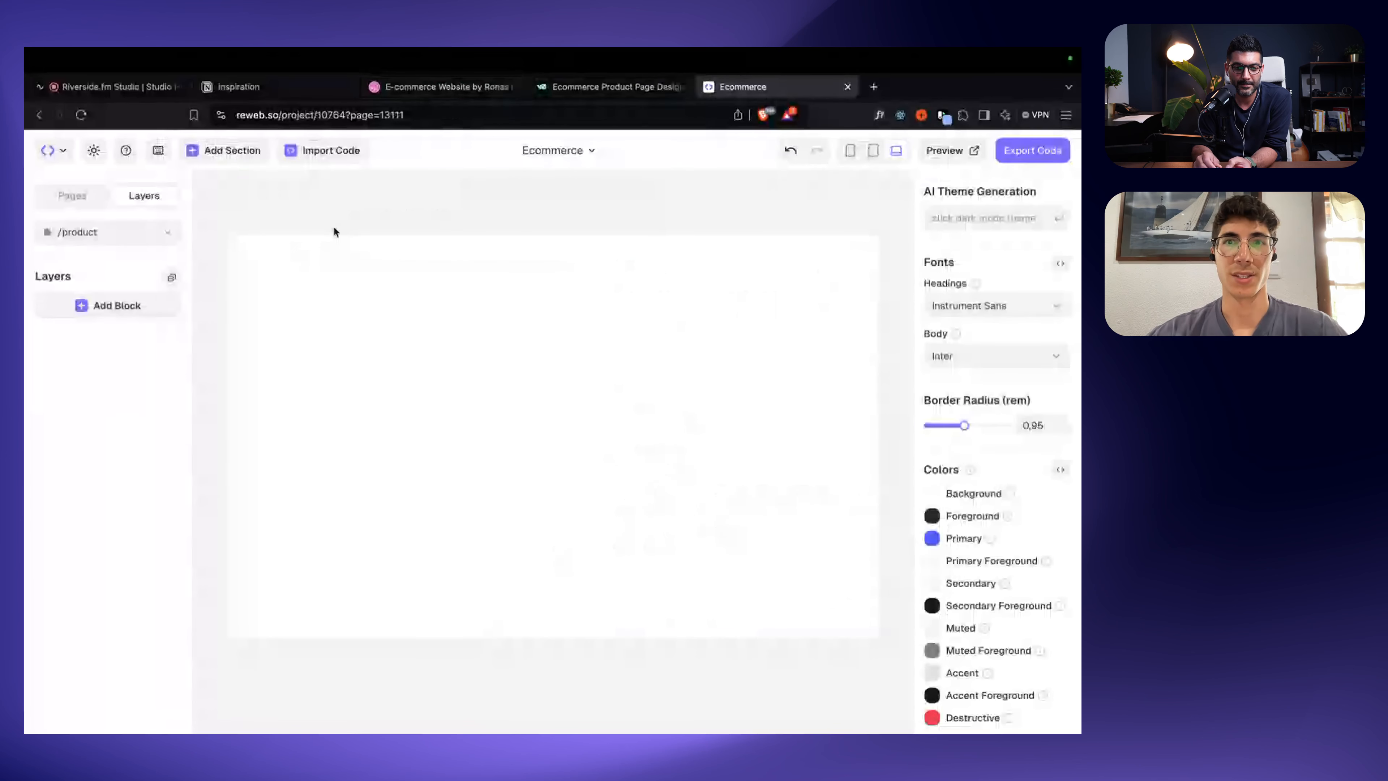
{"action": "left_click", "coordinate": [326, 150]}
{"action": "key", "text": "super+v"}
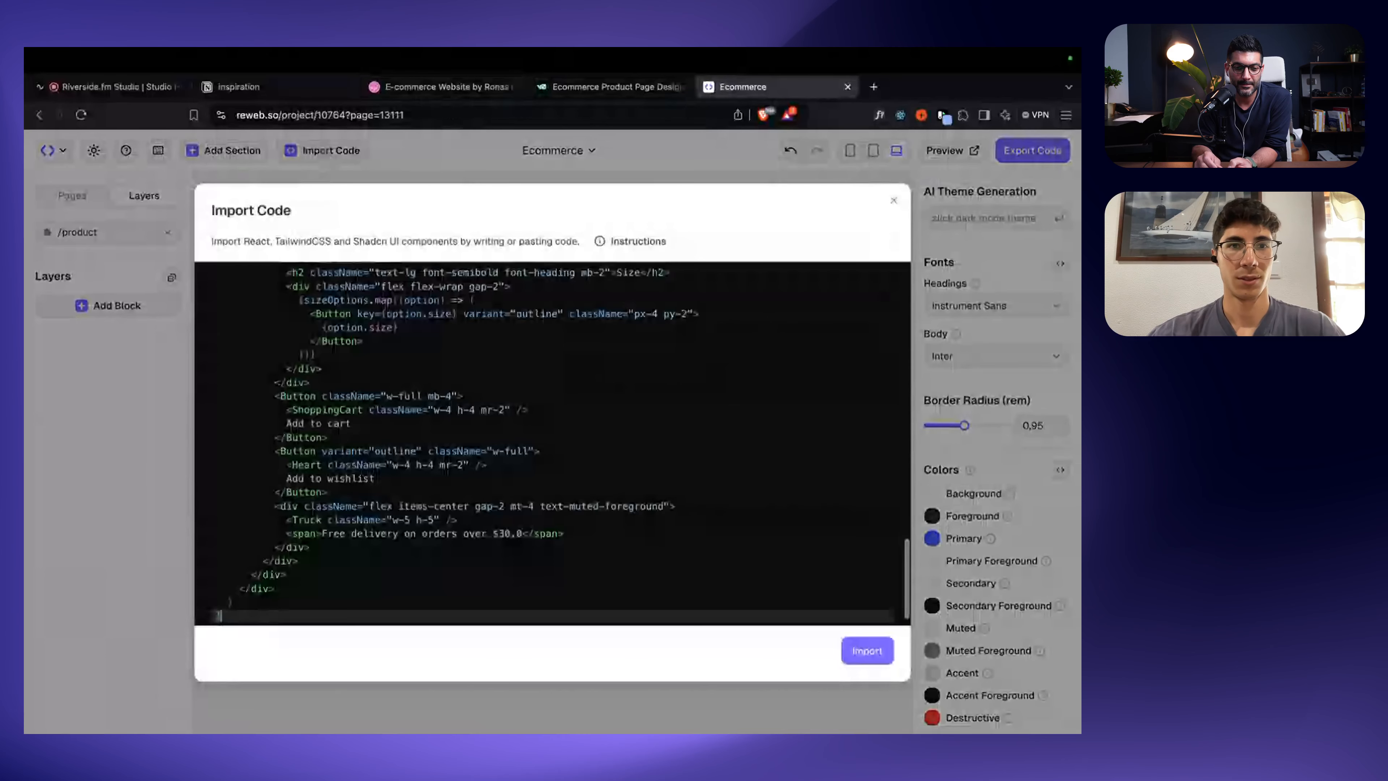
{"action": "left_click", "coordinate": [867, 650]}
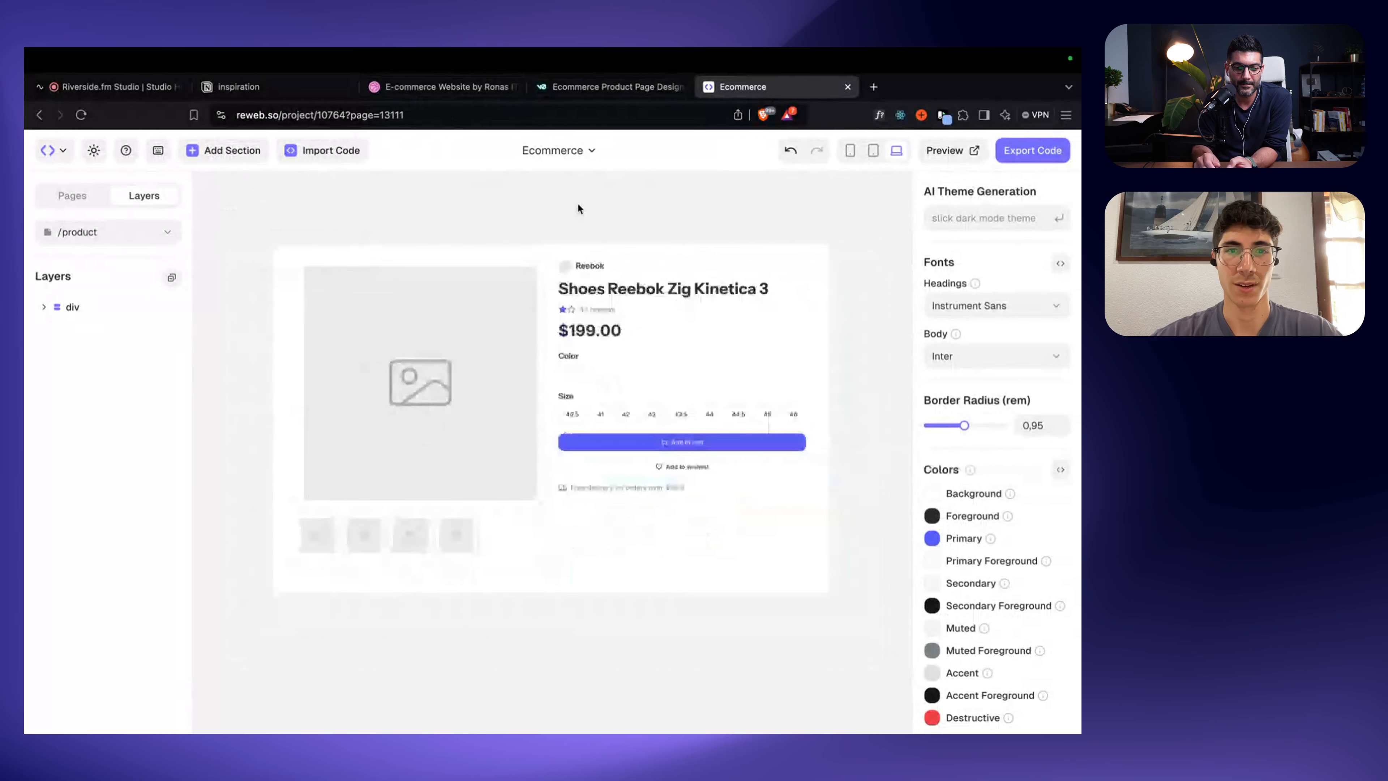
Step: Copy the header from the /catalog page into the /product page and place it above the product div
{"action": "left_click", "coordinate": [137, 233]}
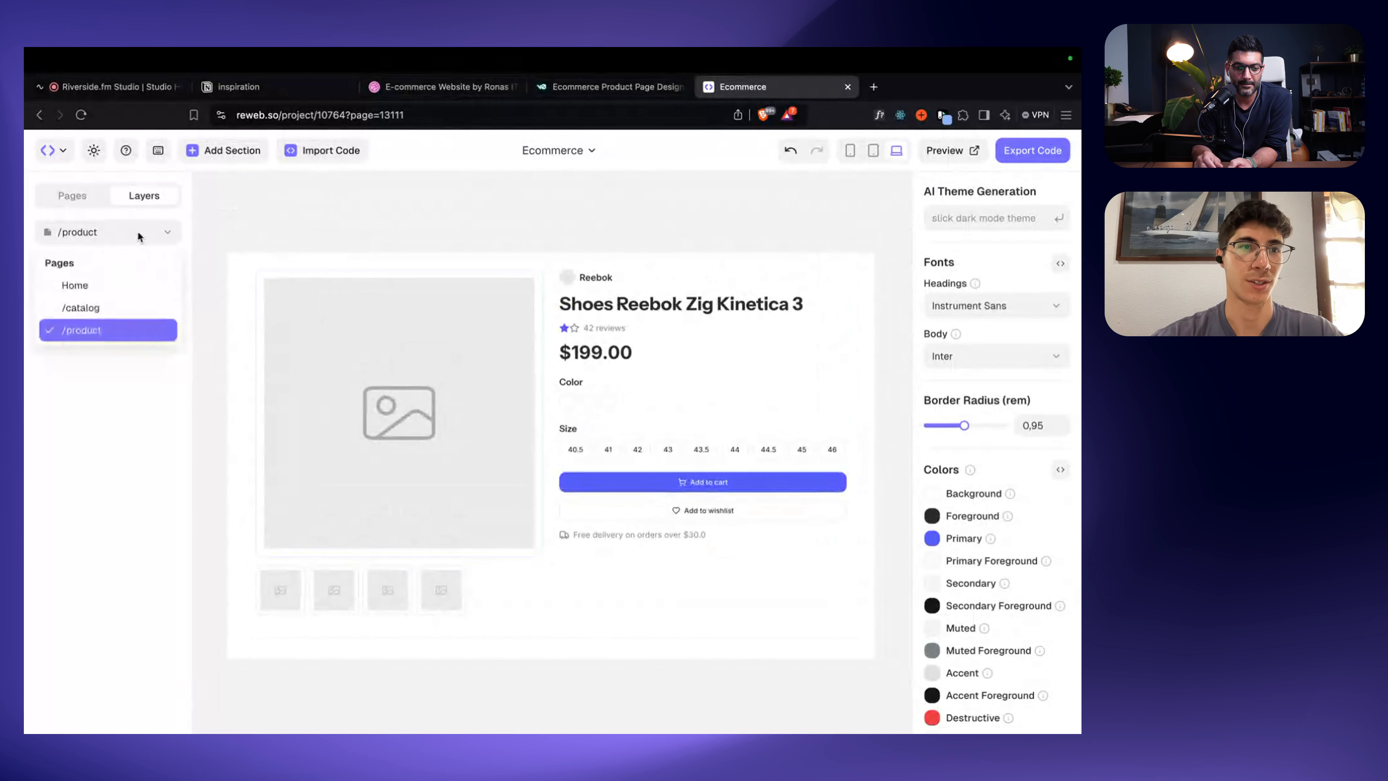
{"action": "left_click", "coordinate": [81, 308]}
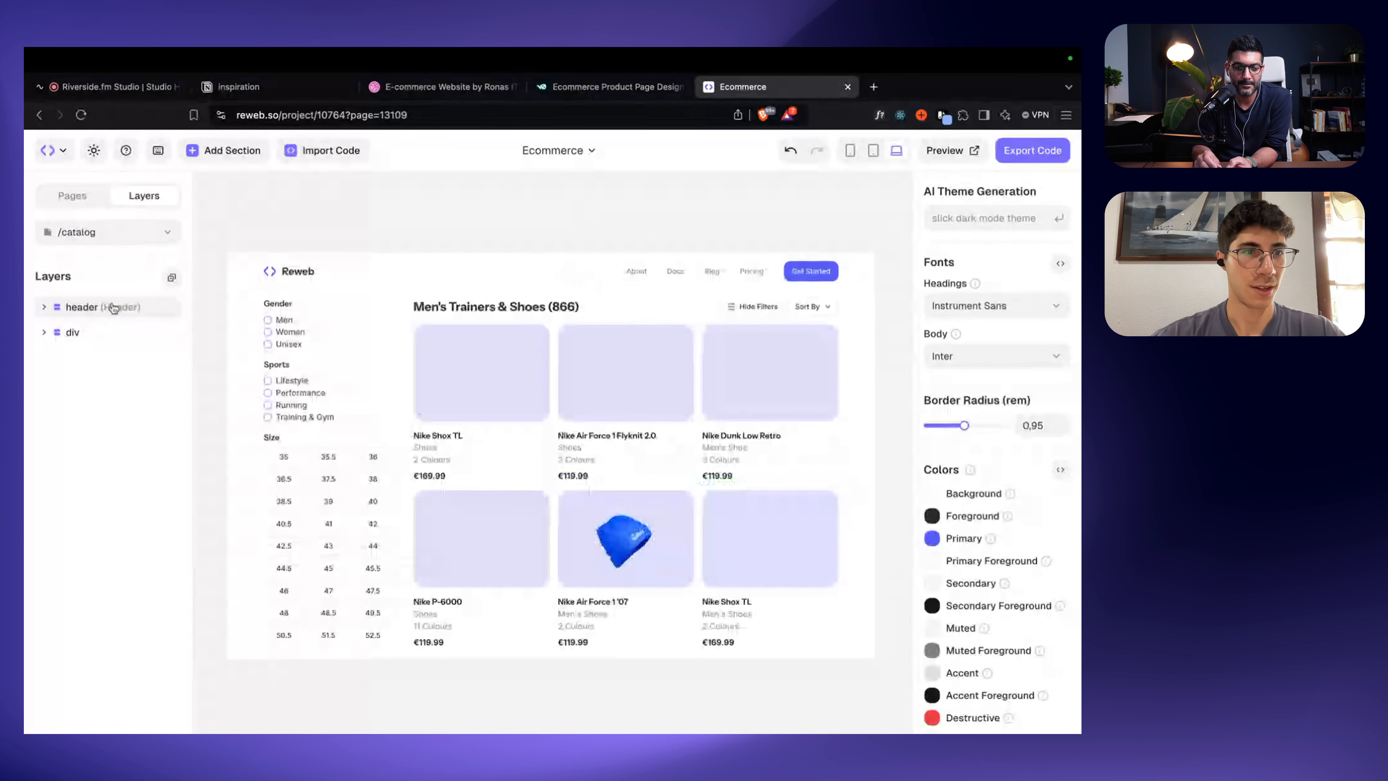
{"action": "left_click", "coordinate": [383, 269]}
{"action": "left_click", "coordinate": [143, 231]}
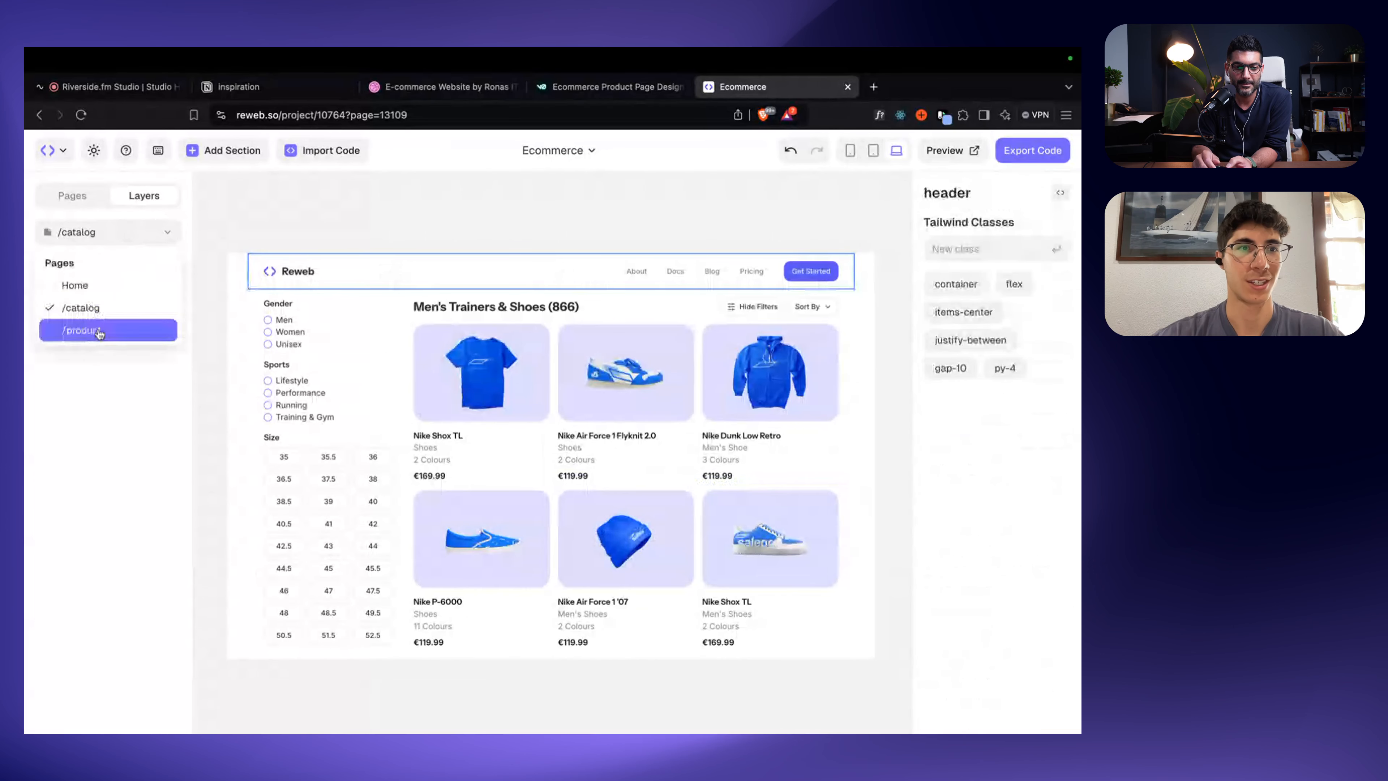
{"action": "left_click", "coordinate": [99, 331]}
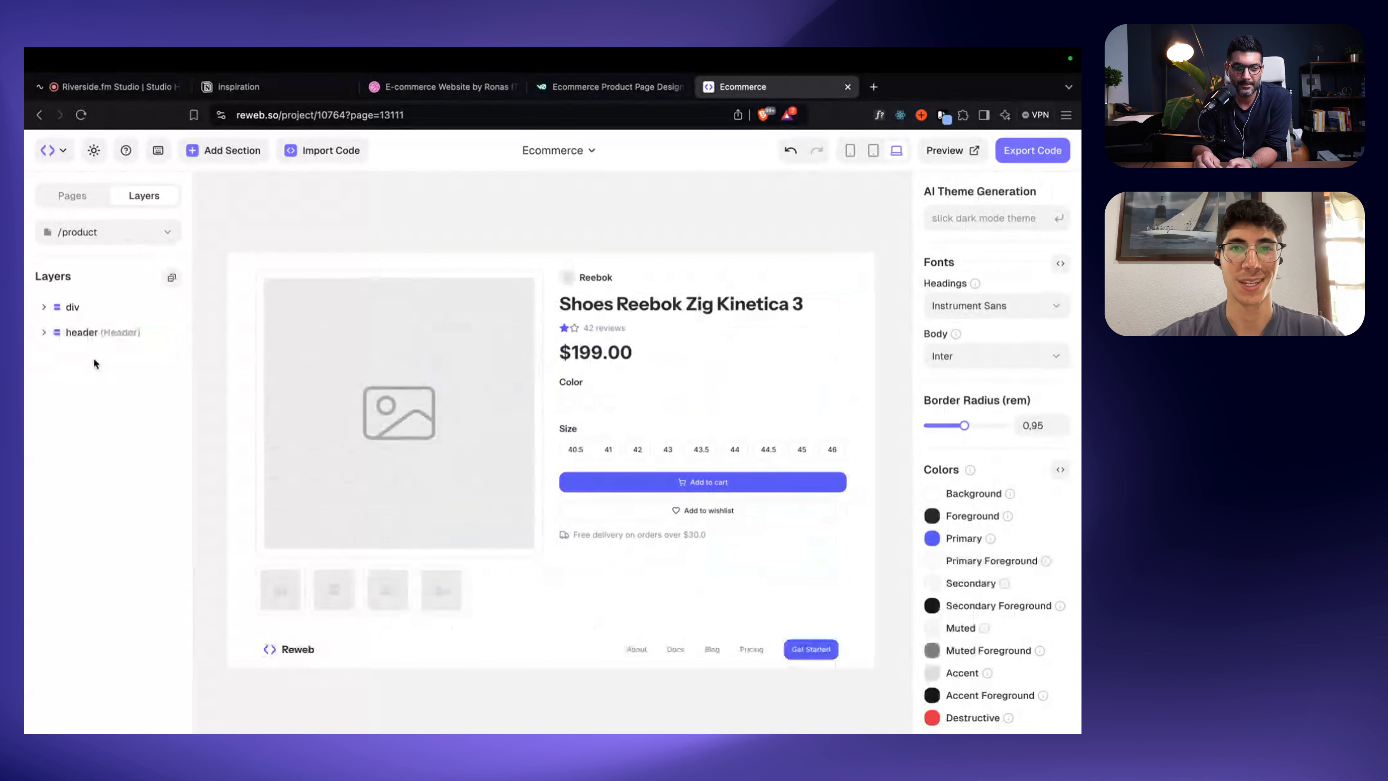
{"action": "left_click_drag", "start_coordinate": [95, 332], "coordinate": [98, 294]}
{"action": "left_click", "coordinate": [468, 210]}
{"action": "left_click", "coordinate": [373, 301]}
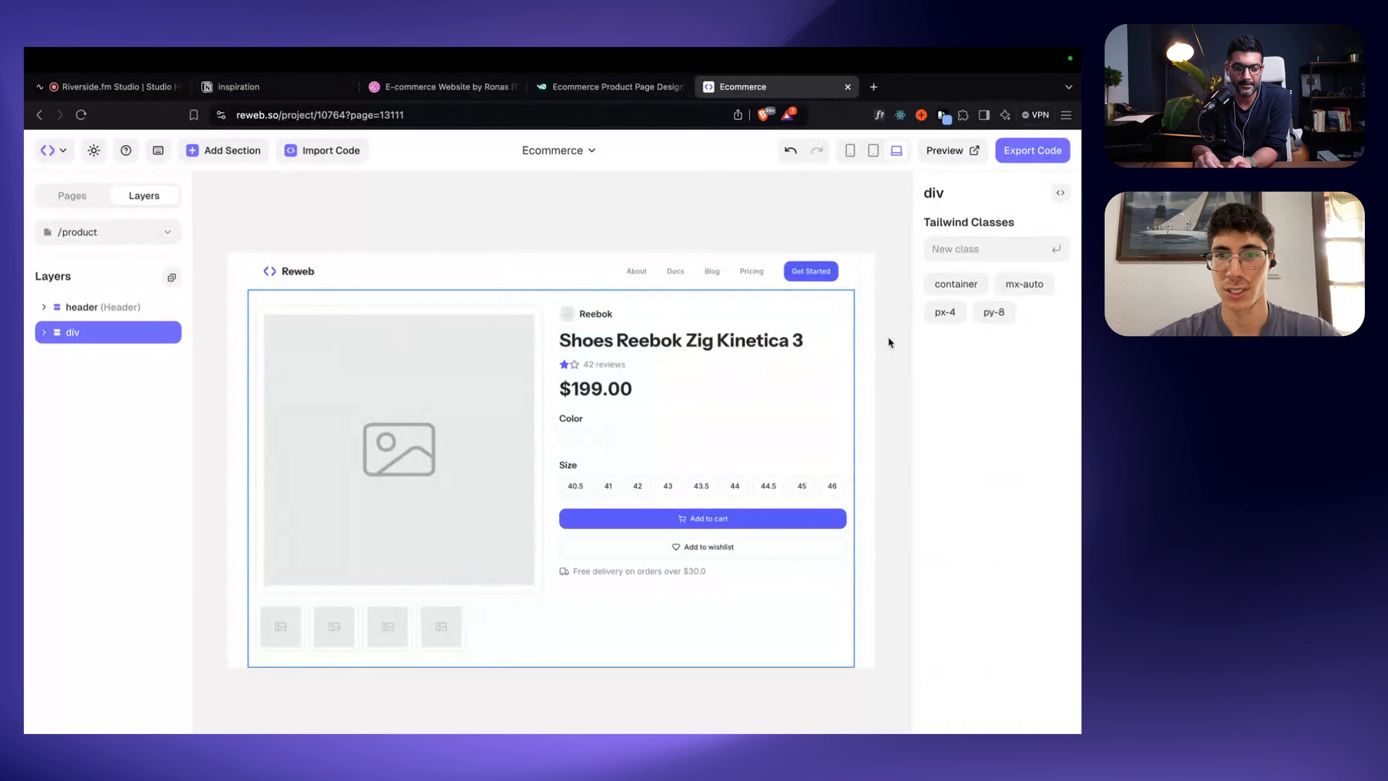
{"action": "scroll", "coordinate": [888, 336], "scroll_direction": "down", "scroll_amount": 1}
{"action": "left_click", "coordinate": [810, 185]}
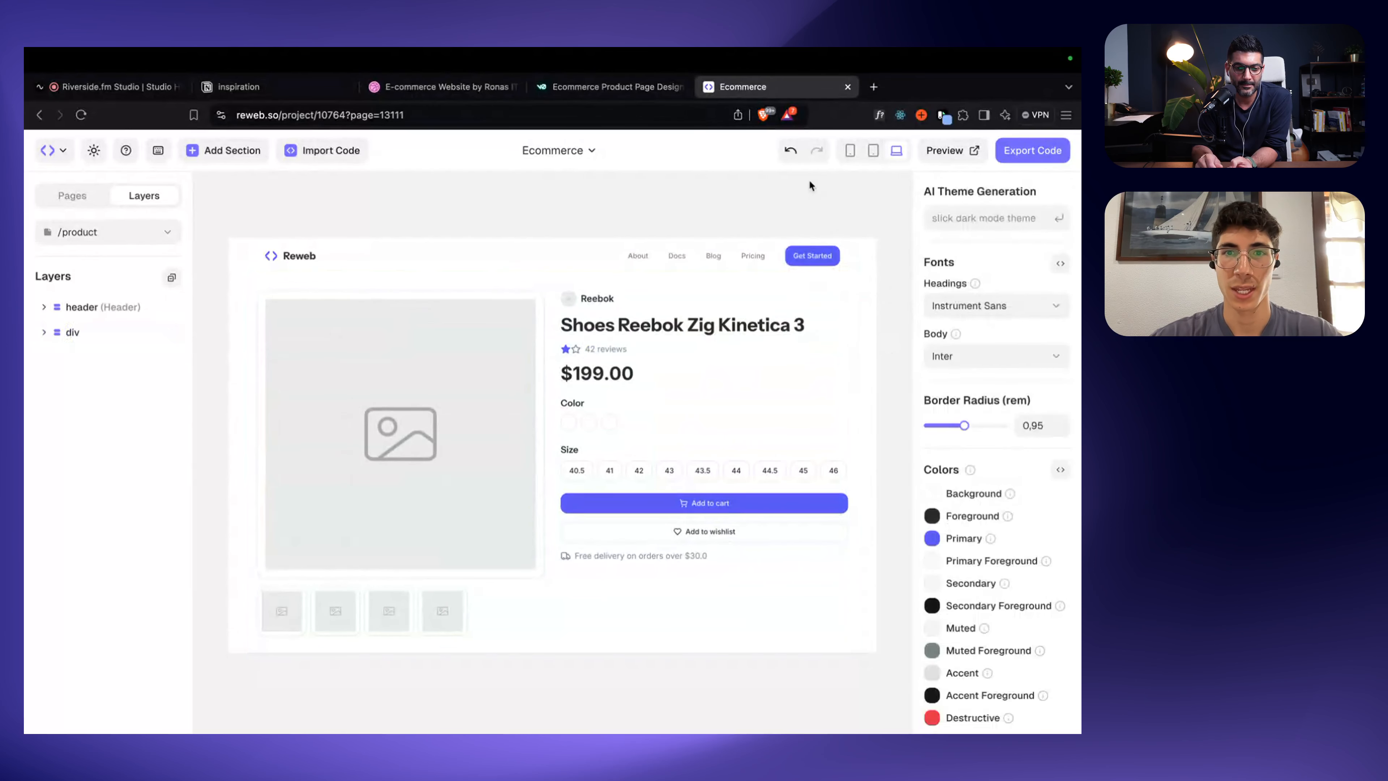
Step: Duplicate the filled star icon three times in the product's review rating
{"action": "left_click", "coordinate": [565, 350]}
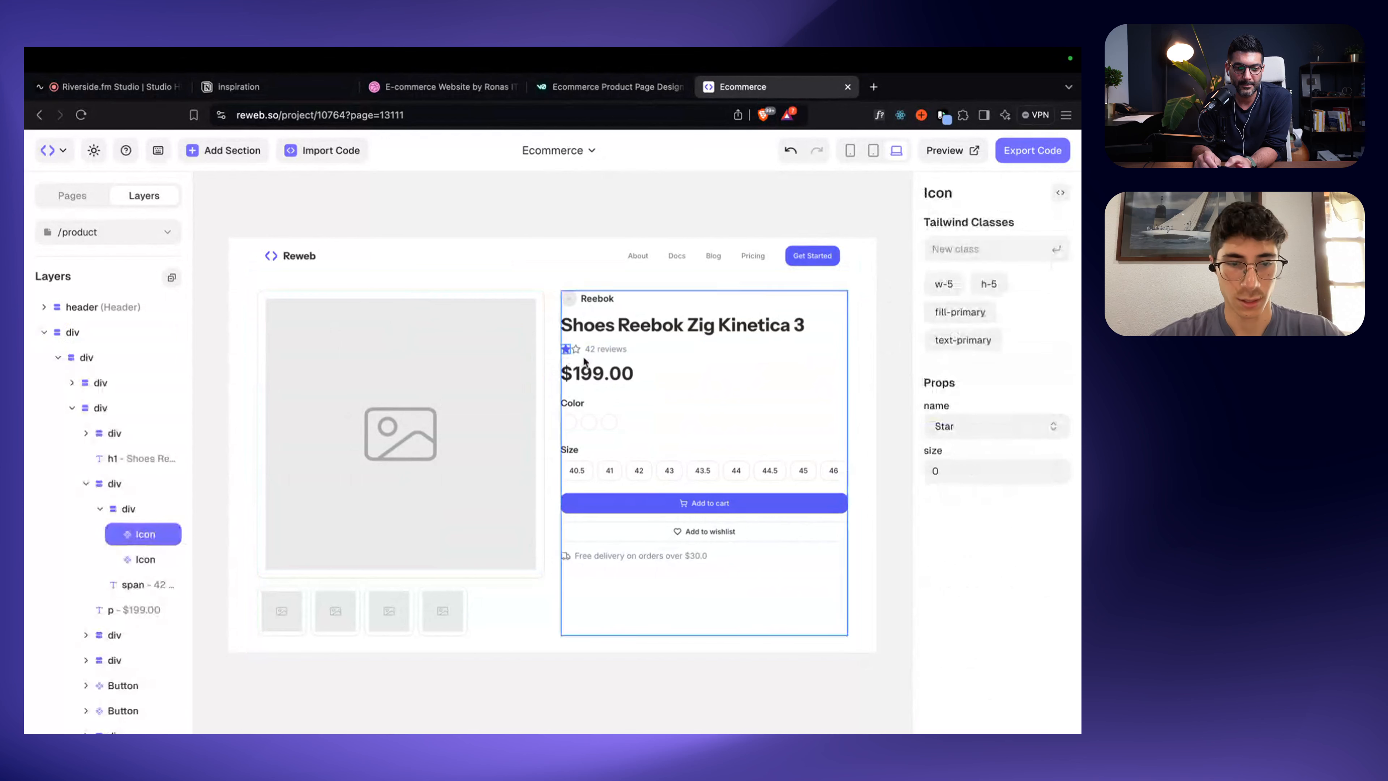
{"action": "key", "text": "super+d"}
{"action": "key", "text": "super+d"}
{"action": "key", "text": "super+d"}
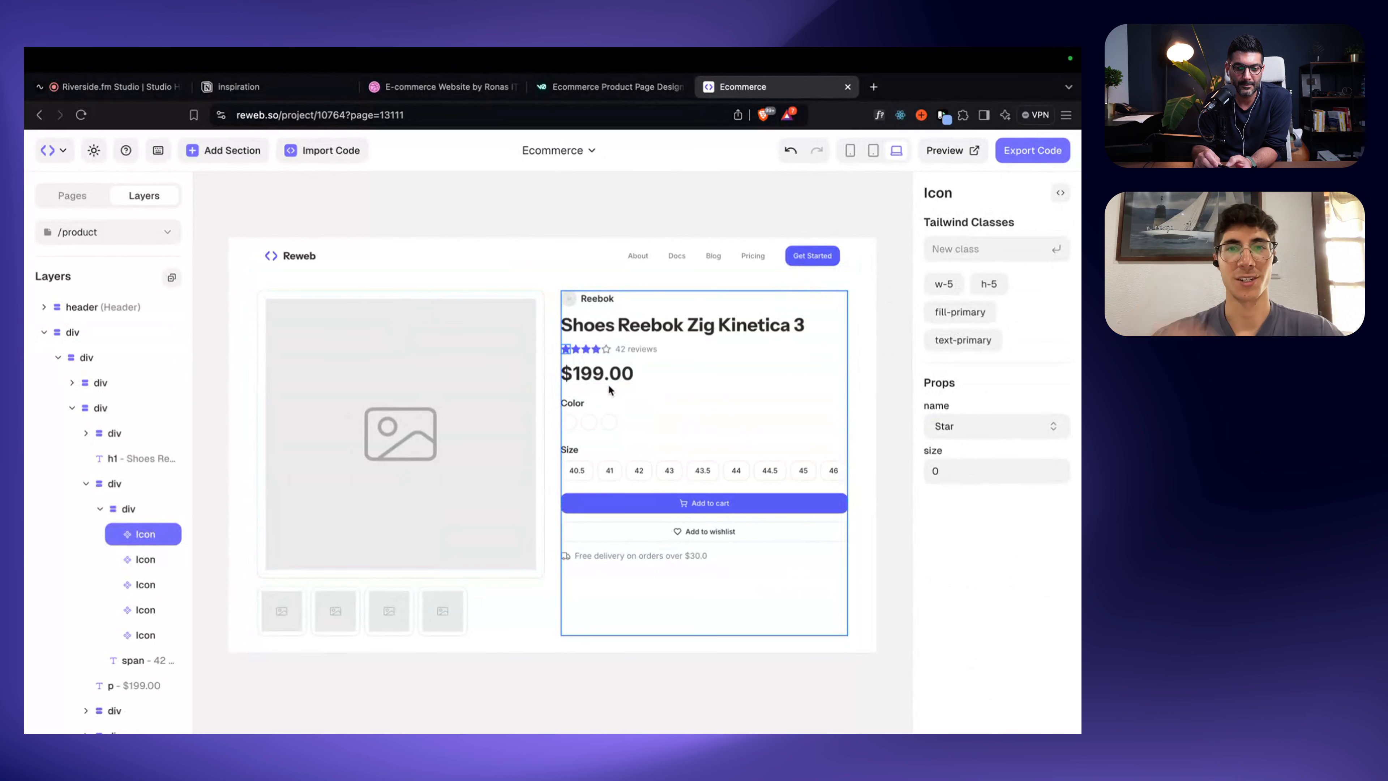
{"action": "left_click", "coordinate": [615, 197]}
{"action": "scroll", "coordinate": [614, 197], "scroll_direction": "down", "scroll_amount": 2}
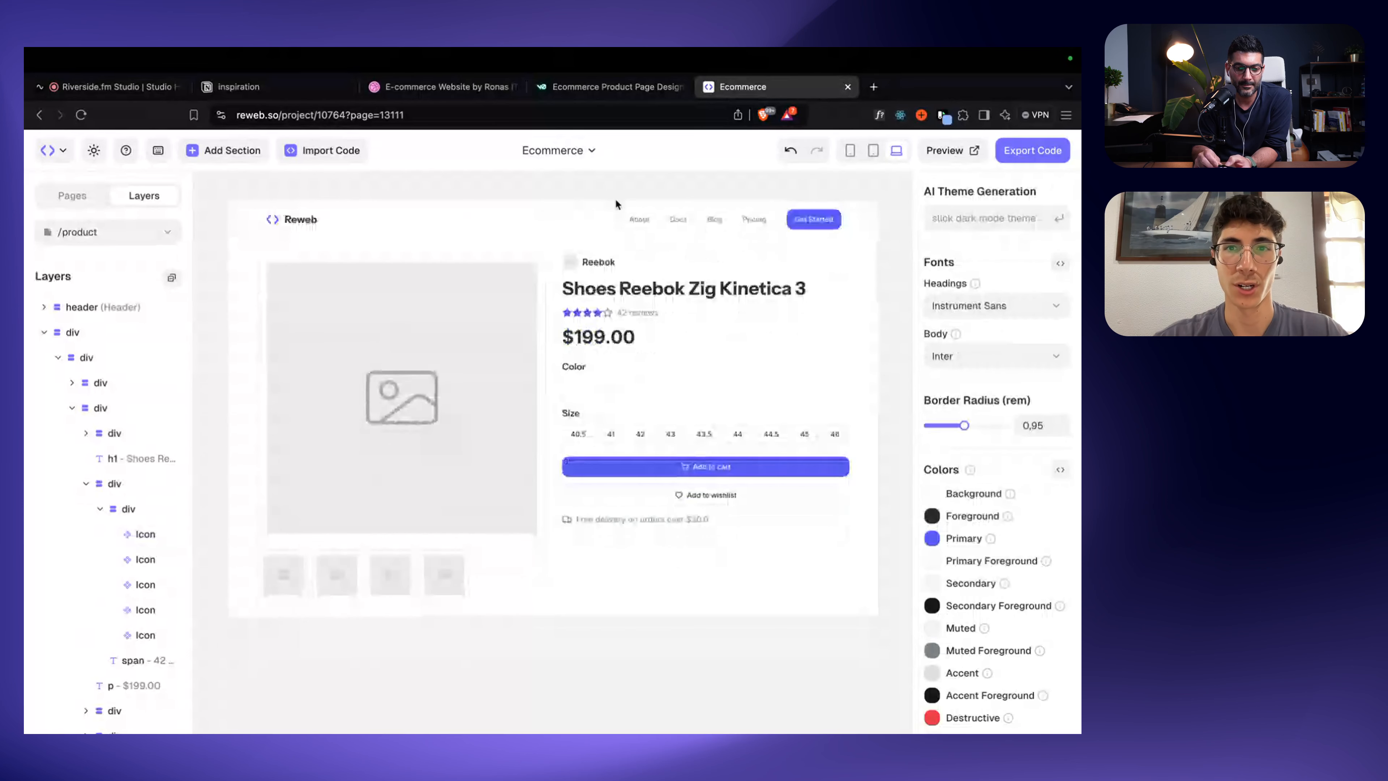
{"action": "left_click", "coordinate": [683, 296]}
{"action": "left_click", "coordinate": [546, 180]}
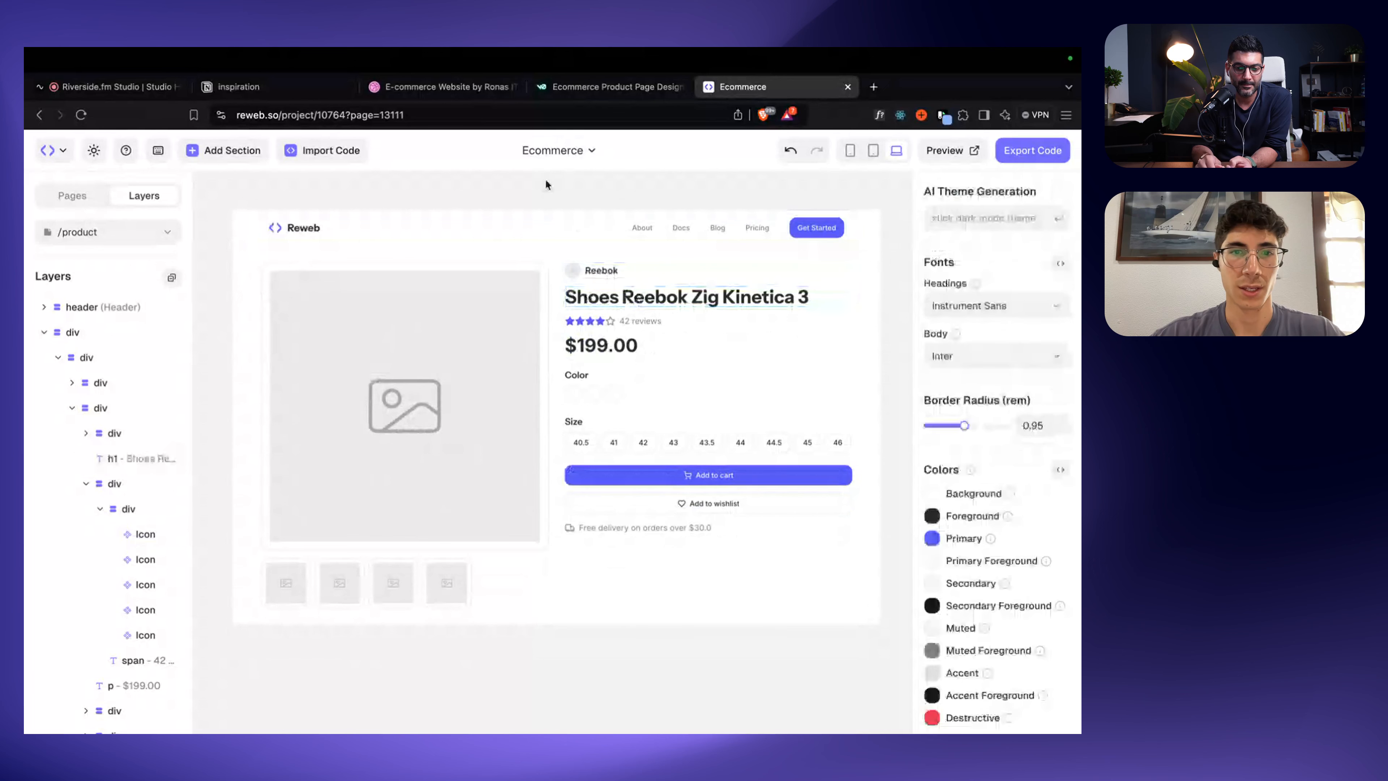
Step: Replace the main product image placeholder with the saleor blue plimsolls WebP picture from the images folder
{"action": "left_click", "coordinate": [427, 363]}
{"action": "left_click", "coordinate": [990, 405]}
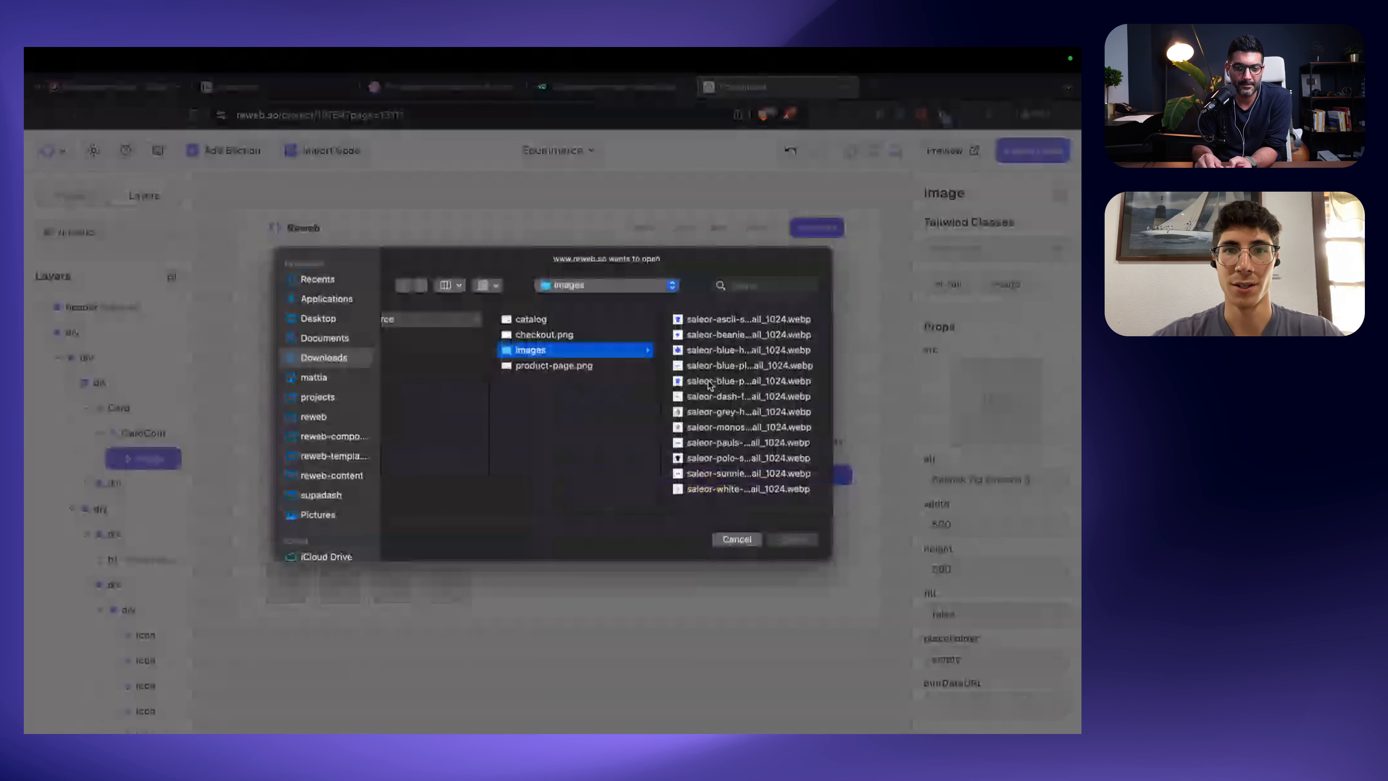
{"action": "left_click", "coordinate": [628, 365]}
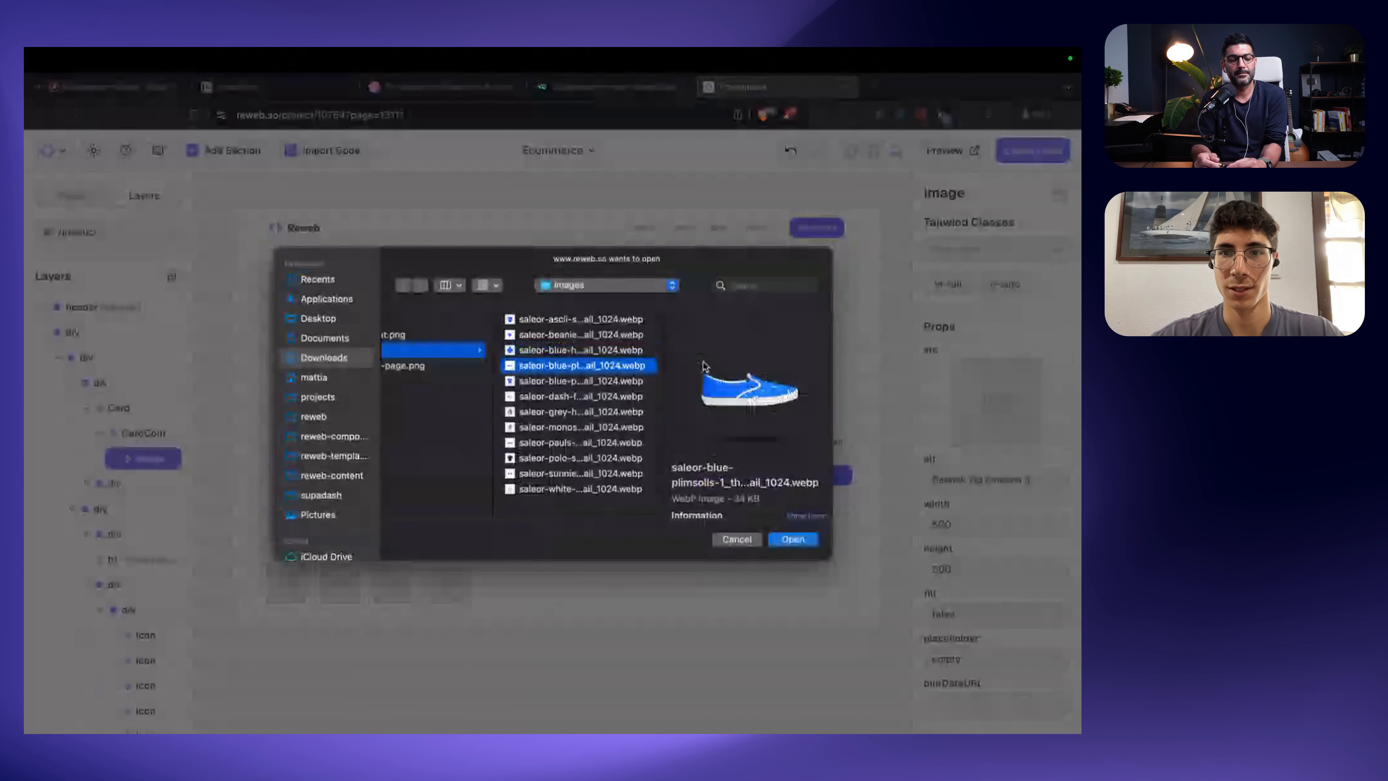
{"action": "key", "text": "Return"}
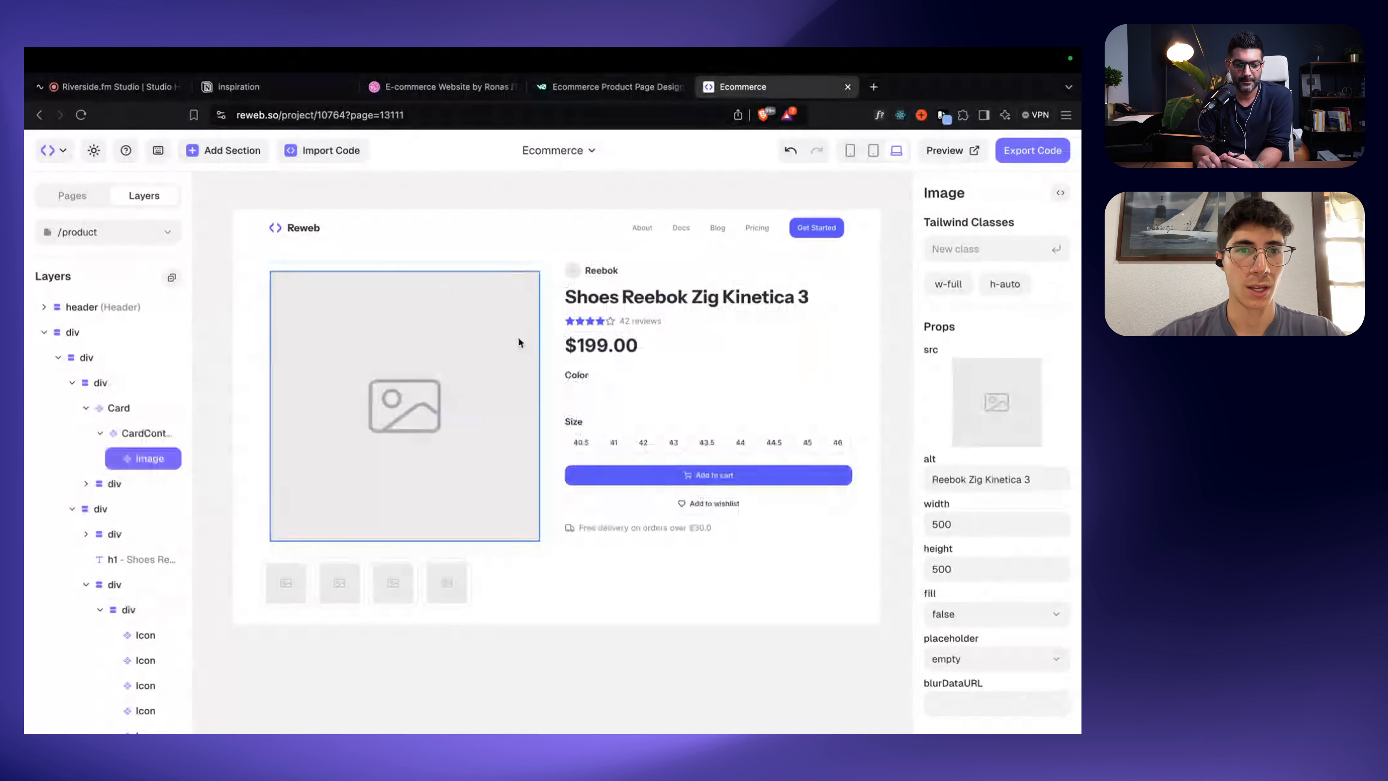
{"action": "left_click", "coordinate": [547, 332]}
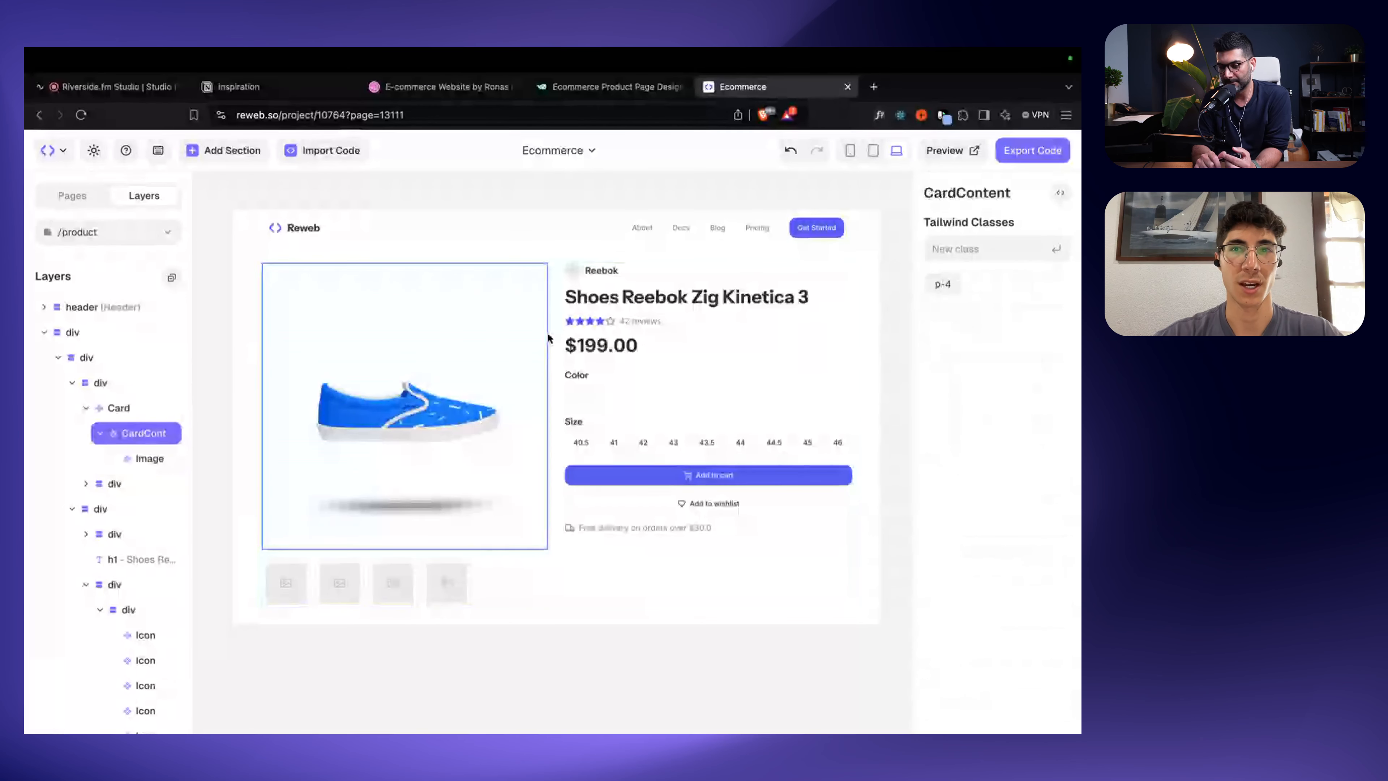
{"action": "left_click", "coordinate": [520, 180]}
Step: Add the border-none and shadow-none classes to the Card around the main product image
{"action": "left_click", "coordinate": [546, 277]}
{"action": "left_click", "coordinate": [546, 277]}
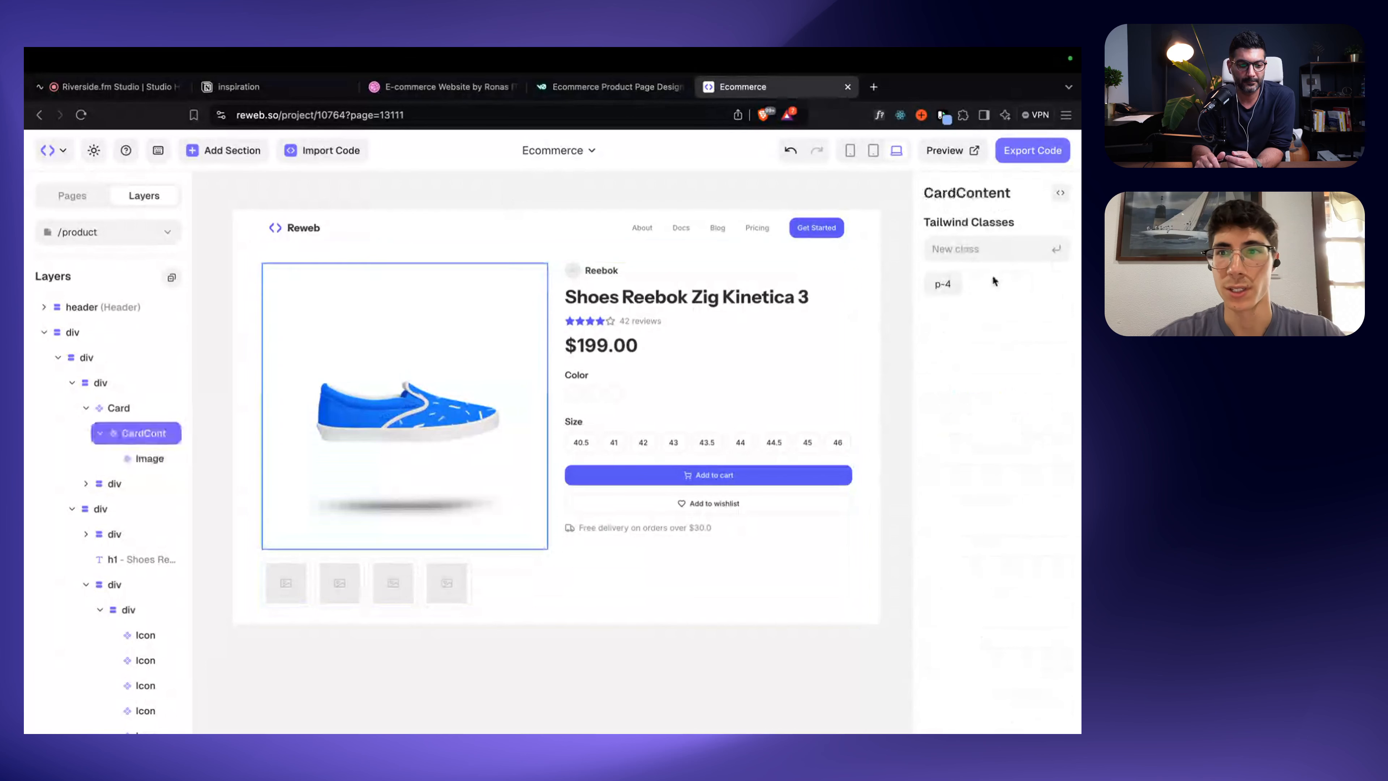
{"action": "left_click", "coordinate": [118, 408]}
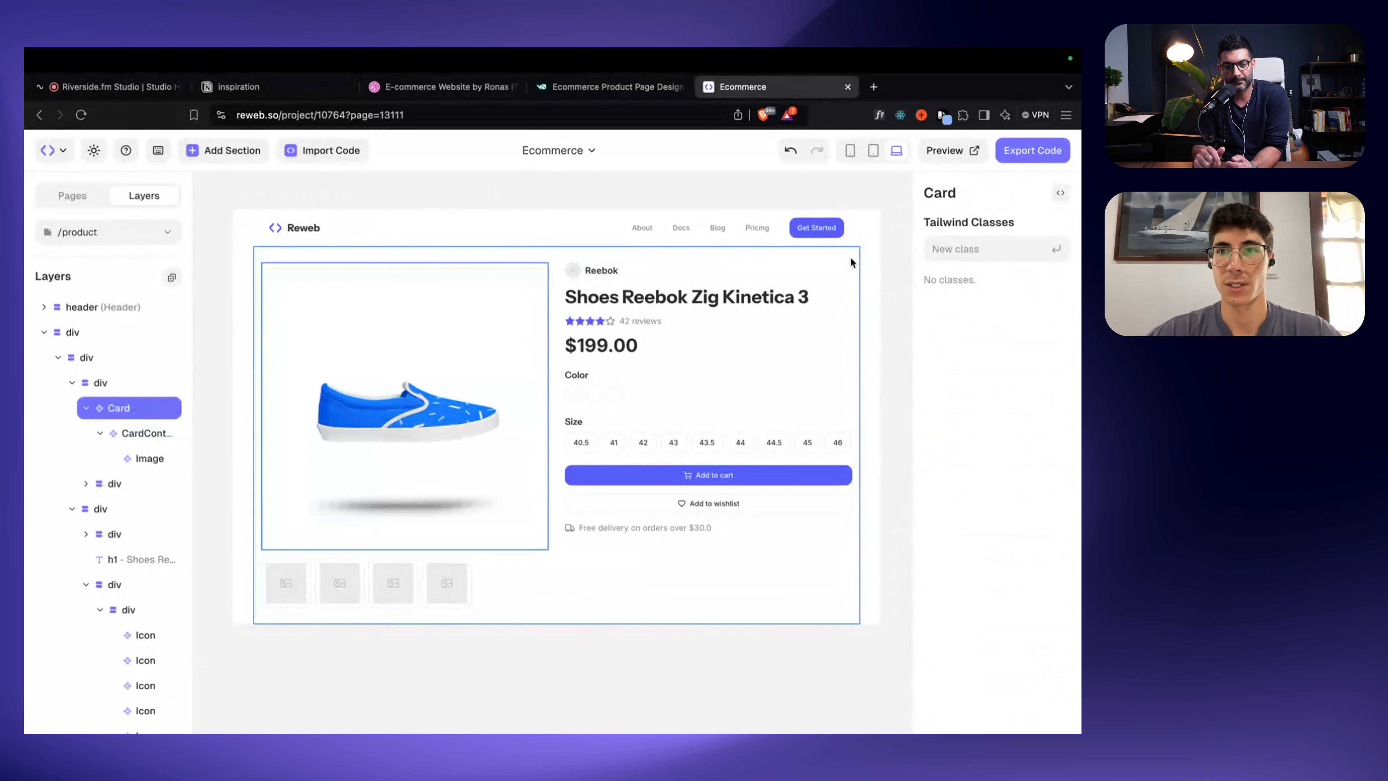
{"action": "left_click", "coordinate": [936, 256]}
{"action": "type", "text": "border-no"}
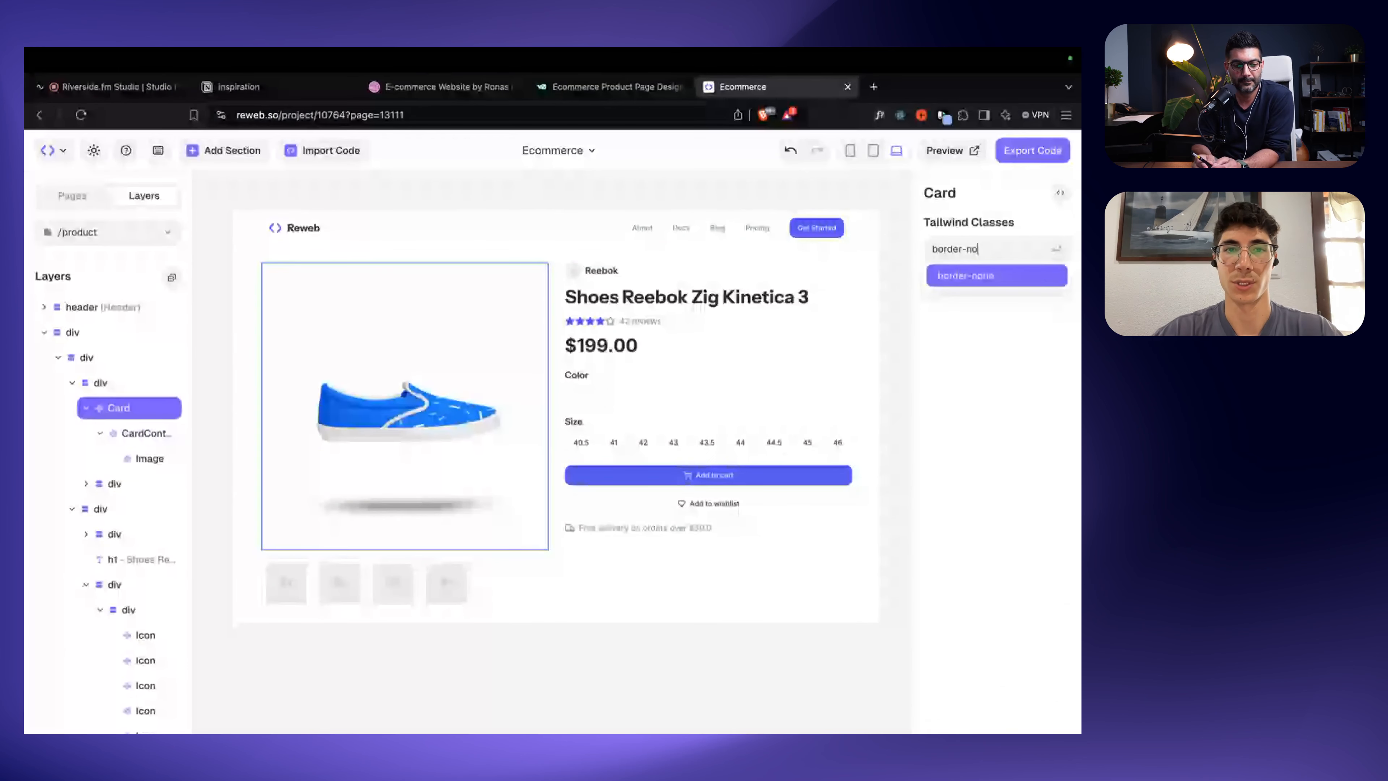
{"action": "key", "text": "Return"}
{"action": "type", "text": "shadow-no"}
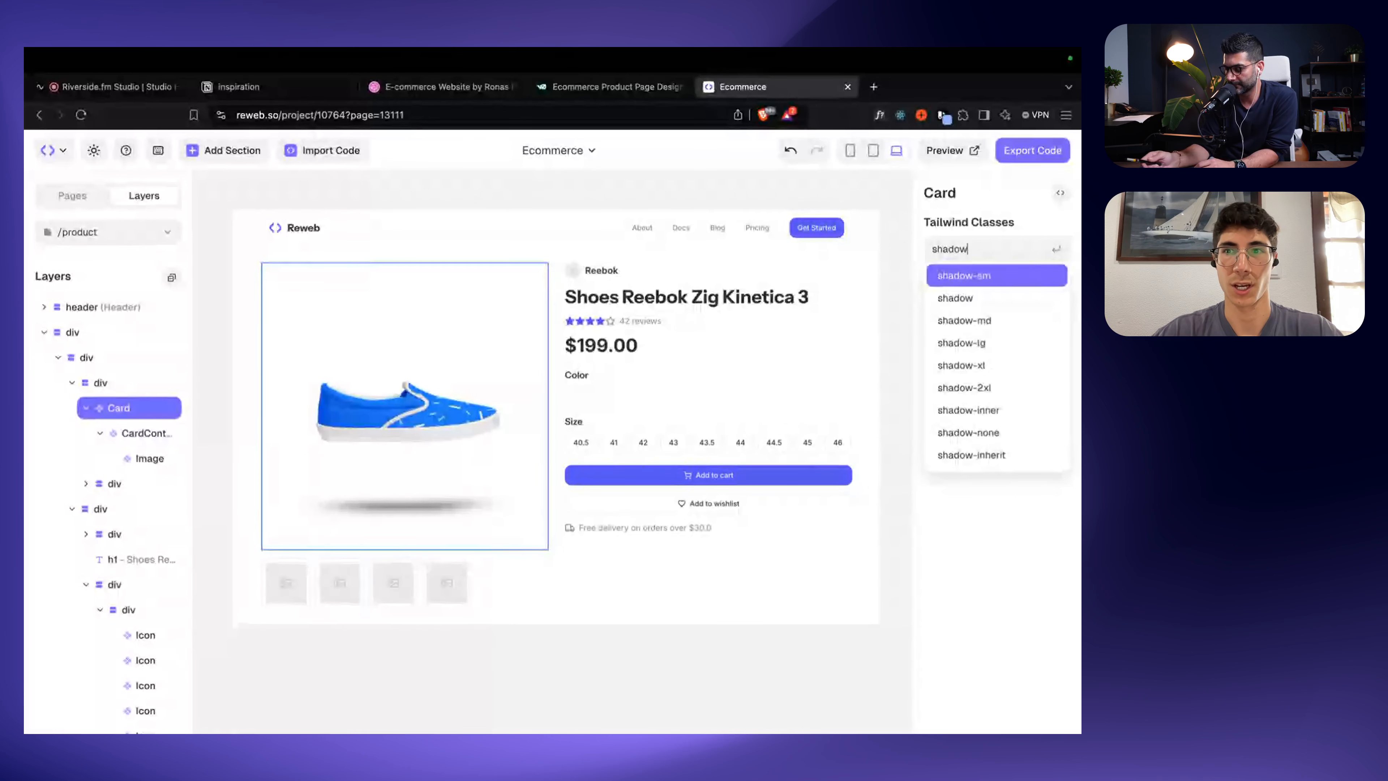
{"action": "key", "text": "Return"}
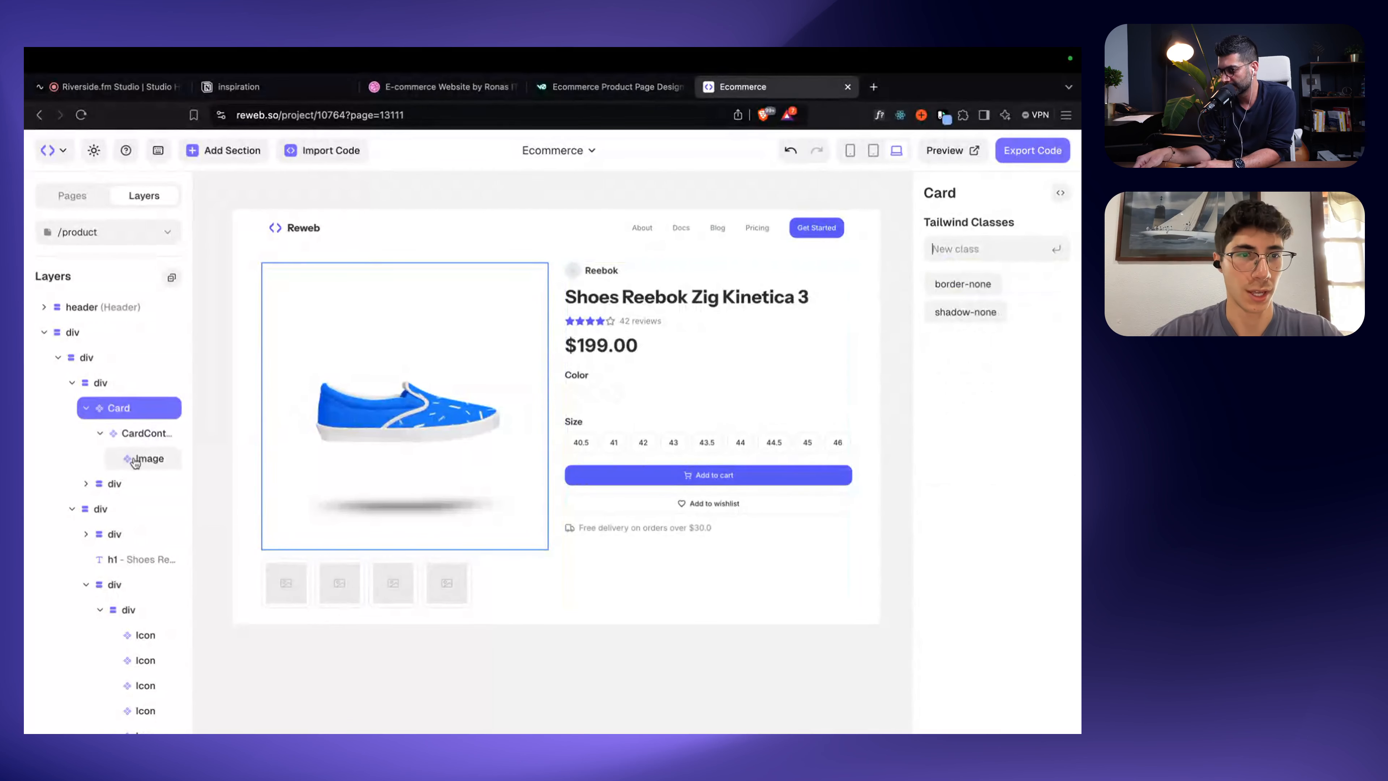
Step: Style the main product image with the classes bg-primary/20, rounded-3xl and p-6
{"action": "left_click", "coordinate": [137, 458]}
{"action": "left_click", "coordinate": [978, 248]}
{"action": "type", "text": "bg-promr"}
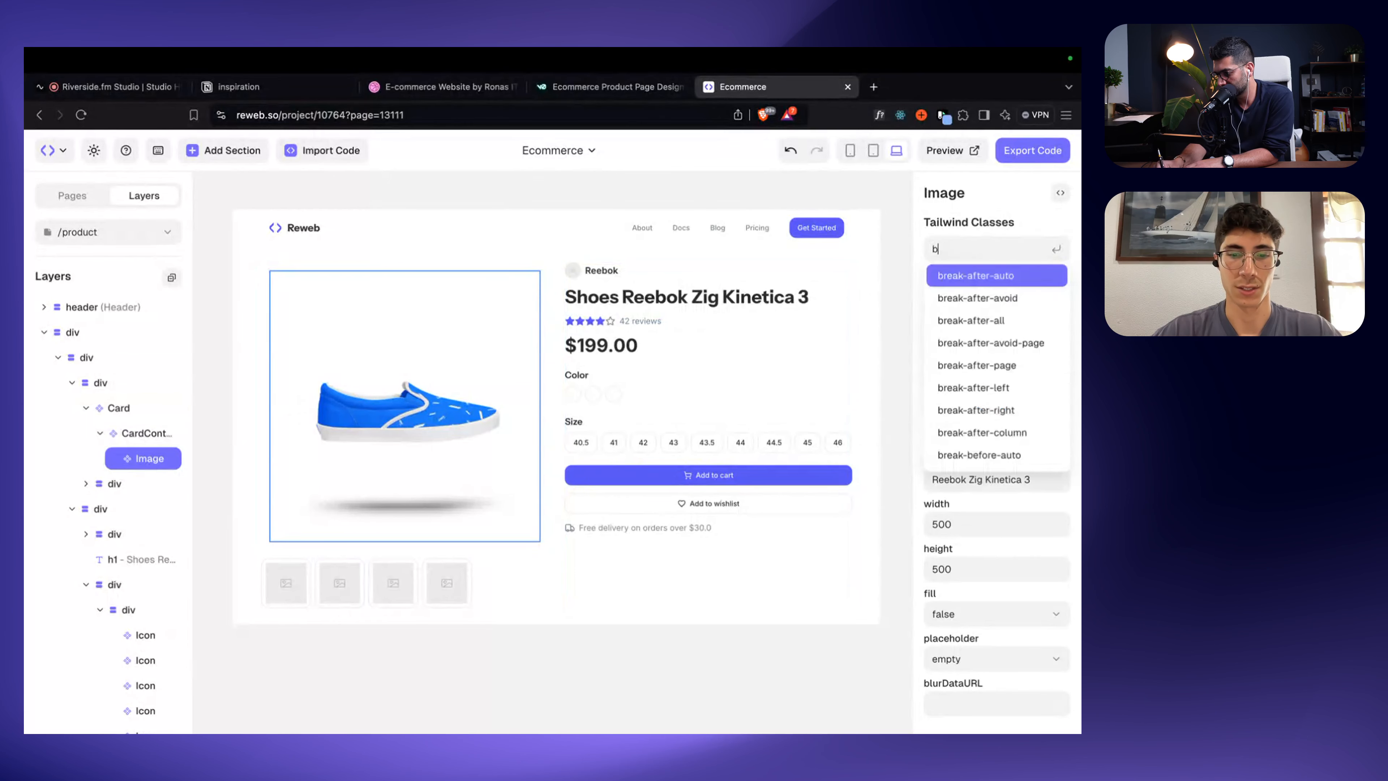
{"action": "key", "text": "BackSpace"}
{"action": "key", "text": "BackSpace"}
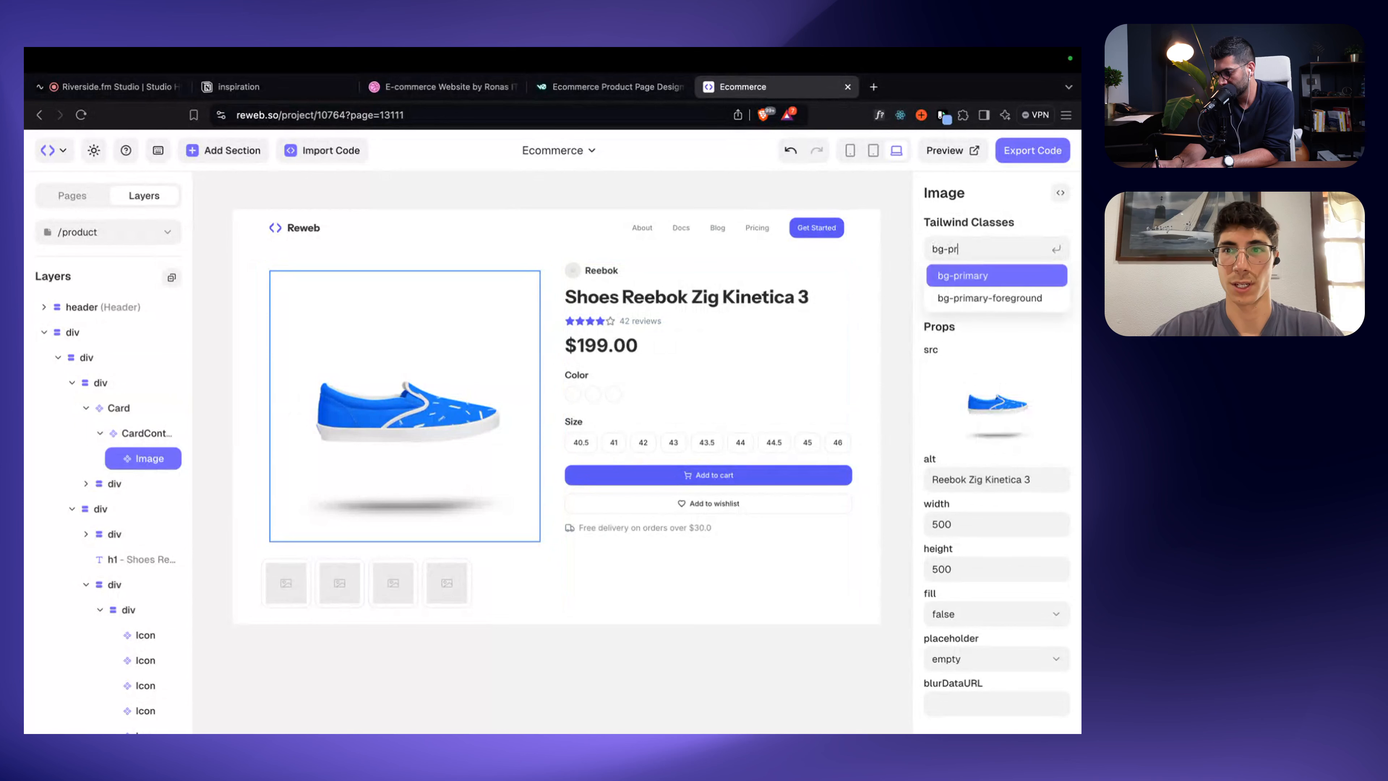
{"action": "type", "text": "imary/20"}
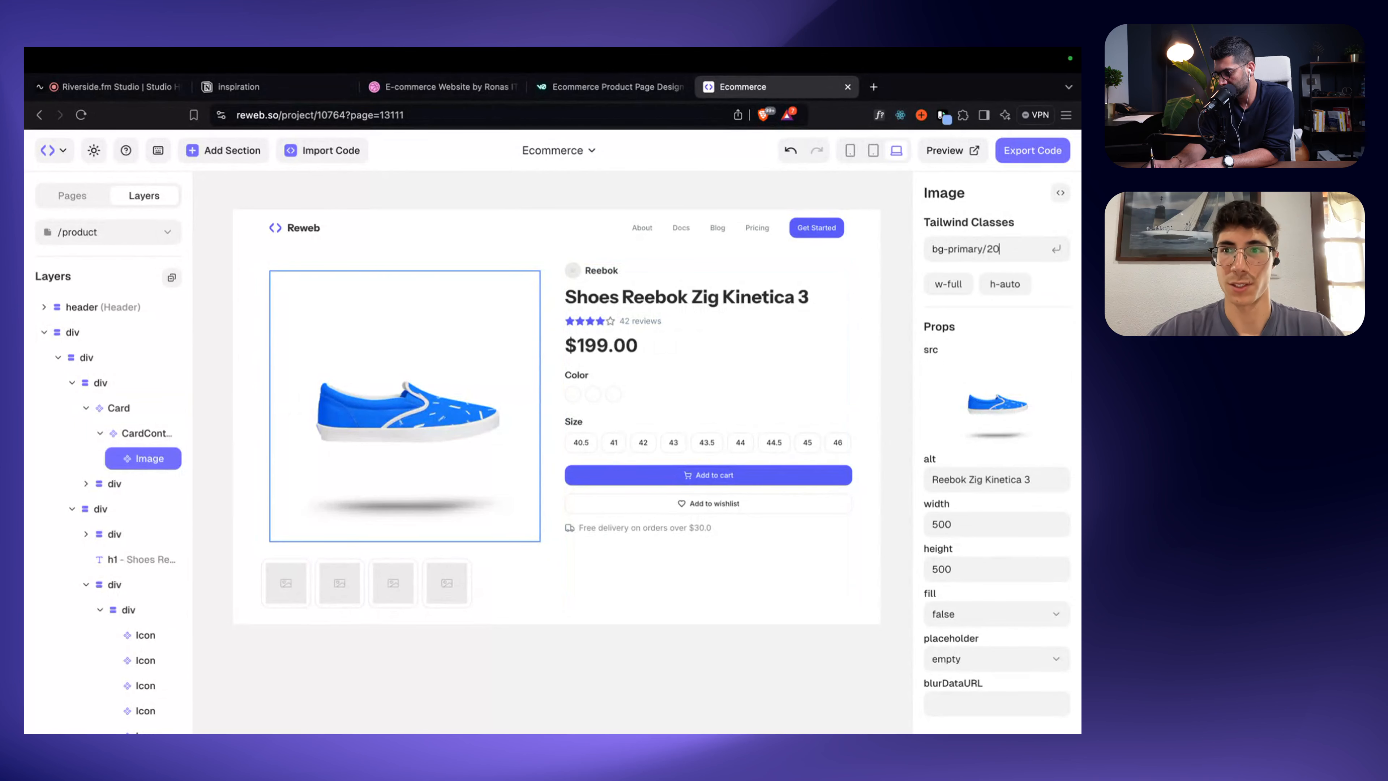
{"action": "key", "text": "Return"}
{"action": "type", "text": "rounded-3xl"}
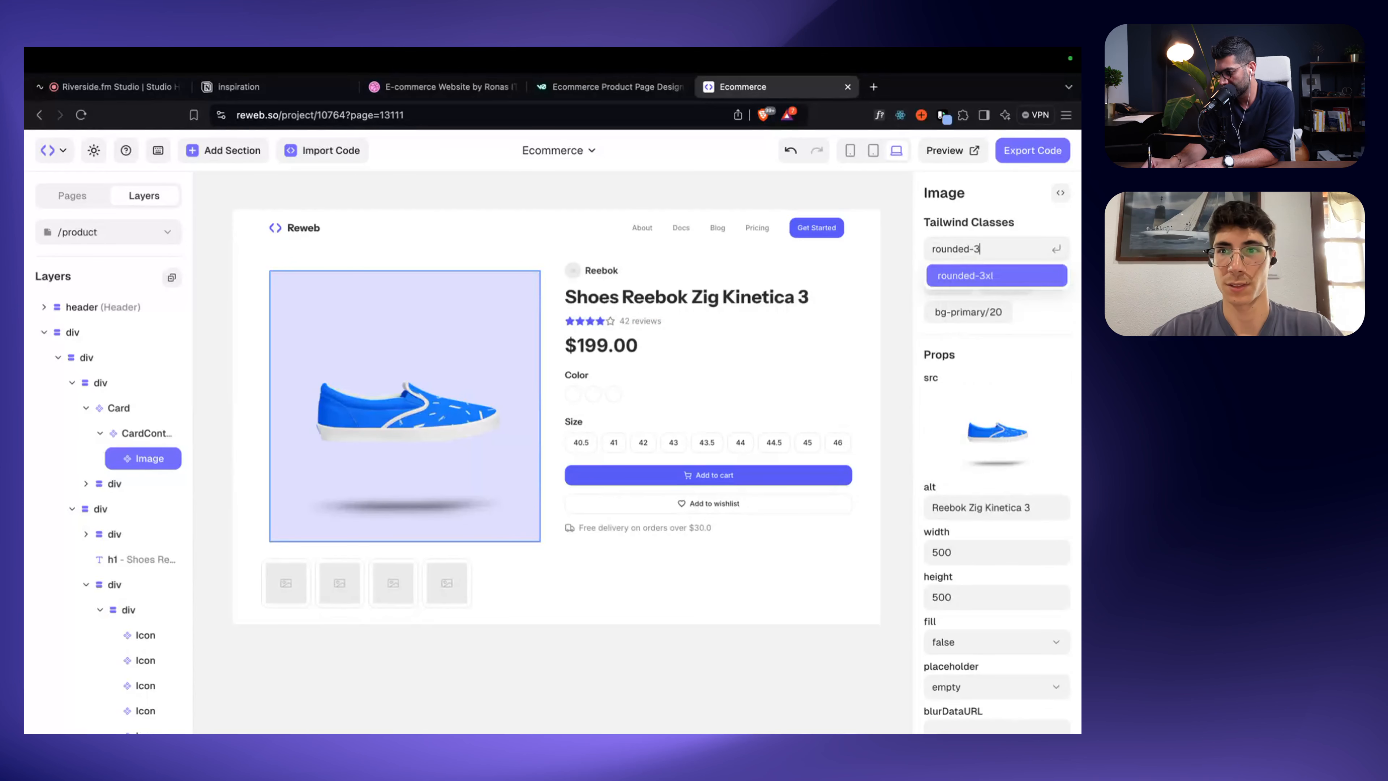
{"action": "key", "text": "Return"}
{"action": "type", "text": "p-6"}
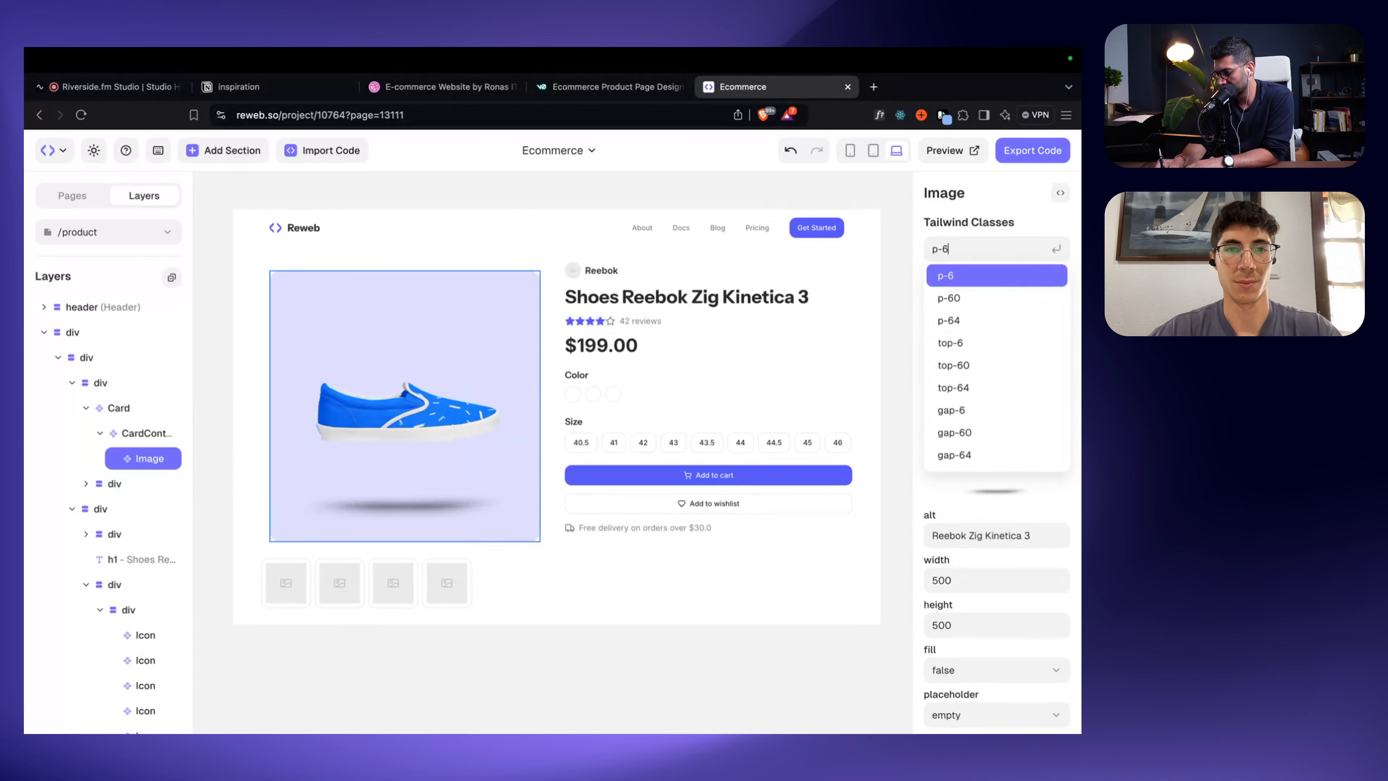
{"action": "key", "text": "Return"}
{"action": "left_click", "coordinate": [661, 179]}
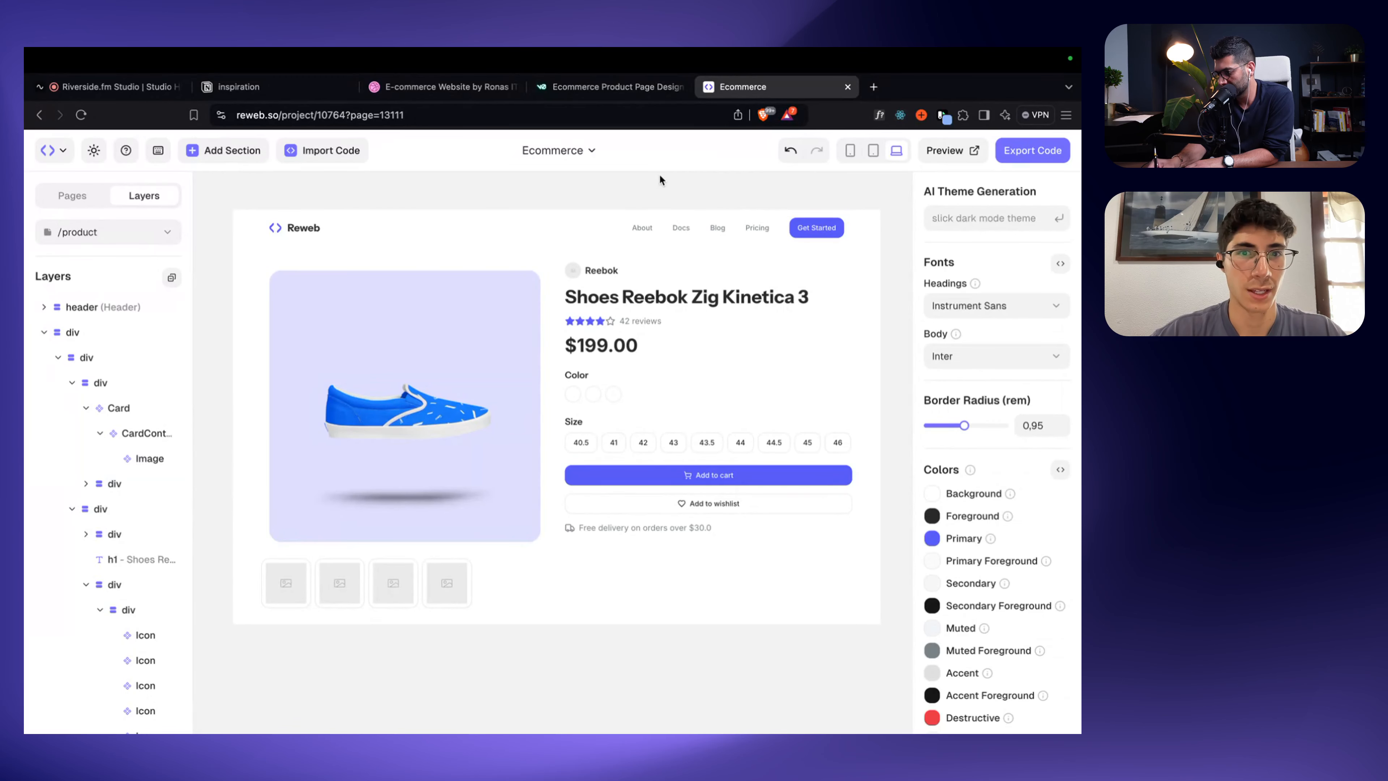
Step: Try the bg-red-50 class on the first Color swatch button and remove it again
{"action": "left_click", "coordinate": [572, 395]}
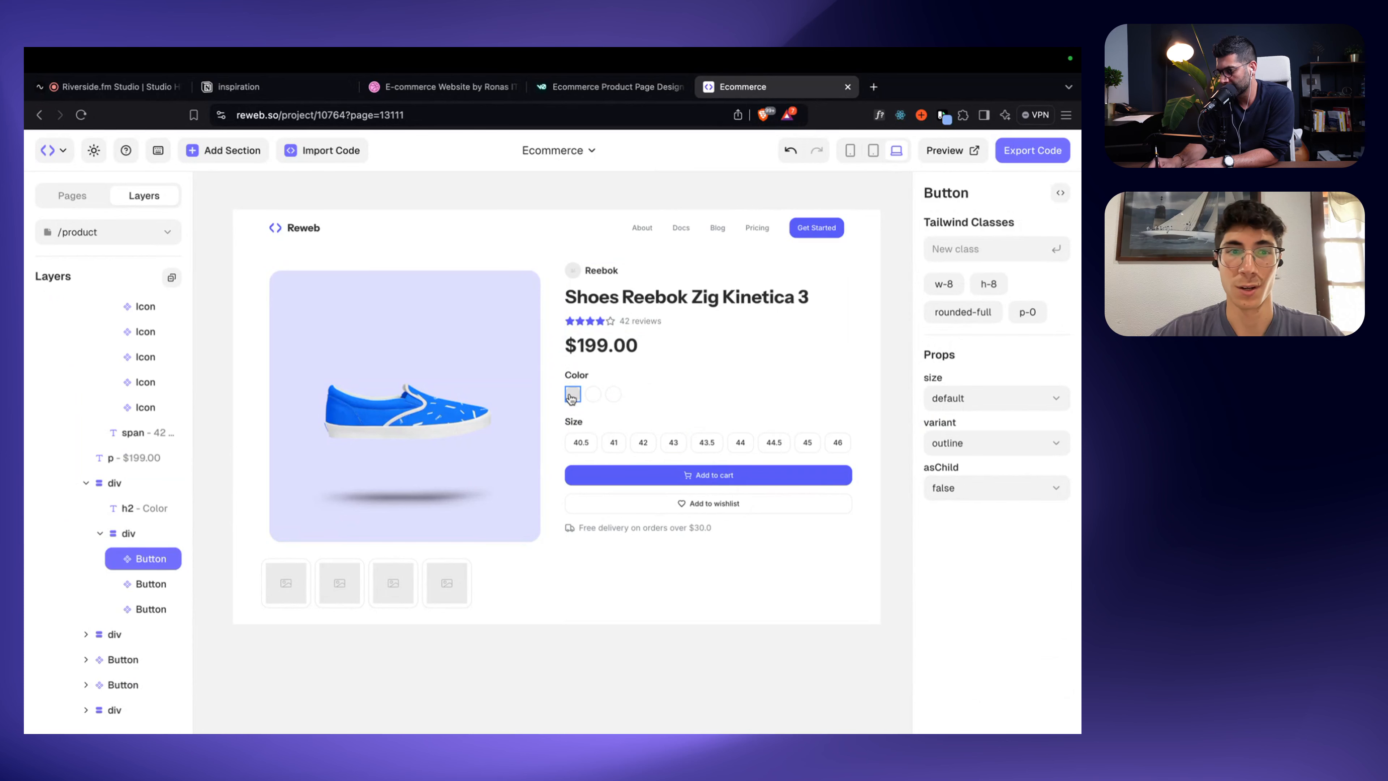
{"action": "left_click", "coordinate": [158, 584]}
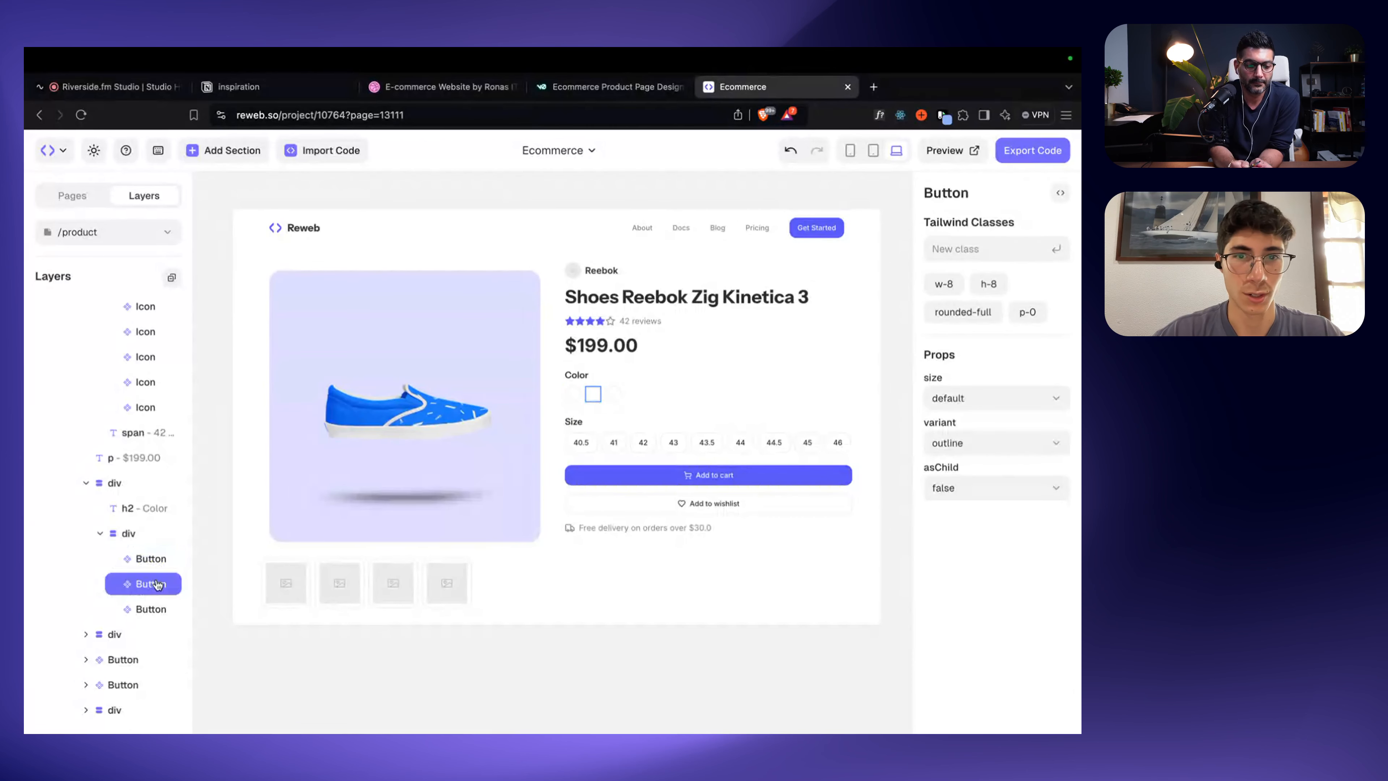
{"action": "left_click", "coordinate": [142, 559]}
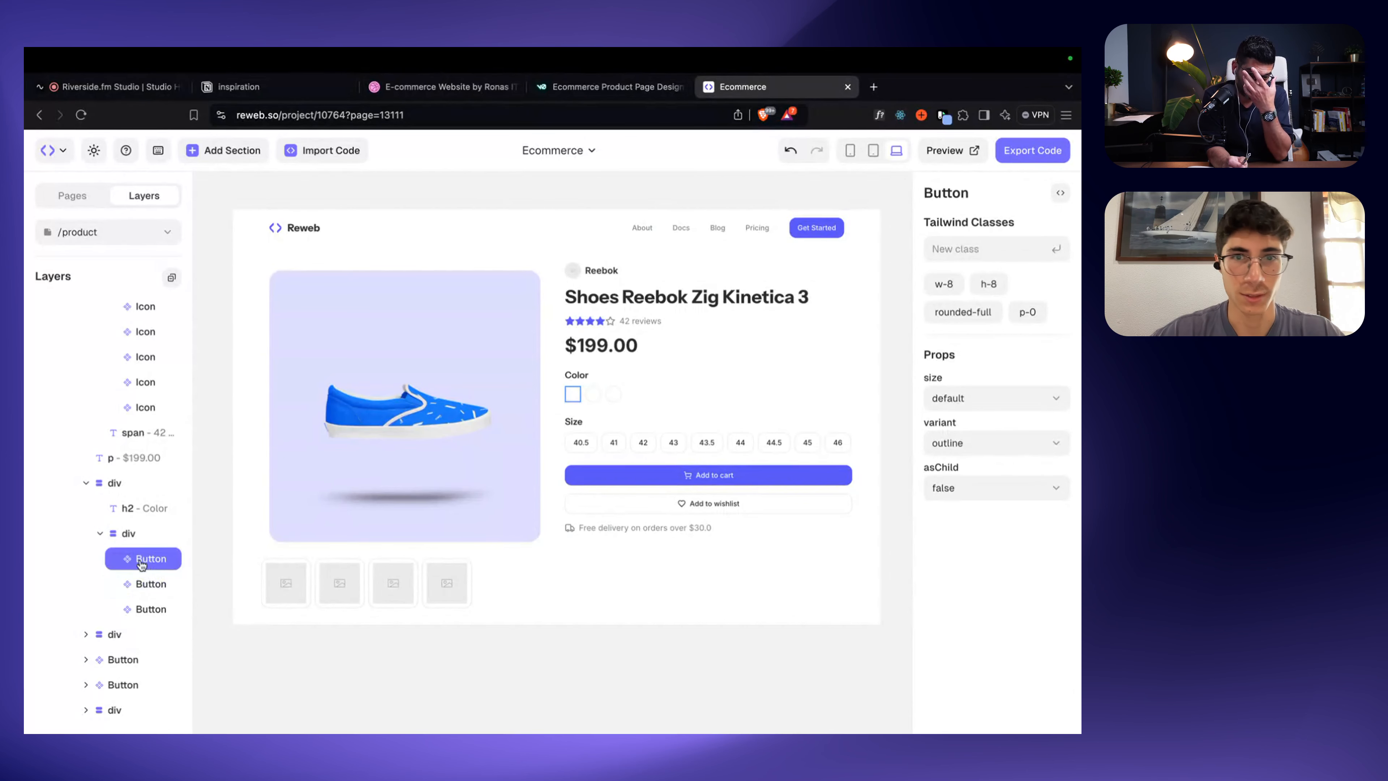
{"action": "type", "text": "bg-red-50"}
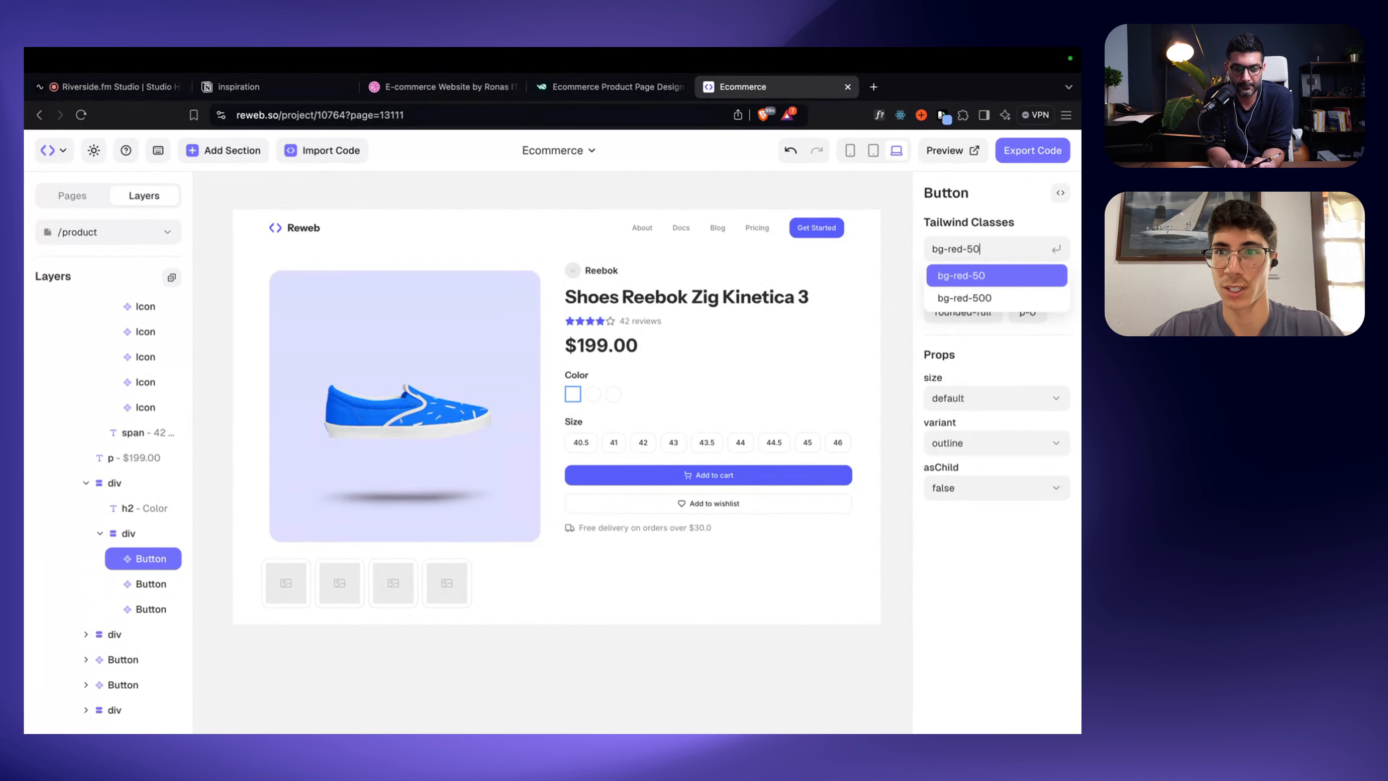
{"action": "key", "text": "Return"}
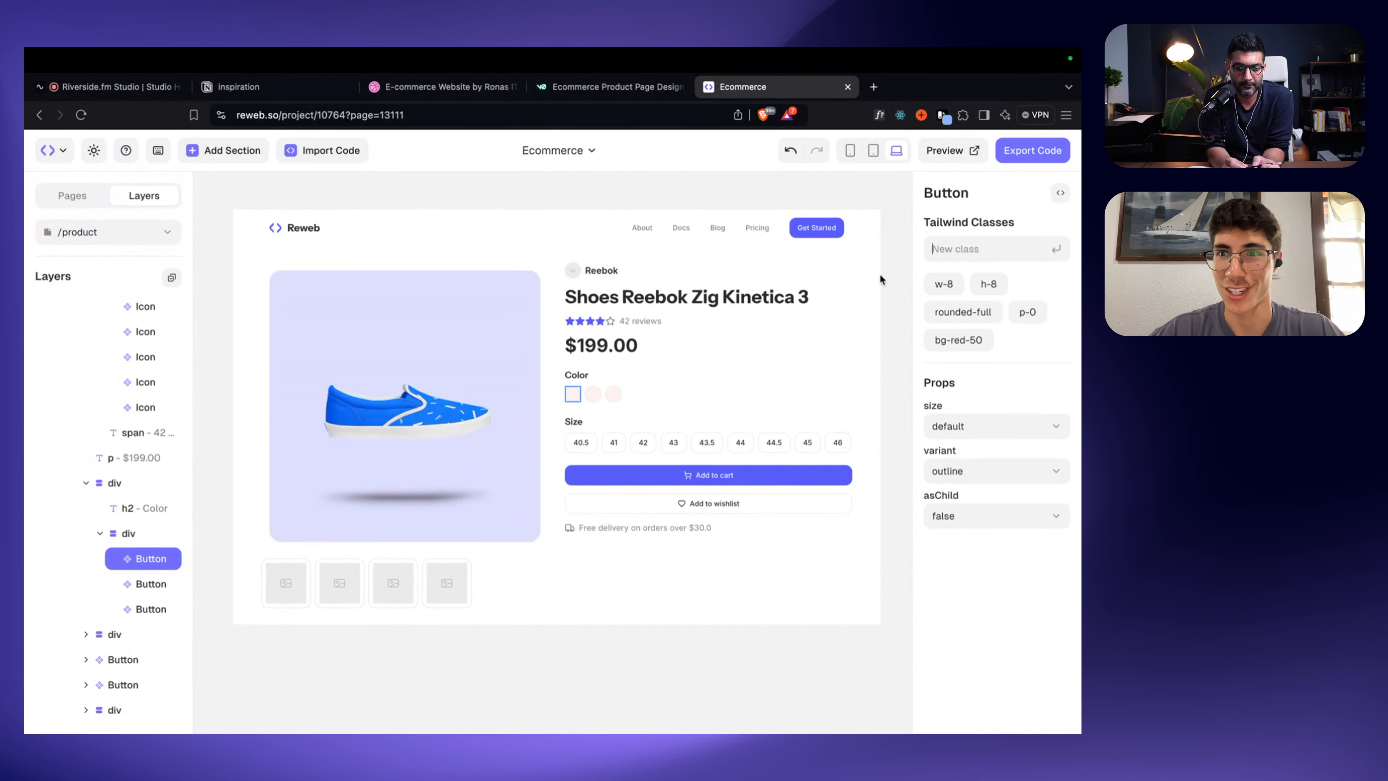
{"action": "mouse_move", "coordinate": [975, 308]}
{"action": "left_click", "coordinate": [984, 340]}
Step: Add the bg-green-50 class to the first Color swatch button
{"action": "left_click", "coordinate": [961, 248]}
{"action": "type", "text": "bg-"}
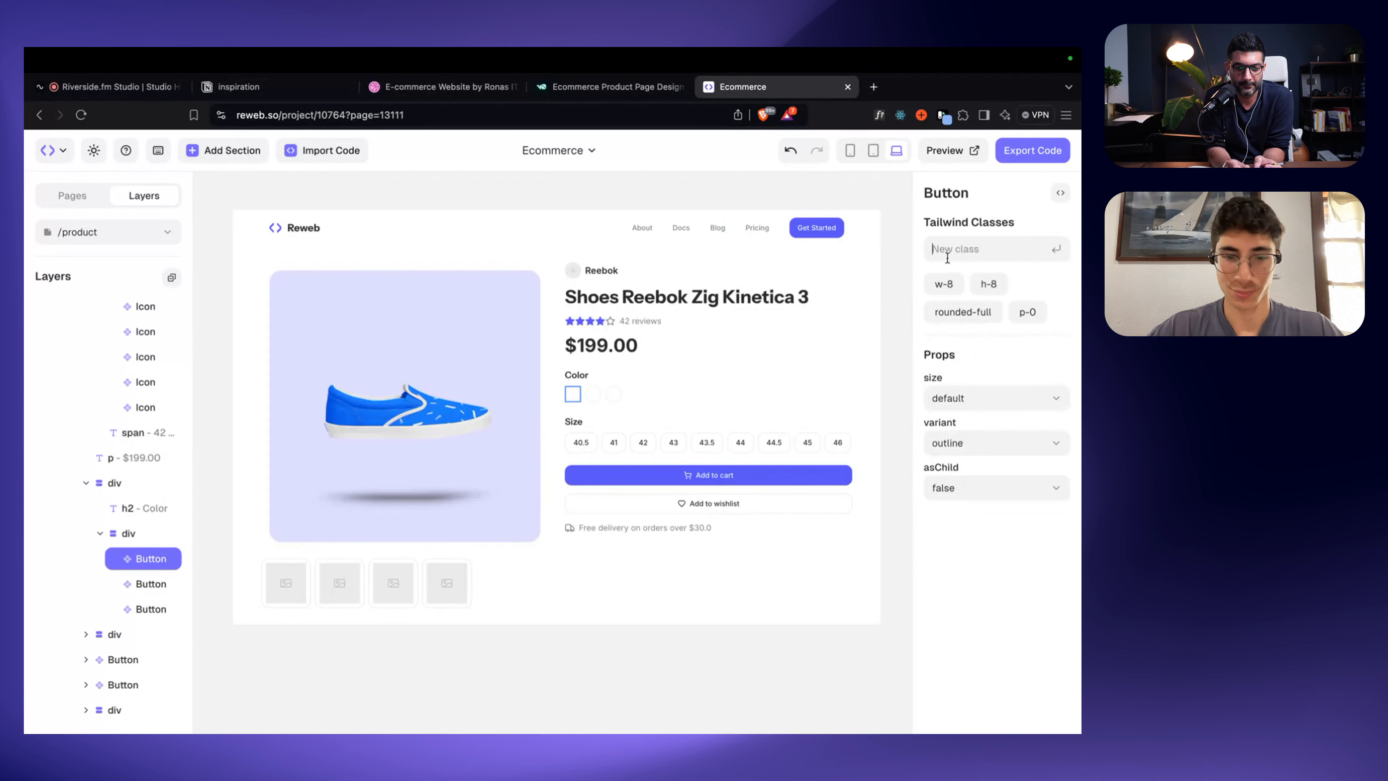
{"action": "type", "text": "green5-"}
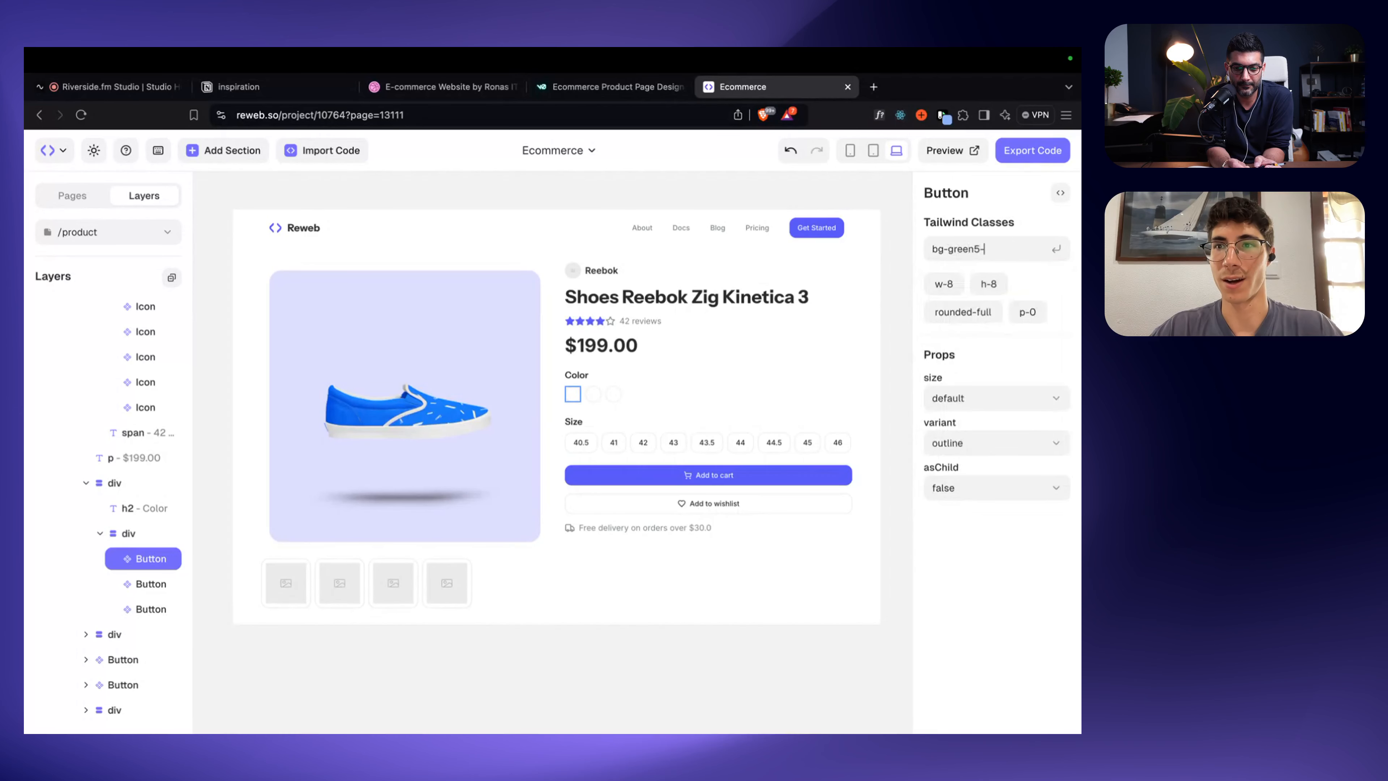
{"action": "key", "text": "BackSpace"}
{"action": "key", "text": "BackSpace"}
{"action": "type", "text": "-5"}
{"action": "key", "text": "Return"}
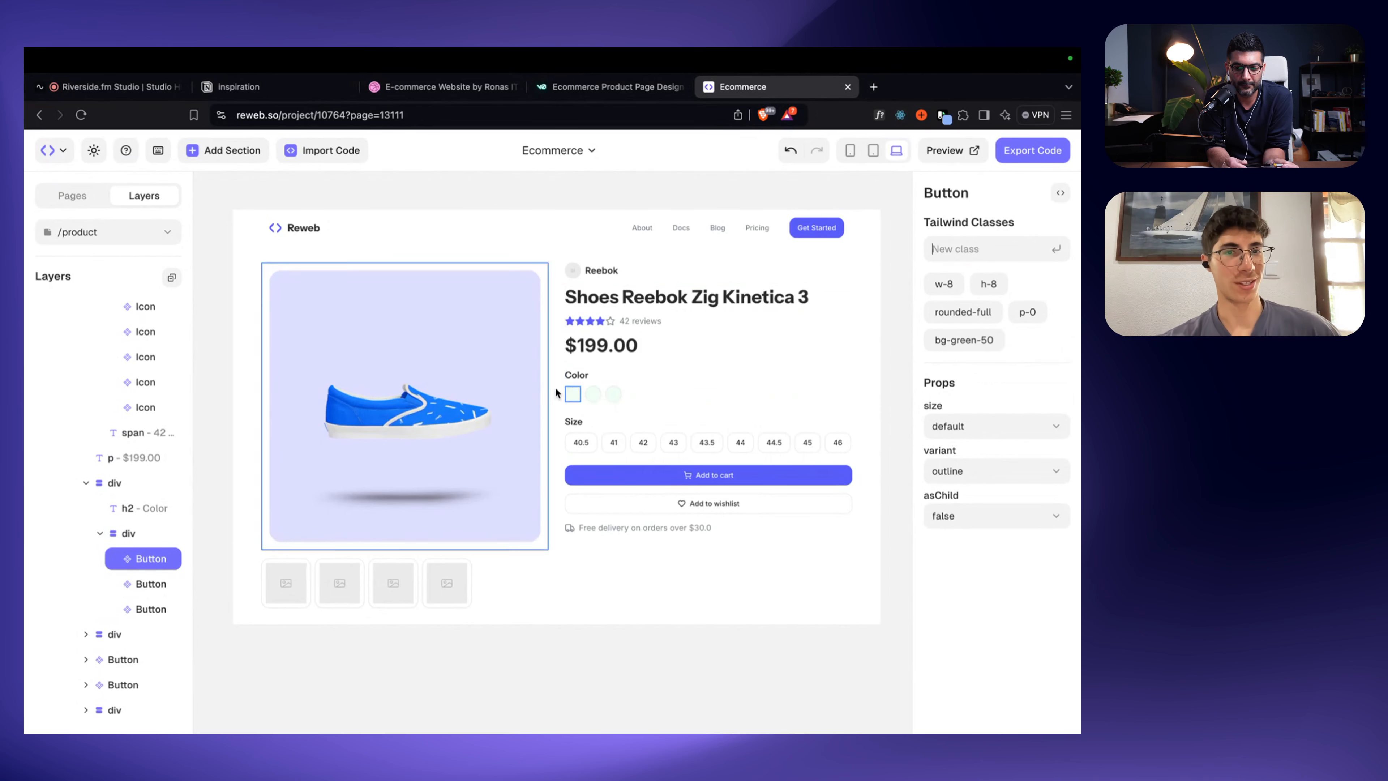
{"action": "left_click", "coordinate": [596, 191]}
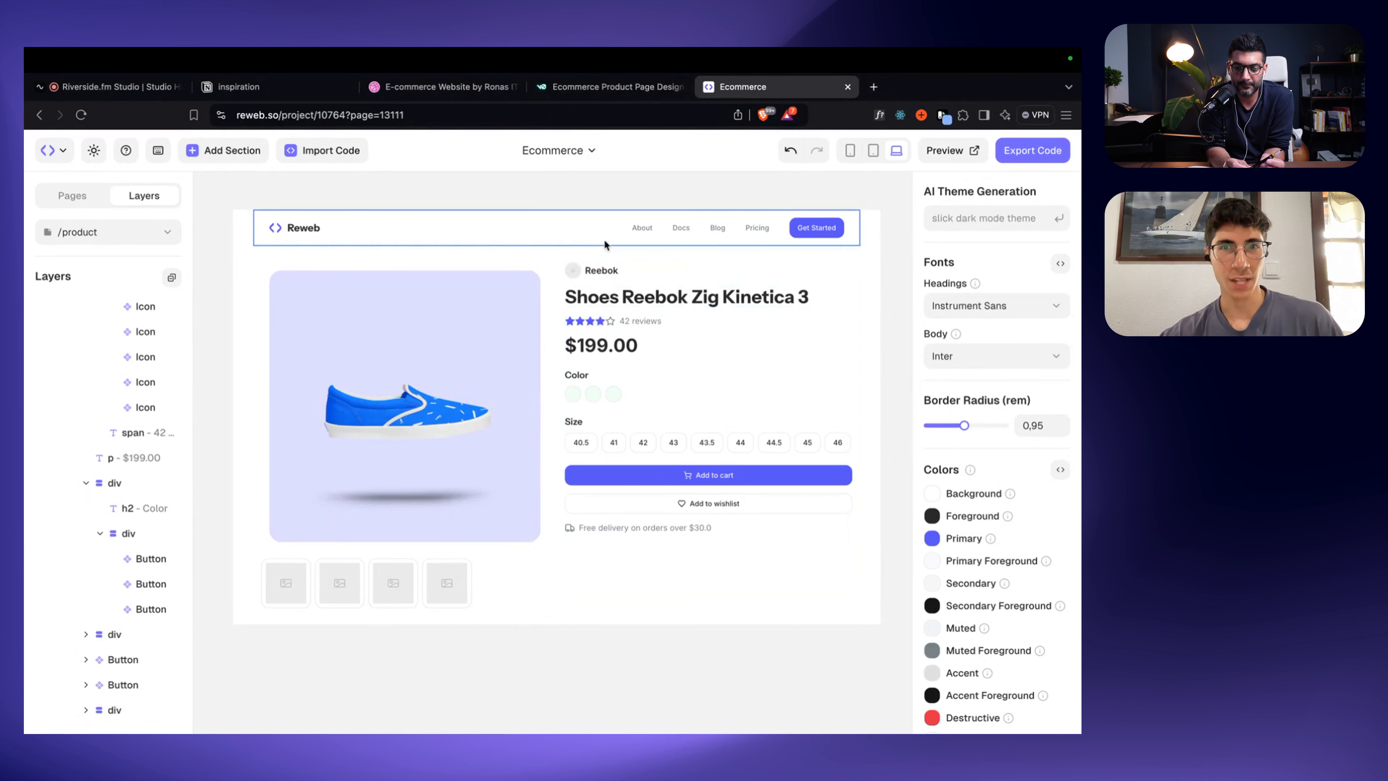
{"action": "left_click", "coordinate": [573, 393]}
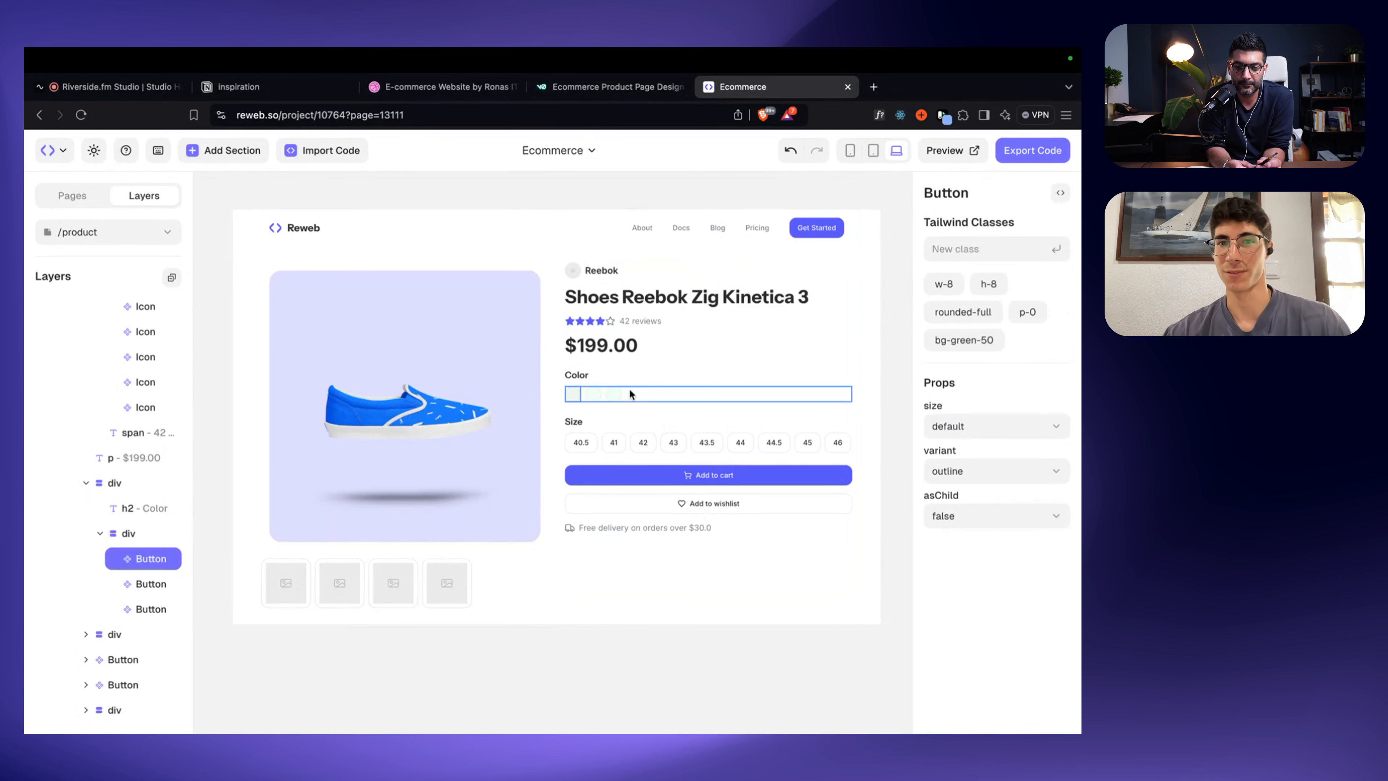
Step: Add the font-heading class to the $199.00 price text
{"action": "left_click", "coordinate": [587, 638]}
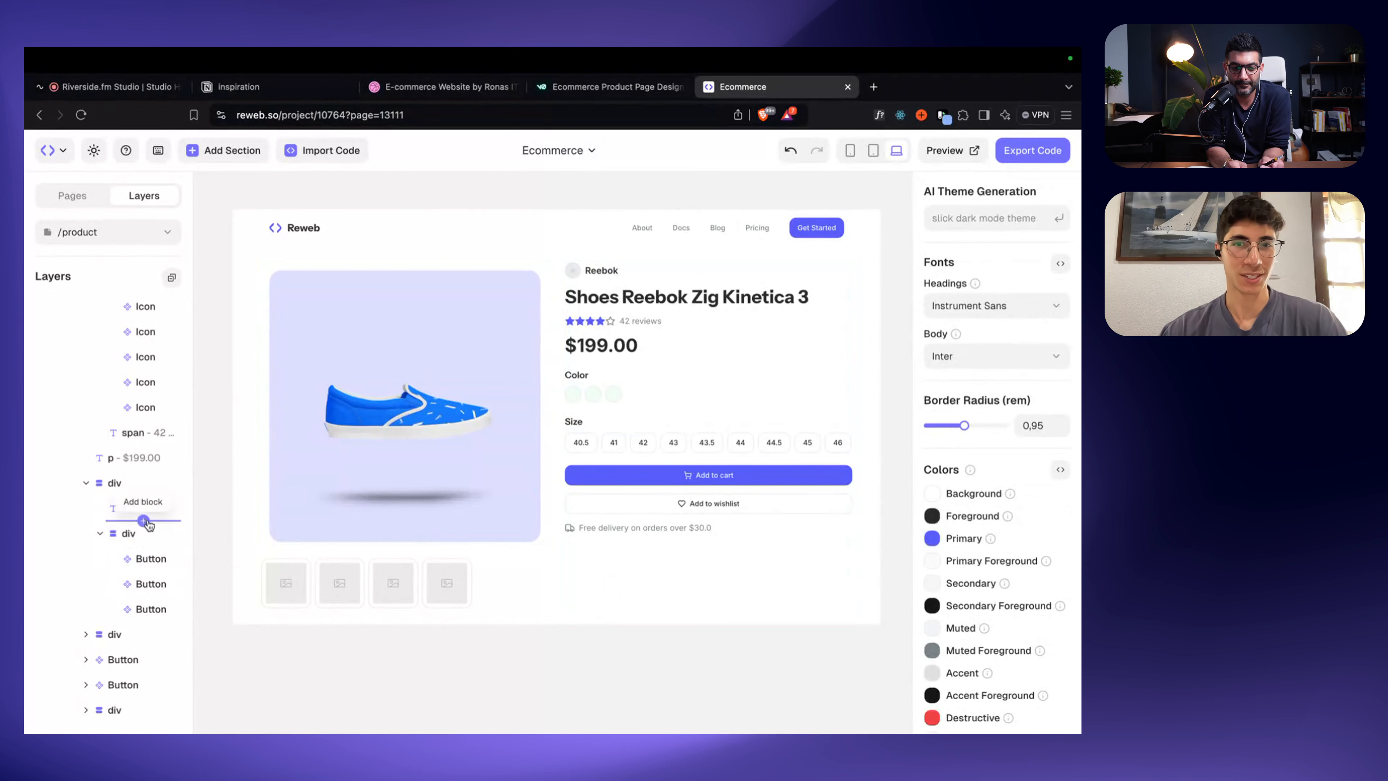
{"action": "scroll", "coordinate": [527, 684], "scroll_direction": "up", "scroll_amount": 1}
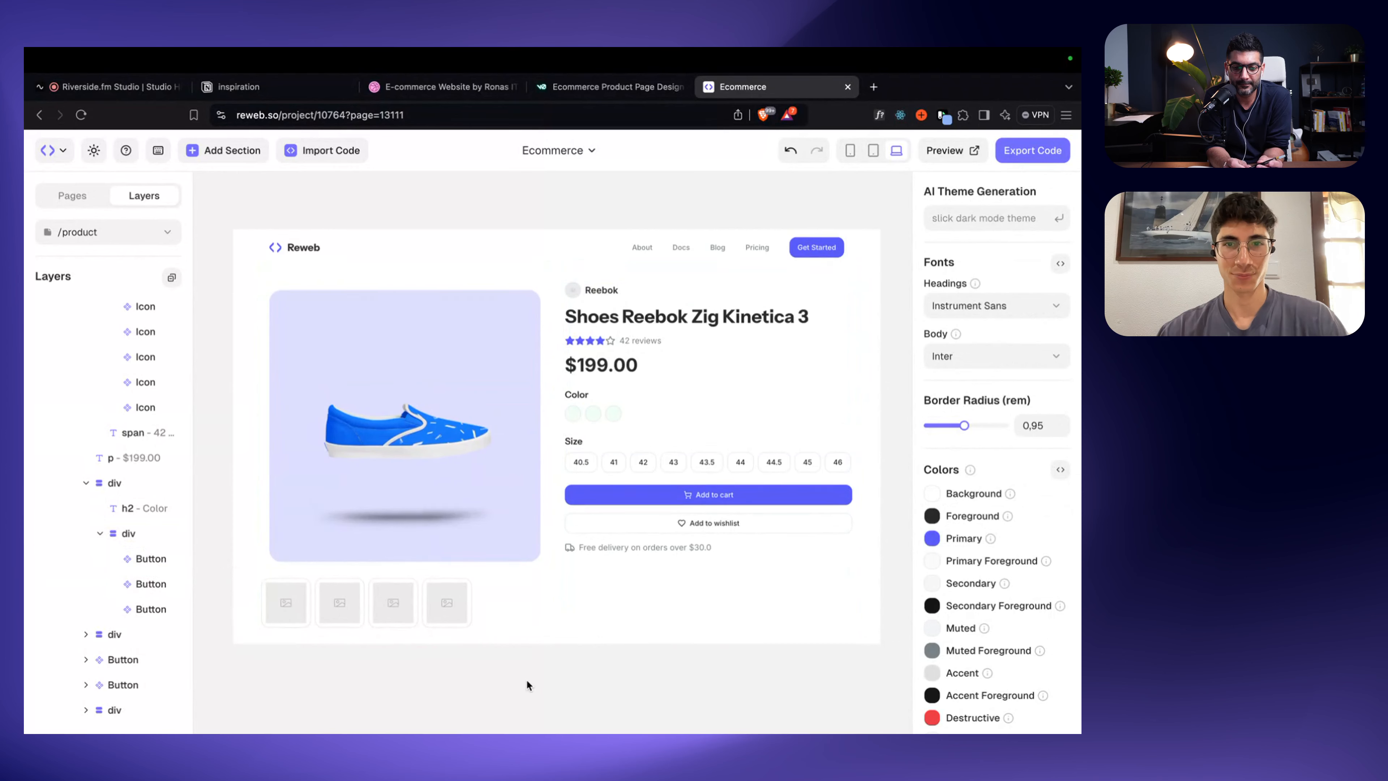
{"action": "left_click", "coordinate": [612, 363]}
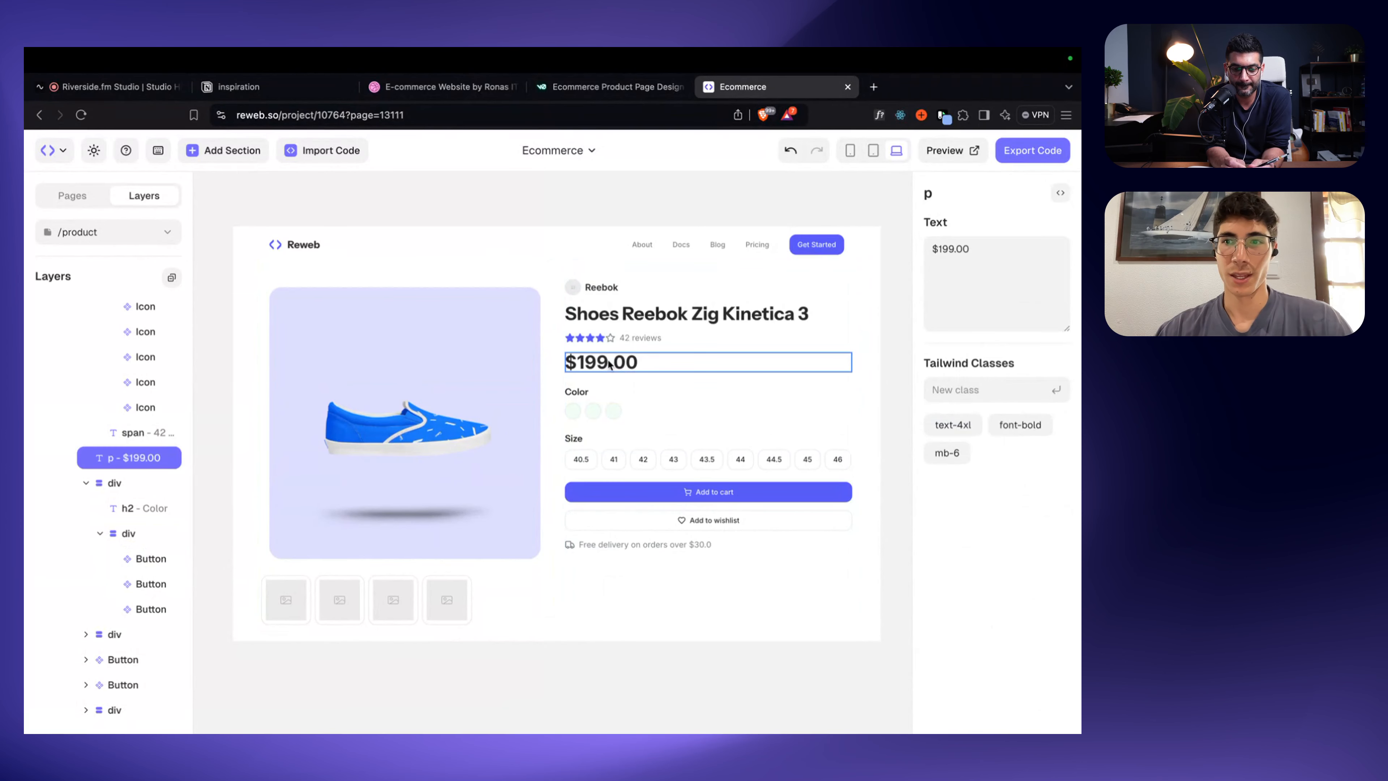
{"action": "left_click", "coordinate": [956, 383]}
{"action": "type", "text": "font-h"}
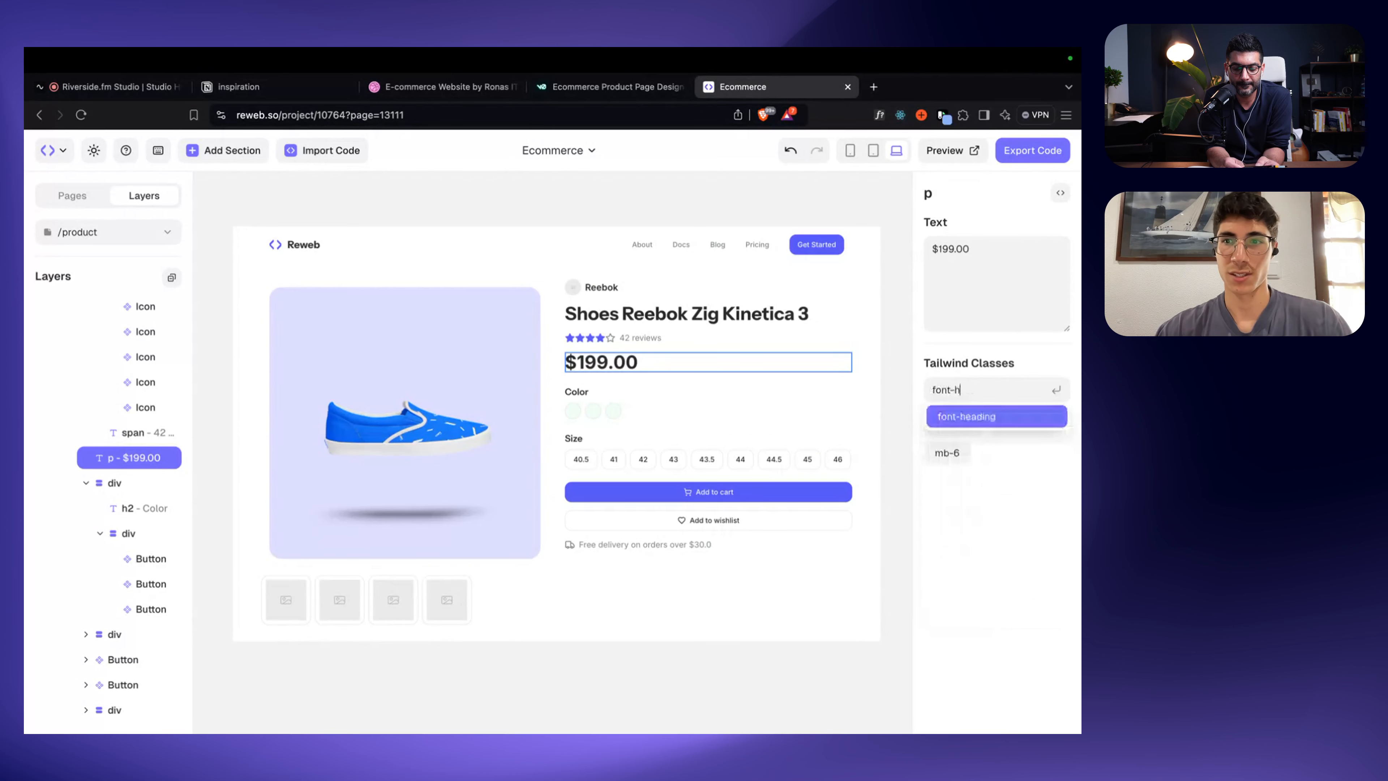
{"action": "key", "text": "Return"}
{"action": "left_click", "coordinate": [683, 196]}
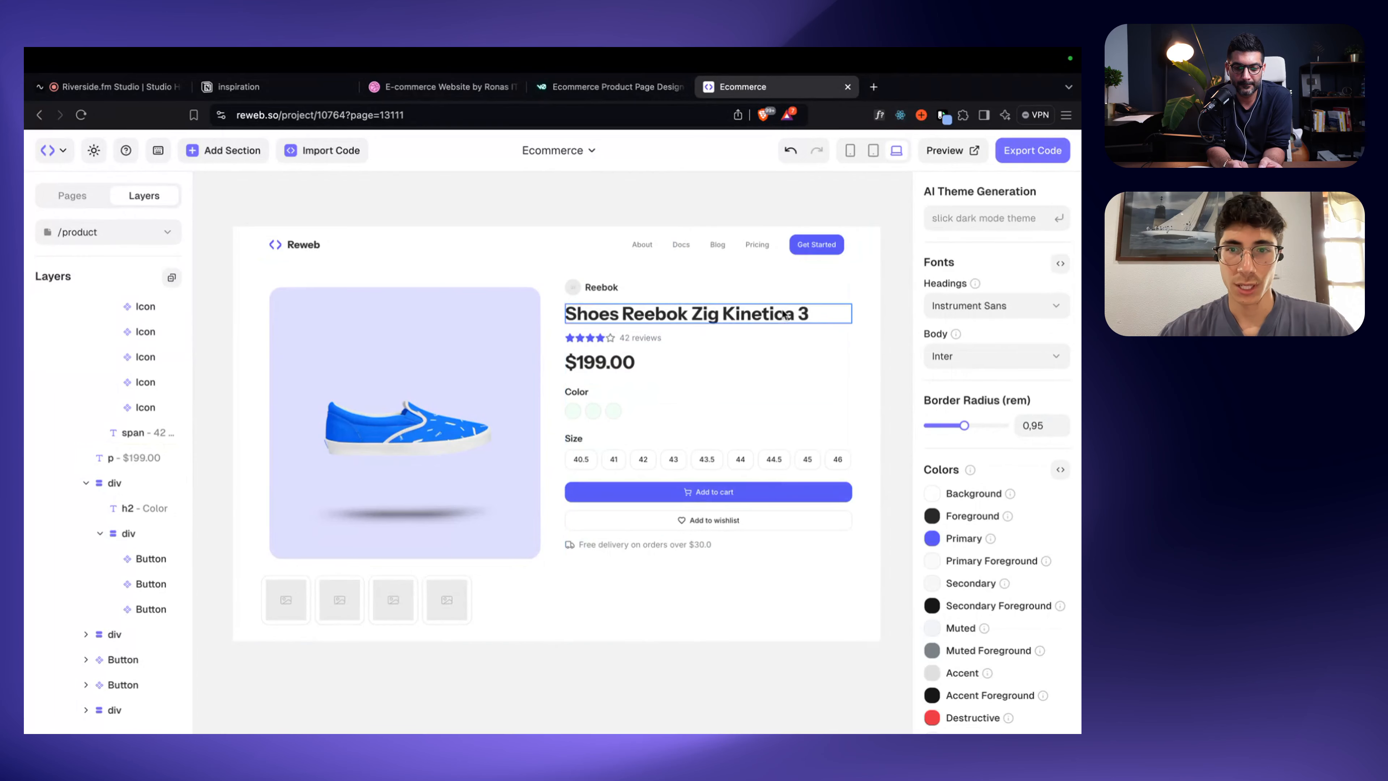
Step: Insert a new div below the Size block and move the Add to cart and Add to wishlist buttons into it
{"action": "left_click", "coordinate": [781, 495]}
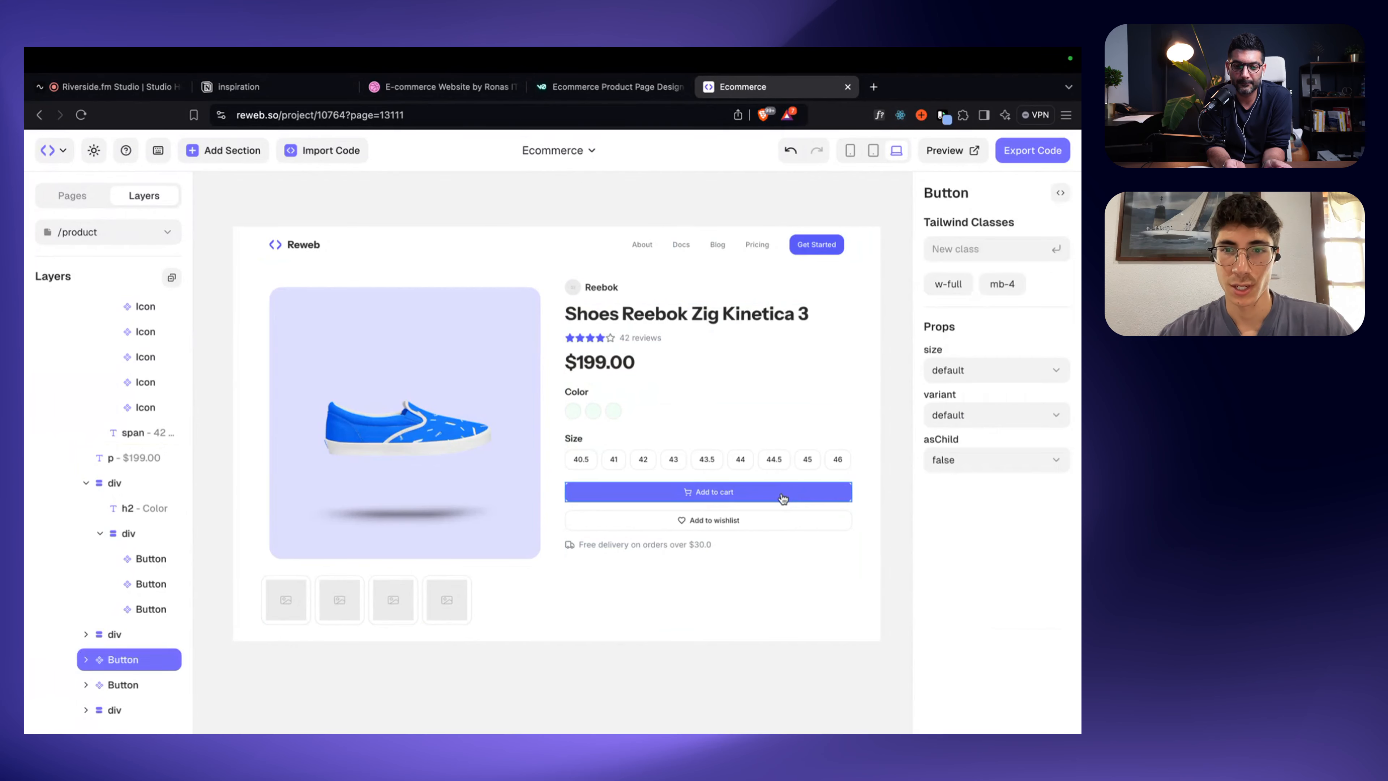
{"action": "left_click", "coordinate": [621, 526]}
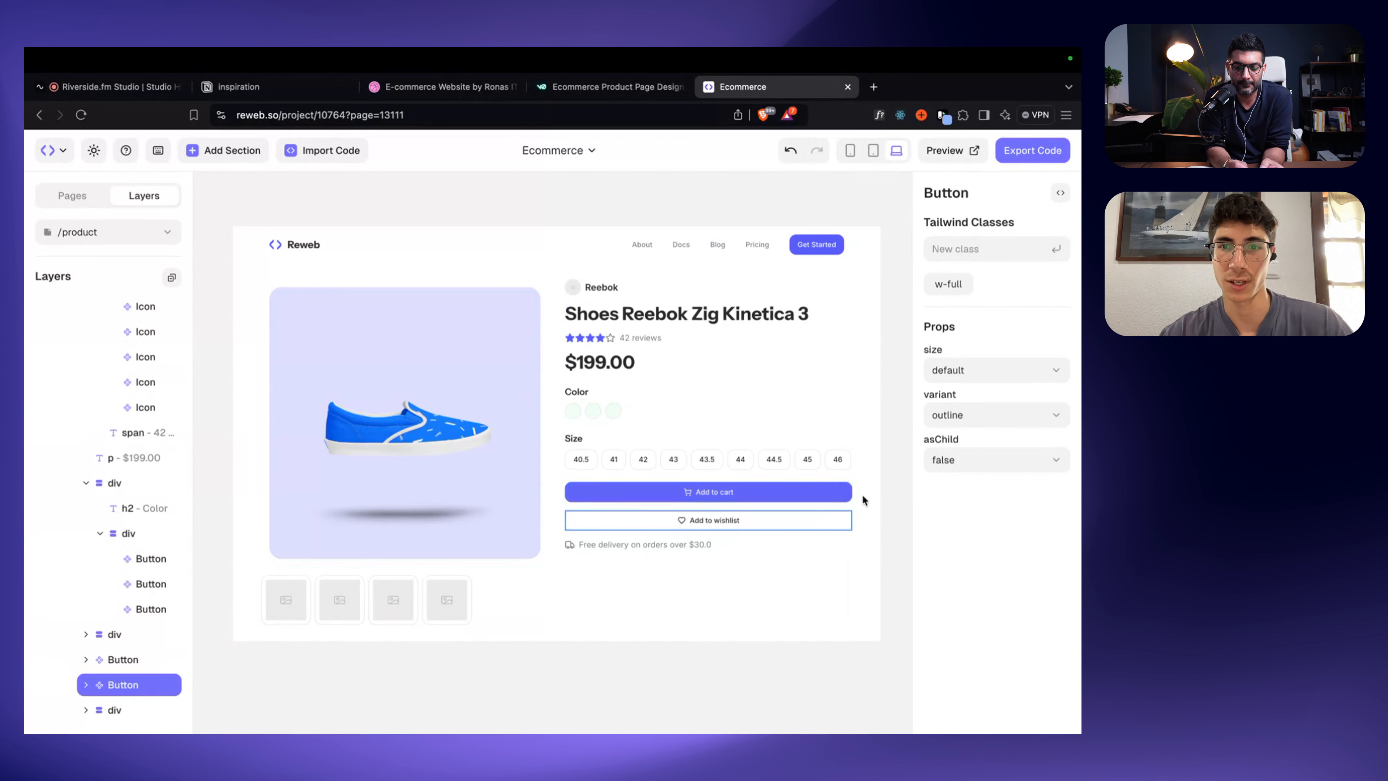
{"action": "scroll", "coordinate": [614, 495], "scroll_direction": "left", "scroll_amount": 2}
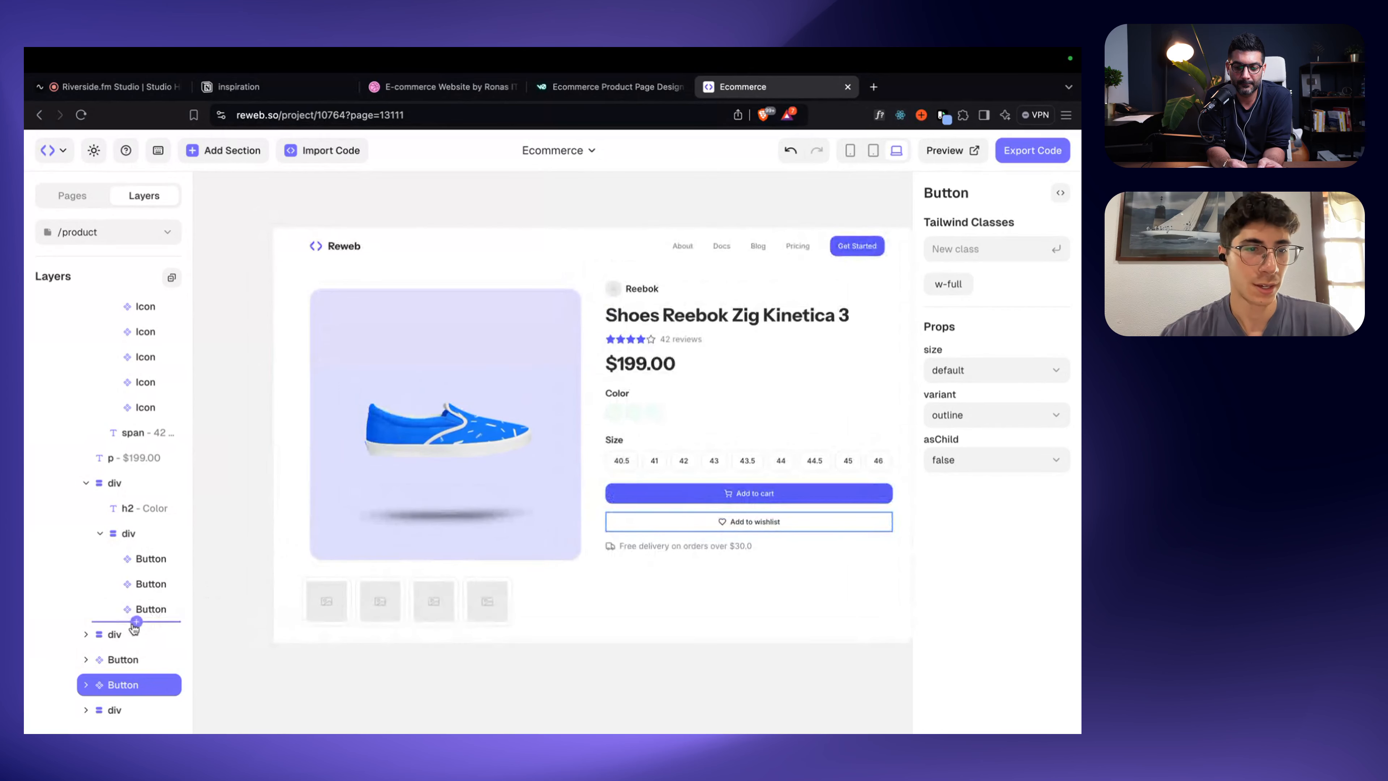
{"action": "mouse_move", "coordinate": [135, 648]}
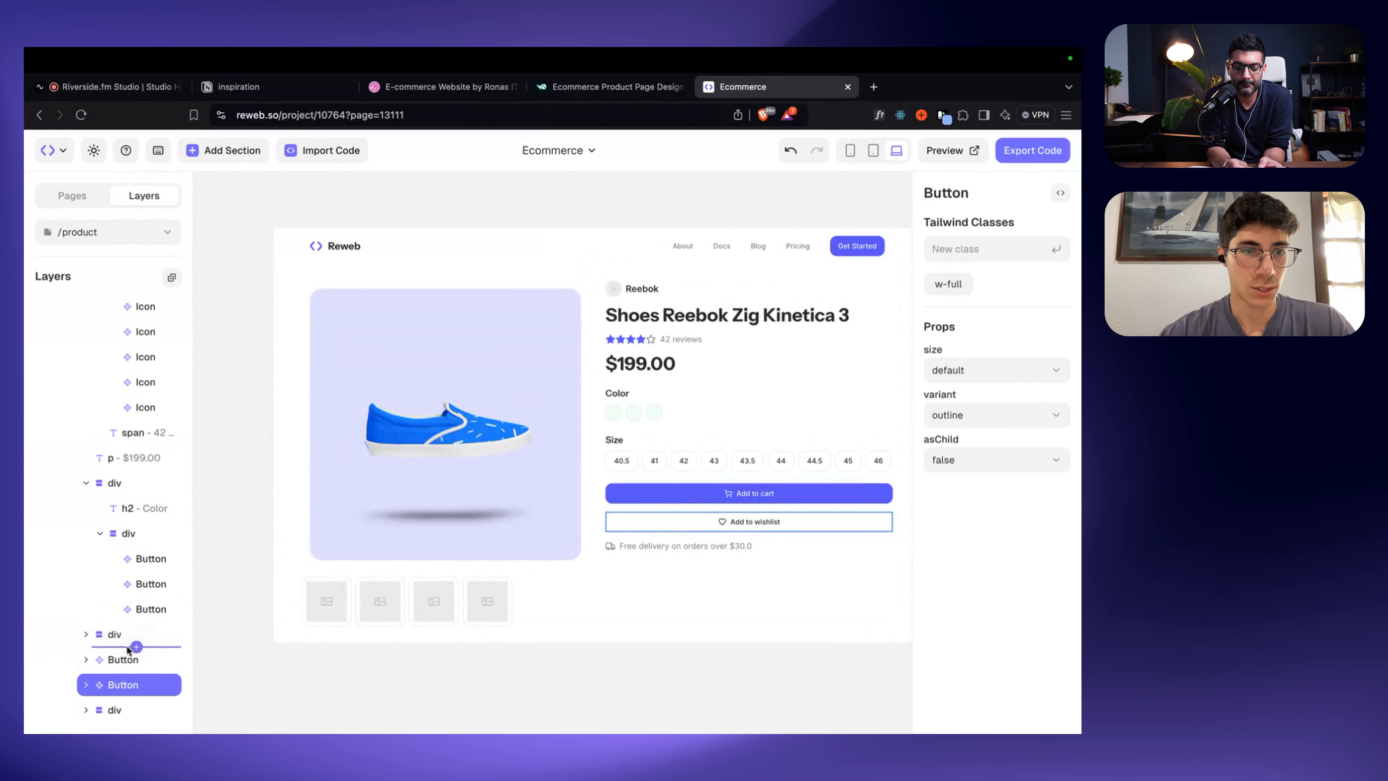
{"action": "left_click", "coordinate": [136, 647]}
{"action": "type", "text": "div"}
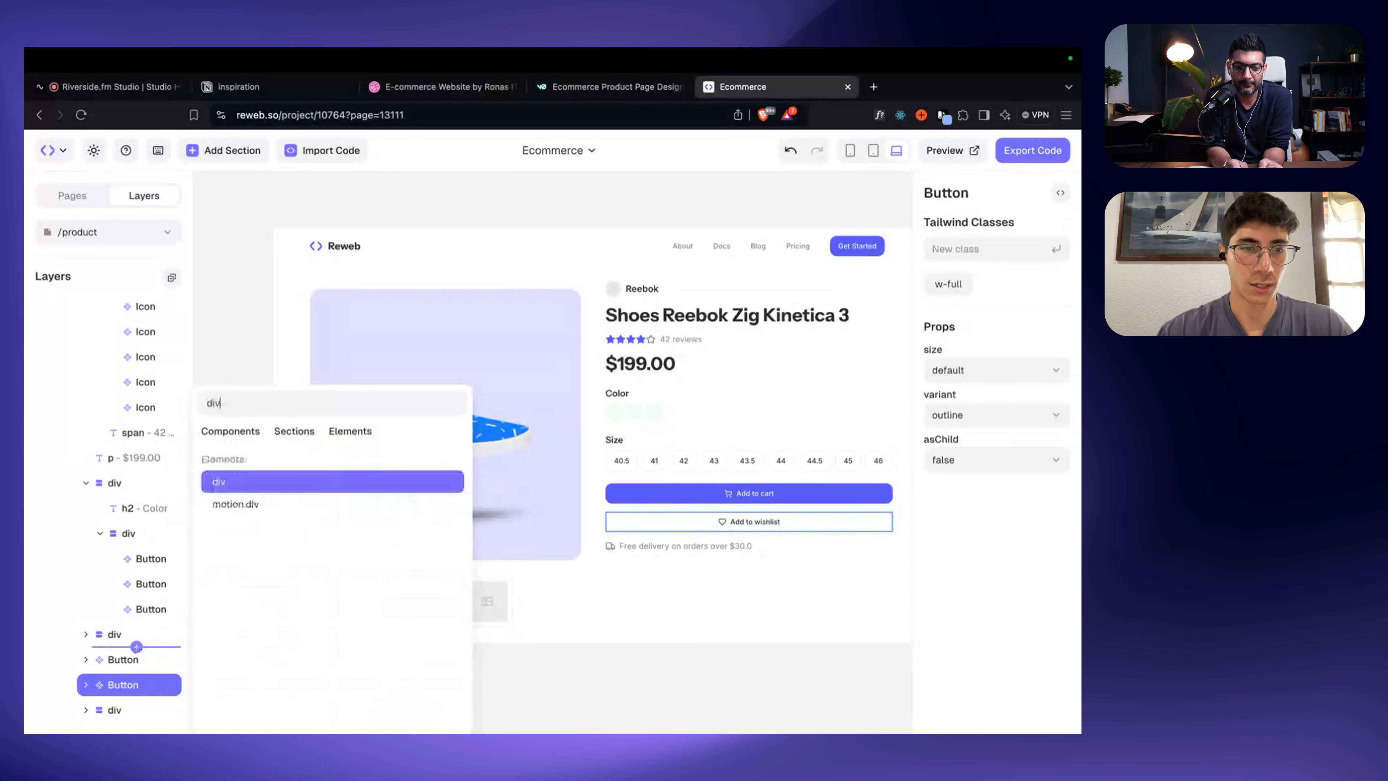
{"action": "key", "text": "Return"}
{"action": "scroll", "coordinate": [127, 658], "scroll_direction": "down", "scroll_amount": 1}
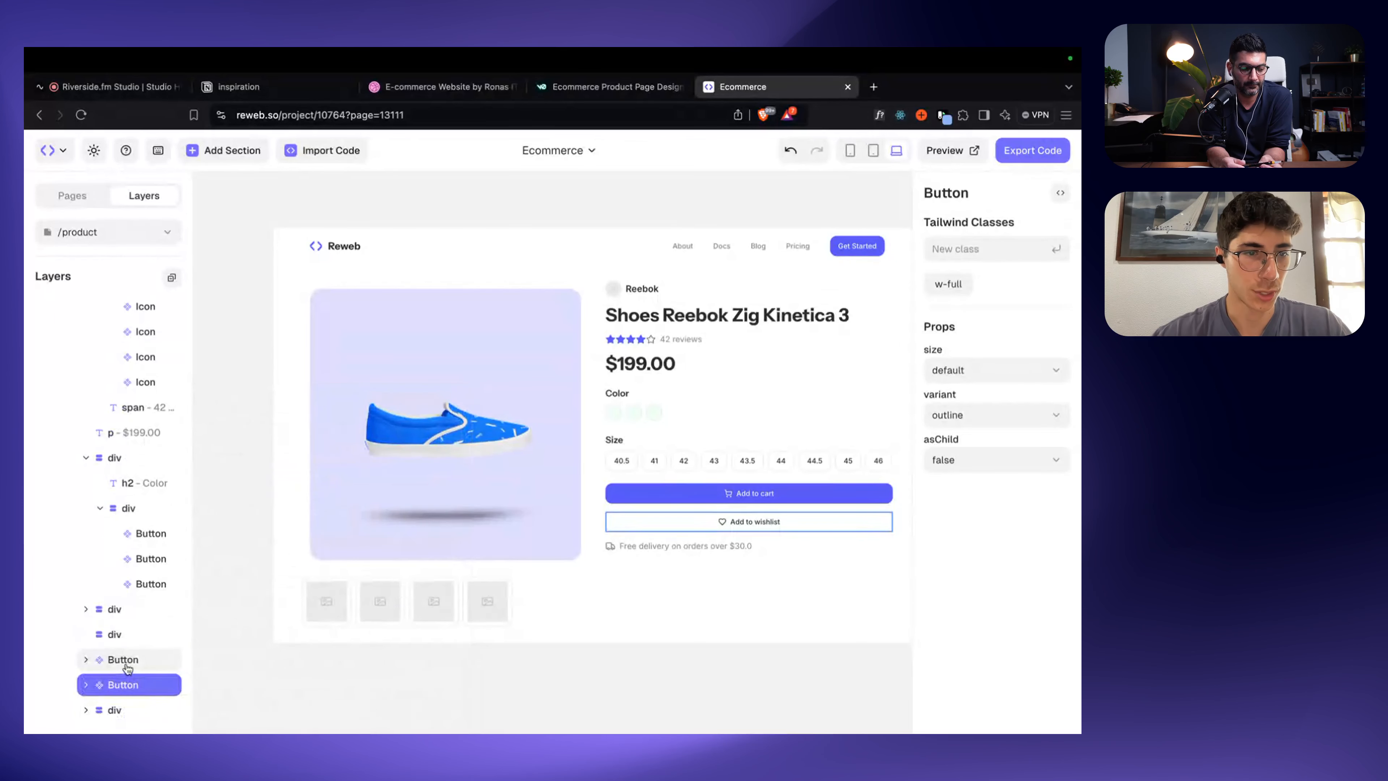
{"action": "mouse_move", "coordinate": [124, 664]}
{"action": "left_mouse_down"}
{"action": "mouse_move", "coordinate": [124, 639]}
{"action": "mouse_move", "coordinate": [126, 664]}
{"action": "left_mouse_up"}
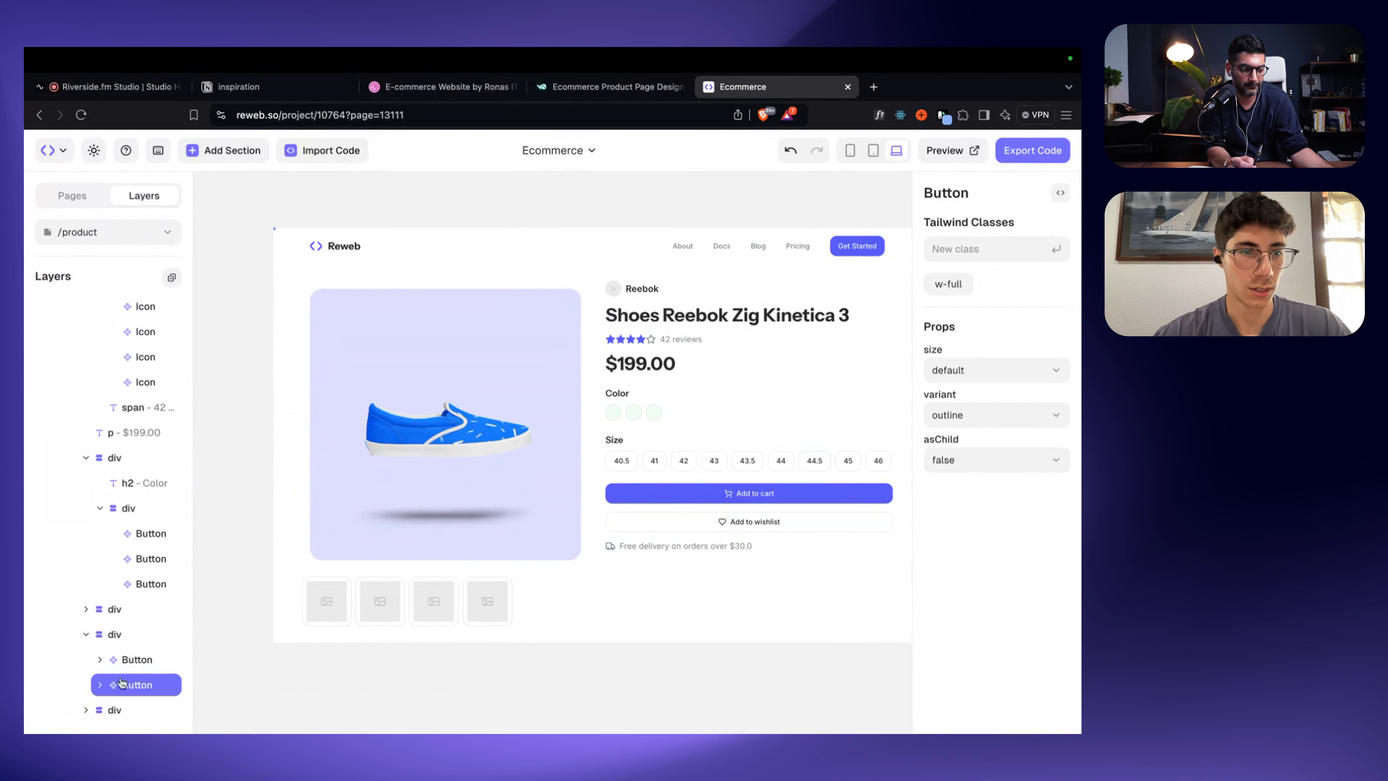
Step: Delete the text inside the Add to wishlist button and set the button's size to icon
{"action": "left_click", "coordinate": [99, 685]}
{"action": "scroll", "coordinate": [98, 690], "scroll_direction": "down", "scroll_amount": 2}
{"action": "left_click", "coordinate": [145, 684]}
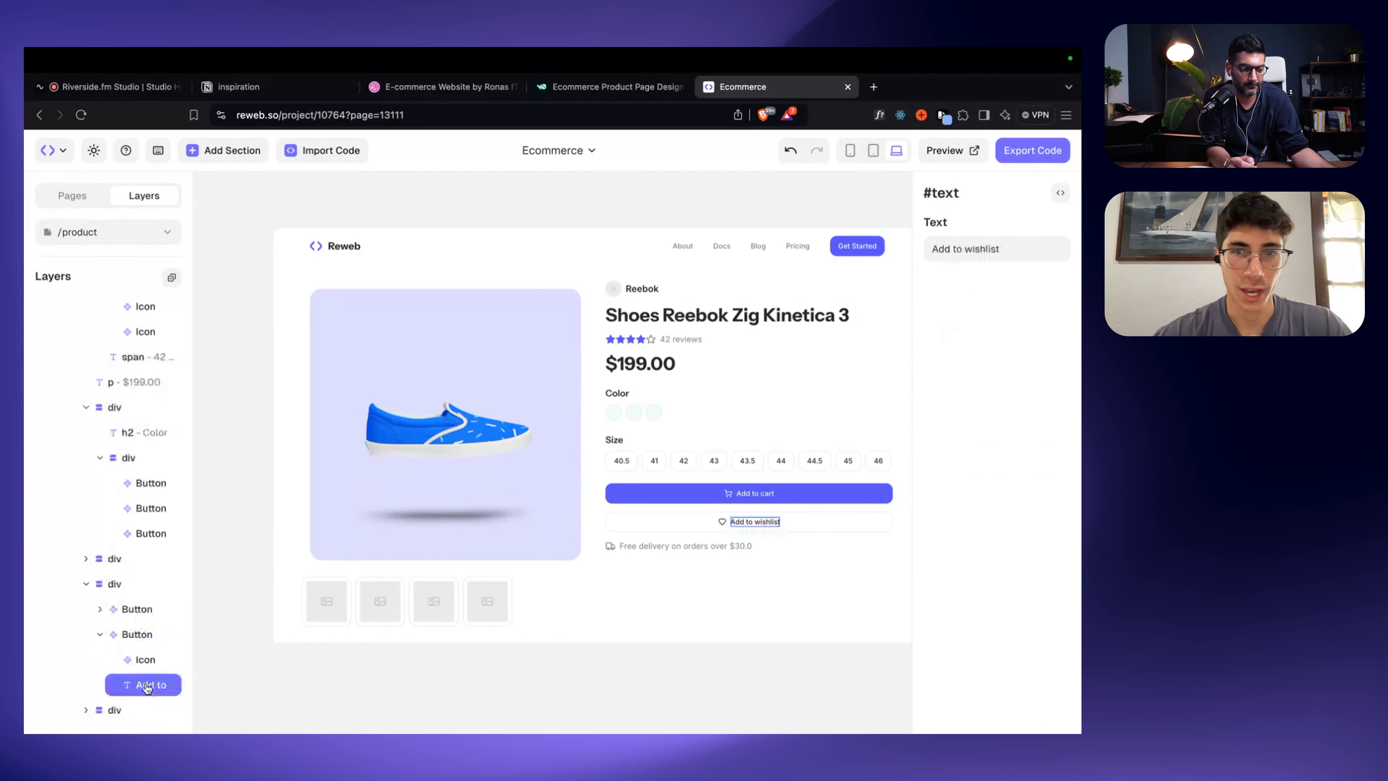
{"action": "key", "text": "BackSpace"}
{"action": "left_click", "coordinate": [143, 669]}
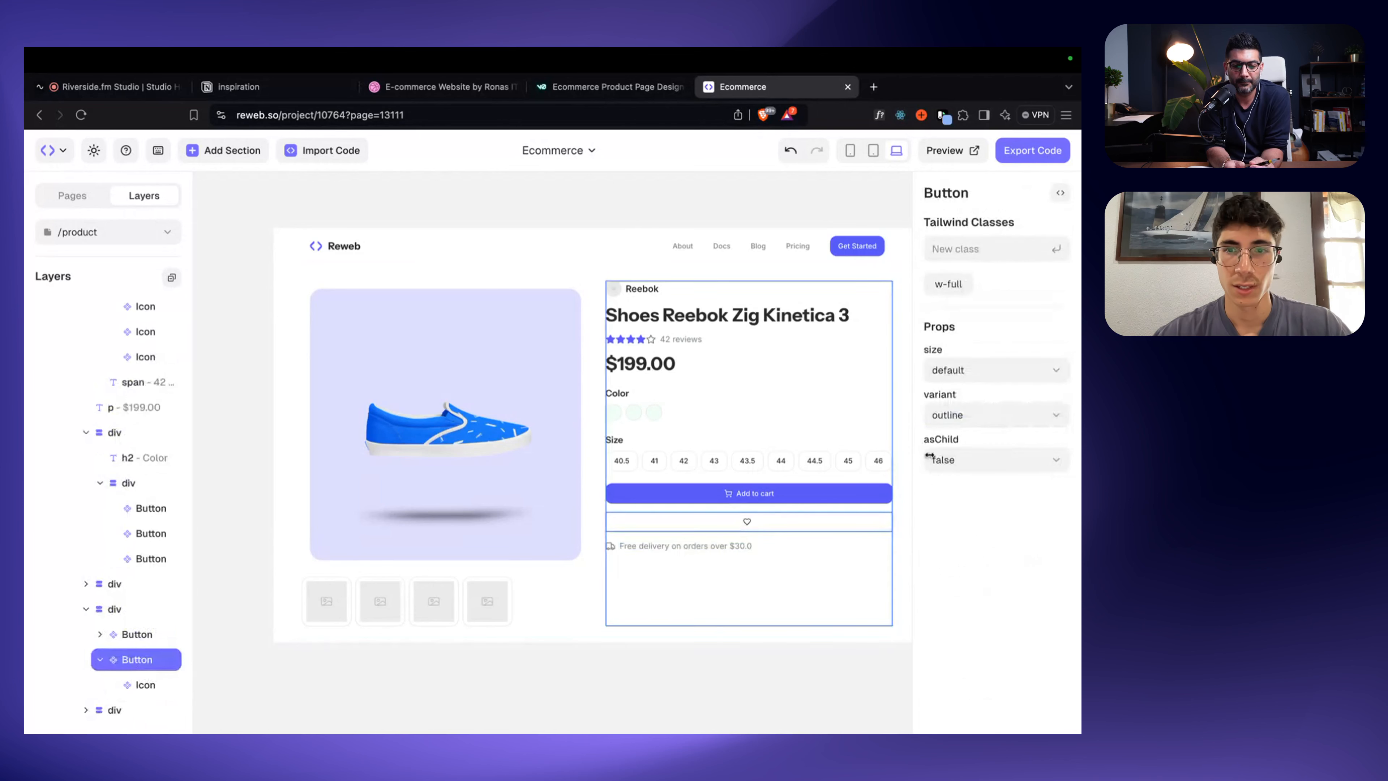
{"action": "left_click", "coordinate": [982, 370]}
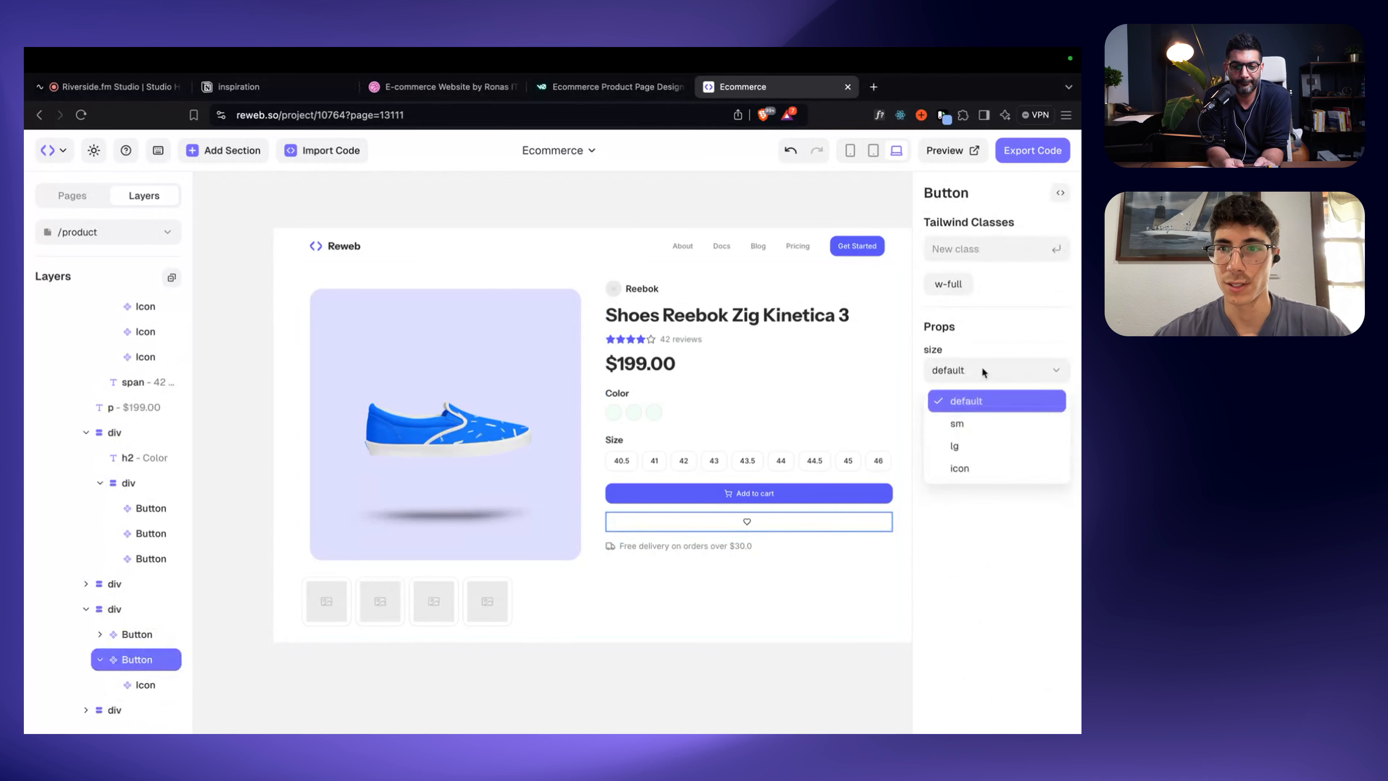
{"action": "left_click", "coordinate": [960, 468]}
Step: Add the flex, items-center and gap-6 classes to the div wrapping the cart and wishlist buttons
{"action": "left_click", "coordinate": [176, 603]}
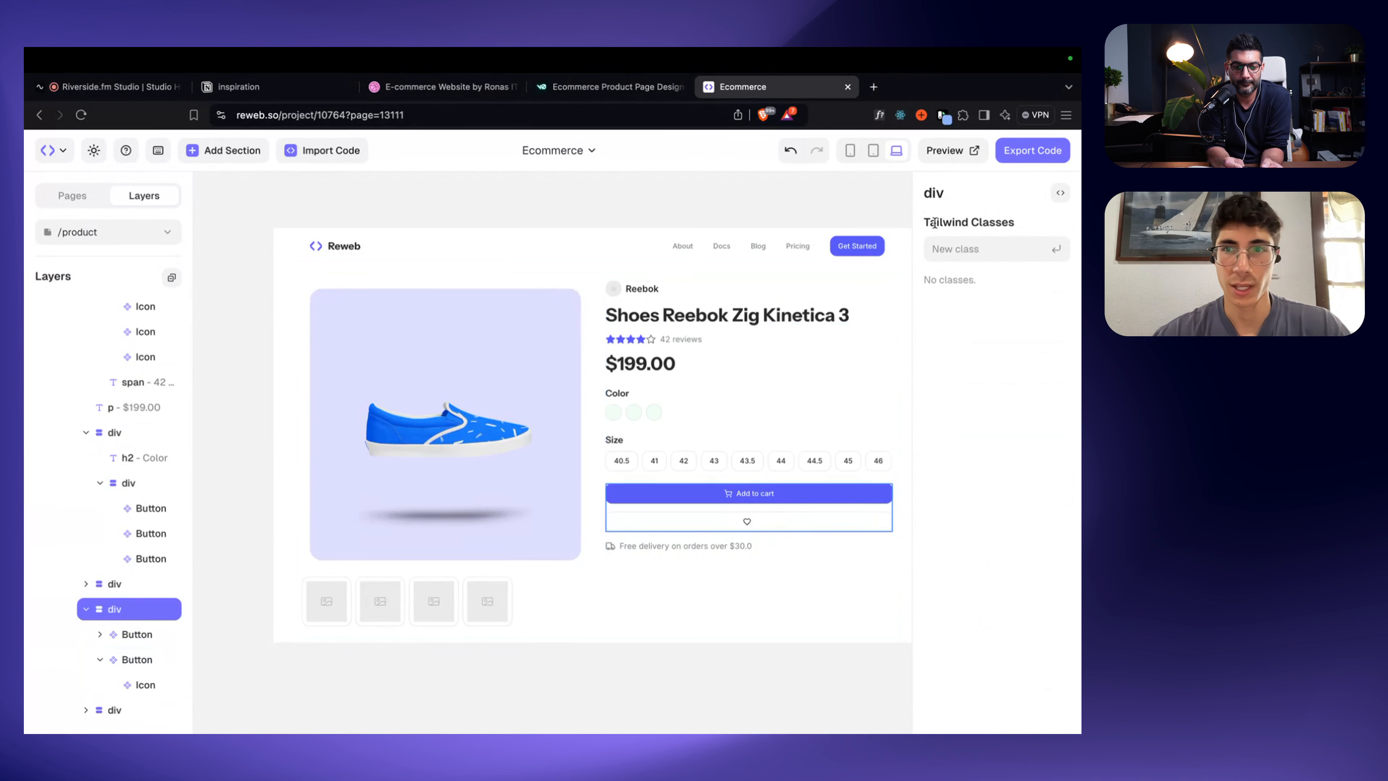
{"action": "left_click", "coordinate": [983, 248]}
{"action": "type", "text": "fle"}
{"action": "key", "text": "Return"}
{"action": "type", "text": "items"}
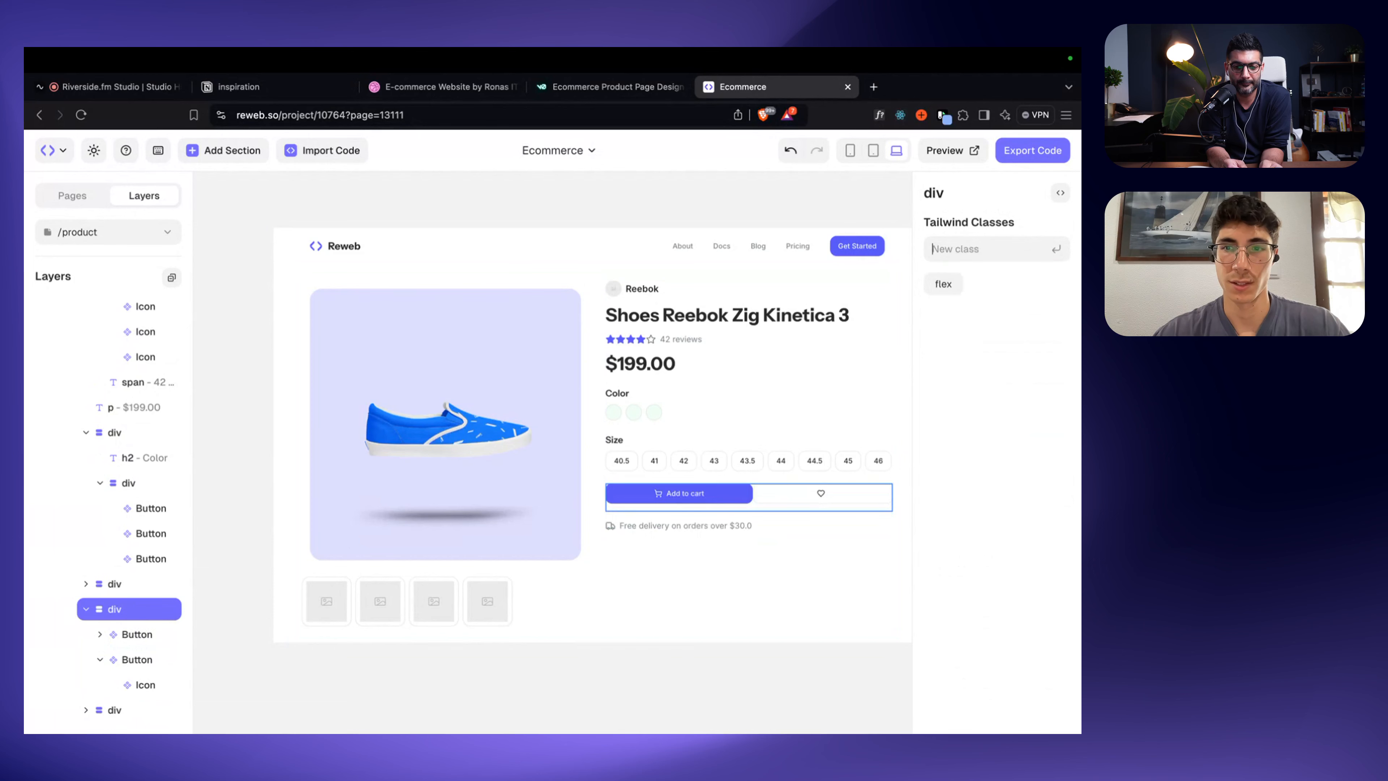
{"action": "type", "text": "-ce"}
{"action": "key", "text": "Return"}
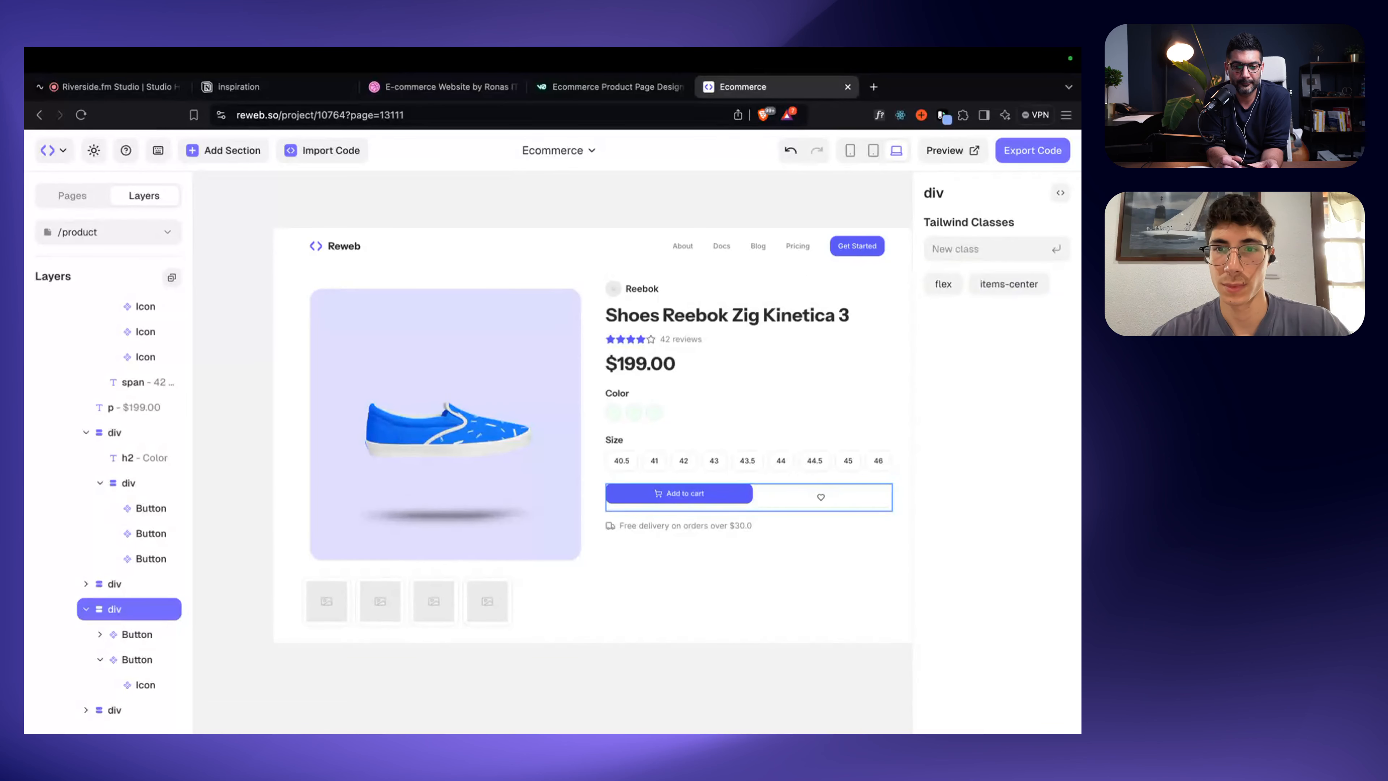
{"action": "type", "text": "gap-"}
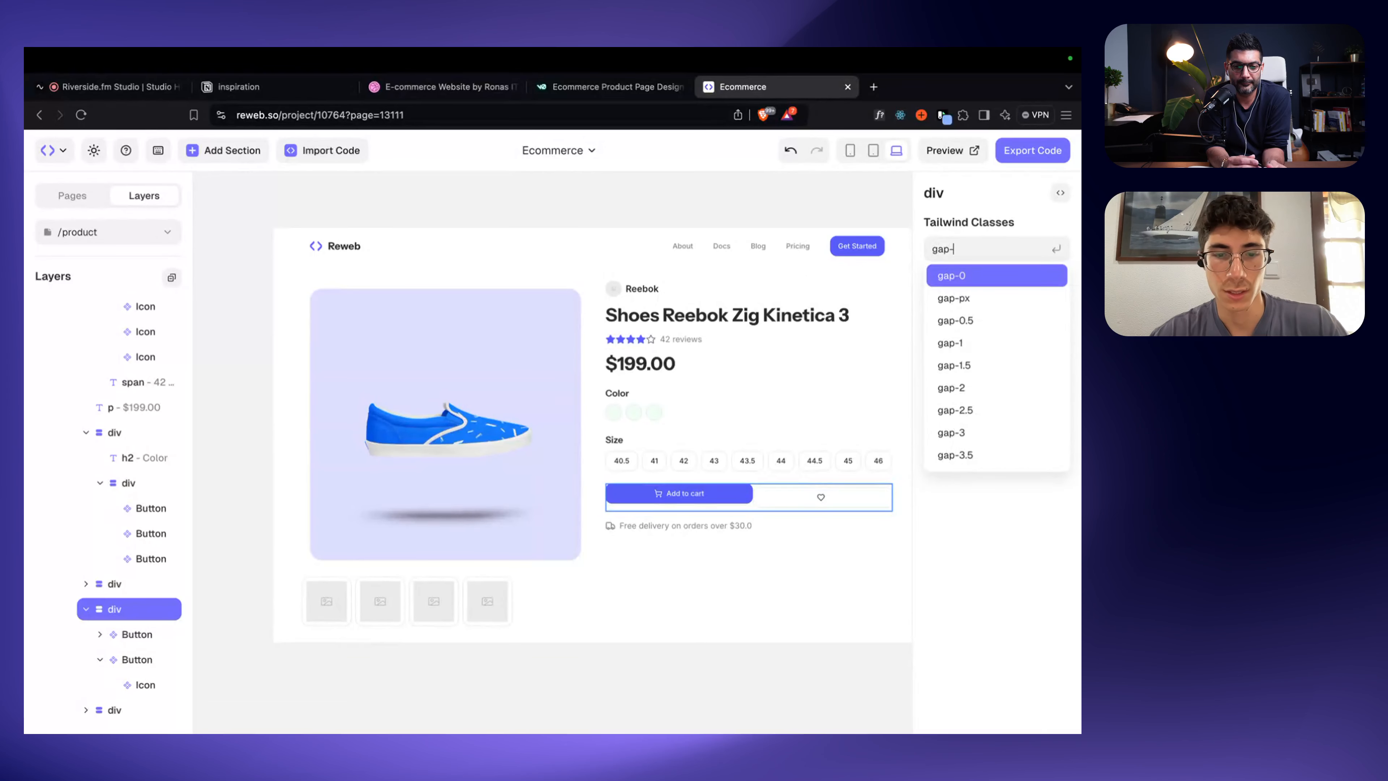
{"action": "type", "text": "4"}
{"action": "key", "text": "Return"}
Step: Remove the w-full class from the wishlist button and the mb-4 class from the Add to cart button
{"action": "left_click", "coordinate": [780, 504]}
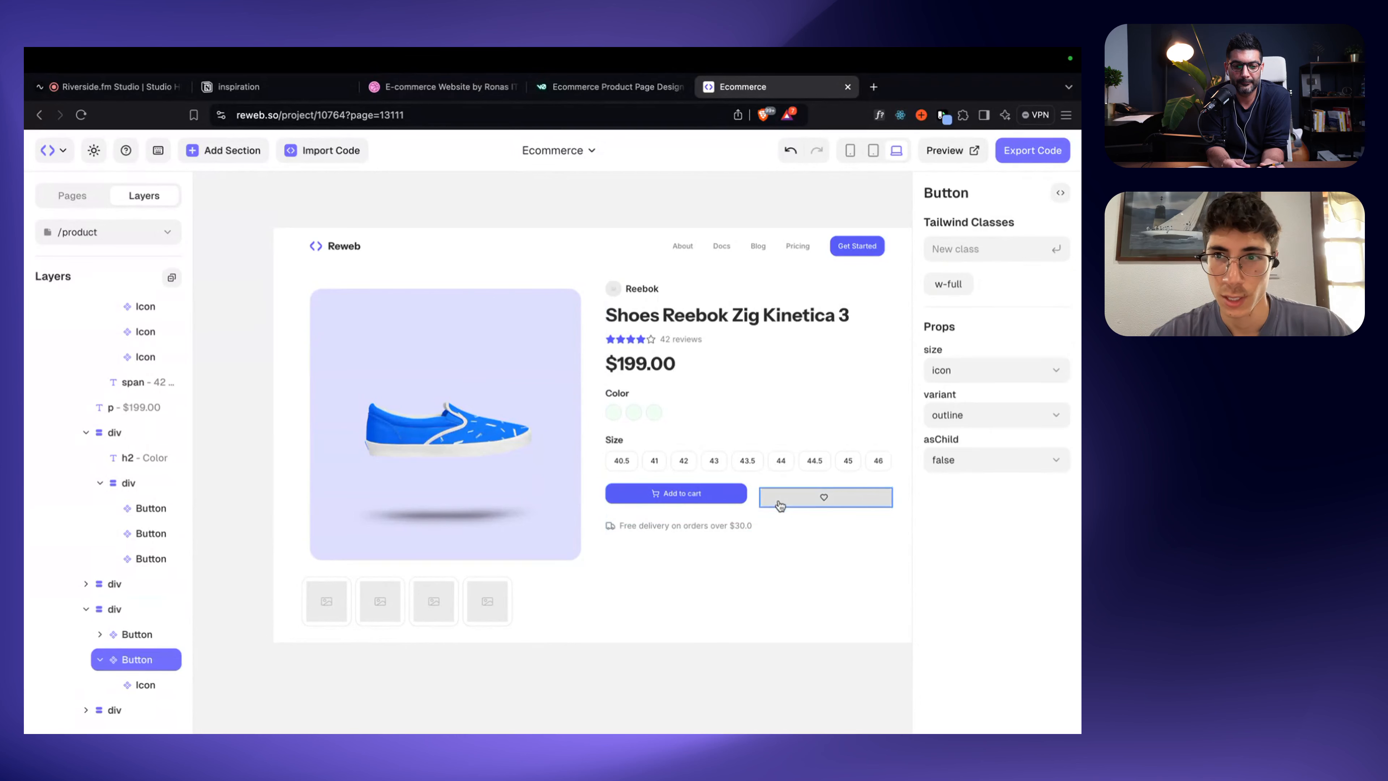
{"action": "left_click", "coordinate": [959, 282]}
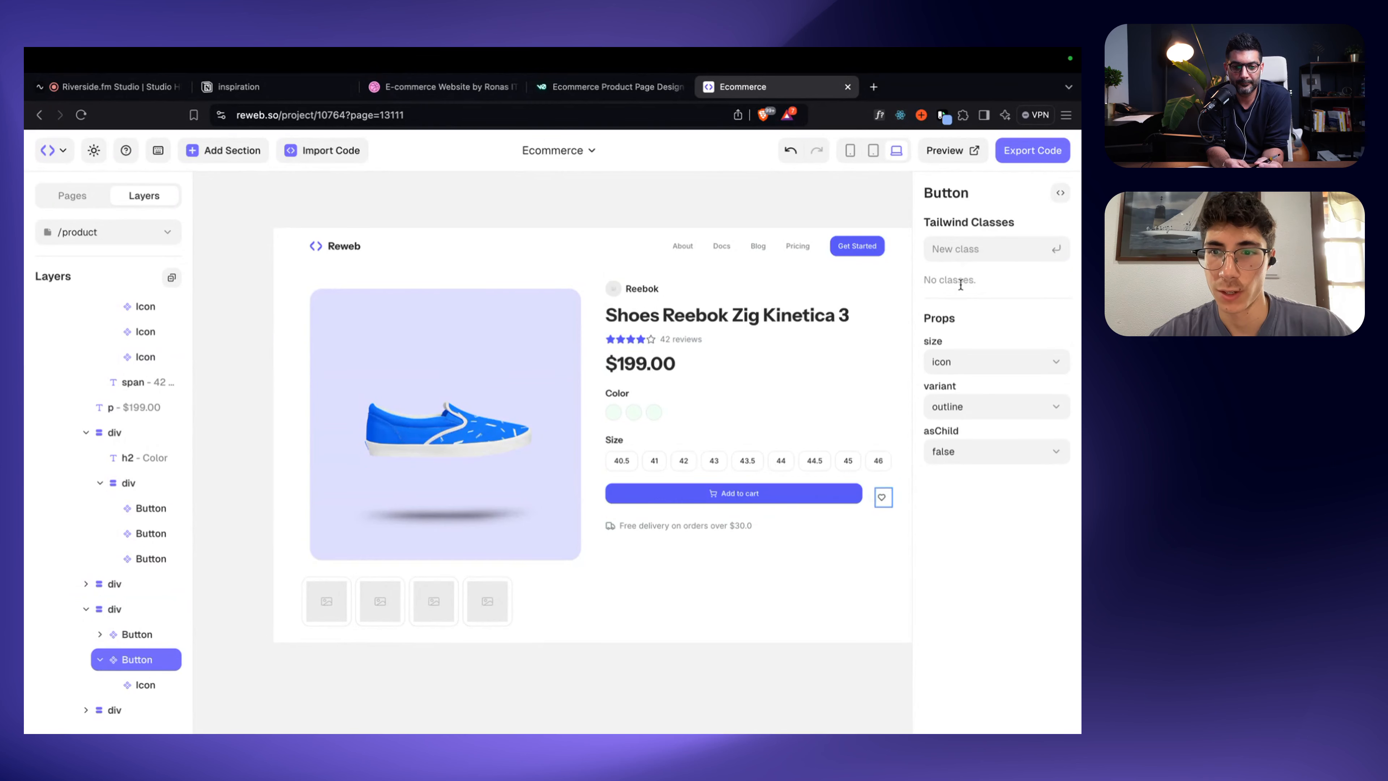
{"action": "left_click", "coordinate": [836, 514]}
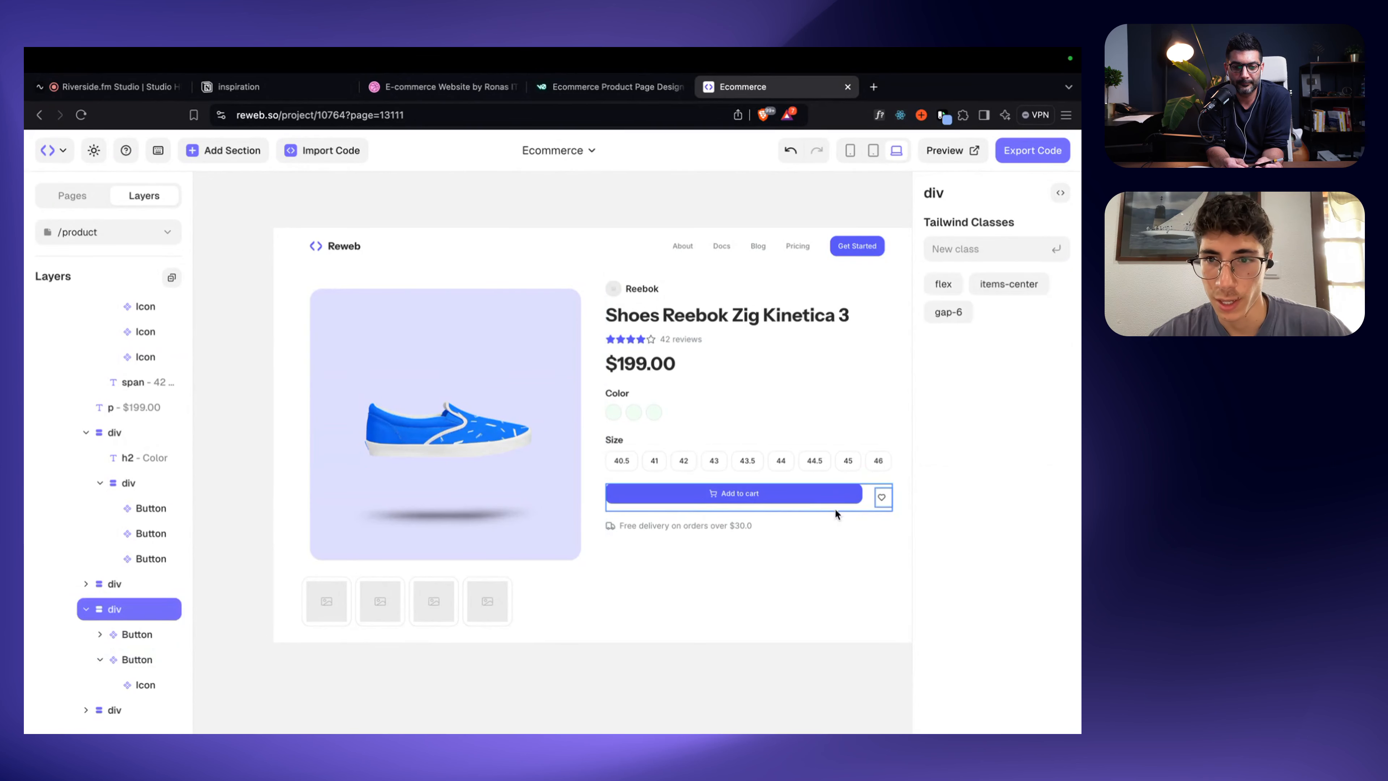
{"action": "left_click", "coordinate": [98, 634]}
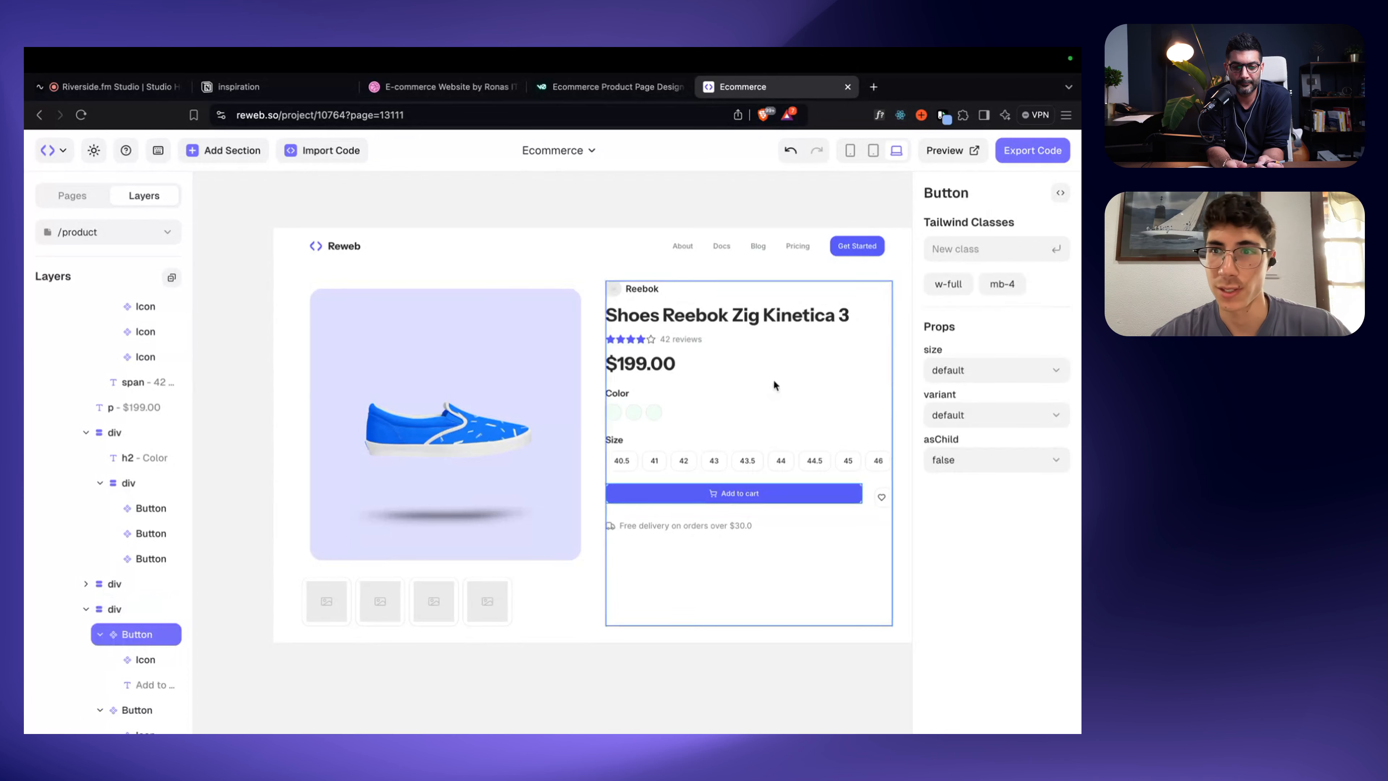
{"action": "left_click", "coordinate": [1018, 283]}
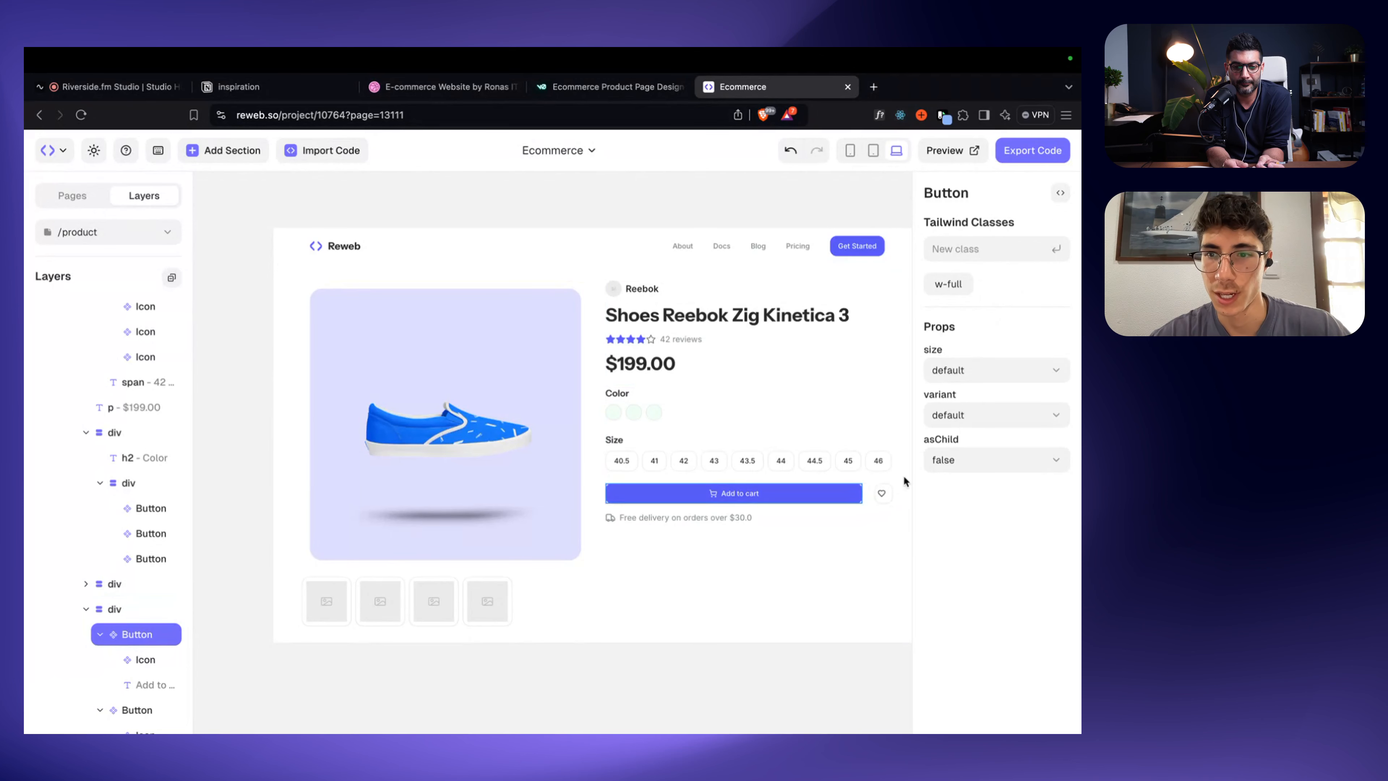
Step: Replace the gap class on the div wrapping the two buttons with gap-2
{"action": "left_click", "coordinate": [868, 494]}
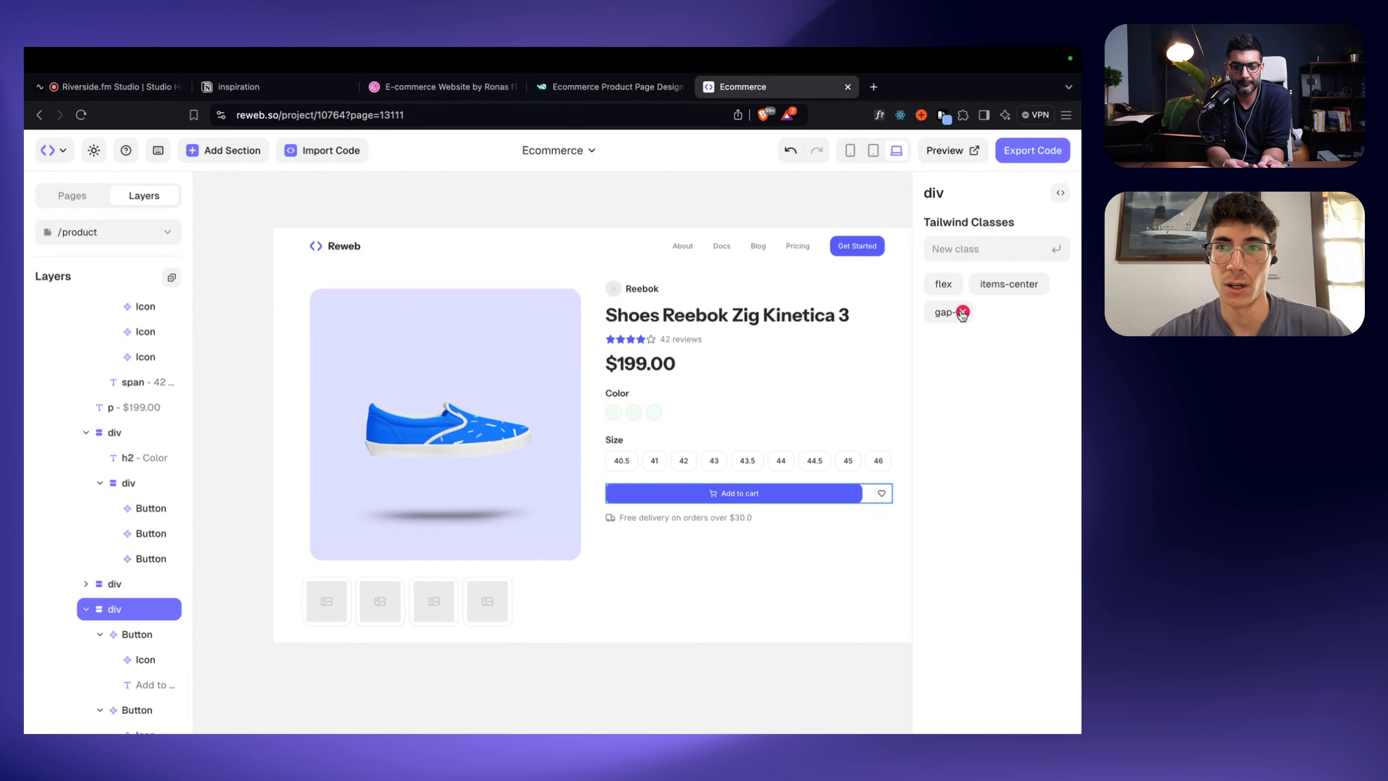
{"action": "left_click", "coordinate": [962, 313]}
{"action": "type", "text": "gap-2"}
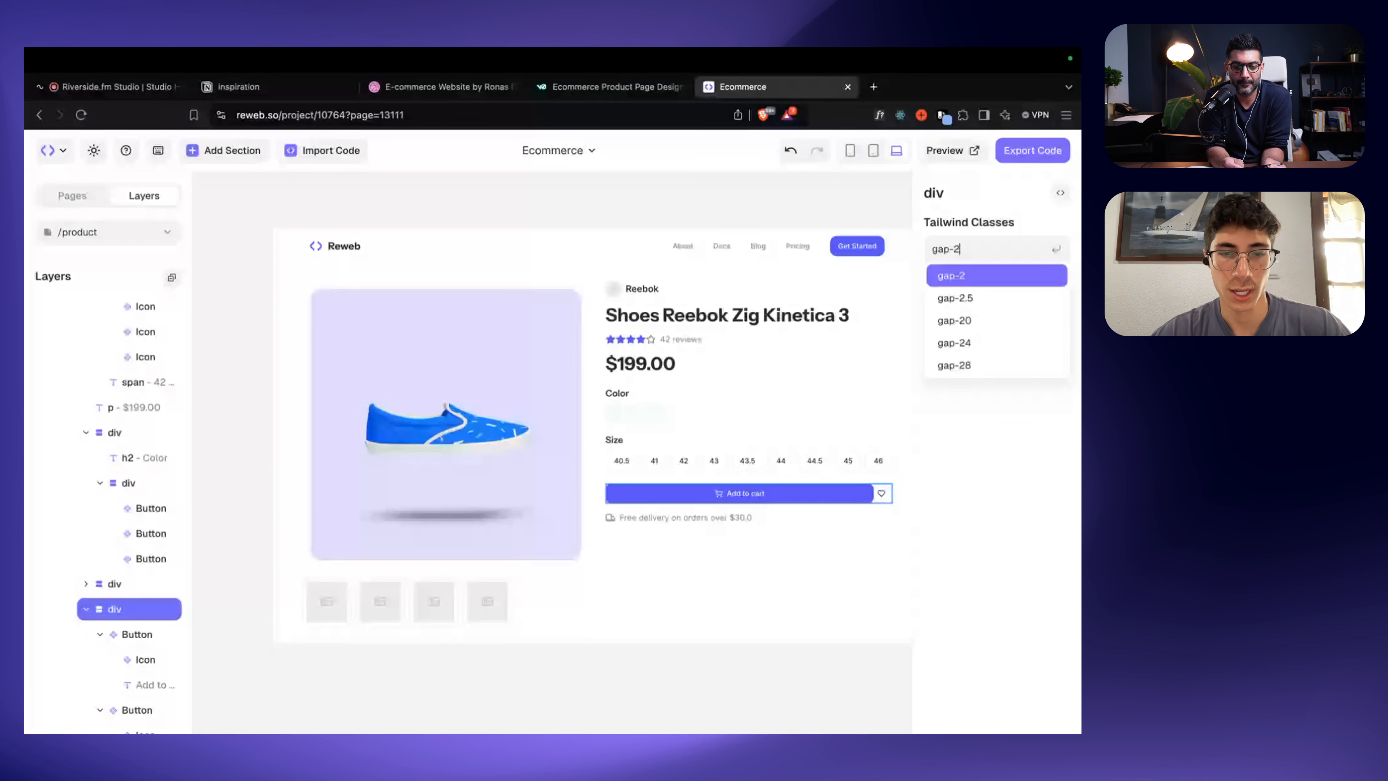
{"action": "key", "text": "Return"}
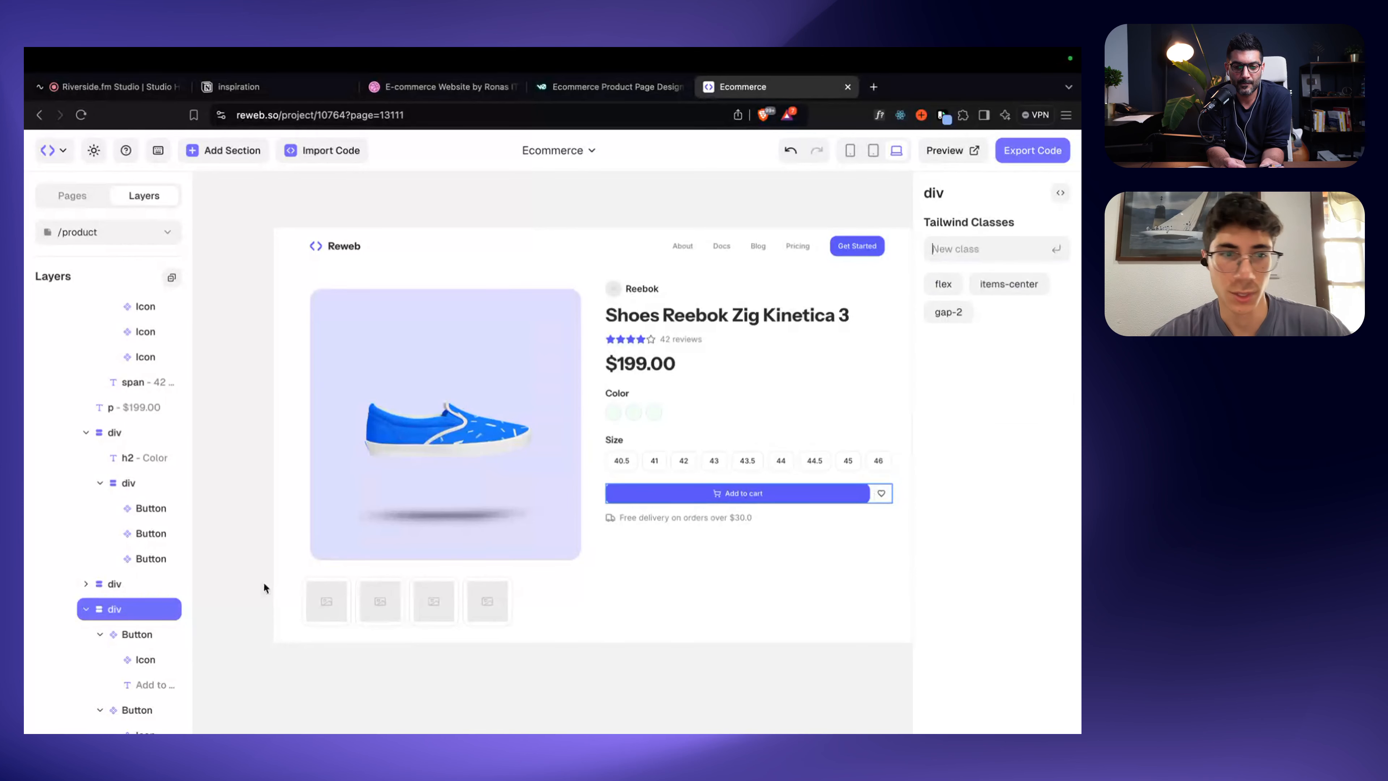
Step: Add the shrink-0 class to the wishlist heart button
{"action": "scroll", "coordinate": [137, 661], "scroll_direction": "down", "scroll_amount": 2}
{"action": "left_click", "coordinate": [136, 659]}
{"action": "scroll", "coordinate": [737, 476], "scroll_direction": "up", "scroll_amount": 3}
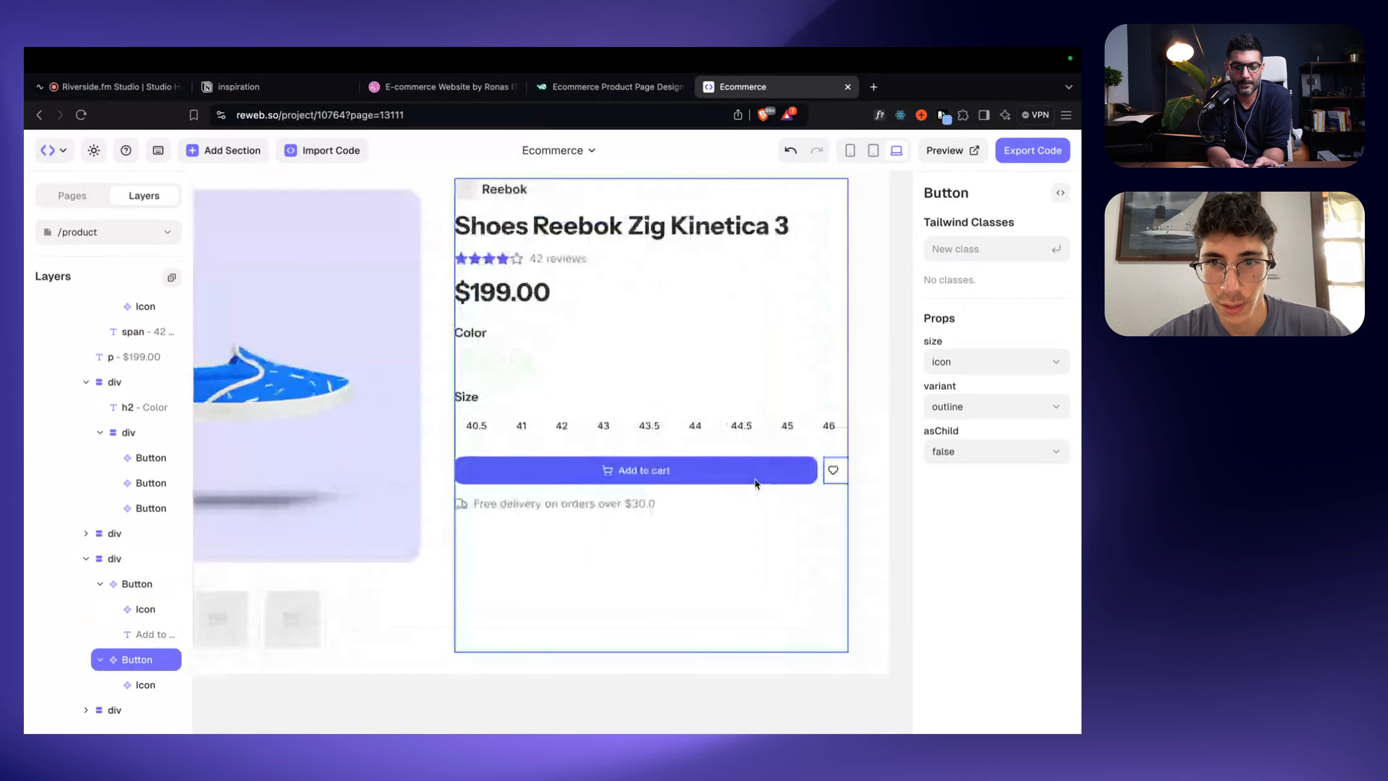
{"action": "scroll", "coordinate": [679, 505], "scroll_direction": "up", "scroll_amount": 2}
{"action": "scroll", "coordinate": [678, 507], "scroll_direction": "up", "scroll_amount": 3}
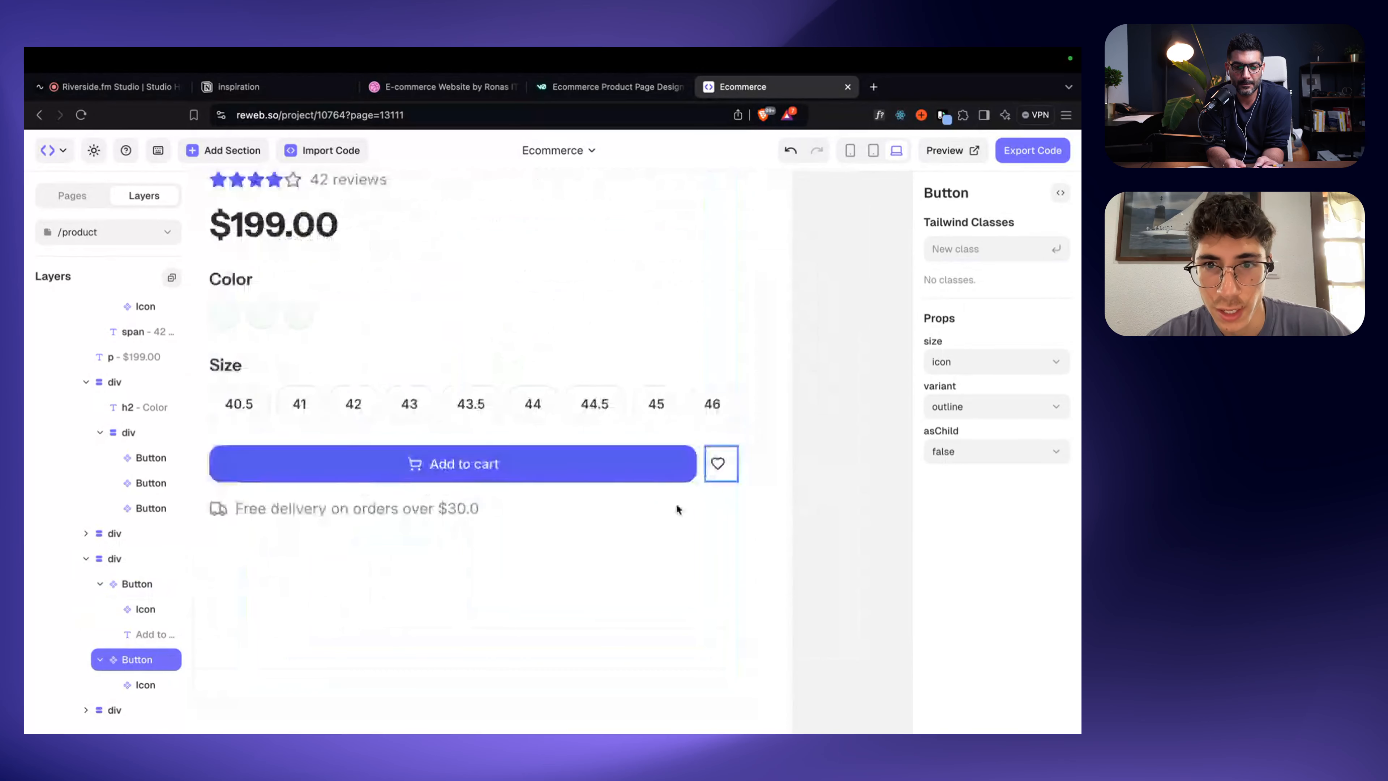
{"action": "left_click", "coordinate": [829, 407]}
{"action": "left_click", "coordinate": [732, 471]}
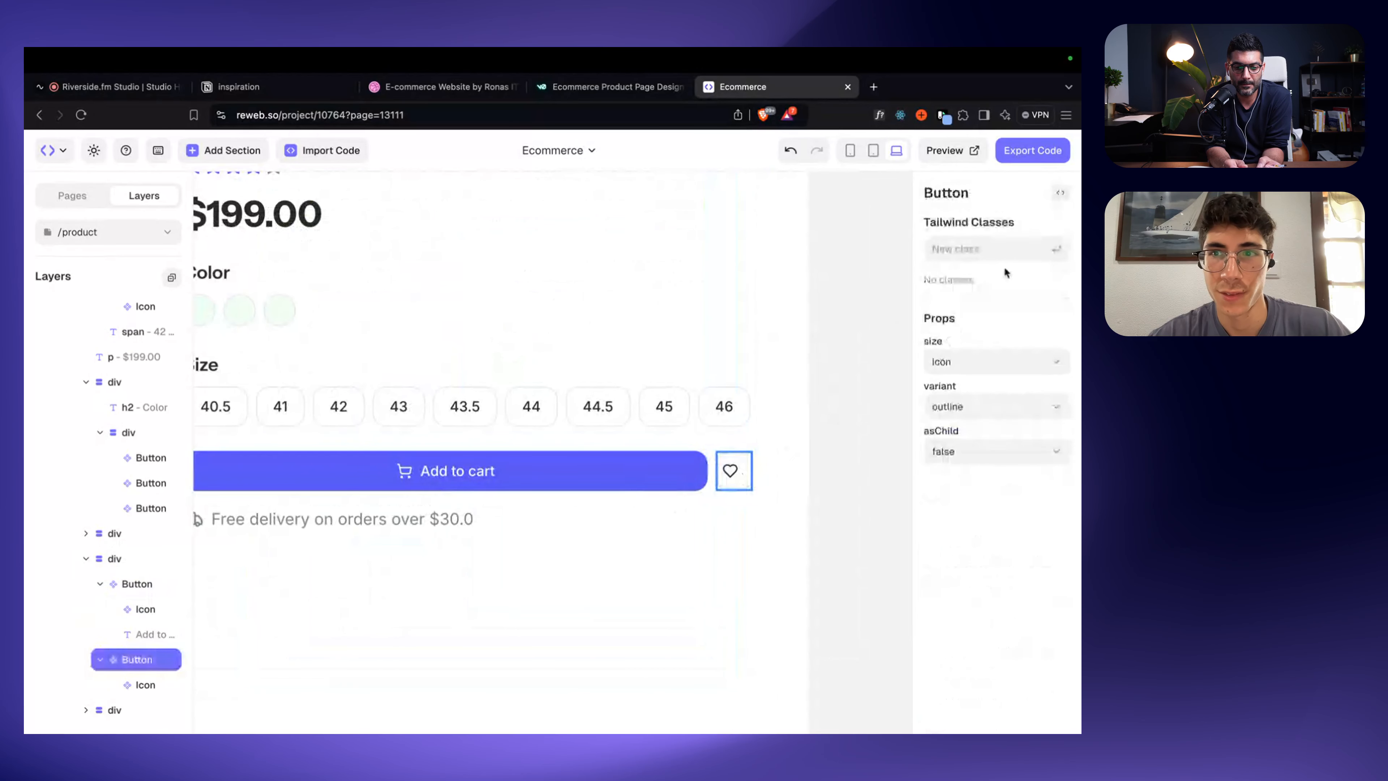
{"action": "type", "text": "shr"}
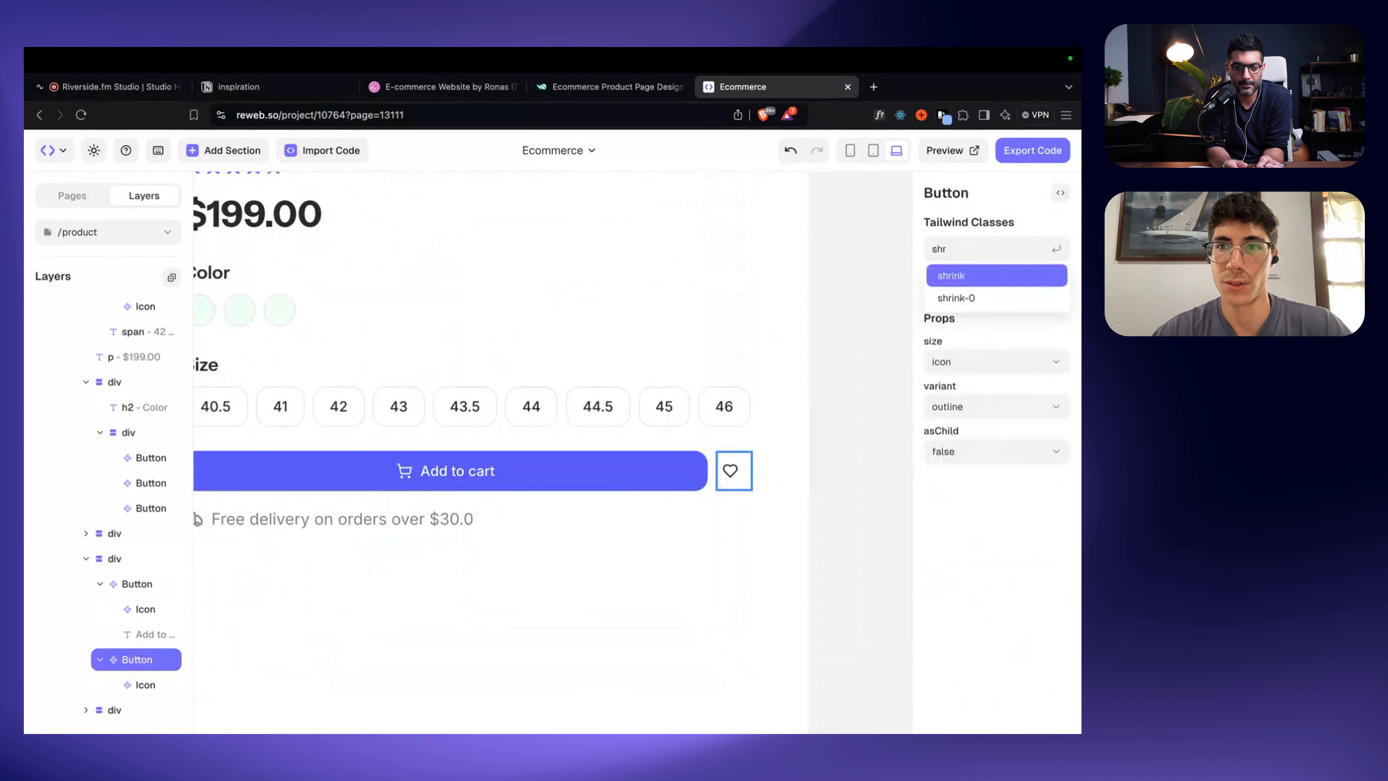
{"action": "key", "text": "Down"}
{"action": "key", "text": "Return"}
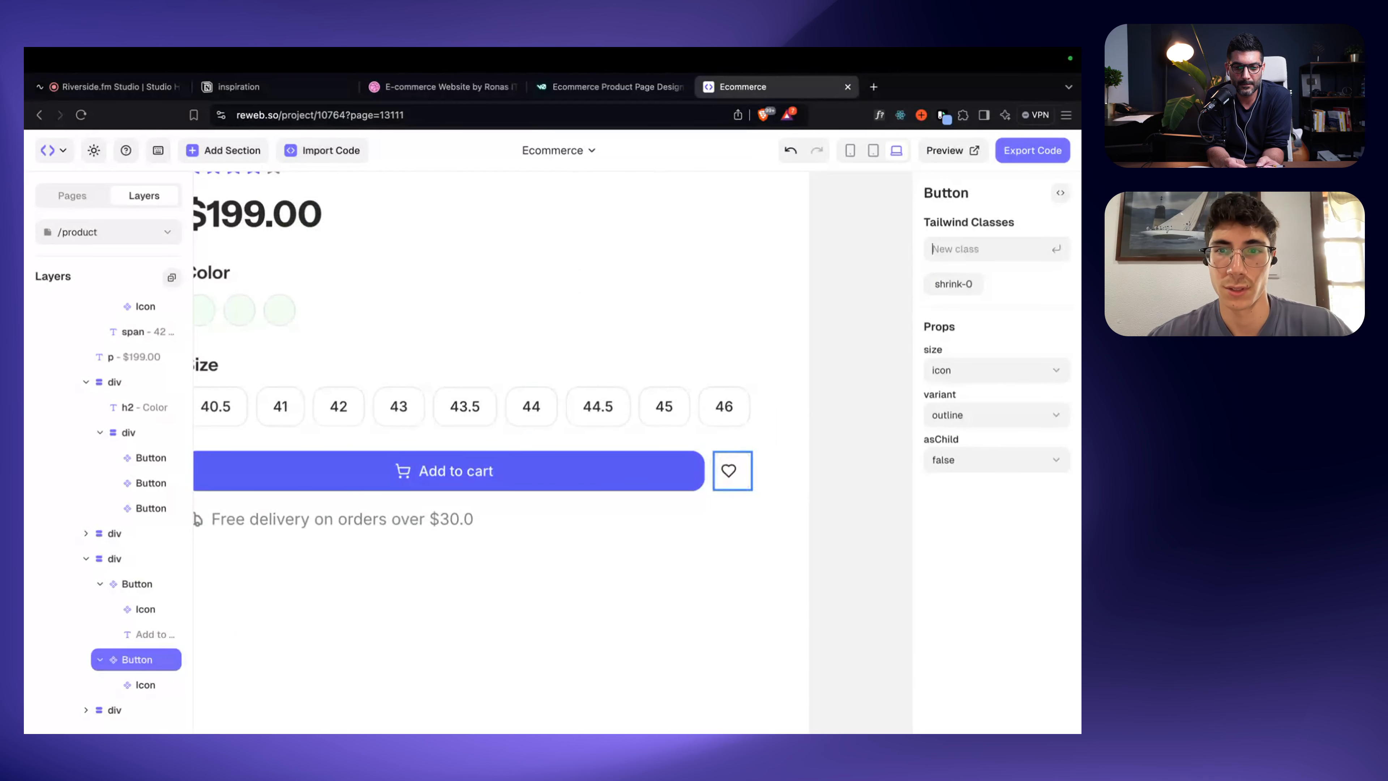
Step: Remove the mr-2 class from the wishlist button's heart icon and collapse the whole layer tree
{"action": "left_click", "coordinate": [730, 477]}
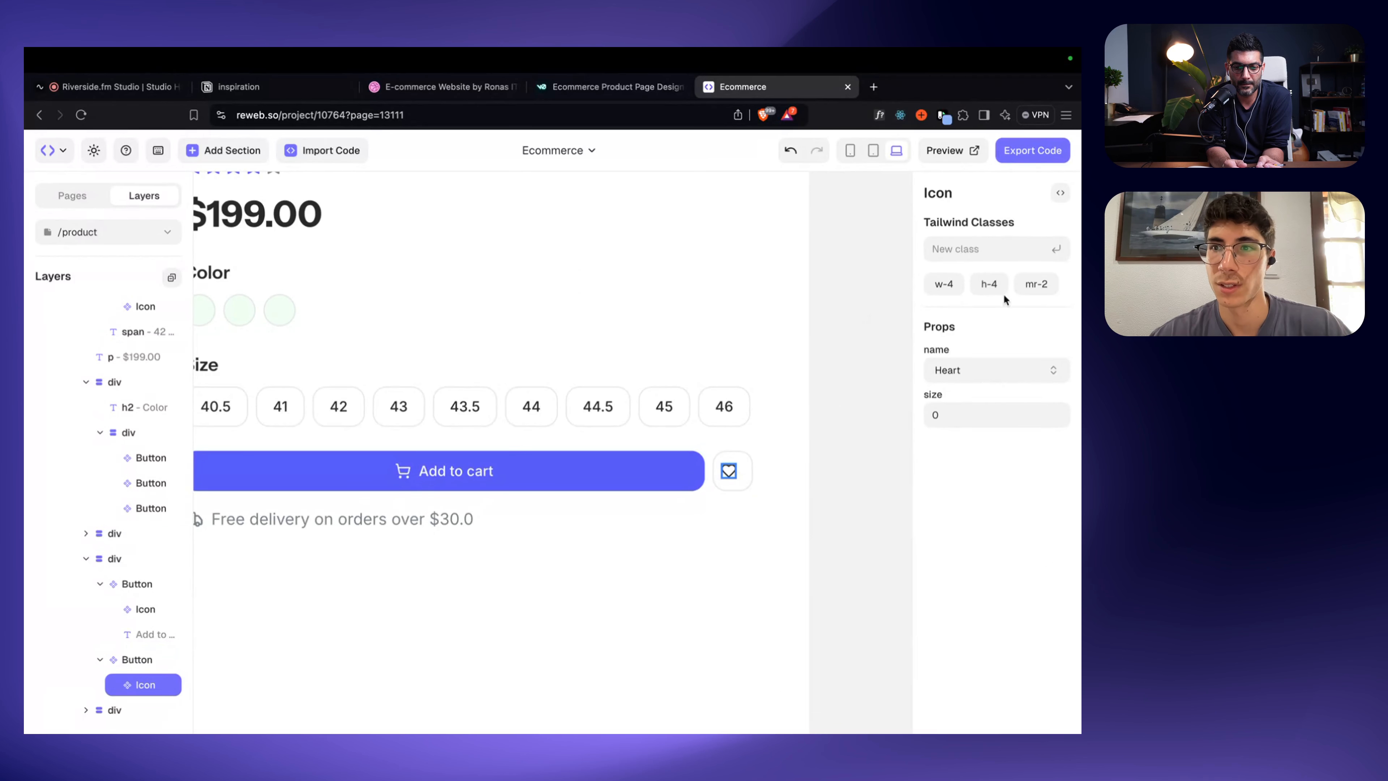
{"action": "left_click", "coordinate": [1053, 287]}
{"action": "left_click", "coordinate": [837, 409]}
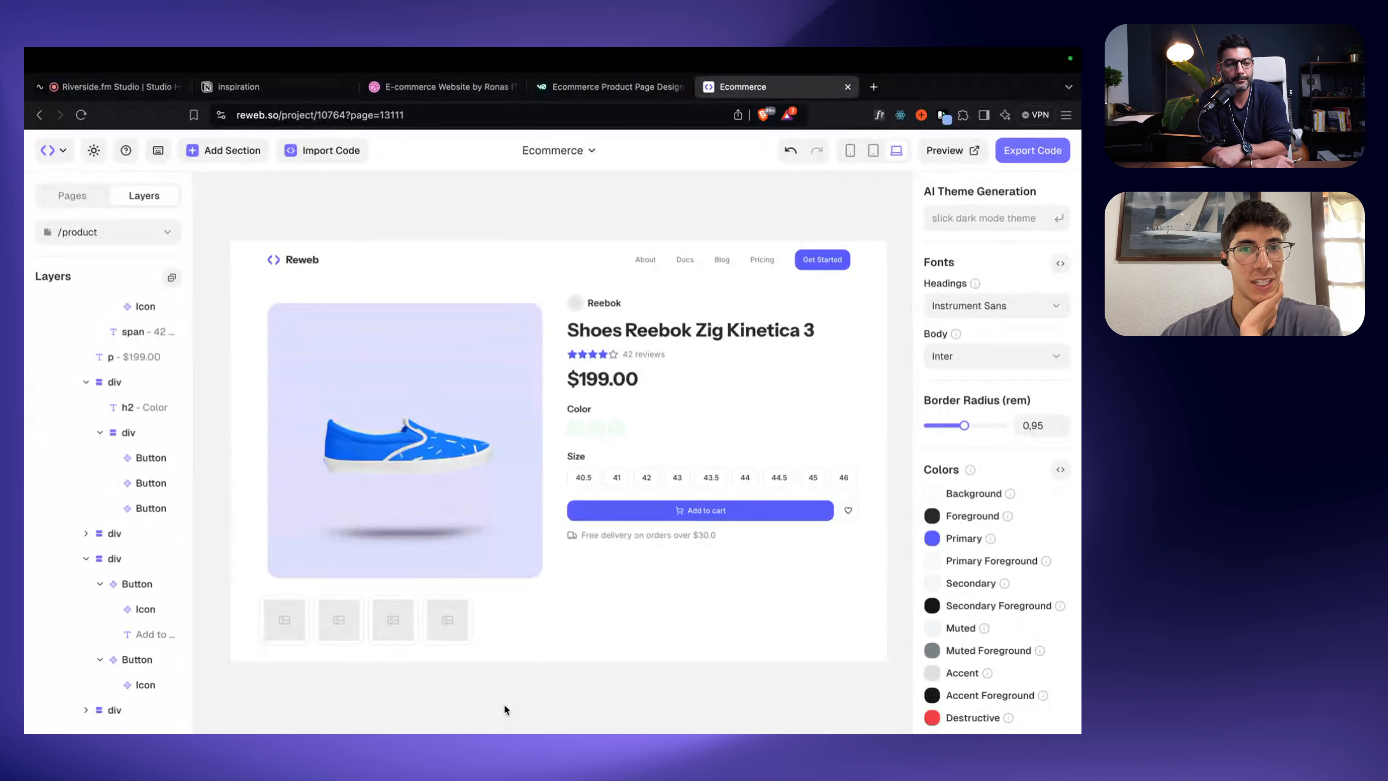
{"action": "left_click", "coordinate": [172, 278]}
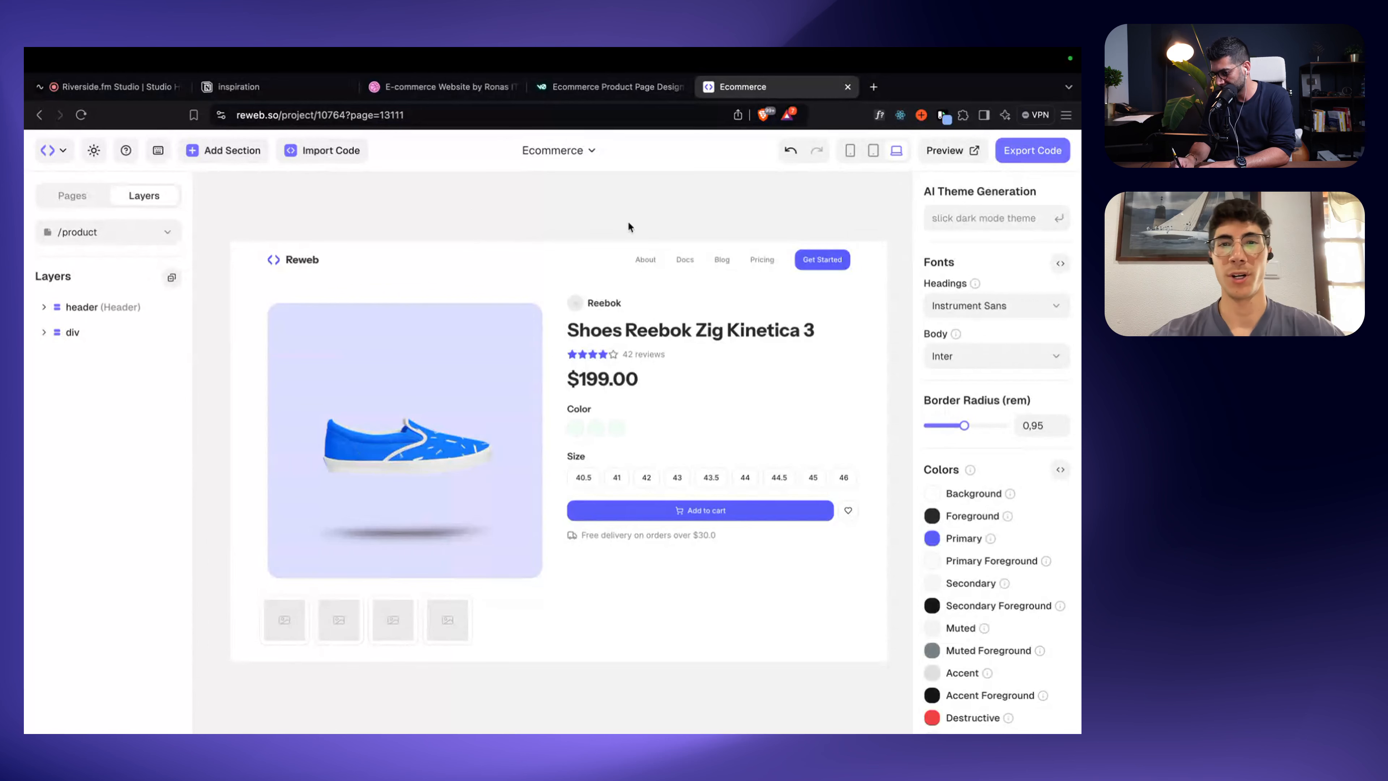
Step: Inspect the product details div's generated code, including its component, layout, global styles, Tailwind config and button files
{"action": "left_click", "coordinate": [713, 345]}
{"action": "left_click", "coordinate": [1060, 193]}
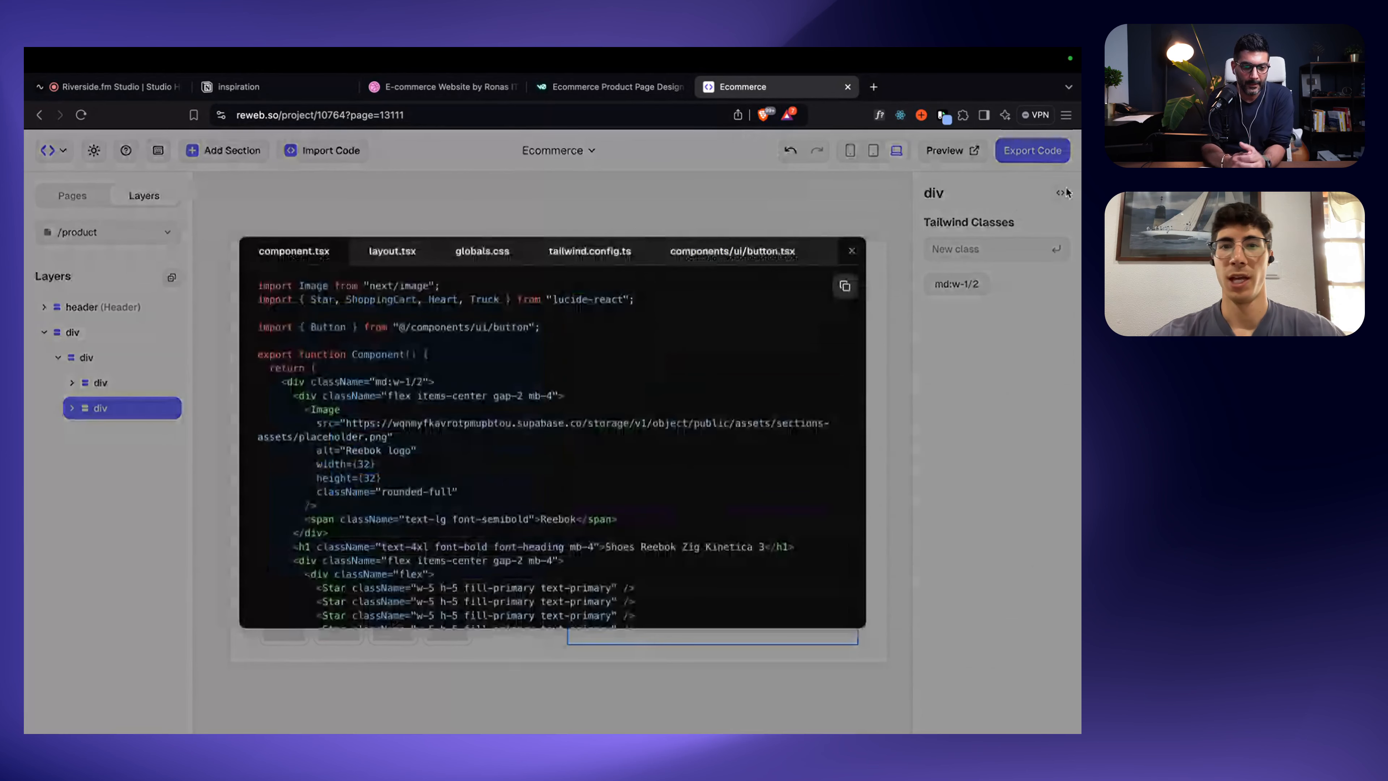
{"action": "scroll", "coordinate": [620, 434], "scroll_direction": "down", "scroll_amount": 8}
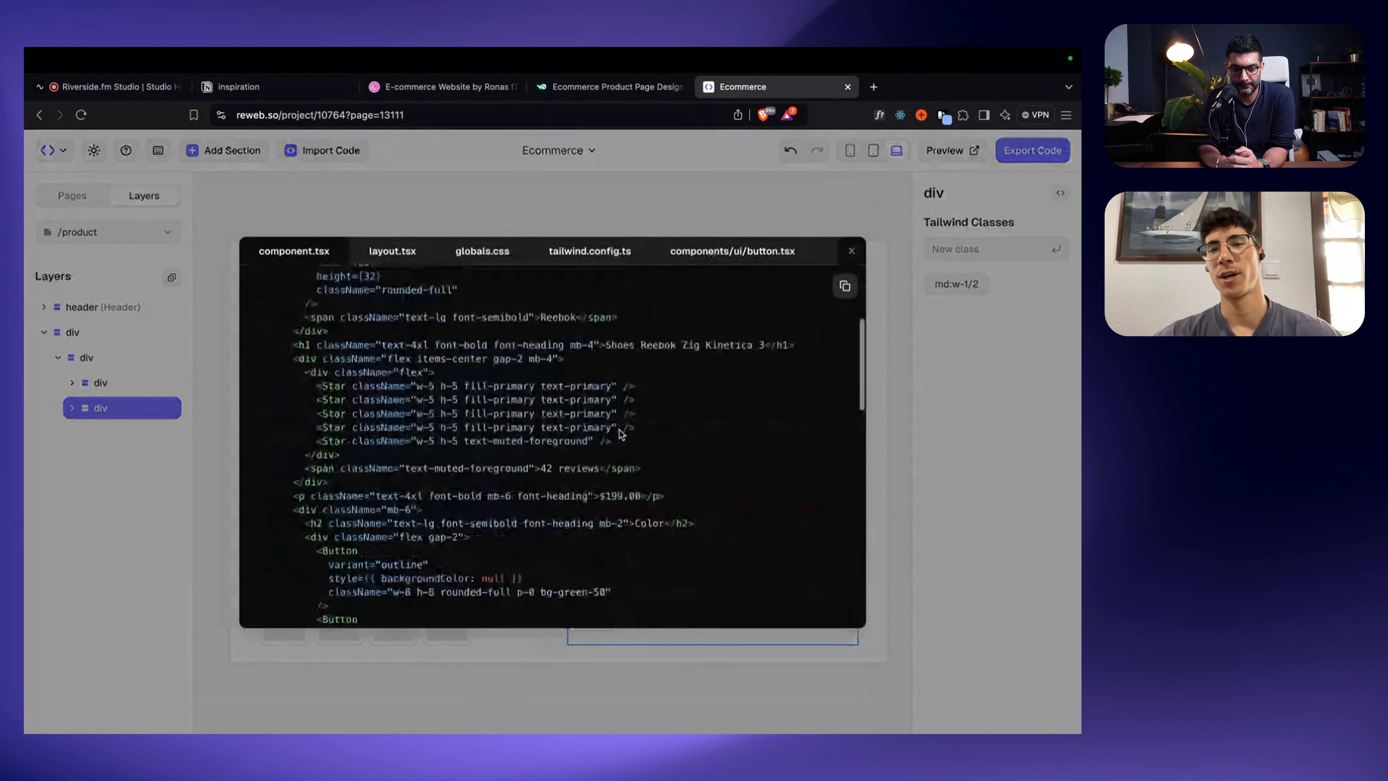
{"action": "scroll", "coordinate": [619, 430], "scroll_direction": "up", "scroll_amount": 1}
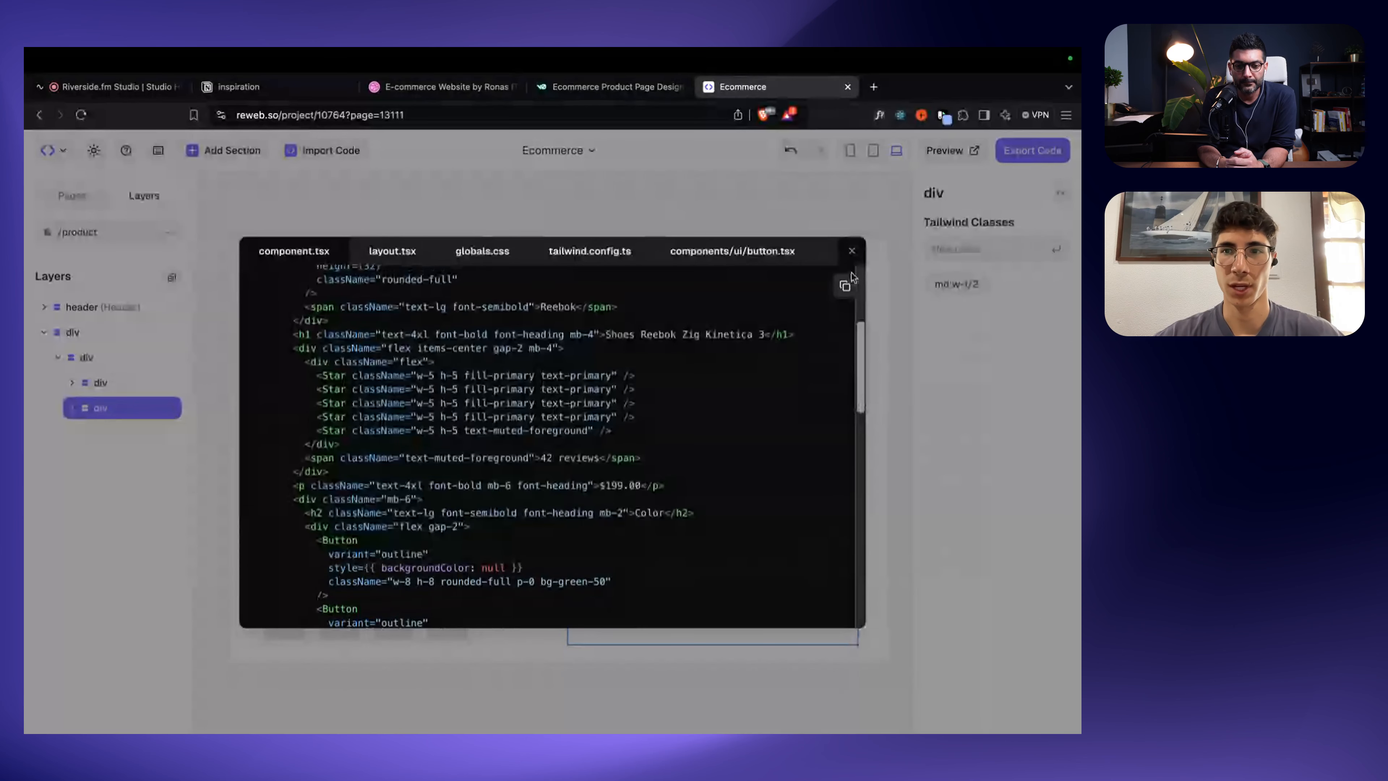
{"action": "left_click", "coordinate": [392, 252]}
{"action": "left_click", "coordinate": [480, 253]}
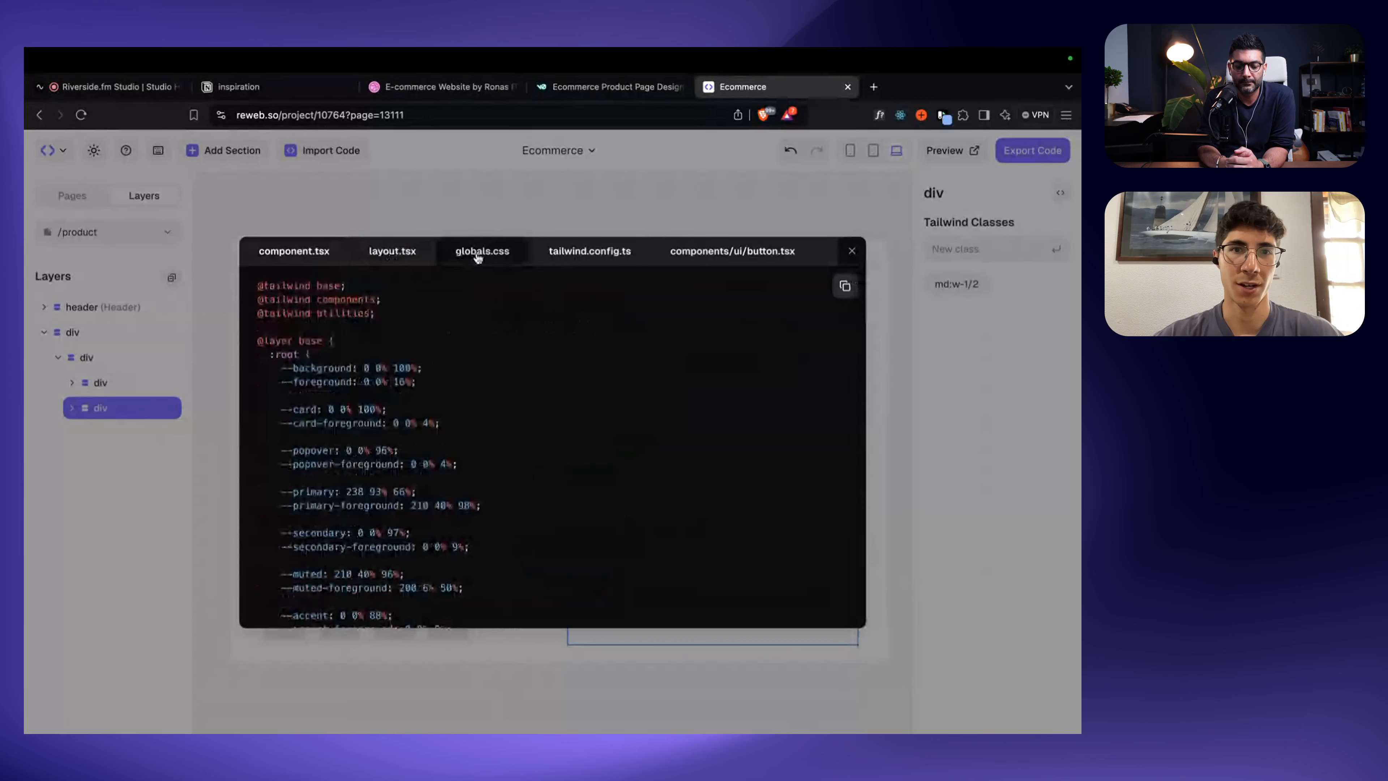
{"action": "left_click", "coordinate": [591, 257]}
{"action": "left_click", "coordinate": [722, 252]}
{"action": "left_click", "coordinate": [741, 220]}
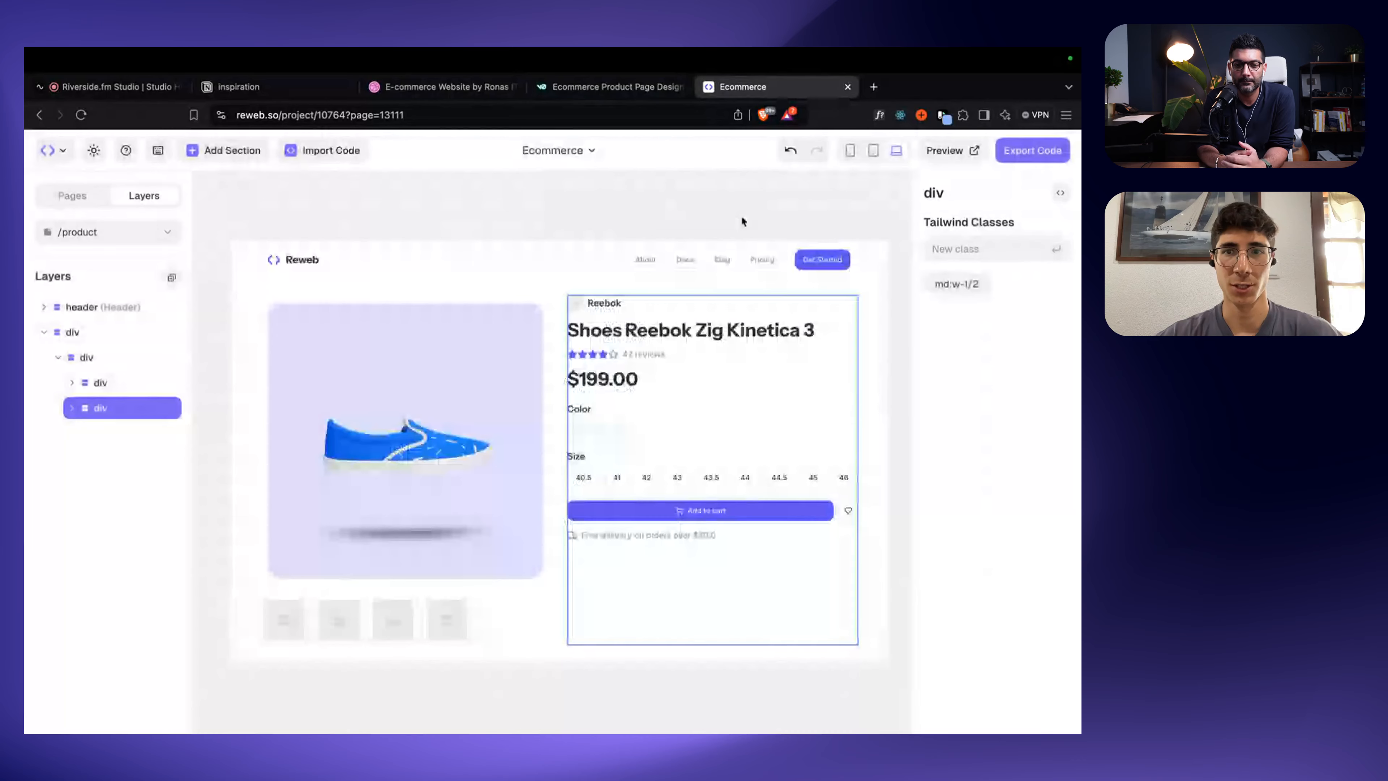
{"action": "left_click", "coordinate": [742, 220]}
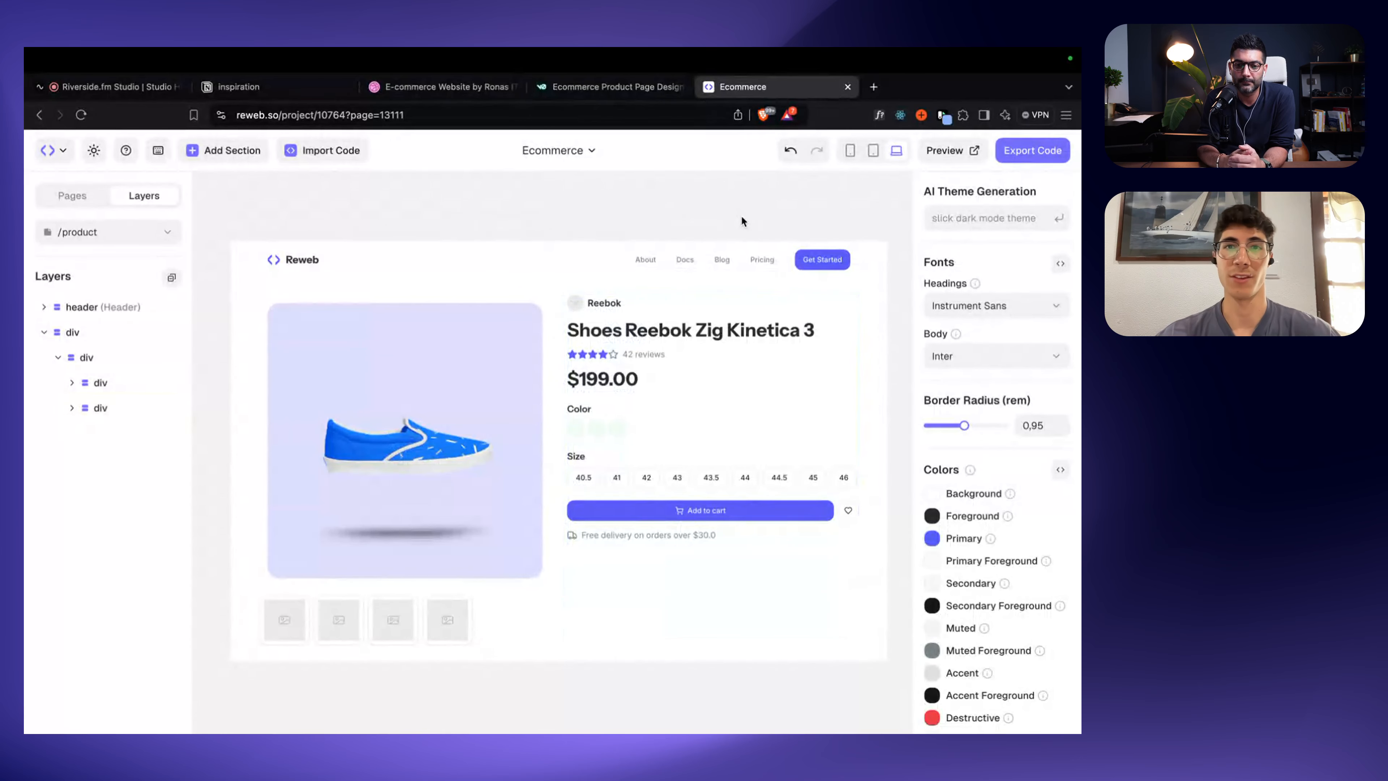
Step: Export the whole website's code and save the archive as app in the Downloads folder
{"action": "scroll", "coordinate": [741, 217], "scroll_direction": "down", "scroll_amount": 1}
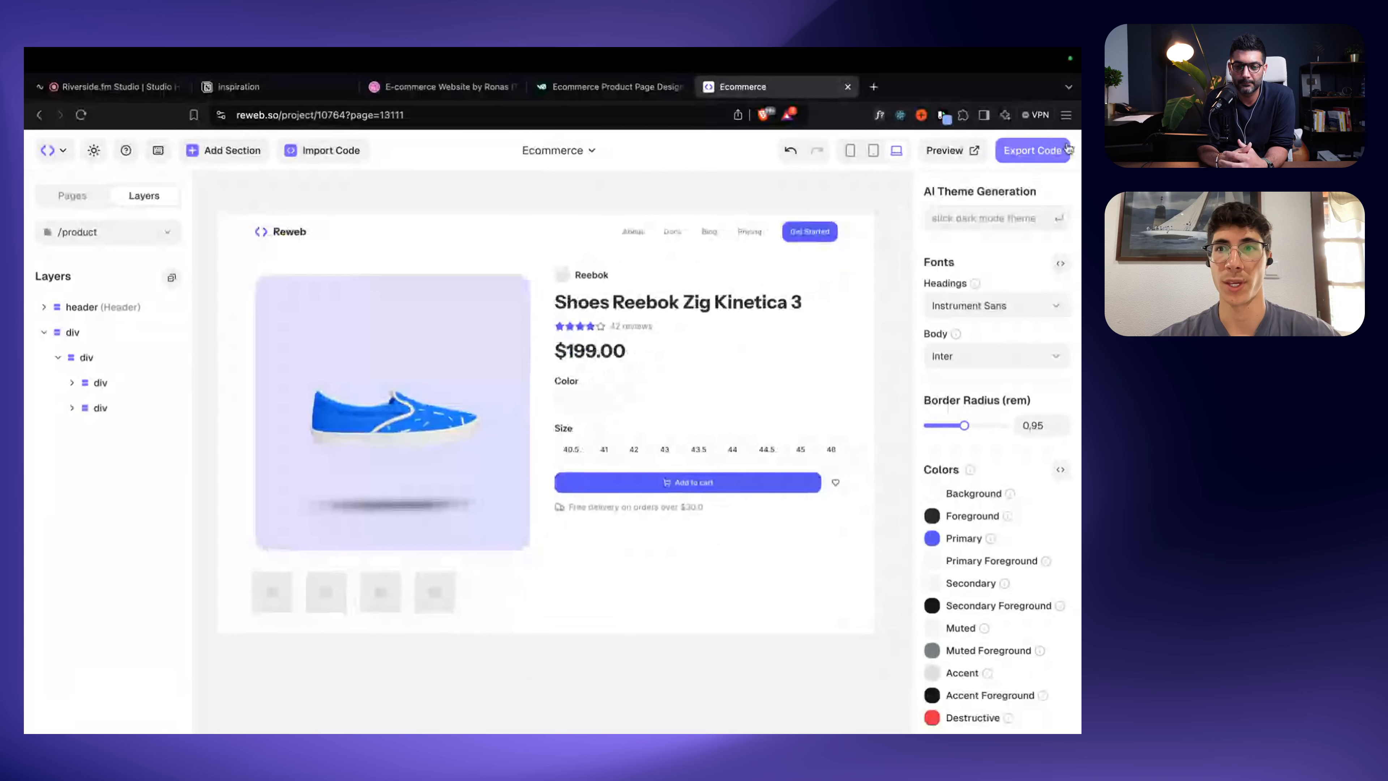
{"action": "left_click", "coordinate": [1064, 150]}
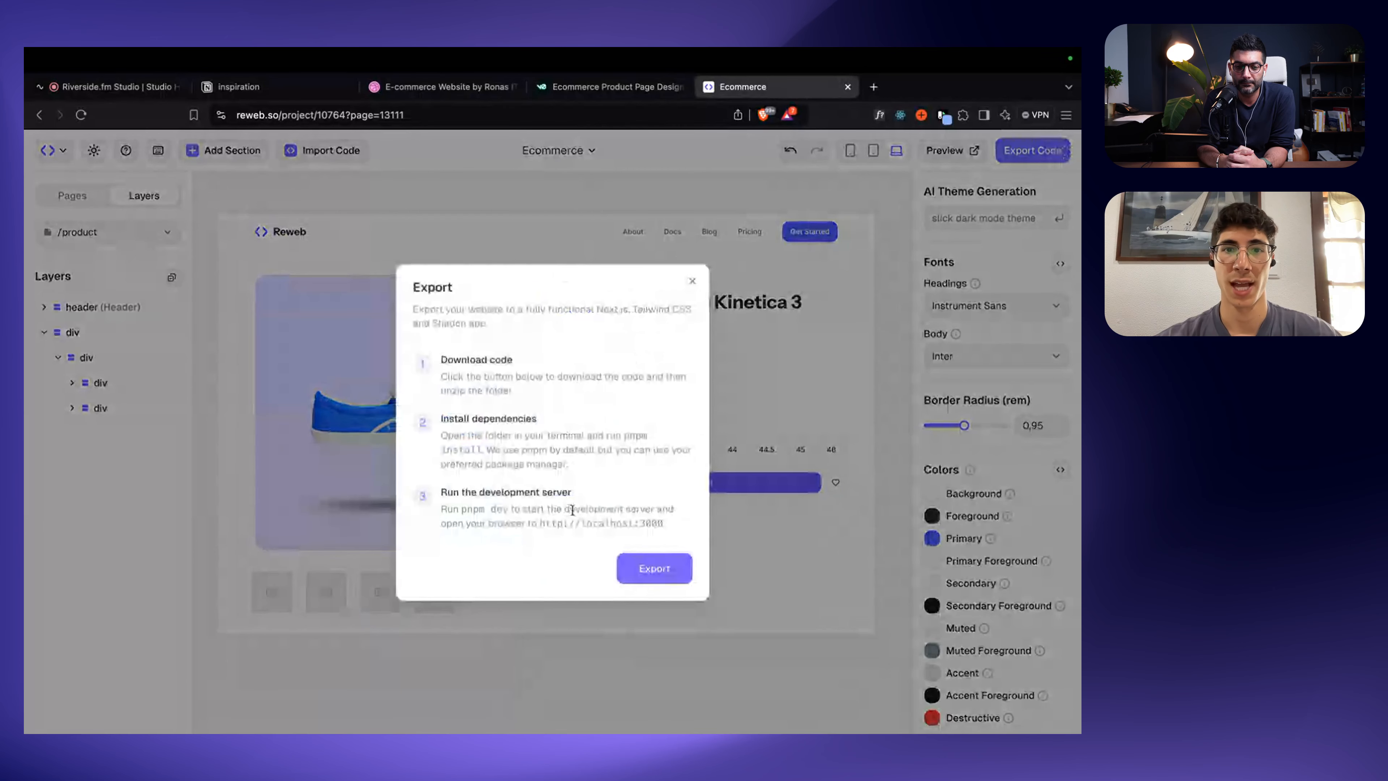
{"action": "left_click", "coordinate": [624, 565]}
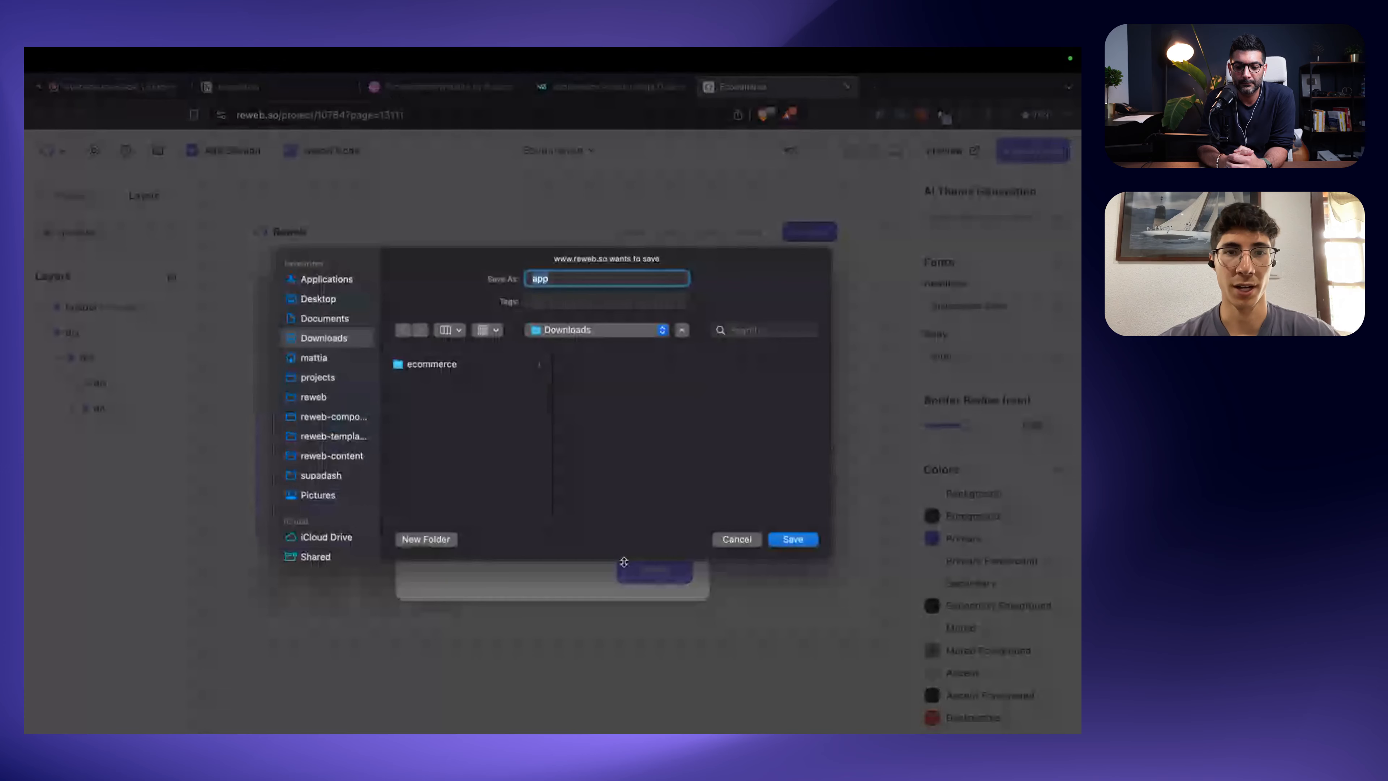
{"action": "key", "text": "Return"}
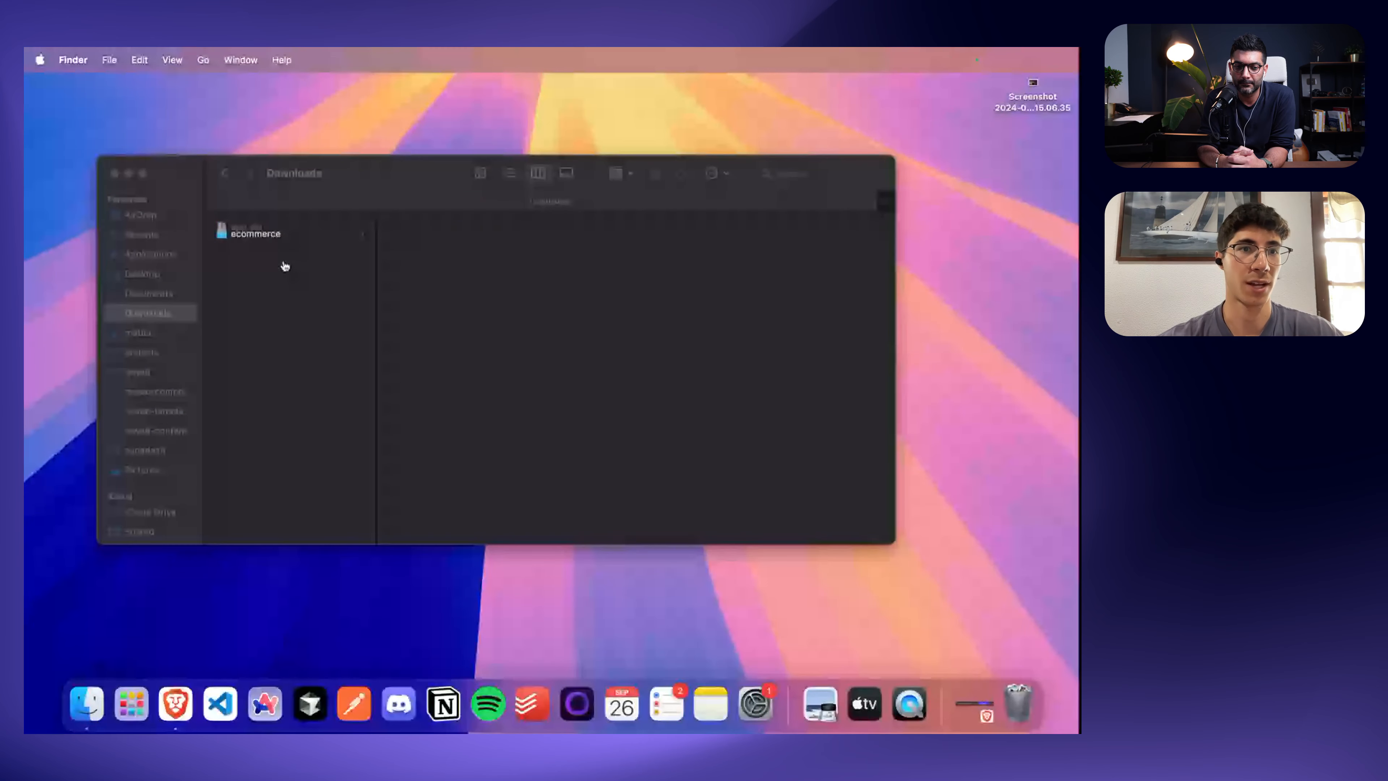
Step: Unzip the downloaded app archive in Finder and open the extracted app folder in Cursor
{"action": "double_click", "coordinate": [256, 225]}
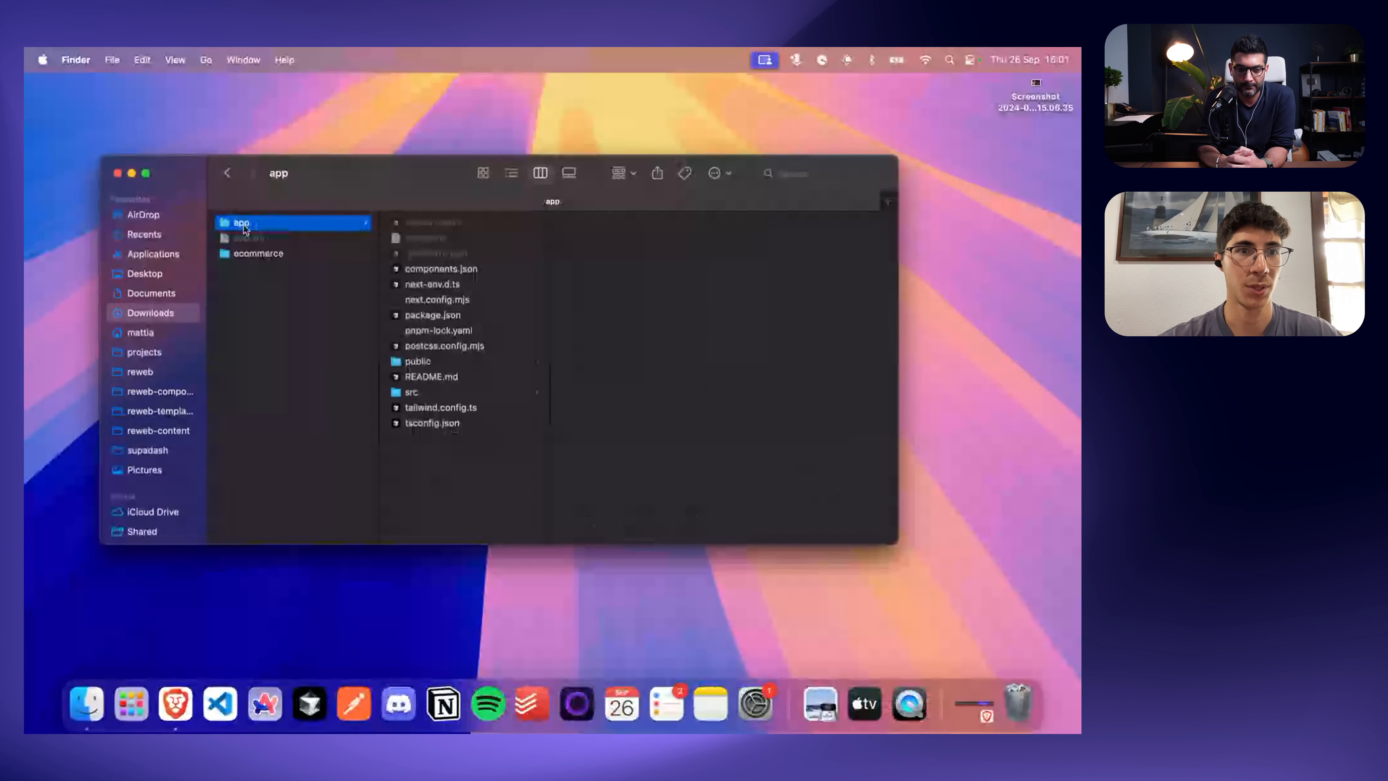
{"action": "right_click", "coordinate": [244, 229]}
{"action": "mouse_move", "coordinate": [377, 476]}
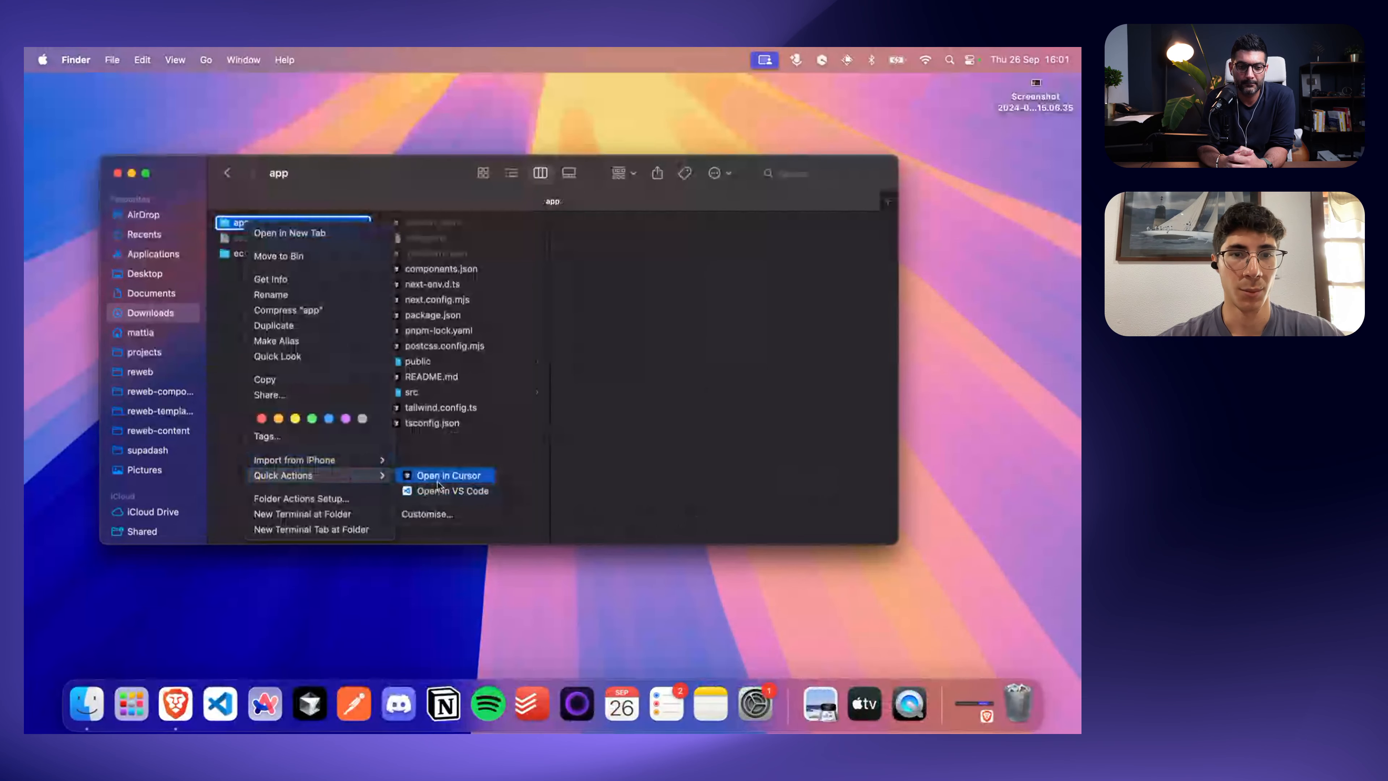
{"action": "left_click", "coordinate": [438, 478]}
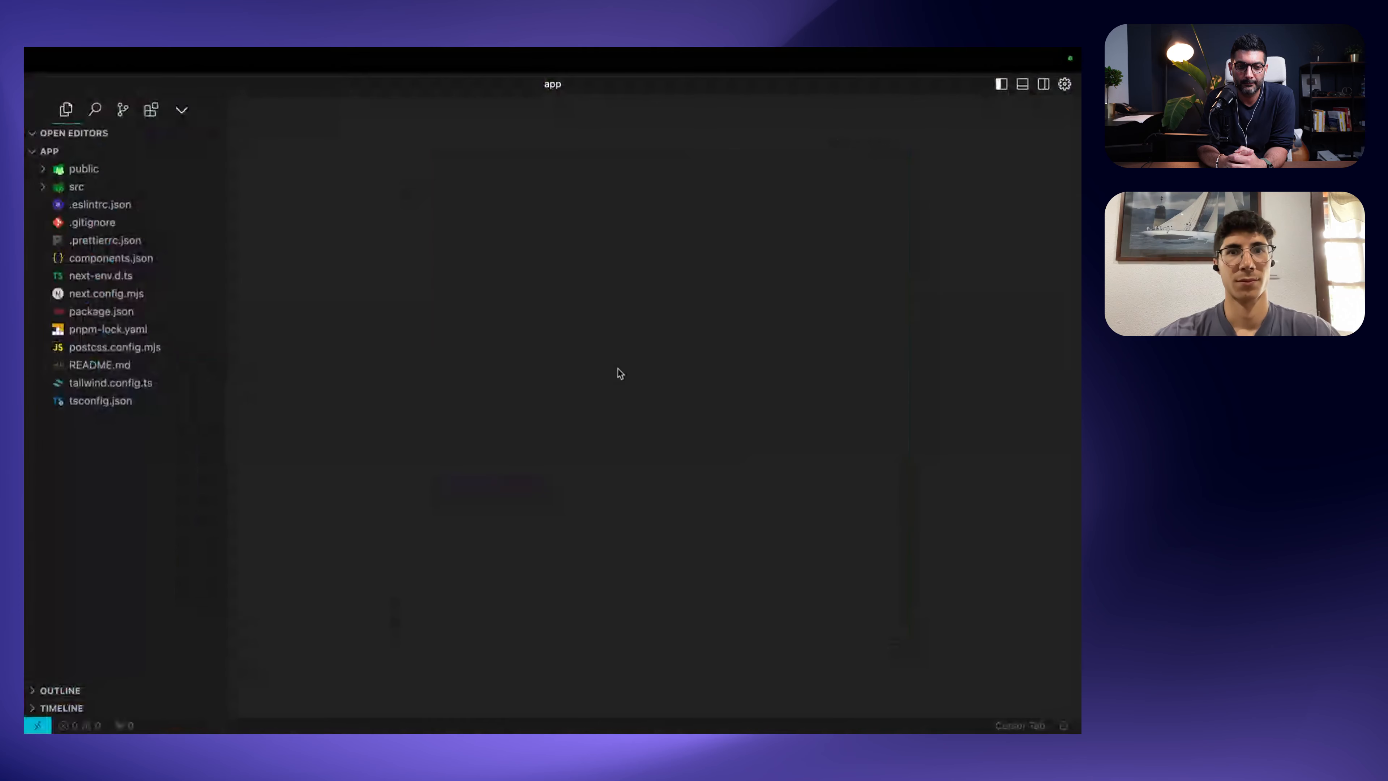
Step: Open a terminal in the project and install the dependencies with pnpm install
{"action": "key", "text": "ctrl+grave"}
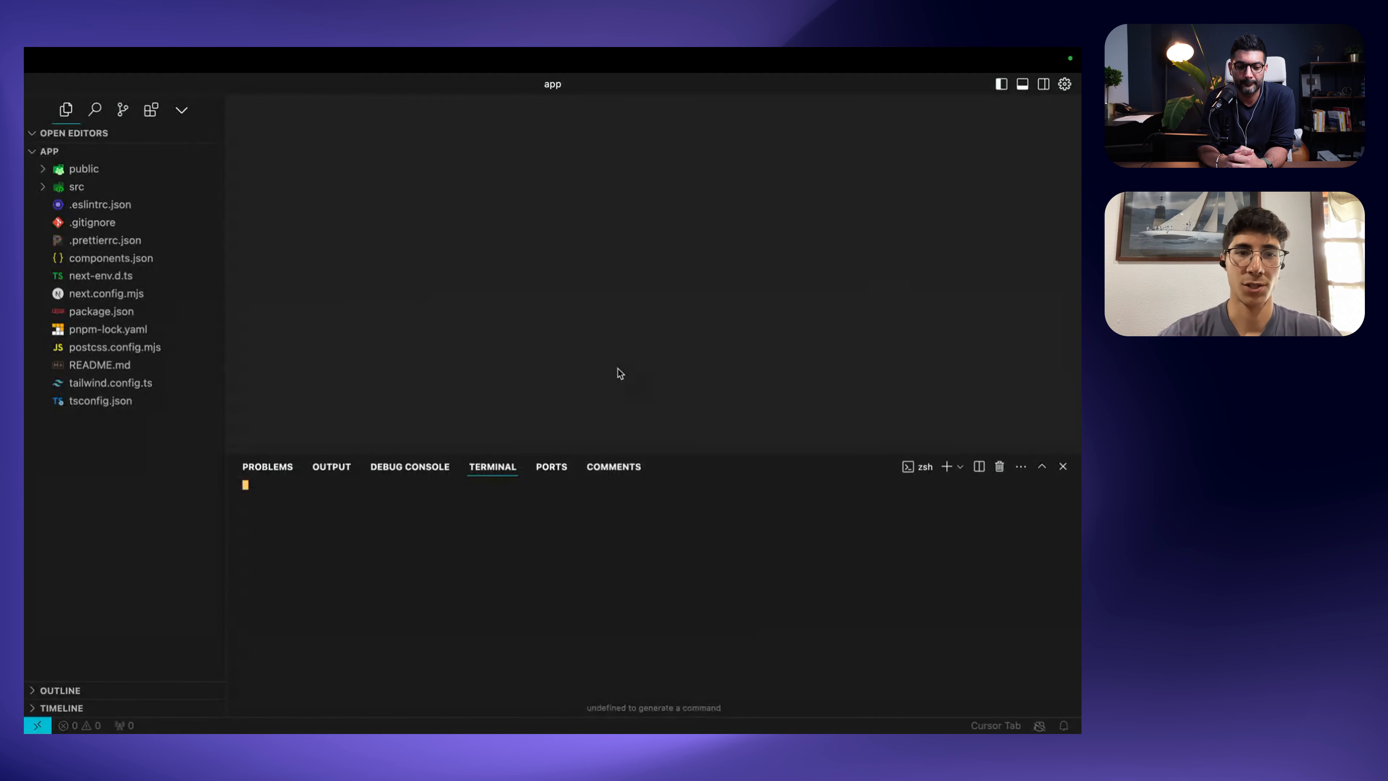
{"action": "type", "text": "pnpm in"}
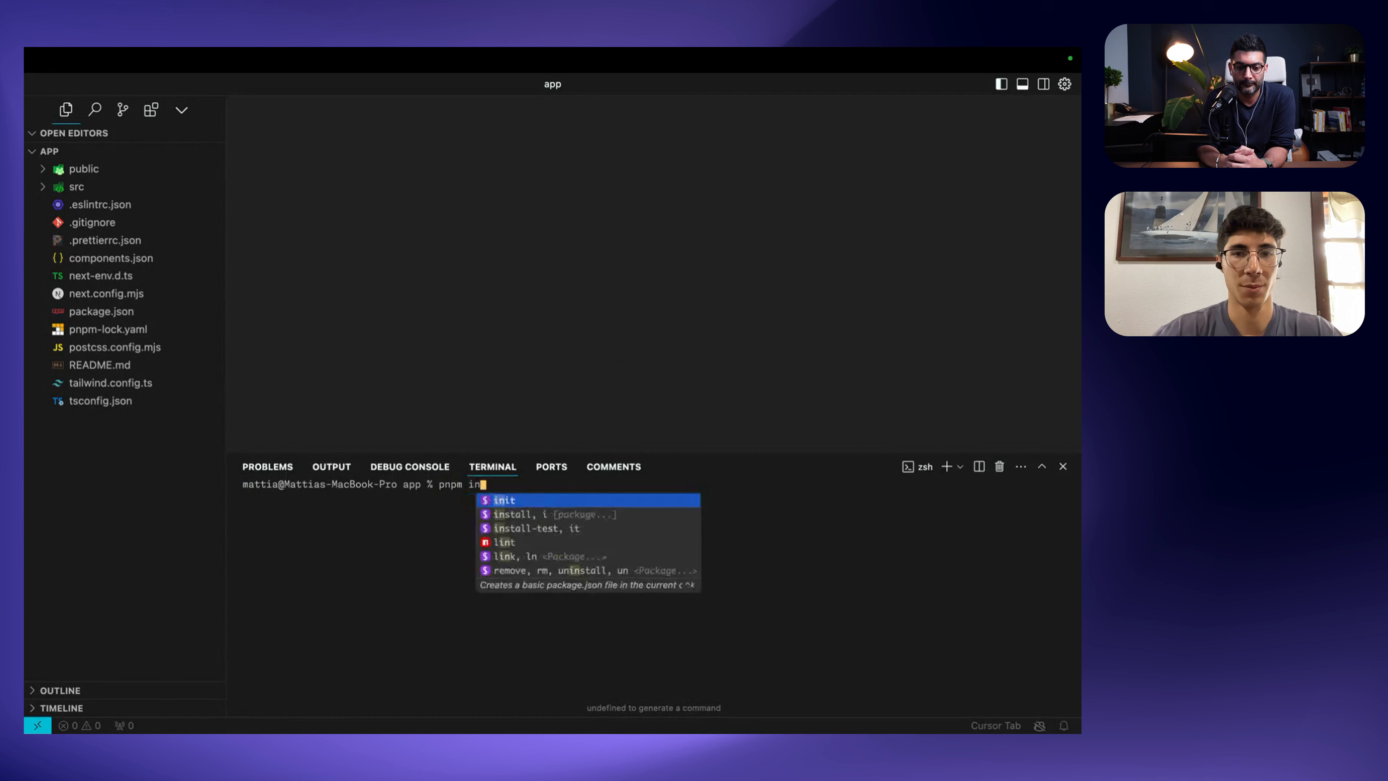
{"action": "key", "text": "Down"}
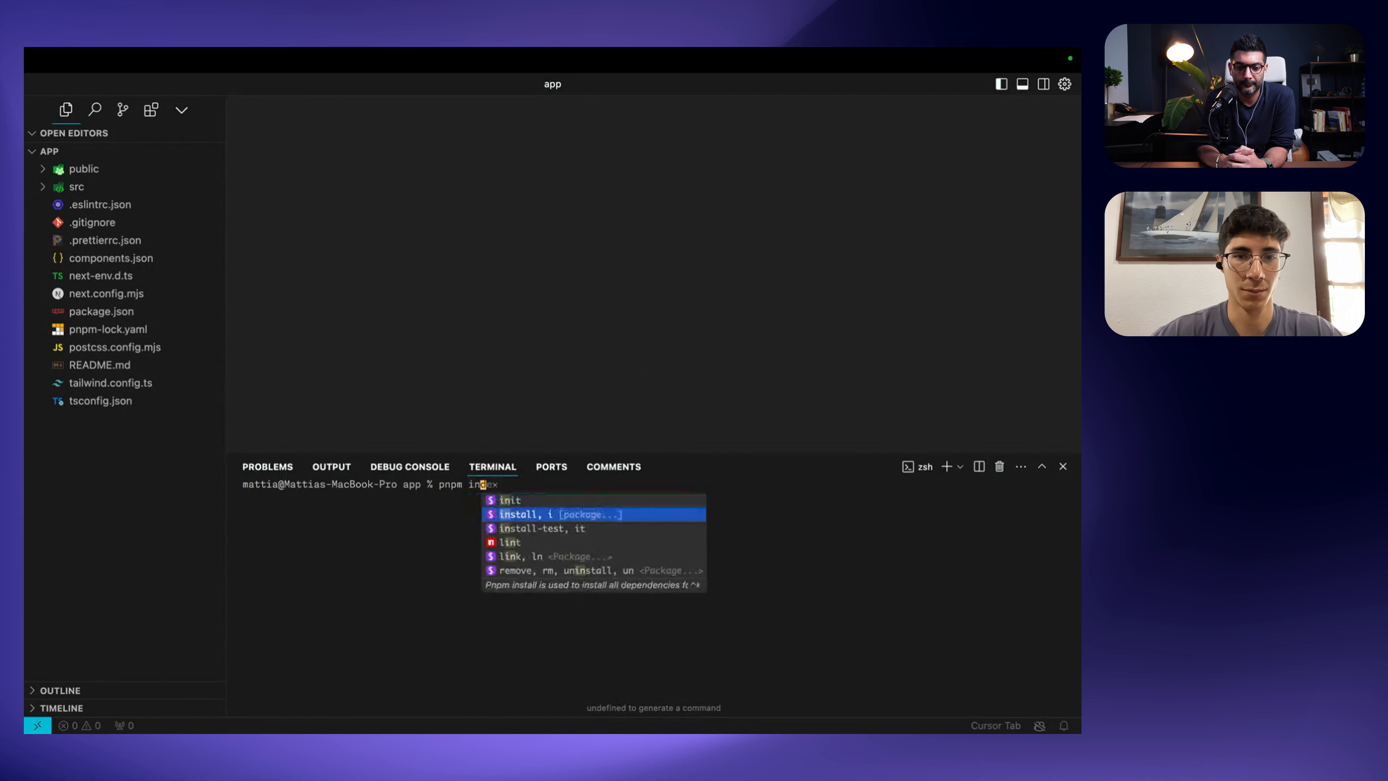
{"action": "key", "text": "Tab"}
{"action": "key", "text": "Return"}
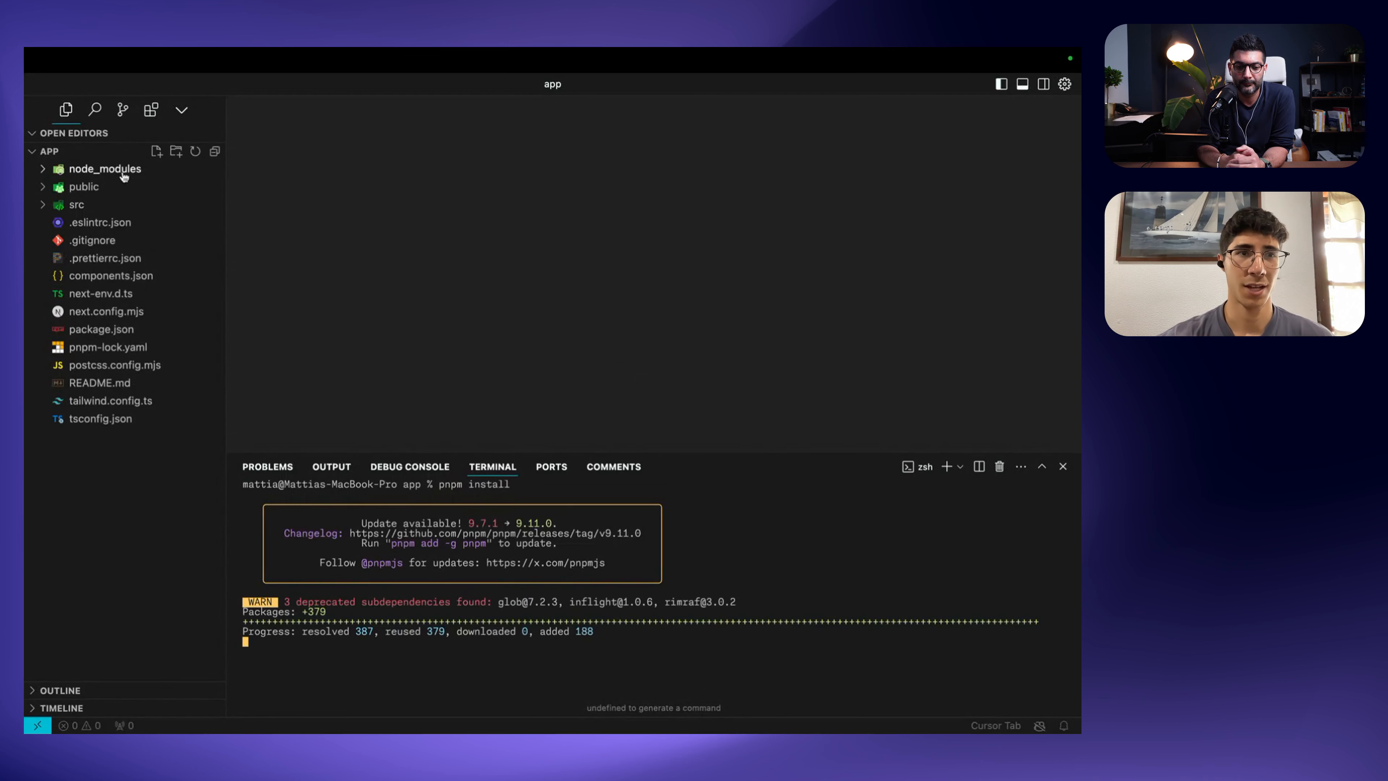
Step: Expand the exported src folder to examine its app, catalog, product, components and ui subfolders
{"action": "left_click", "coordinate": [89, 208]}
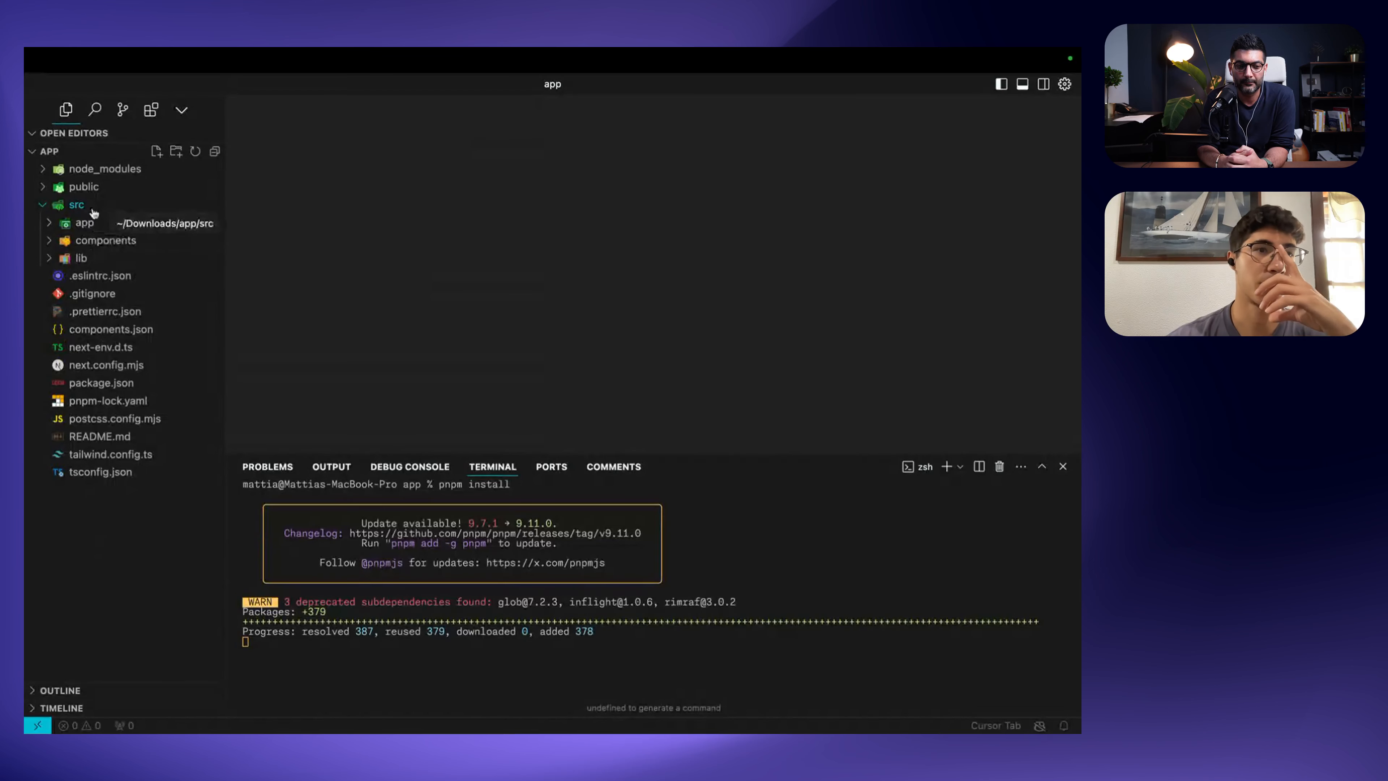
{"action": "left_click", "coordinate": [91, 223]}
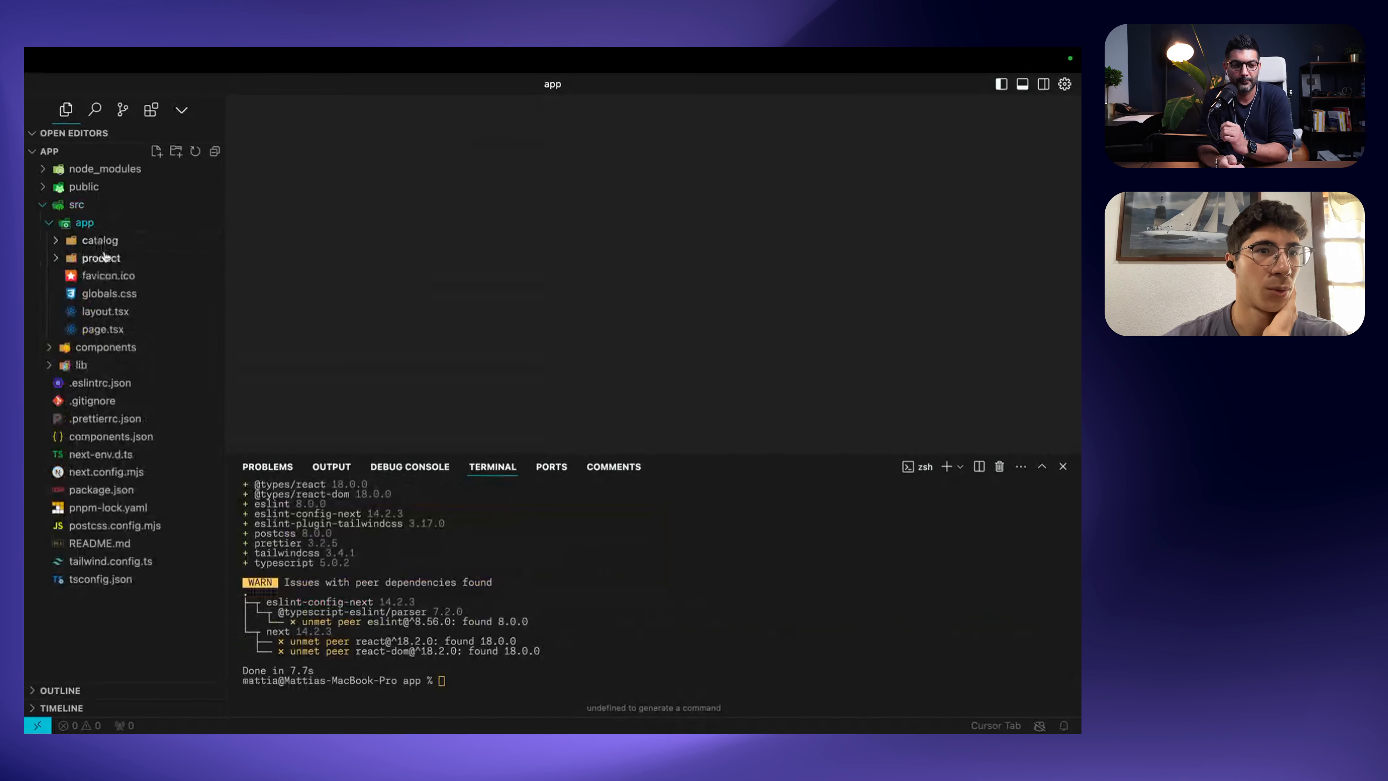
{"action": "left_click", "coordinate": [103, 257]}
{"action": "left_click", "coordinate": [96, 240]}
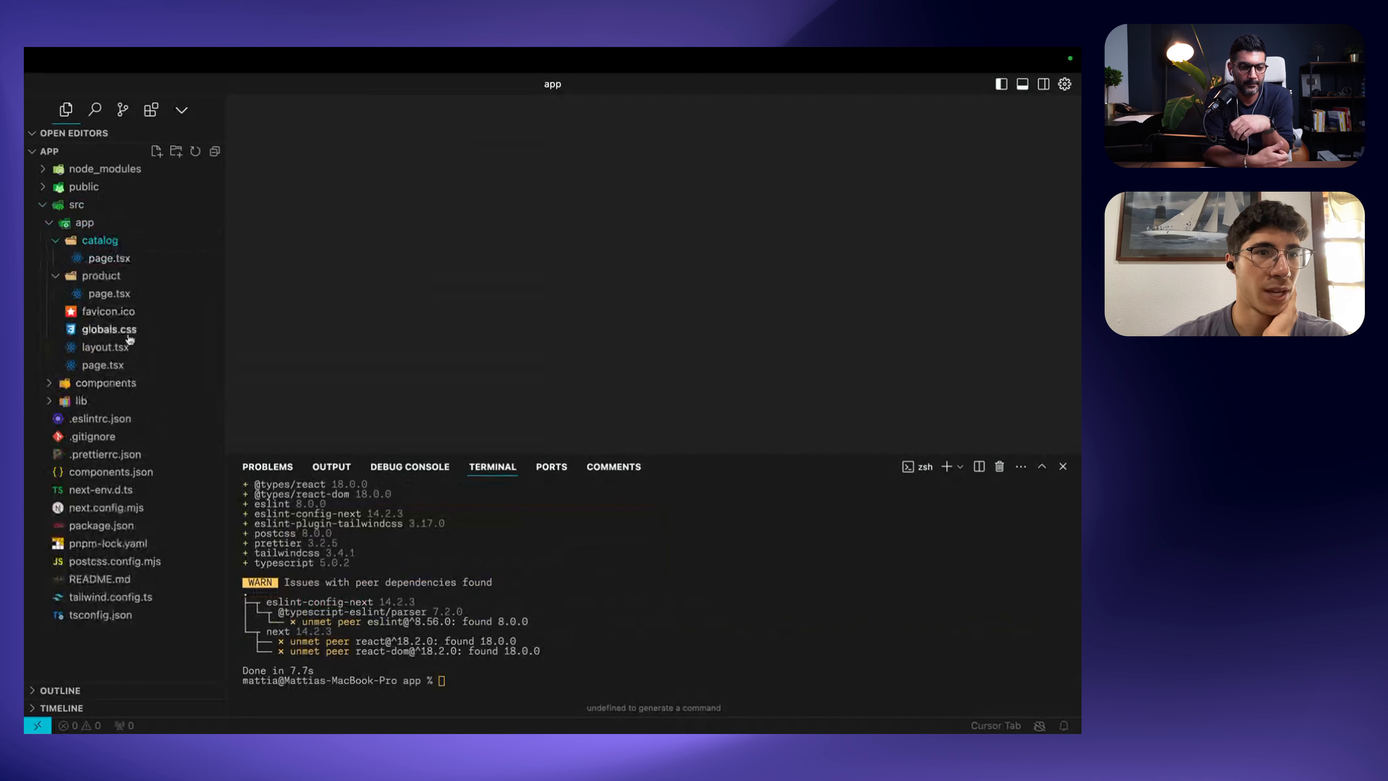
{"action": "left_click", "coordinate": [114, 385]}
{"action": "left_click", "coordinate": [112, 403]}
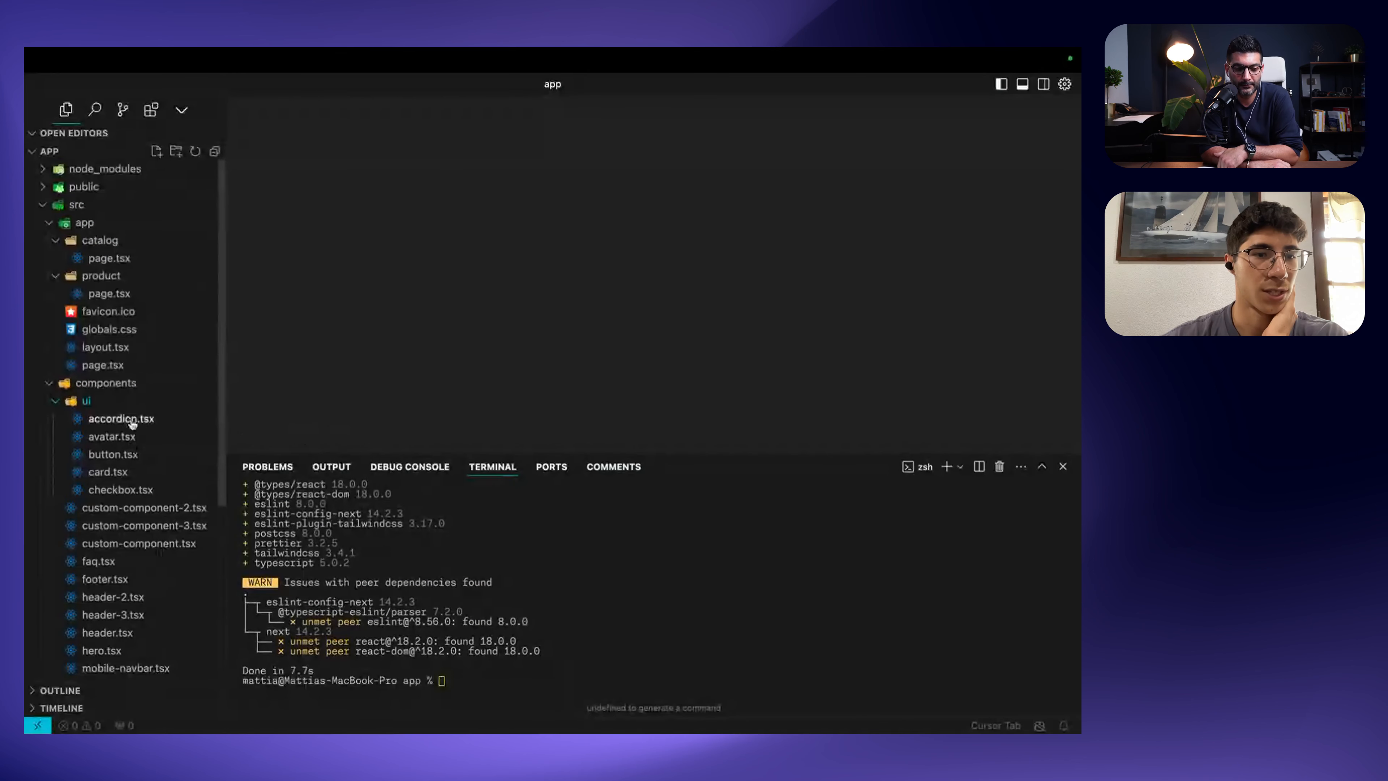
Step: Look through the exported component files, viewing hero.tsx and header-2.tsx, and collapse the components and src folders
{"action": "scroll", "coordinate": [114, 475], "scroll_direction": "down", "scroll_amount": 5}
{"action": "left_click", "coordinate": [109, 478]}
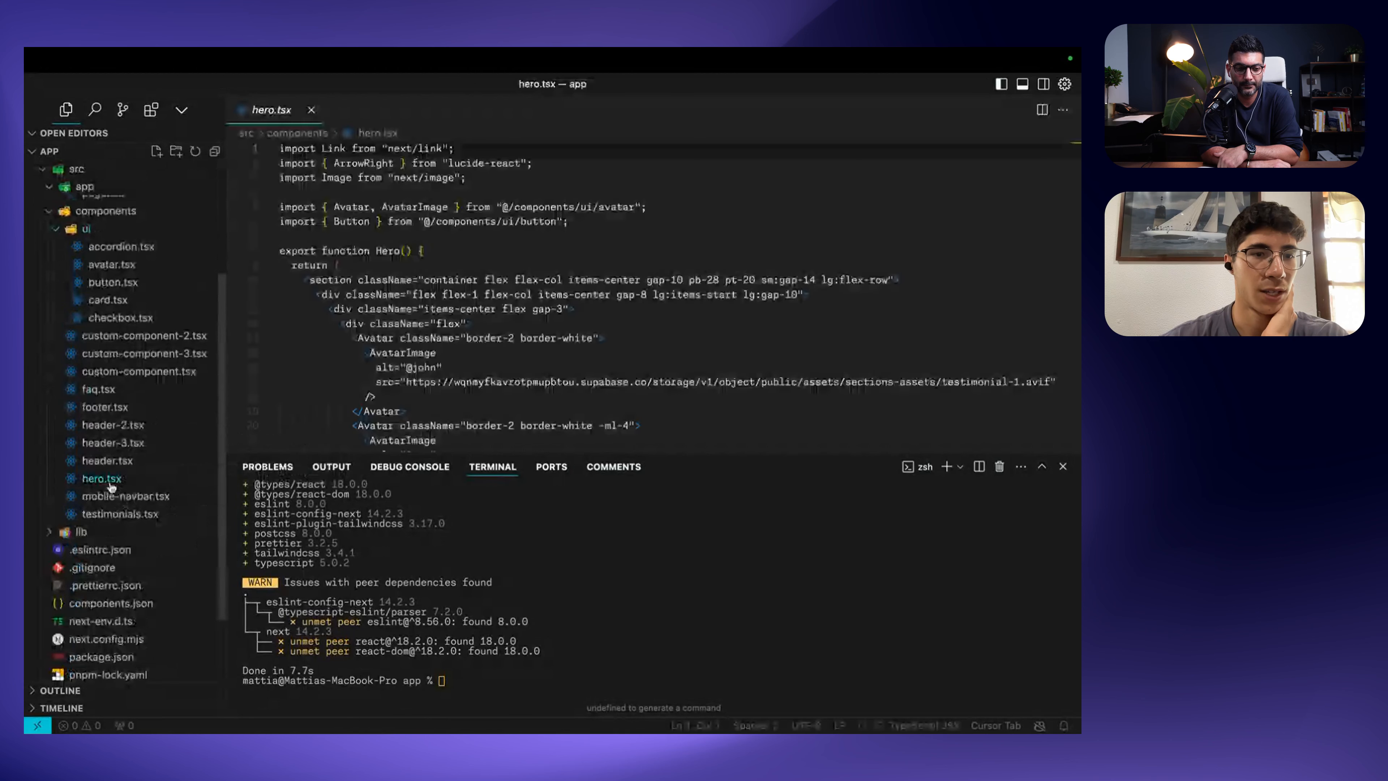
{"action": "scroll", "coordinate": [171, 347], "scroll_direction": "up", "scroll_amount": 5}
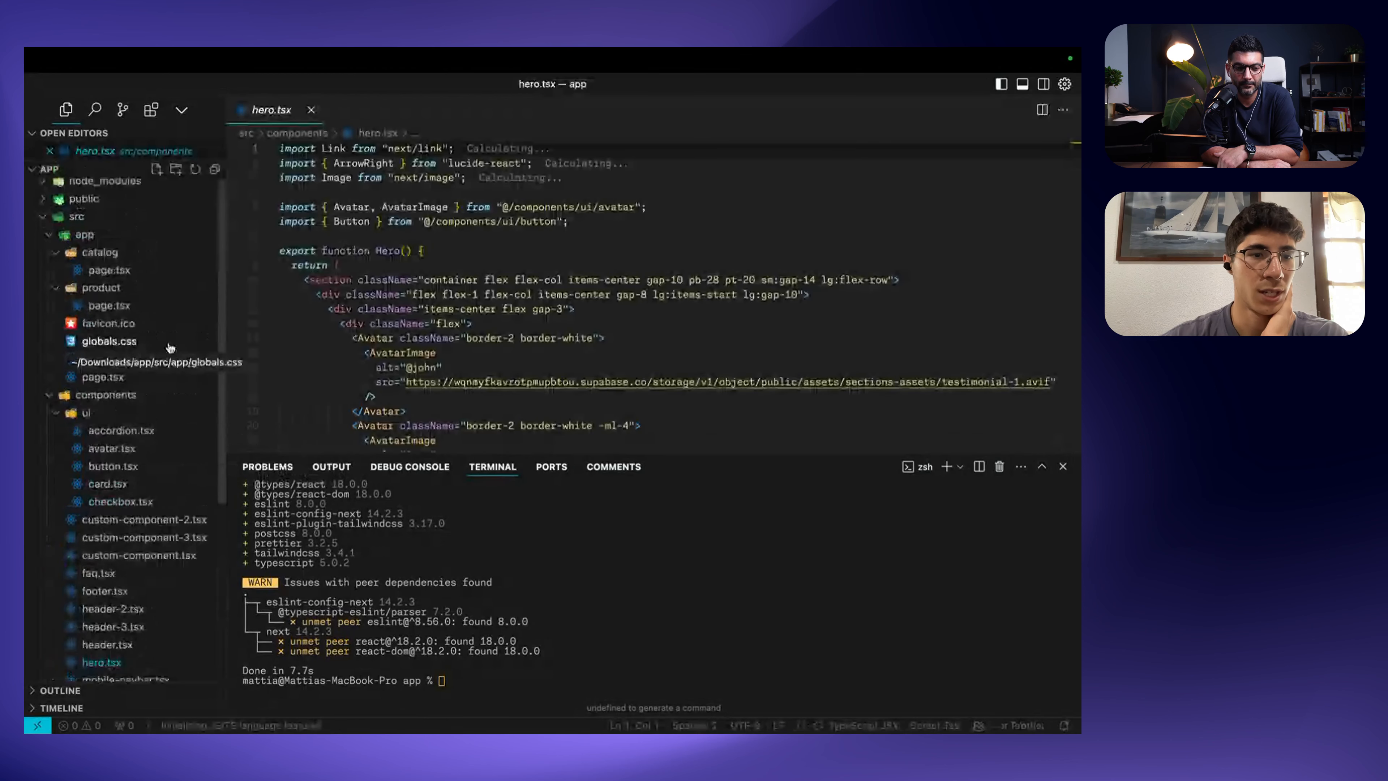
{"action": "scroll", "coordinate": [171, 348], "scroll_direction": "down", "scroll_amount": 3}
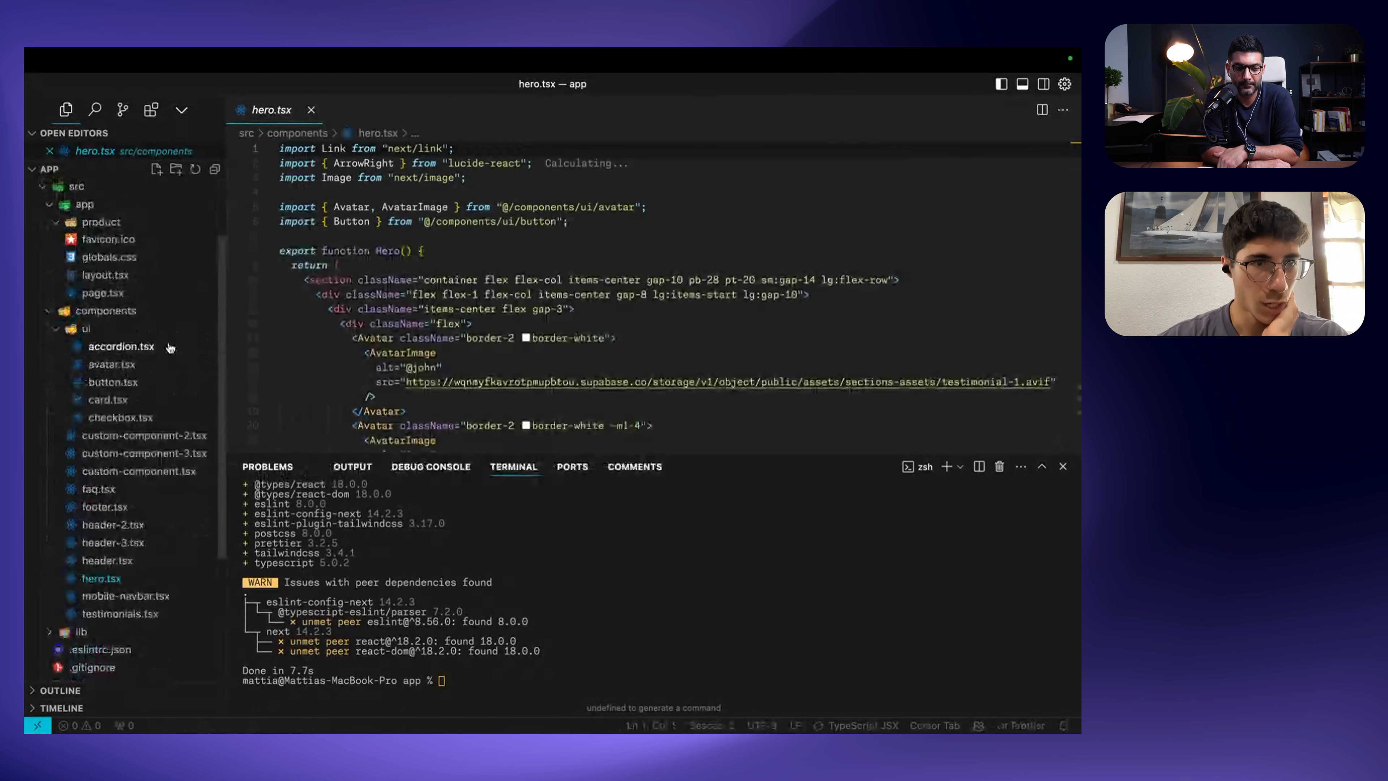
{"action": "scroll", "coordinate": [171, 348], "scroll_direction": "down", "scroll_amount": 2}
{"action": "left_click", "coordinate": [141, 477]}
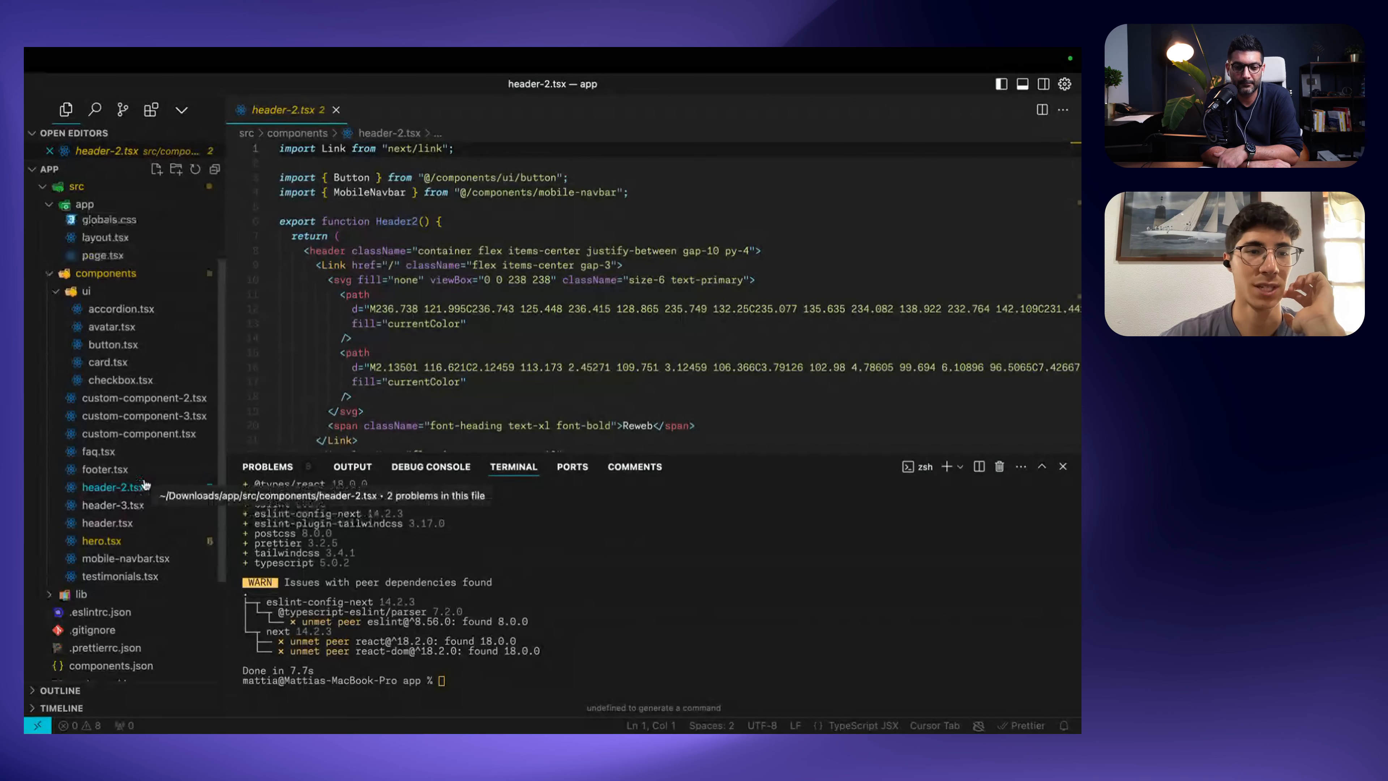
{"action": "scroll", "coordinate": [136, 481], "scroll_direction": "up", "scroll_amount": 5}
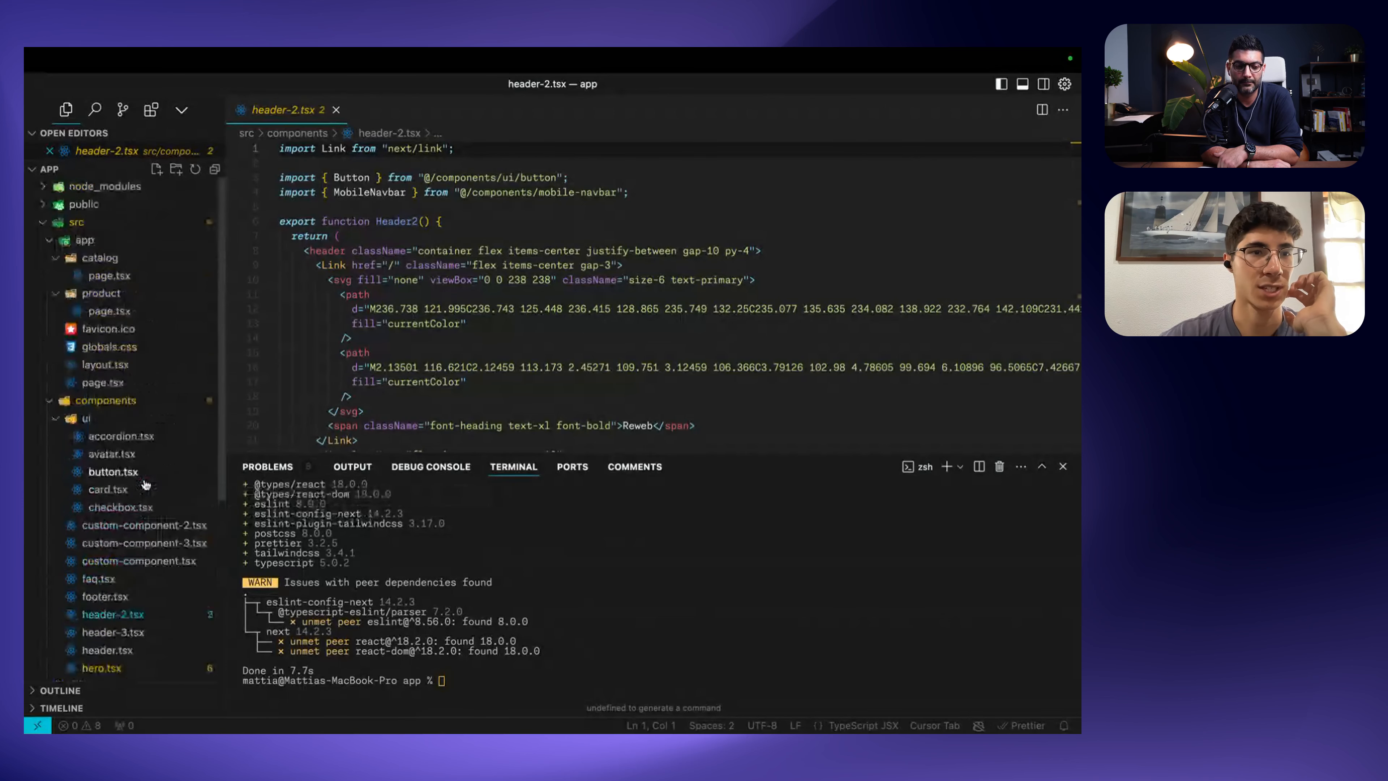
{"action": "left_click", "coordinate": [105, 400]}
{"action": "left_click", "coordinate": [77, 221]}
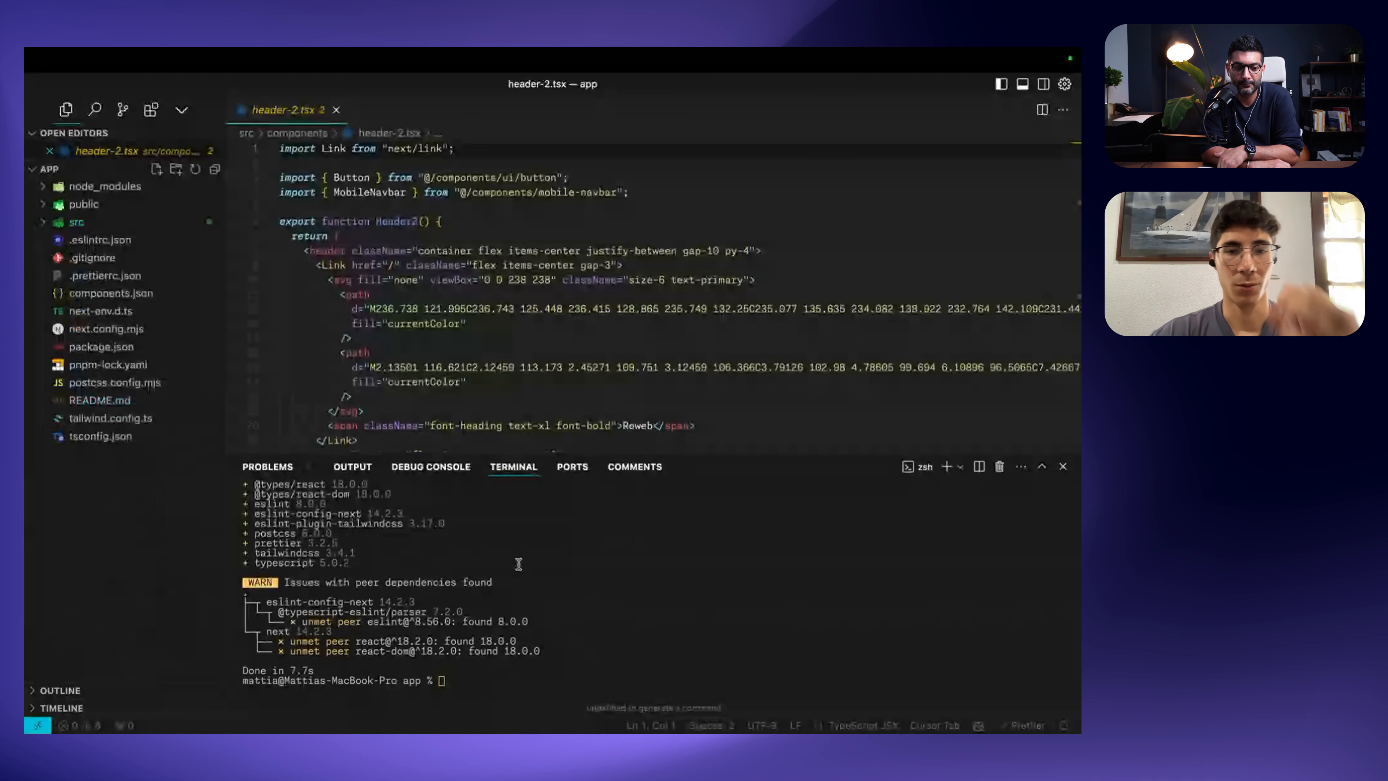
Step: Clear the terminal and start the development server with pnpm dev
{"action": "left_click", "coordinate": [518, 564]}
{"action": "key", "text": "super+k"}
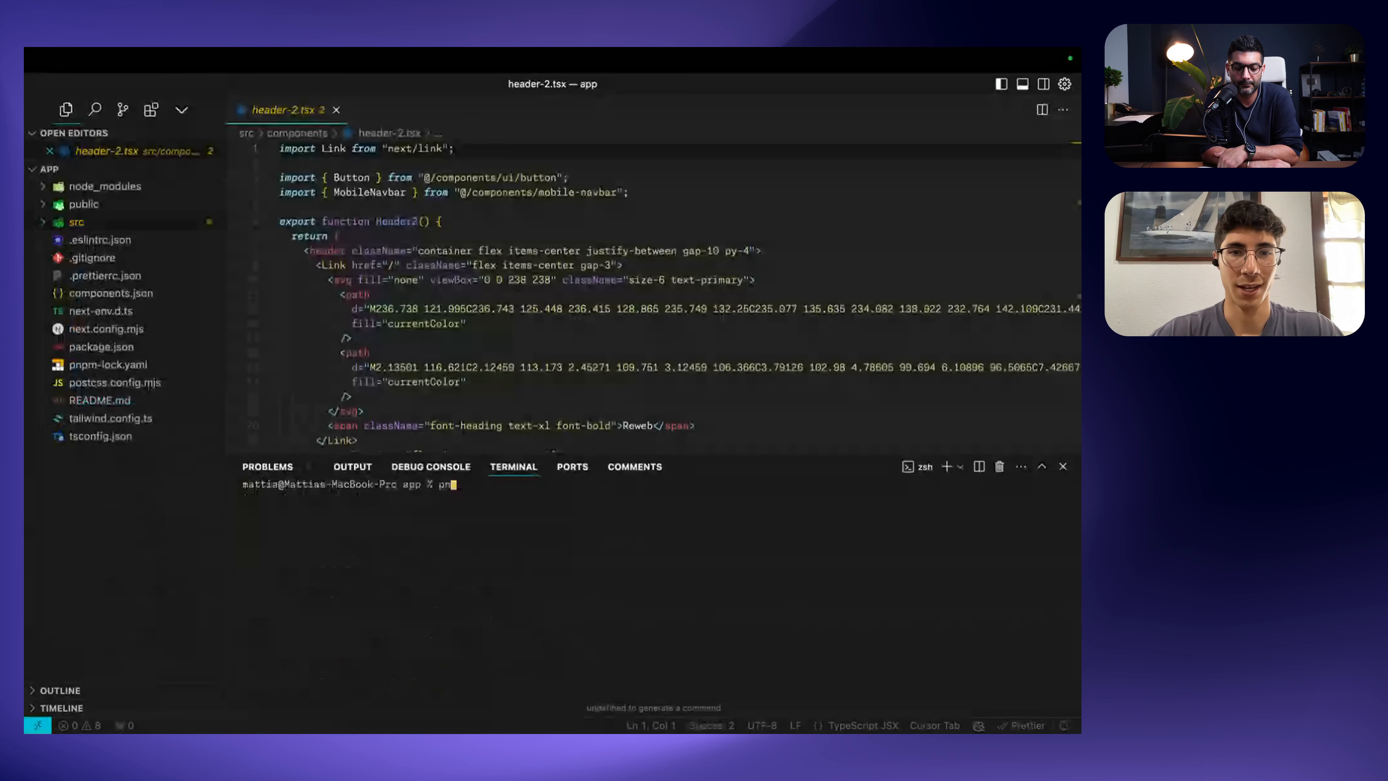
{"action": "type", "text": "pnpm dev"}
{"action": "key", "text": "Return"}
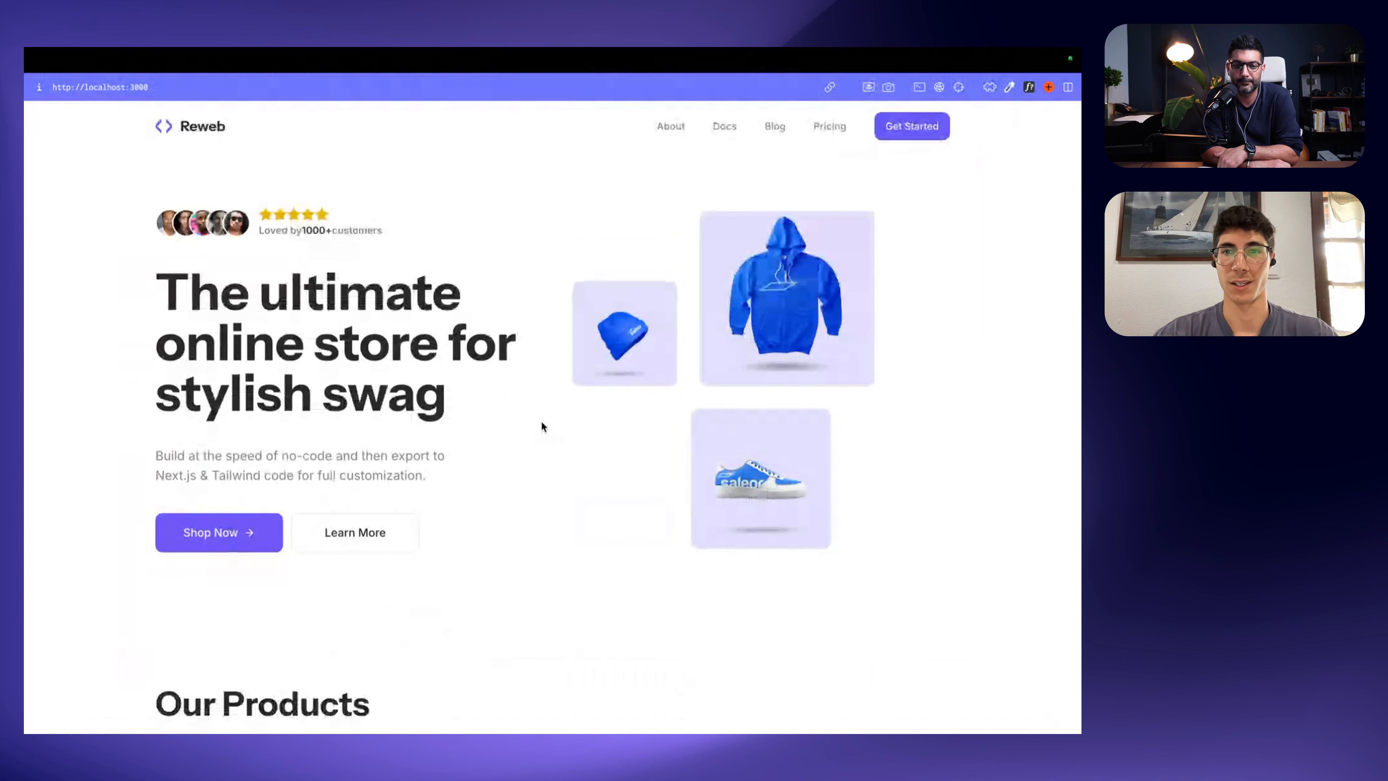
Step: Review the exported home page at localhost:3000 from the hero down through the products and customer testimonials sections
{"action": "scroll", "coordinate": [542, 424], "scroll_direction": "down", "scroll_amount": 2}
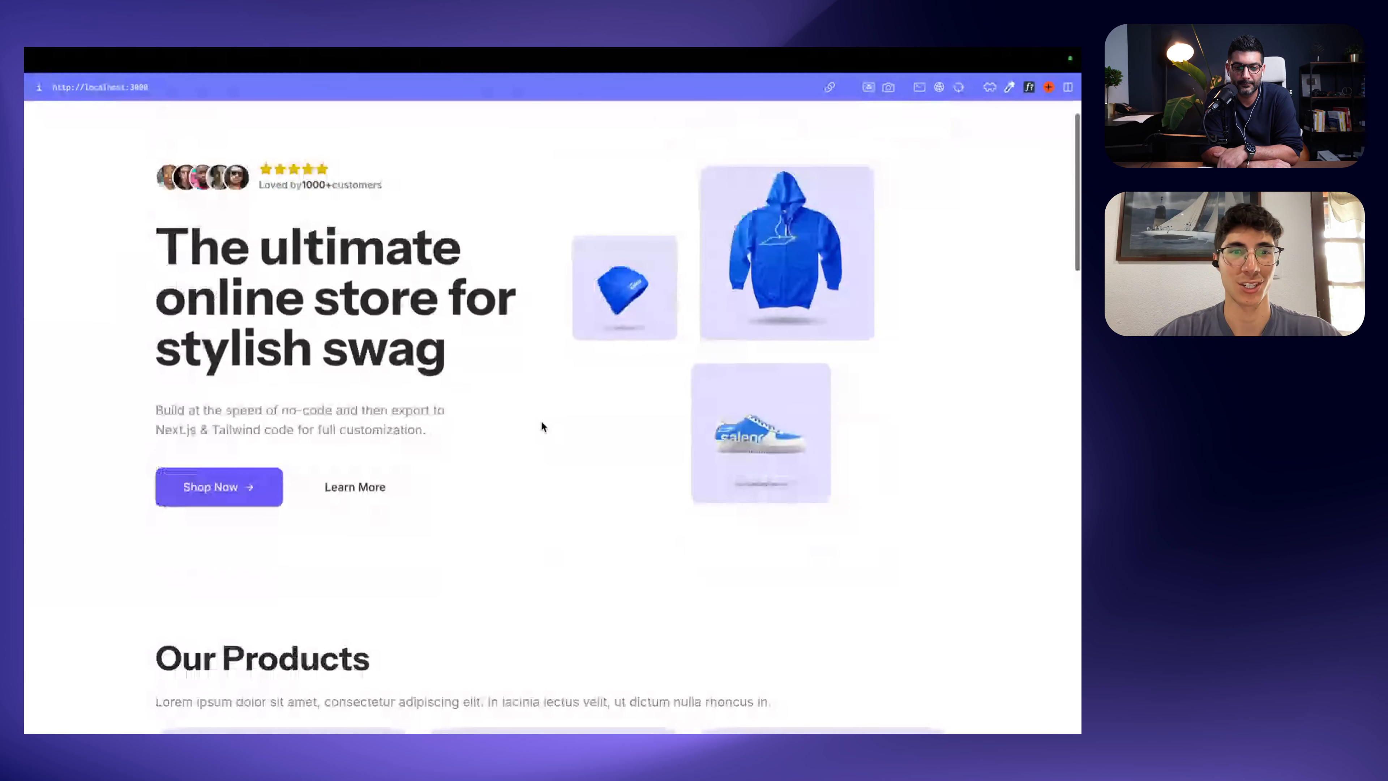
{"action": "scroll", "coordinate": [542, 426], "scroll_direction": "down", "scroll_amount": 2}
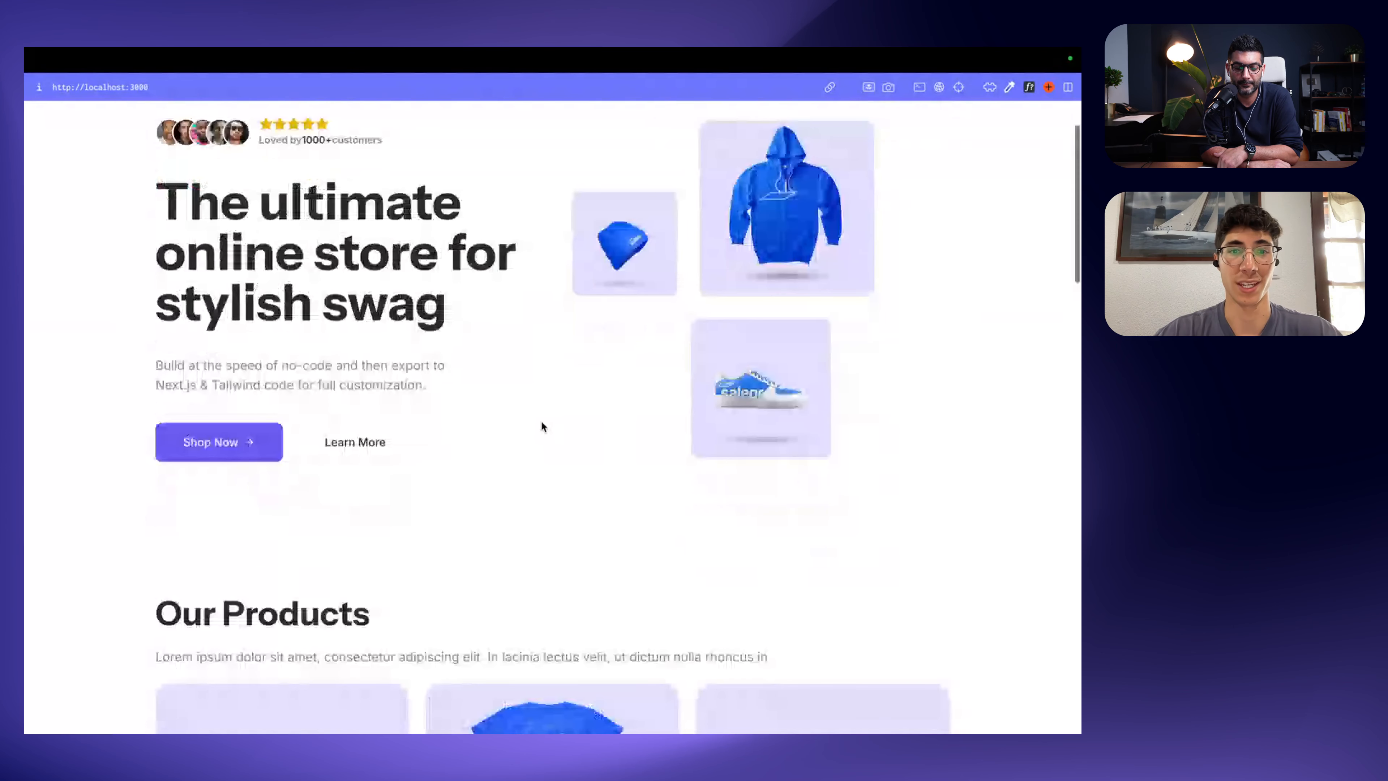
{"action": "scroll", "coordinate": [542, 426], "scroll_direction": "down", "scroll_amount": 10}
{"action": "scroll", "coordinate": [543, 425], "scroll_direction": "down", "scroll_amount": 4}
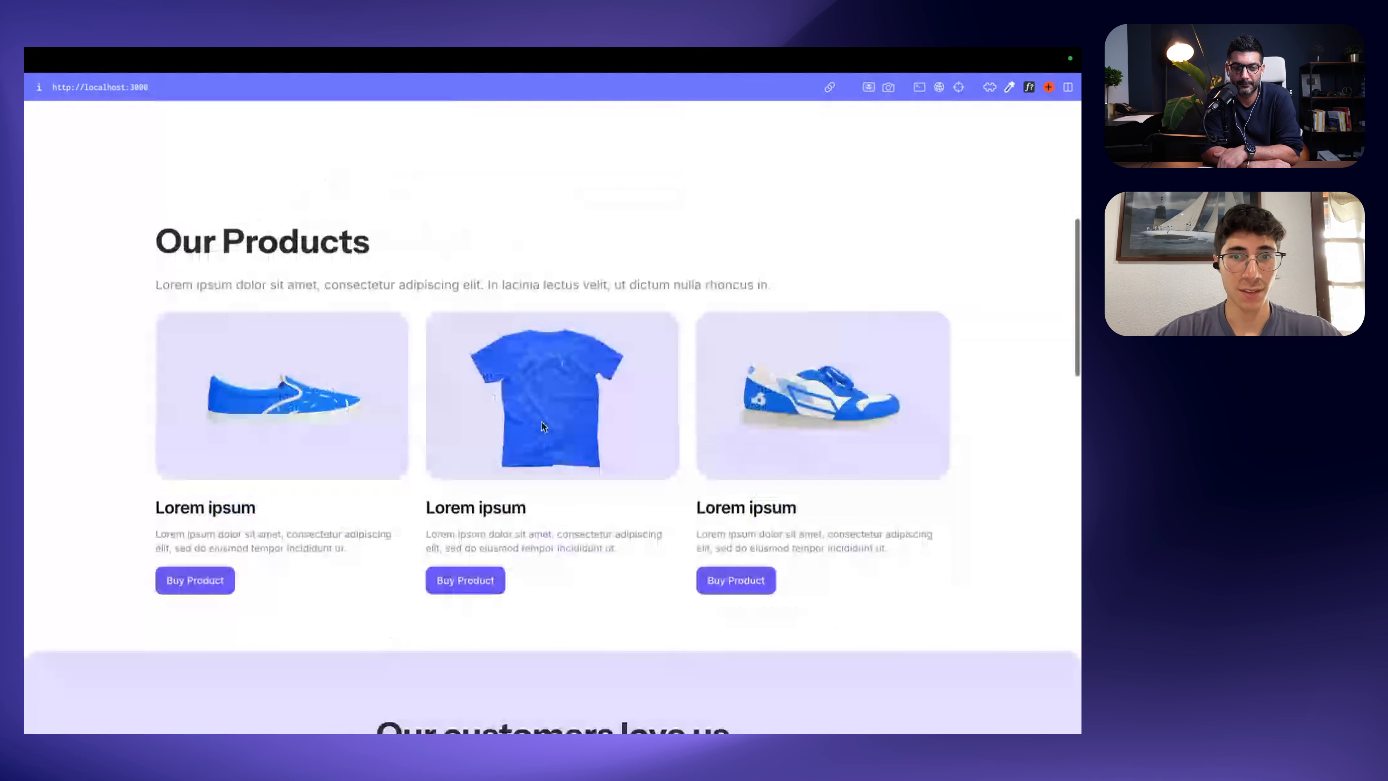
{"action": "scroll", "coordinate": [542, 426], "scroll_direction": "down", "scroll_amount": 15}
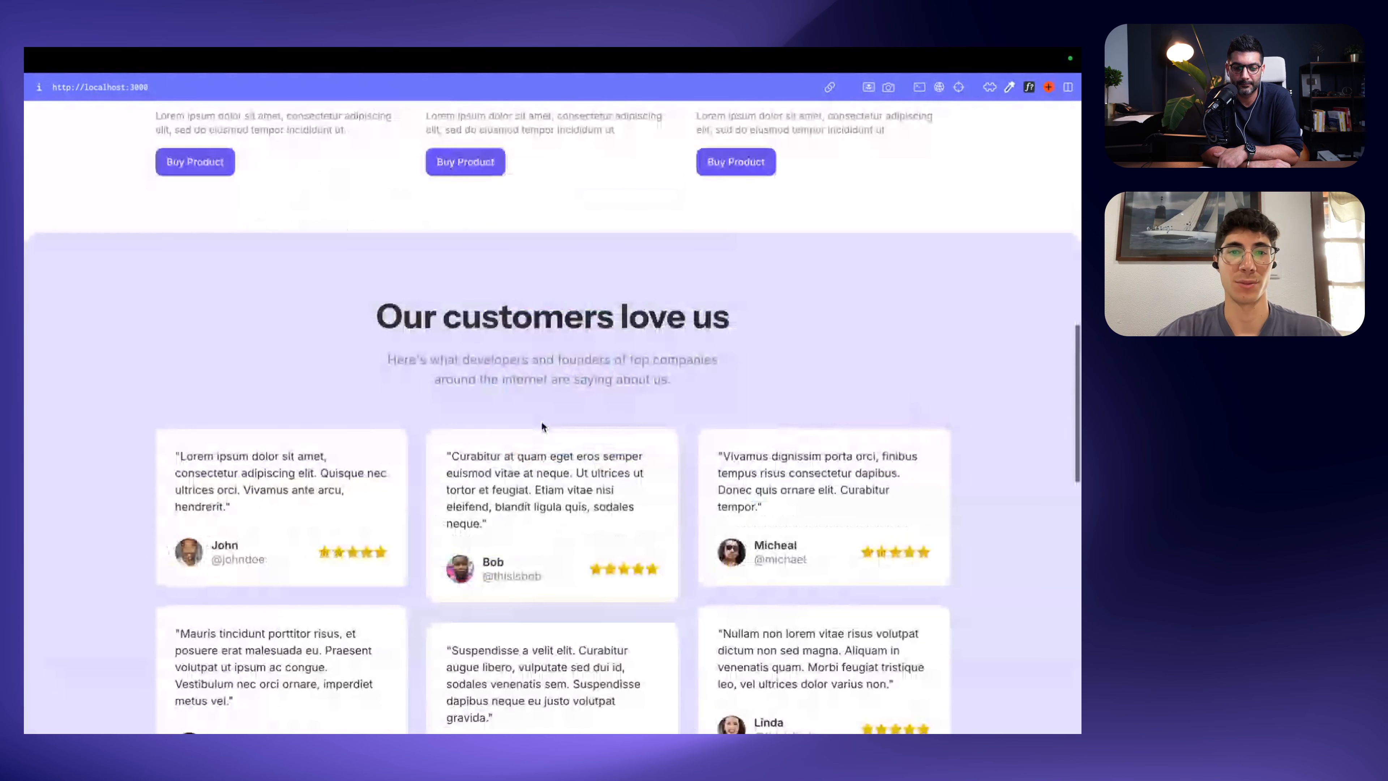
{"action": "scroll", "coordinate": [542, 425], "scroll_direction": "down", "scroll_amount": 1}
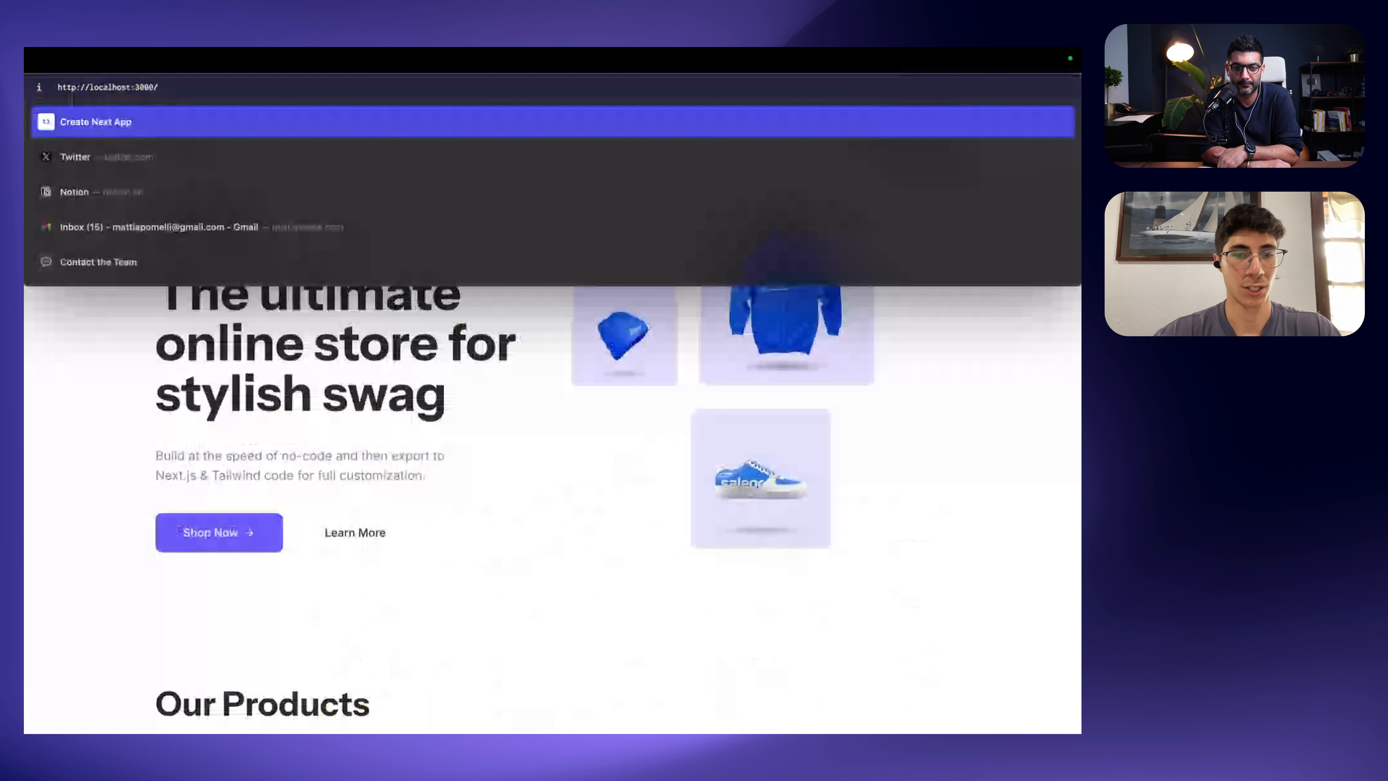
Step: Load the local site's catalog page at localhost:3000/catalog
{"action": "type", "text": "c"}
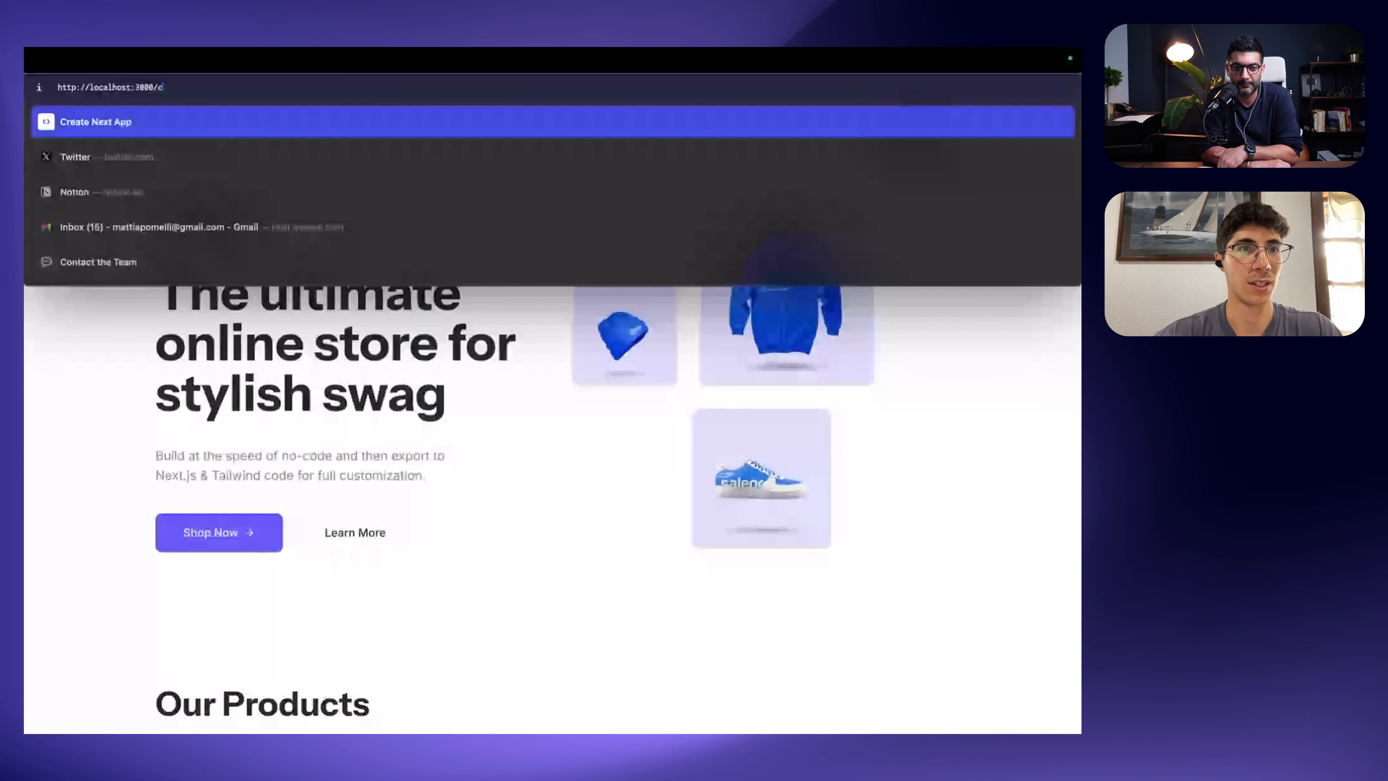
{"action": "type", "text": "atalog"}
{"action": "key", "text": "Return"}
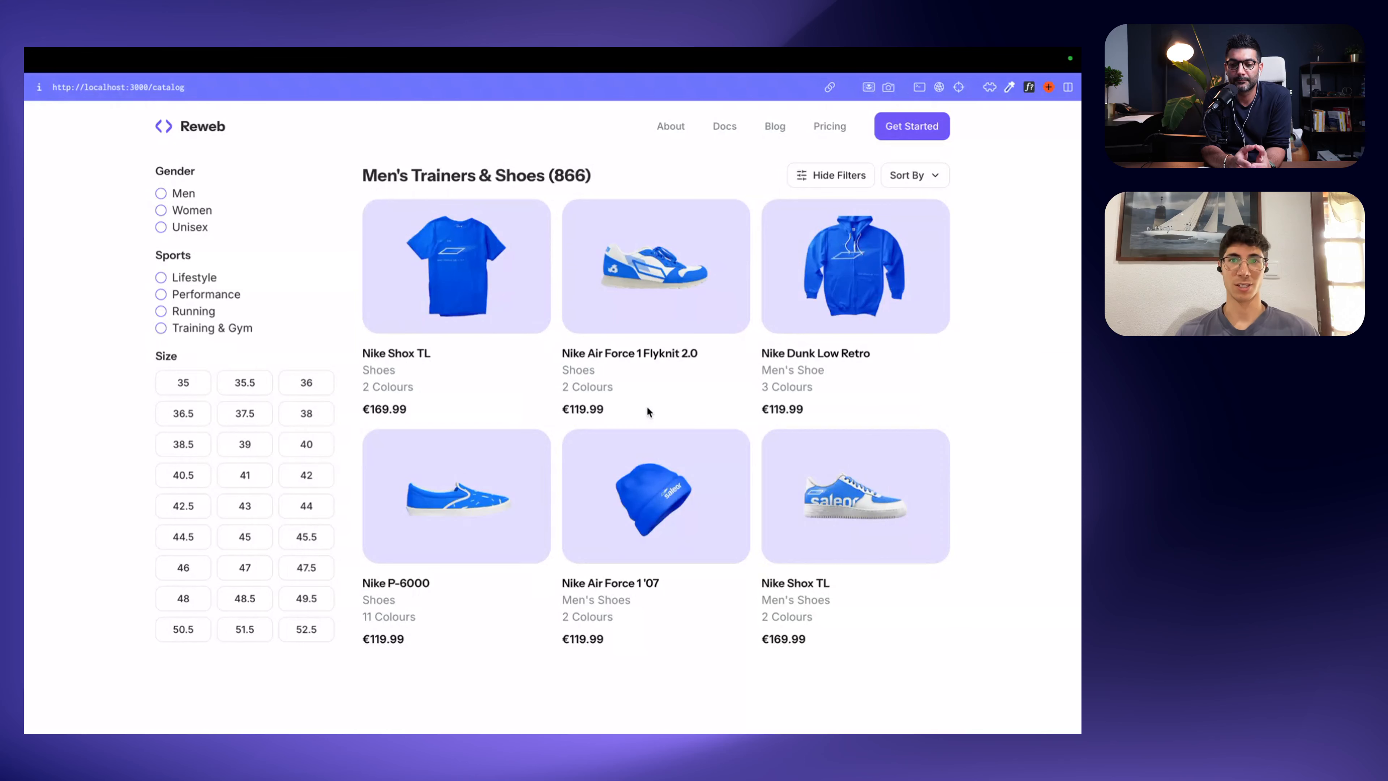
Step: Change the address path from catalog to product to view the local product page
{"action": "key", "text": "super+l"}
{"action": "key", "text": "BackSpace"}
{"action": "key", "text": "BackSpace"}
{"action": "key", "text": "BackSpace"}
{"action": "key", "text": "BackSpace"}
{"action": "key", "text": "BackSpace"}
{"action": "key", "text": "BackSpace"}
{"action": "key", "text": "BackSpace"}
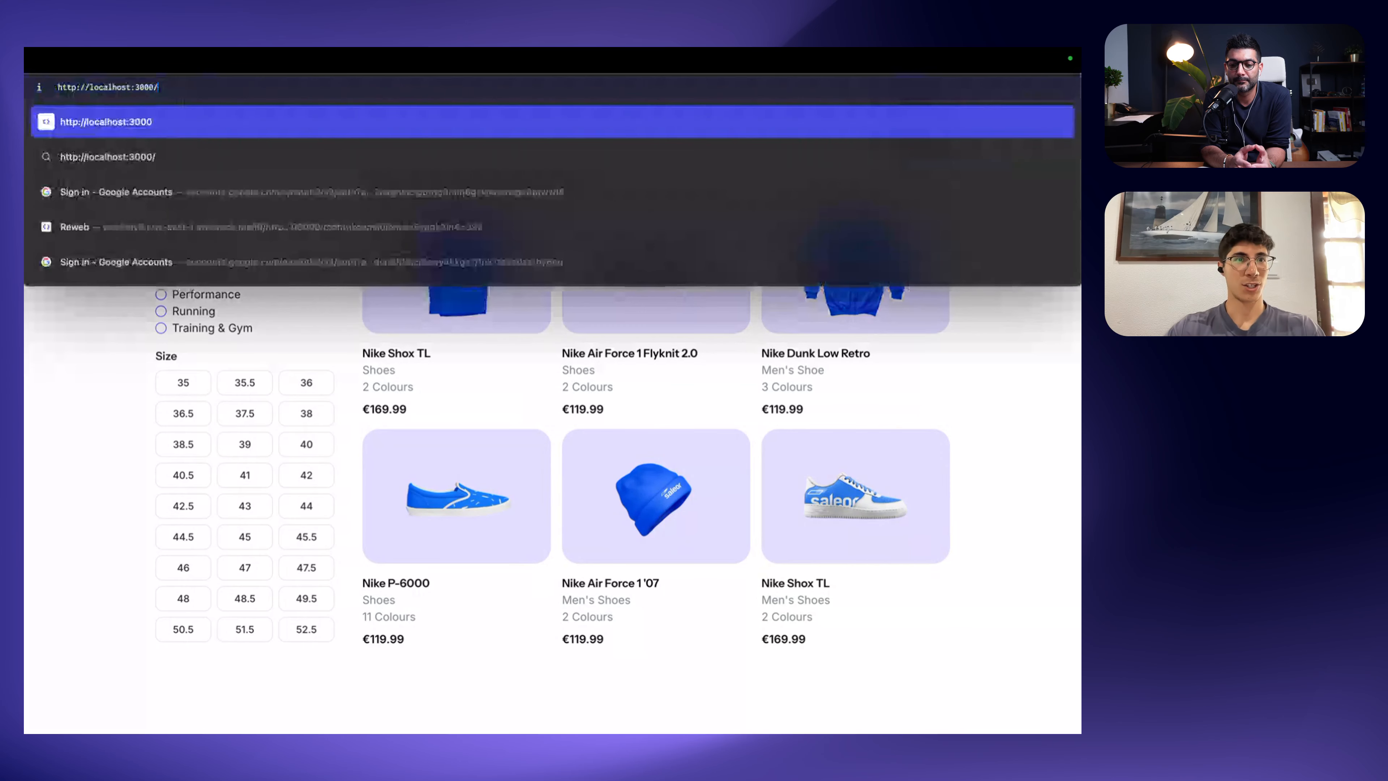
{"action": "type", "text": "produc"}
{"action": "type", "text": "t"}
{"action": "key", "text": "Return"}
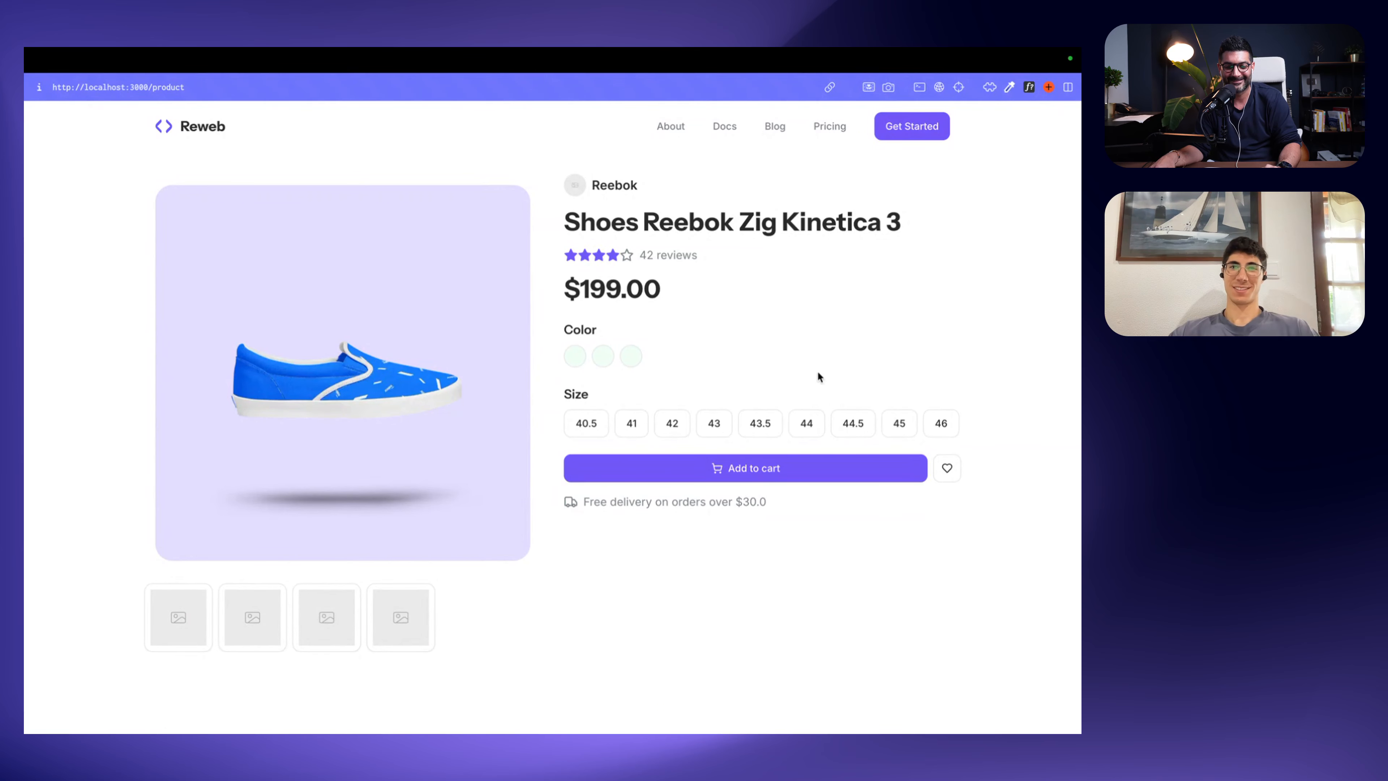
Step: Switch back to the browser window with the Reweb editor
{"action": "key", "text": "ctrl+Up"}
{"action": "left_click", "coordinate": [498, 118]}
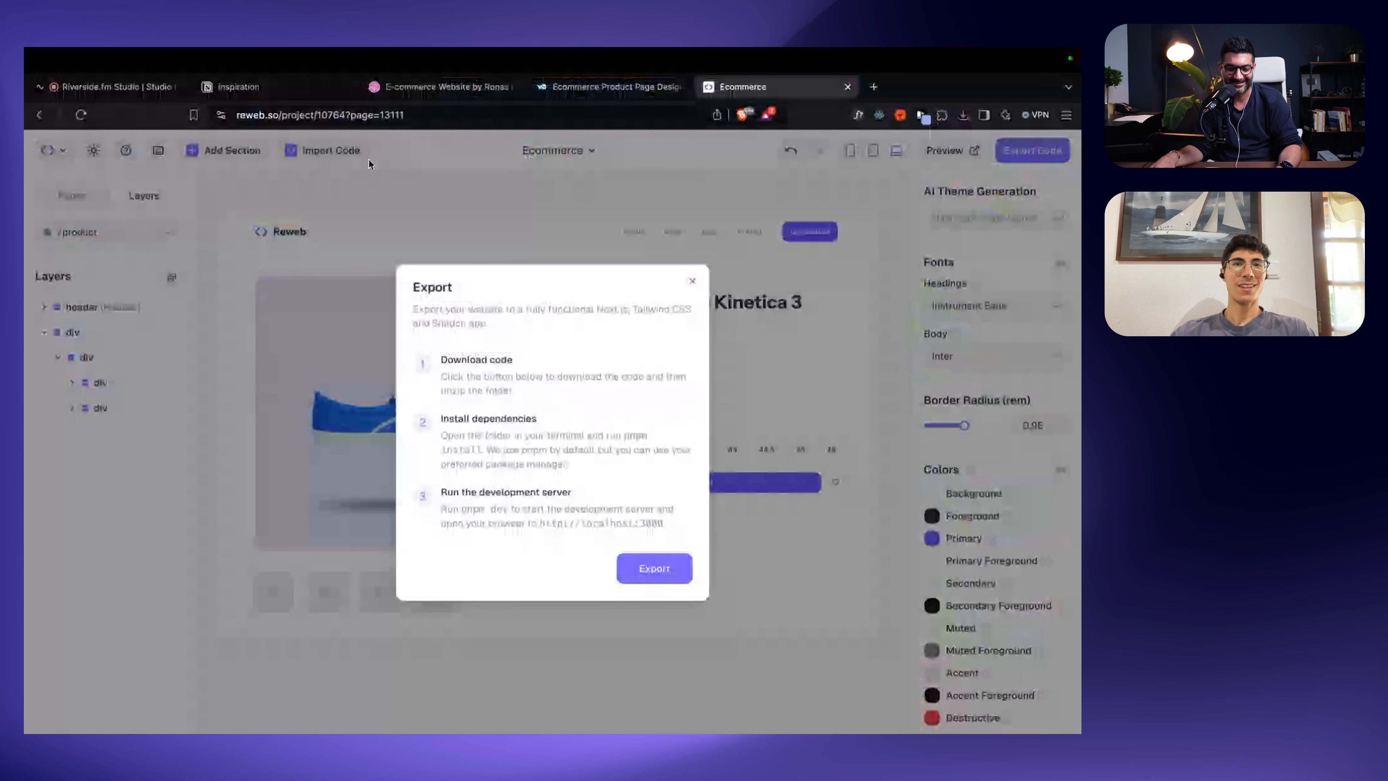